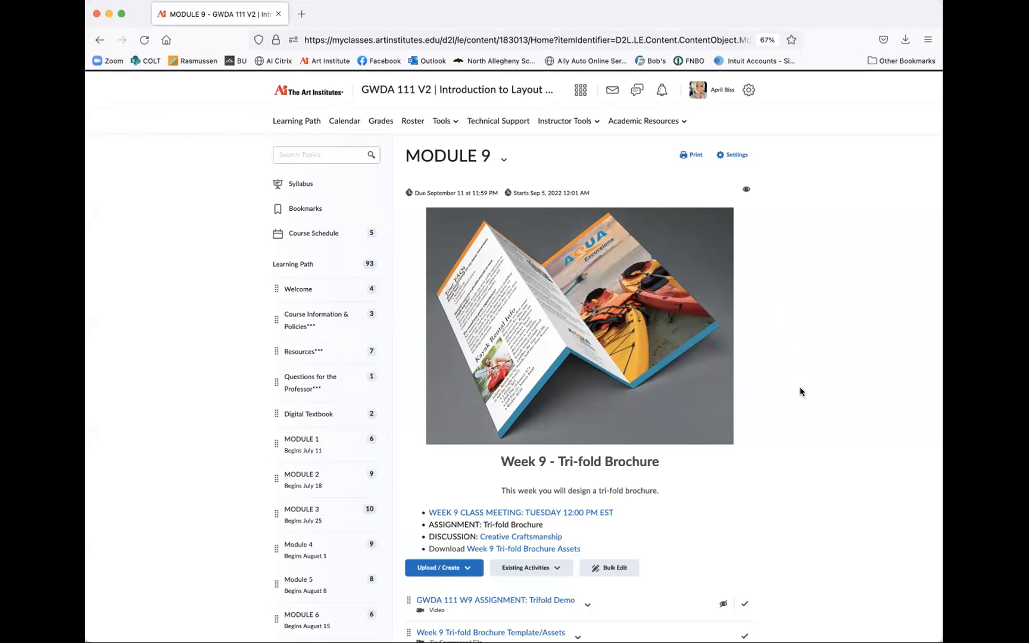
# Review the Module 9 course page, from the tri-fold brochure overview down to the assignment, discussion and inspiration link.
pyautogui.scroll(-1, 801, 392)
pyautogui.scroll(-1, 800, 391)
pyautogui.scroll(-1, 800, 392)
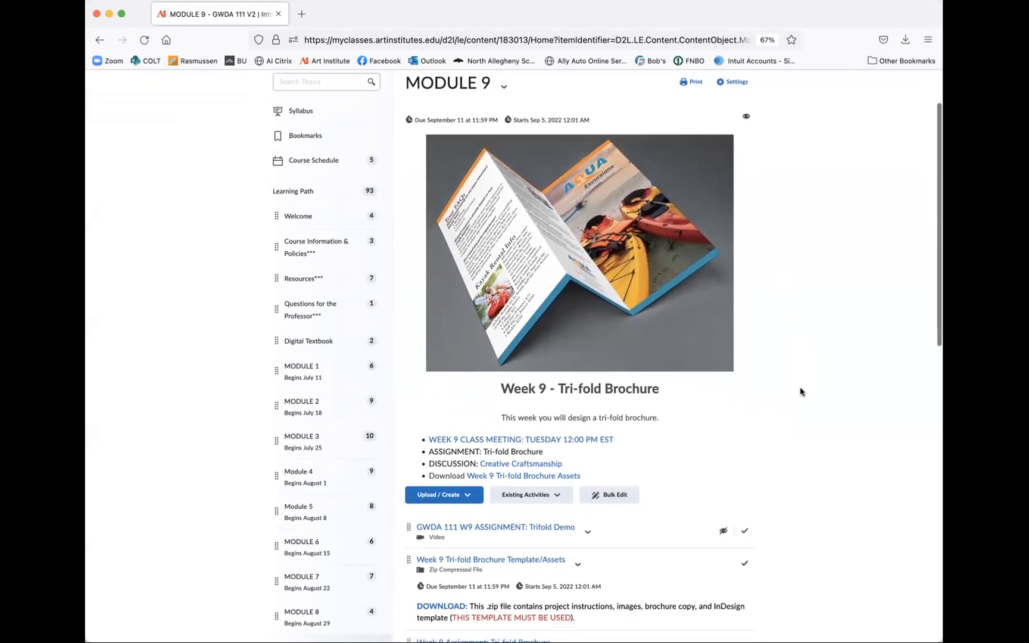
pyautogui.scroll(-3, 800, 392)
pyautogui.scroll(-4, 800, 391)
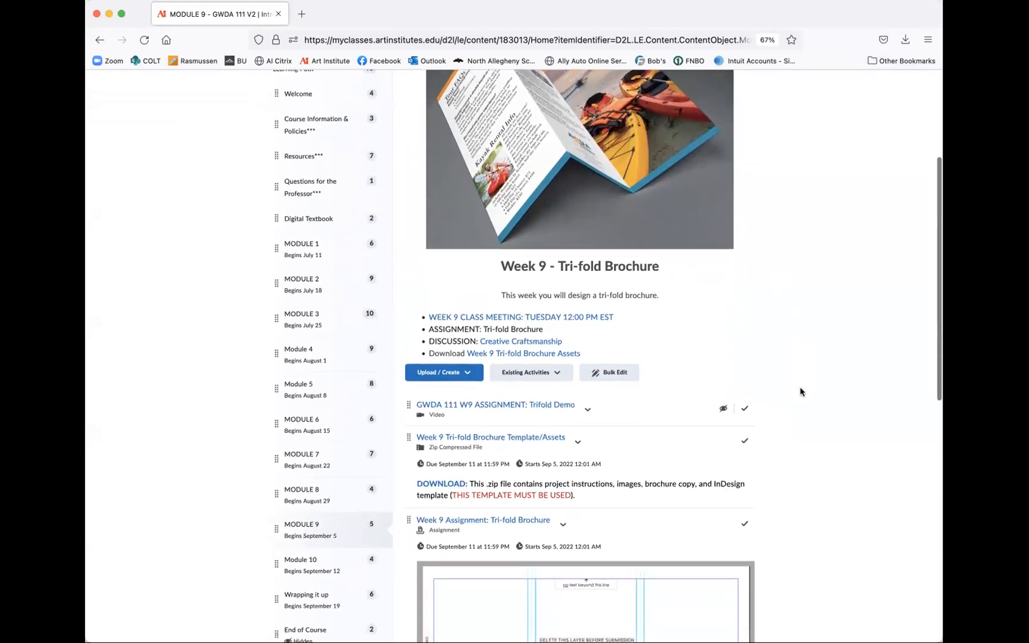
pyautogui.scroll(-5, 800, 392)
pyautogui.scroll(-3, 800, 387)
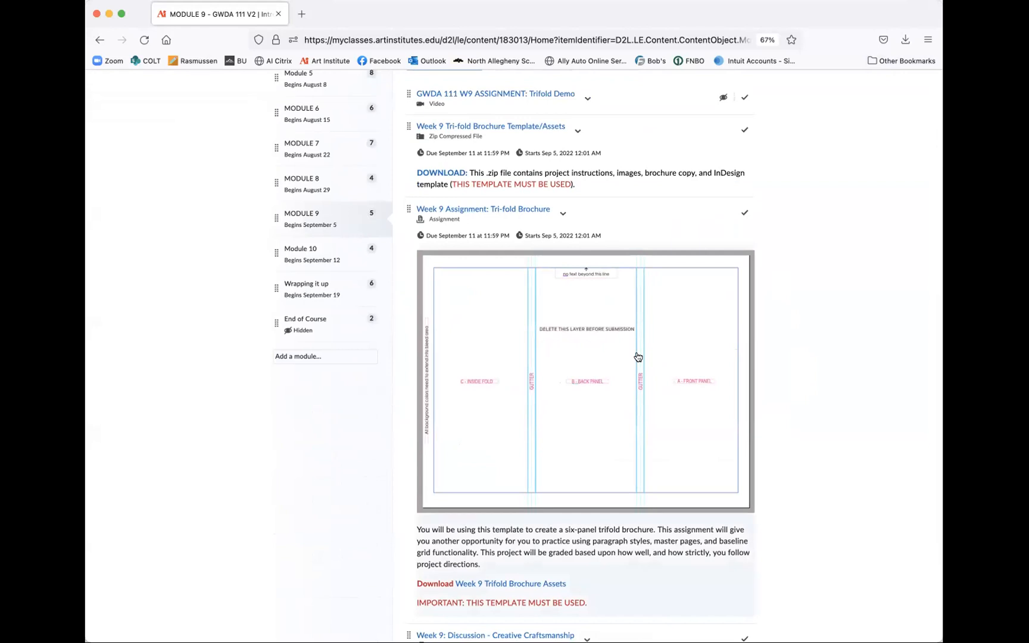
pyautogui.scroll(-6, 638, 357)
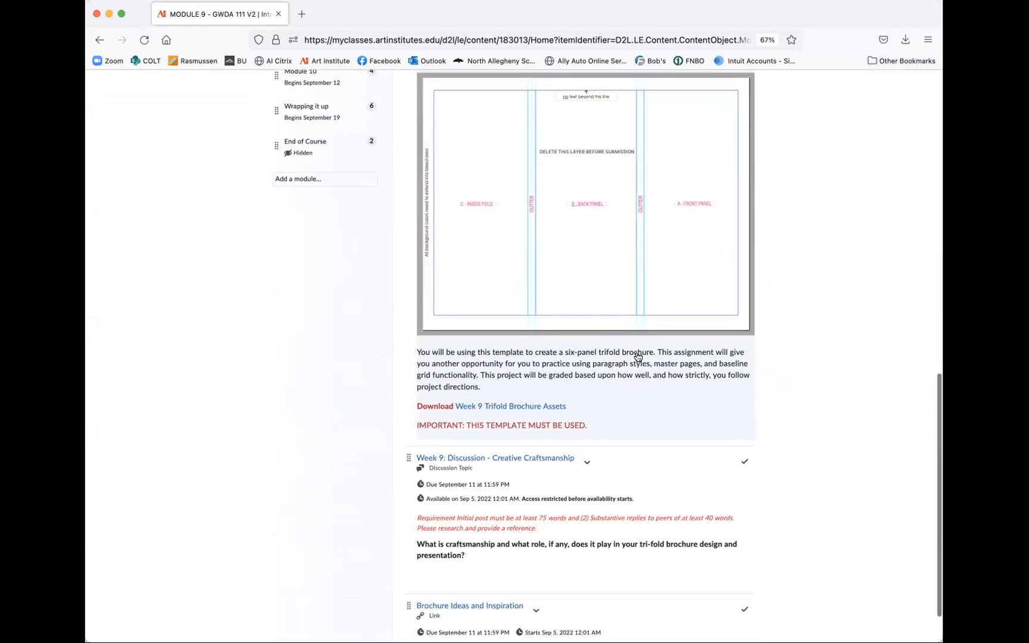
pyautogui.scroll(-2, 638, 357)
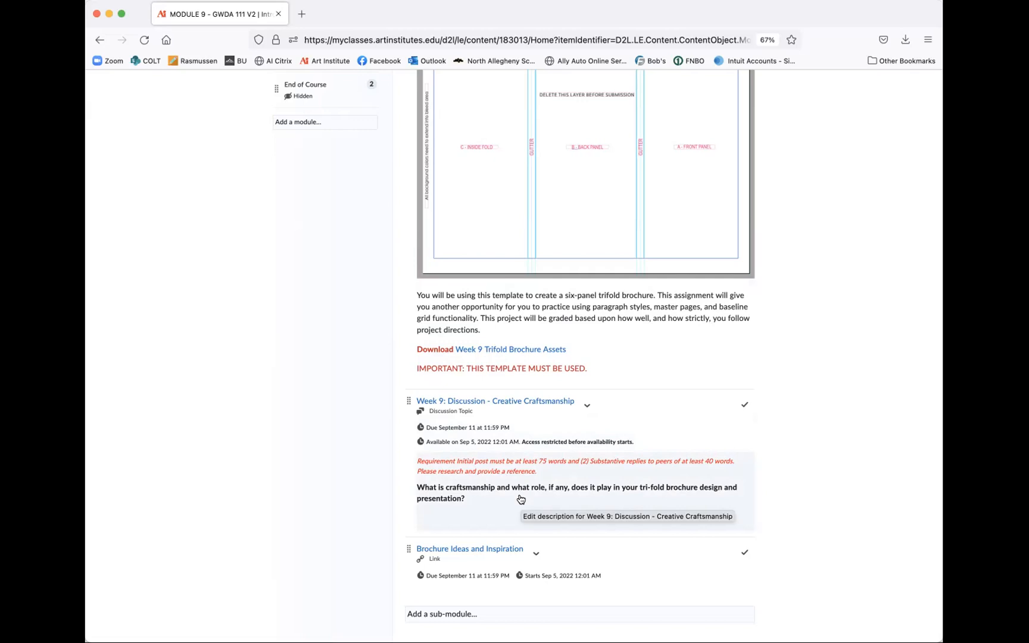
# Open the Brochure Ideas and Inspiration resource and browse the Brochure Design collection on Pinterest for layout ideas.
pyautogui.click(447, 550)
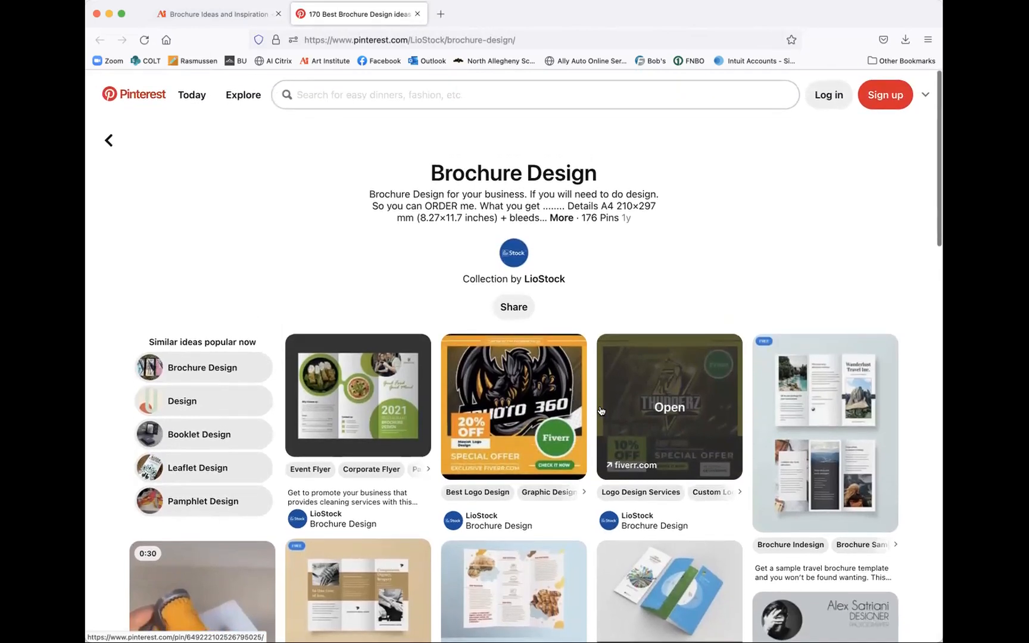
pyautogui.scroll(-3, 602, 411)
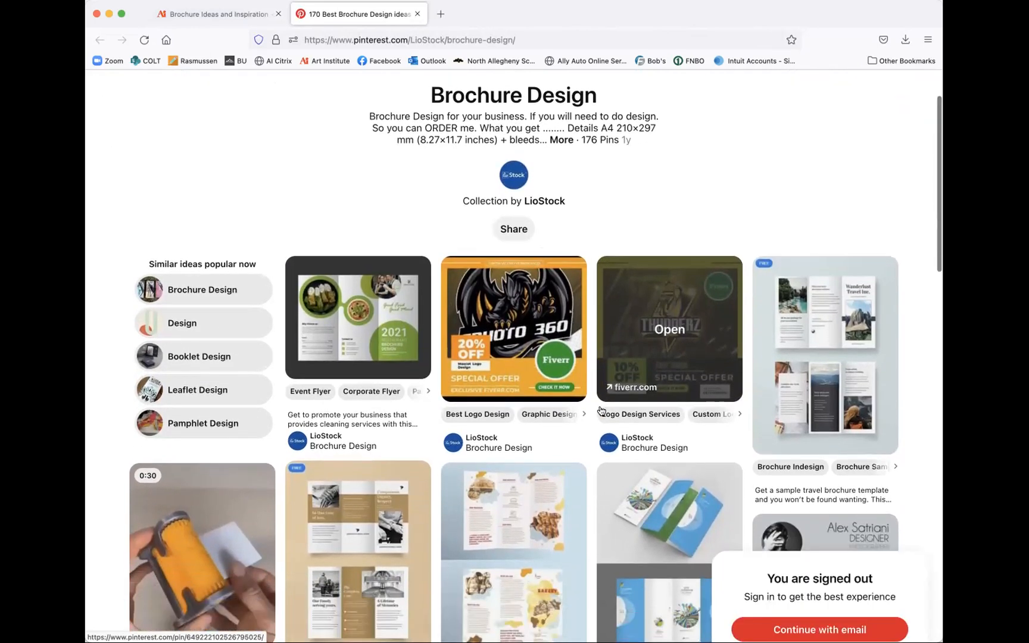
pyautogui.scroll(-5, 600, 410)
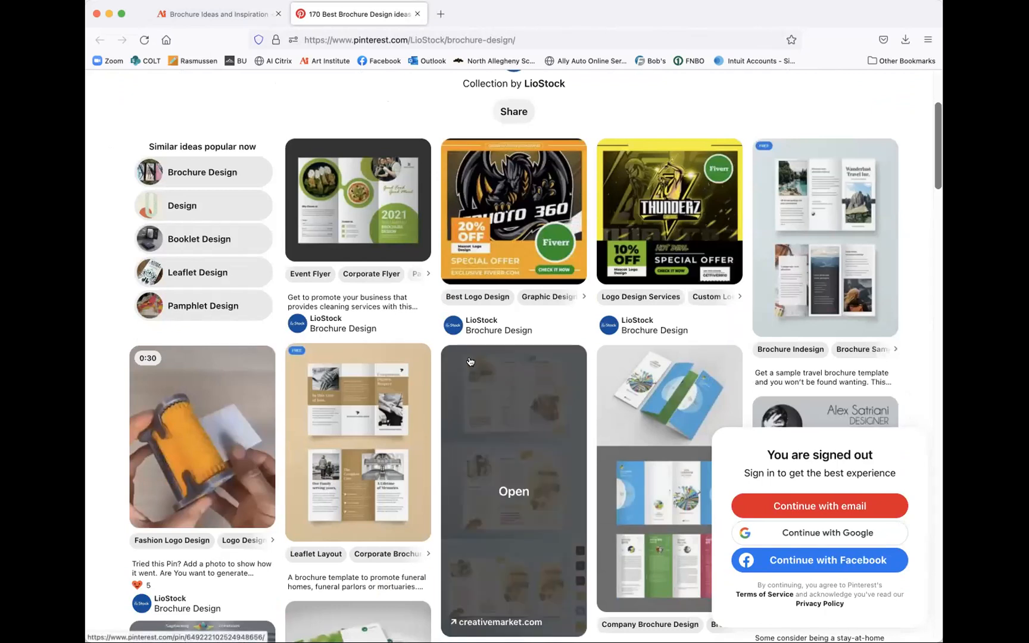
pyautogui.scroll(-10, 470, 361)
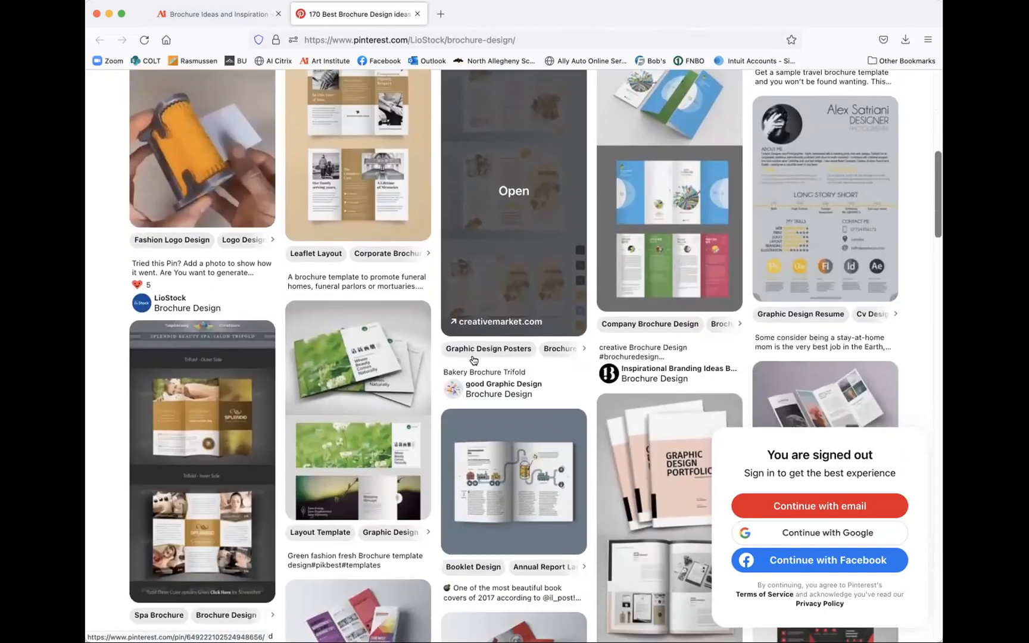
pyautogui.scroll(-9, 474, 360)
pyautogui.scroll(-15, 473, 361)
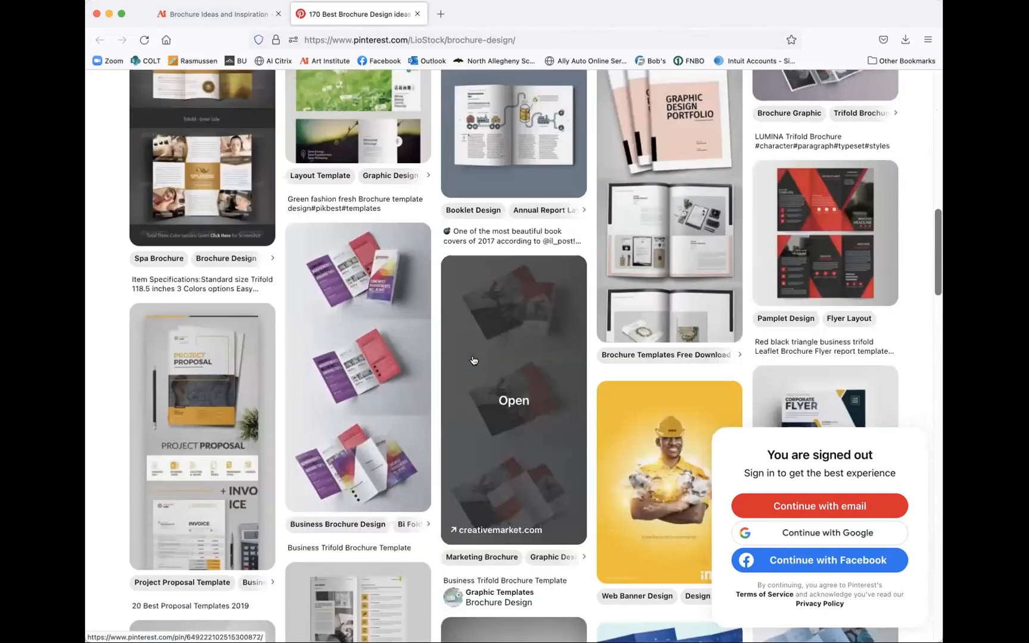
pyautogui.scroll(-11, 473, 360)
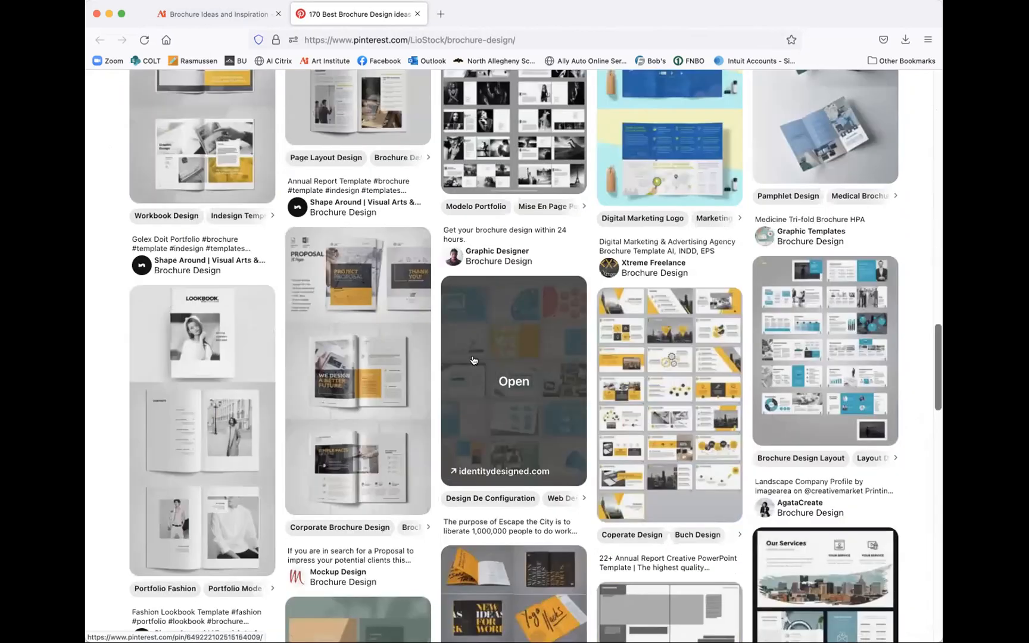
pyautogui.scroll(-14, 474, 360)
pyautogui.scroll(-8, 473, 361)
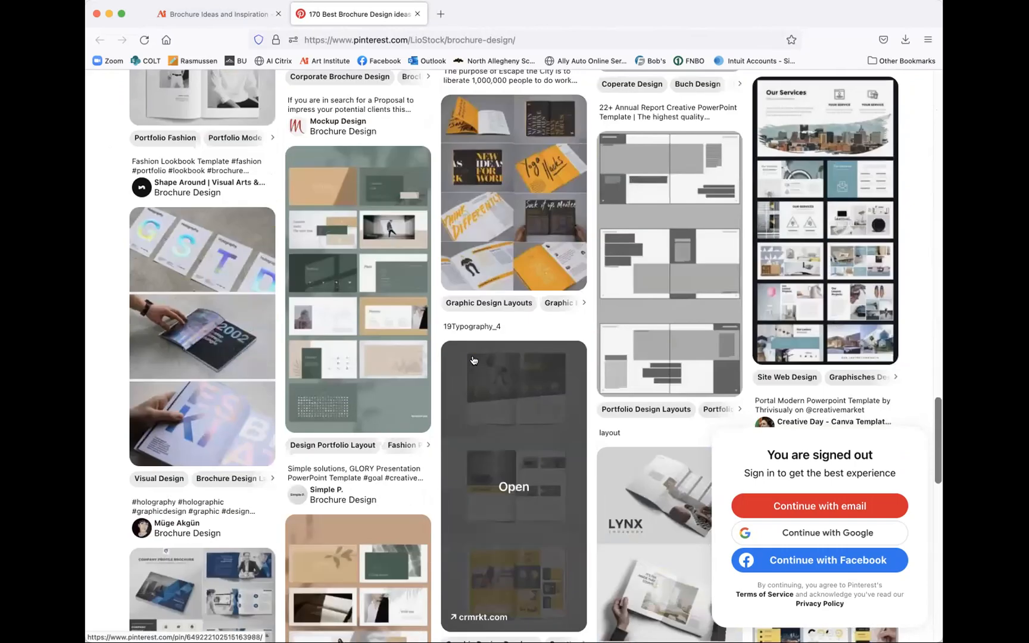
pyautogui.scroll(20, 474, 360)
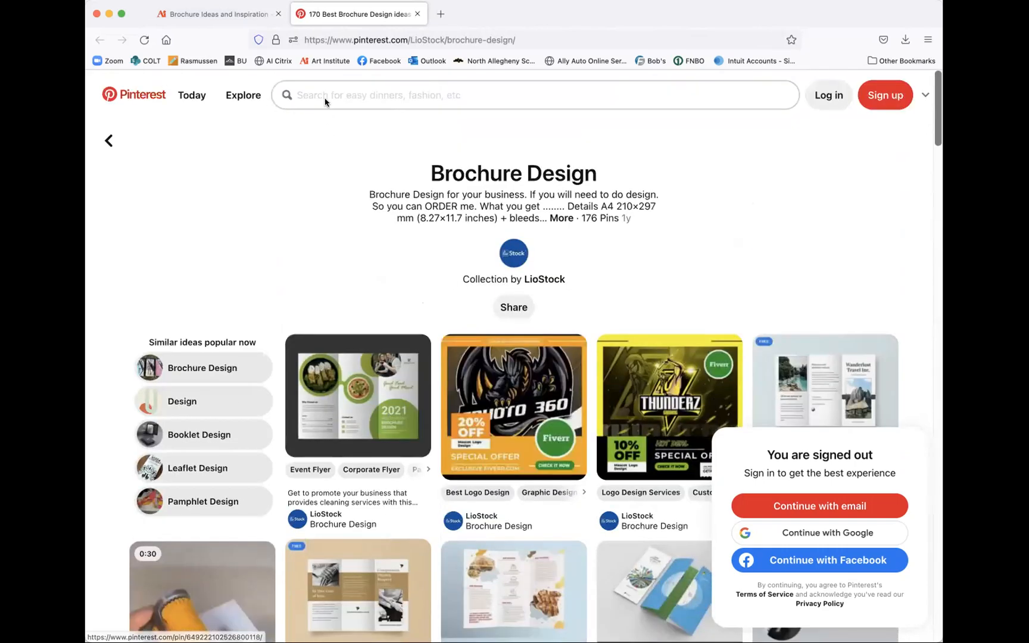
# Search Pinterest for "trifold brochure examples".
pyautogui.click(322, 96)
pyautogui.write('tri')
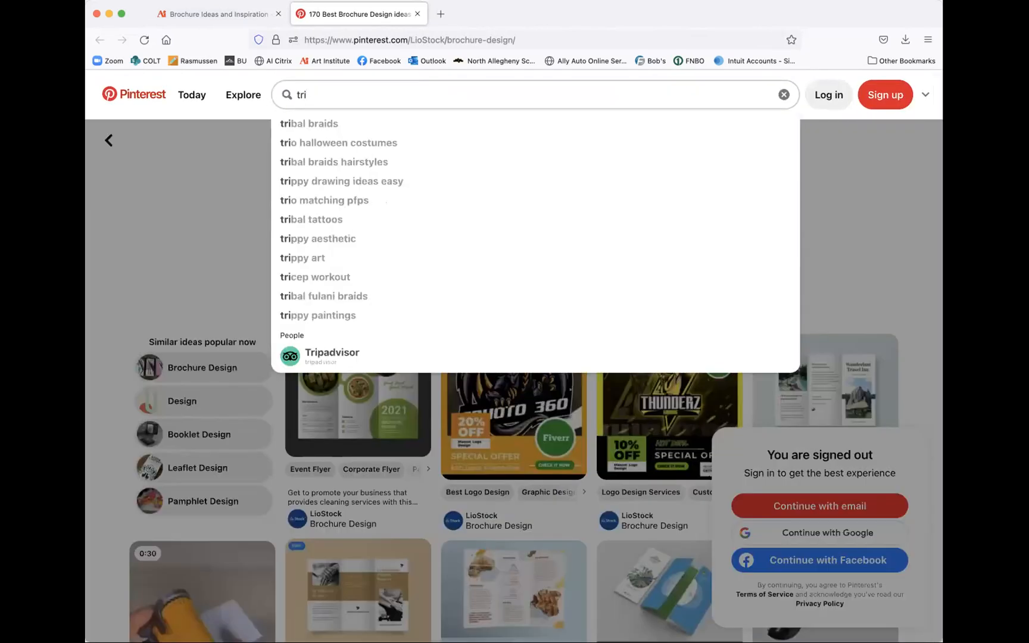
pyautogui.write('fold bro')
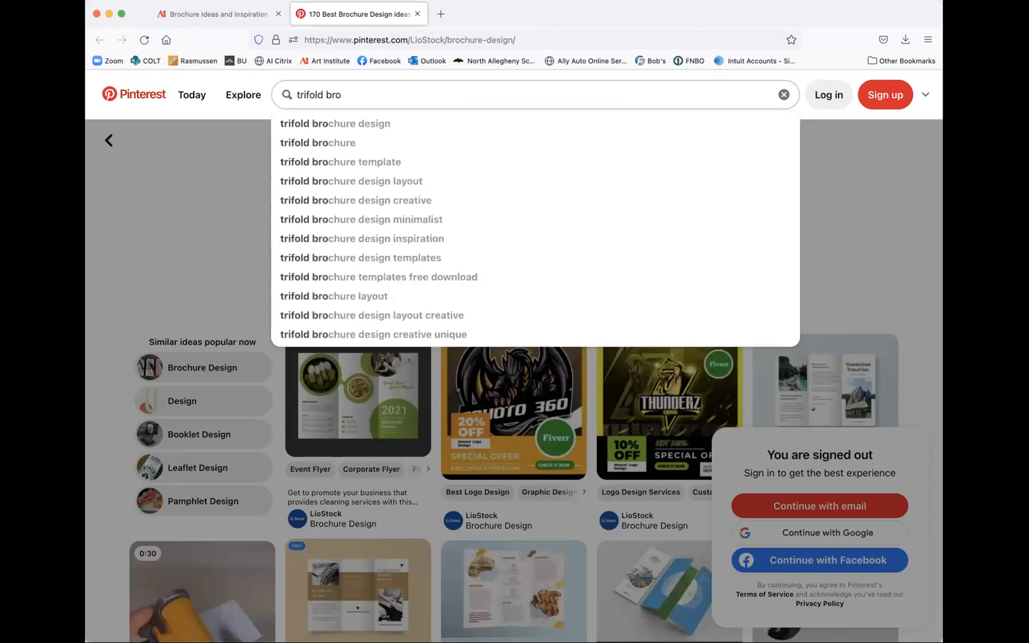
pyautogui.write('chur')
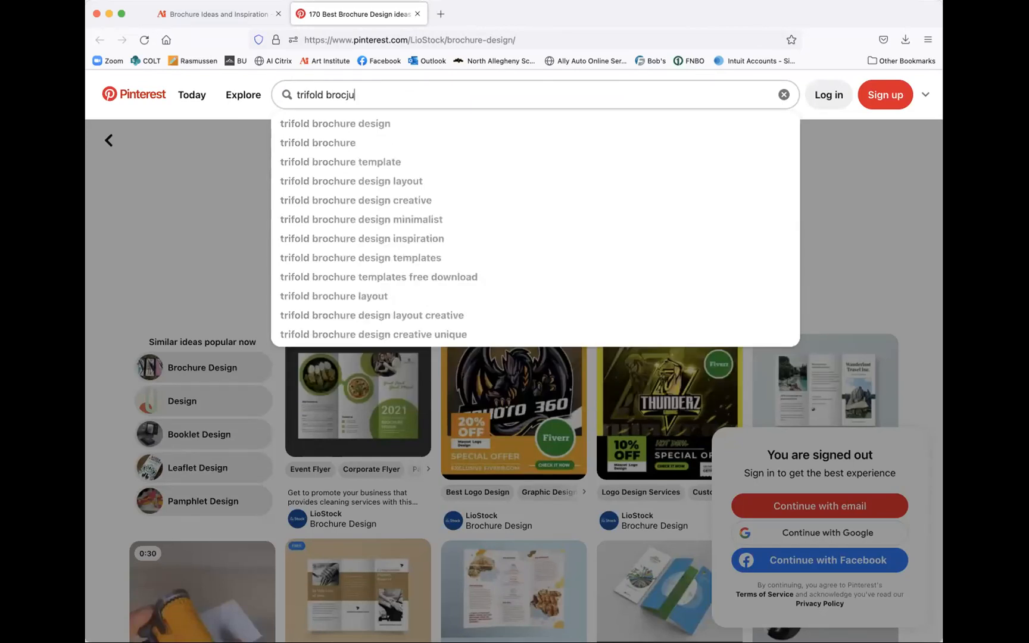
pyautogui.write('e examples')
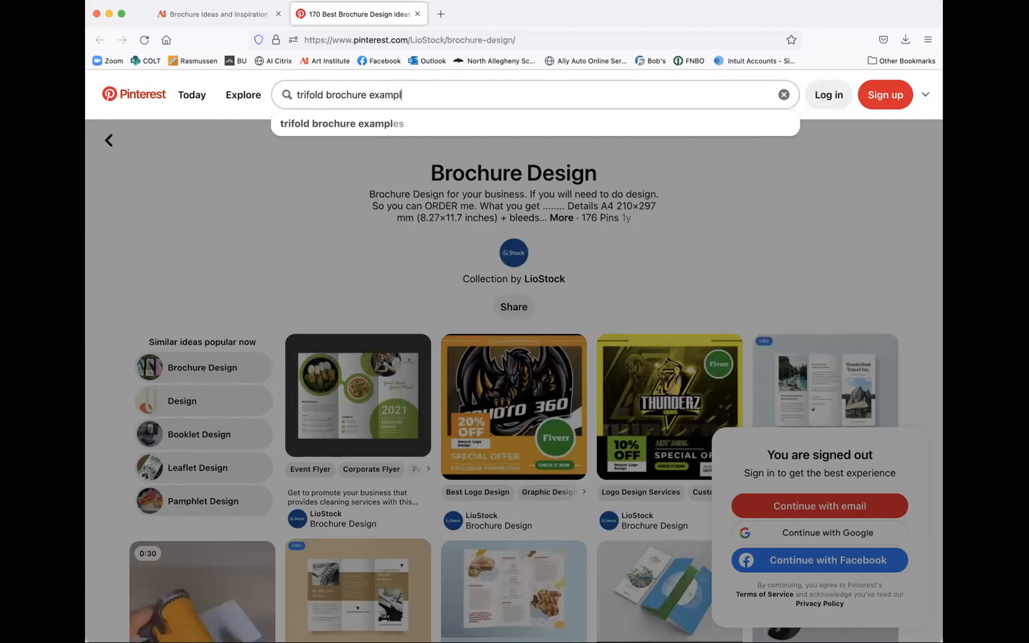
pyautogui.press('Return')
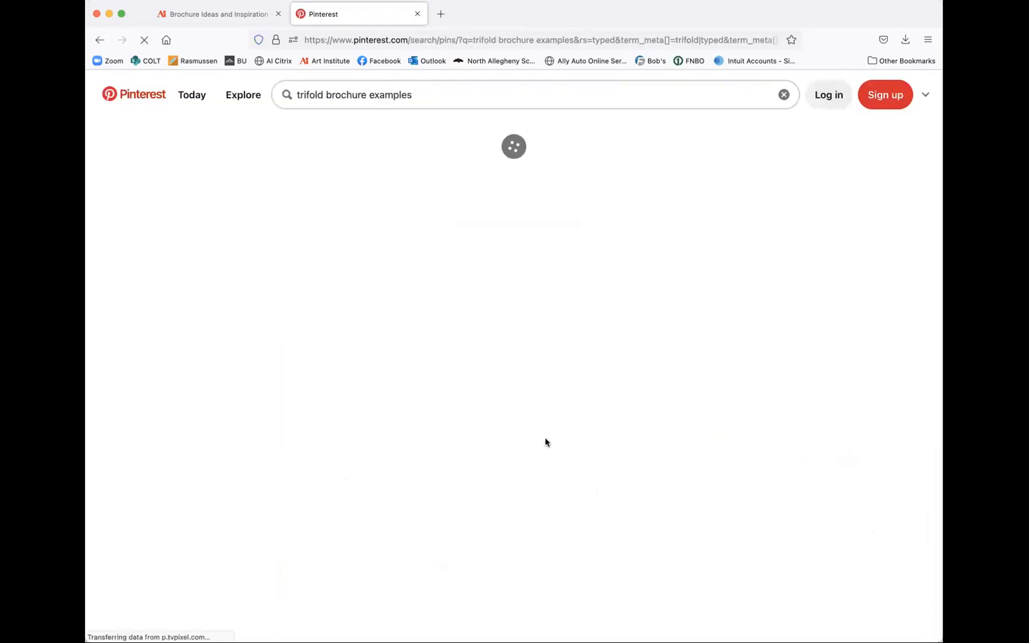
# Browse the trifold results and view the "10+ Creative Trifold Brochure Design Examples & Ideas" pin, dismissing the login prompt.
pyautogui.scroll(-1, 546, 443)
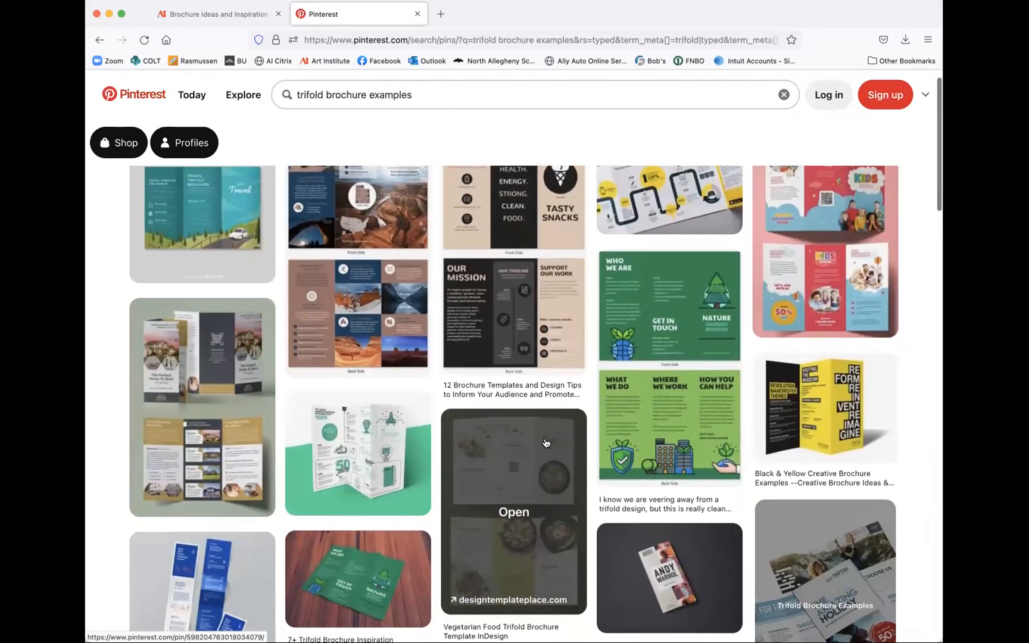
pyautogui.scroll(1, 545, 443)
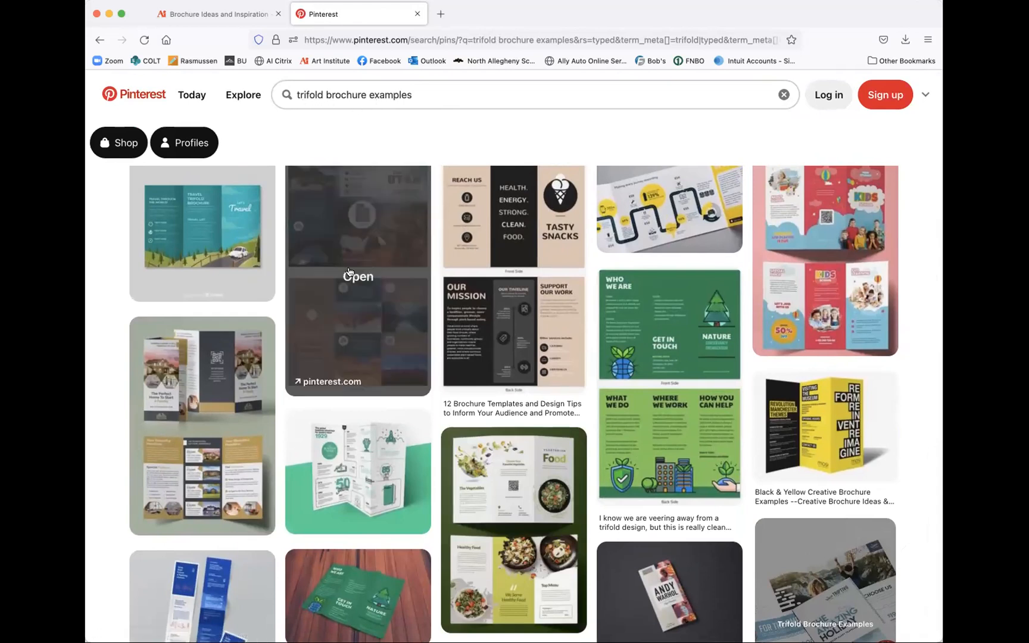
pyautogui.scroll(-5, 351, 274)
pyautogui.scroll(-6, 517, 345)
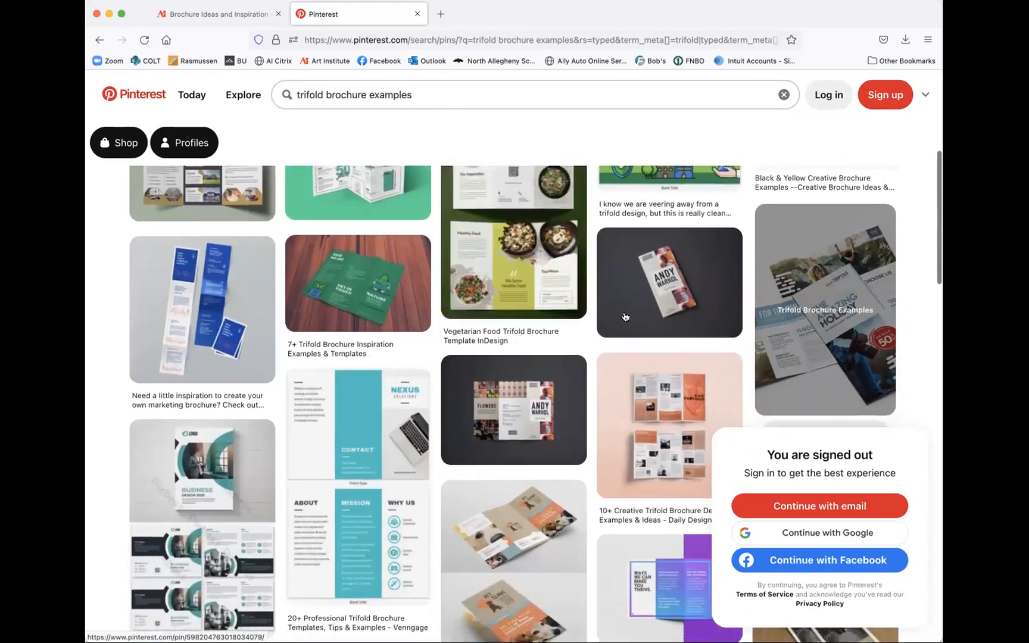
pyautogui.click(685, 400)
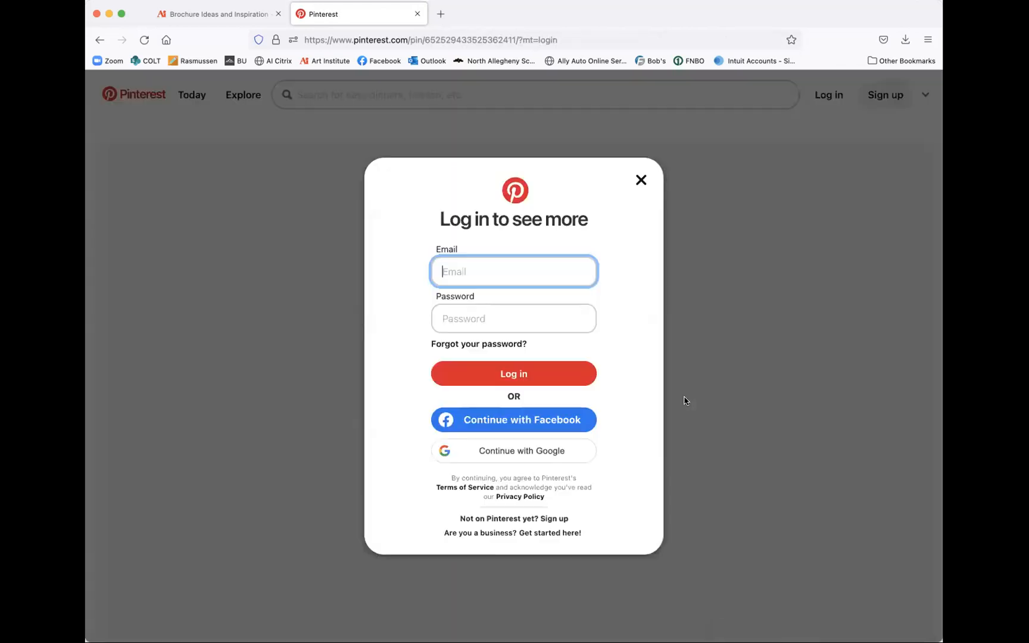
pyautogui.click(640, 180)
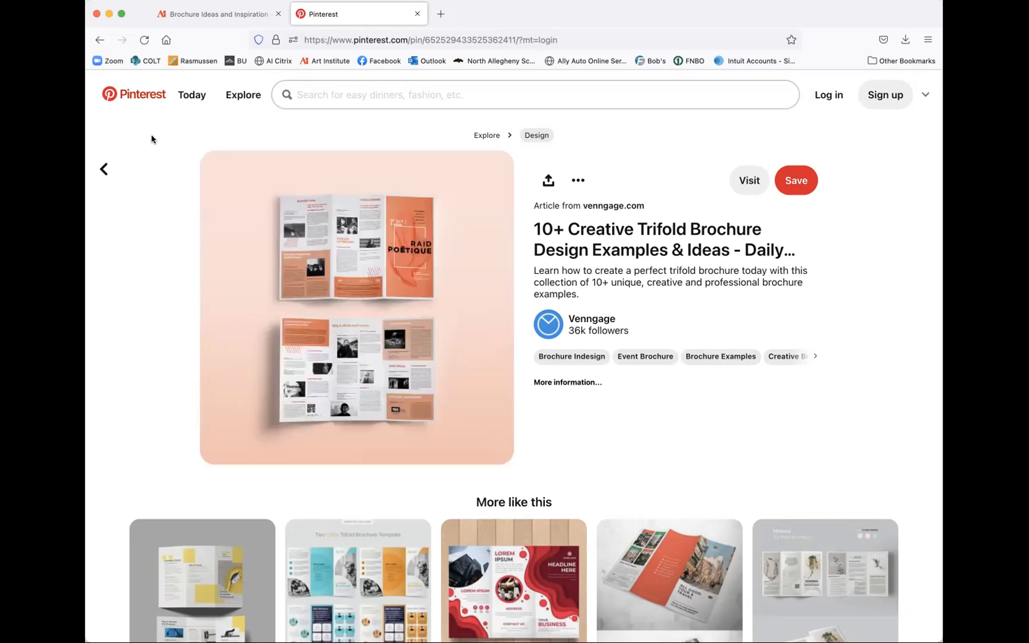
# Return to the Module 9 page in the course site and examine the Week 9 template/assets and assignment entries.
pyautogui.click(240, 16)
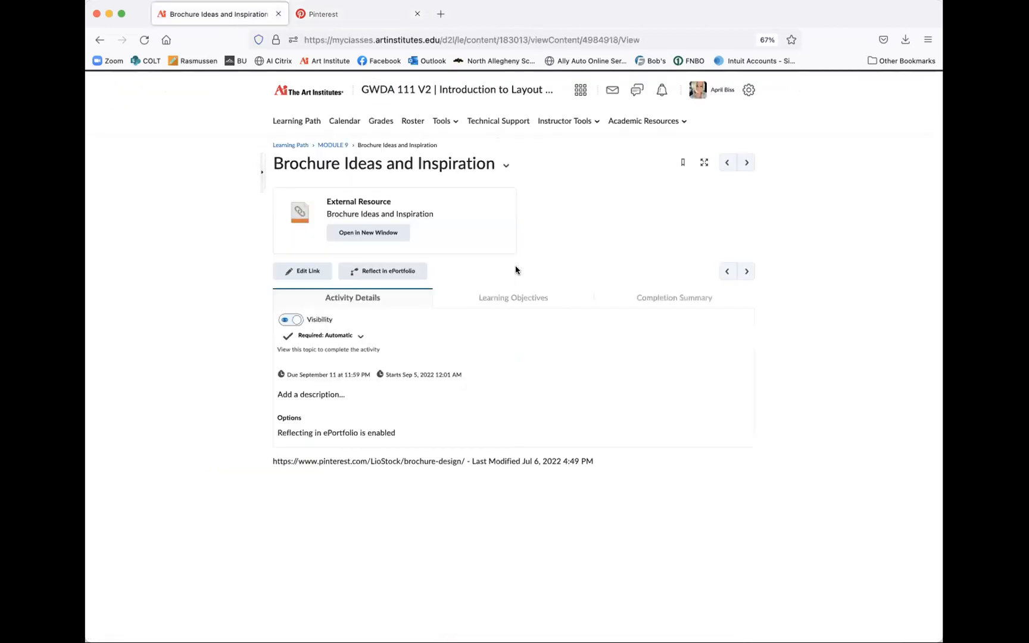
pyautogui.click(325, 146)
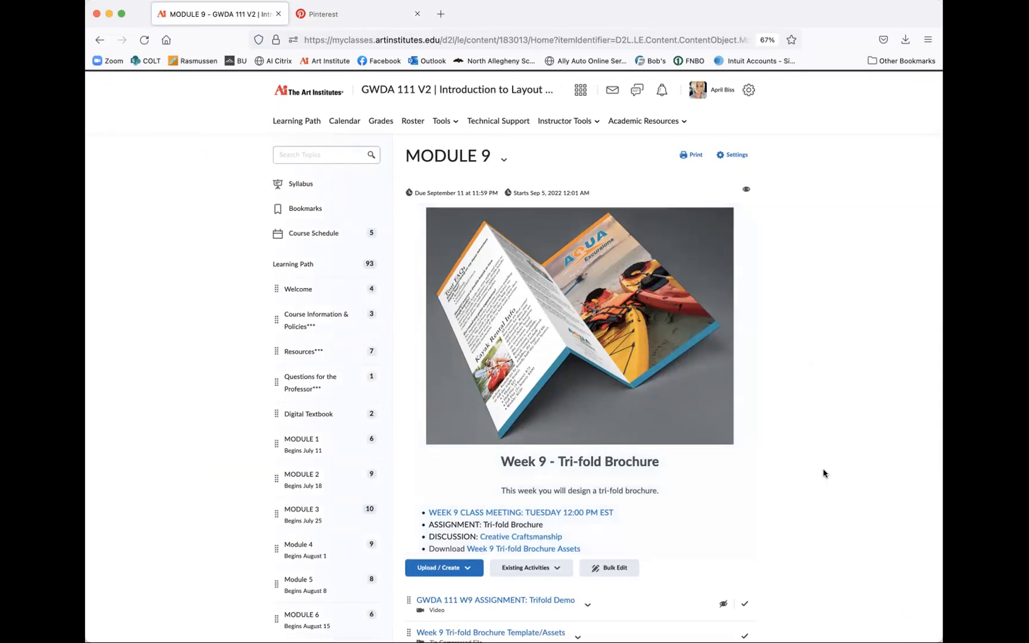
pyautogui.scroll(-5, 824, 474)
pyautogui.scroll(-3, 824, 473)
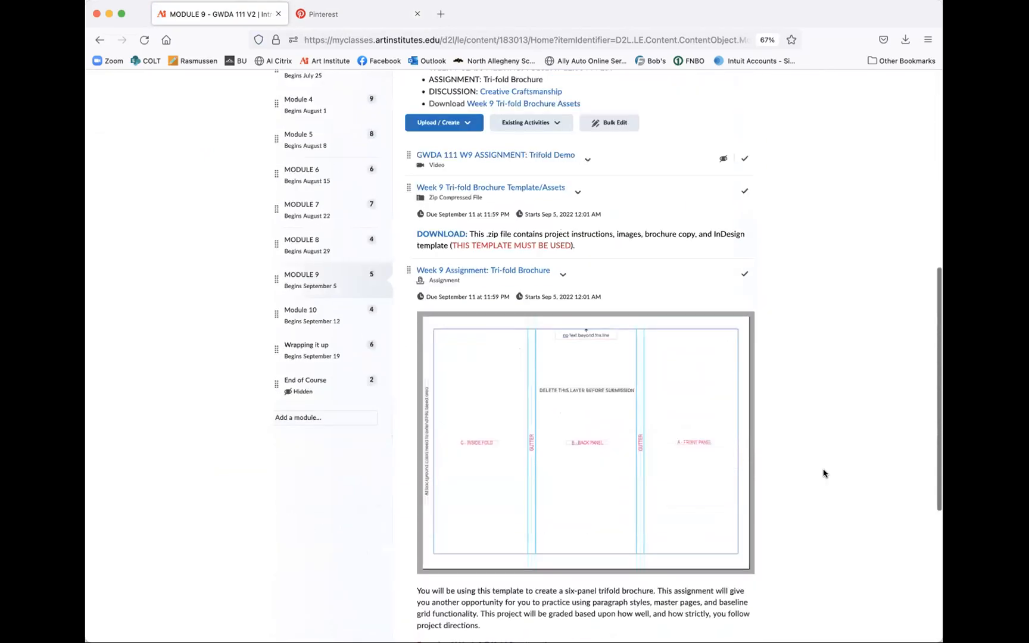
pyautogui.scroll(-1, 824, 473)
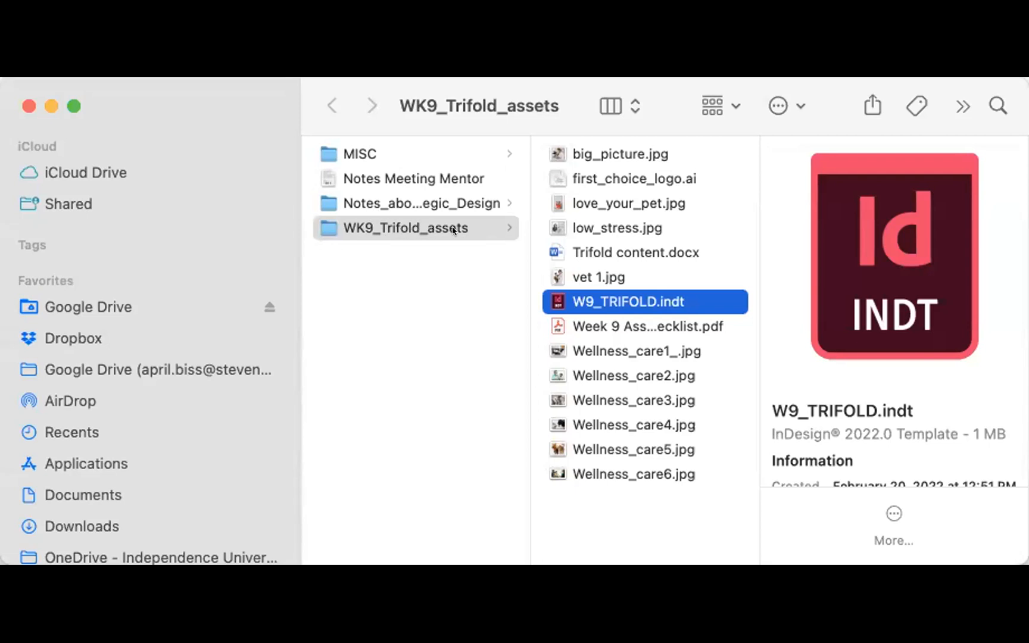
# In Finder, preview the supplied files in the WK9_Trifold_assets folder one by one, from big_picture.jpg through W9_TRIFOLD.indt.
pyautogui.click(596, 156)
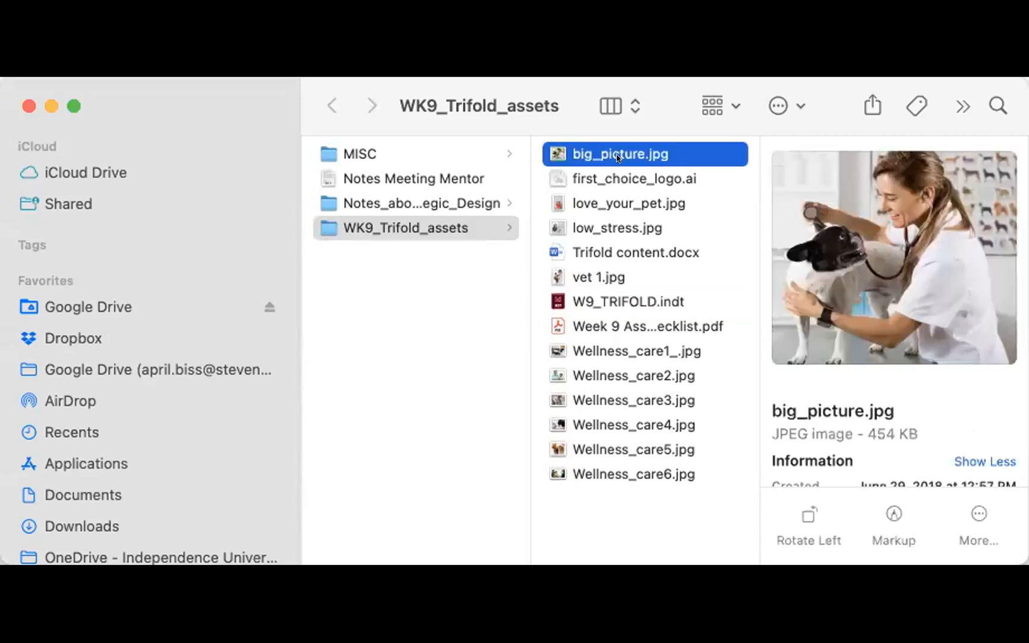
pyautogui.click(616, 173)
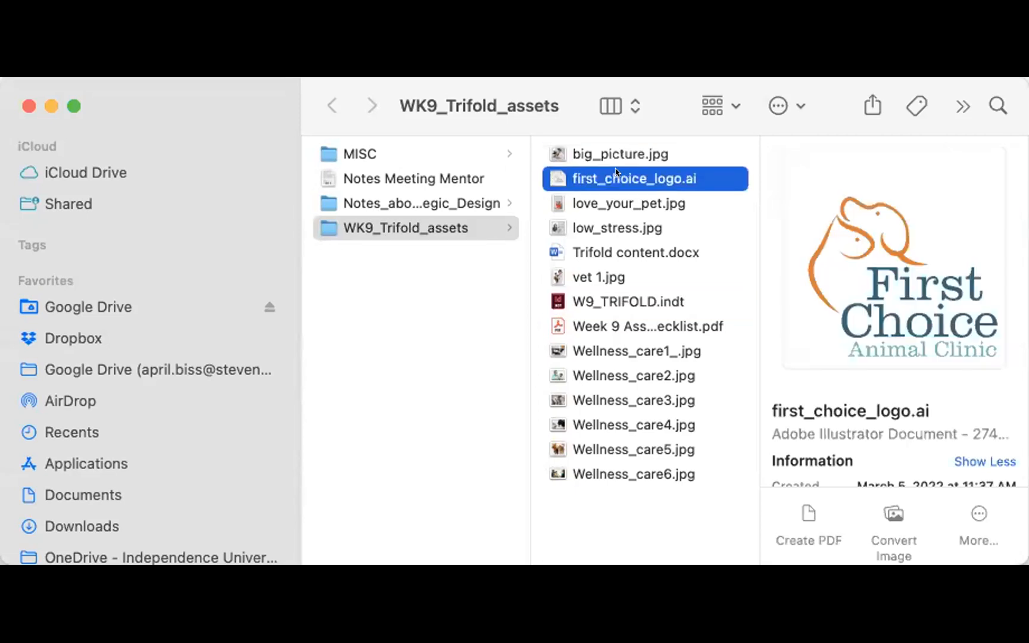
pyautogui.click(629, 196)
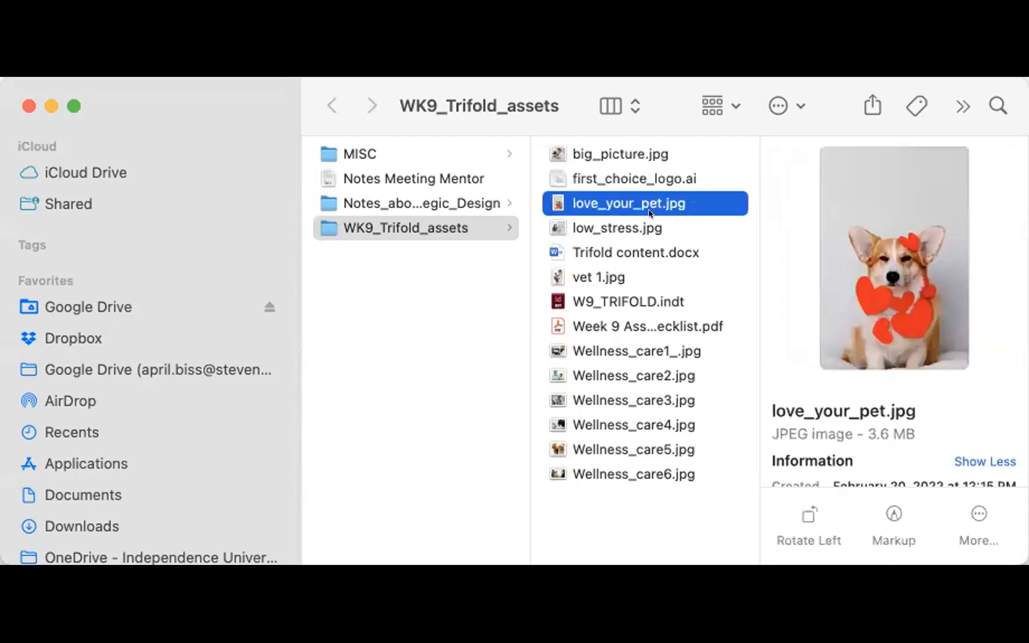
pyautogui.click(662, 237)
pyautogui.click(664, 253)
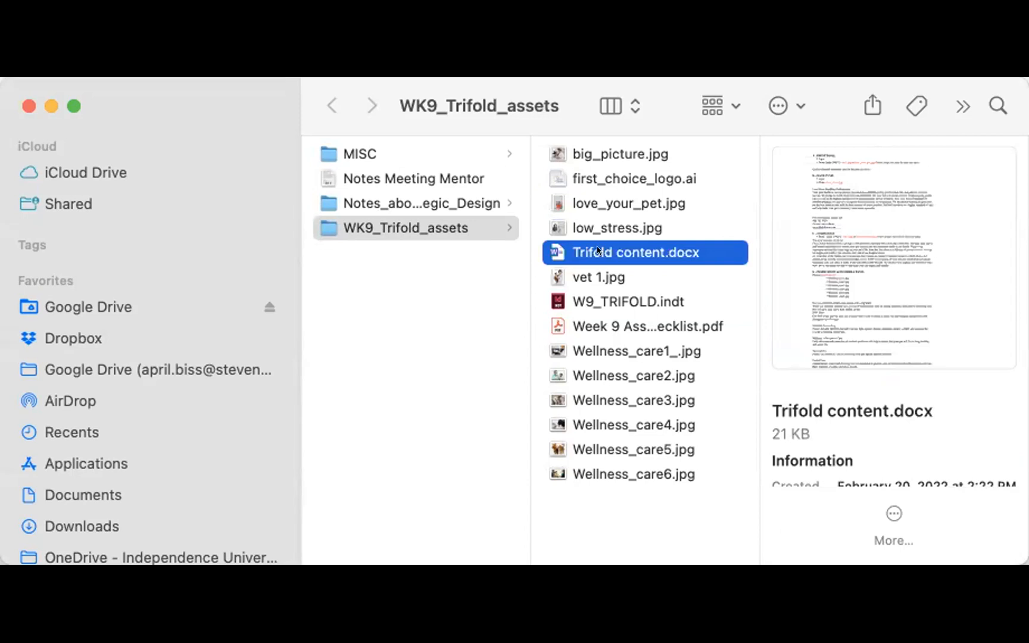
pyautogui.click(578, 268)
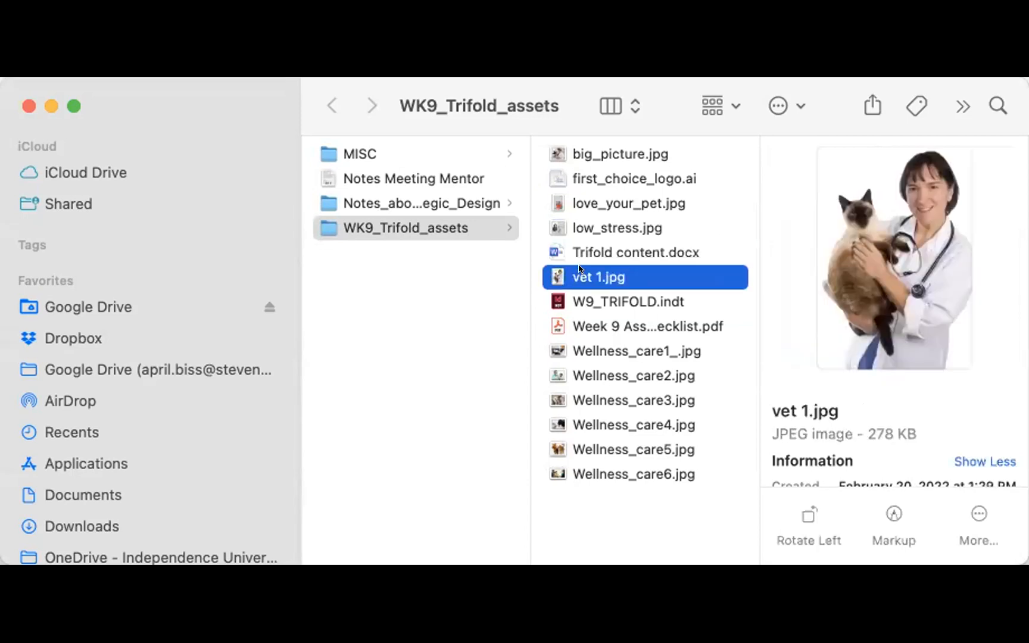
pyautogui.click(601, 299)
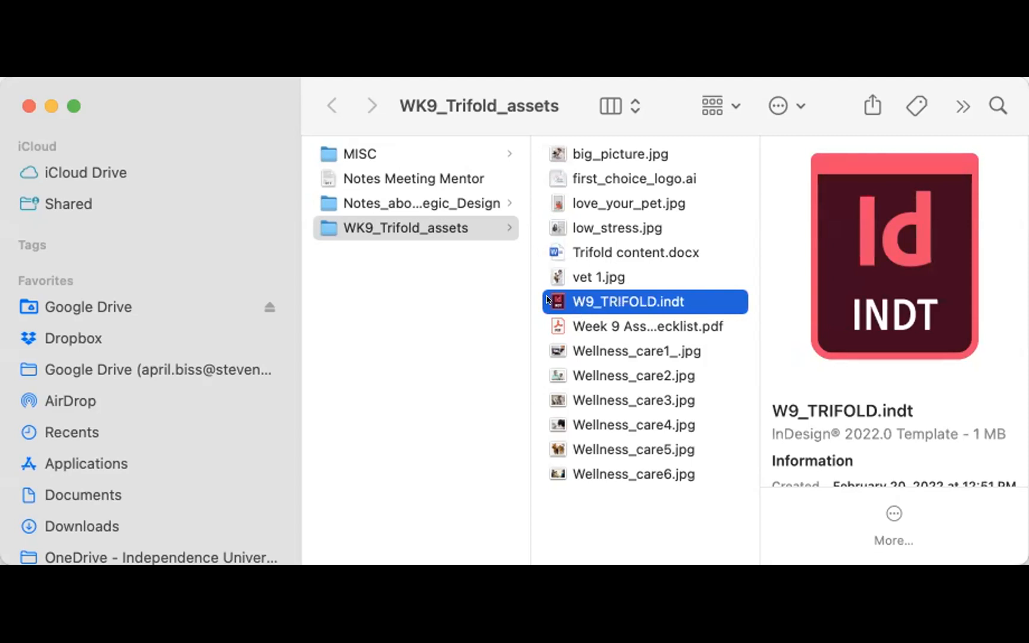
# Open Week 9 Assignment Checklist.pdf from the WK9_Trifold_assets folder.
pyautogui.click(594, 324)
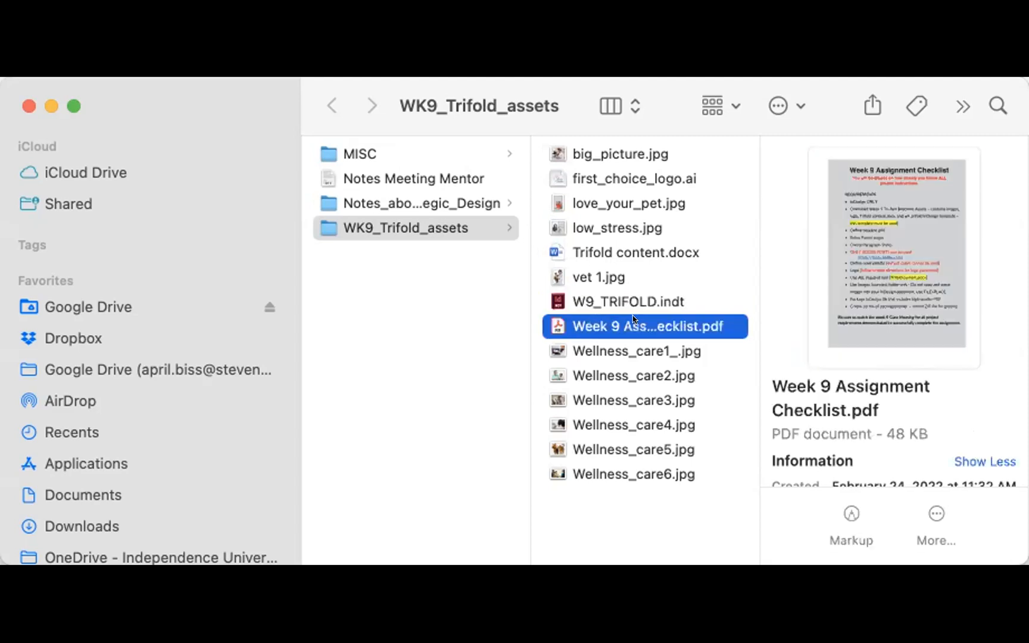
pyautogui.doubleClick(633, 319)
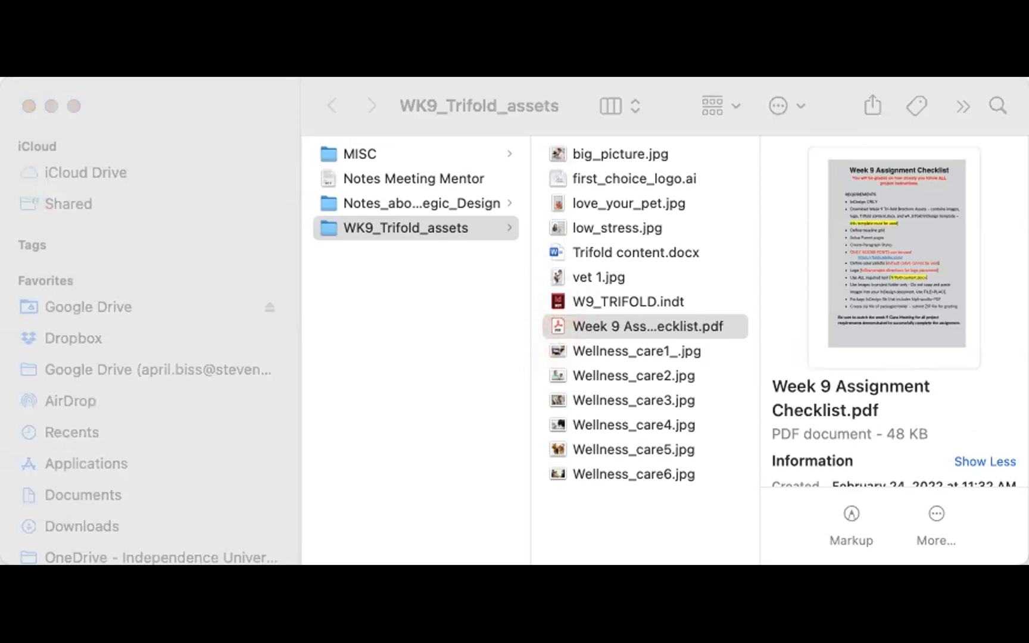
# Preview the six pet wellness photos in the WK9_Trifold_assets folder, from Wellness_care1_.jpg through Wellness_care6.jpg.
pyautogui.click(636, 337)
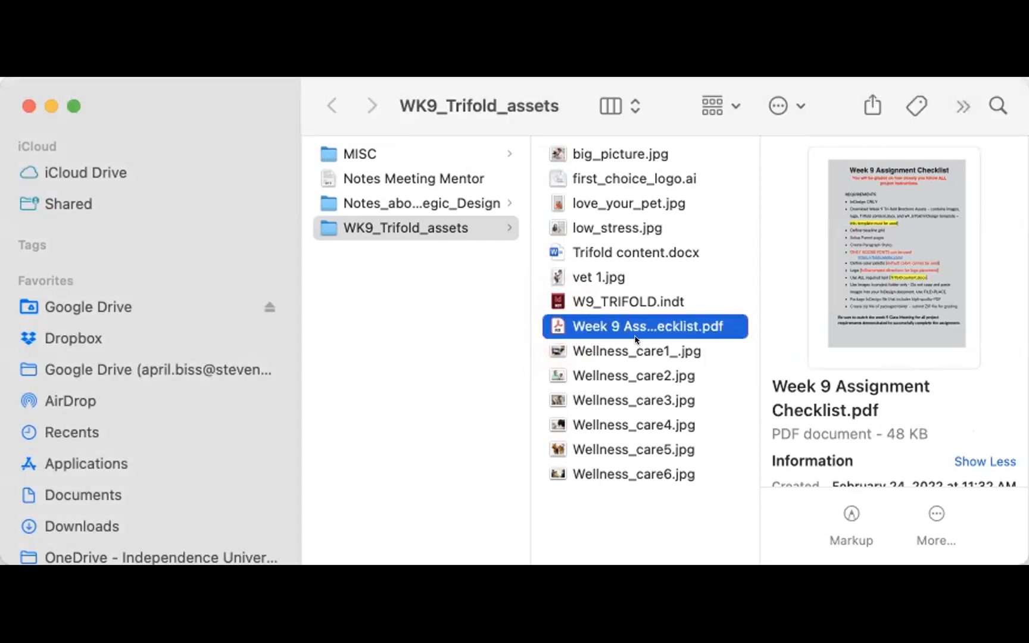
pyautogui.click(655, 350)
pyautogui.click(666, 372)
pyautogui.click(654, 403)
pyautogui.click(653, 425)
pyautogui.click(653, 450)
pyautogui.click(650, 477)
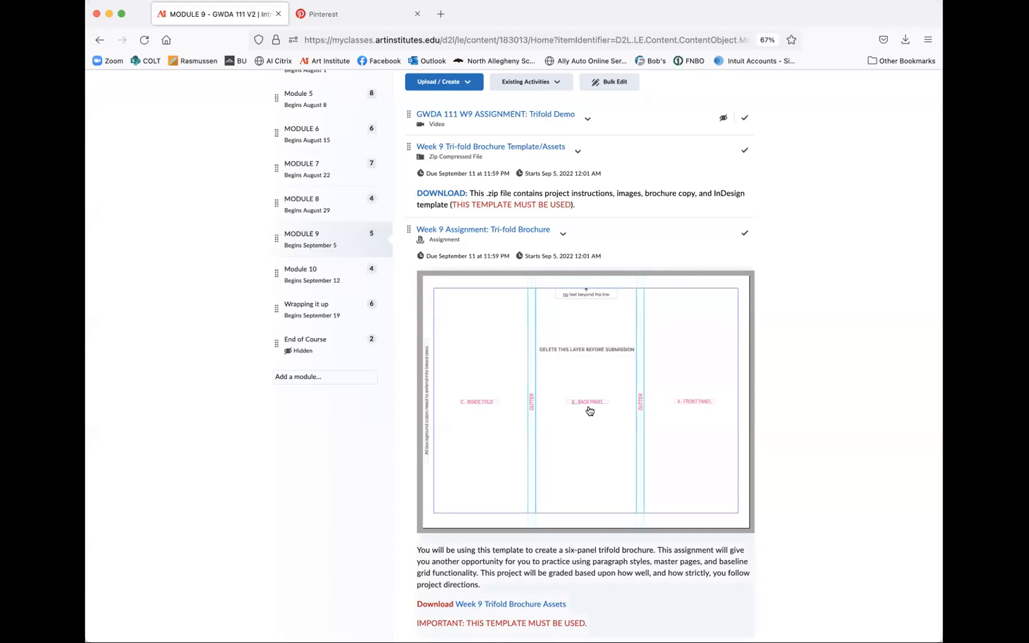
# Review the Module 9 page's tri-fold assignment, template preview and discussion entries, returning to Module 9 from any other module opened.
pyautogui.scroll(-5, 554, 386)
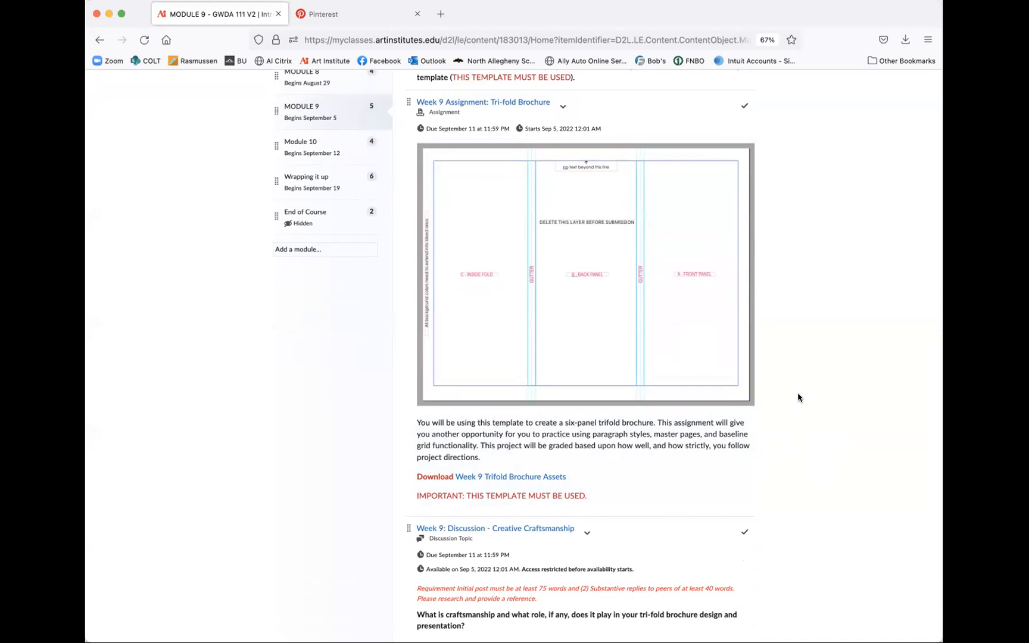
pyautogui.scroll(3, 774, 321)
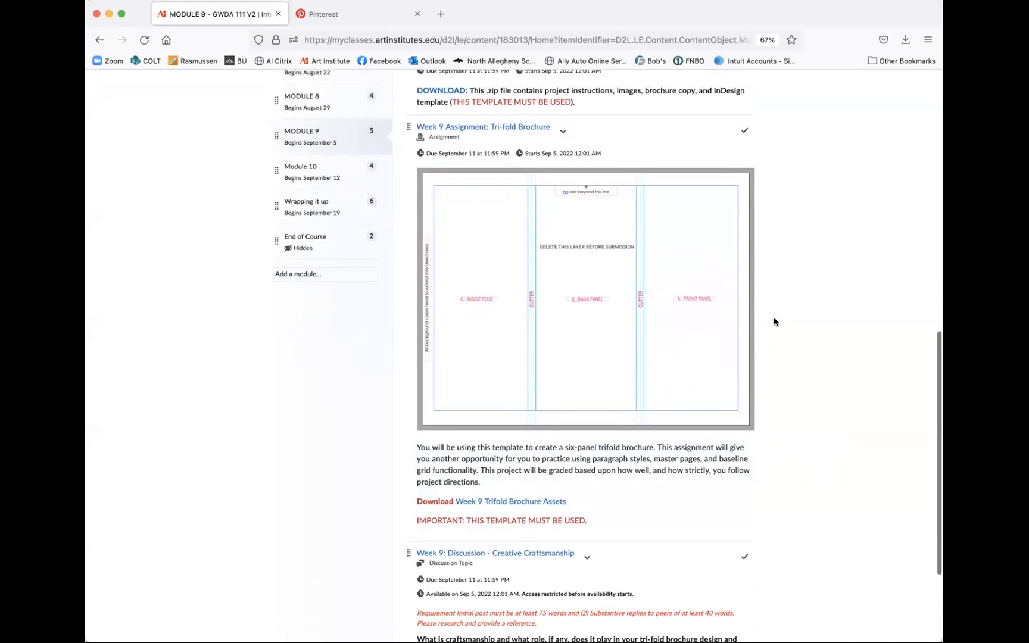
pyautogui.click(293, 239)
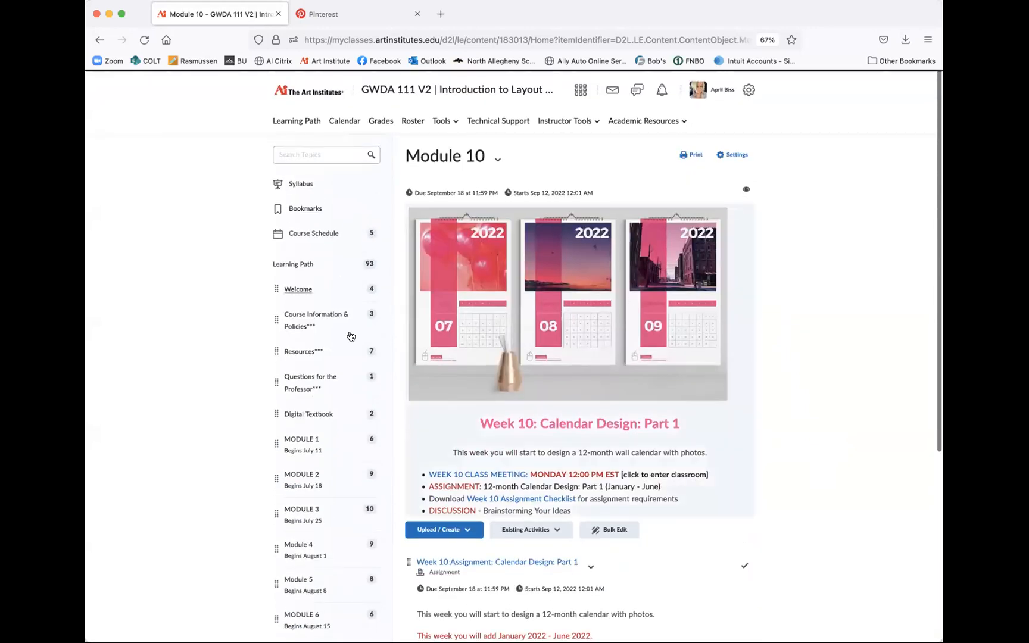
pyautogui.scroll(-5, 352, 335)
pyautogui.click(300, 461)
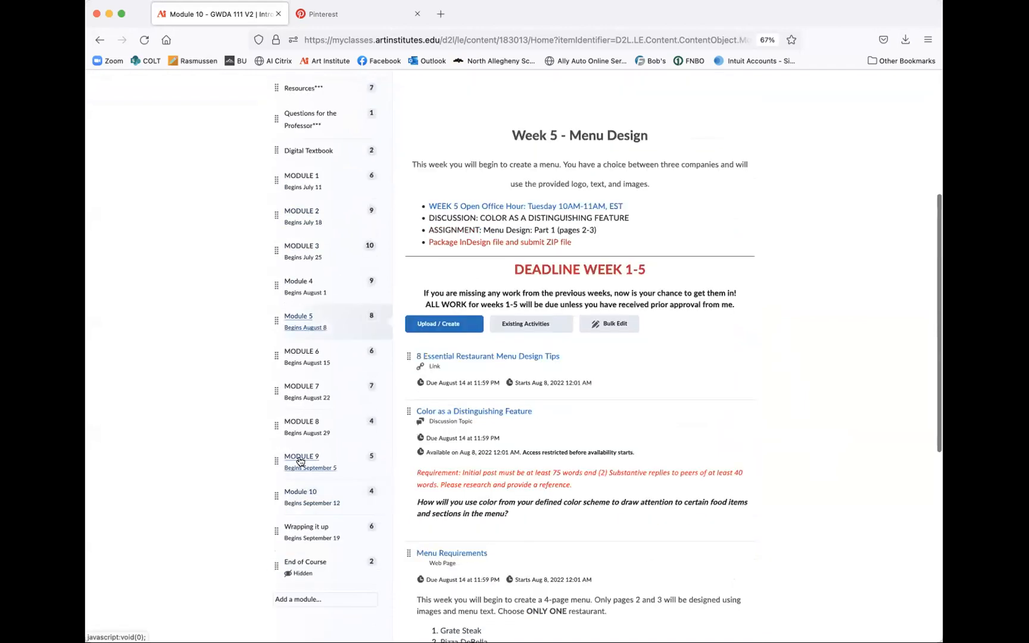
pyautogui.scroll(-7, 650, 412)
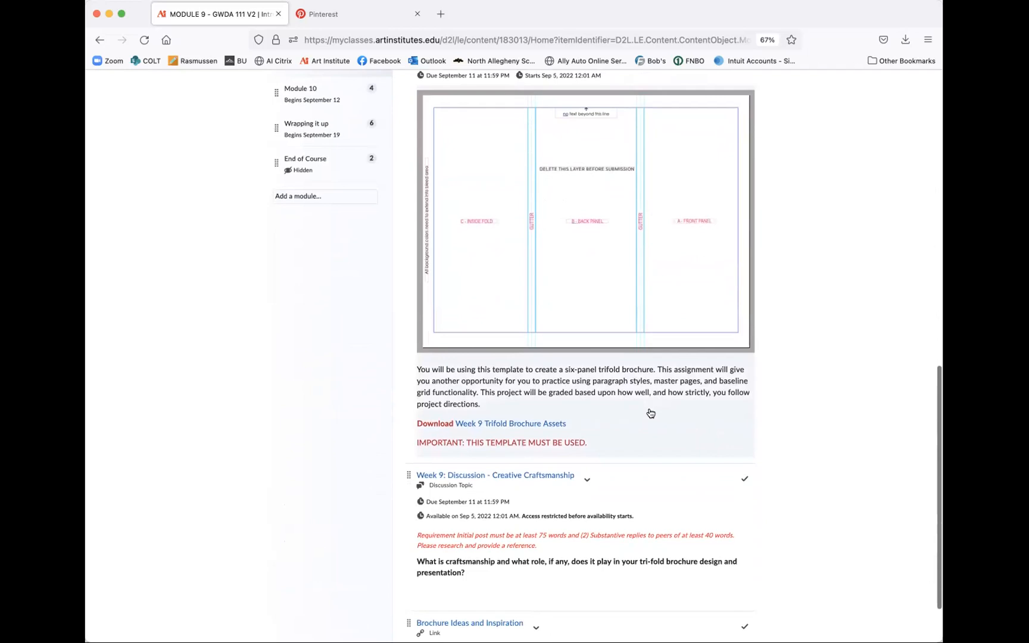
pyautogui.scroll(7, 650, 412)
pyautogui.scroll(-1, 587, 194)
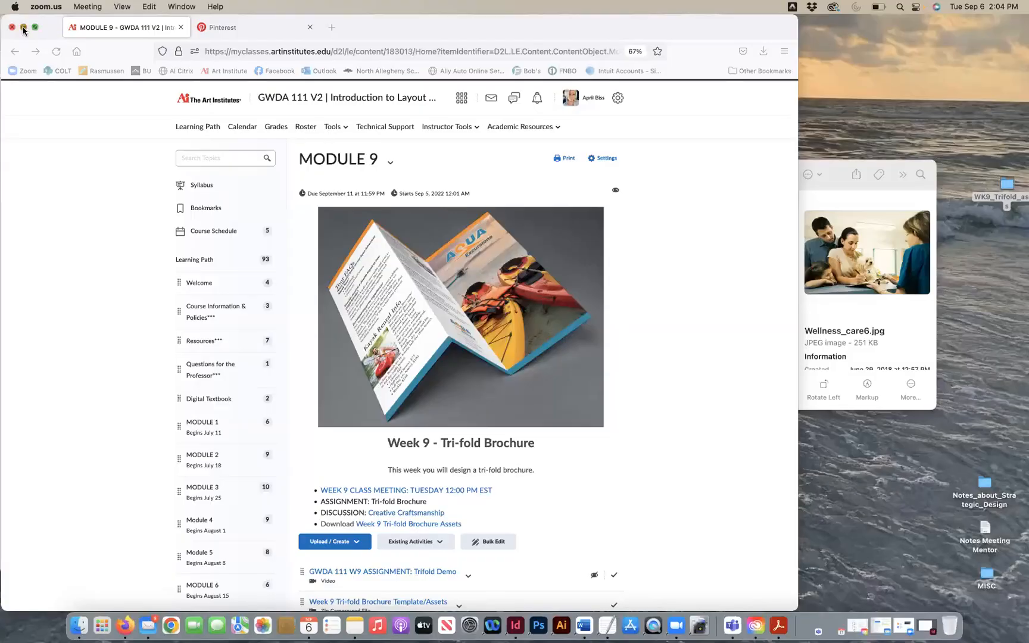
# Minimize the browser, enlarge the Week 9 Assignment Checklist to 75% and read its requirements from InDesign ONLY through Create Paragraph Styles.
pyautogui.click(24, 27)
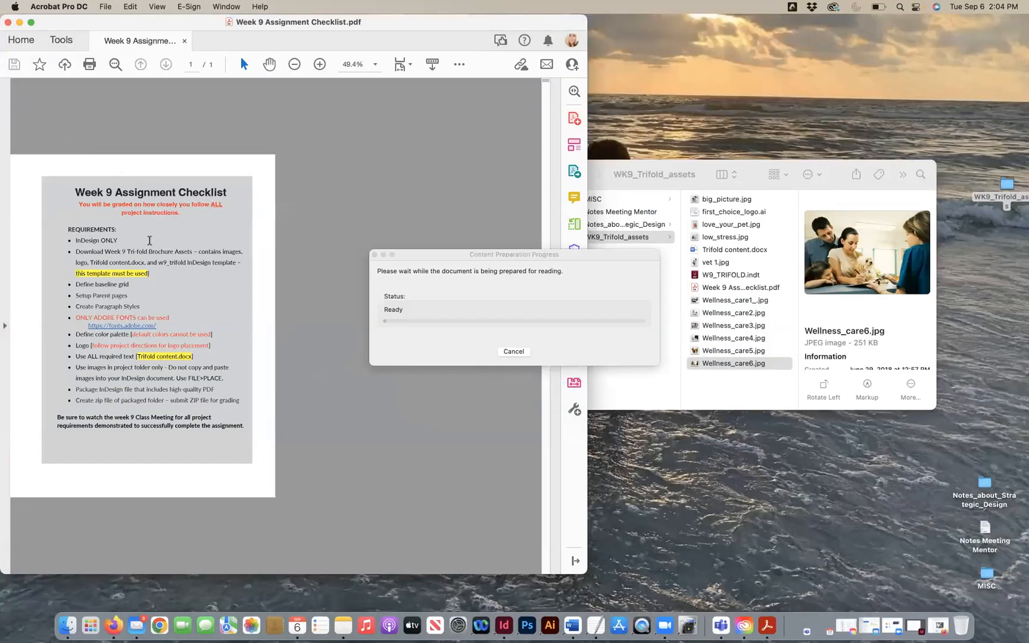
pyautogui.press('super+plus')
pyautogui.press('super+plus')
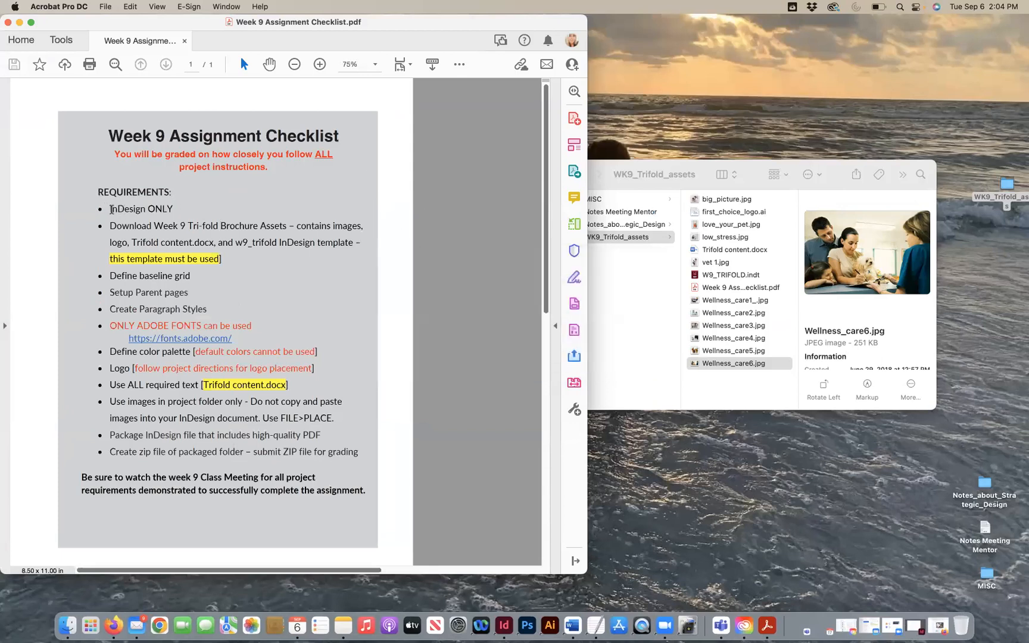
pyautogui.moveTo(111, 209); pyautogui.dragTo(174, 210)
pyautogui.moveTo(110, 226); pyautogui.dragTo(365, 226)
pyautogui.moveTo(110, 242); pyautogui.dragTo(226, 263)
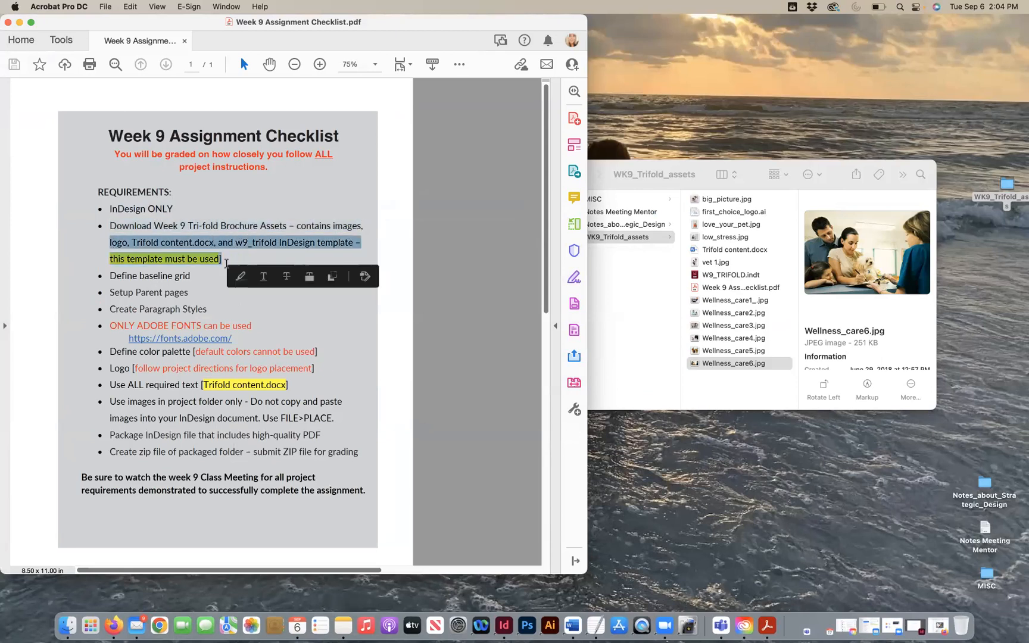
pyautogui.moveTo(111, 275); pyautogui.dragTo(185, 278)
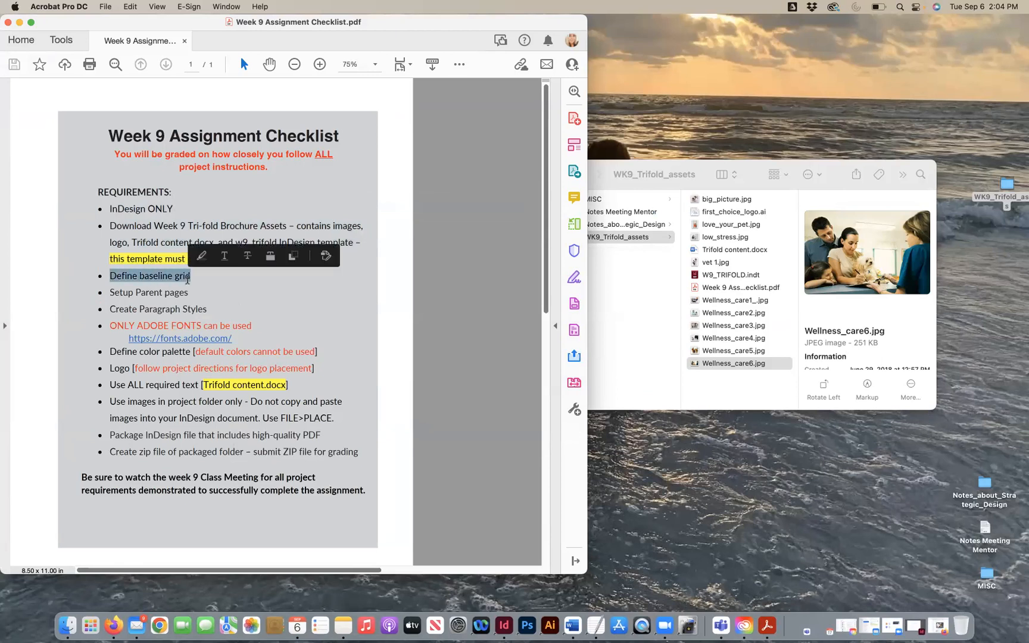
pyautogui.moveTo(110, 292); pyautogui.dragTo(181, 293)
pyautogui.moveTo(111, 309); pyautogui.dragTo(207, 309)
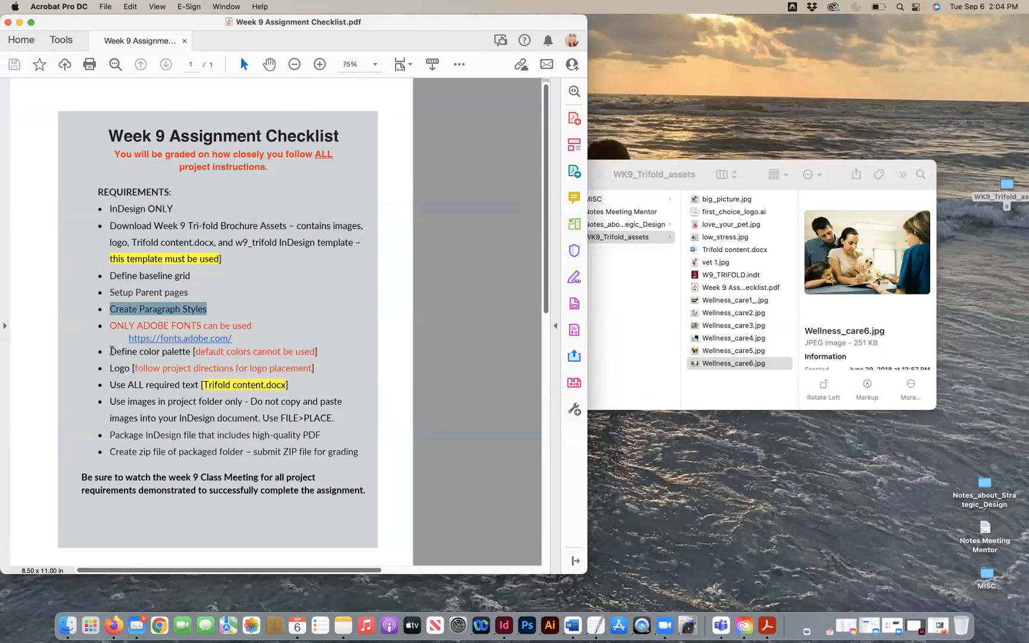
# Read the remaining checklist requirements, from the color palette, logo and required text to the project-folder images and packaging.
pyautogui.click(115, 352)
pyautogui.moveTo(115, 352); pyautogui.dragTo(178, 353)
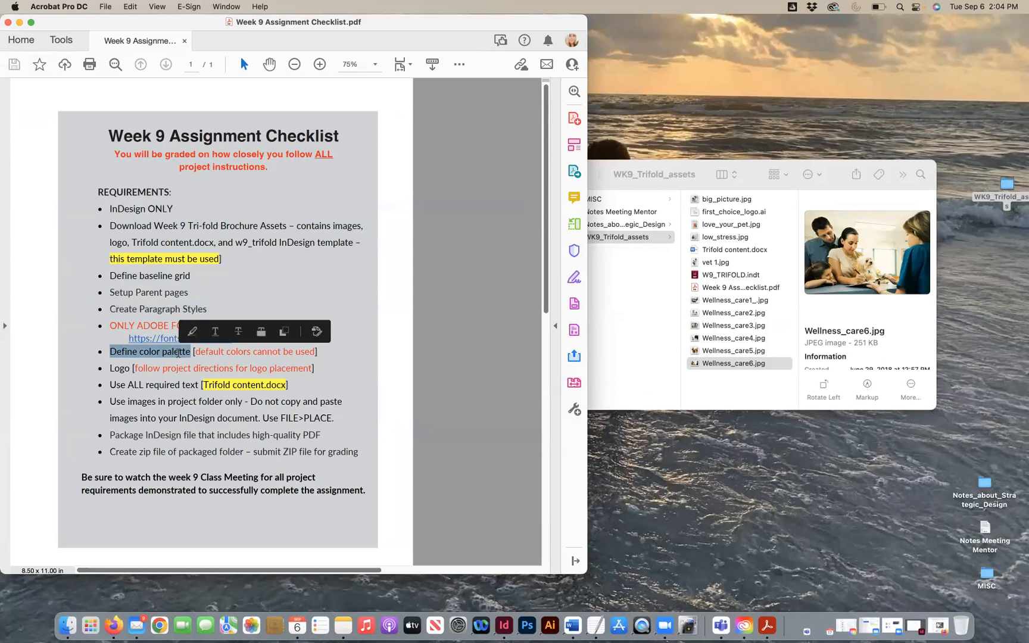
pyautogui.moveTo(111, 368); pyautogui.dragTo(127, 369)
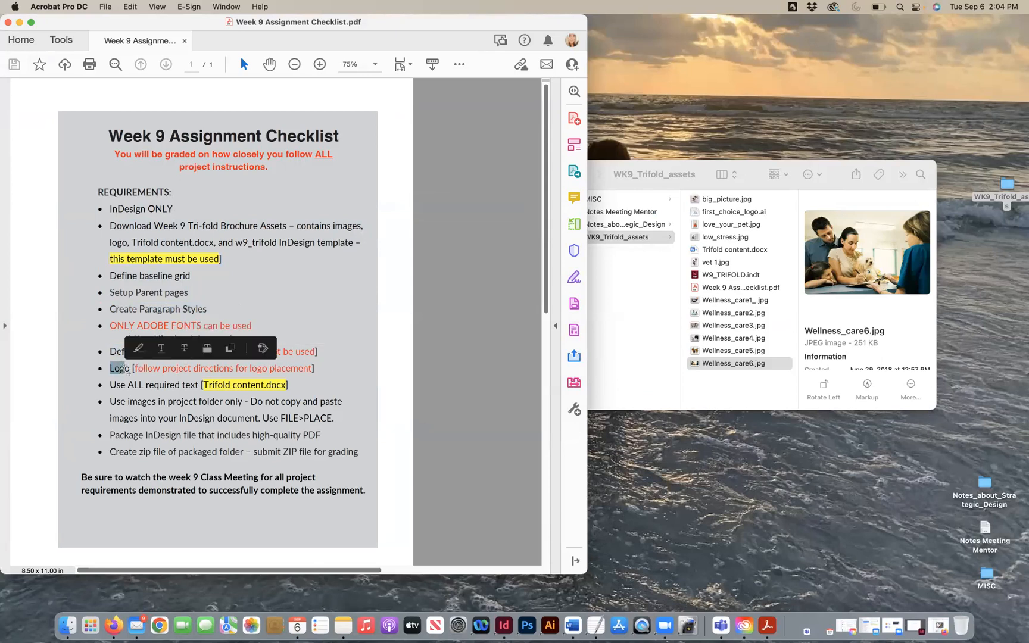
pyautogui.click(114, 381)
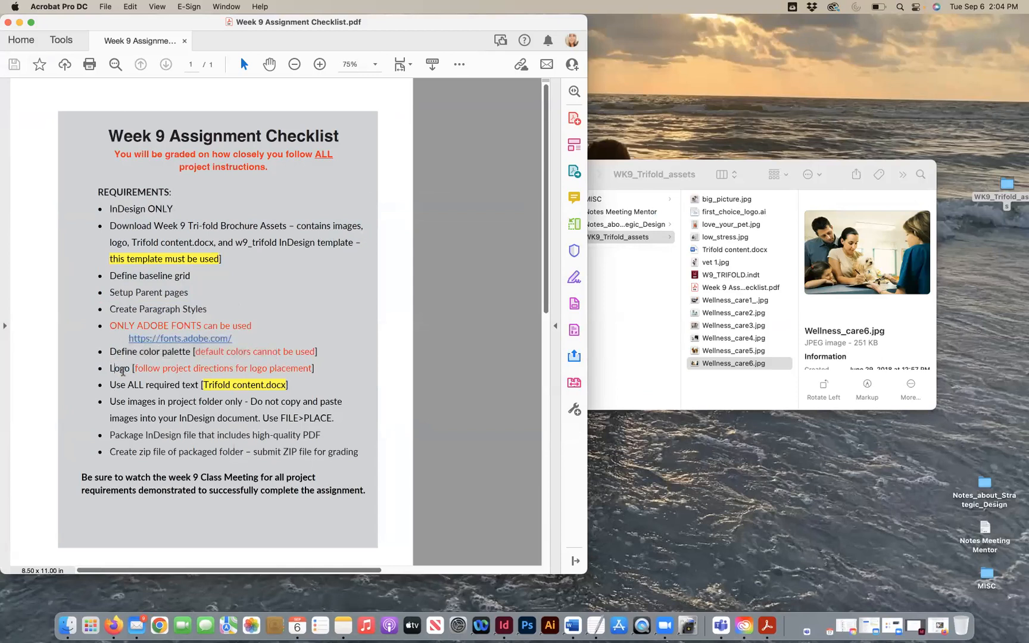
pyautogui.moveTo(109, 385); pyautogui.dragTo(197, 385)
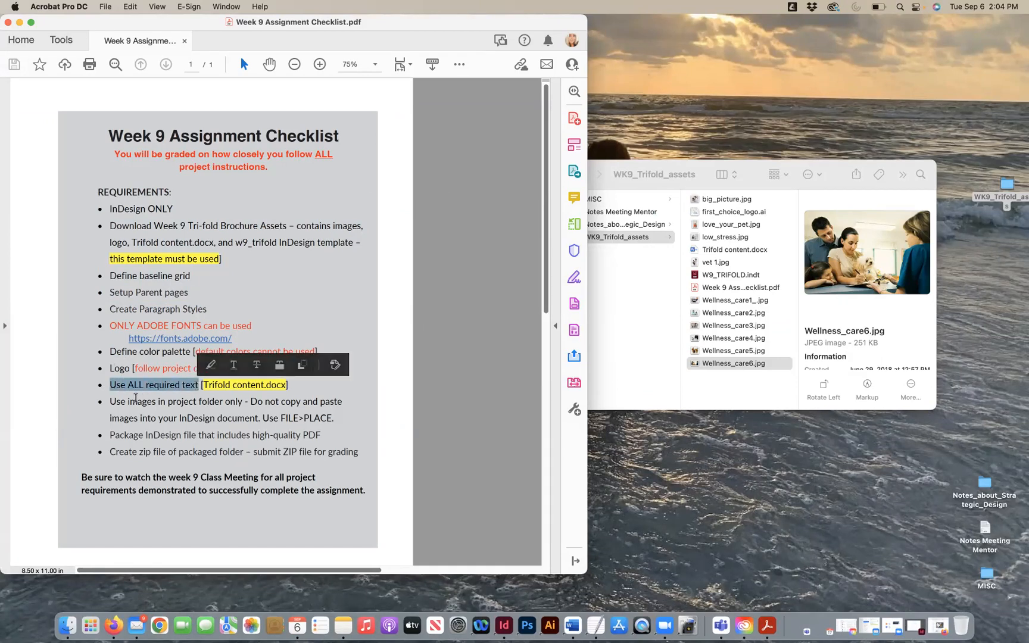
pyautogui.moveTo(111, 401); pyautogui.dragTo(334, 402)
pyautogui.click(171, 427)
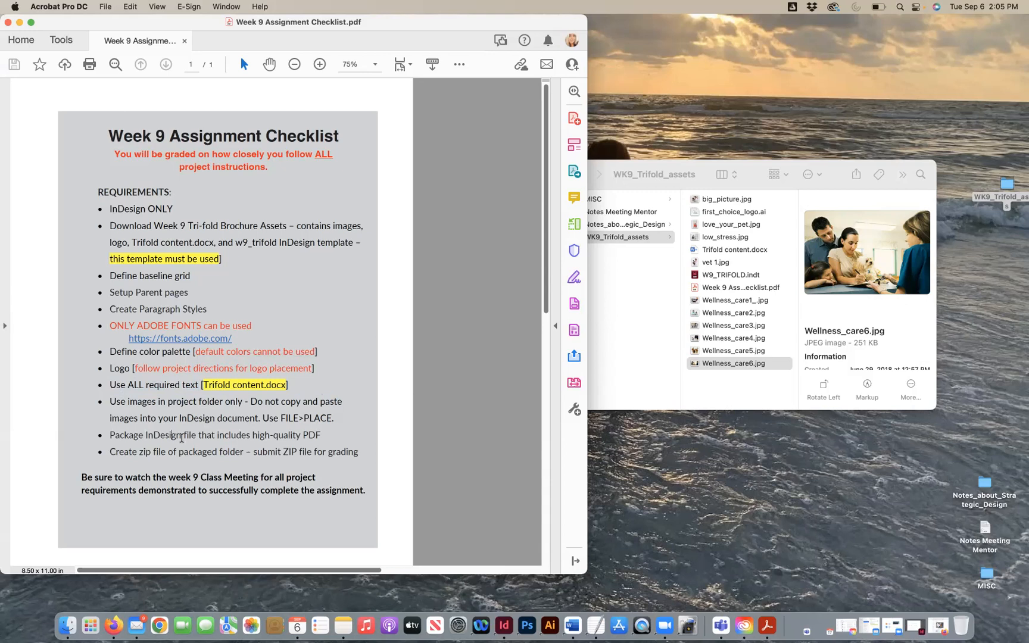
# Switch to InDesign, fit the tri-fold template in view at 75% and display the document's Pages panel.
pyautogui.click(504, 626)
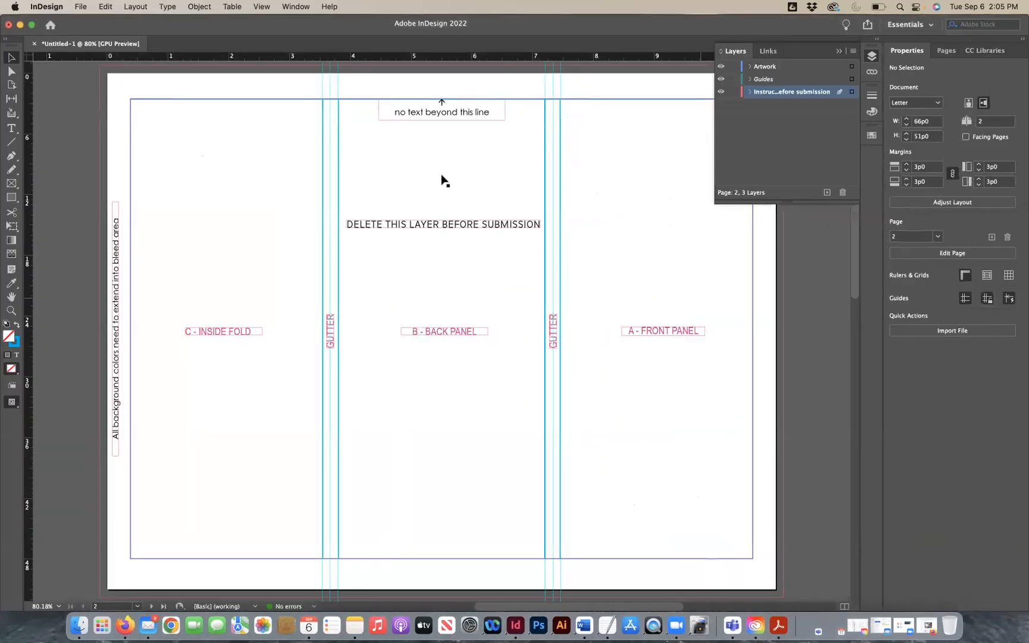
pyautogui.press('super+minus')
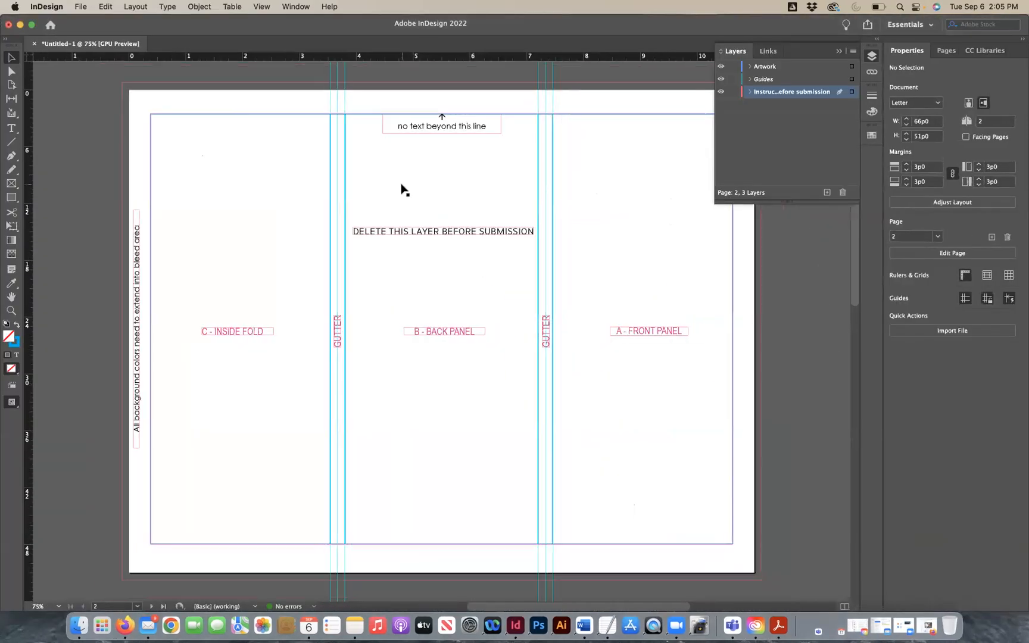
pyautogui.click(303, 7)
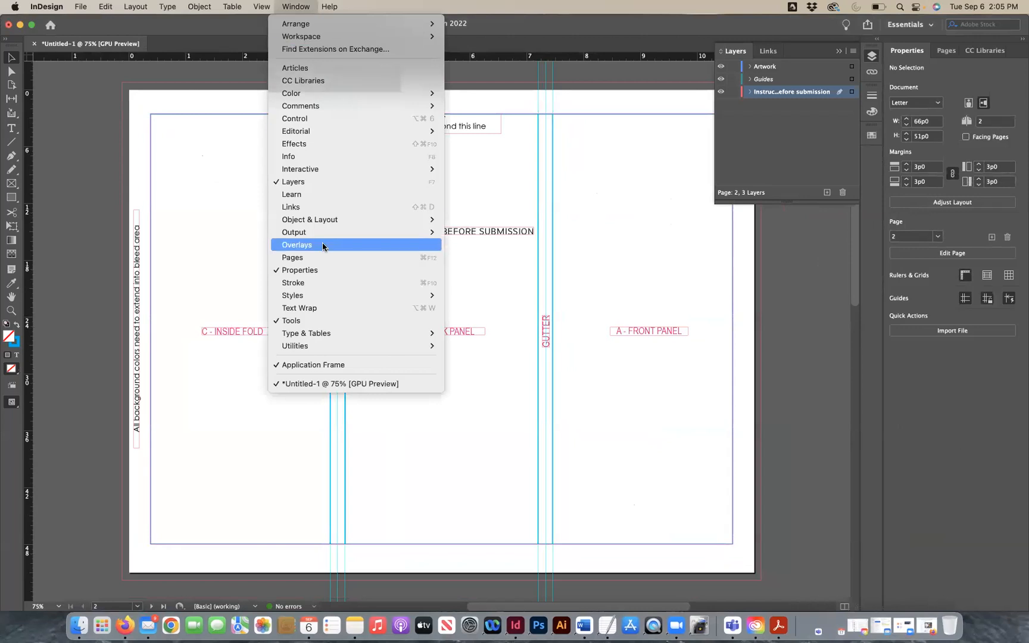
pyautogui.click(317, 257)
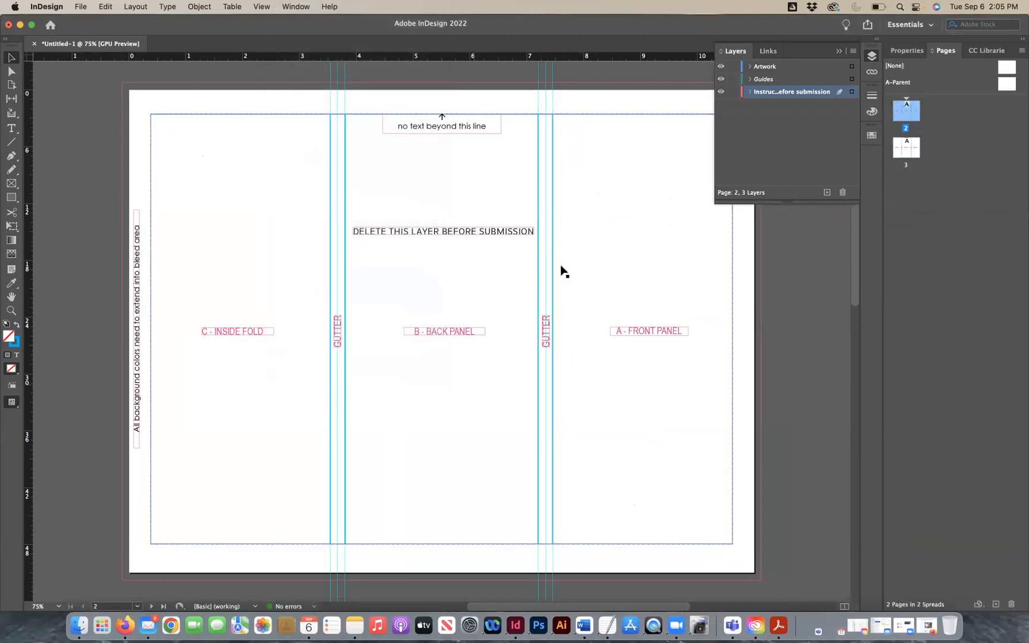
# Compare the template's pages 2 and 3, examining the outside and inside panel labels, gutters and bleed notes.
pyautogui.doubleClick(904, 146)
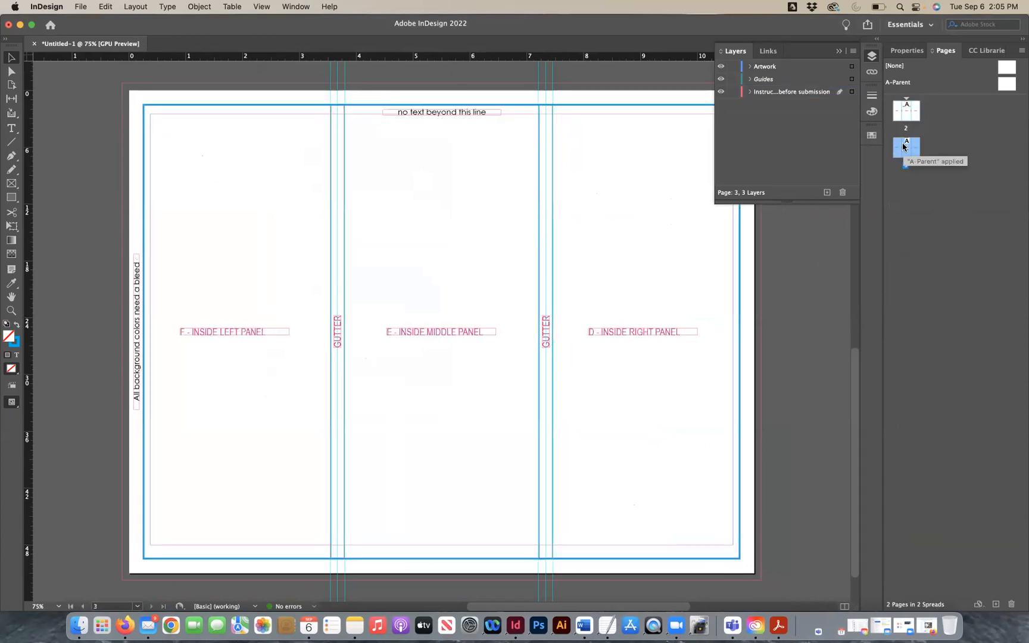
pyautogui.doubleClick(910, 113)
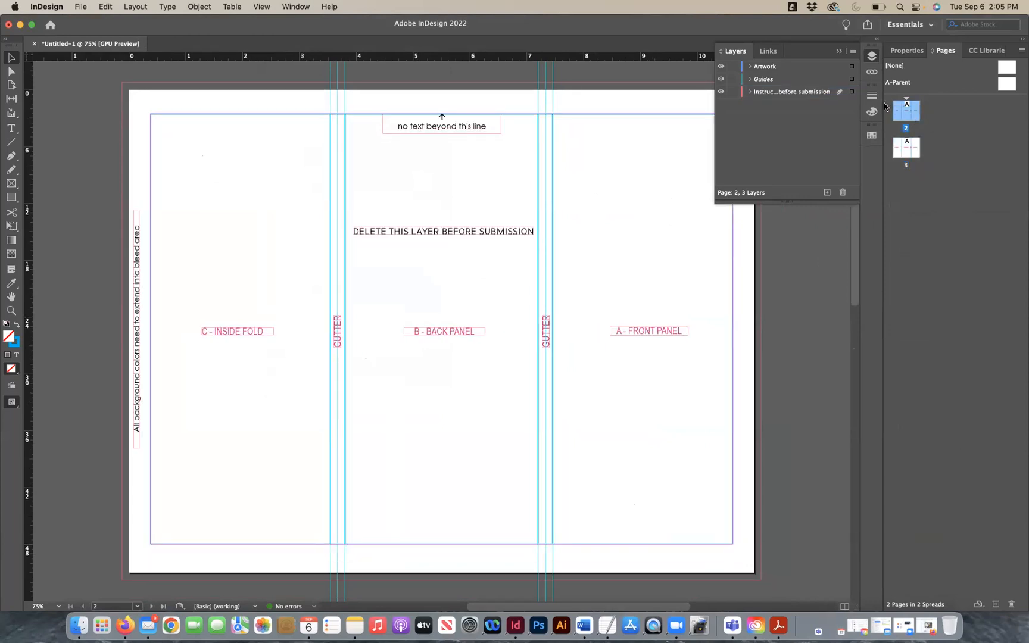
pyautogui.doubleClick(905, 153)
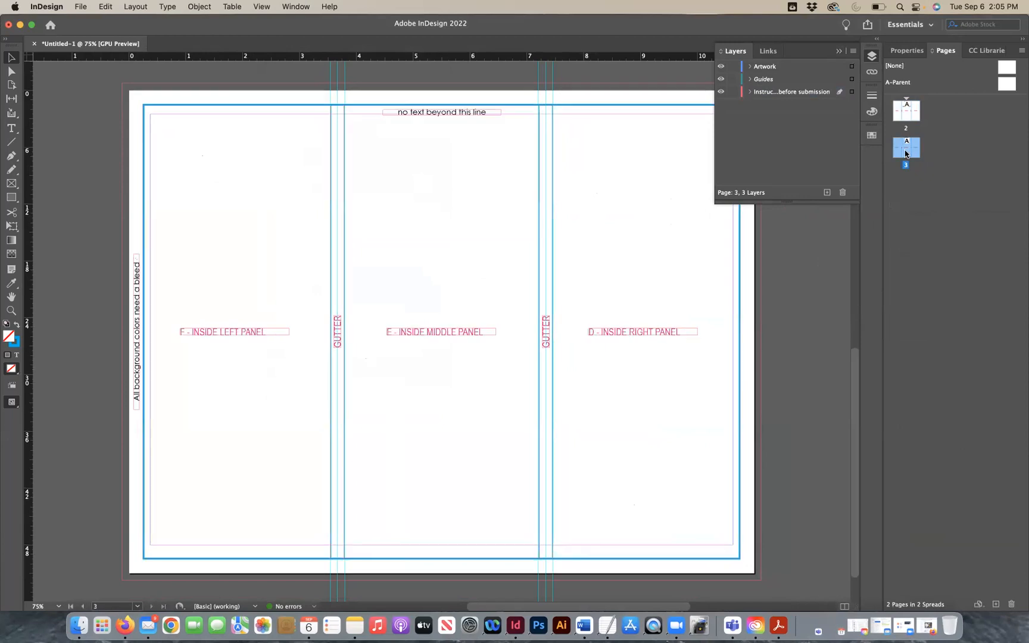
pyautogui.doubleClick(906, 112)
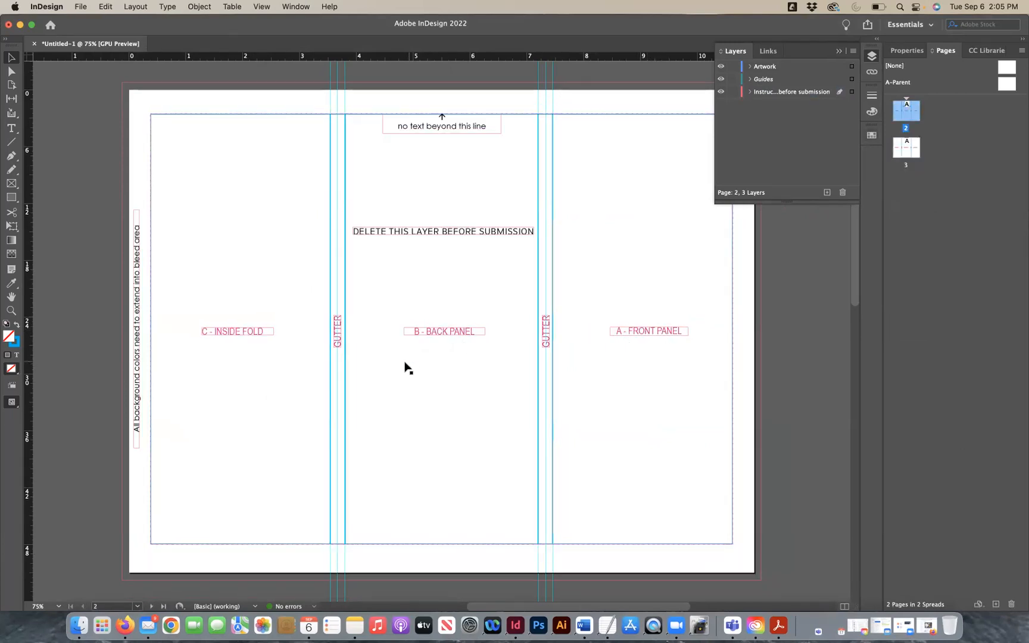
pyautogui.doubleClick(906, 152)
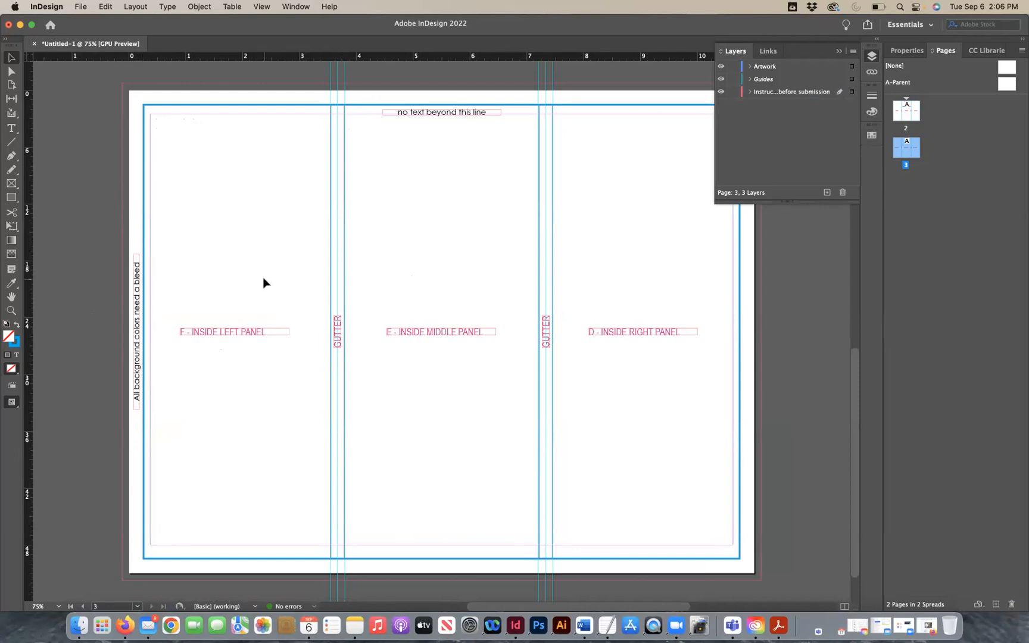
pyautogui.scroll(10, 264, 282)
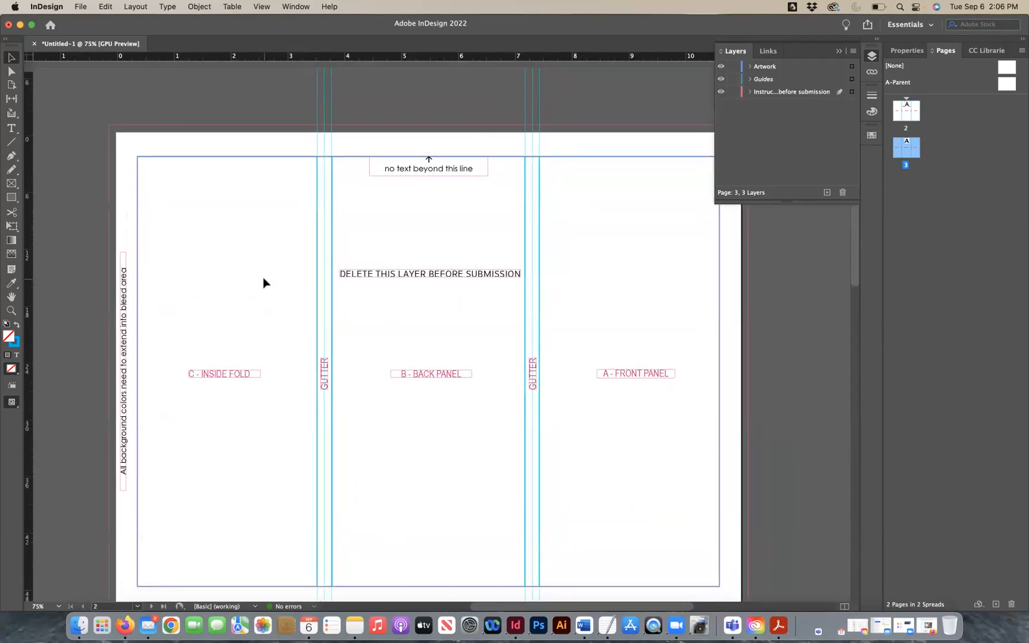
pyautogui.scroll(-2, 264, 283)
pyautogui.hscroll(1, 263, 283)
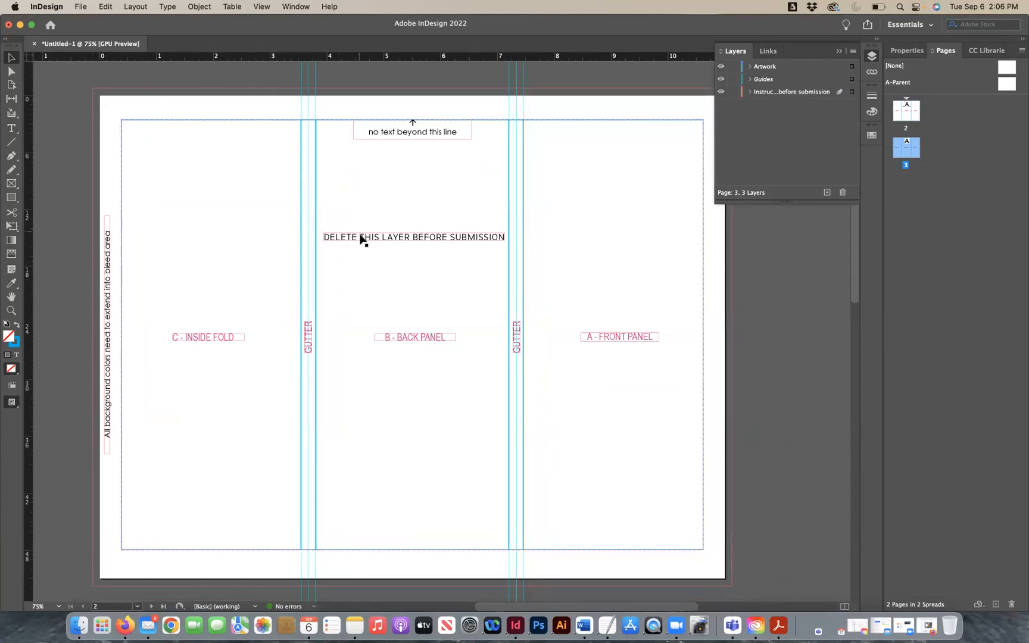
# Hide the Artwork, Guides and instruction layers one by one, and show all three again to check what each contains.
pyautogui.click(285, 7)
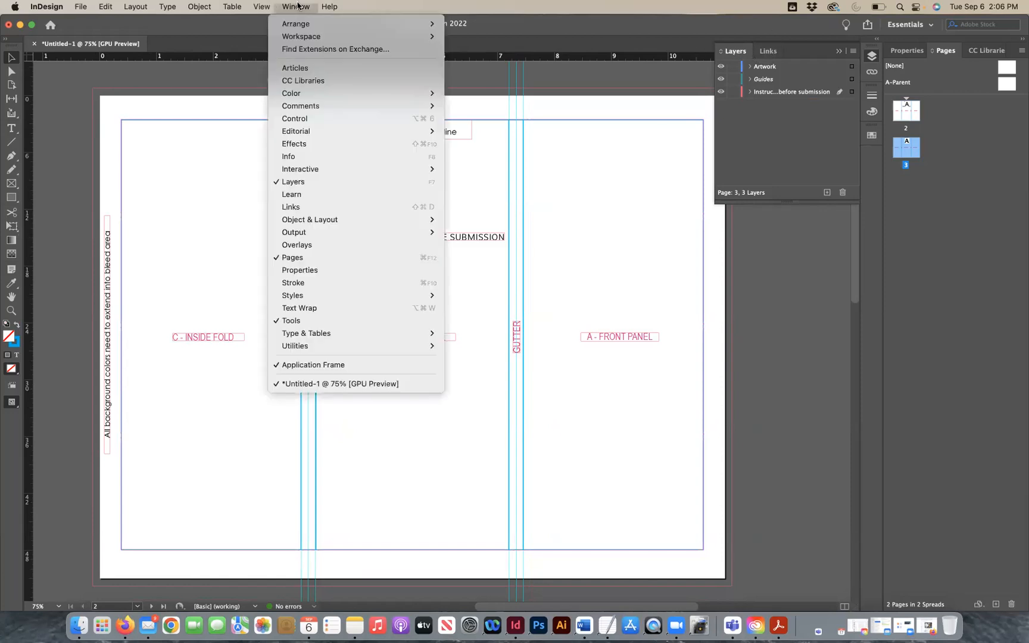
pyautogui.click(744, 66)
pyautogui.click(721, 66)
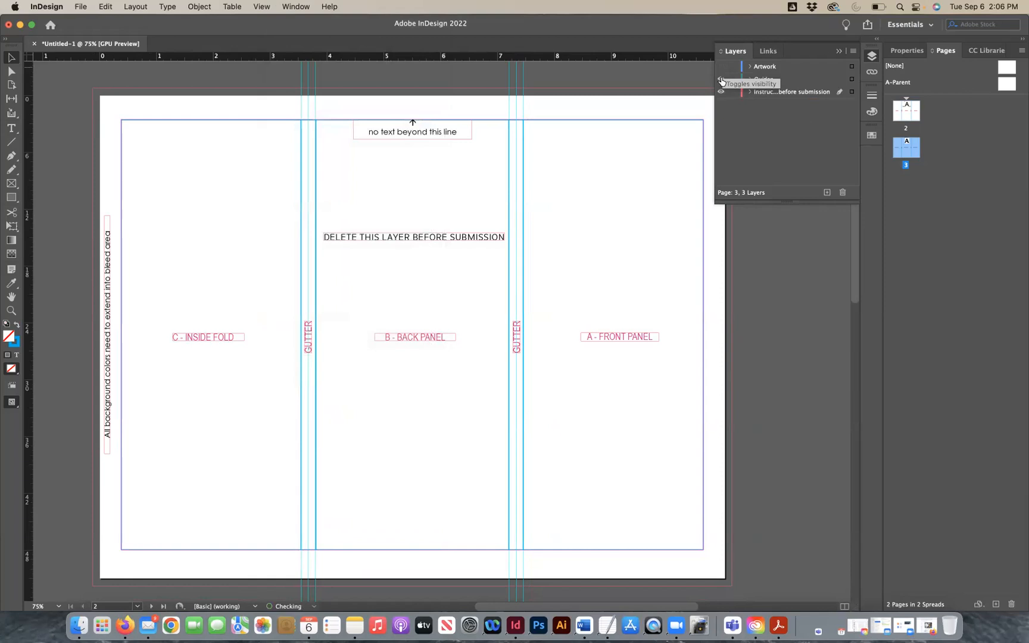
pyautogui.click(722, 80)
pyautogui.click(721, 92)
pyautogui.click(721, 92)
pyautogui.click(722, 92)
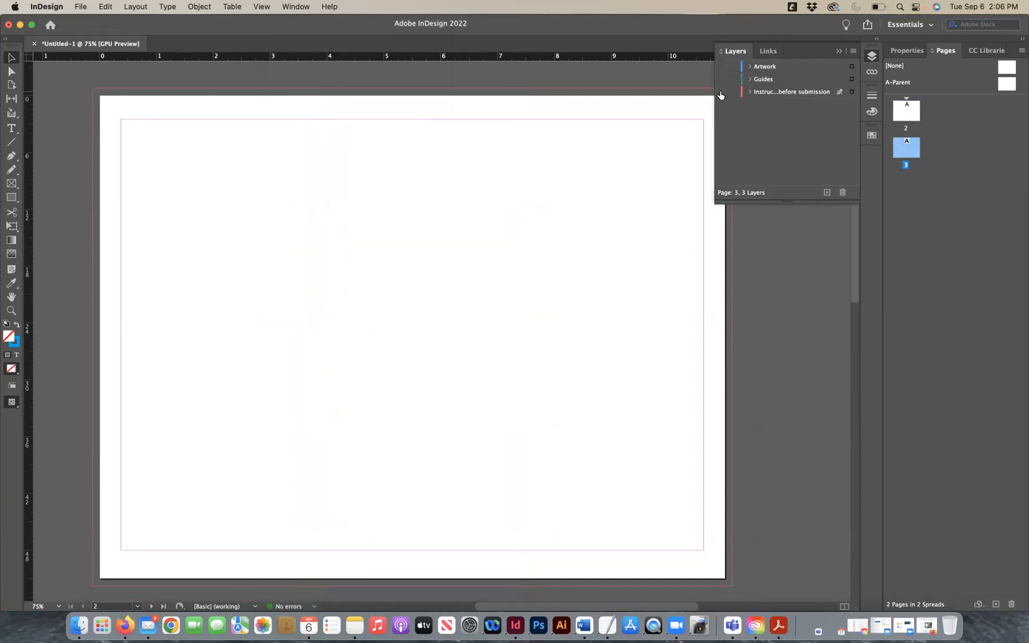
pyautogui.click(721, 93)
pyautogui.click(721, 79)
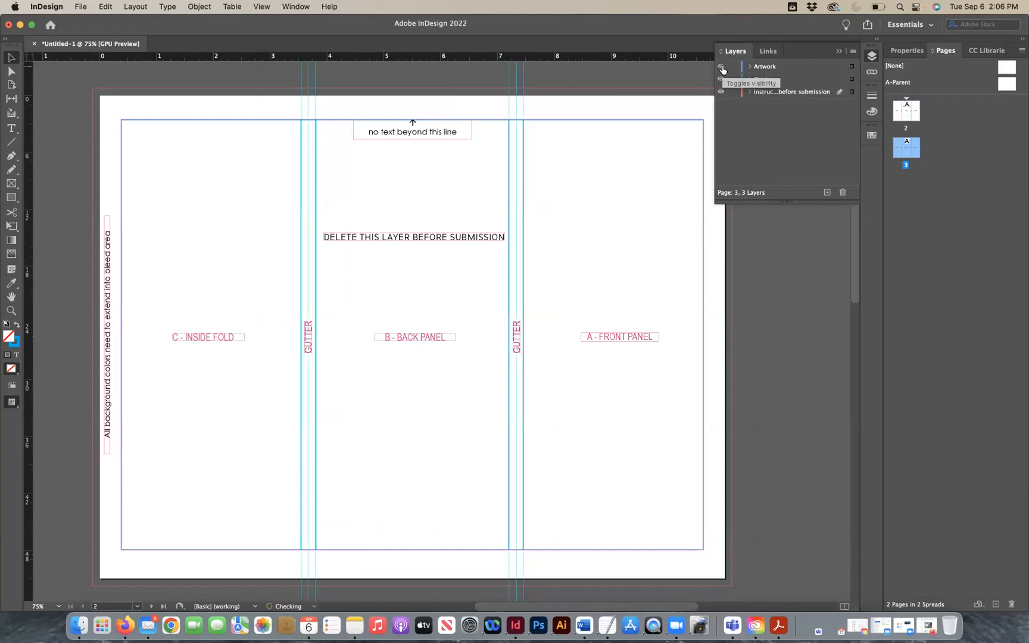
pyautogui.moveTo(723, 70); pyautogui.dragTo(721, 92)
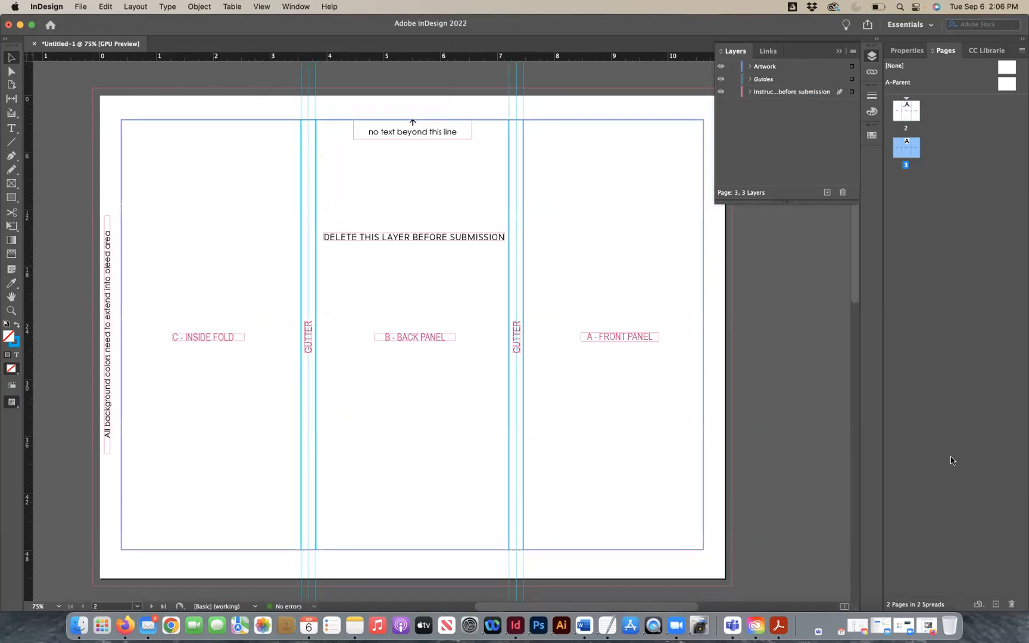
# Move the InDesign window out of the way and bring Finder's WK9_Trifold_assets folder to the front.
pyautogui.moveTo(790, 27); pyautogui.dragTo(765, 180)
pyautogui.click(765, 180)
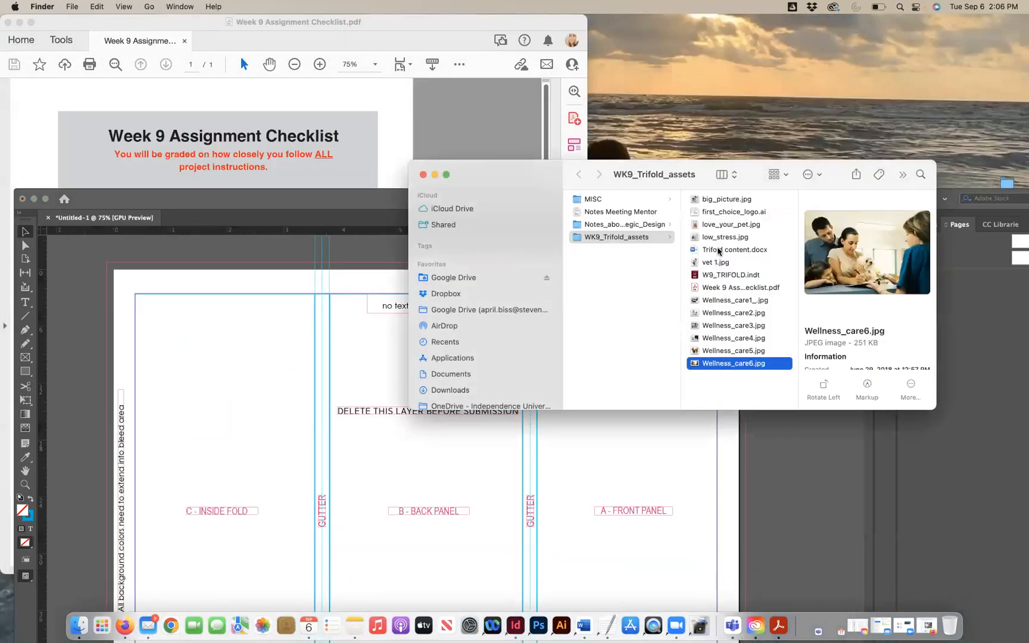
# Open Trifold content.docx from the assets folder in Word and review the photo options listed for the front panel.
pyautogui.click(717, 251)
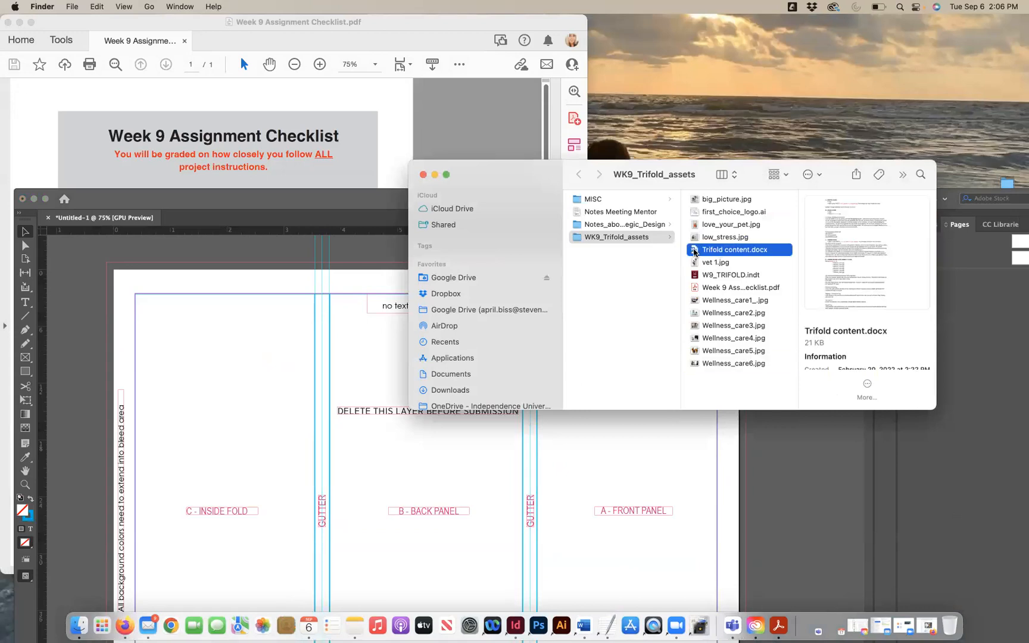
pyautogui.doubleClick(693, 250)
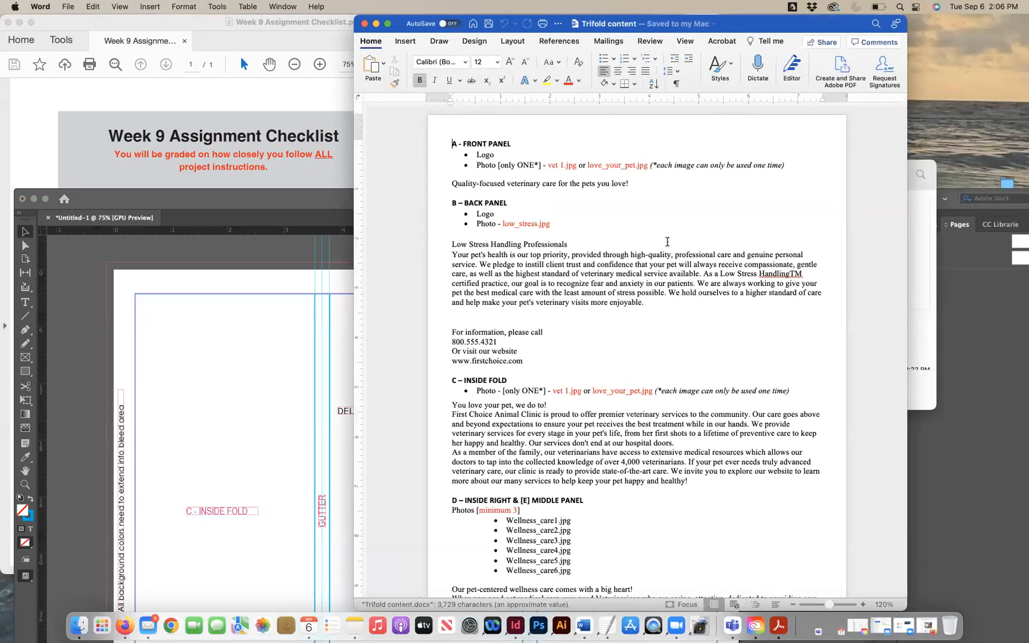
pyautogui.moveTo(453, 143); pyautogui.dragTo(783, 173)
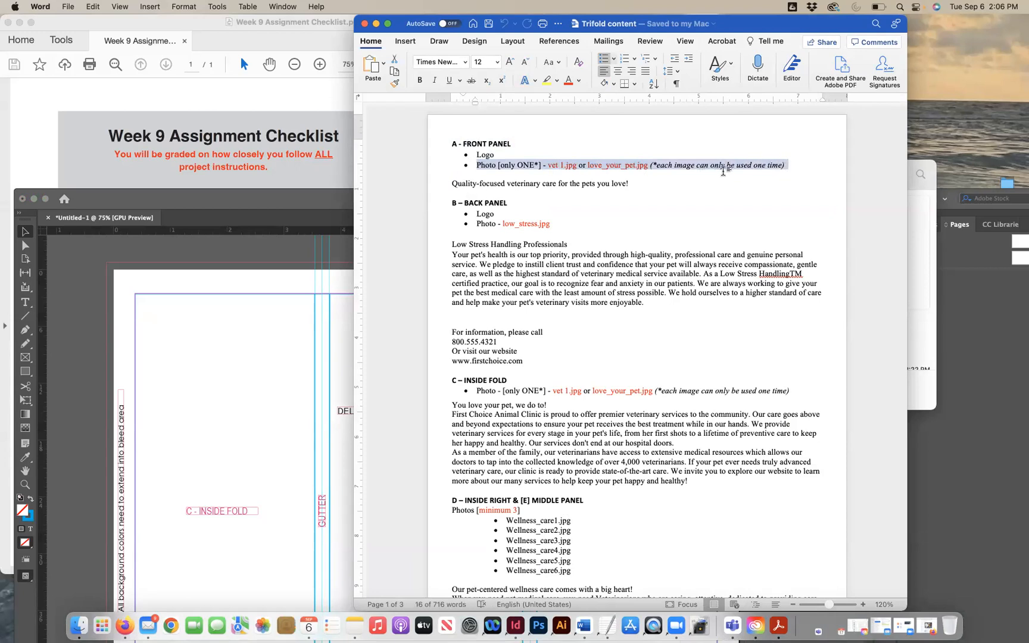
pyautogui.moveTo(543, 166); pyautogui.dragTo(649, 167)
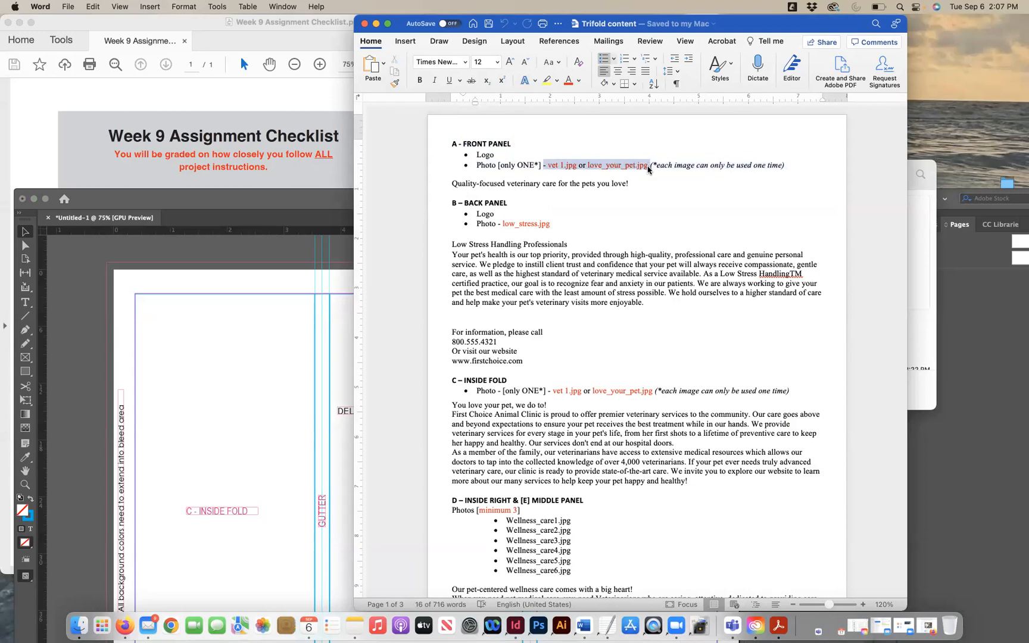
# Switch back to InDesign and enlarge its window to fill the screen.
pyautogui.click(296, 306)
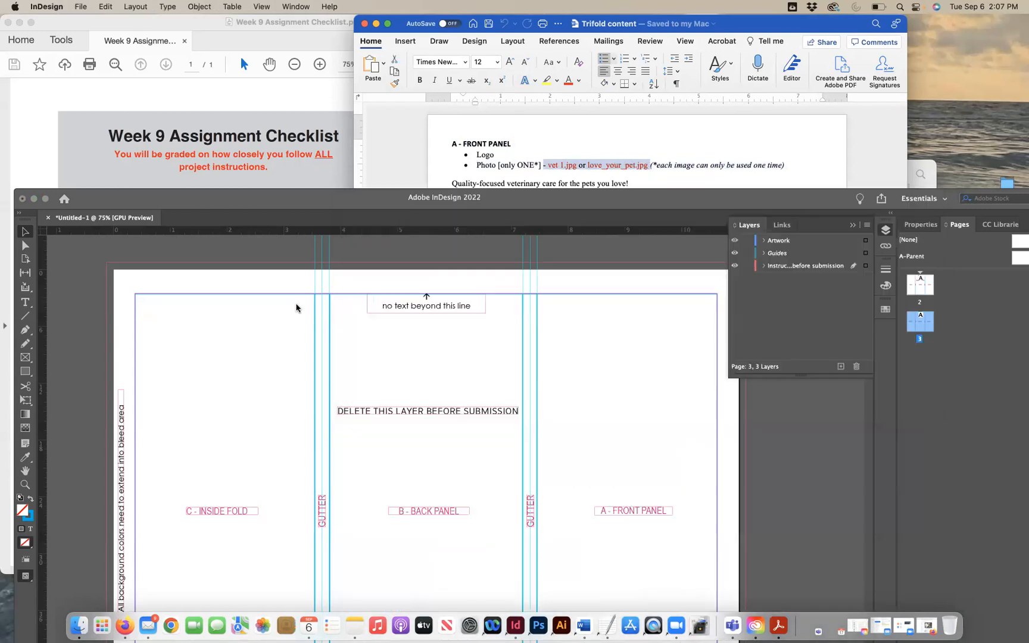
pyautogui.moveTo(312, 197); pyautogui.dragTo(324, 65)
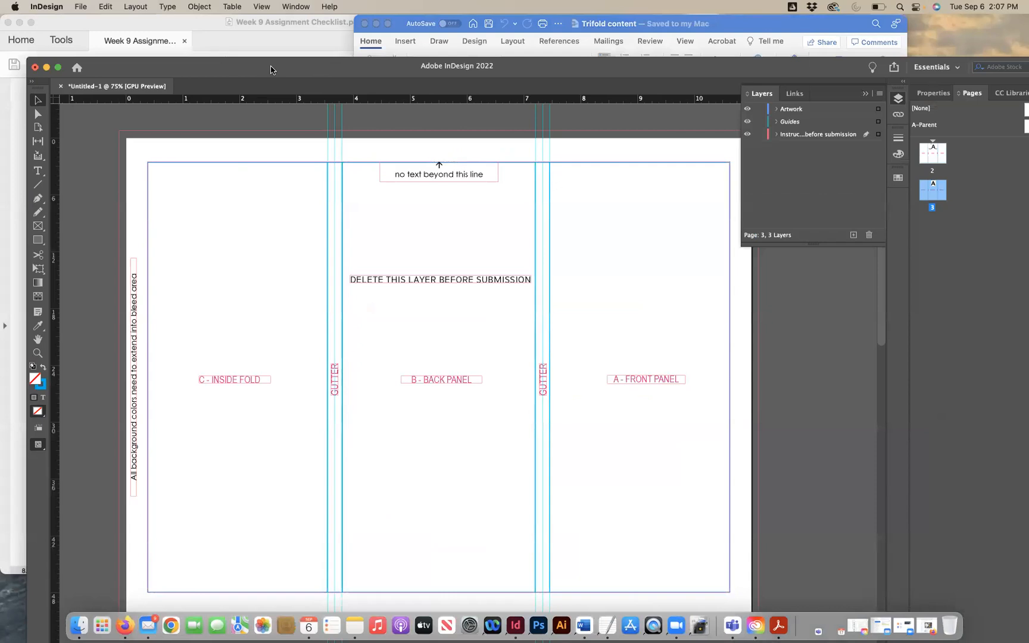
pyautogui.doubleClick(271, 66)
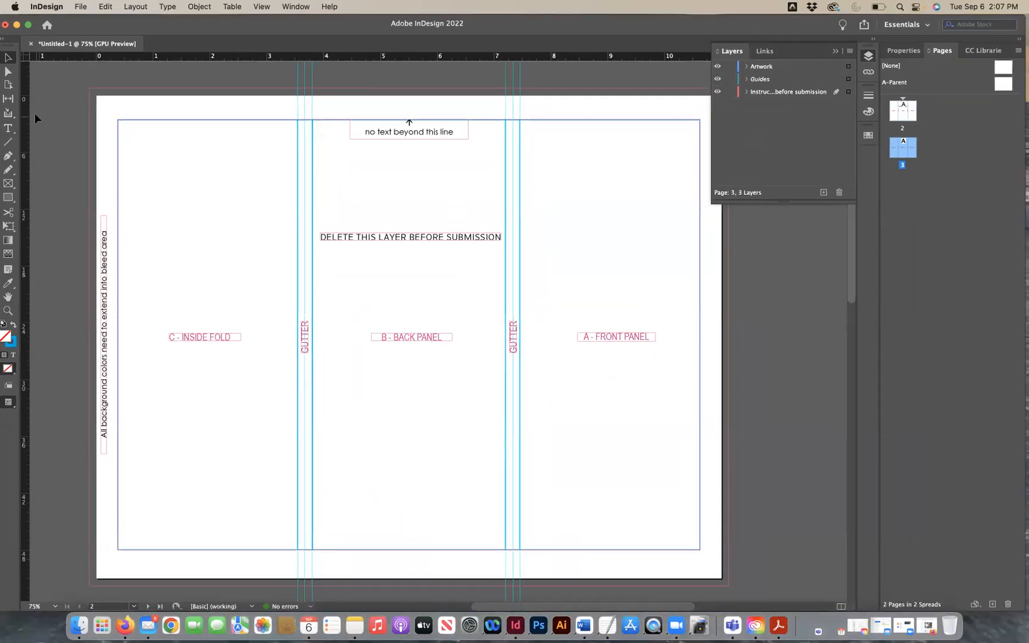
# Draw a rectangular image frame over page 2's A - Front Panel, from the gutter's centre guide out to the bleed edges.
pyautogui.doubleClick(903, 110)
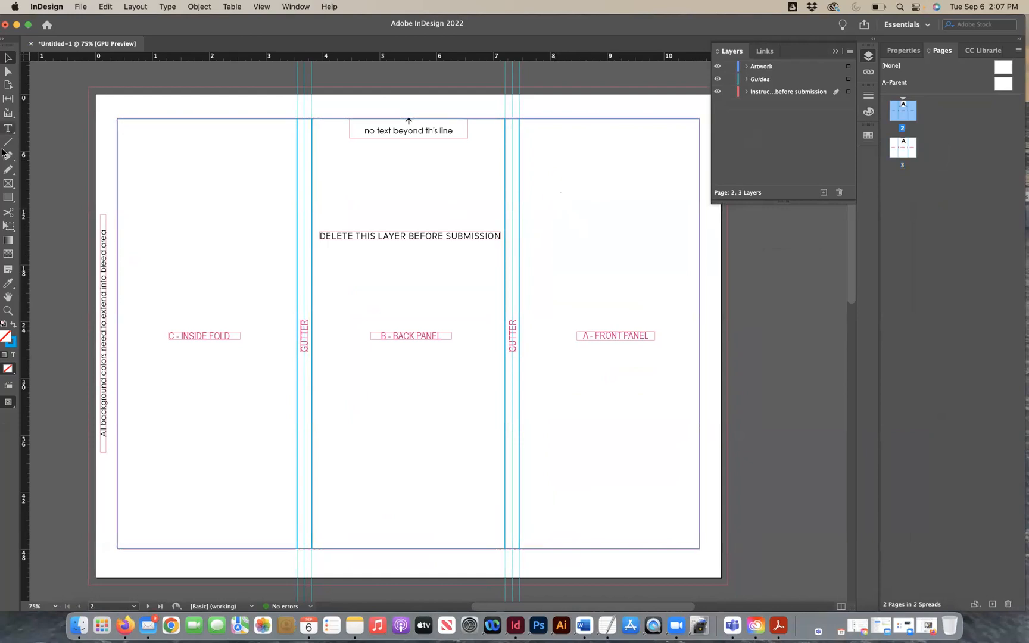
pyautogui.click(8, 183)
pyautogui.moveTo(512, 88); pyautogui.dragTo(728, 584)
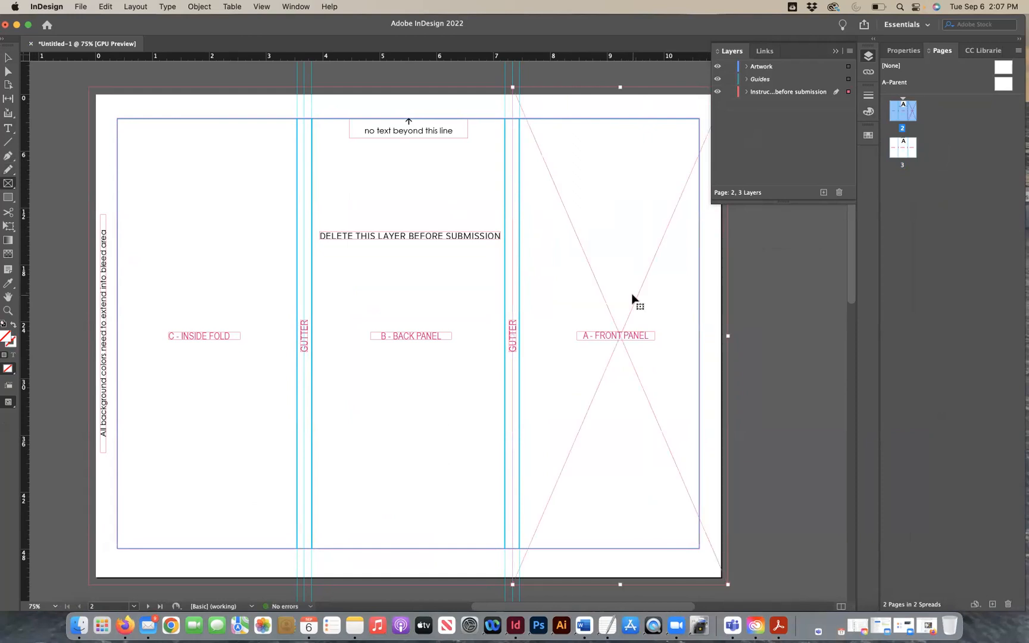
# Try to place love_your_pet.jpg from the WK9_Trifold_assets folder on the Desktop with only the Guides layer shown.
pyautogui.keyDown('alt'); pyautogui.click(717, 79); pyautogui.keyUp('alt')
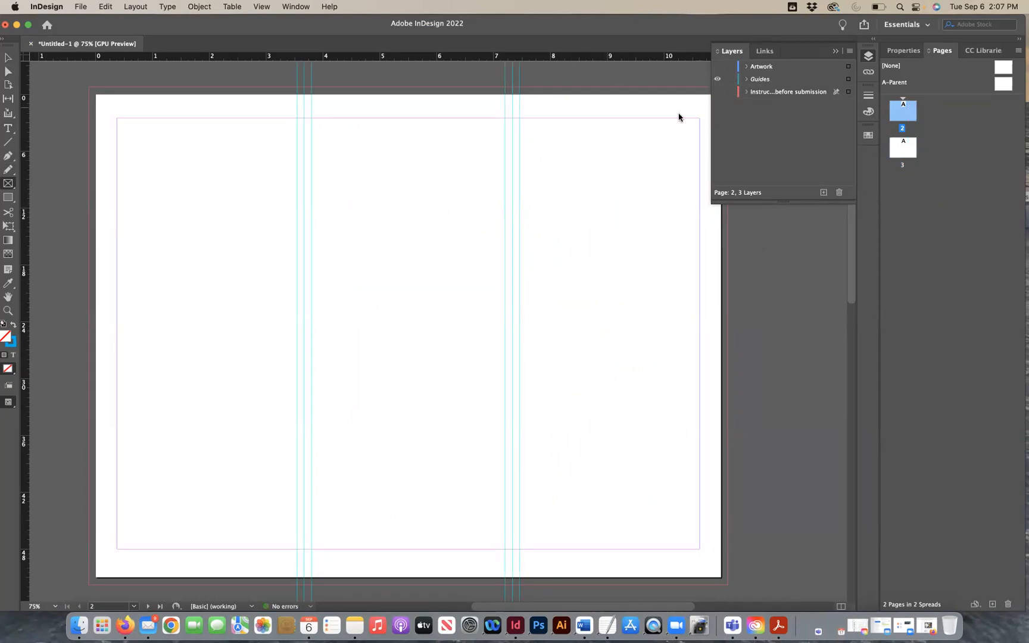
pyautogui.press('super+d')
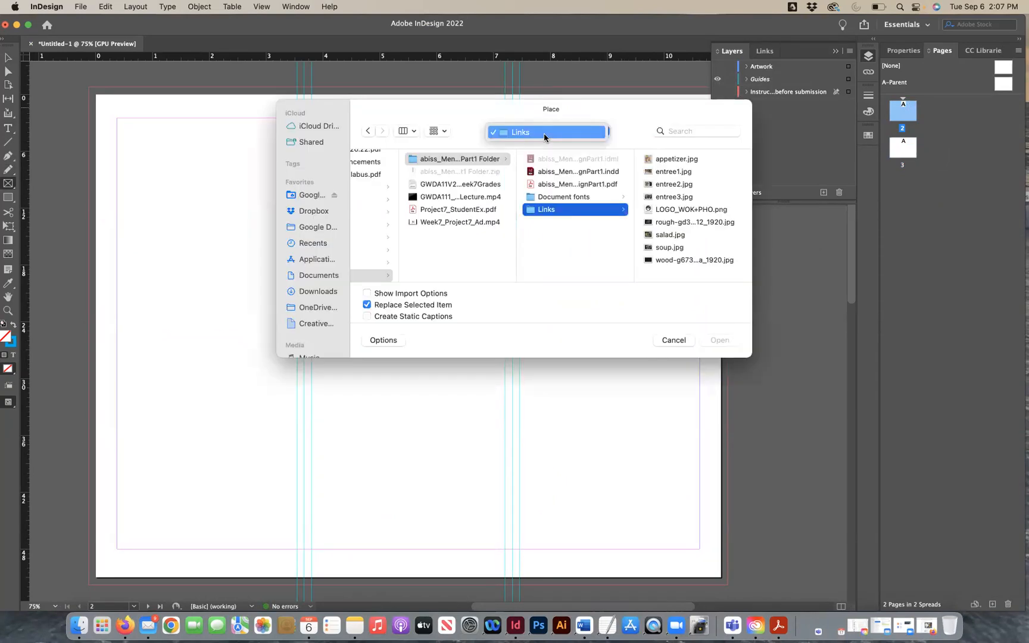
pyautogui.click(546, 134)
pyautogui.click(561, 112)
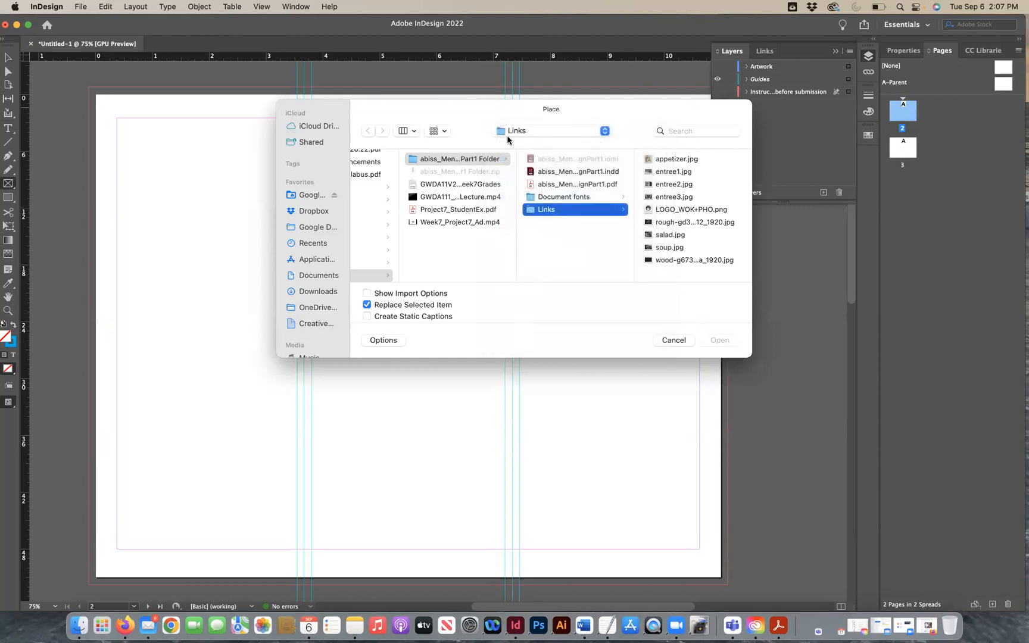
pyautogui.click(563, 132)
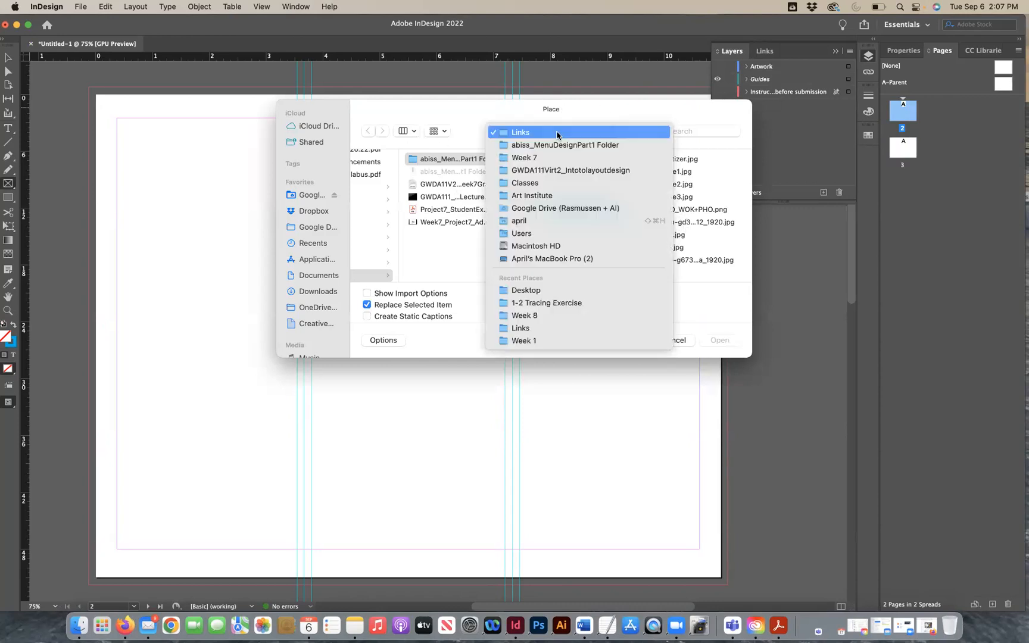
pyautogui.click(533, 290)
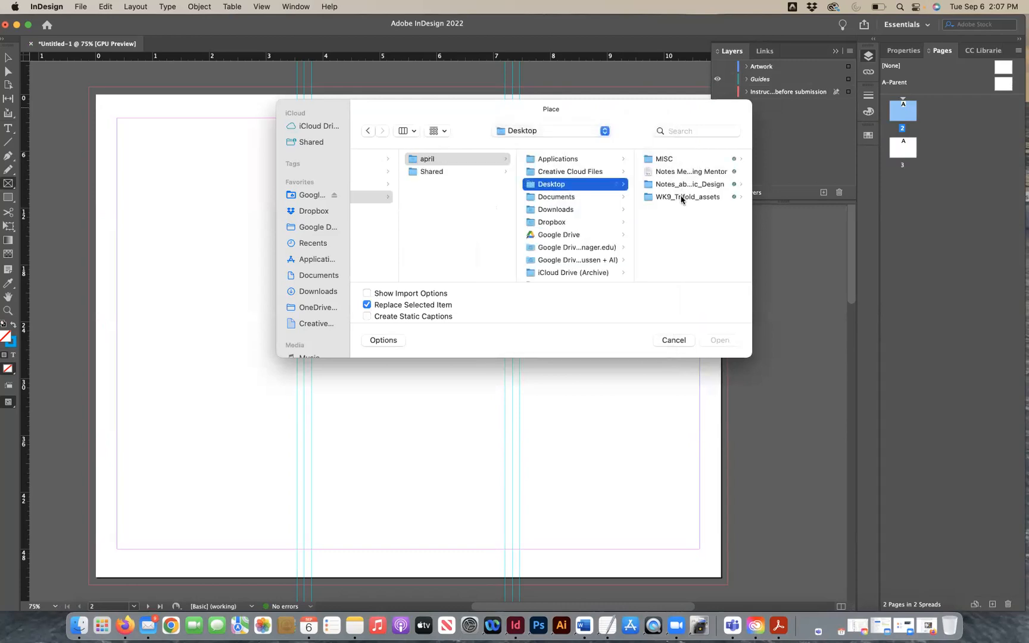
pyautogui.click(682, 197)
pyautogui.click(683, 184)
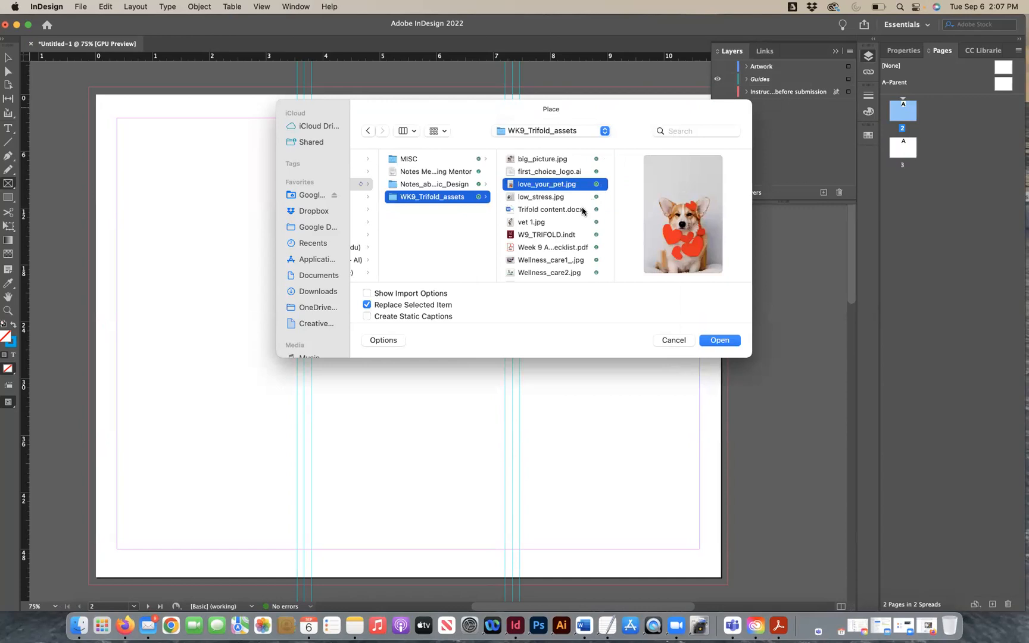
pyautogui.click(554, 223)
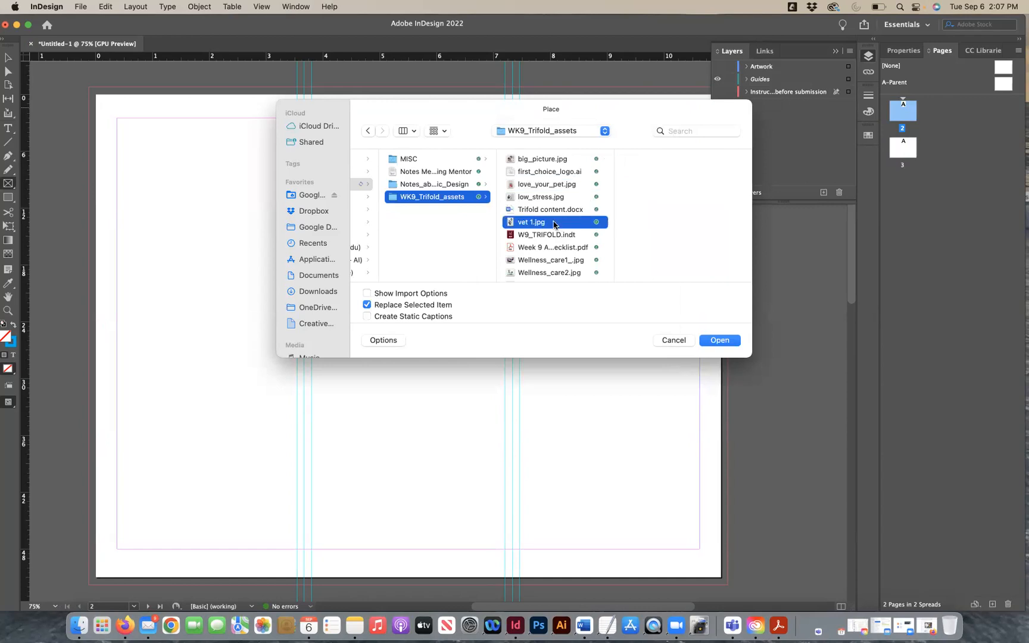
pyautogui.click(548, 184)
pyautogui.click(719, 340)
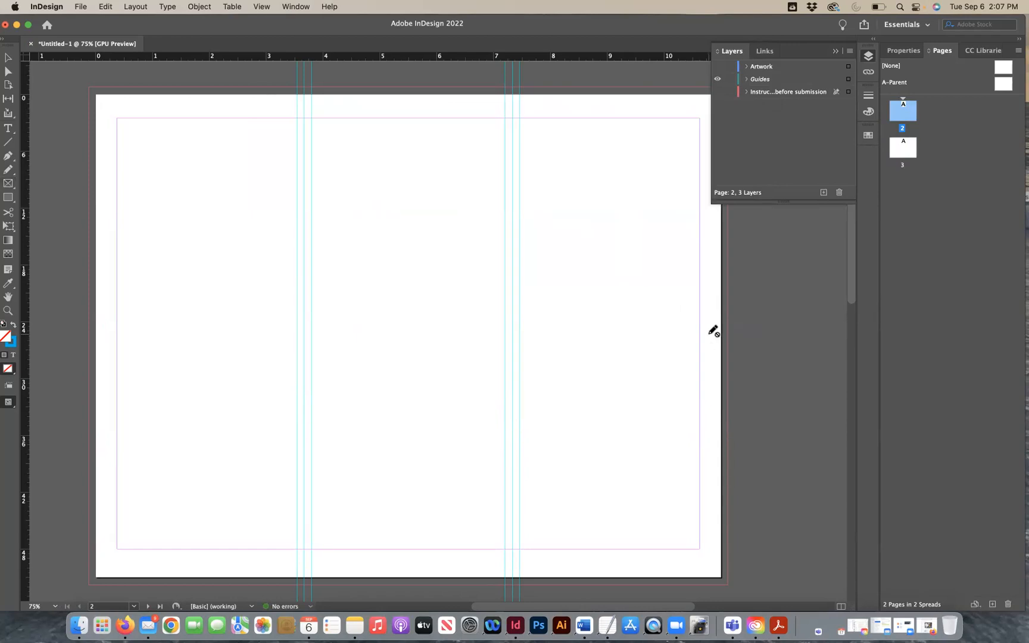
# Add a new layer above the instruction layer and show the hidden layers again.
pyautogui.click(8, 57)
pyautogui.click(824, 193)
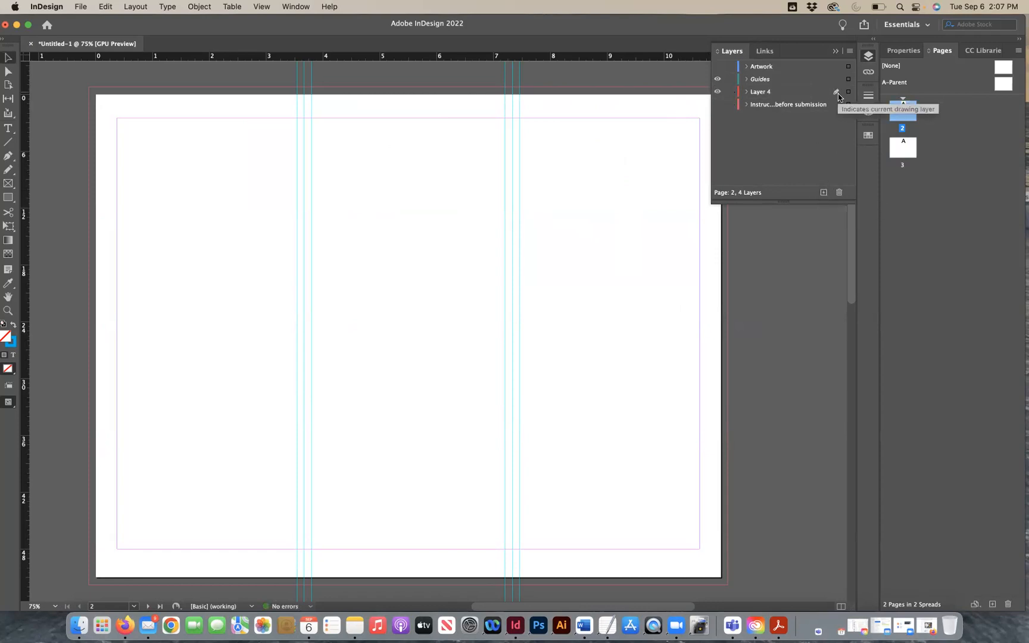
pyautogui.click(718, 105)
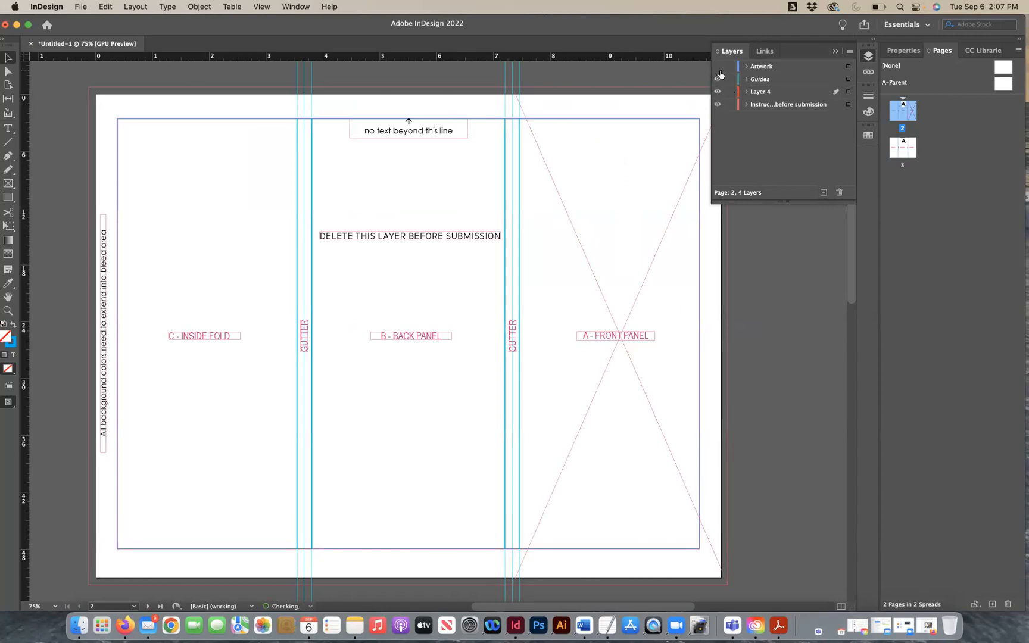
# Reorder the new layer to the top of the layer stack and transfer the front panel's image frame onto it.
pyautogui.click(586, 363)
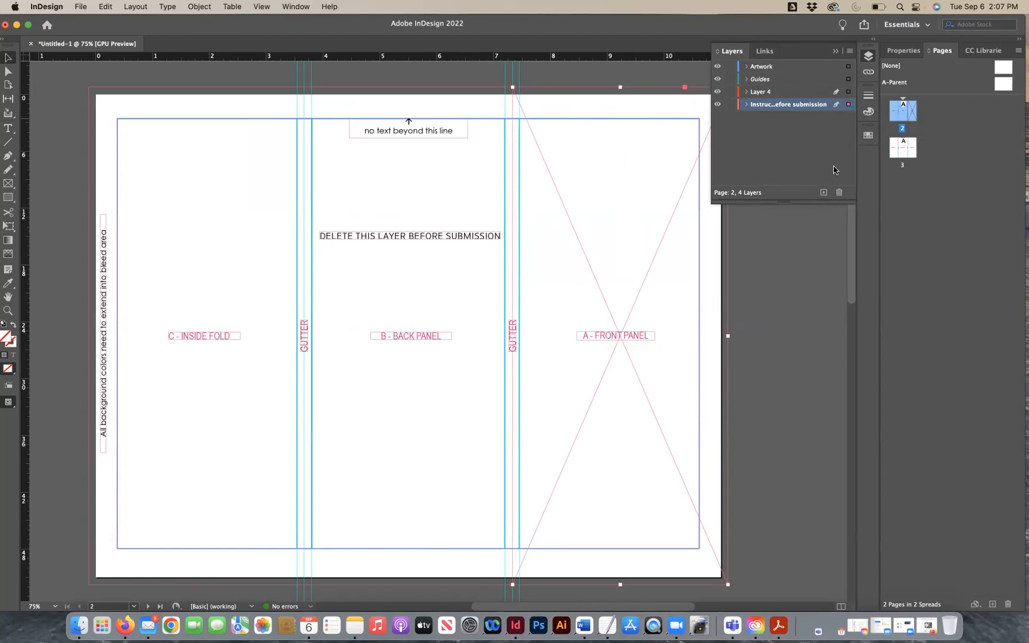
pyautogui.click(823, 193)
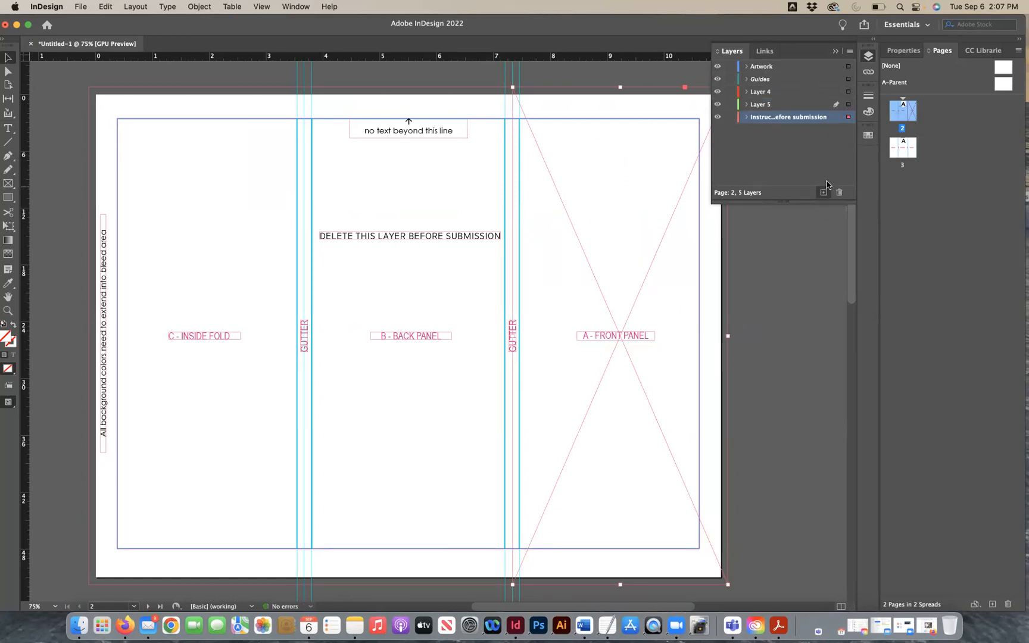
pyautogui.press('super+z')
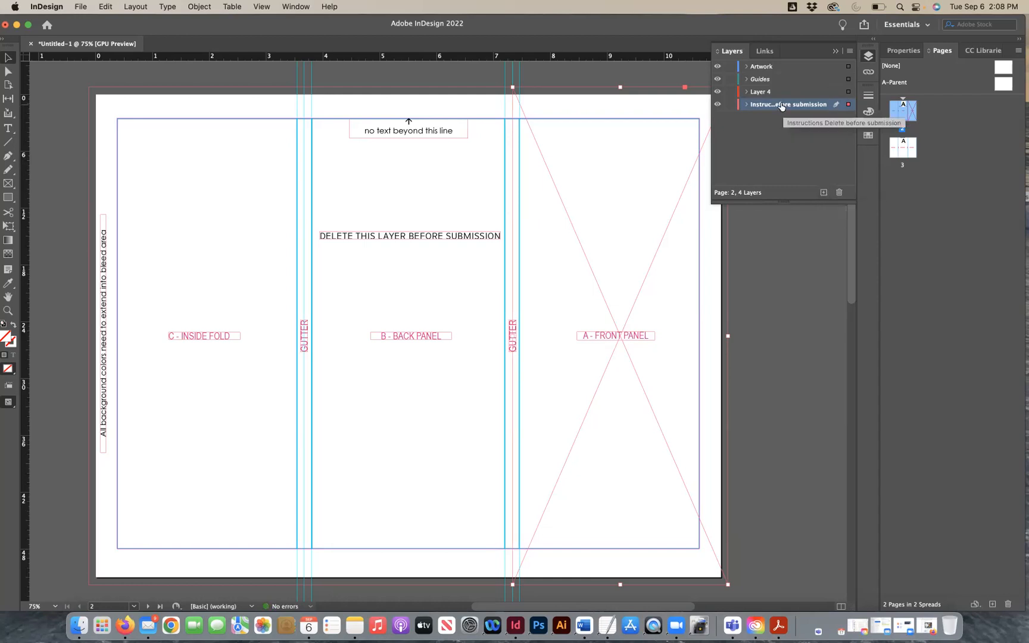
pyautogui.click(765, 93)
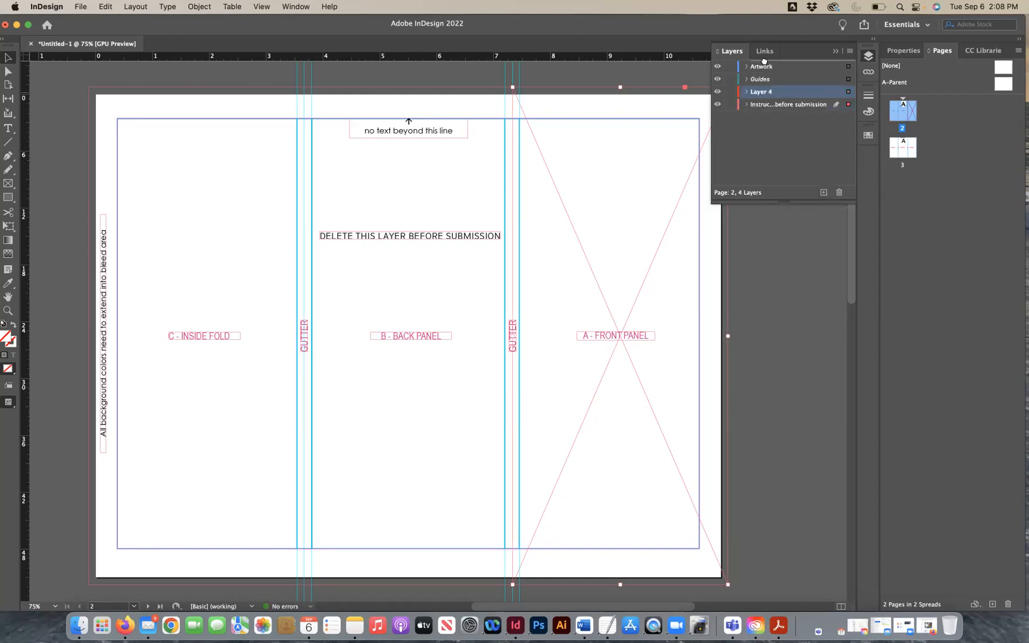
pyautogui.moveTo(764, 62); pyautogui.dragTo(764, 65)
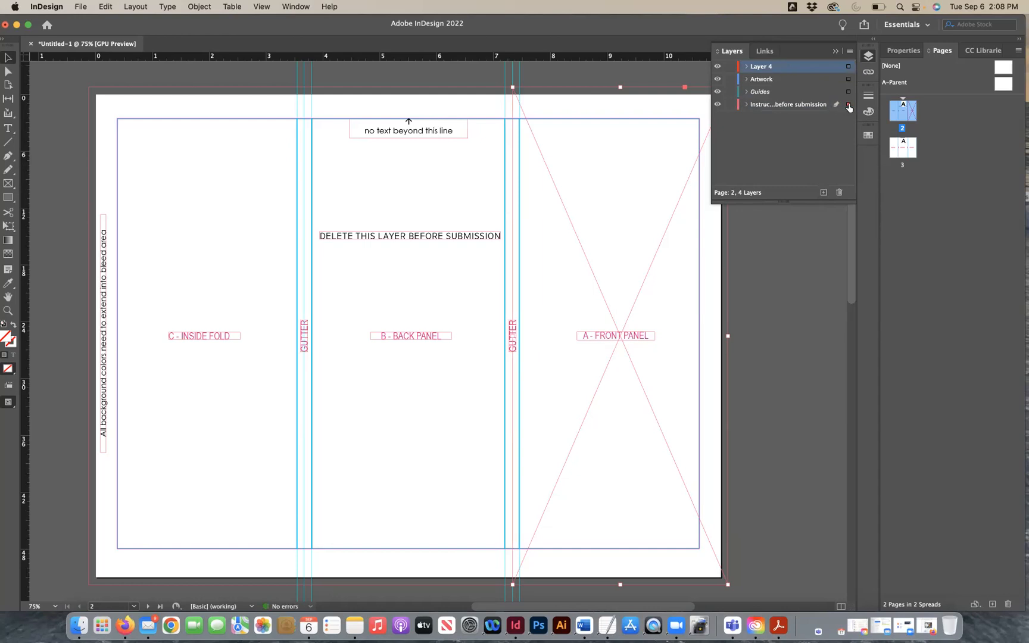
pyautogui.moveTo(849, 68); pyautogui.dragTo(849, 67)
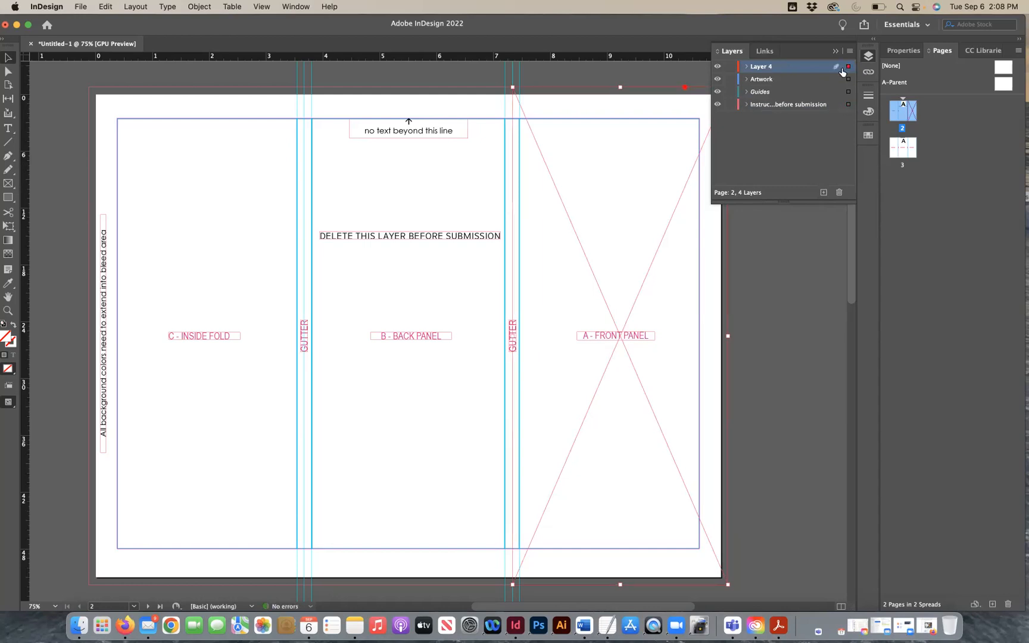
# Hide the Artwork, Guides and instruction layers so only the new layer with the image frame is shown.
pyautogui.moveTo(718, 84); pyautogui.dragTo(719, 103)
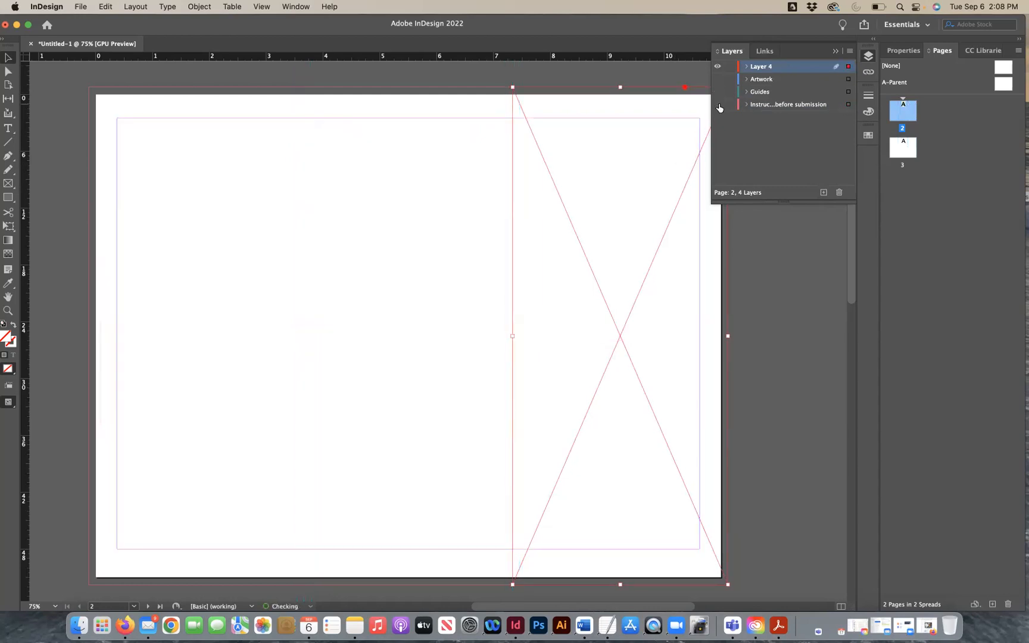
pyautogui.click(768, 147)
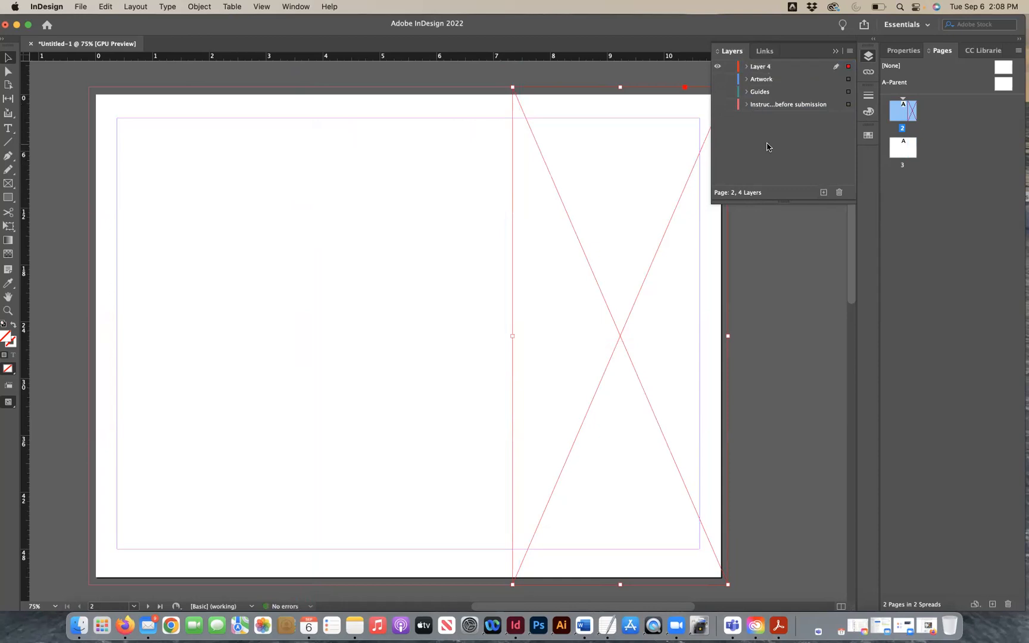
pyautogui.click(747, 66)
pyautogui.click(747, 67)
# Place love_your_pet.jpg in the front panel frame, fit it to fill the frame proportionally, and deselect it.
pyautogui.press('super+d')
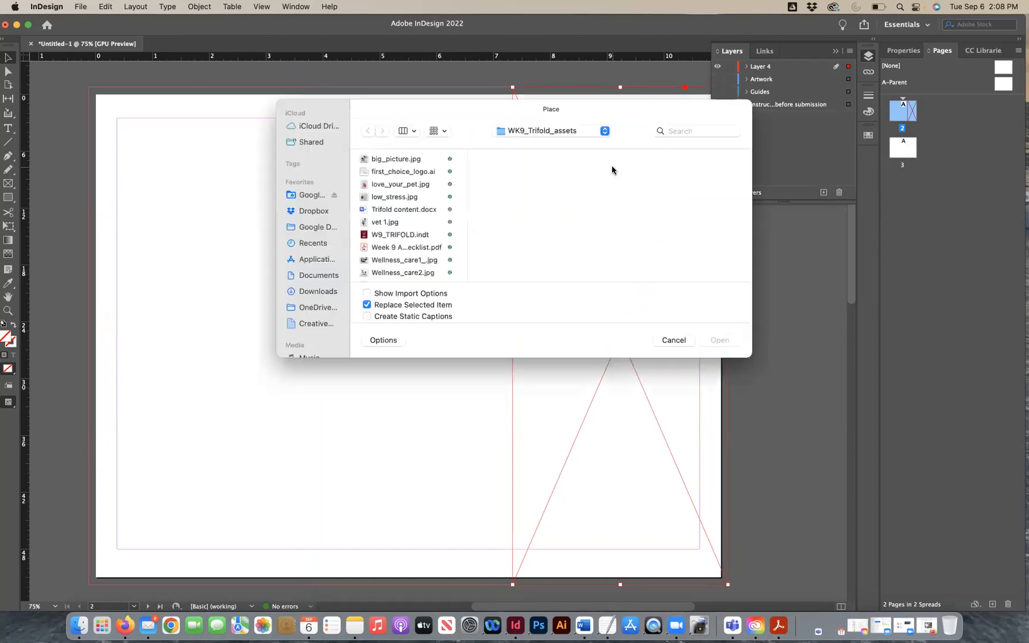
pyautogui.click(400, 184)
pyautogui.click(714, 340)
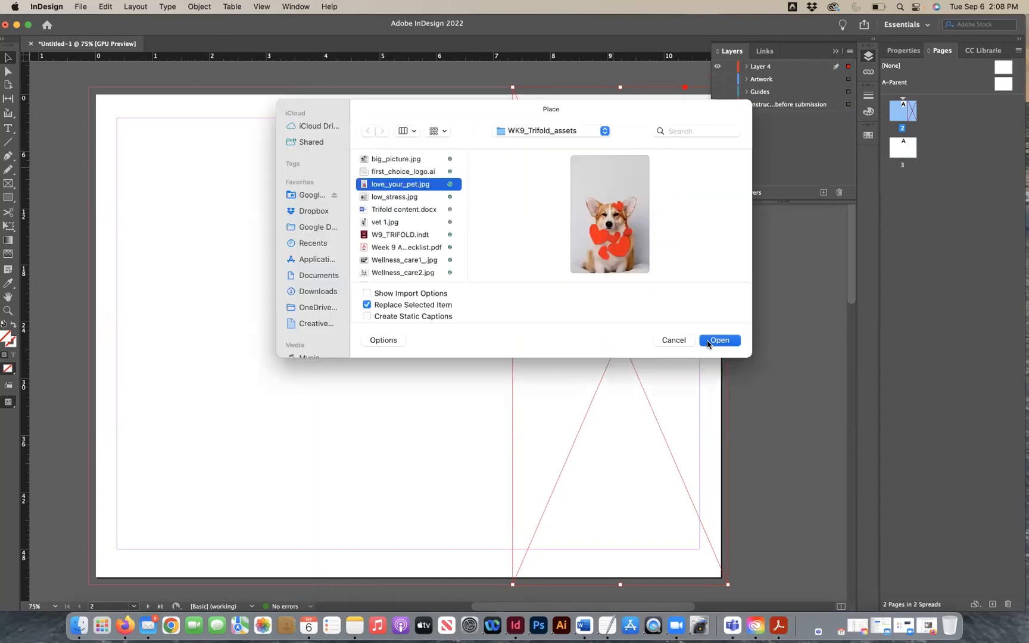
pyautogui.click(709, 342)
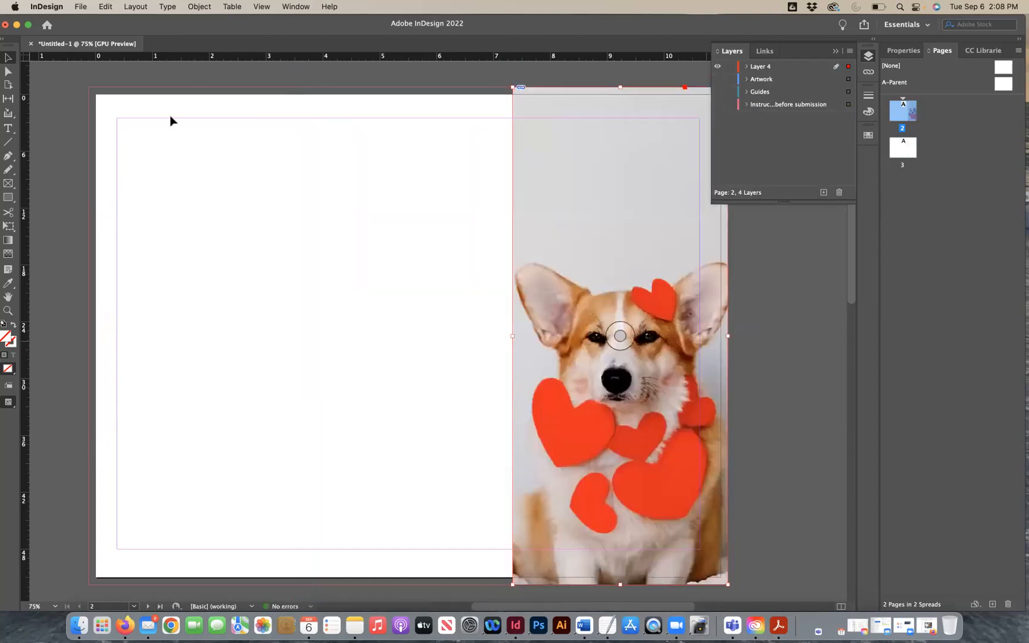
pyautogui.click(199, 7)
pyautogui.moveTo(214, 246)
pyautogui.click(388, 244)
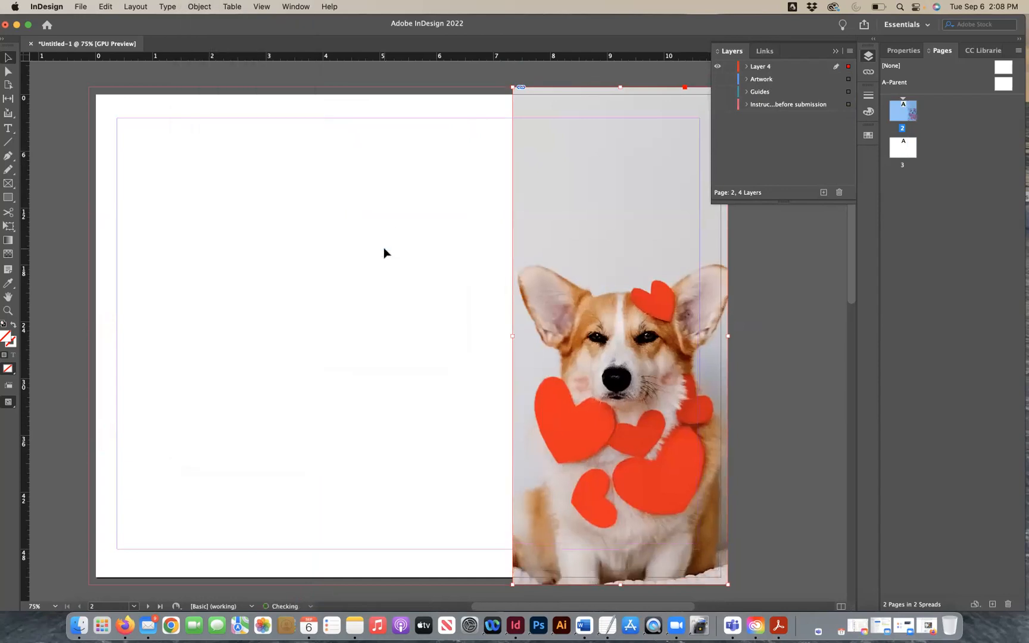
pyautogui.click(765, 373)
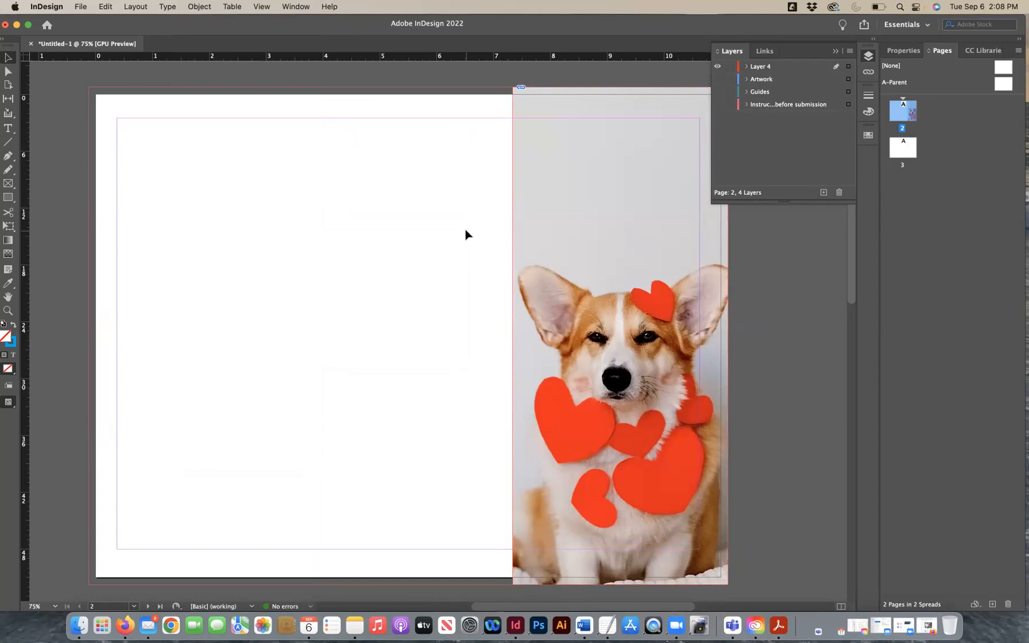
# Draw a rectangular frame in the blank area beside the front panel and place first_choice_logo.ai in it.
pyautogui.click(8, 184)
pyautogui.moveTo(237, 217); pyautogui.dragTo(390, 356)
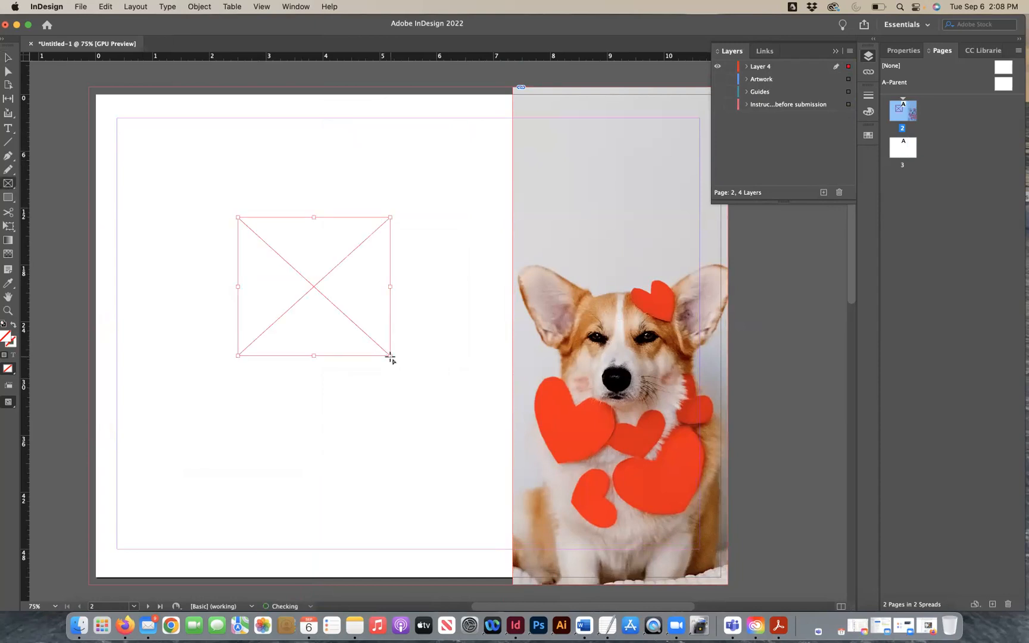
pyautogui.press('super+d')
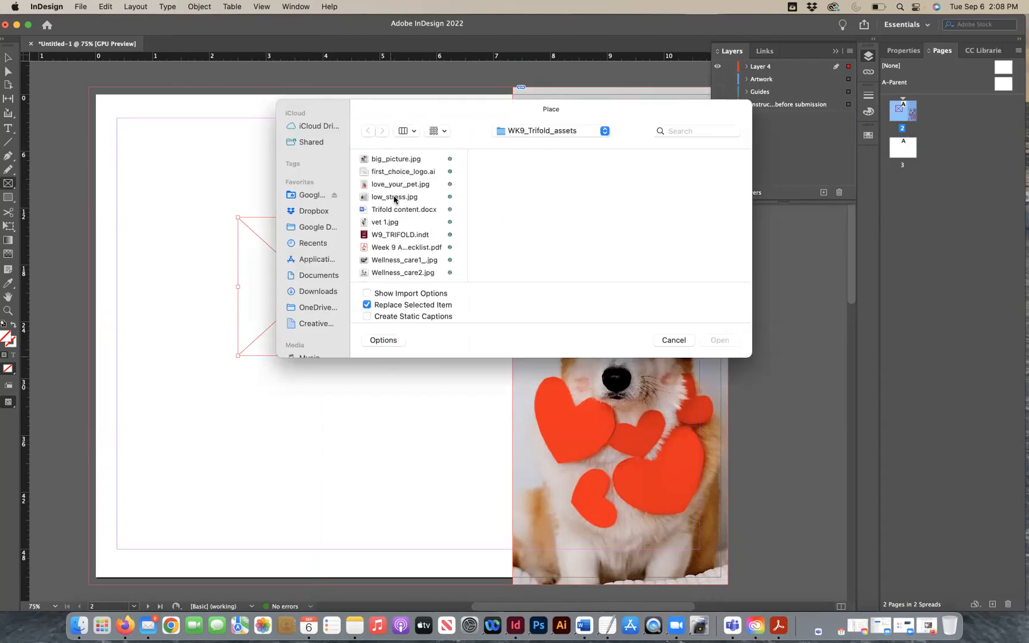
pyautogui.click(402, 171)
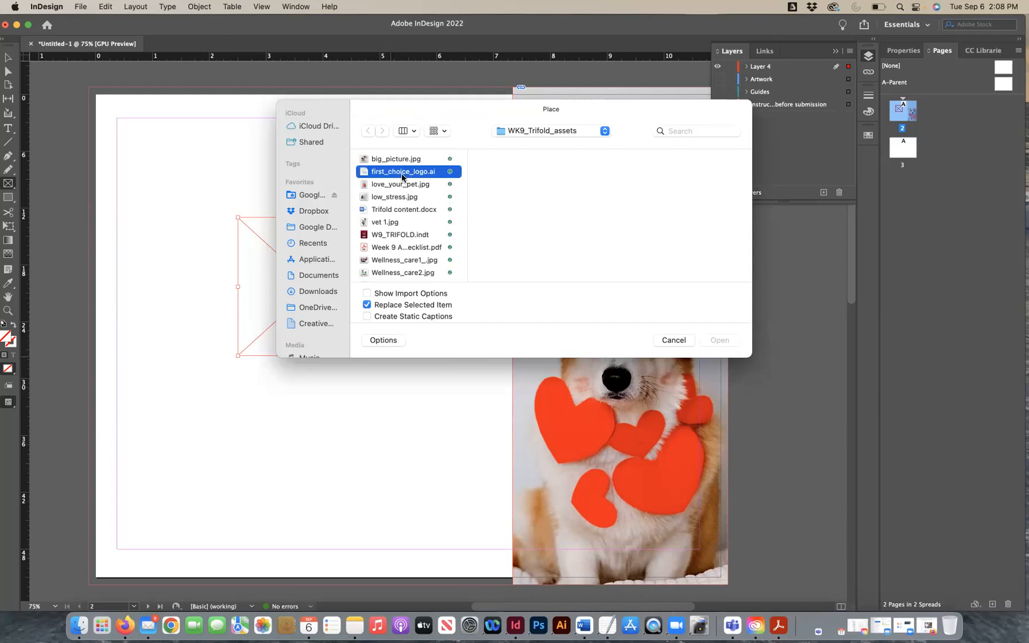
pyautogui.click(717, 340)
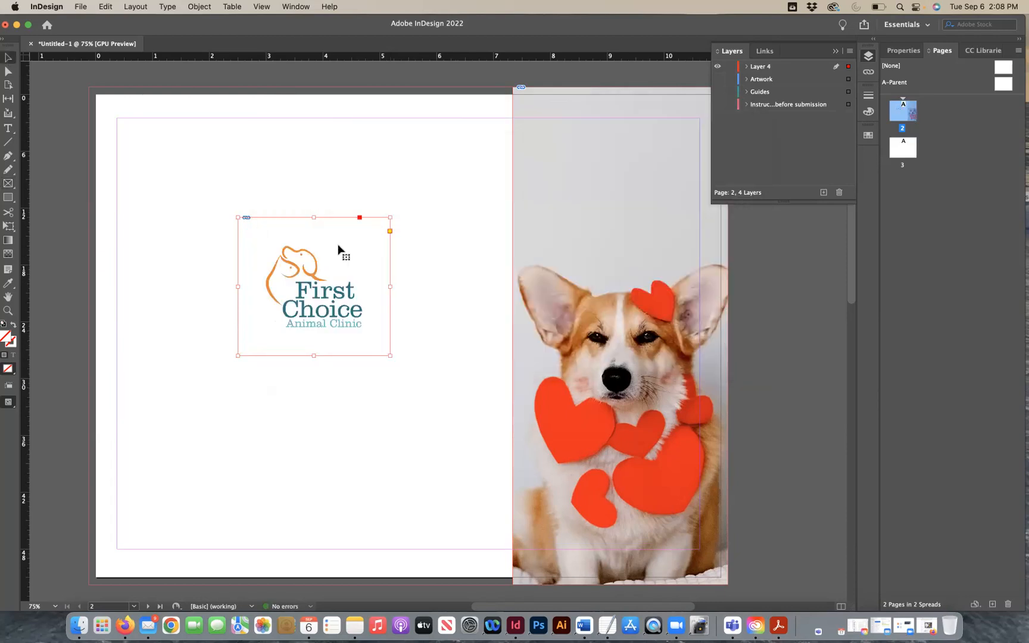
# Move the logo frame onto the front panel, above the corgi's head.
pyautogui.moveTo(612, 140); pyautogui.dragTo(627, 142)
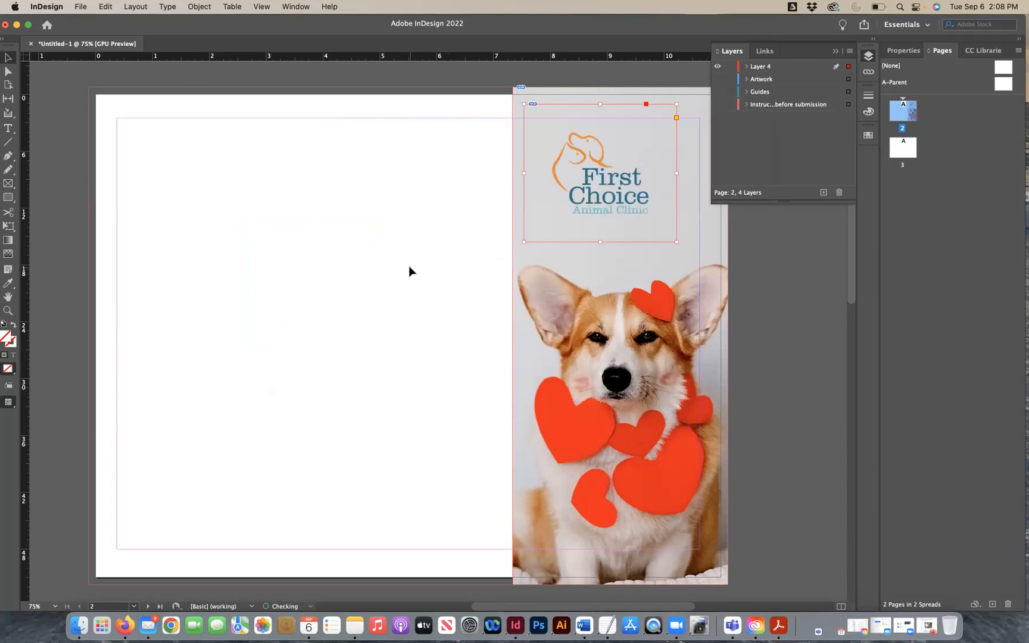
pyautogui.hscroll(5, 408, 266)
pyautogui.scroll(-1, 408, 265)
pyautogui.moveTo(487, 187)
pyautogui.mouseDown()
pyautogui.moveTo(470, 200)
pyautogui.moveTo(496, 193)
pyautogui.mouseUp()
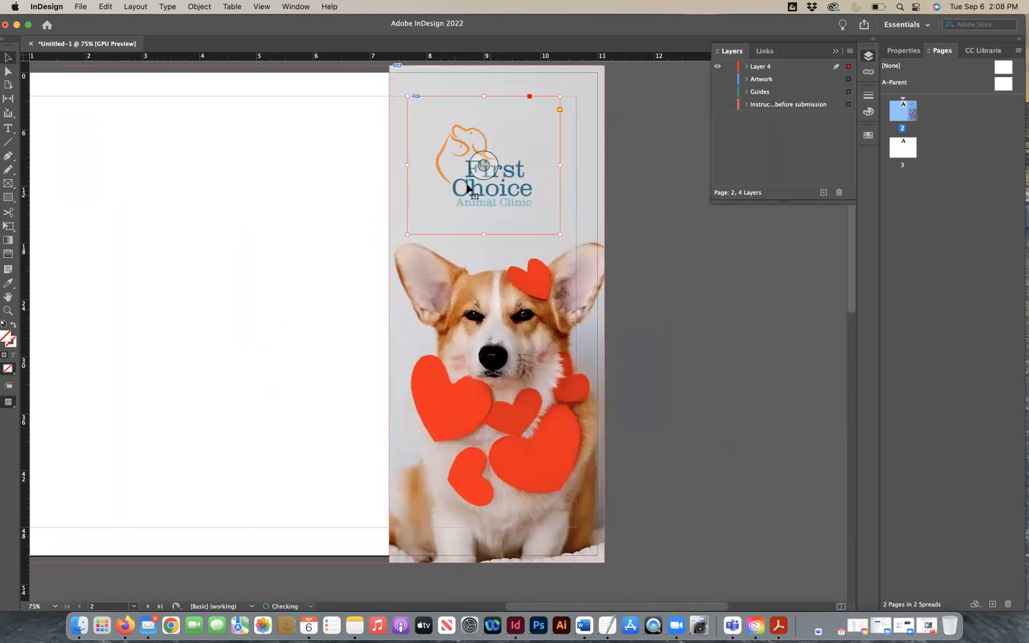
# Show the Guides layer and widen the logo frame on both sides to span nearly the full front panel.
pyautogui.click(717, 94)
pyautogui.moveTo(407, 165); pyautogui.dragTo(395, 166)
pyautogui.moveTo(560, 165); pyautogui.dragTo(591, 165)
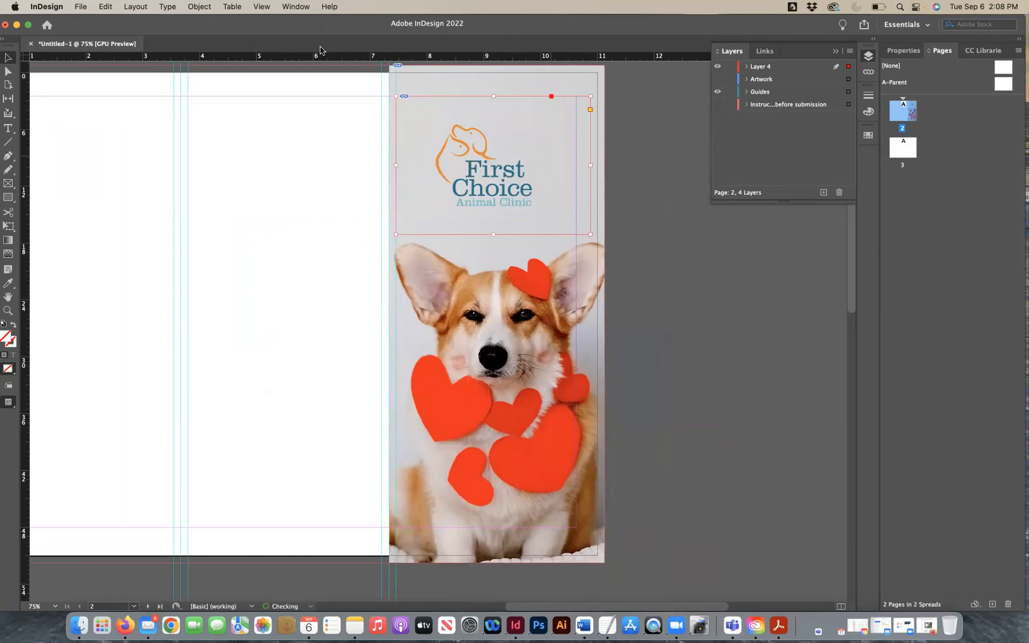
# Try fitting the logo to its frame with Fit Content to Frame, and undo that fitting.
pyautogui.click(200, 6)
pyautogui.moveTo(298, 245)
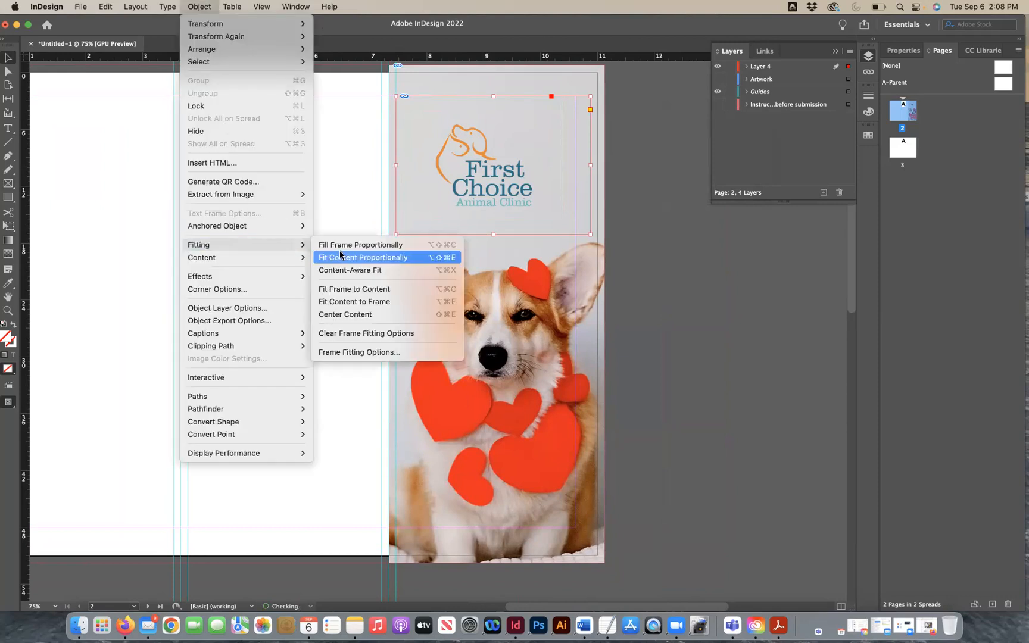
pyautogui.click(344, 301)
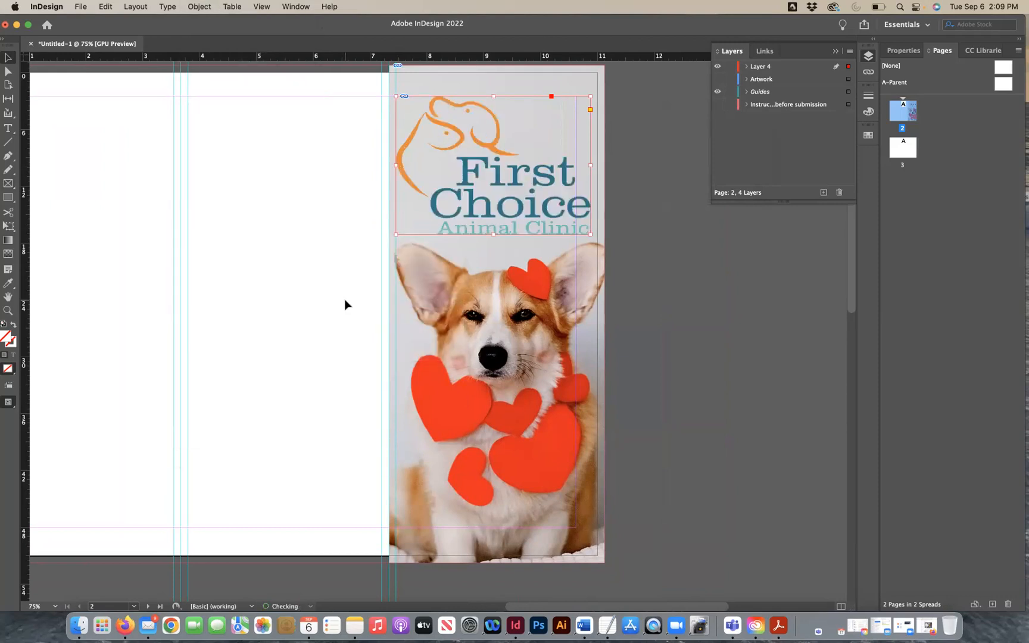
pyautogui.press('super+z')
# Center the logo within its widened frame on the front panel and deselect it.
pyautogui.click(200, 7)
pyautogui.moveTo(236, 244)
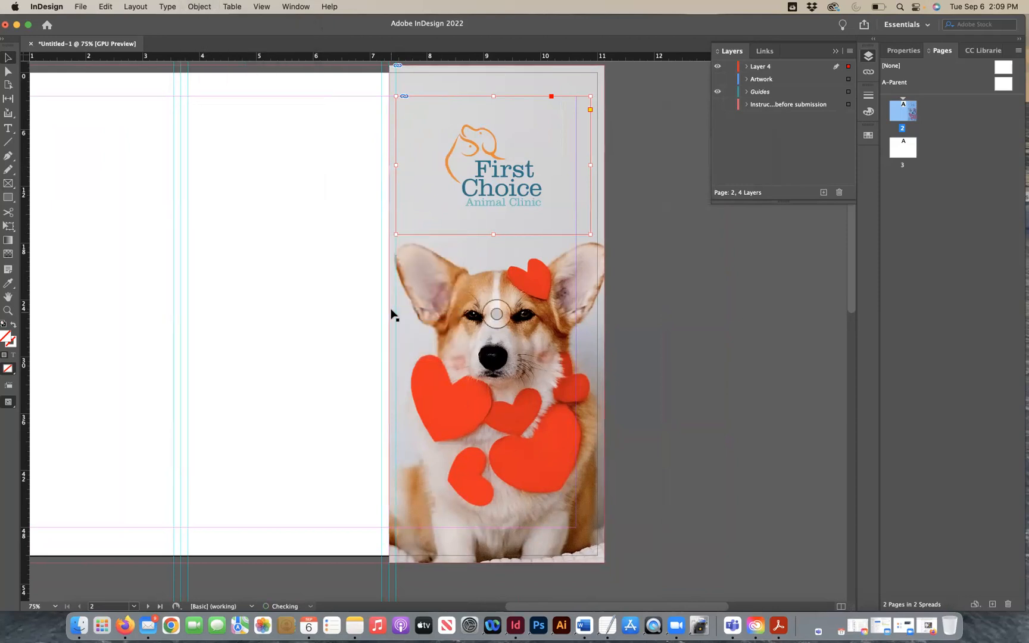
pyautogui.click(653, 224)
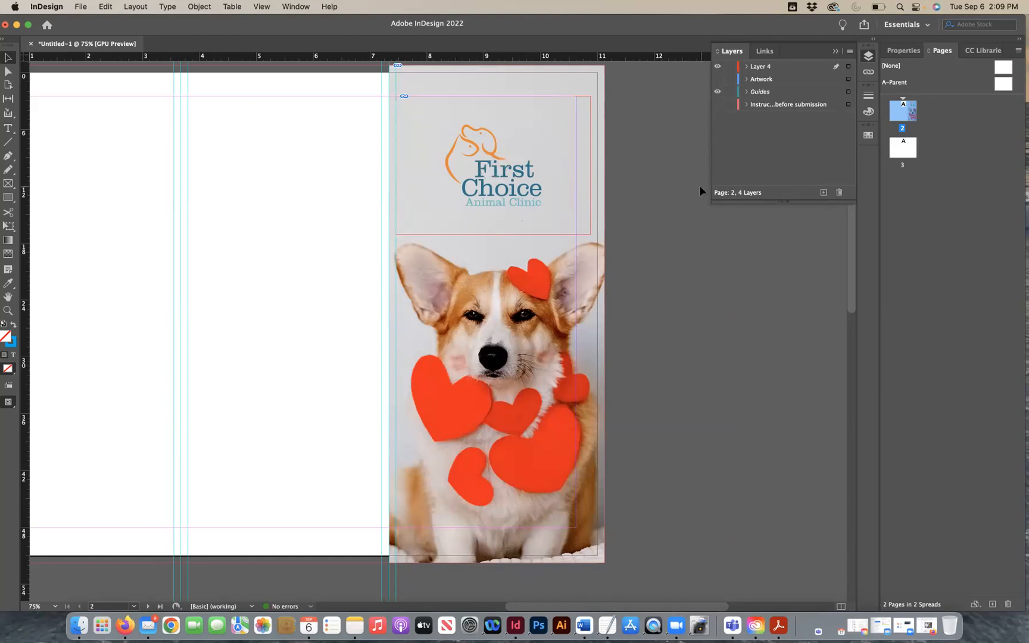
# Hide the guides and turn on Overprint Preview to inspect the front panel without its layout aids.
pyautogui.click(269, 6)
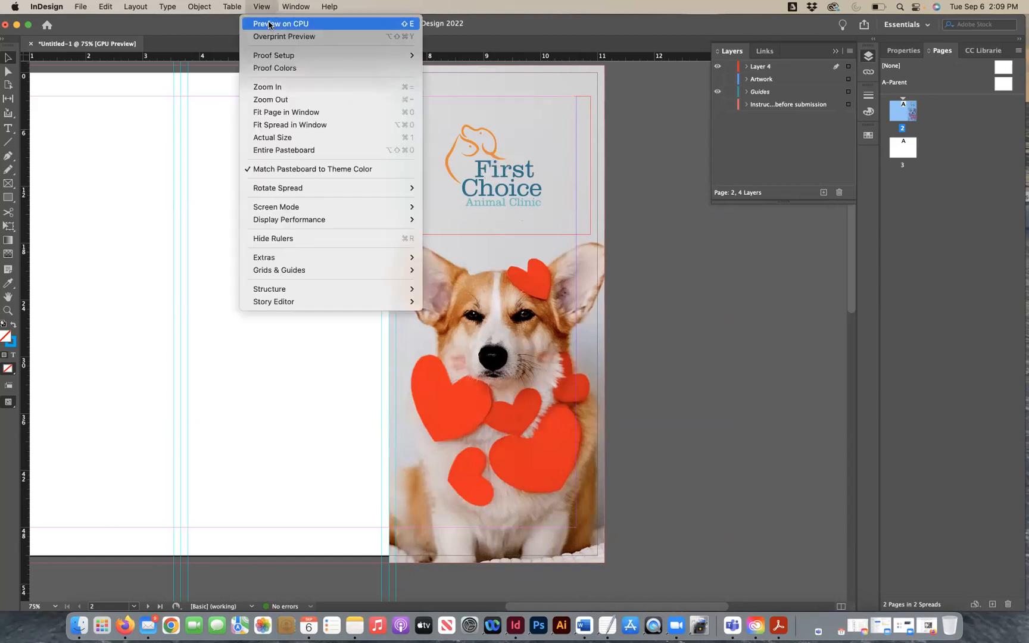
pyautogui.moveTo(326, 269)
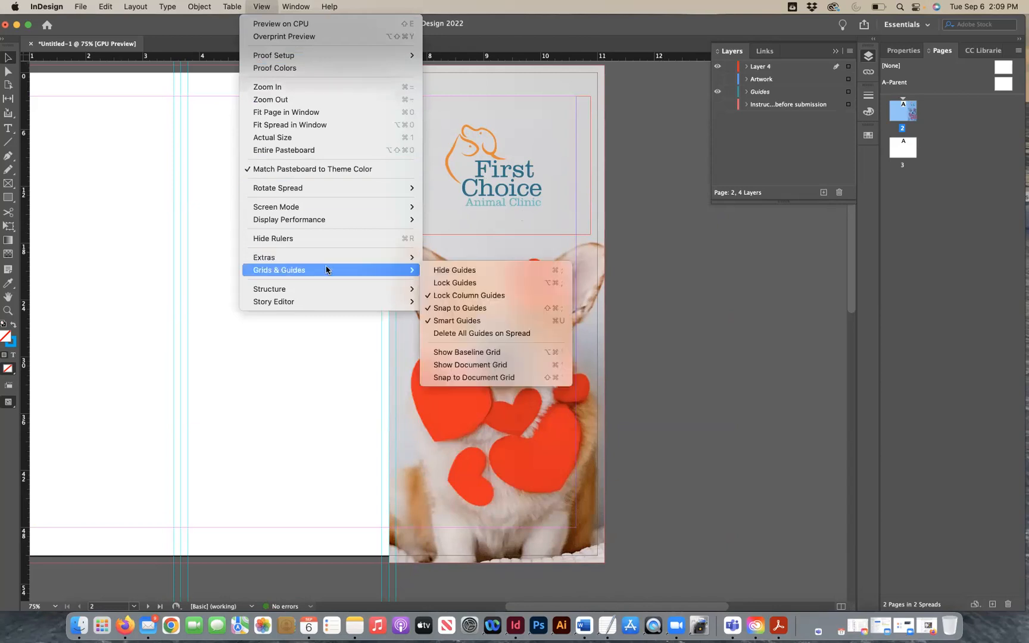
pyautogui.click(455, 270)
pyautogui.click(262, 6)
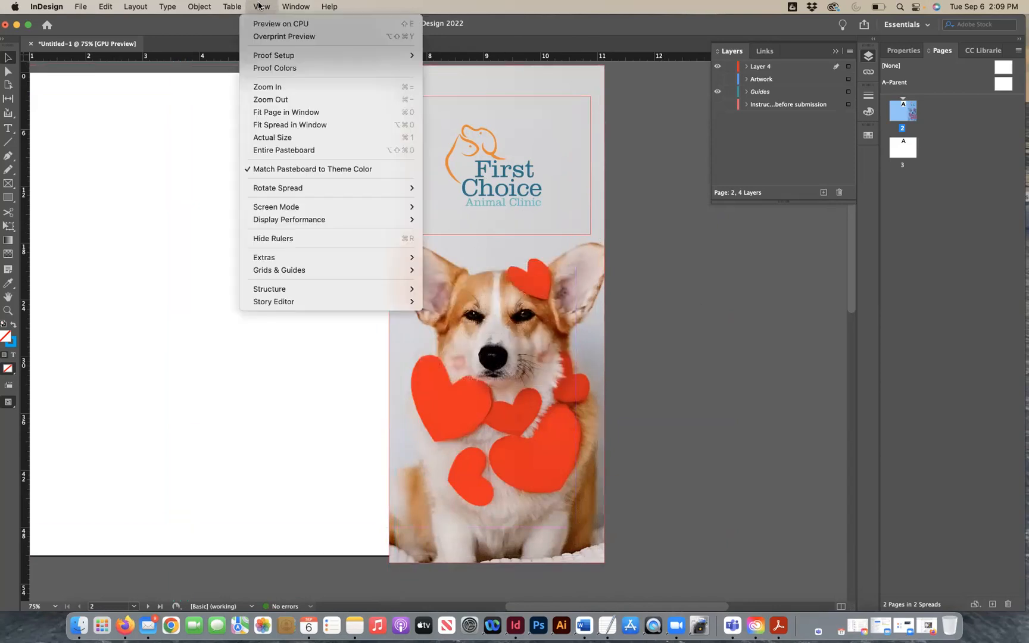
pyautogui.click(469, 66)
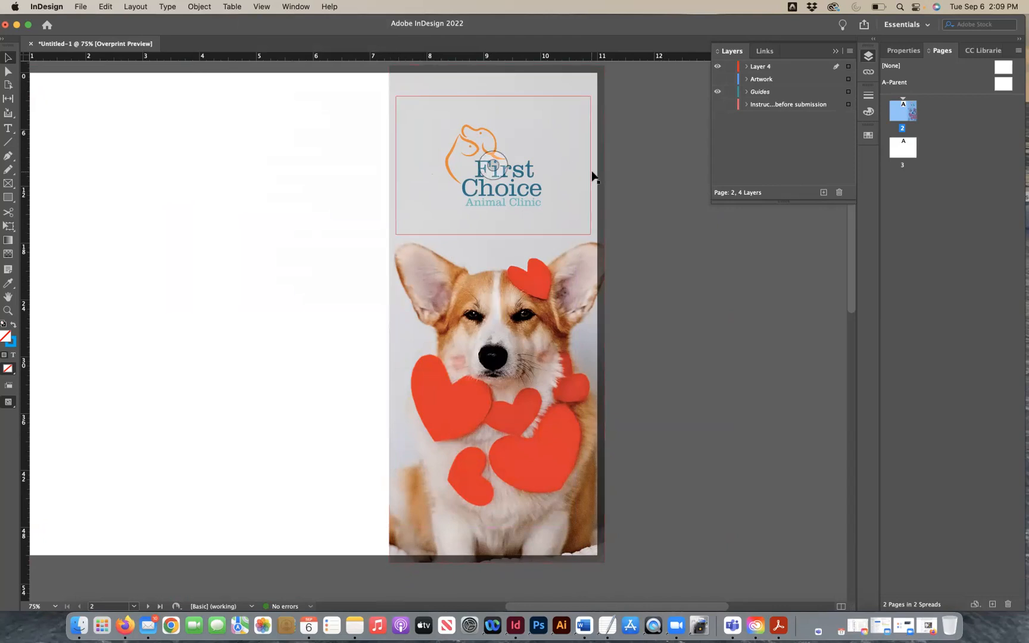
# Turn off Overprint Preview and show the guides again.
pyautogui.click(261, 7)
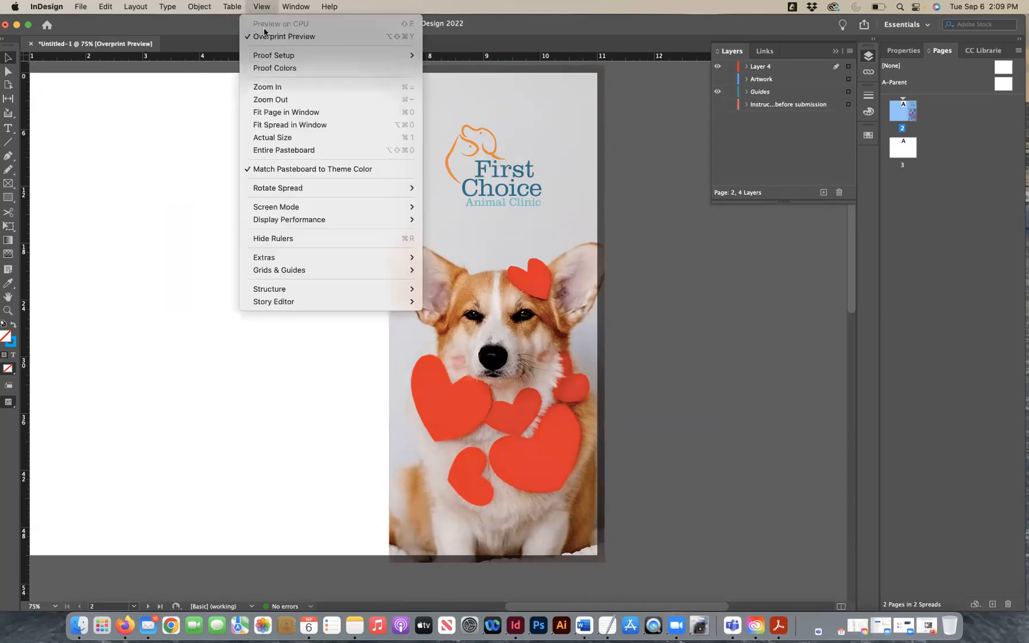
pyautogui.click(261, 7)
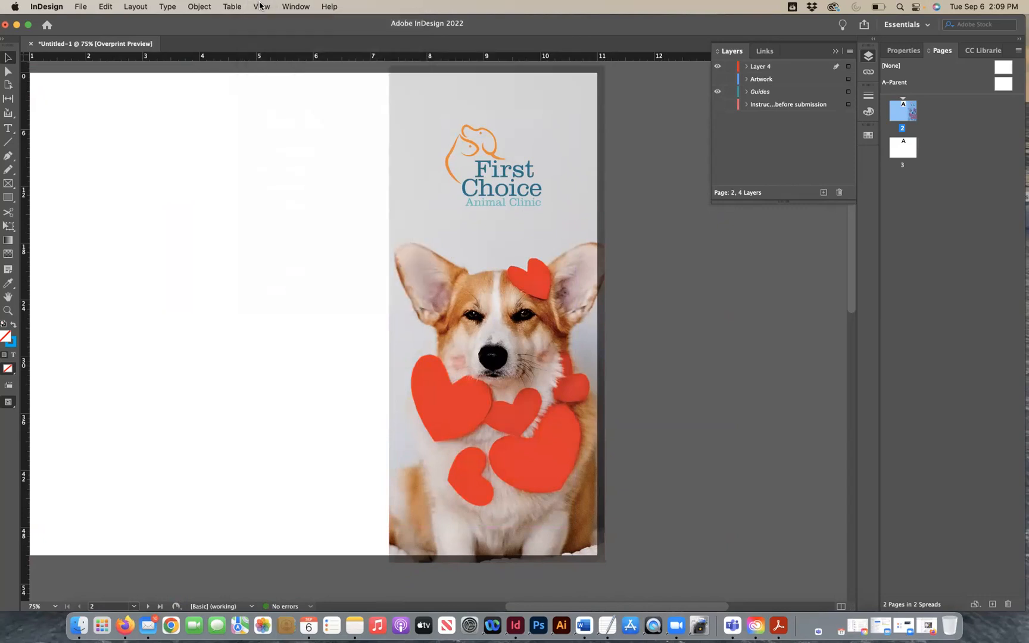
pyautogui.click(261, 7)
pyautogui.moveTo(299, 219)
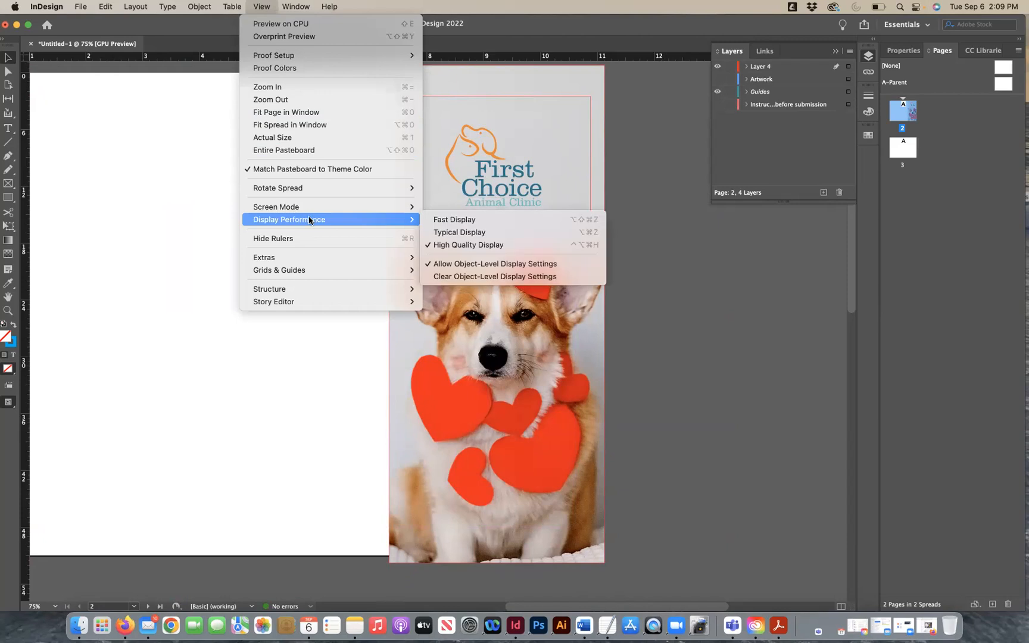
pyautogui.moveTo(279, 270)
pyautogui.click(464, 269)
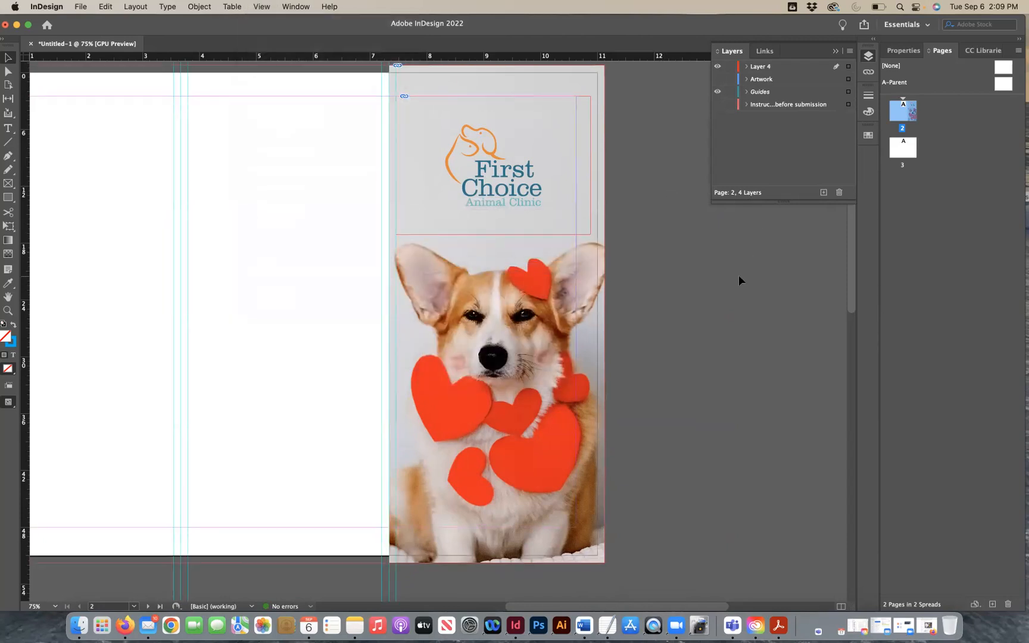
# Switch to the Trifold content document in Word and highlight the logo and photo requirements for the back panel.
pyautogui.click(583, 625)
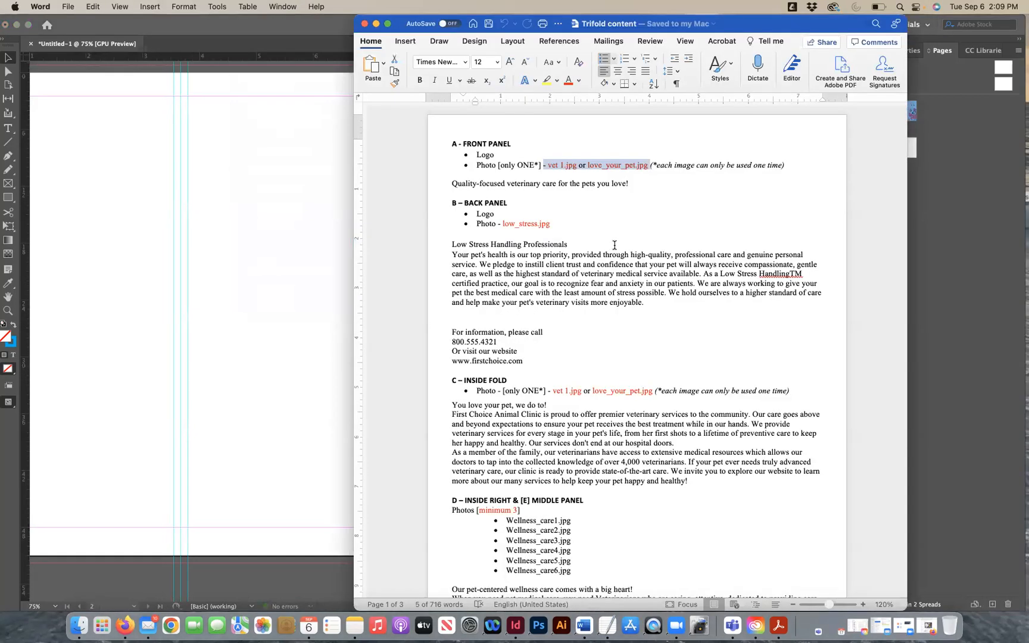
pyautogui.click(494, 216)
pyautogui.moveTo(487, 213); pyautogui.dragTo(558, 226)
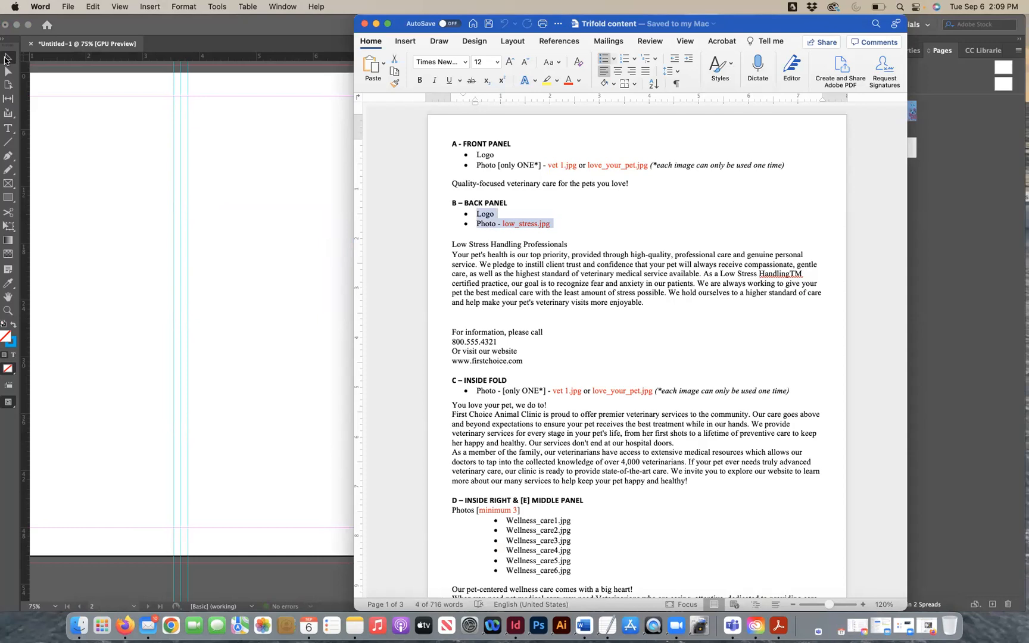
# Return to InDesign and draw a rectangular frame over the full left panel, from the outer bleed to the fold guide.
pyautogui.click(6, 59)
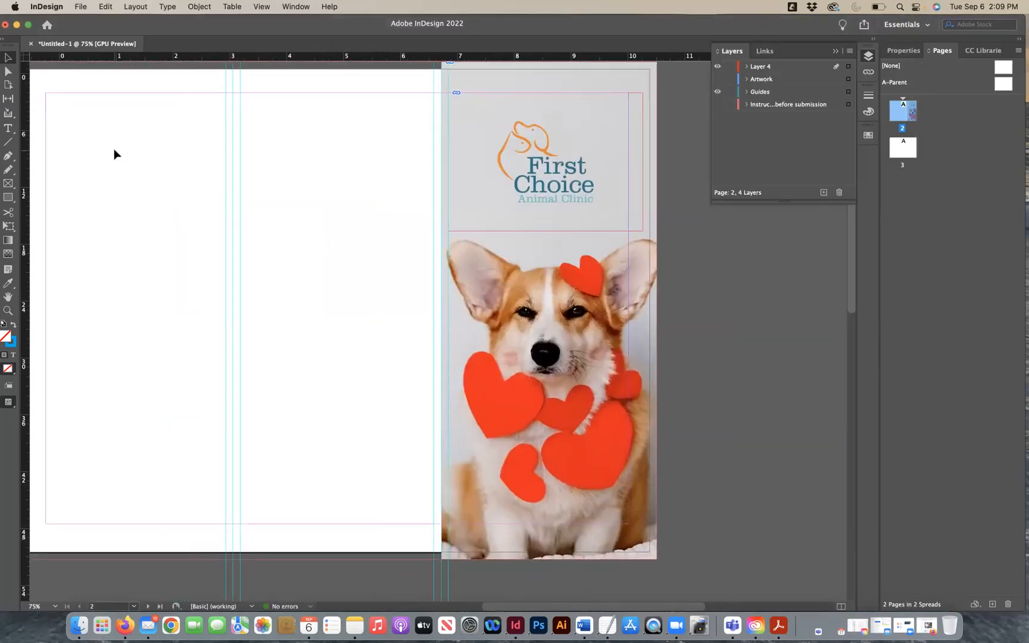
pyautogui.hscroll(-5, 115, 154)
pyautogui.scroll(2, 115, 153)
pyautogui.scroll(-2, 114, 154)
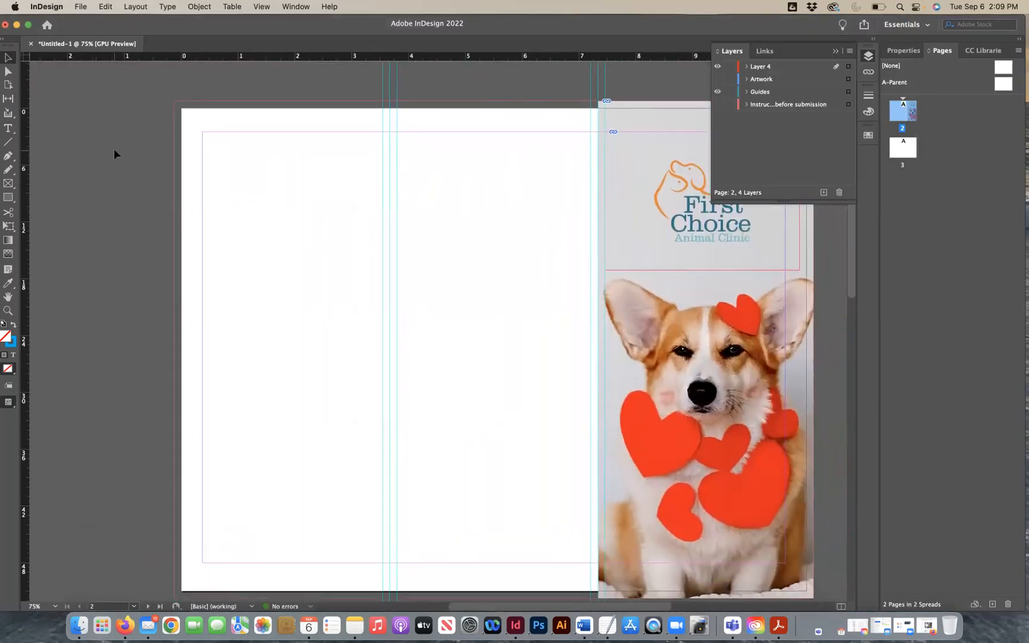
pyautogui.click(9, 183)
pyautogui.moveTo(174, 103); pyautogui.dragTo(391, 530)
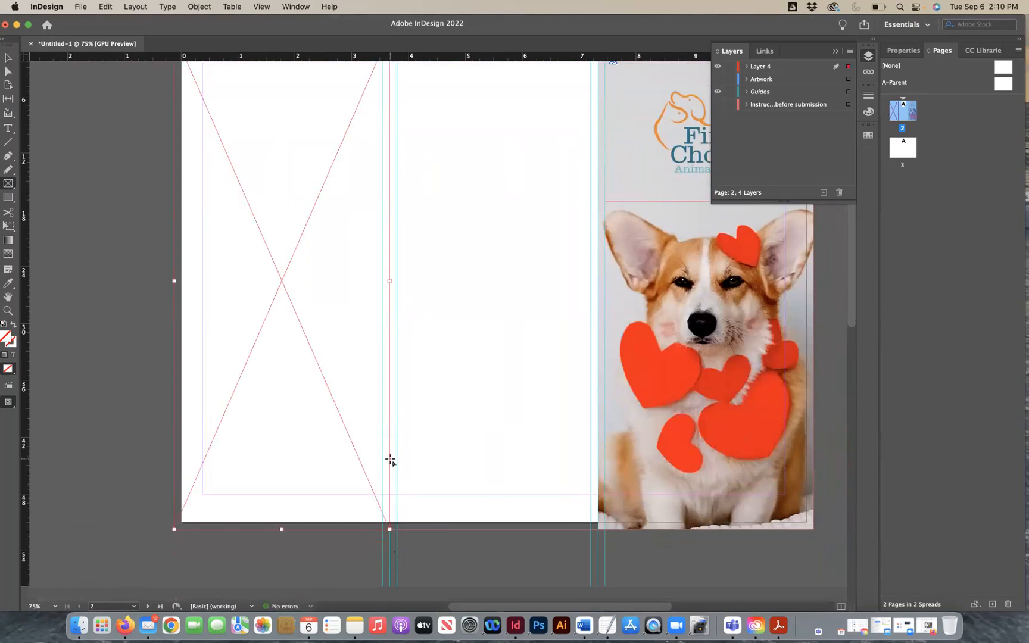
pyautogui.scroll(2, 288, 381)
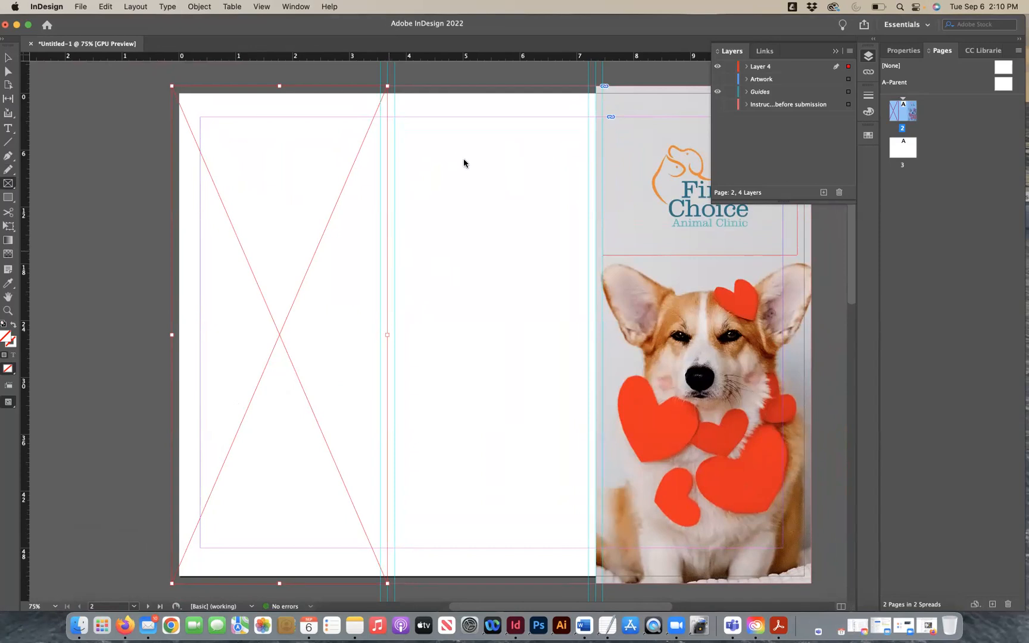
# Place low_stress.jpg in the left panel's frame and apply Fill Frame Proportionally.
pyautogui.press('super+d')
pyautogui.click(410, 197)
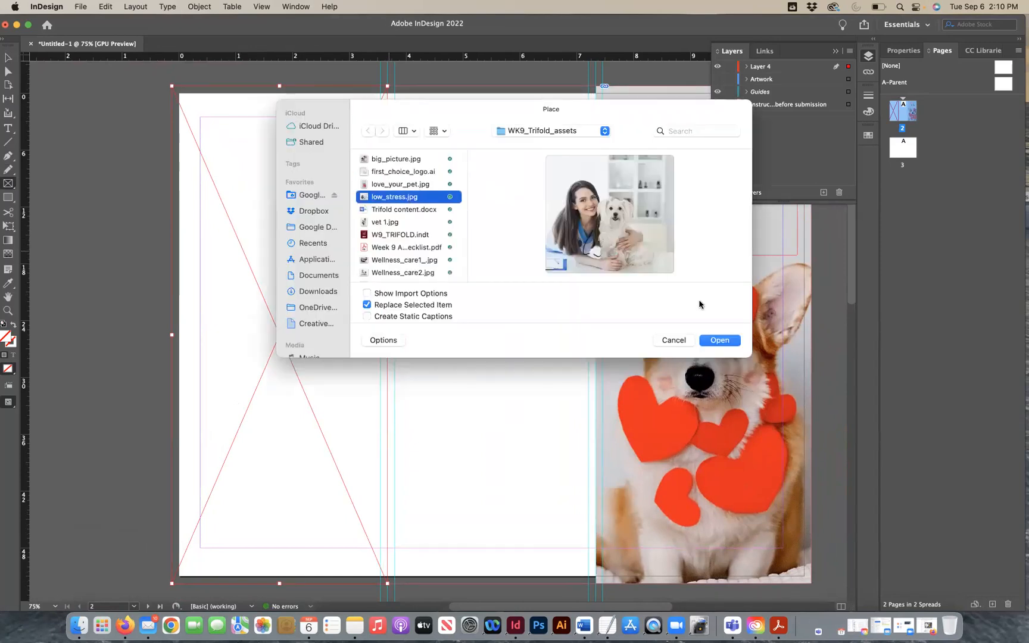
pyautogui.click(722, 340)
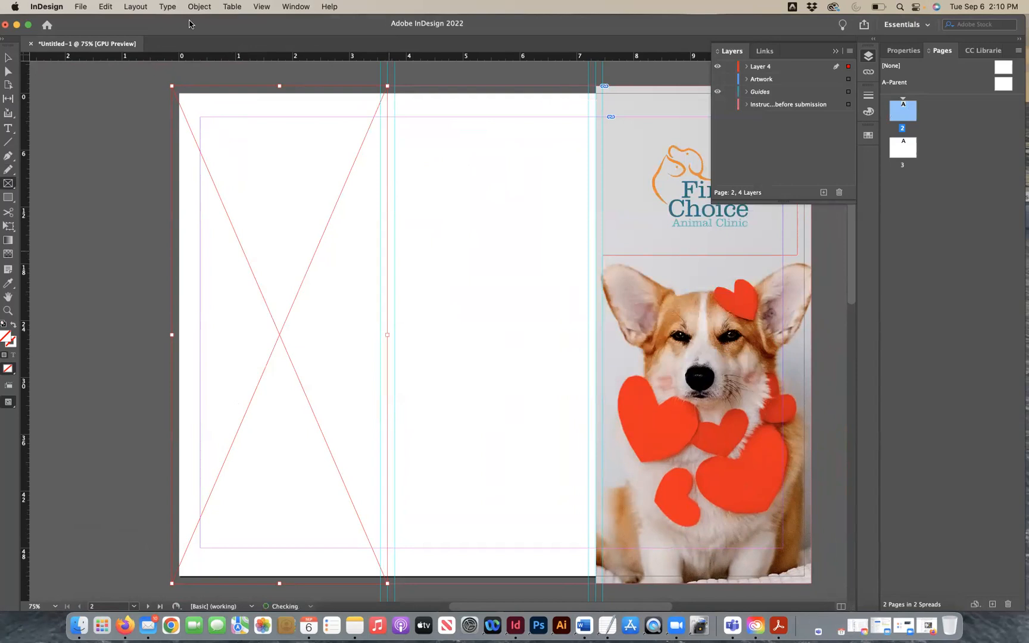
pyautogui.click(199, 7)
pyautogui.moveTo(285, 245)
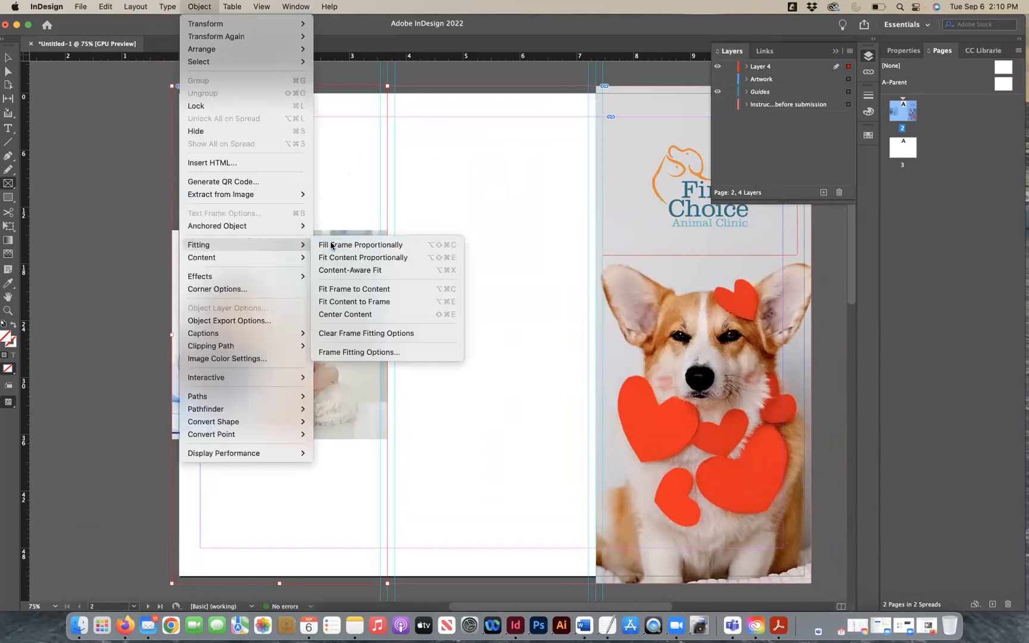
pyautogui.click(324, 244)
# Shift the low_stress.jpg photo to the right inside its full-height frame to show more of the woman, and deselect it.
pyautogui.doubleClick(258, 194)
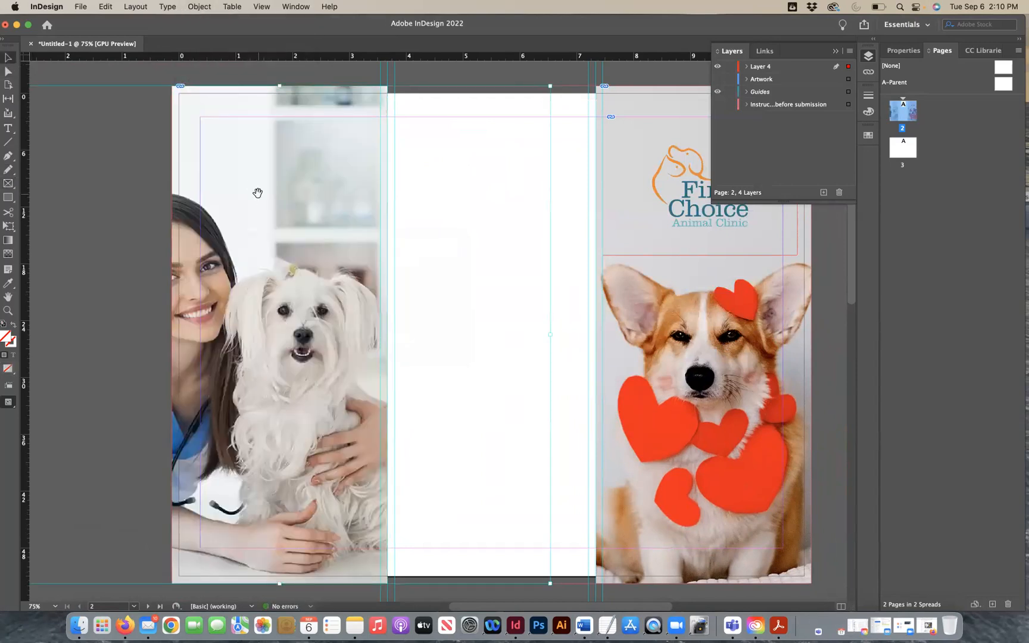
pyautogui.press('Right')
pyautogui.press('Right')
pyautogui.press('Right')
pyautogui.press('Right')
pyautogui.press('Right')
pyautogui.press('Right')
pyautogui.press('Right')
pyautogui.press('Right')
pyautogui.press('Right')
pyautogui.press('Right')
pyautogui.press('Right')
pyautogui.press('Right')
pyautogui.press('Right')
pyautogui.press('Right')
pyautogui.press('Right')
pyautogui.press('Right')
pyautogui.press('Right')
pyautogui.press('Right')
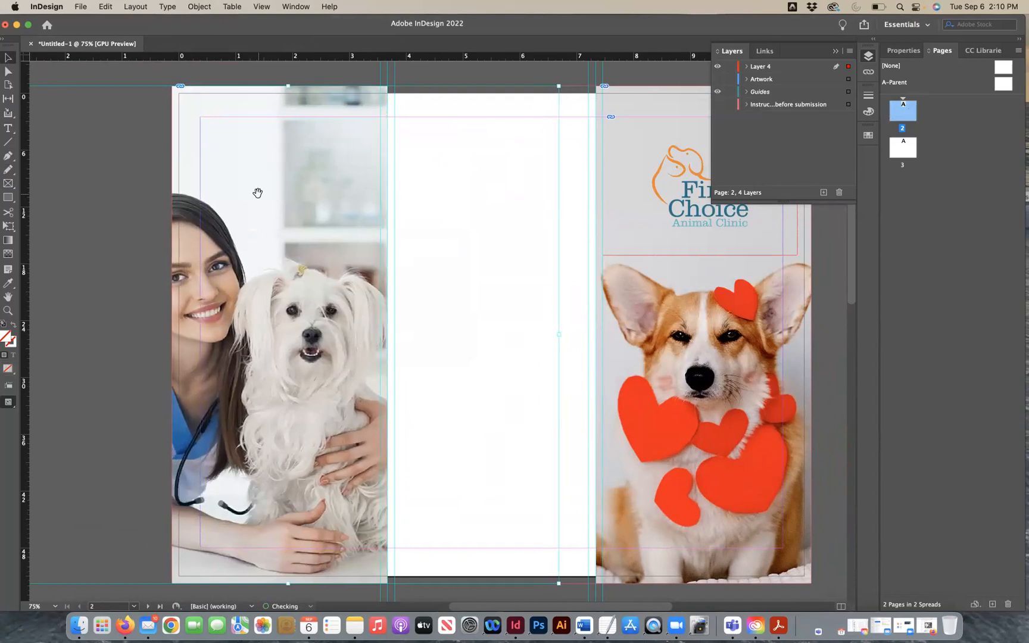
pyautogui.press('Right')
pyautogui.press('Right')
pyautogui.press('Right')
pyautogui.press('Right')
pyautogui.press('Right')
pyautogui.press('Right')
pyautogui.press('Right')
pyautogui.press('Right')
pyautogui.press('Right')
pyautogui.press('Right')
pyautogui.press('Right')
pyautogui.press('Right')
pyautogui.press('Right')
pyautogui.press('Right')
pyautogui.press('Right')
pyautogui.press('Right')
pyautogui.press('Right')
pyautogui.press('Right')
pyautogui.press('Right')
pyautogui.press('Right')
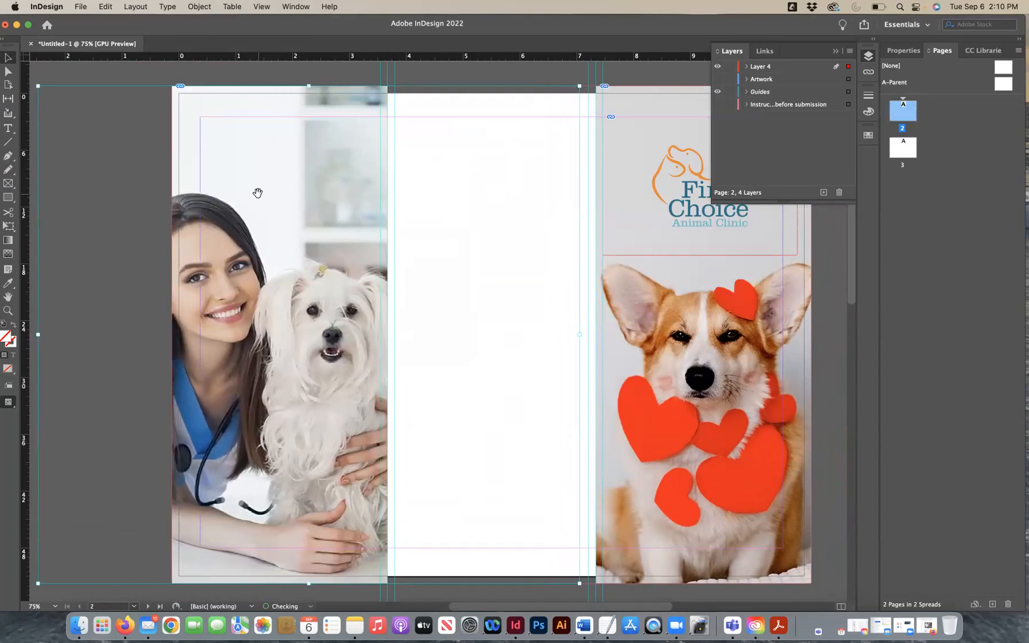
pyautogui.click(169, 82)
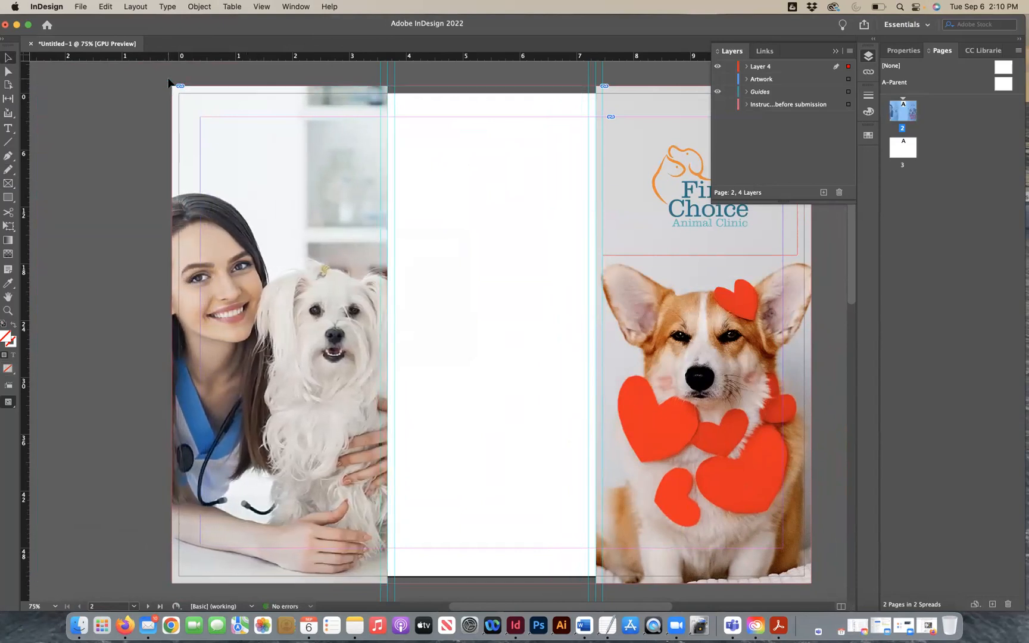
# Lower the top edge of the left panel's photo frame by about 2.5 inches and refit the photo with Fill Frame Proportionally.
pyautogui.moveTo(280, 86); pyautogui.dragTo(282, 228)
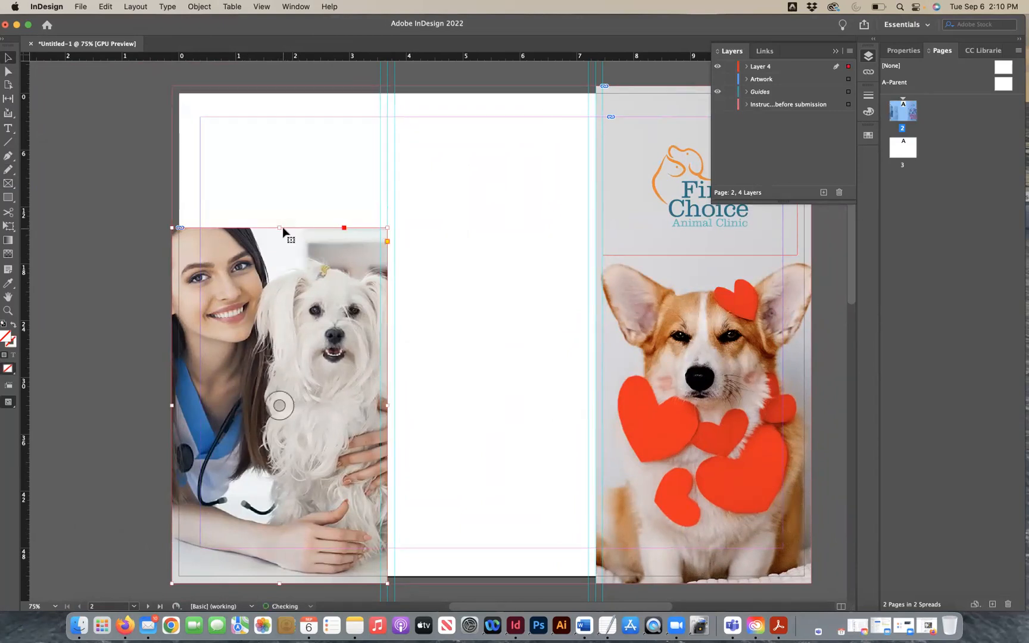
pyautogui.click(200, 6)
pyautogui.moveTo(233, 245)
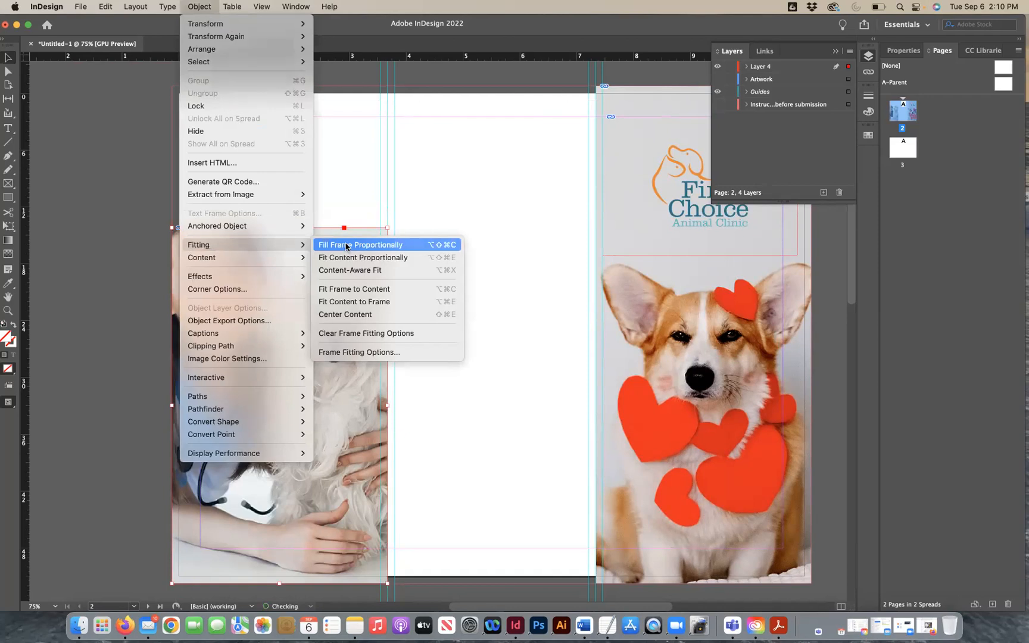
pyautogui.click(347, 246)
# Nudge the low_stress.jpg photo about 0.4 inch to the right inside its shortened frame to show more of the woman, and deselect it.
pyautogui.doubleClick(256, 346)
pyautogui.press('Right')
pyautogui.press('Right')
pyautogui.press('Right')
pyautogui.press('Right')
pyautogui.press('Right')
pyautogui.press('Right')
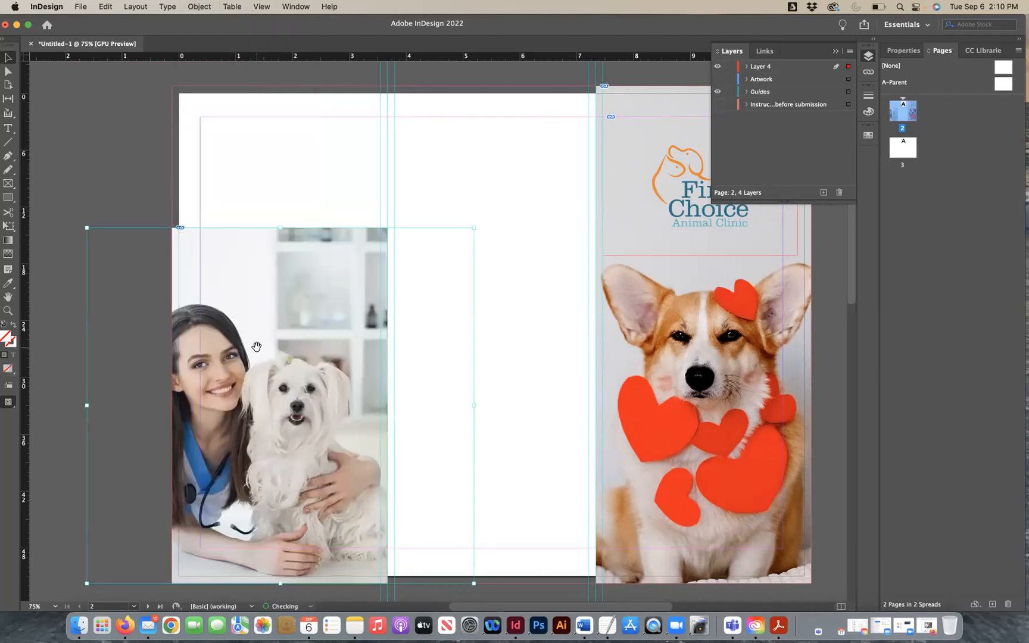
pyautogui.press('Right')
pyautogui.press('Right')
pyautogui.press('Right')
pyautogui.press('Right')
pyautogui.press('Right')
pyautogui.press('Right')
pyautogui.press('Right')
pyautogui.press('Right')
pyautogui.press('Right')
pyautogui.press('Right')
pyautogui.press('Right')
pyautogui.press('Right')
pyautogui.press('Right')
pyautogui.press('Right')
pyautogui.press('Right')
pyautogui.press('Right')
pyautogui.press('Right')
pyautogui.press('Right')
pyautogui.press('Right')
pyautogui.press('Right')
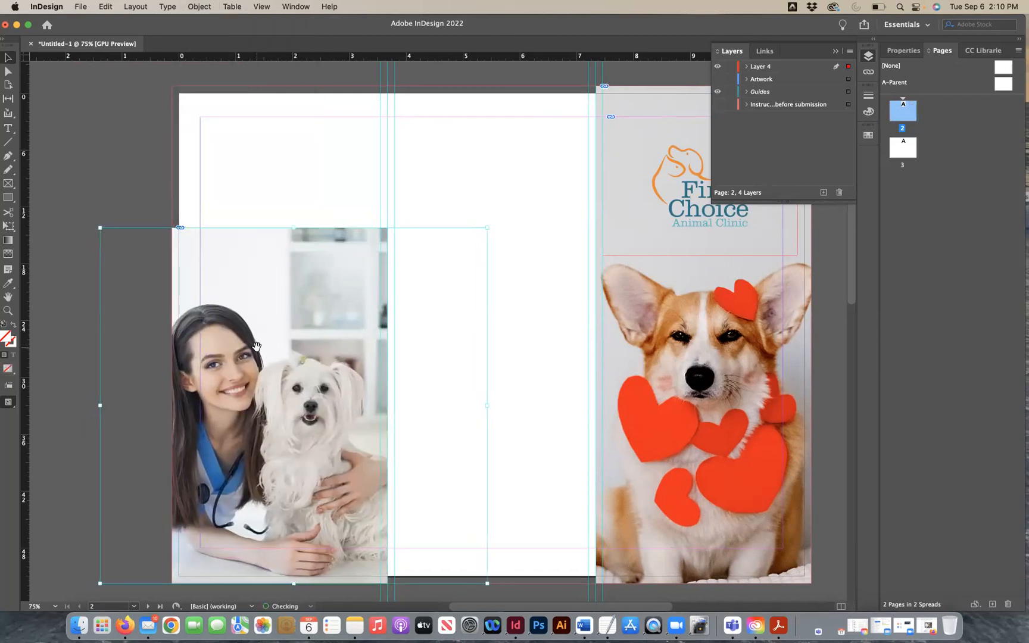
pyautogui.click(123, 179)
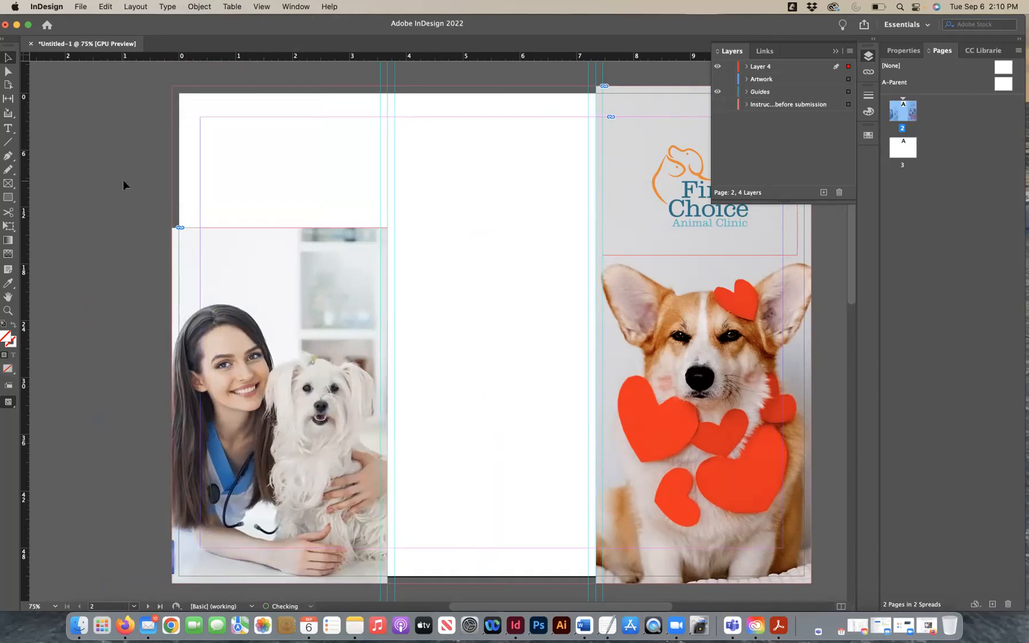
# Draw a rectangle about 3.8 by 2.5 inches above the left panel's photo, from the bleed corner to the fold, with its stroke set to None.
pyautogui.click(7, 197)
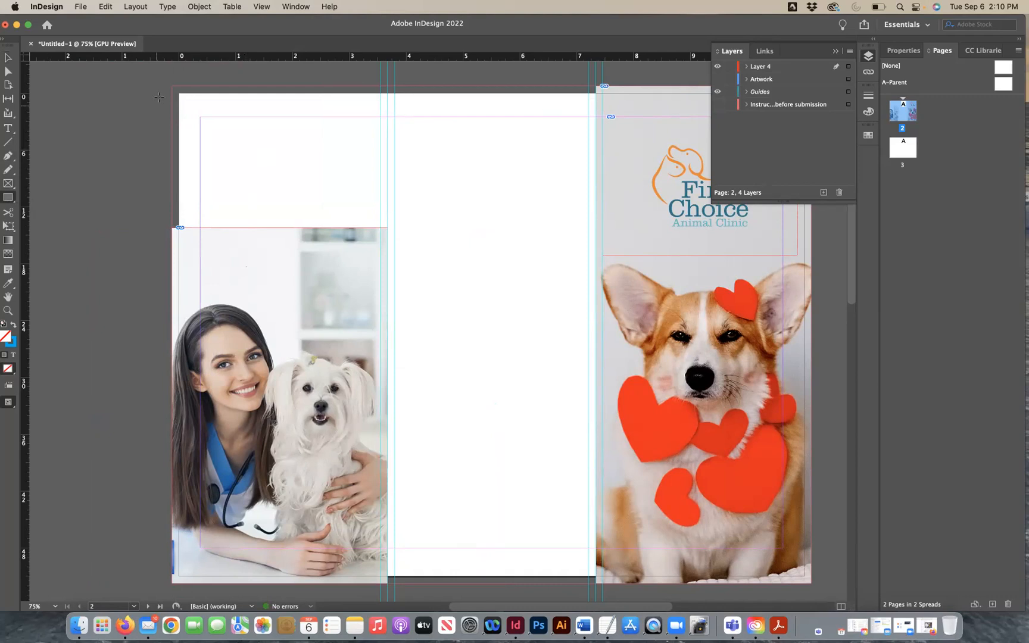
pyautogui.moveTo(171, 85); pyautogui.dragTo(387, 228)
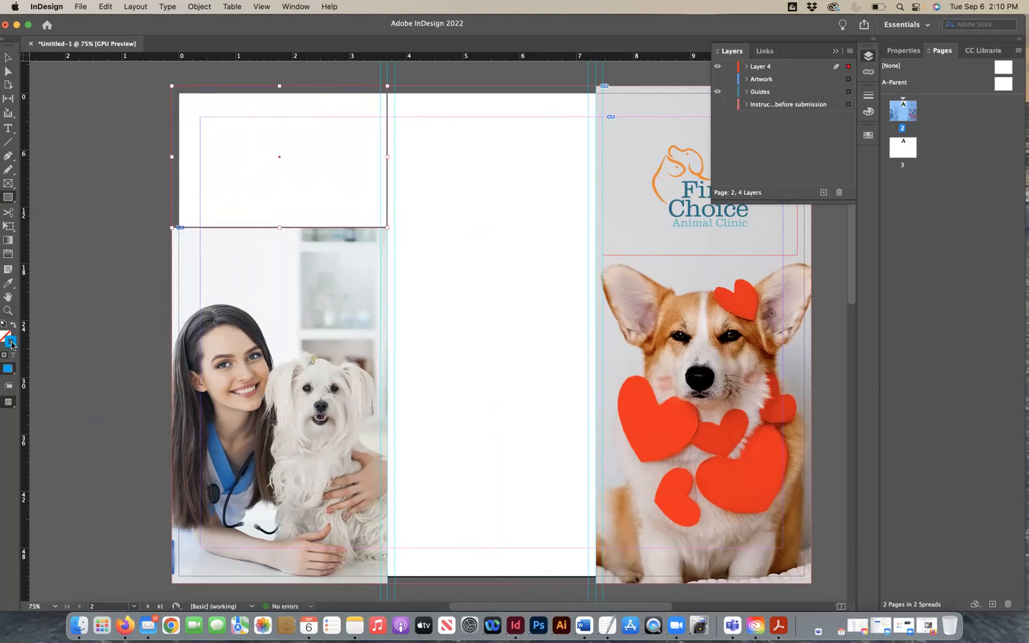
pyautogui.click(310, 6)
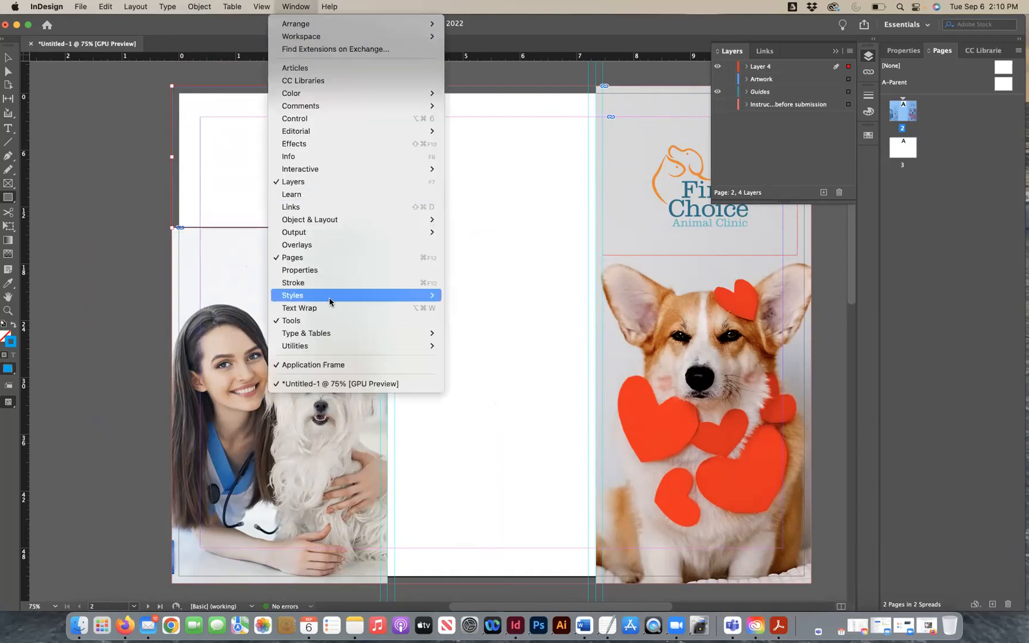
pyautogui.moveTo(385, 93)
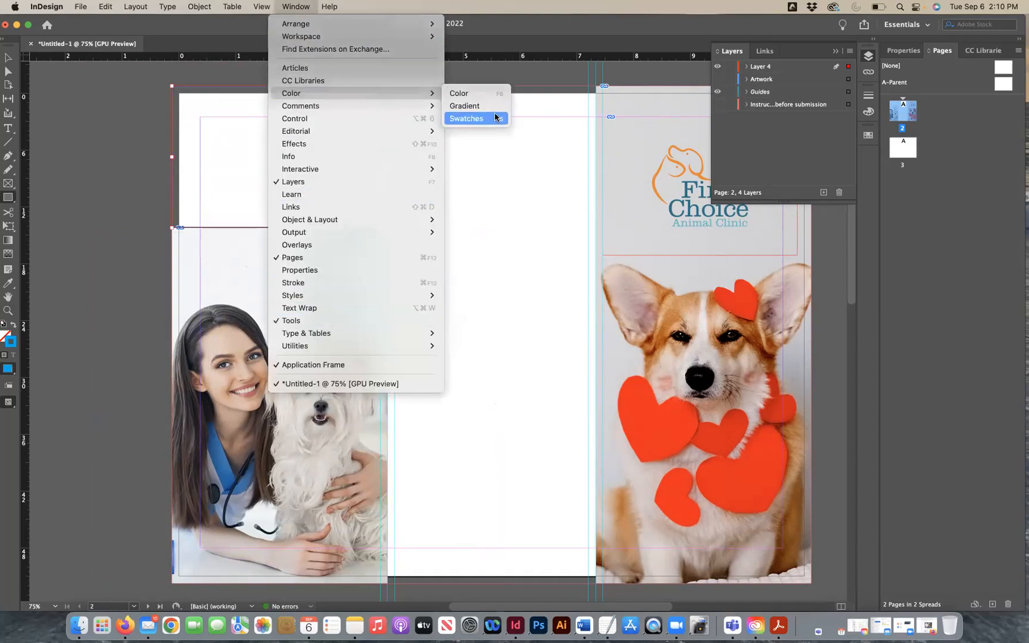
pyautogui.click(477, 119)
pyautogui.click(744, 168)
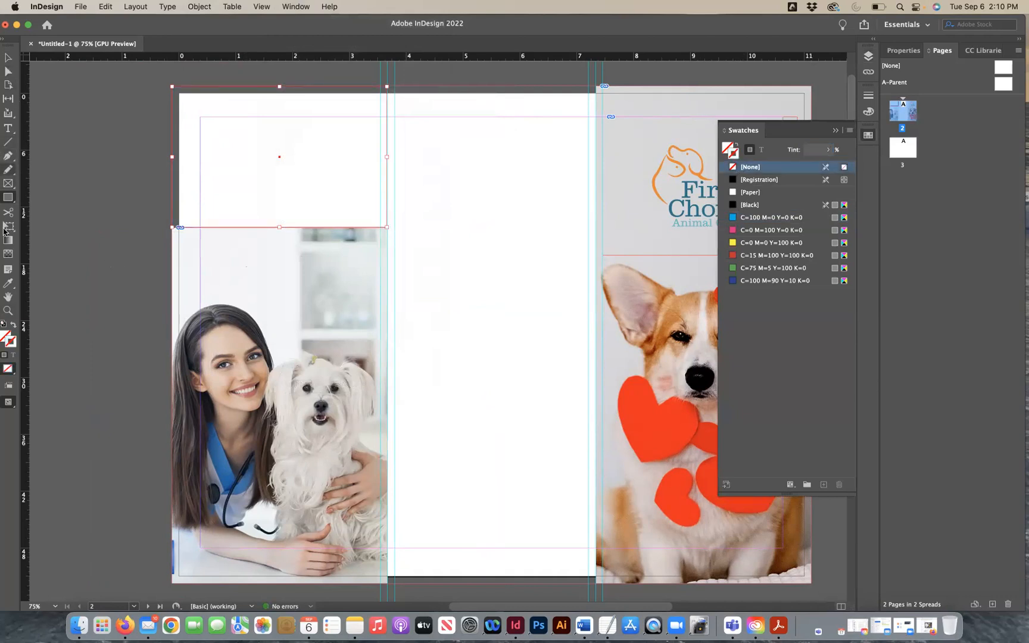
# Fill the rectangle above the photo with the pale background color sampled from the photo, leaving its stroke empty.
pyautogui.click(8, 283)
pyautogui.click(222, 227)
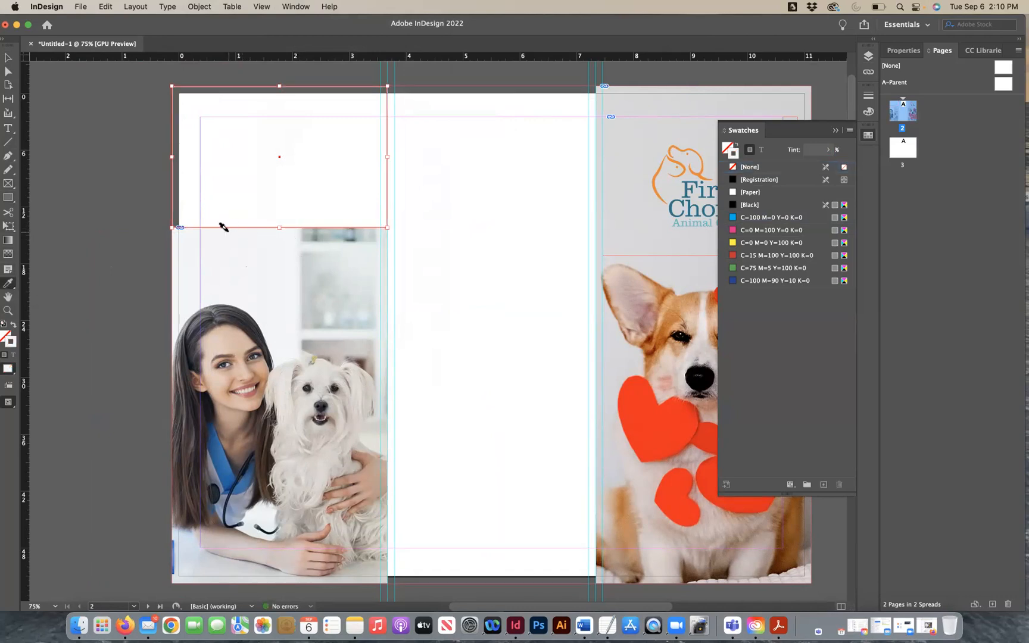
pyautogui.click(14, 325)
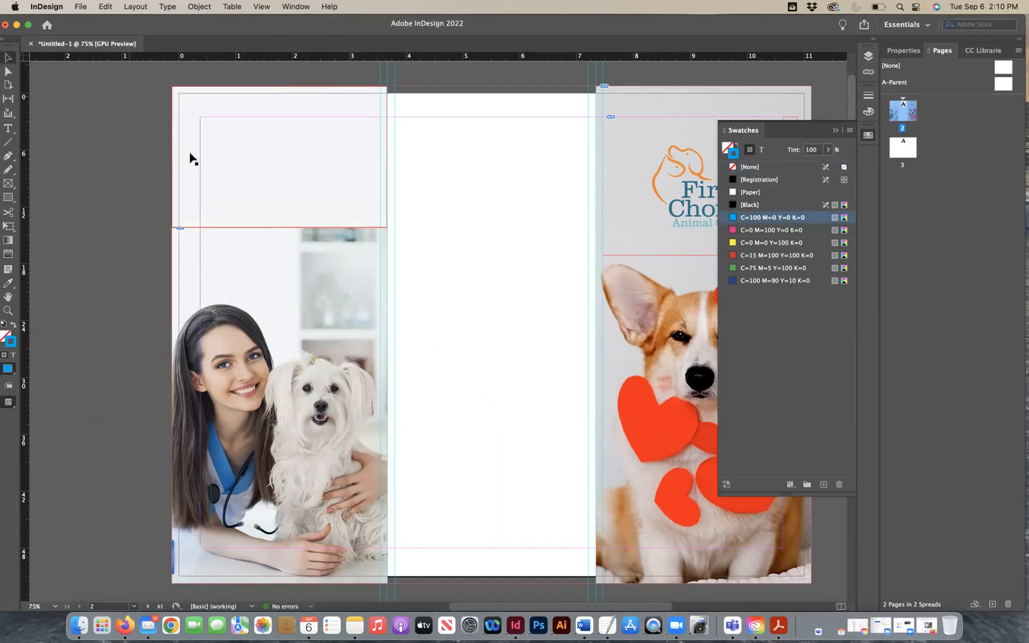
# Check how the filled rectangle blends with the photo in Overprint Preview, and return to the normal view.
pyautogui.click(261, 7)
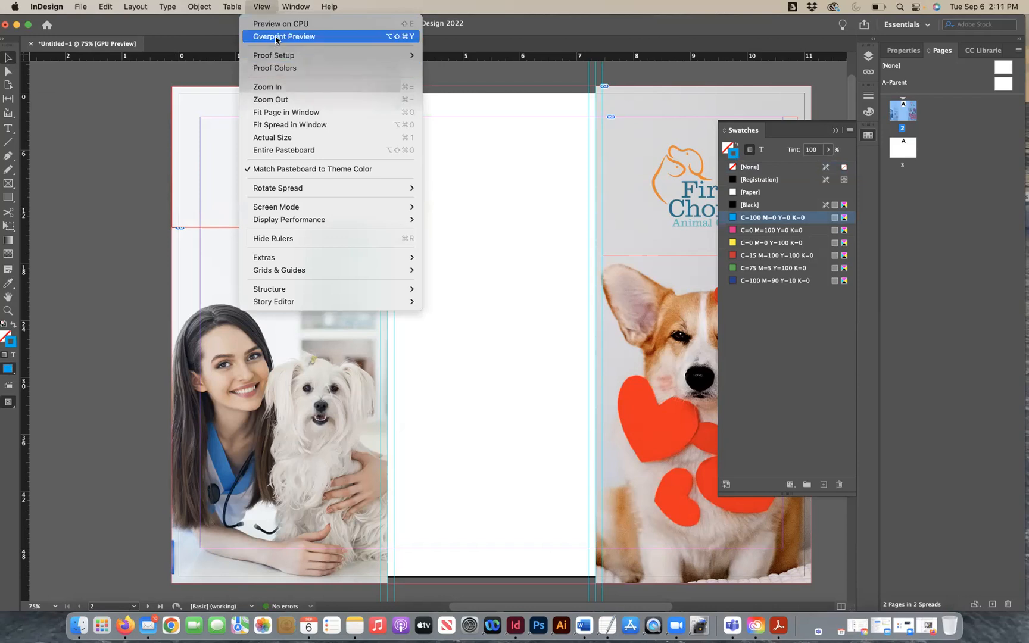
pyautogui.click(275, 36)
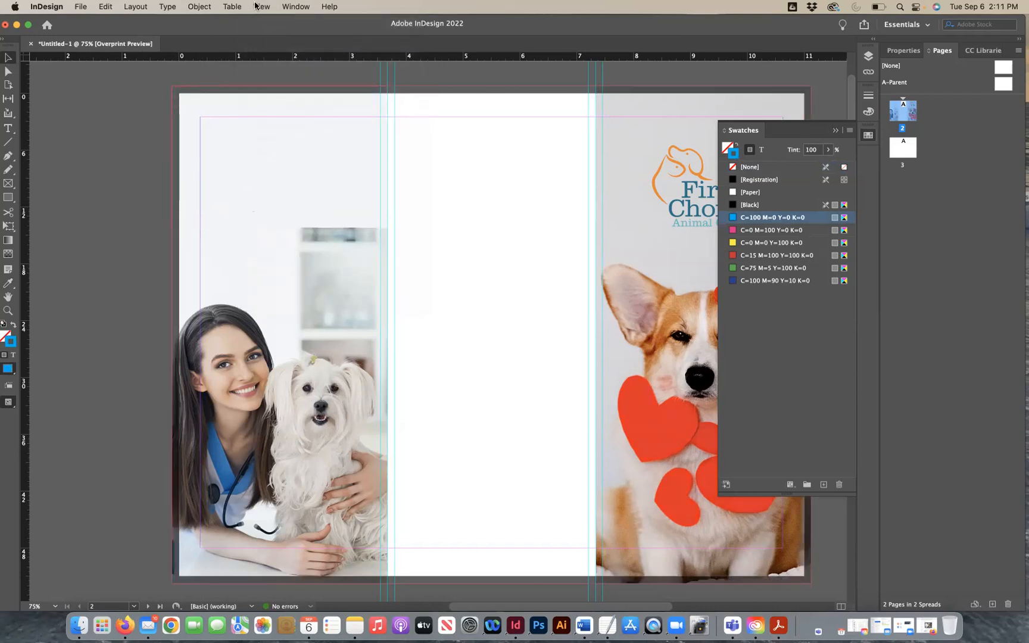
pyautogui.click(256, 6)
pyautogui.click(269, 36)
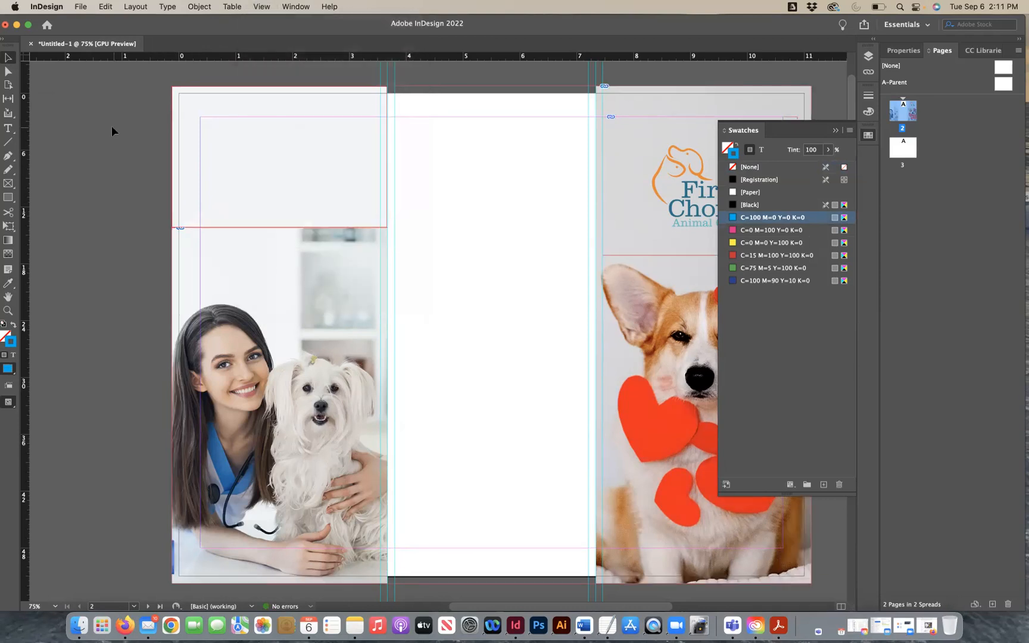
# Paste a copy of the right panel's logo, shrink its frame to about 1.8 by 1.6 inches, and apply Fill Frame Proportionally.
pyautogui.press('/')
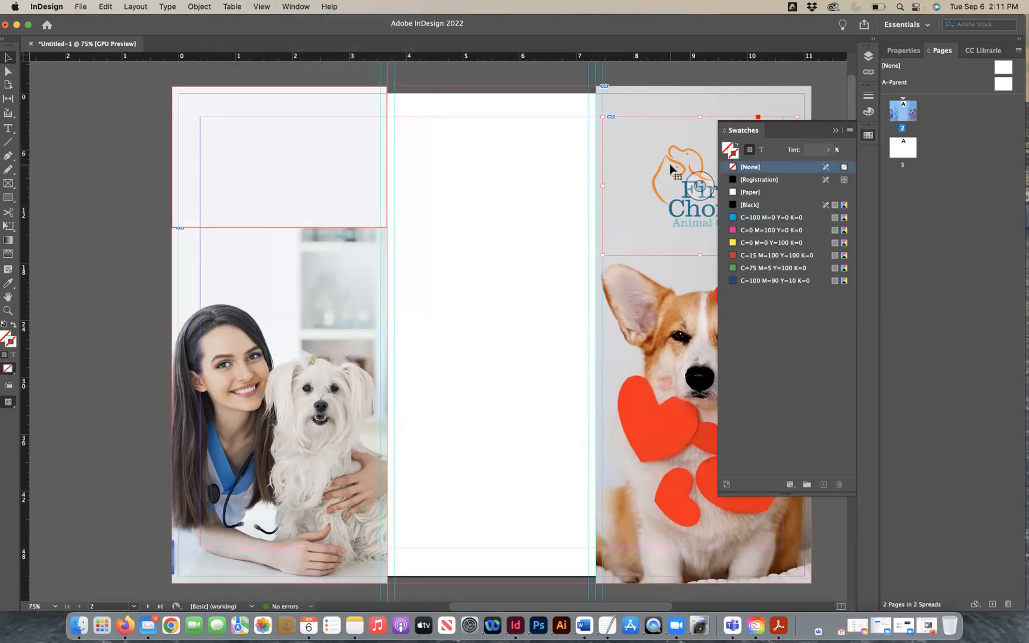
pyautogui.press('super+v')
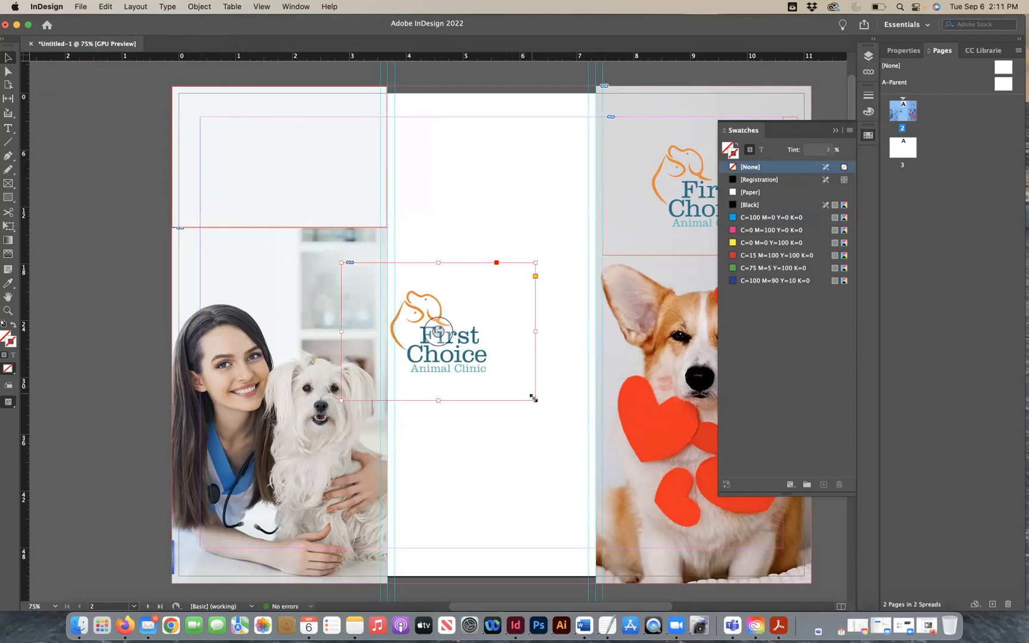
pyautogui.moveTo(533, 398); pyautogui.dragTo(445, 353)
pyautogui.click(197, 7)
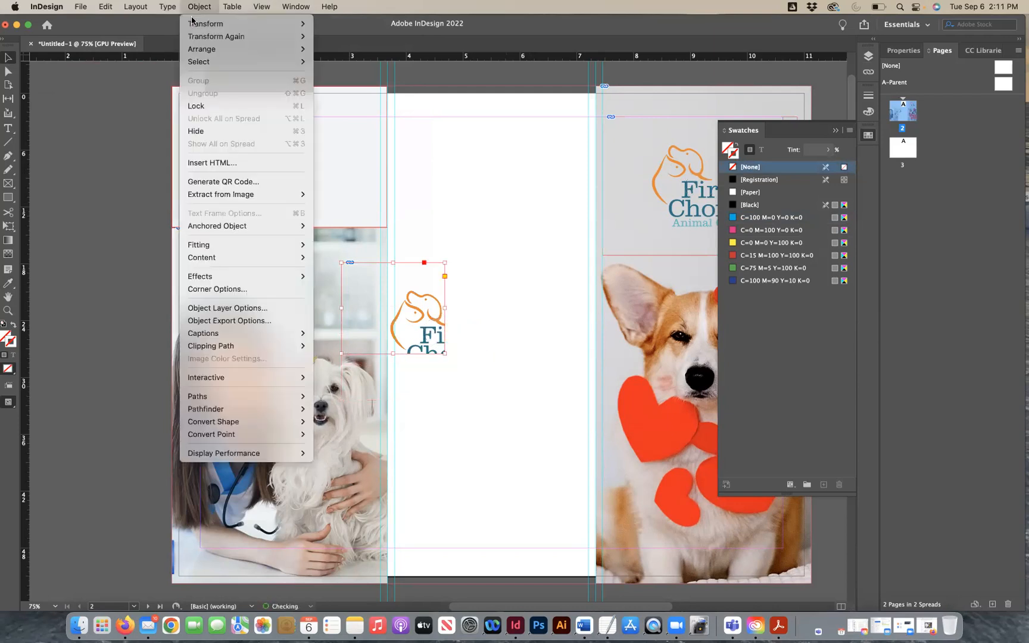
pyautogui.moveTo(203, 245)
pyautogui.click(352, 245)
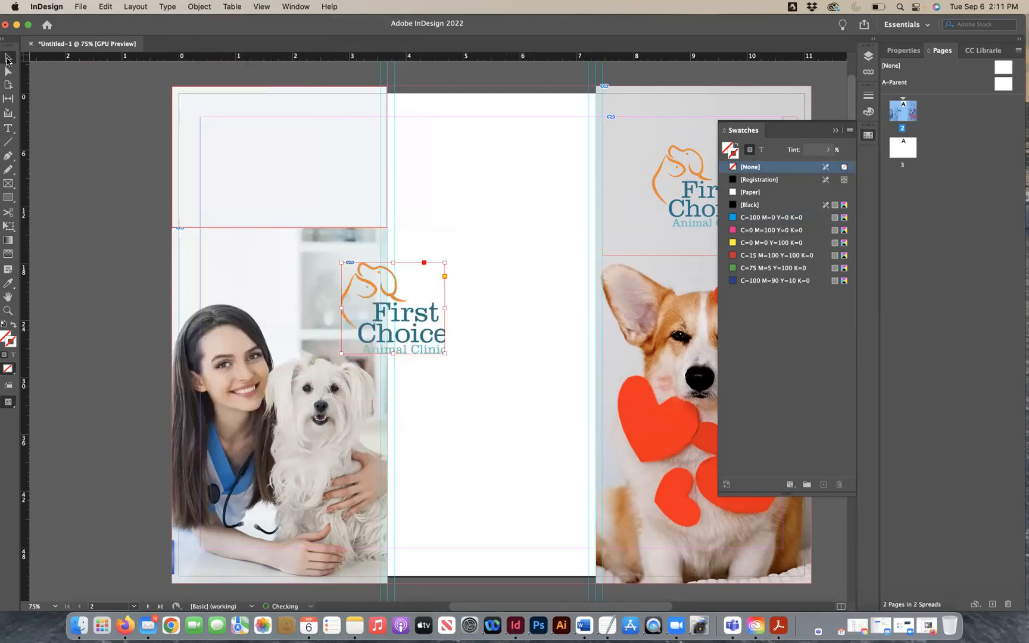
# Shrink the copied logo's frame to about 1.2 inches square and refit the logo with Fill Frame Proportionally.
pyautogui.moveTo(442, 352); pyautogui.dragTo(411, 338)
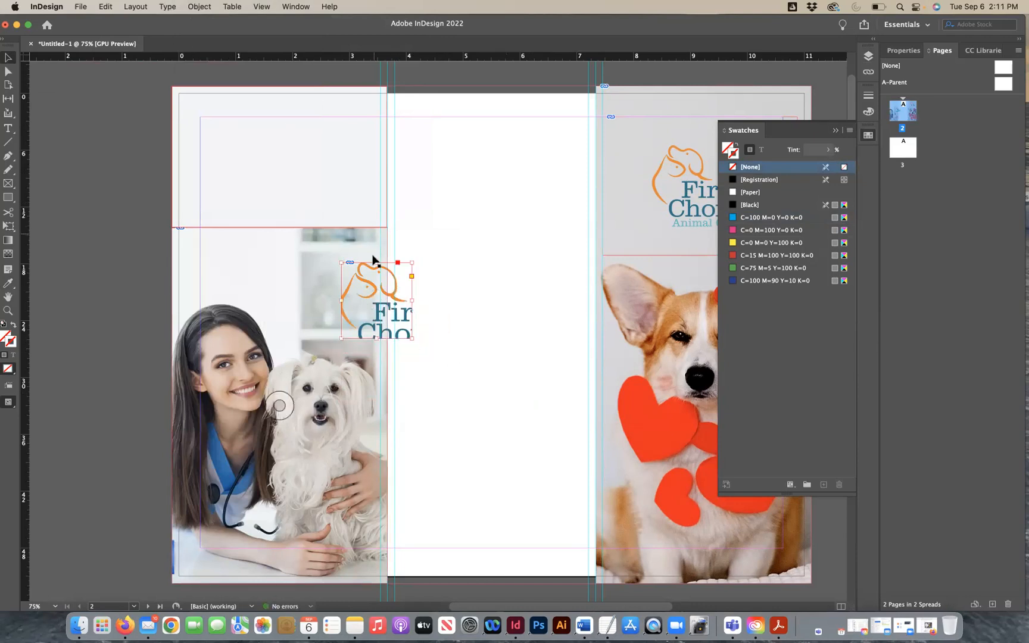
pyautogui.moveTo(376, 262); pyautogui.dragTo(376, 272)
pyautogui.click(201, 7)
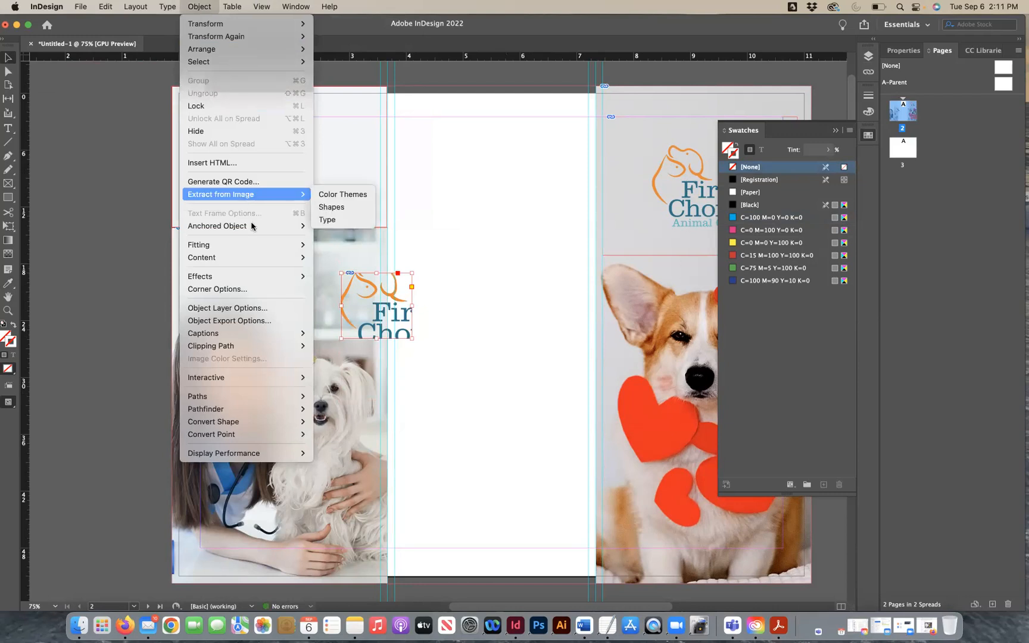
pyautogui.moveTo(202, 244)
pyautogui.click(352, 245)
# Move the small logo onto the left panel's pale rectangle and enlarge its frame to about 3.4 by 1.5 inches.
pyautogui.moveTo(401, 311); pyautogui.dragTo(380, 159)
pyautogui.moveTo(244, 160); pyautogui.dragTo(187, 161)
pyautogui.moveTo(283, 192); pyautogui.dragTo(283, 202)
pyautogui.moveTo(284, 125); pyautogui.dragTo(284, 117)
# Center the logo within its frame, lower the frame slightly on the pale rectangle, and deselect it.
pyautogui.click(199, 6)
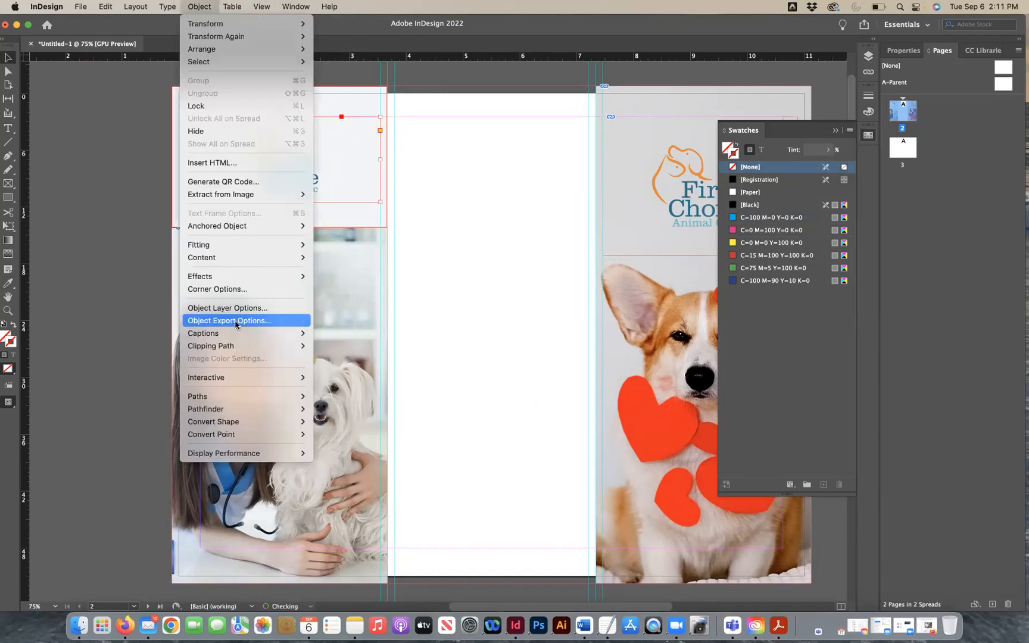
pyautogui.moveTo(280, 244)
pyautogui.click(354, 315)
pyautogui.moveTo(302, 182); pyautogui.dragTo(302, 193)
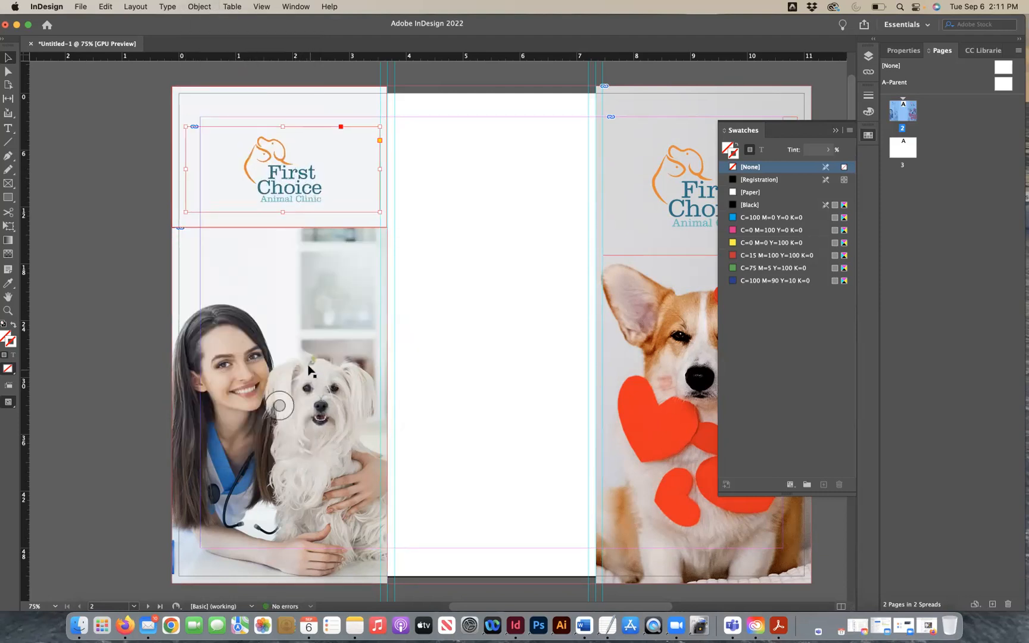
pyautogui.click(475, 351)
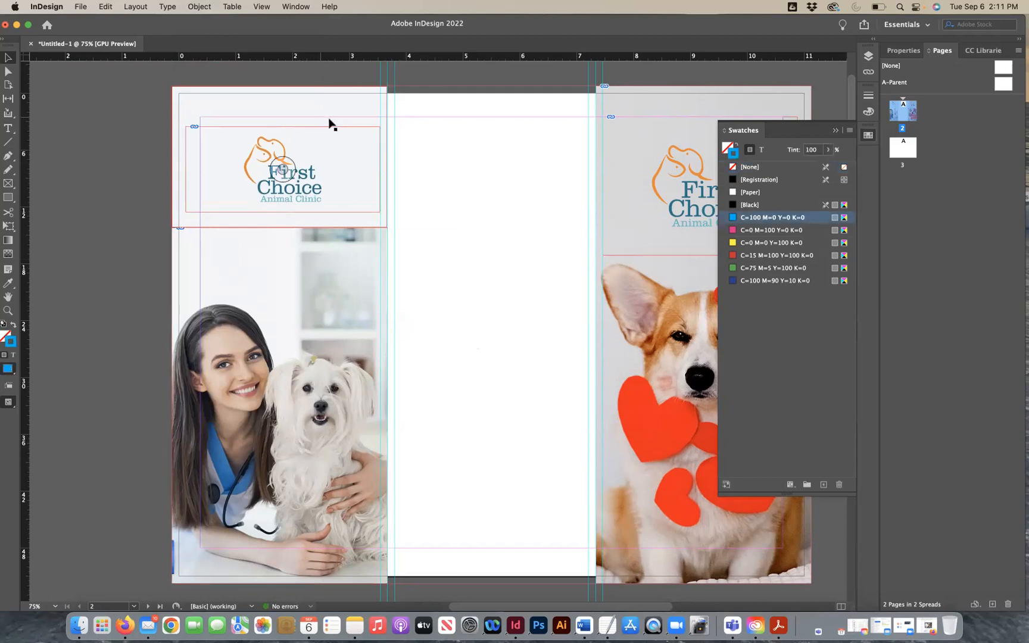
# Turn on Overprint Preview to inspect the outside spread, and collapse the swatches covering the right panel.
pyautogui.click(262, 7)
pyautogui.click(269, 38)
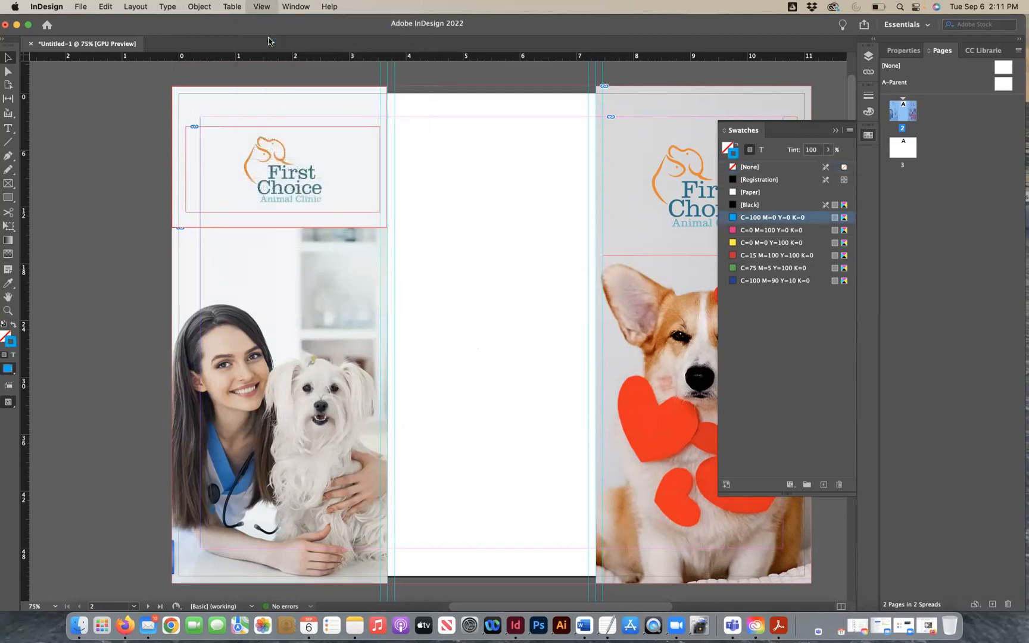
pyautogui.press('super+minus')
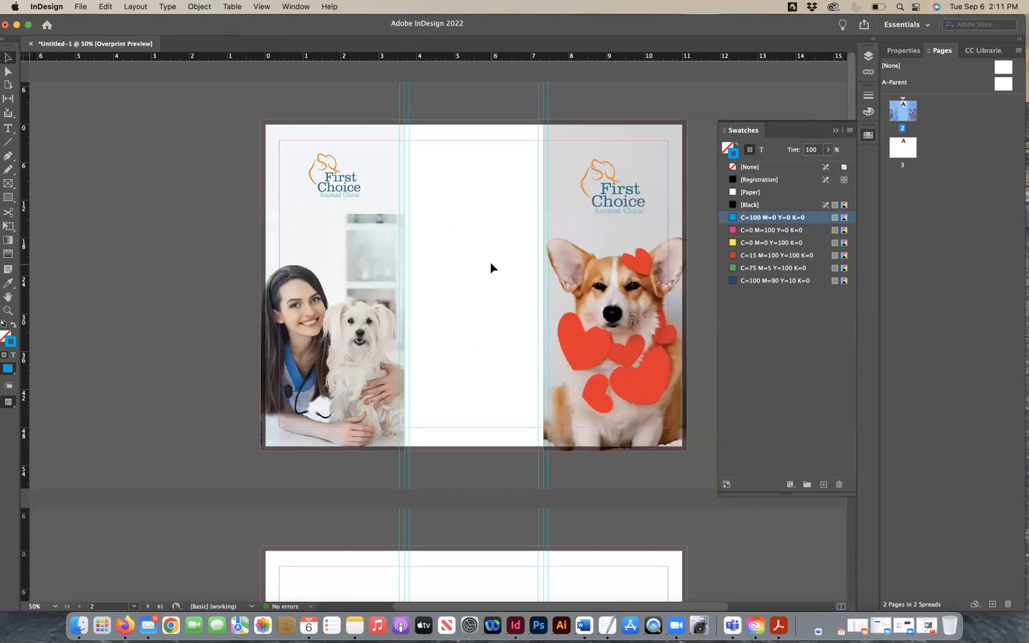
pyautogui.press('super+equal')
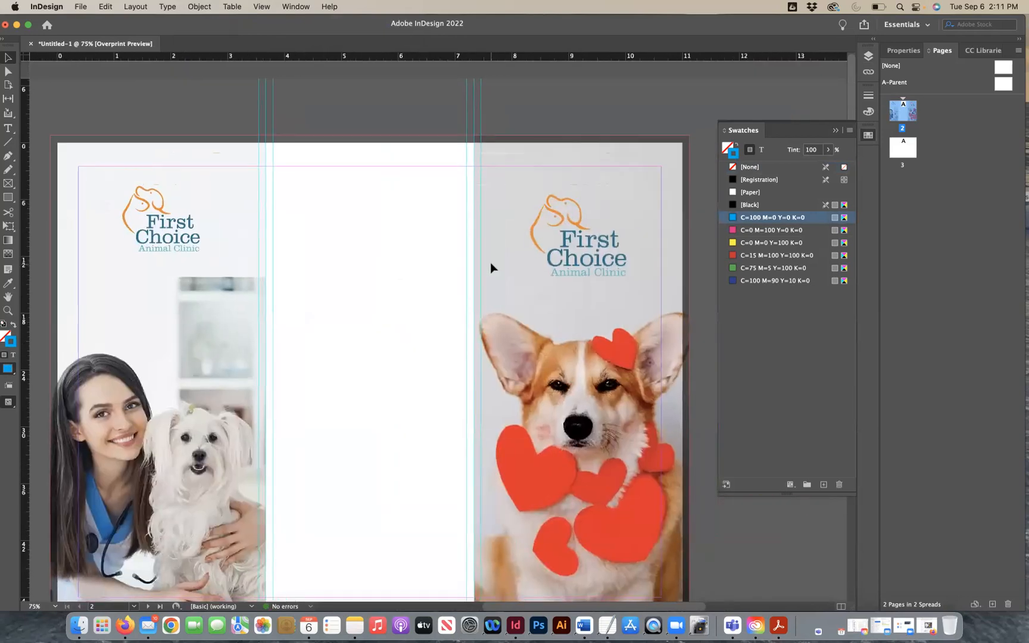
pyautogui.scroll(-3, 491, 268)
pyautogui.hscroll(-2, 491, 268)
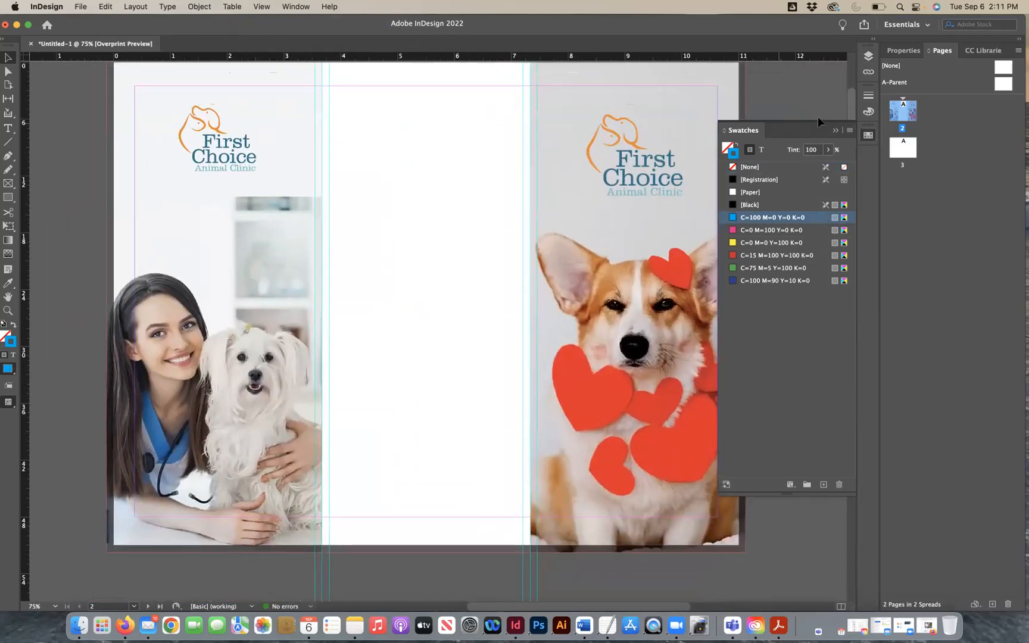
pyautogui.click(835, 131)
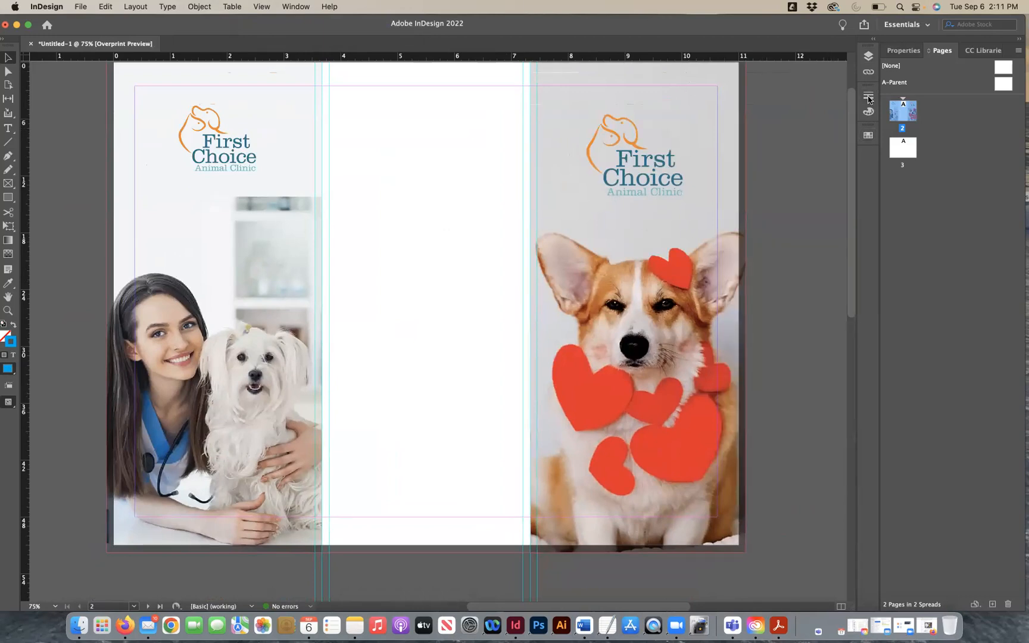
# Hide the Guides layer and view the outside spread without its fold guides.
pyautogui.click(868, 97)
pyautogui.click(867, 98)
pyautogui.click(868, 57)
pyautogui.click(717, 92)
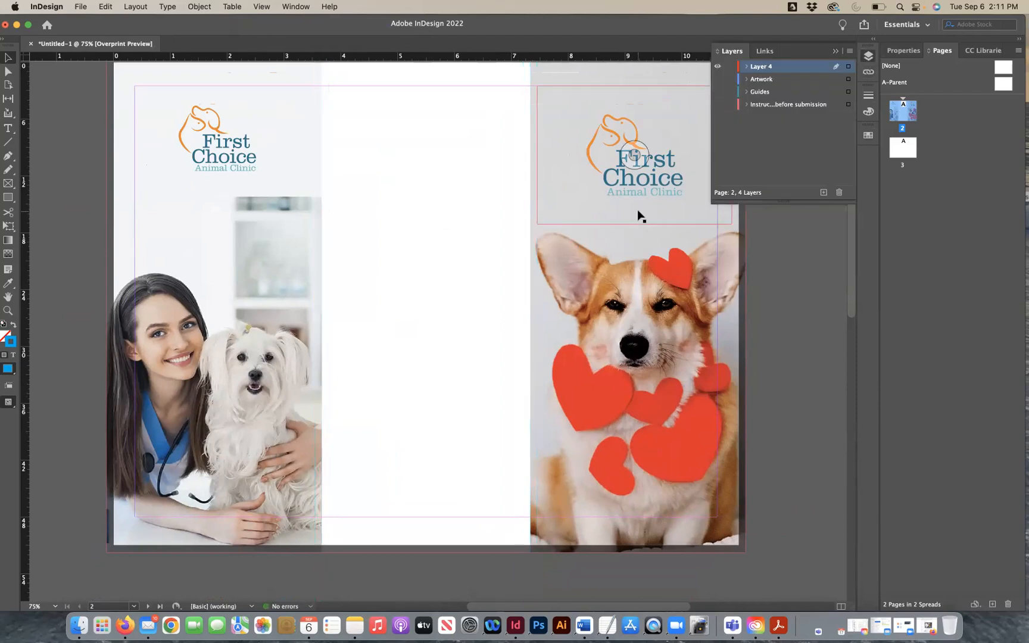
pyautogui.scroll(4, 638, 215)
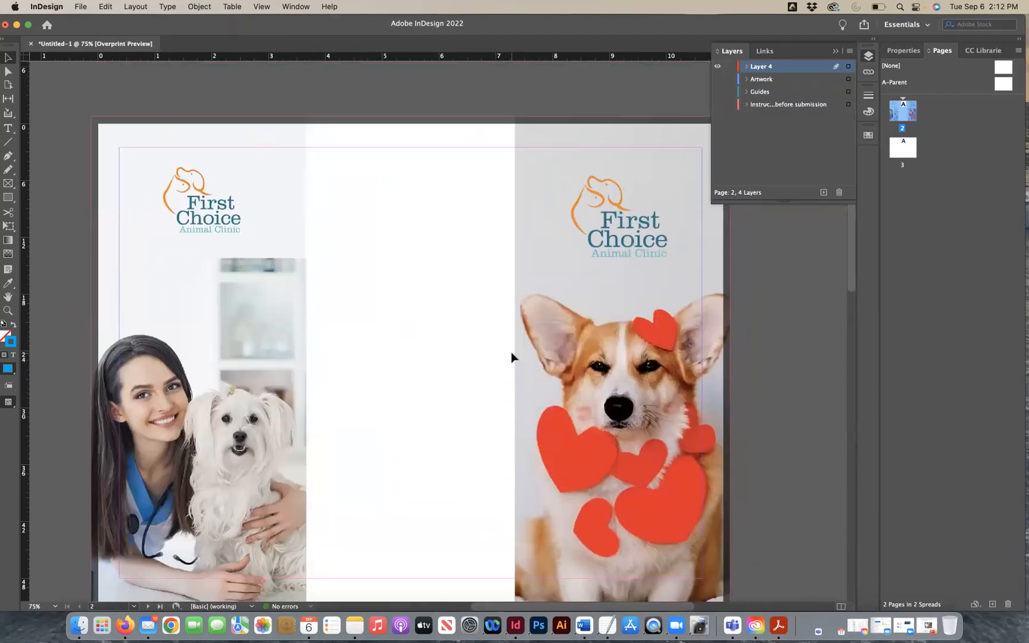
pyautogui.scroll(-1, 511, 352)
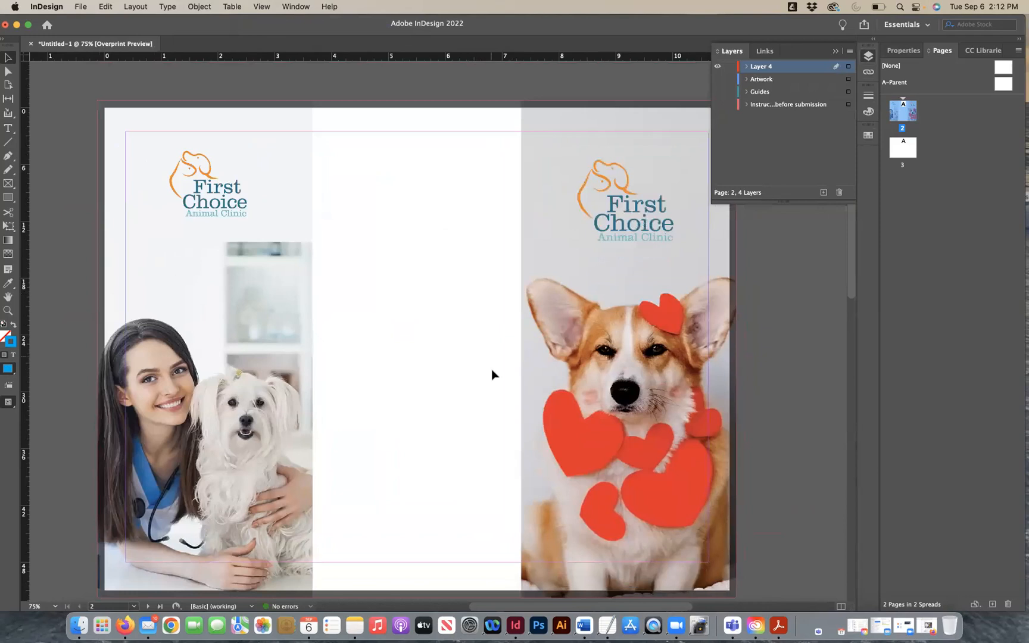
# Switch to the Trifold content document in Word and review the text and photo requirements for the back and inside panels.
pyautogui.click(584, 625)
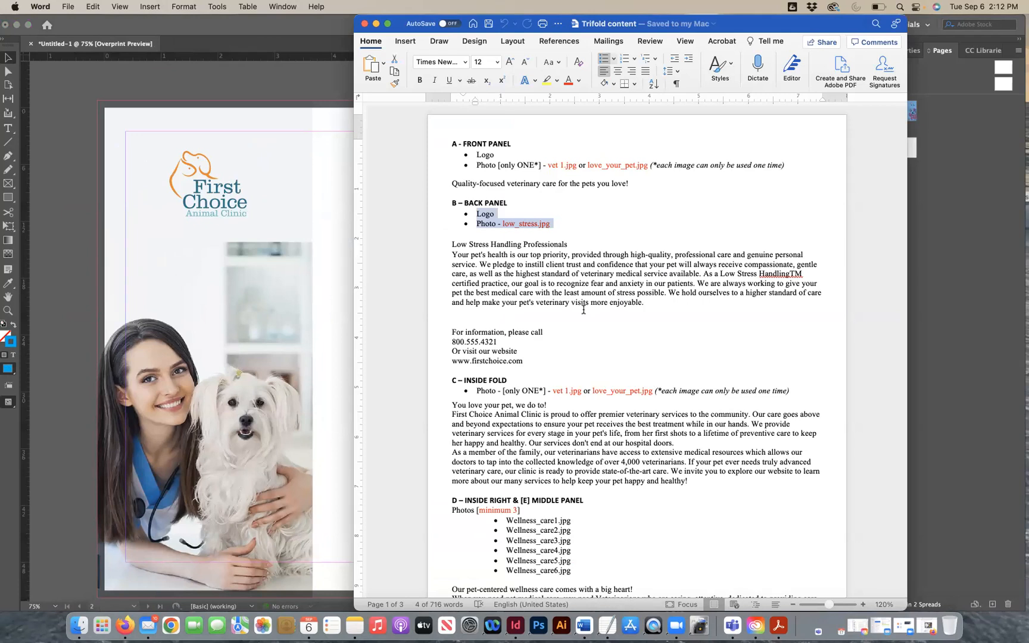
pyautogui.scroll(-1, 583, 310)
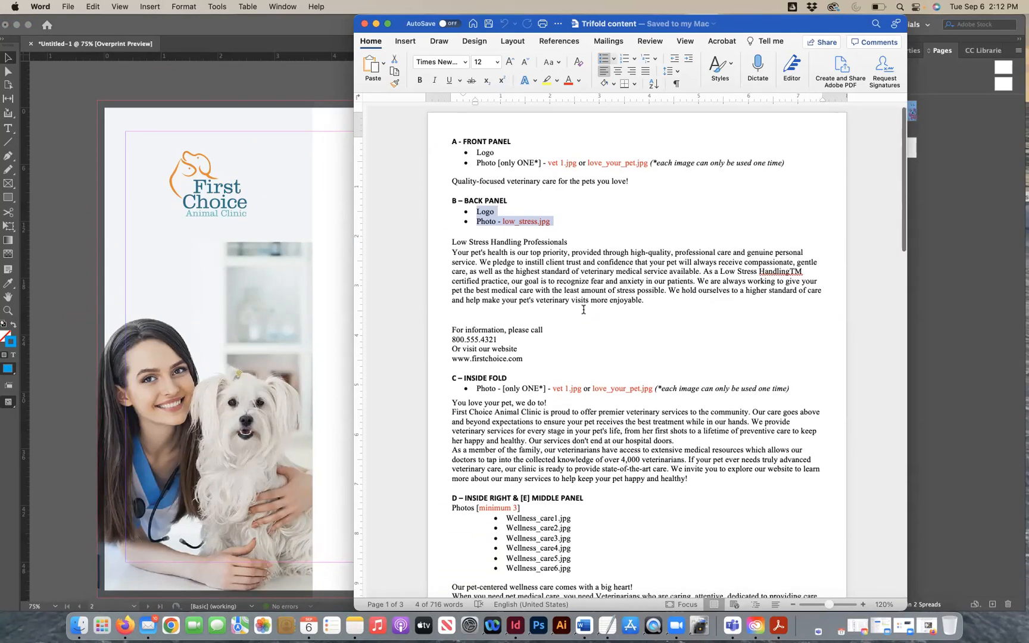
pyautogui.scroll(-2, 584, 309)
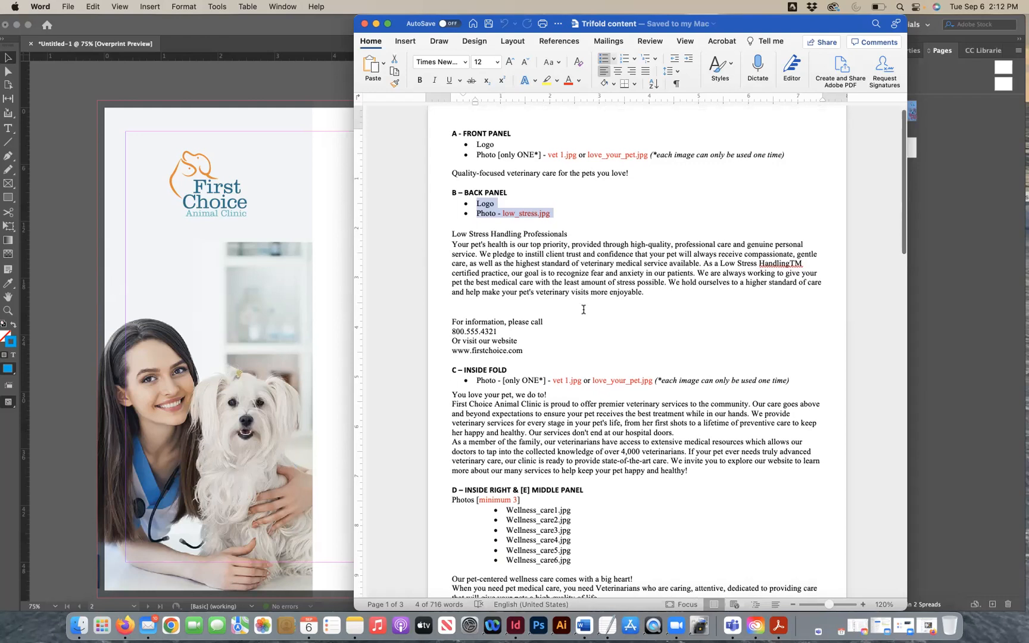
pyautogui.scroll(-1, 584, 309)
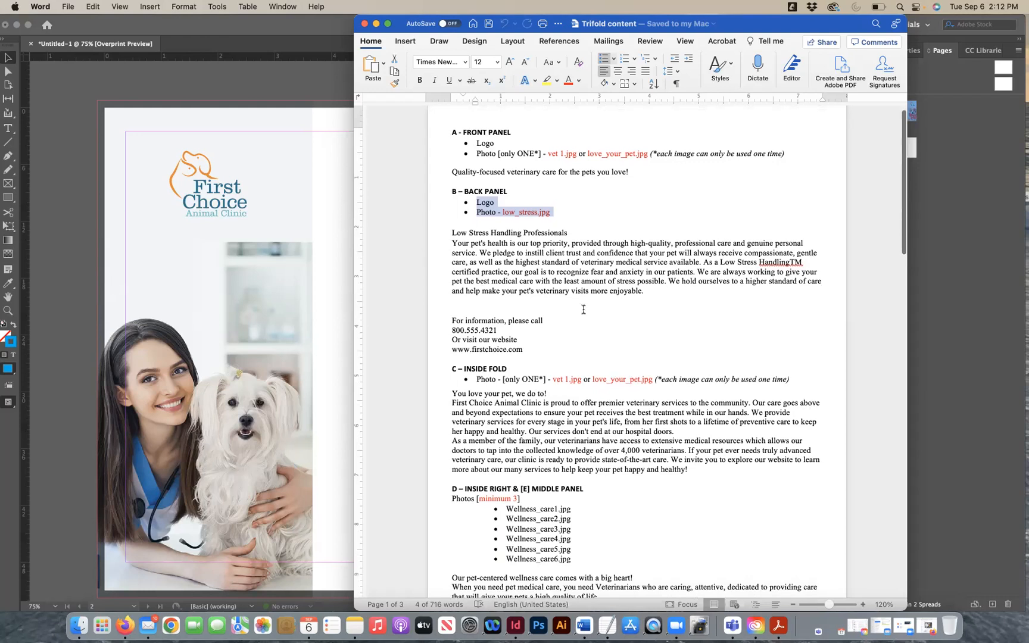
pyautogui.scroll(-10, 583, 309)
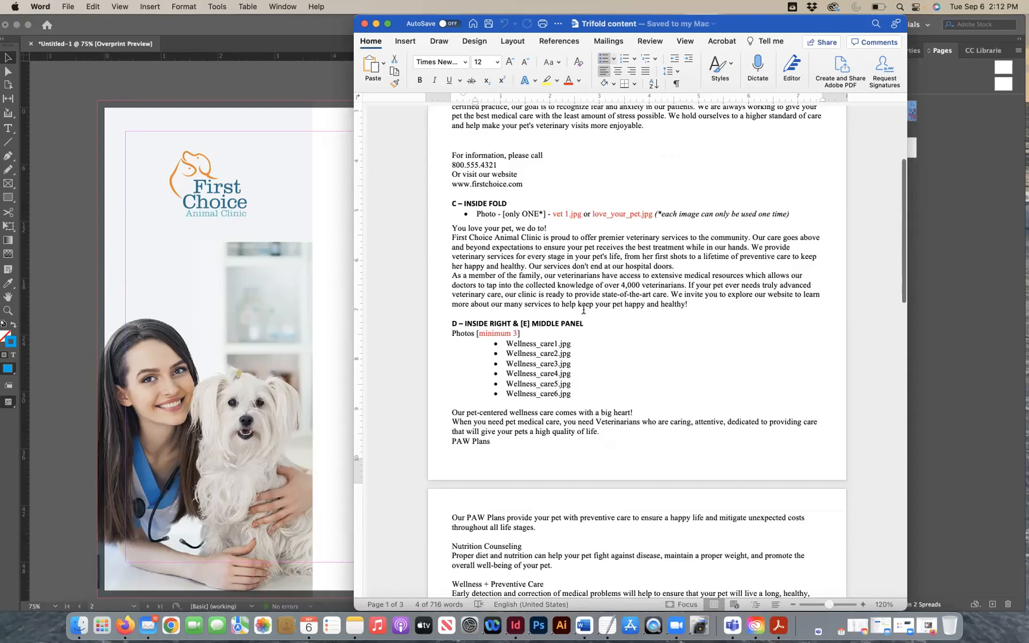
# Skim the rest of the Trifold content document, return to InDesign and show the Artwork, Guides and instruction layers.
pyautogui.scroll(-15, 584, 310)
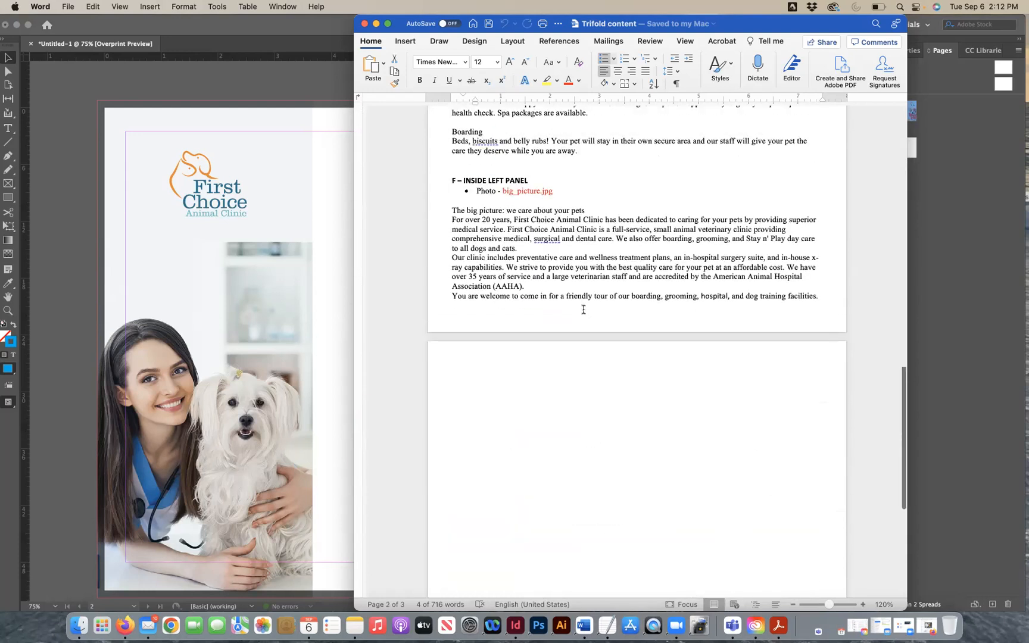
pyautogui.scroll(20, 584, 310)
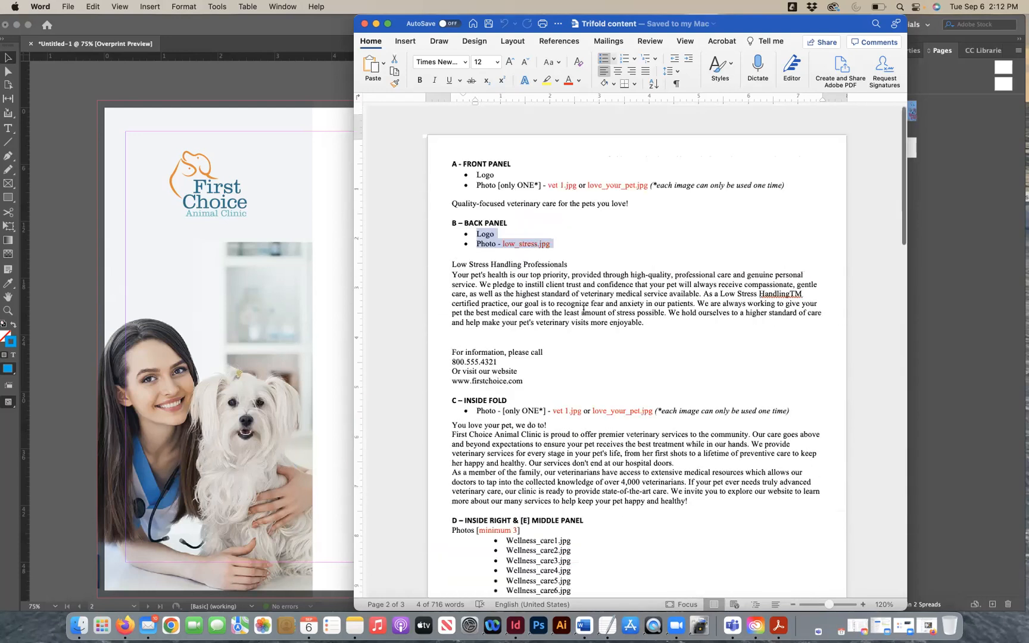
pyautogui.scroll(-1, 583, 310)
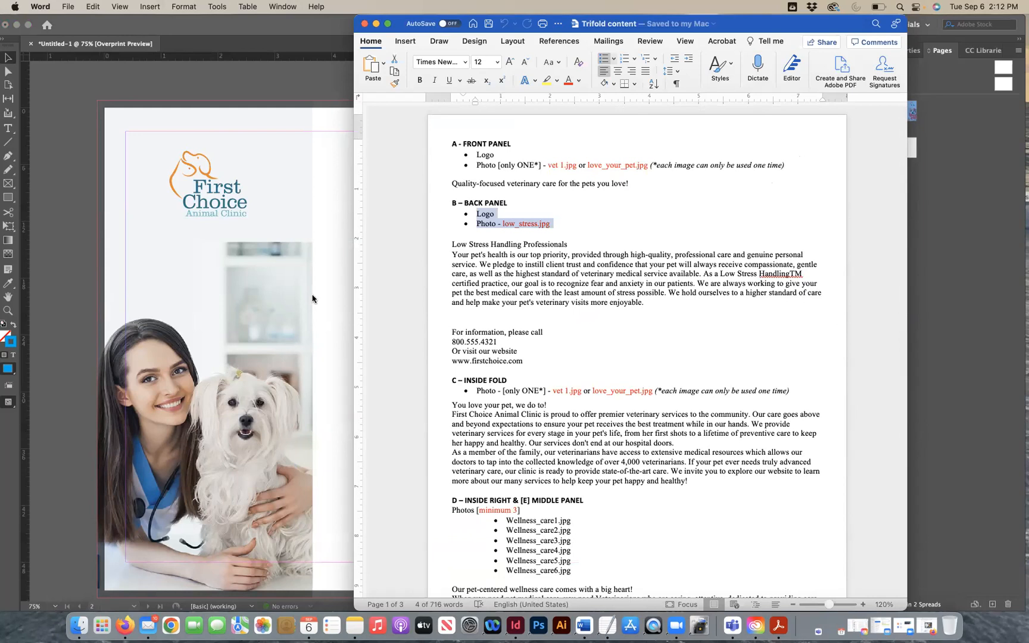
pyautogui.click(331, 307)
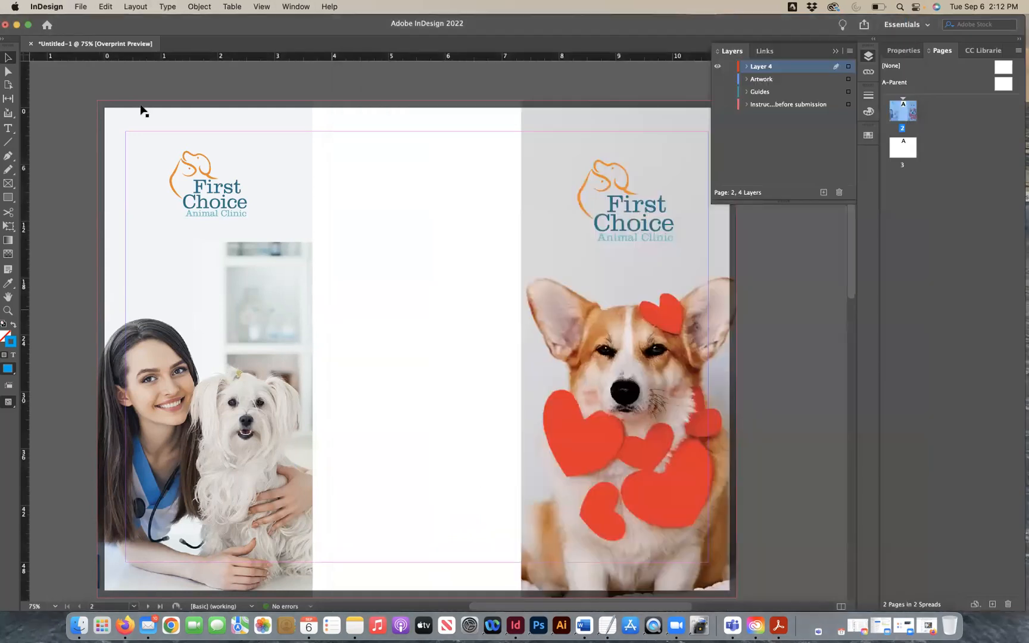
pyautogui.moveTo(718, 78); pyautogui.dragTo(718, 104)
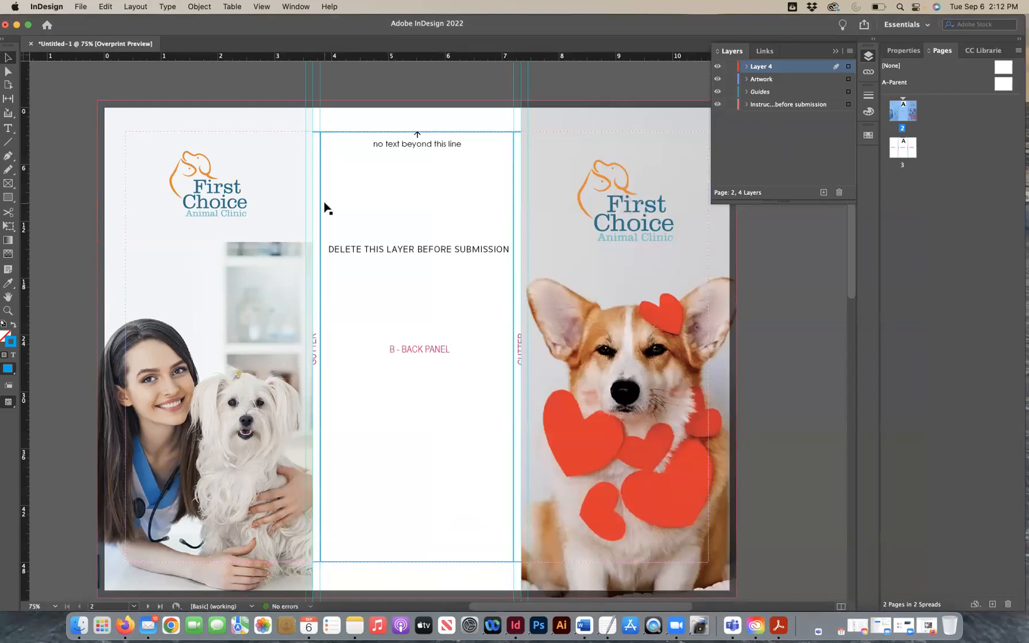
# Move the vet photo and its pale rectangle together from the inside fold to the back panel, aligned with the top bleed, and deselect them.
pyautogui.click(250, 235)
pyautogui.moveTo(257, 277); pyautogui.dragTo(465, 271)
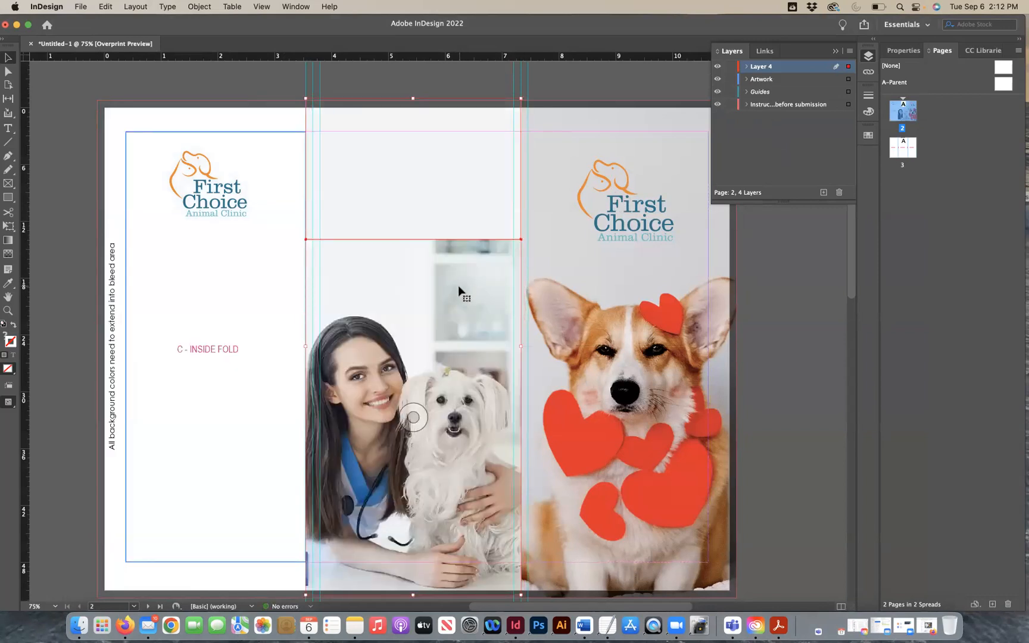
pyautogui.moveTo(458, 292); pyautogui.dragTo(459, 295)
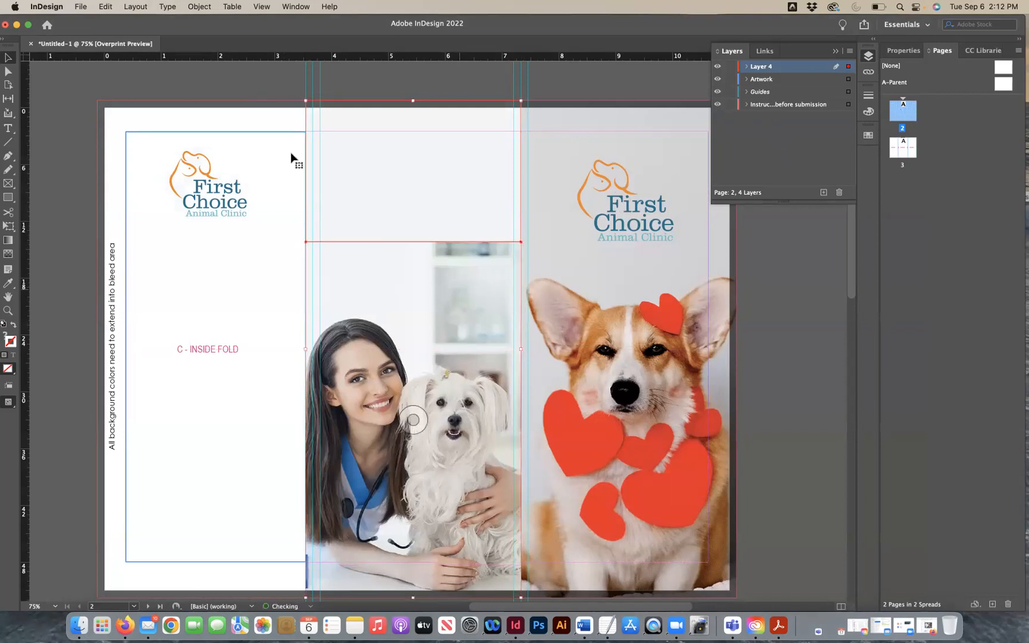
pyautogui.click(246, 75)
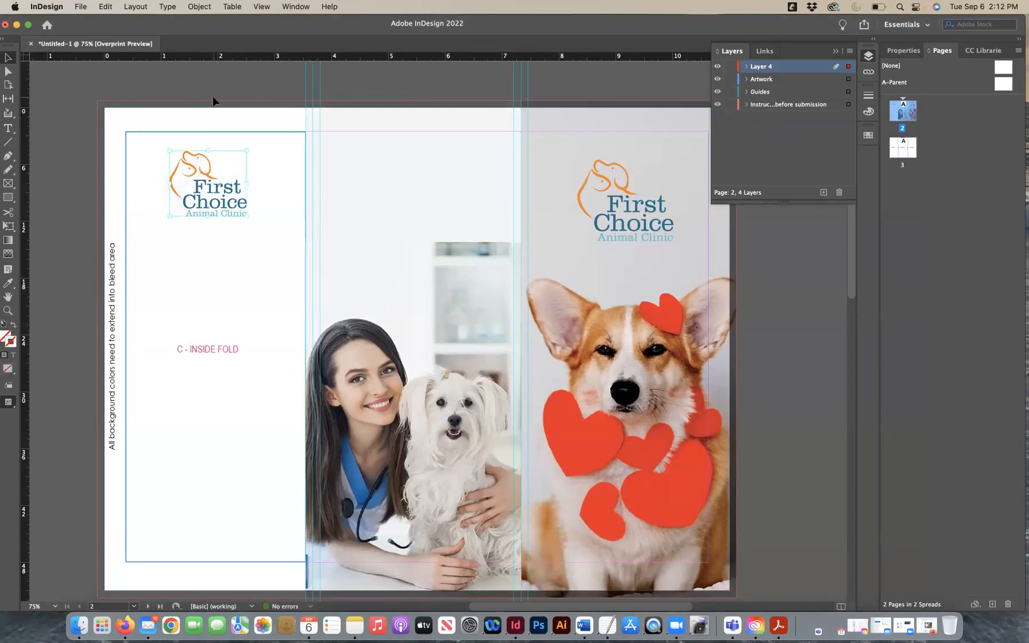
# Move the logo to the back panel, center it in a frame widened to the panel's edge, and lower it slightly.
pyautogui.moveTo(208, 158); pyautogui.dragTo(408, 154)
pyautogui.moveTo(504, 172); pyautogui.dragTo(521, 172)
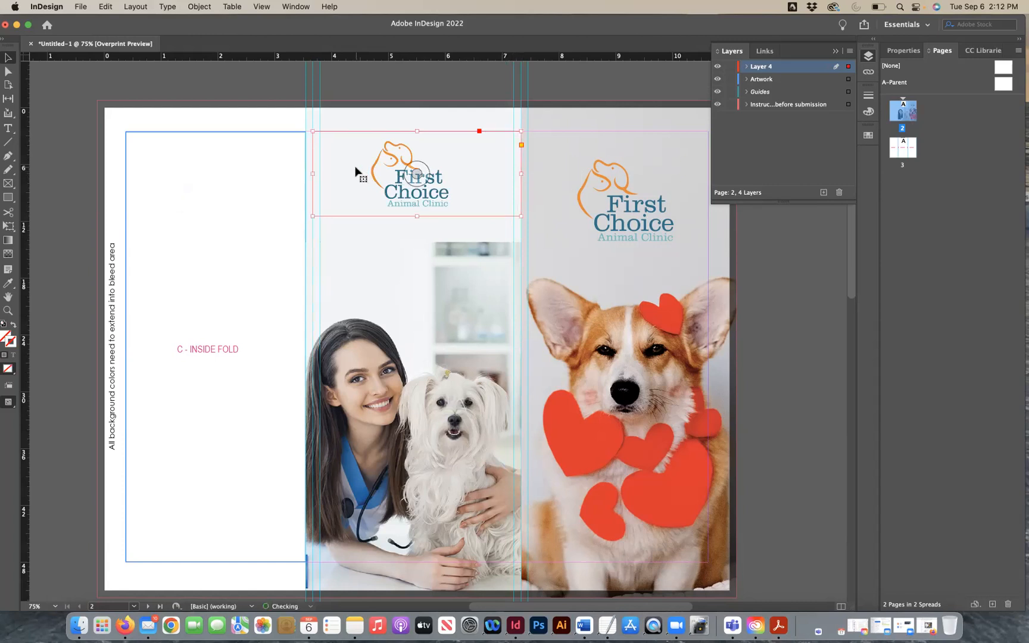
pyautogui.click(262, 6)
pyautogui.moveTo(303, 217)
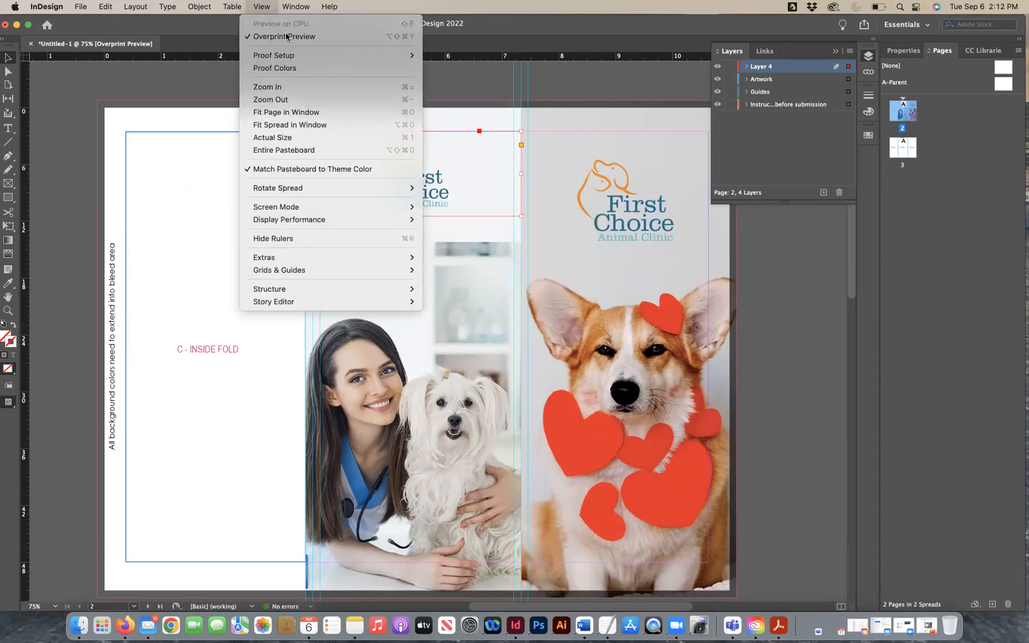
pyautogui.moveTo(200, 6)
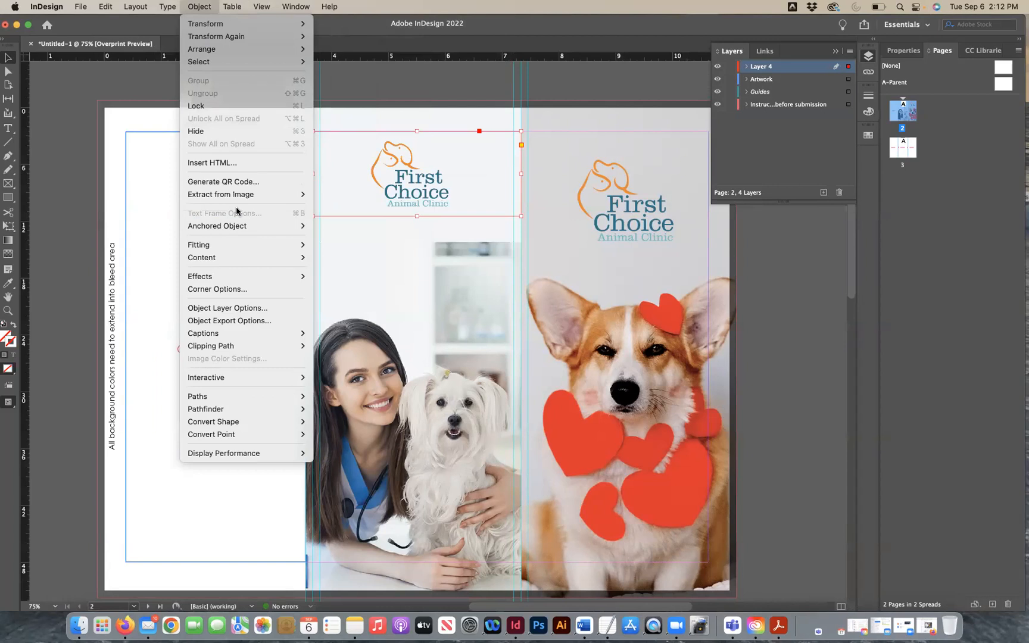
pyautogui.moveTo(239, 245)
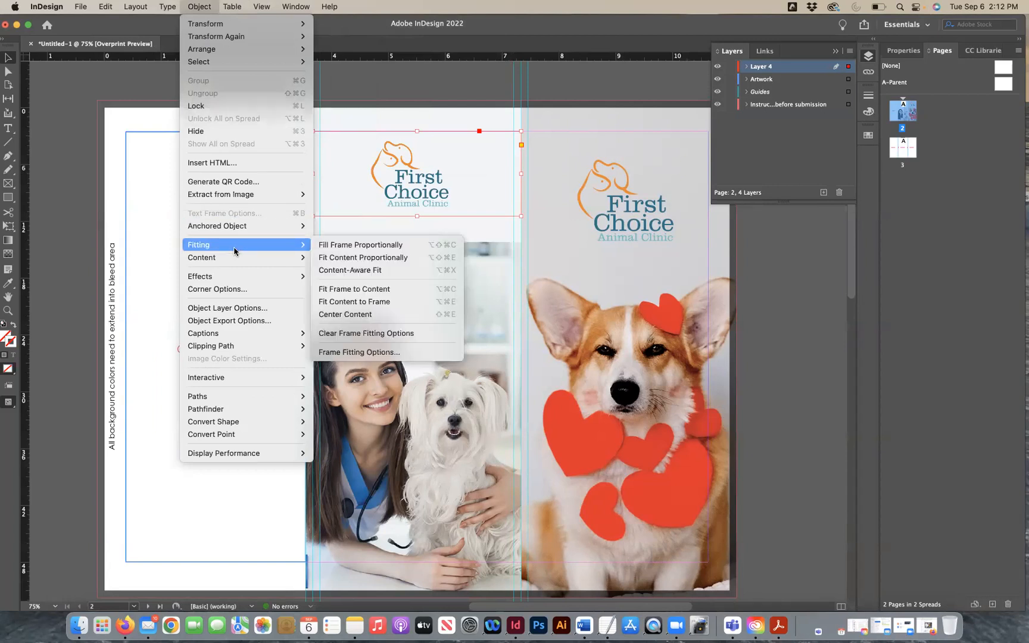
pyautogui.click(351, 313)
pyautogui.moveTo(437, 177); pyautogui.dragTo(438, 184)
pyautogui.click(392, 80)
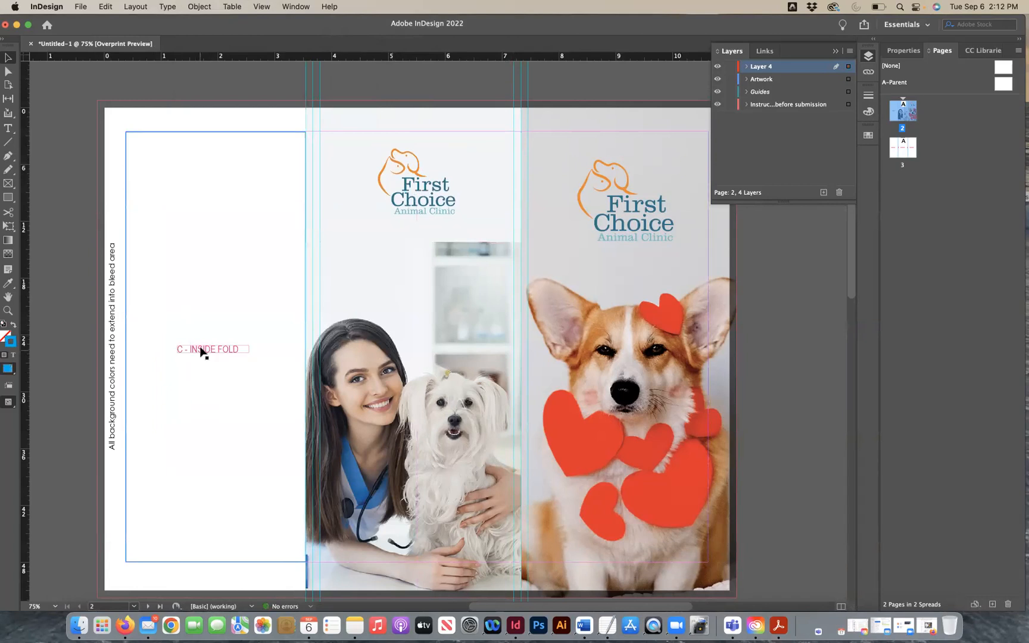
# Copy the Low Stress Handling Professionals heading and paragraph from the Word document and return to InDesign.
pyautogui.click(584, 627)
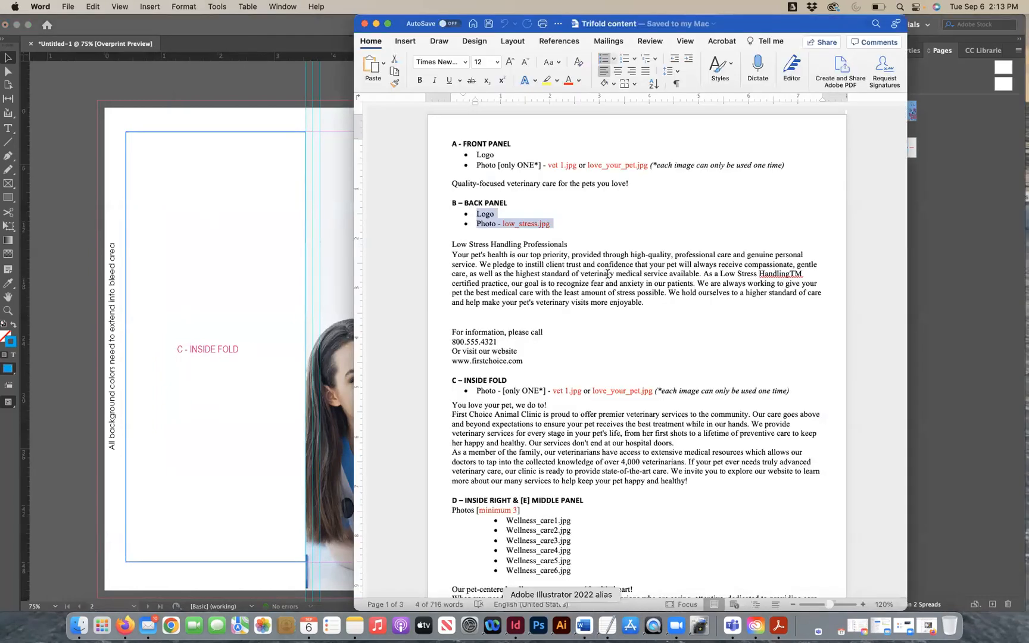
pyautogui.click(534, 313)
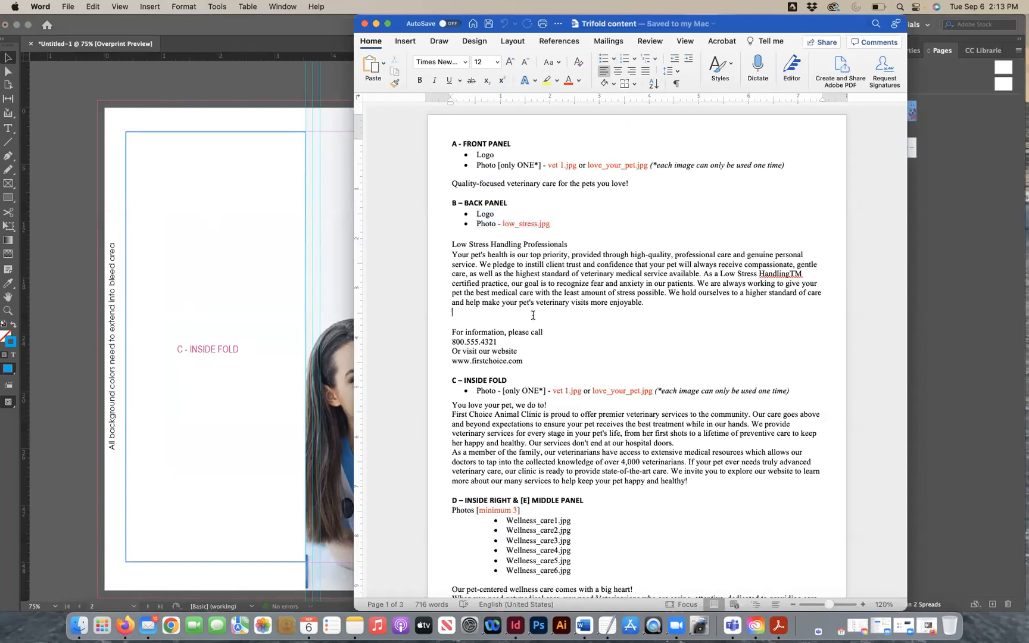
pyautogui.scroll(-1, 484, 372)
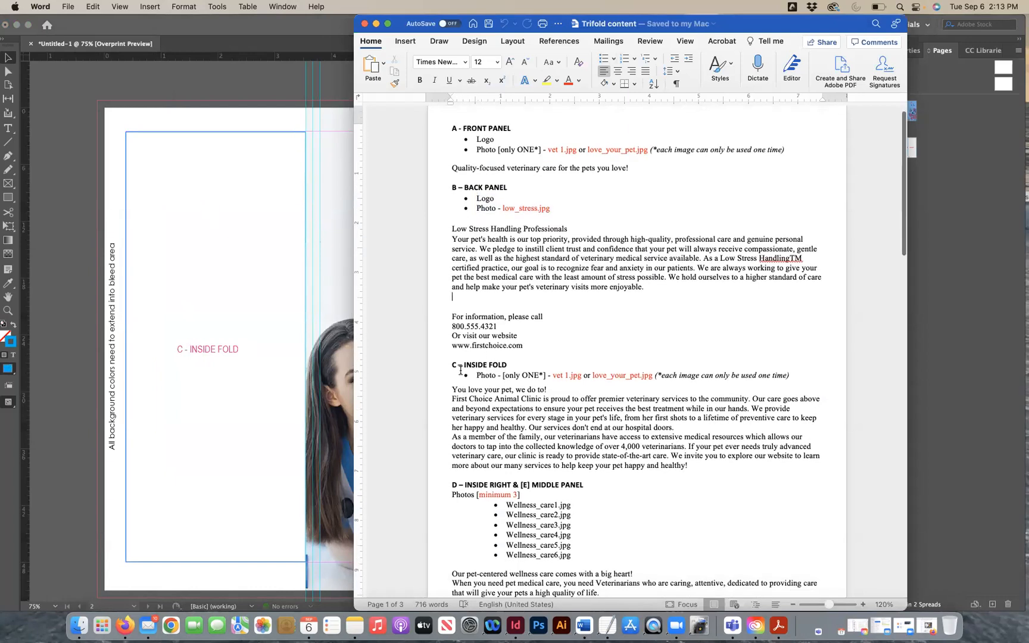
pyautogui.moveTo(465, 365); pyautogui.dragTo(526, 396)
pyautogui.click(503, 241)
pyautogui.moveTo(452, 229); pyautogui.dragTo(664, 288)
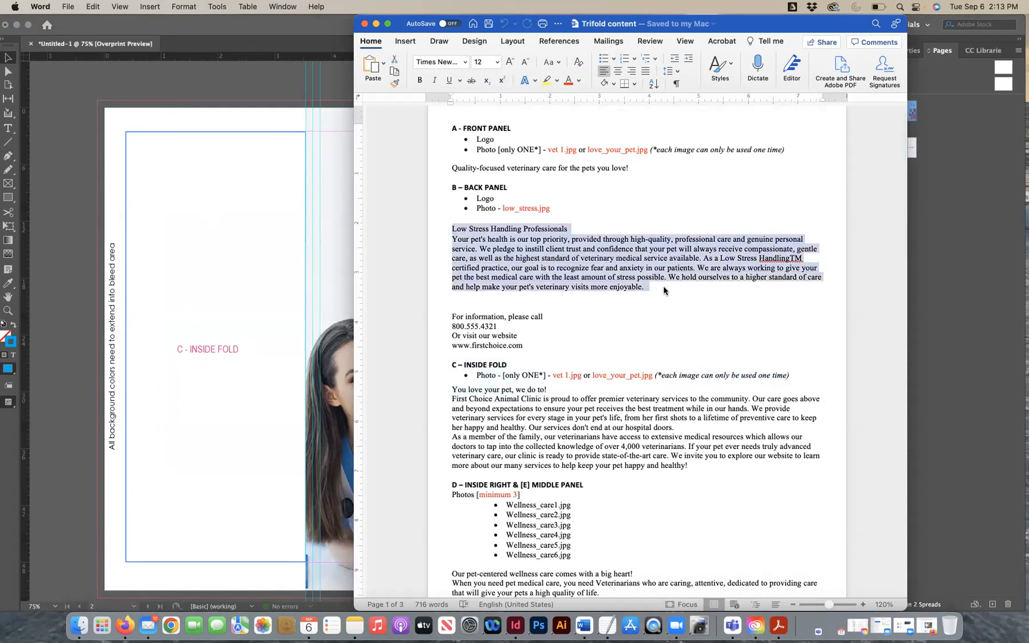
pyautogui.click(278, 317)
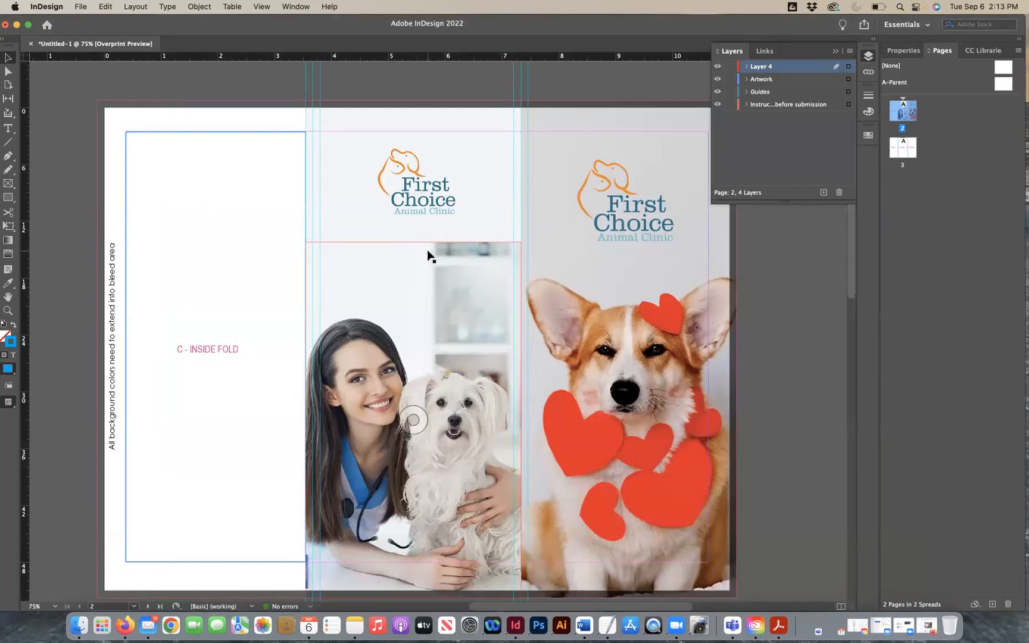
# Crop the back-panel photo lower at its top edge and extend the pale rectangle down to it, sending the rectangle to the back.
pyautogui.moveTo(411, 241); pyautogui.dragTo(417, 311)
pyautogui.click(349, 194)
pyautogui.click(404, 238)
pyautogui.moveTo(413, 242); pyautogui.dragTo(413, 316)
pyautogui.click(200, 7)
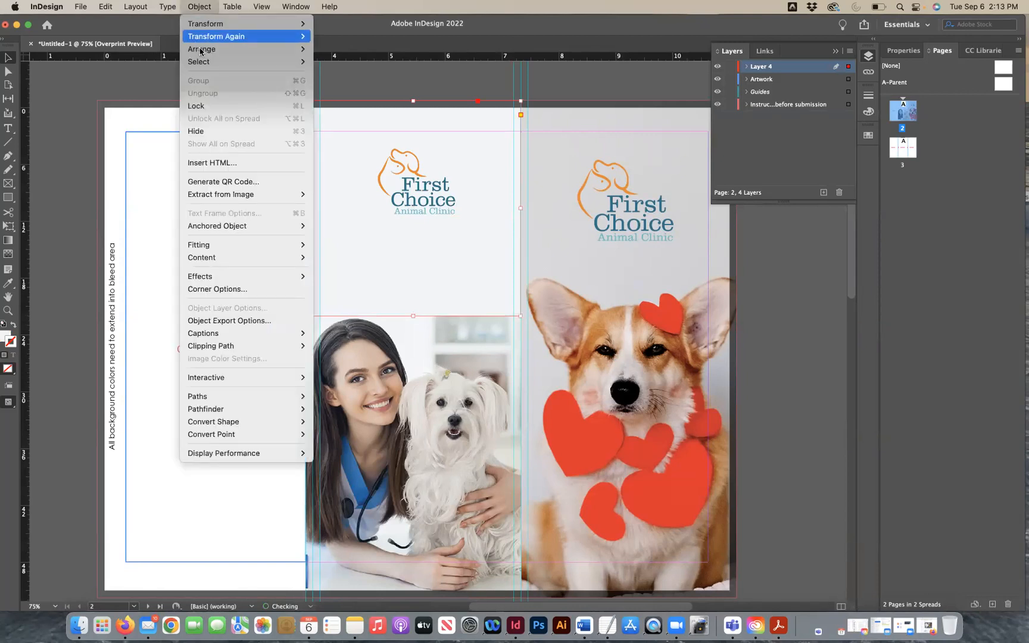
pyautogui.click(342, 85)
pyautogui.click(337, 80)
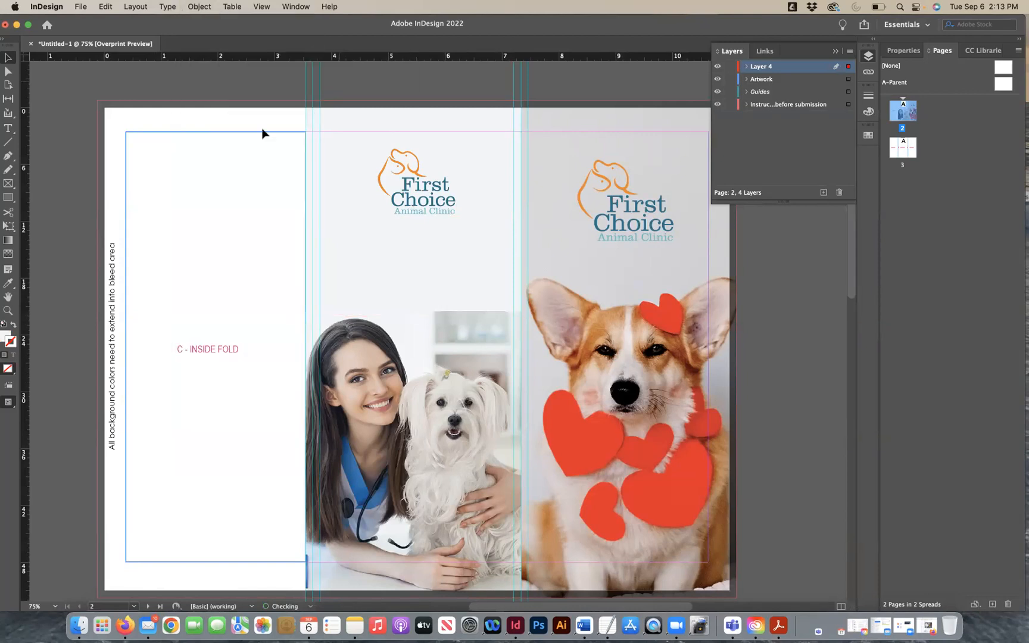
# Create a text frame between the back panel's logo and photo and paste the copied Low Stress Handling Professionals text into it.
pyautogui.click(8, 129)
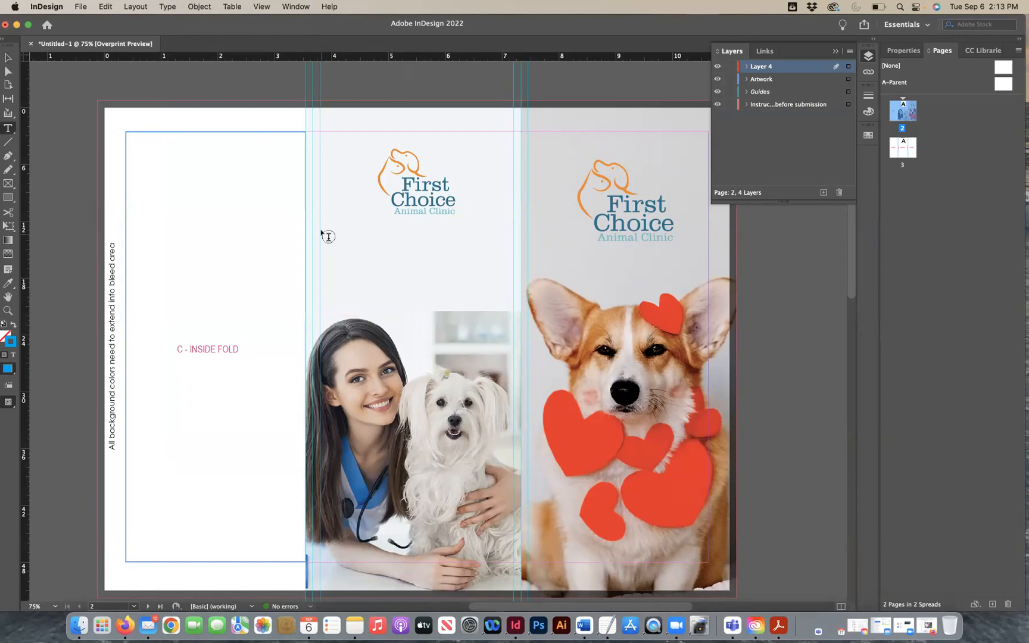
pyautogui.moveTo(319, 227); pyautogui.dragTo(510, 302)
pyautogui.press('super+z')
pyautogui.press('super+v')
# Select all the pasted text and show the Character panel, placing it clear of the artwork below the Layers panel.
pyautogui.press('super+a')
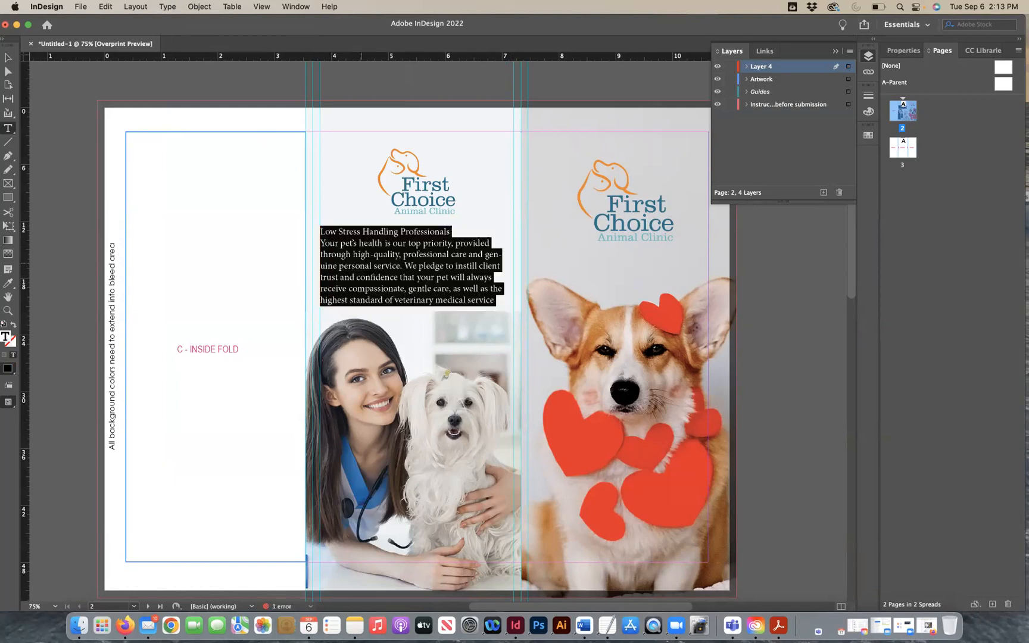
pyautogui.click(290, 7)
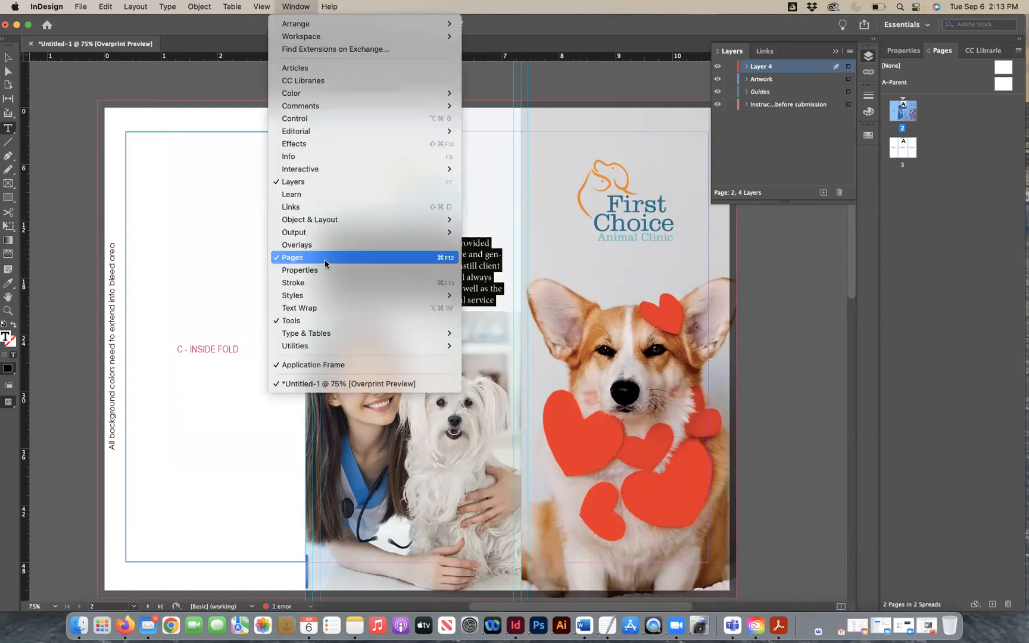
pyautogui.moveTo(317, 337)
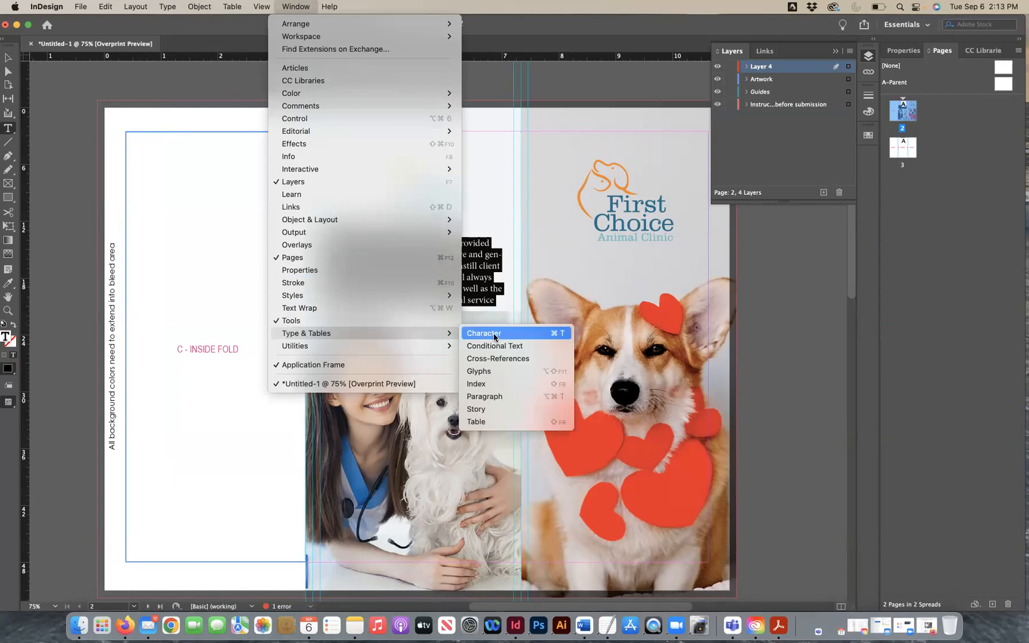
pyautogui.click(491, 334)
pyautogui.moveTo(438, 182); pyautogui.dragTo(795, 219)
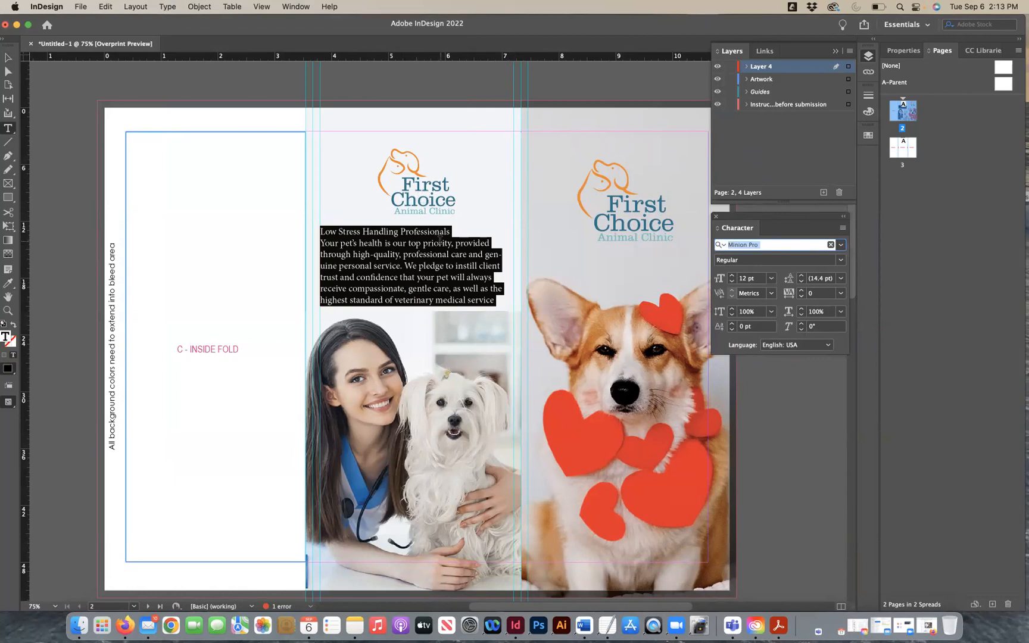
pyautogui.click(841, 245)
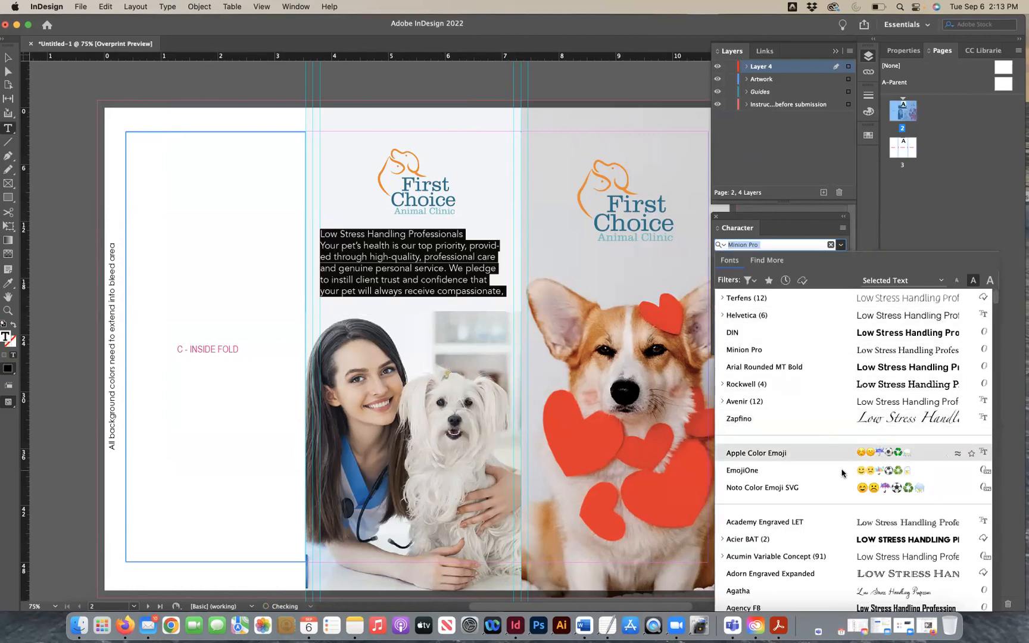
pyautogui.scroll(-3, 842, 473)
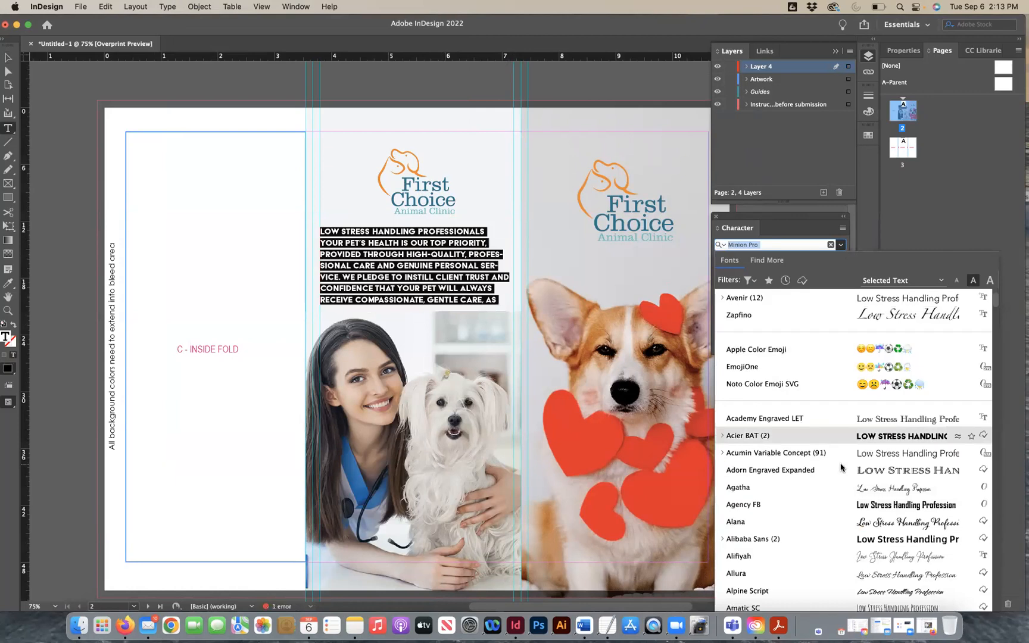
pyautogui.press('Escape')
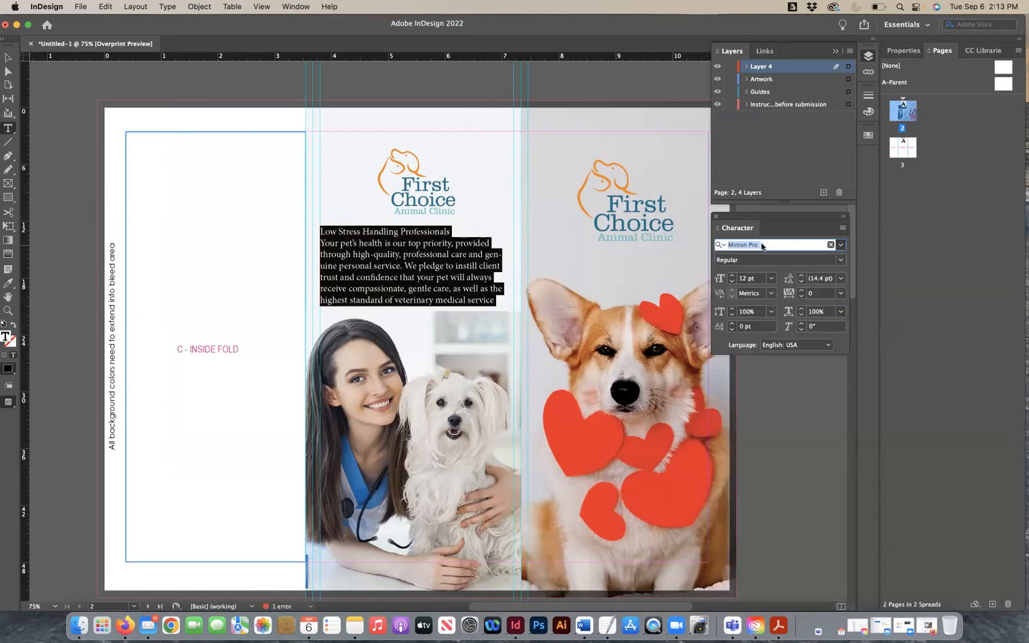
pyautogui.write('Ad')
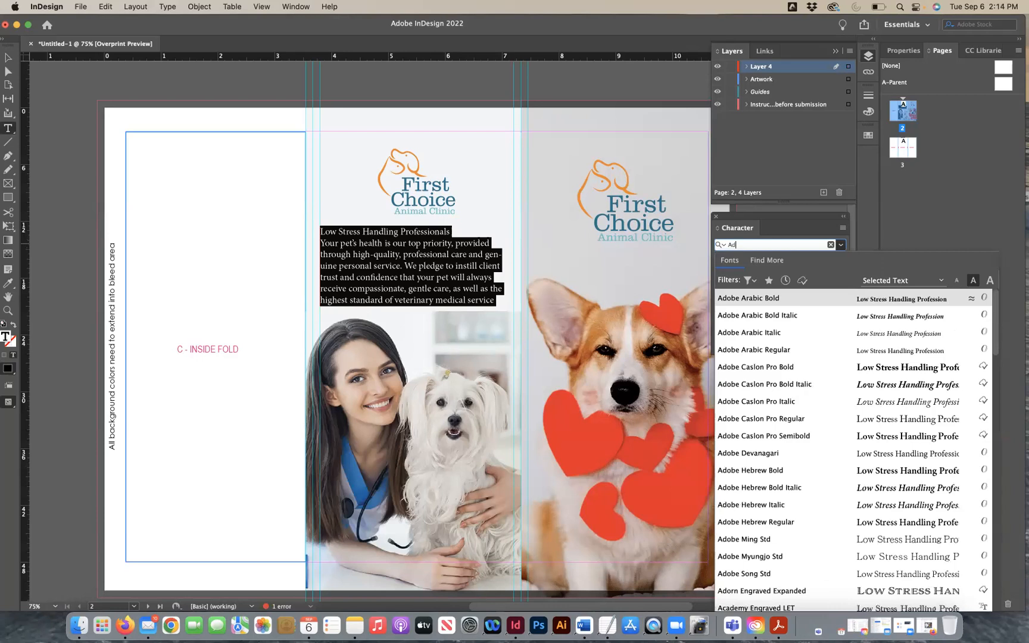
pyautogui.press('BackSpace')
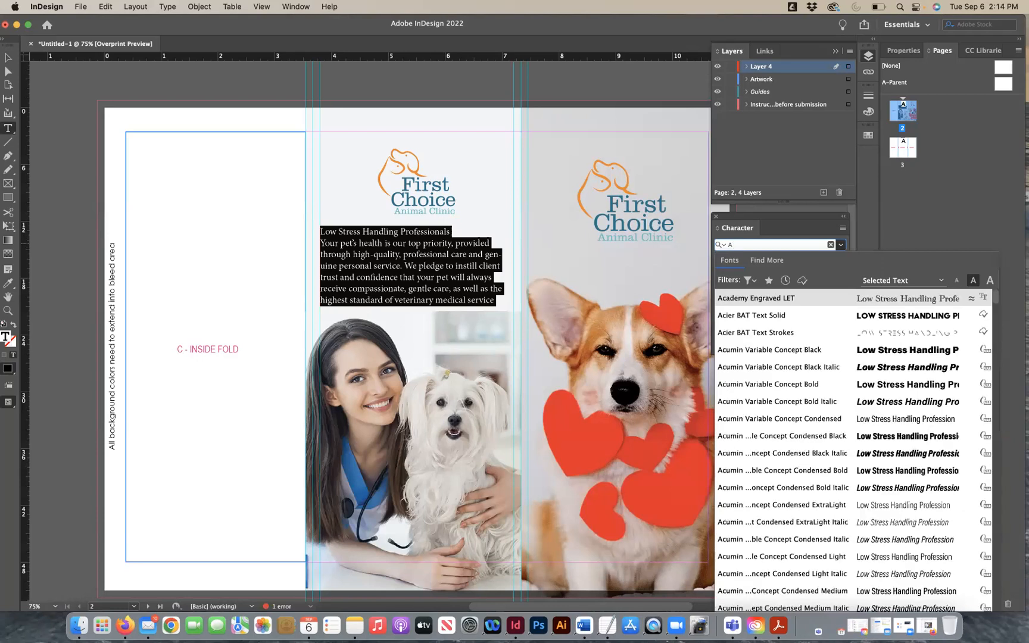
pyautogui.write('g')
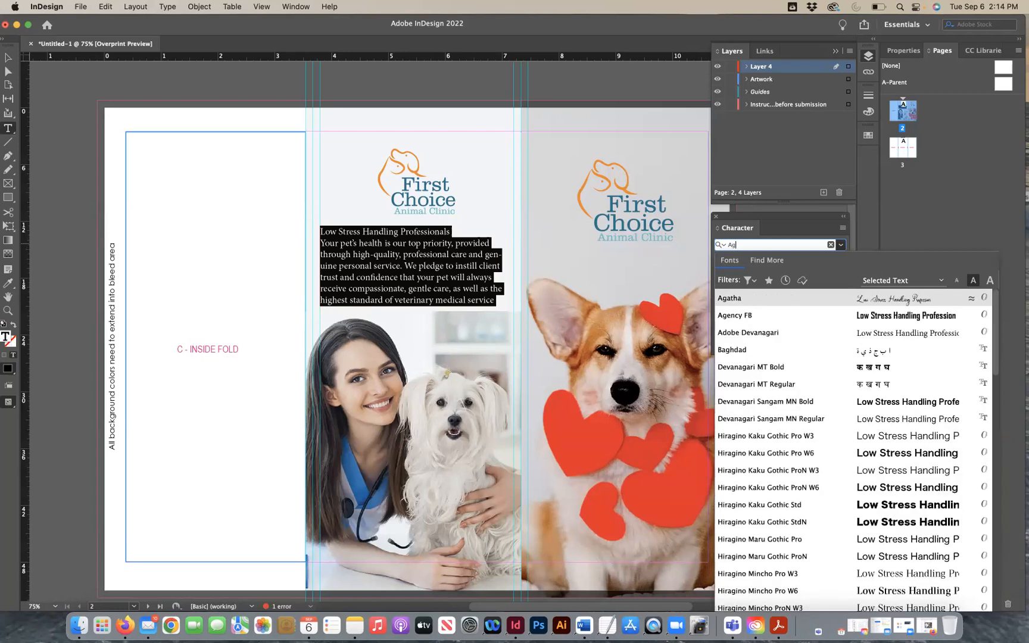
pyautogui.write('a')
pyautogui.press('BackSpace')
pyautogui.press('BackSpace')
pyautogui.press('BackSpace')
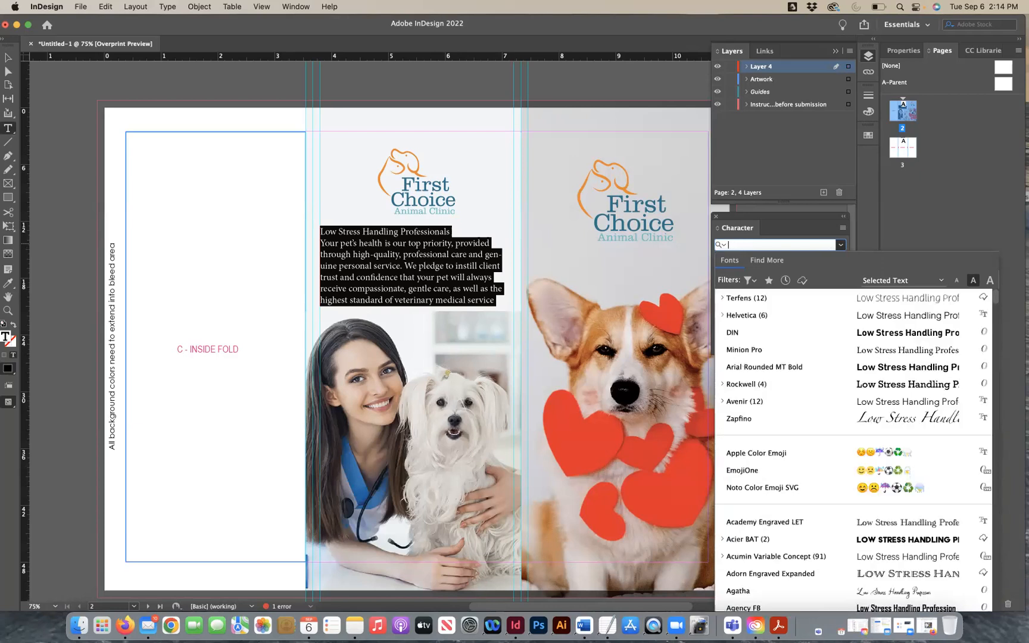
# Search the fonts for "gar" and set the selected back-panel text in EB Garamond 08 Regular.
pyautogui.write('gar')
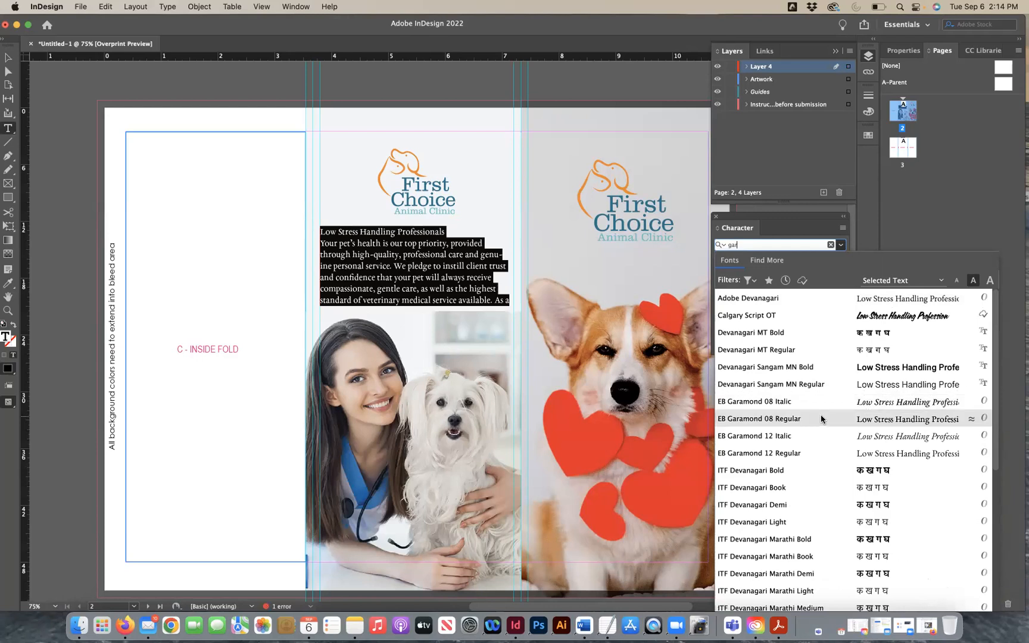
pyautogui.click(821, 418)
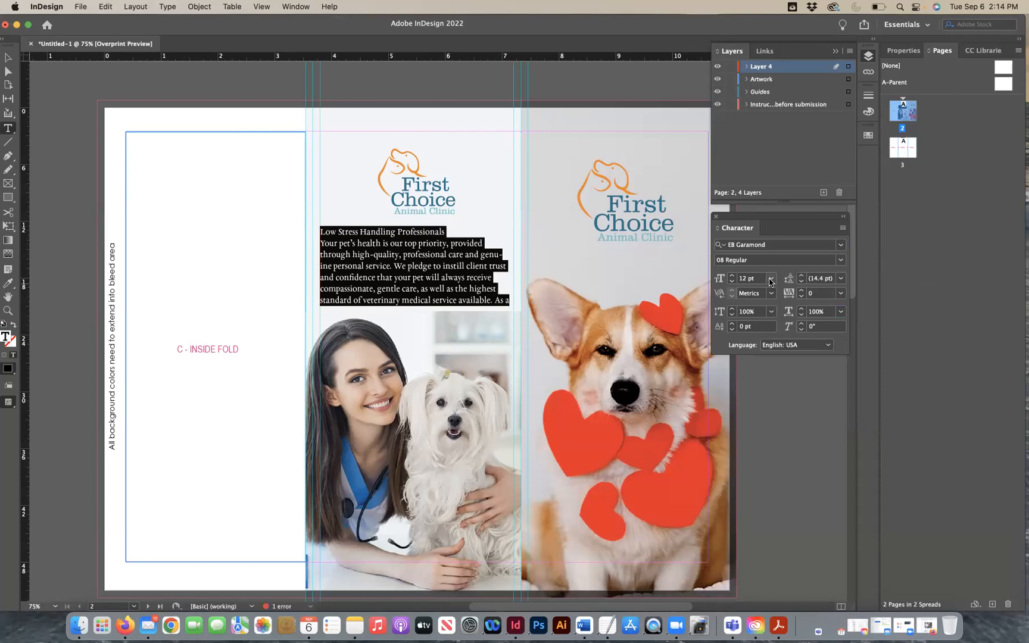
# Show the Paragraph Styles panel and create a new paragraph style named "Body Copy" from the selected back-panel text.
pyautogui.click(296, 7)
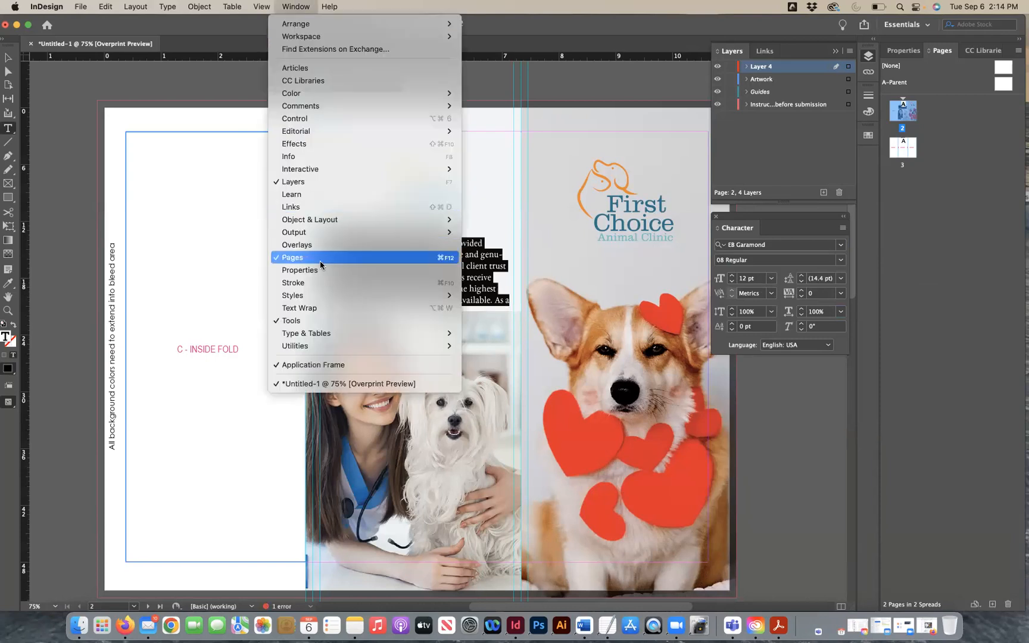
pyautogui.moveTo(320, 294)
pyautogui.click(493, 333)
pyautogui.moveTo(436, 229); pyautogui.dragTo(218, 200)
pyautogui.click(243, 315)
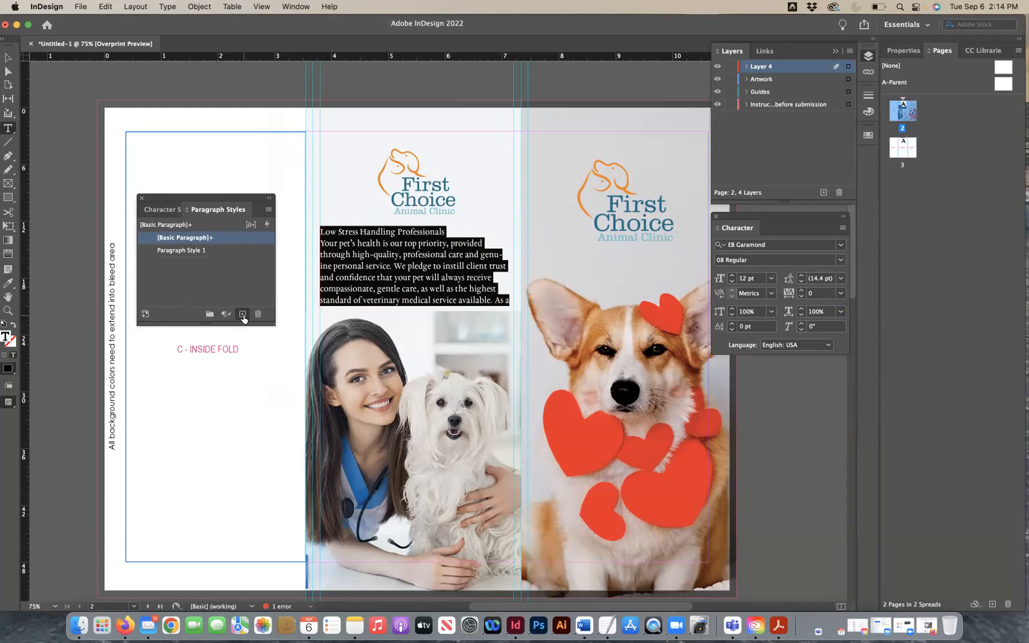
pyautogui.click(196, 252)
pyautogui.doubleClick(196, 251)
pyautogui.write('Body Copy')
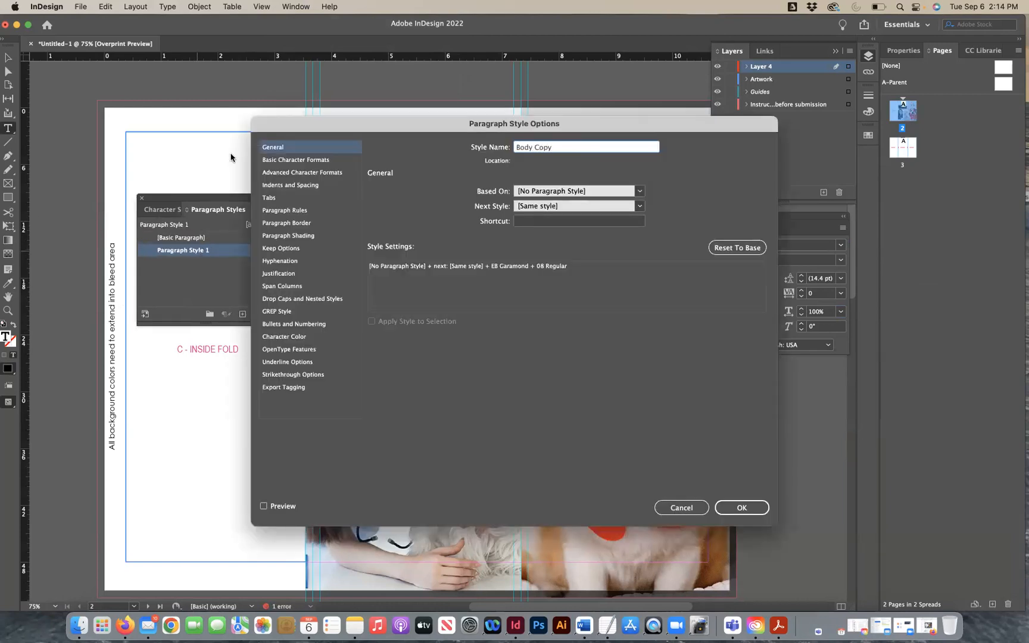
# Give the Body Copy style a 10 pt size and 14 pt leading, and accept the style options.
pyautogui.click(296, 160)
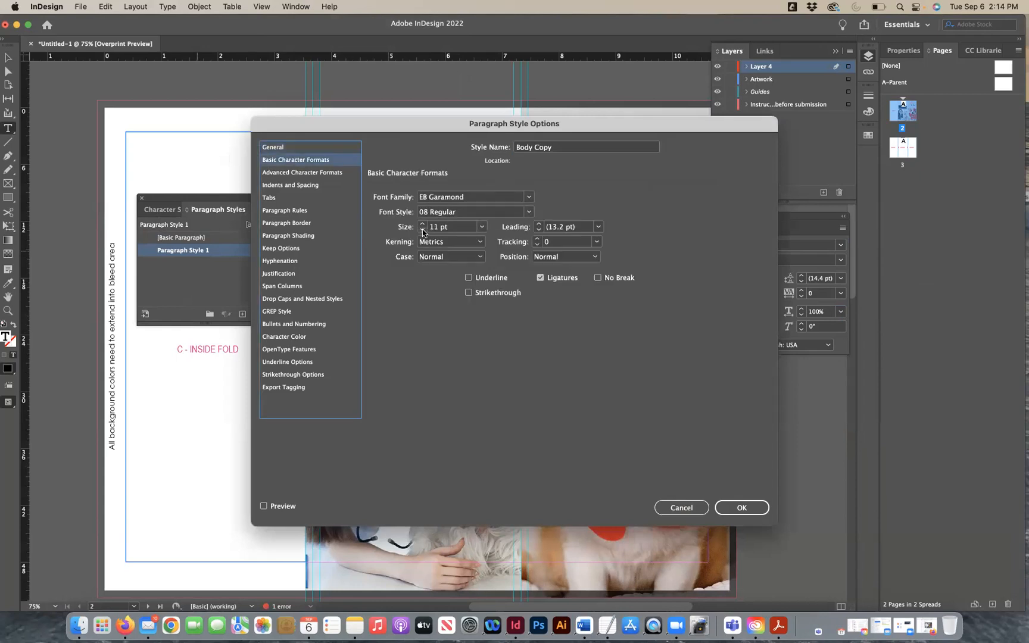
pyautogui.click(599, 227)
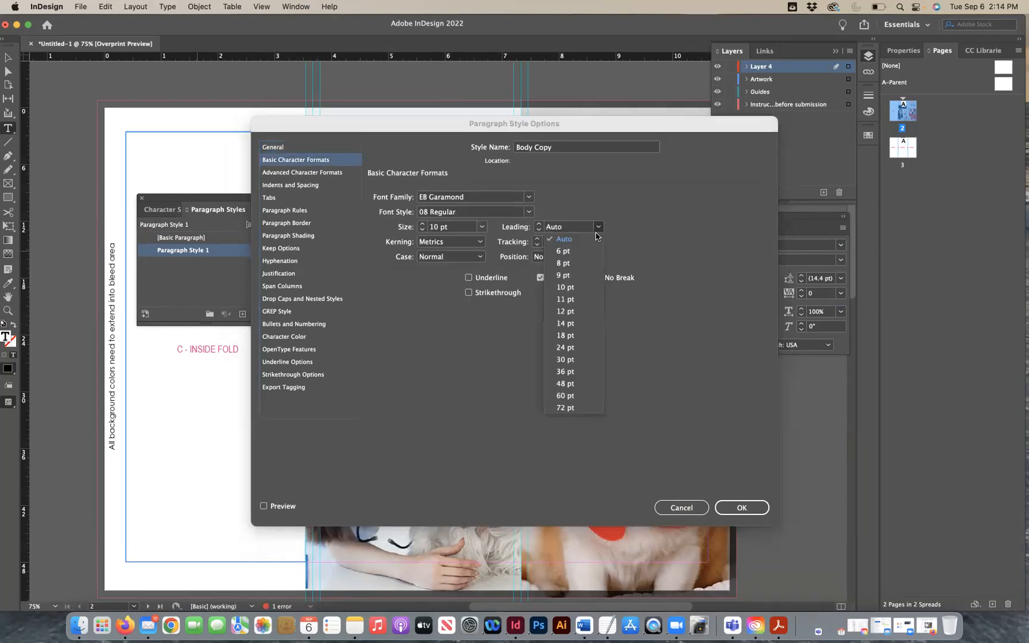
pyautogui.click(569, 322)
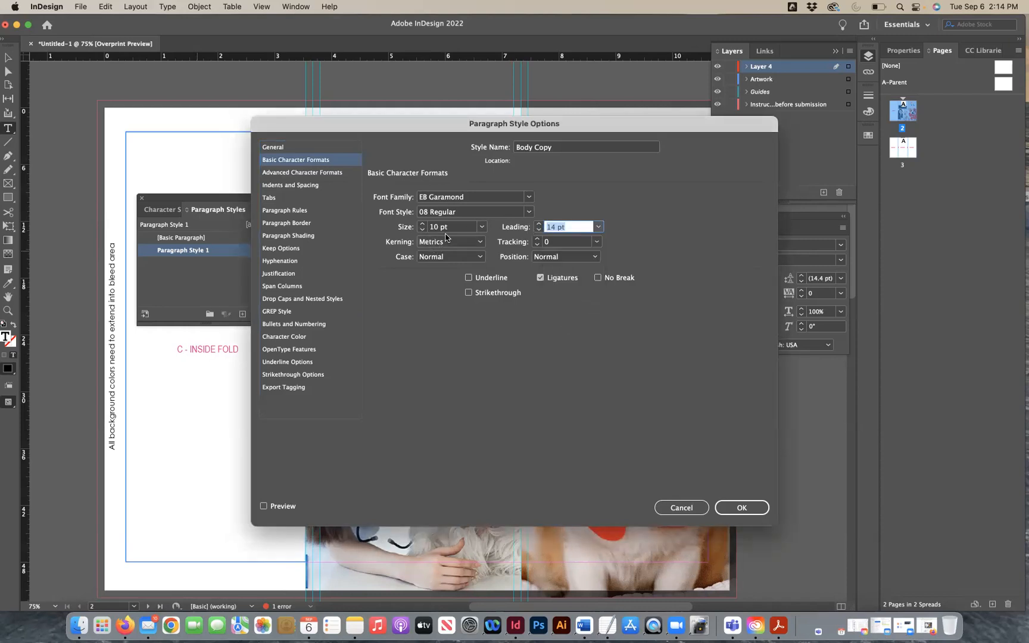
pyautogui.click(569, 227)
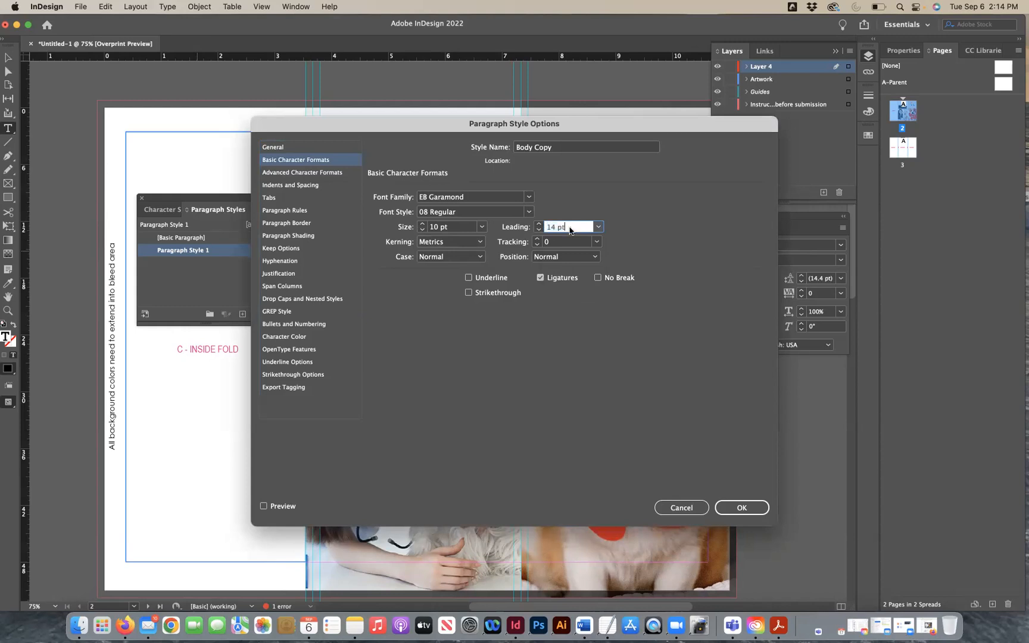
pyautogui.click(480, 201)
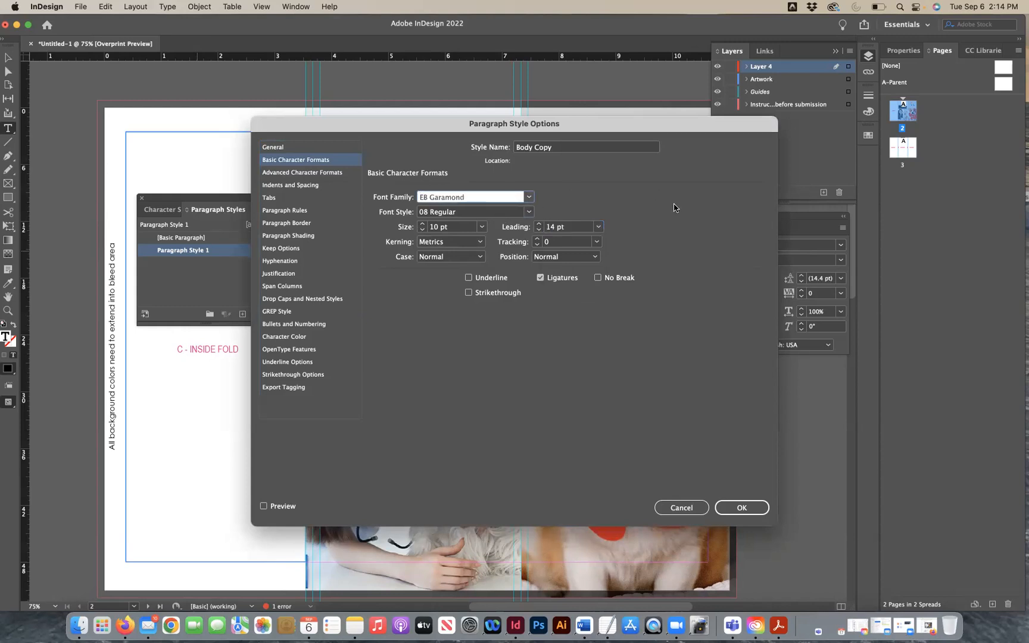
pyautogui.click(738, 506)
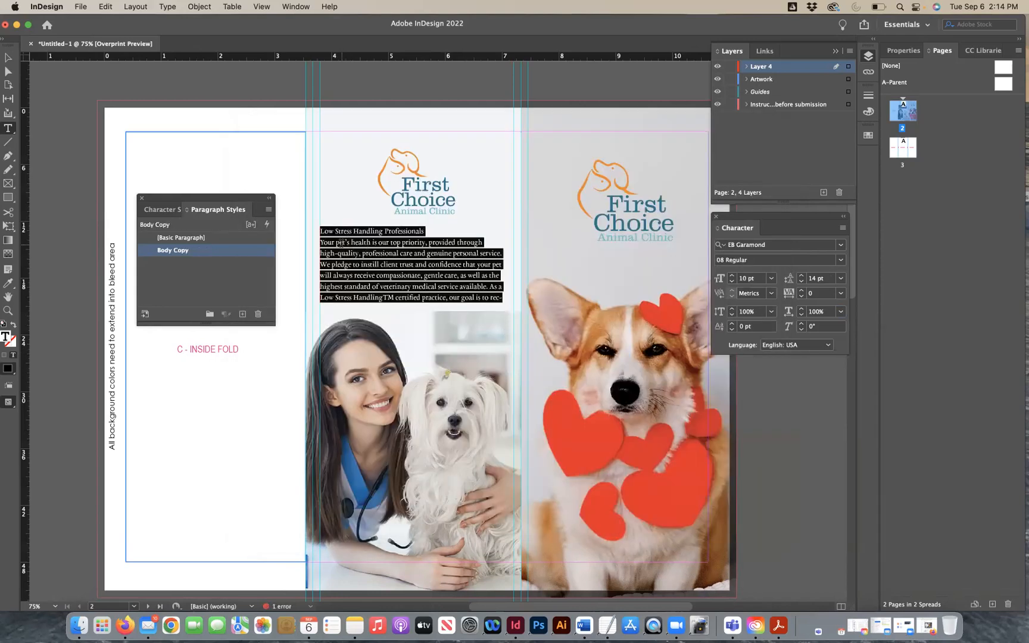
pyautogui.click(381, 270)
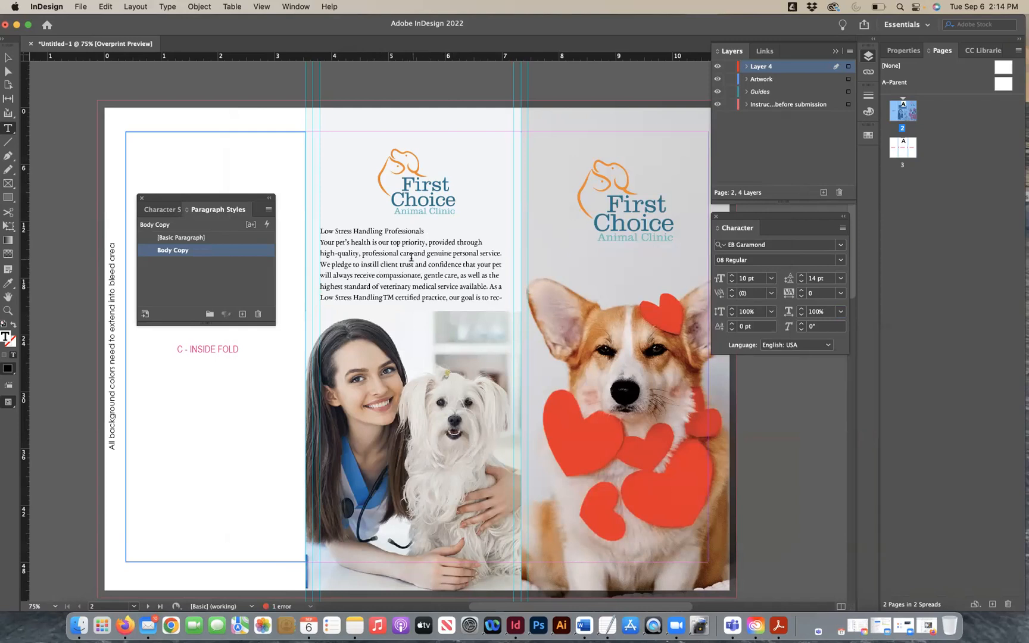
# Separate the Character Styles and Paragraph Styles panels, placing one below the Character panel and the other below the Pages thumbnails.
pyautogui.moveTo(165, 204); pyautogui.dragTo(741, 416)
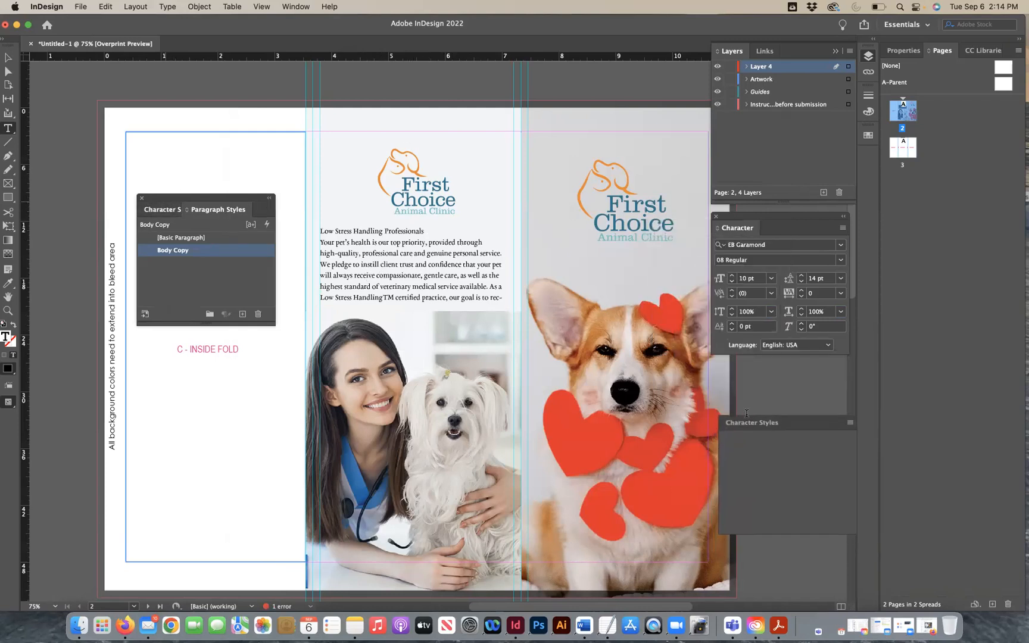
pyautogui.moveTo(151, 203); pyautogui.dragTo(913, 314)
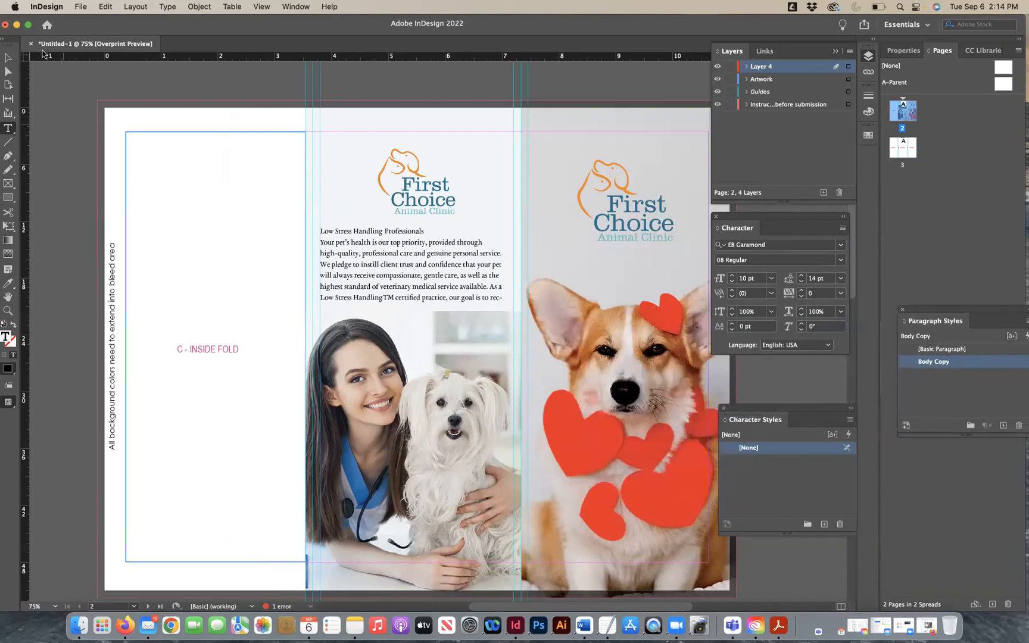
pyautogui.click(6, 58)
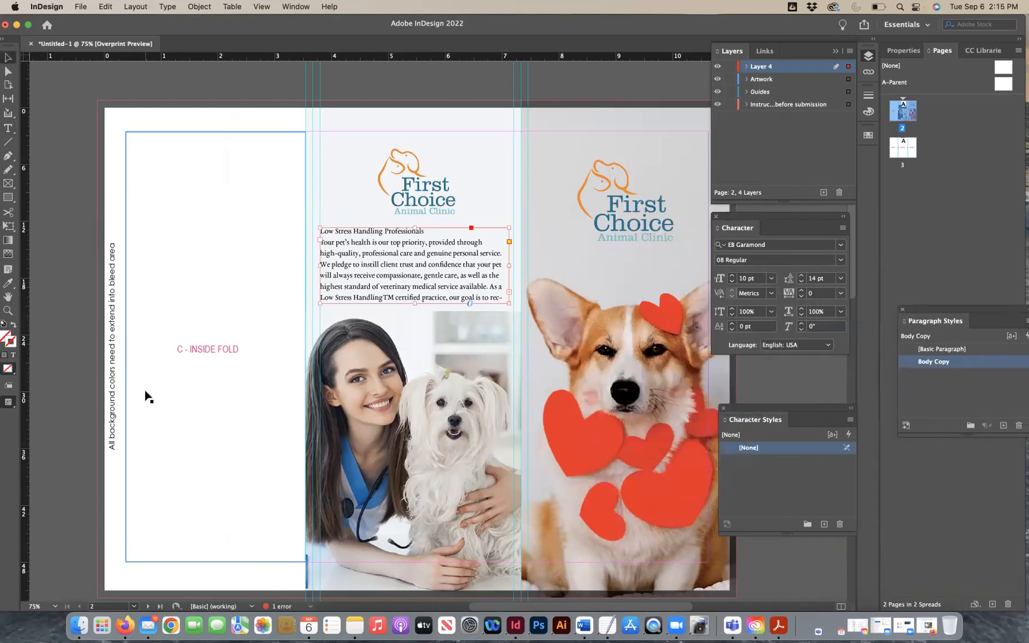
# Switch to Word, select the call-for-information and website lines in the back-panel section, and return to InDesign.
pyautogui.click(586, 627)
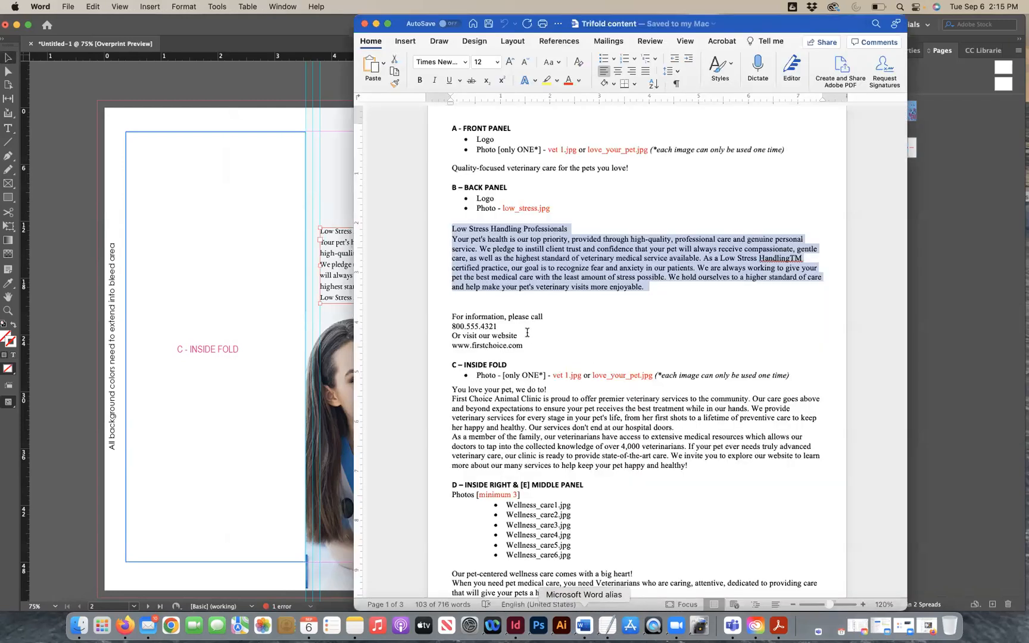
pyautogui.click(509, 324)
pyautogui.scroll(-1, 507, 321)
pyautogui.moveTo(452, 307); pyautogui.dragTo(537, 347)
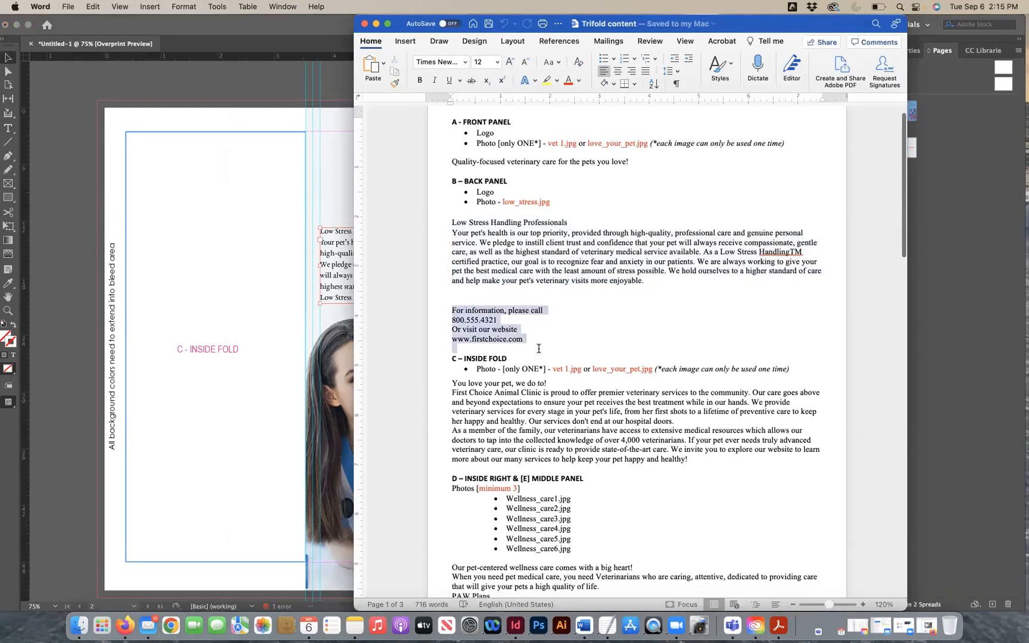
pyautogui.click(161, 271)
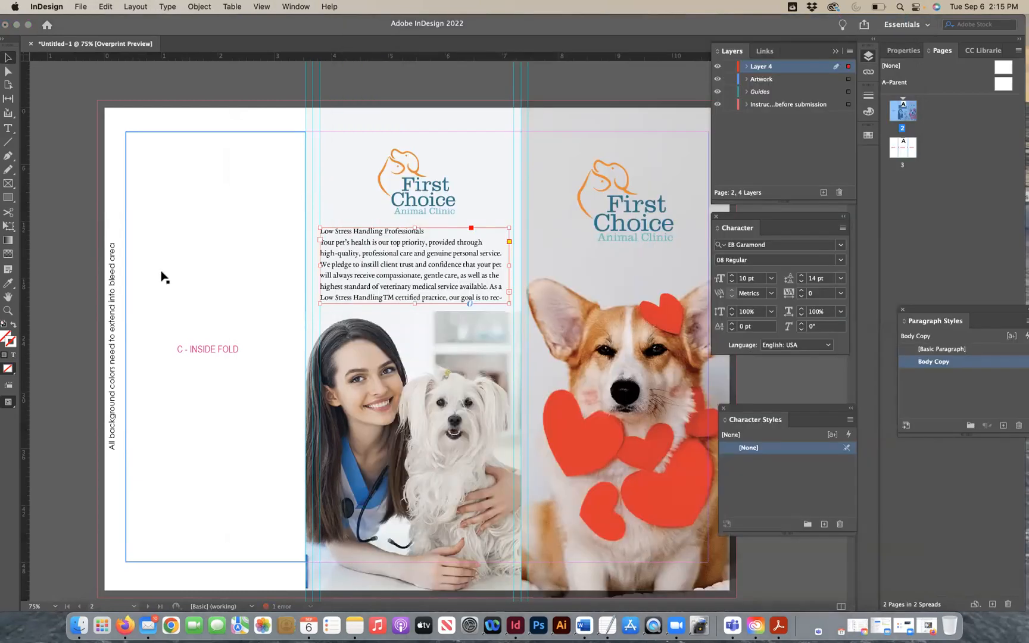
# Move the back-panel photo of the vet and white dog farther down, and refit the image to fill its frame proportionally.
pyautogui.moveTo(407, 364); pyautogui.dragTo(411, 442)
pyautogui.click(200, 6)
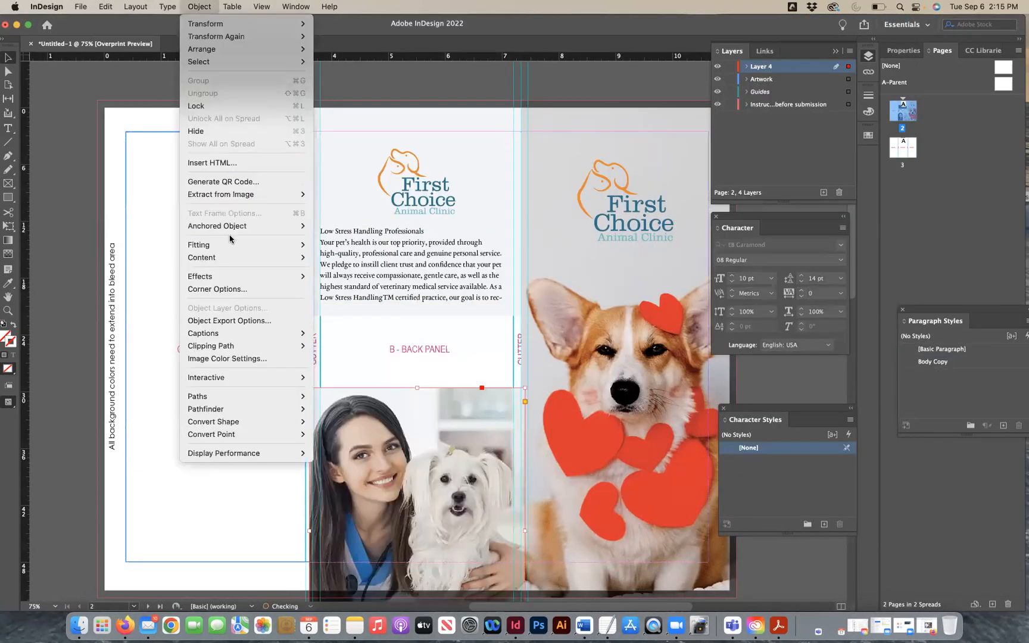
pyautogui.moveTo(250, 245)
pyautogui.click(332, 245)
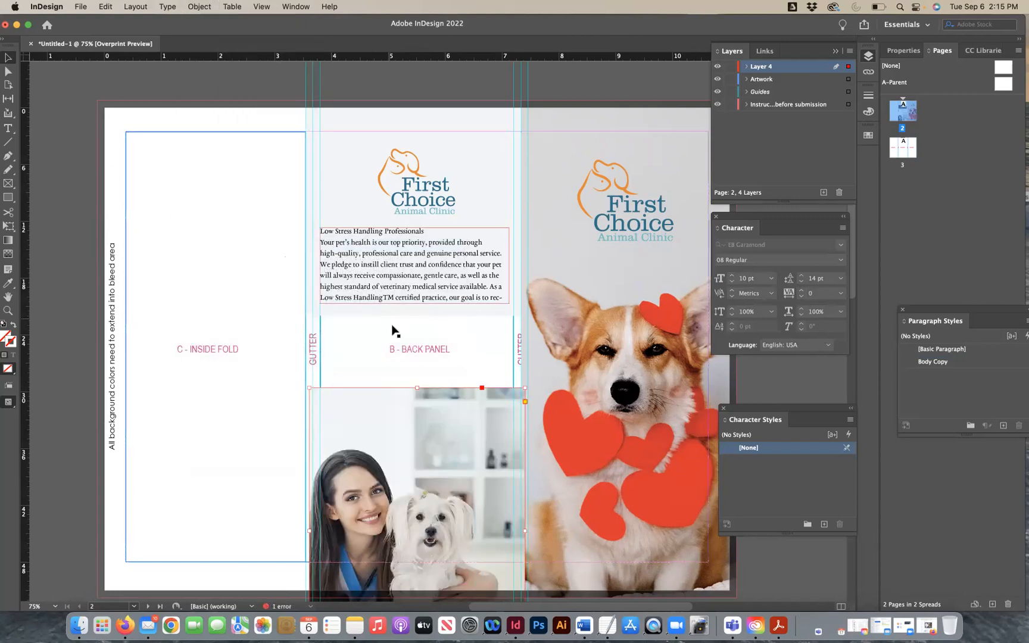
# Nudge the back-panel image upward inside its frame so the vet and dog sit higher, and deselect it.
pyautogui.doubleClick(416, 401)
pyautogui.press('Up')
pyautogui.press('Up')
pyautogui.press('Up')
pyautogui.press('Up')
pyautogui.press('Up')
pyautogui.press('Up')
pyautogui.press('Up')
pyautogui.press('Up')
pyautogui.press('Up')
pyautogui.press('Up')
pyautogui.press('Up')
pyautogui.press('Up')
pyautogui.press('Up')
pyautogui.press('Up')
pyautogui.press('Up')
pyautogui.press('Up')
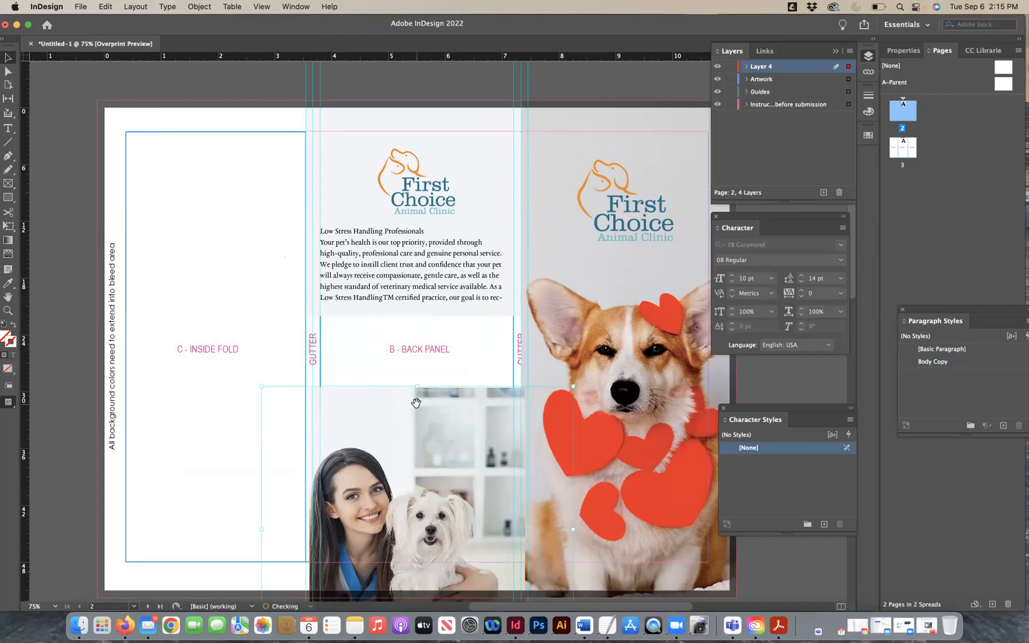
pyautogui.press('Up')
pyautogui.press('Up')
pyautogui.press('Up')
pyautogui.press('Up')
pyautogui.press('Up')
pyautogui.press('Up')
pyautogui.press('Up')
pyautogui.press('Up')
pyautogui.press('Up')
pyautogui.press('Up')
pyautogui.press('Up')
pyautogui.press('Up')
pyautogui.press('Up')
pyautogui.press('Up')
pyautogui.press('Up')
pyautogui.press('Up')
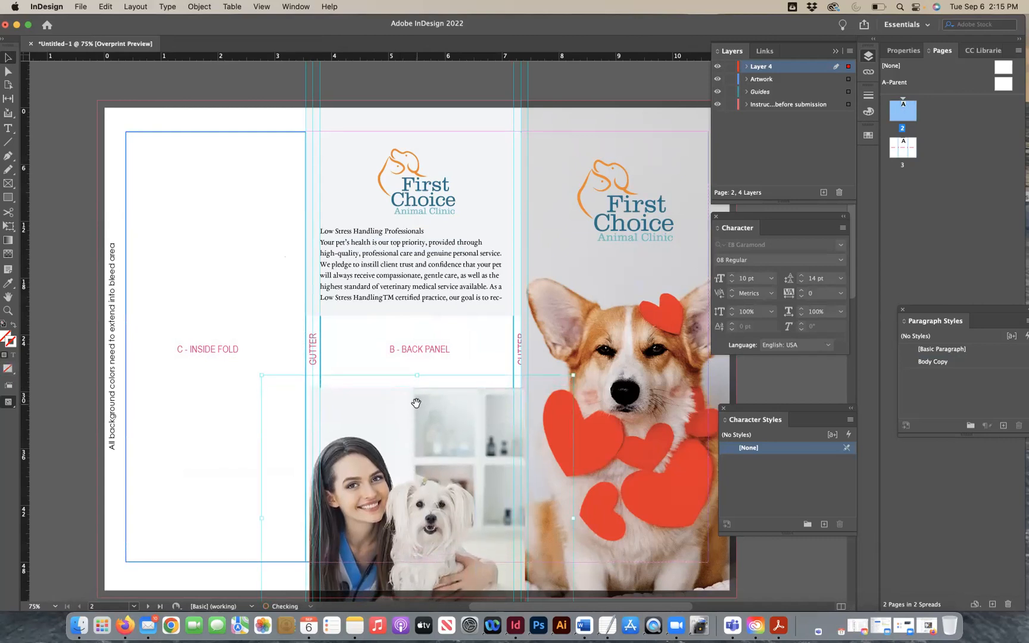
pyautogui.press('Up')
pyautogui.press('Up')
pyautogui.press('Up')
pyautogui.press('Up')
pyautogui.press('Up')
pyautogui.press('Up')
pyautogui.press('Up')
pyautogui.press('Up')
pyautogui.press('Up')
pyautogui.press('Up')
pyautogui.press('Up')
pyautogui.press('Up')
pyautogui.press('Up')
pyautogui.press('Up')
pyautogui.press('Up')
pyautogui.press('Up')
pyautogui.press('Up')
pyautogui.press('Up')
pyautogui.press('Up')
pyautogui.press('Up')
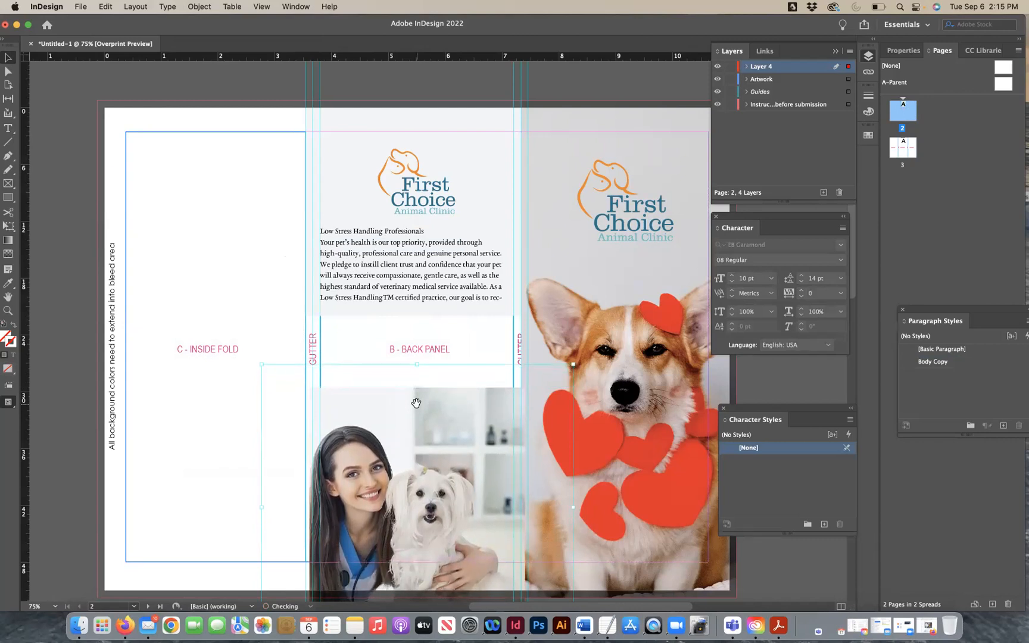
pyautogui.press('Up')
pyautogui.press('Up')
pyautogui.press('Up')
pyautogui.press('Up')
pyautogui.press('Up')
pyautogui.press('Up')
pyautogui.press('Up')
pyautogui.press('Up')
pyautogui.press('Up')
pyautogui.press('Up')
pyautogui.press('Up')
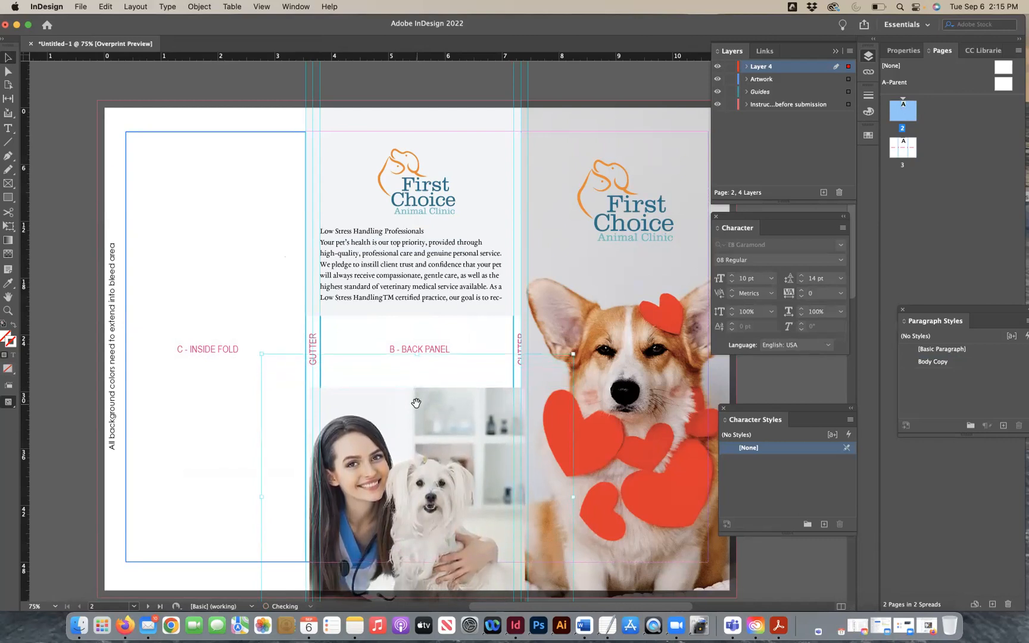
pyautogui.click(79, 318)
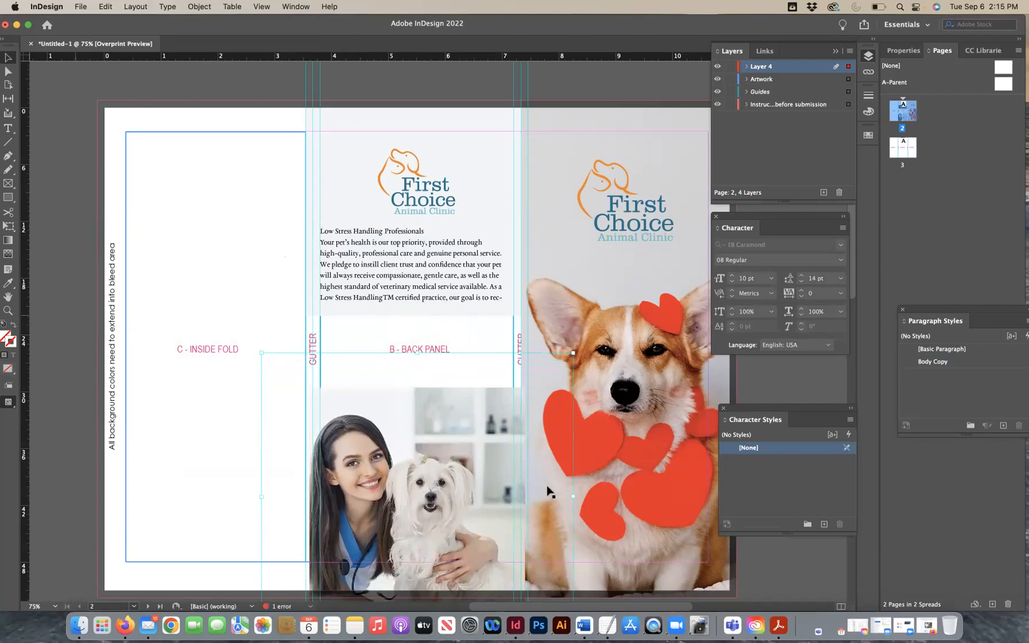
# Trim both sides of the back-panel photo frame to the middle guides of the two gutters.
pyautogui.click(521, 478)
pyautogui.moveTo(524, 531); pyautogui.dragTo(520, 529)
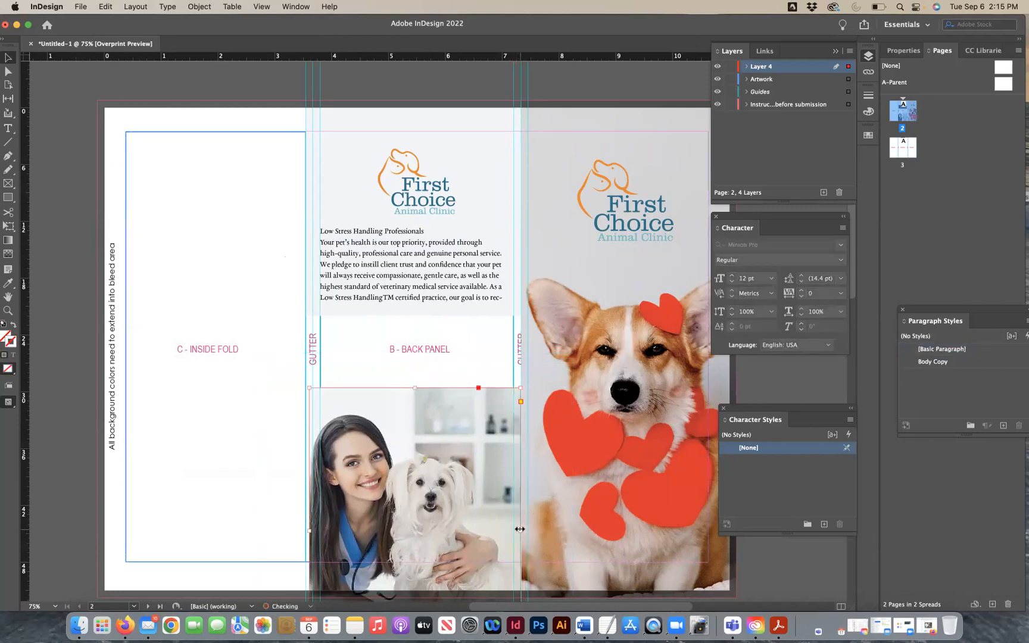
pyautogui.moveTo(309, 529); pyautogui.dragTo(313, 530)
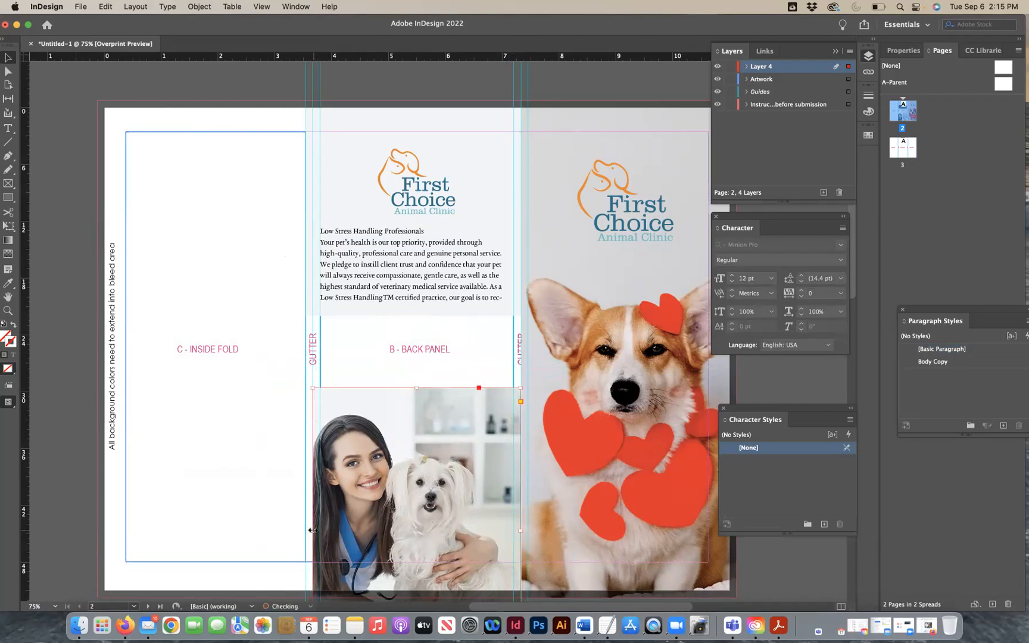
# Refit the image to fill the trimmed frame proportionally and nudge it upward within the frame so more of the vet and dog shows.
pyautogui.click(199, 7)
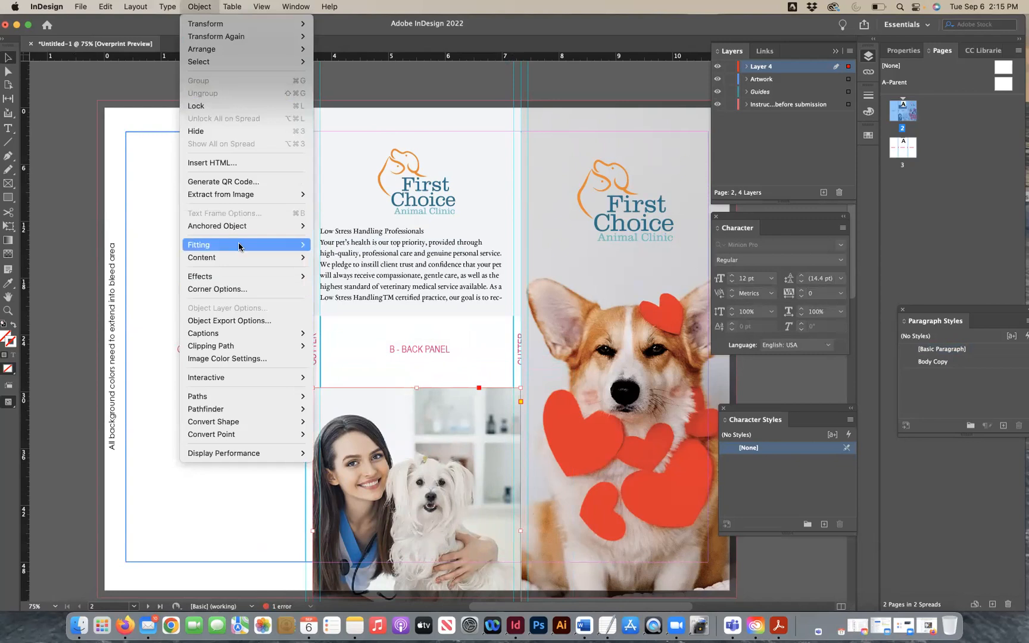
pyautogui.click(325, 247)
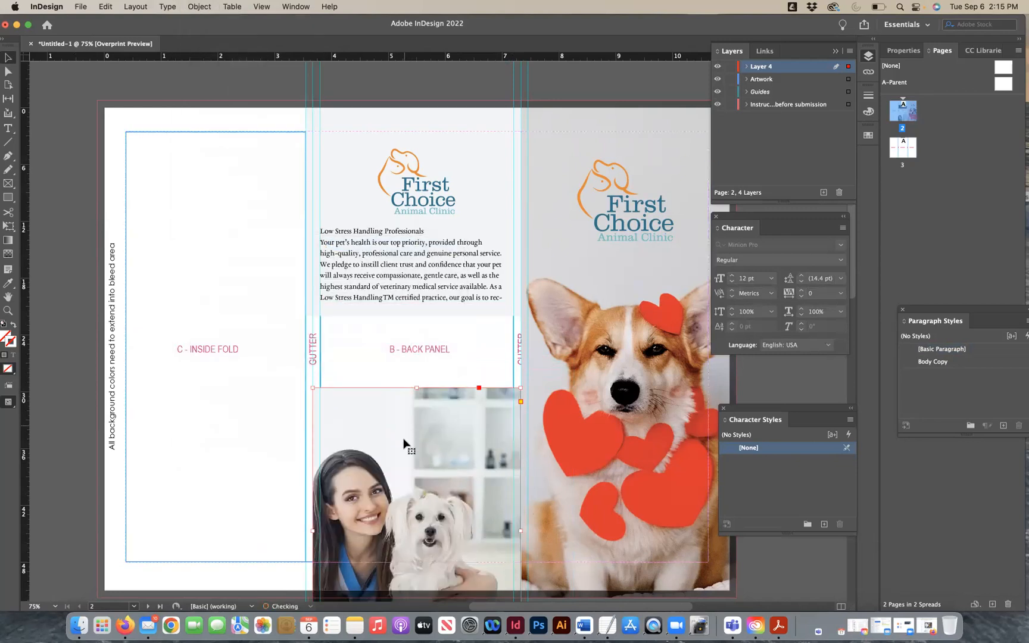
pyautogui.press('Up')
pyautogui.press('Up')
pyautogui.press('Up')
pyautogui.press('Up')
pyautogui.press('Up')
pyautogui.press('Up')
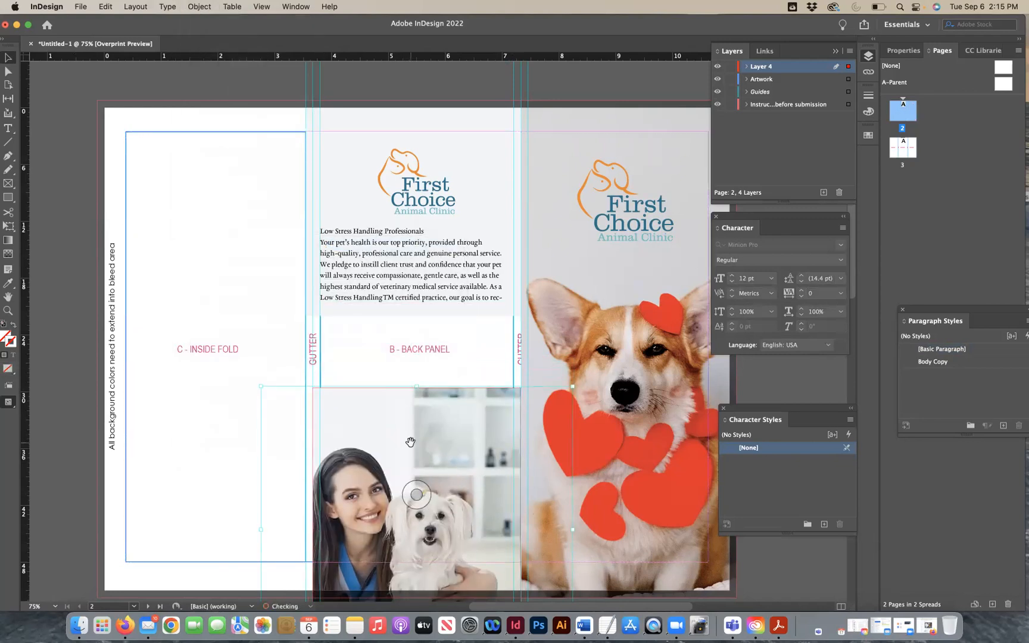
pyautogui.press('Up')
pyautogui.press('Up')
pyautogui.press('Up')
pyautogui.press('Up')
pyautogui.press('Up')
pyautogui.press('Up')
pyautogui.press('Up')
pyautogui.press('Up')
pyautogui.press('Up')
pyautogui.press('Up')
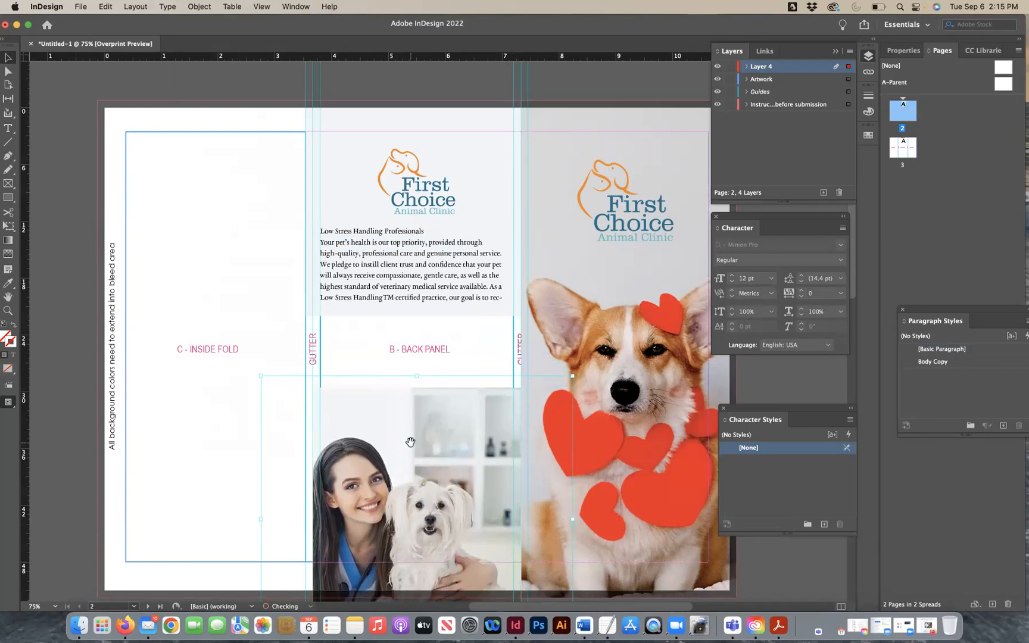
pyautogui.press('Up')
pyautogui.press('Up')
pyautogui.press('Up')
pyautogui.press('Up')
pyautogui.press('Up')
pyautogui.press('Up')
pyautogui.press('Up')
pyautogui.press('Up')
pyautogui.press('Up')
pyautogui.press('Up')
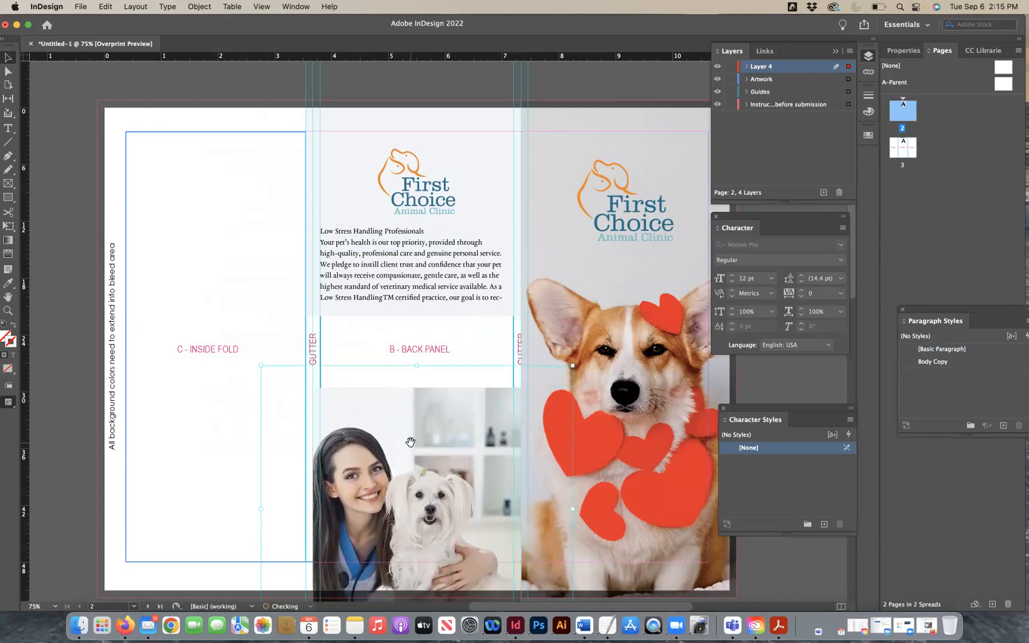
pyautogui.press('Up')
pyautogui.press('Up')
pyautogui.press('Up')
pyautogui.press('Up')
pyautogui.press('Up')
pyautogui.press('Up')
pyautogui.press('Up')
pyautogui.press('Up')
pyautogui.press('Up')
pyautogui.press('Up')
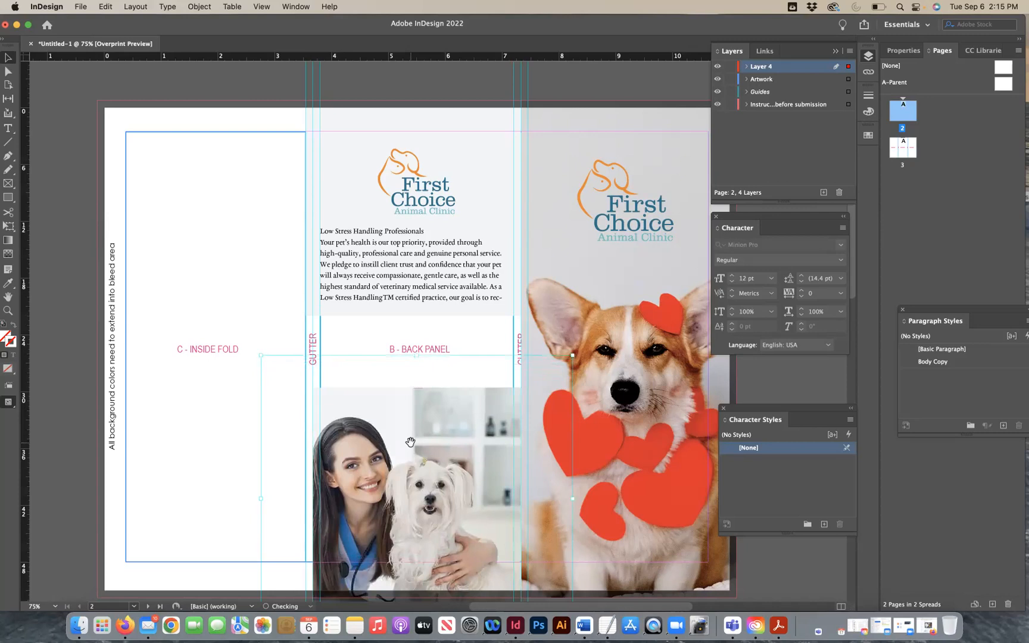
pyautogui.press('Up')
pyautogui.press('Up')
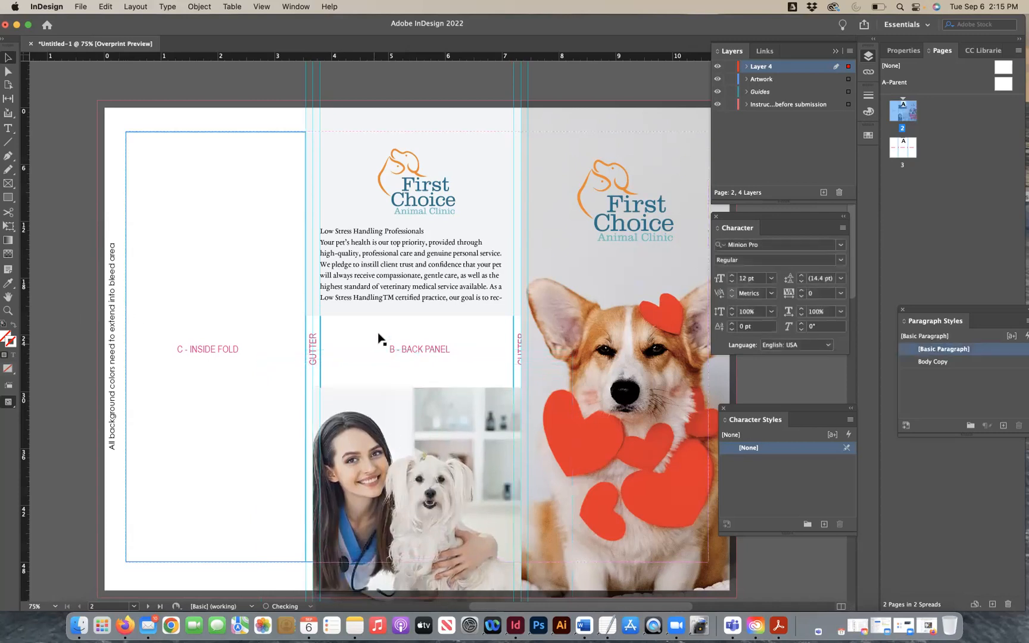
# Extend the back panel's pale background rectangle down to the photo's top edge and deselect it.
pyautogui.click(338, 160)
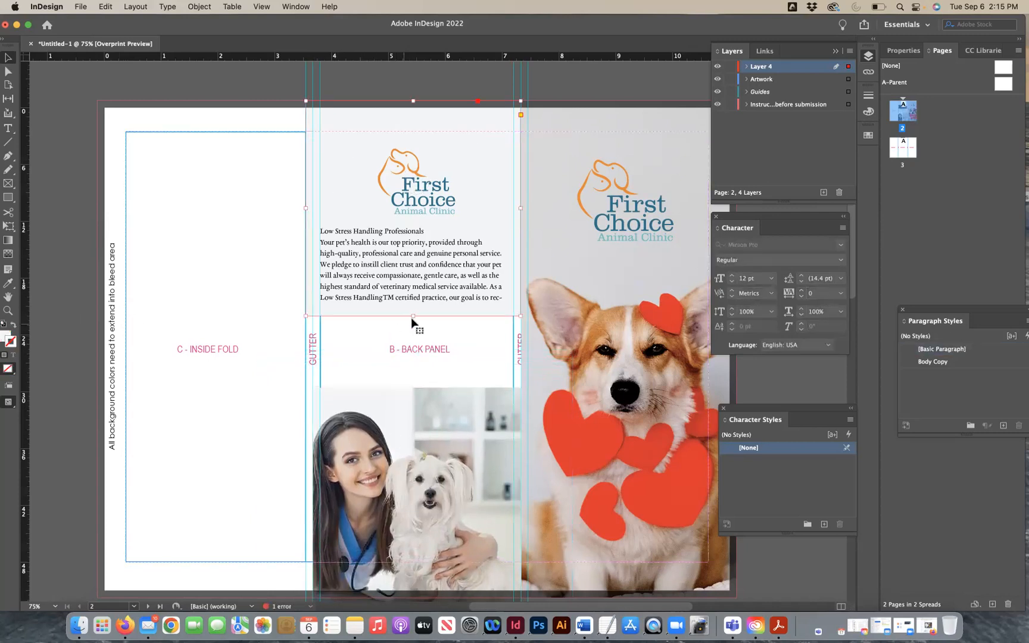
pyautogui.moveTo(412, 316); pyautogui.dragTo(413, 391)
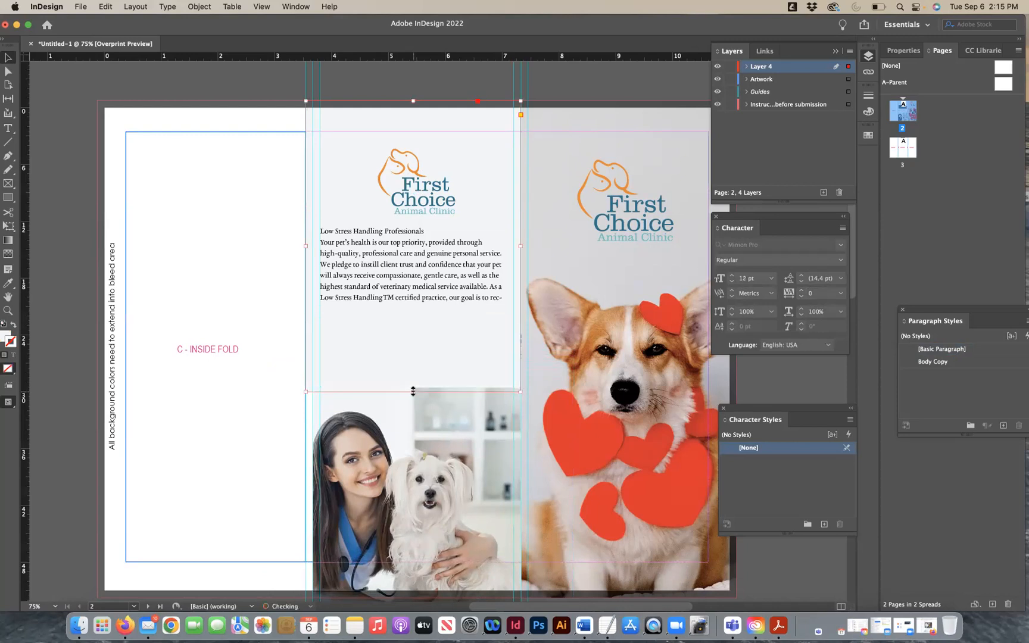
pyautogui.click(73, 268)
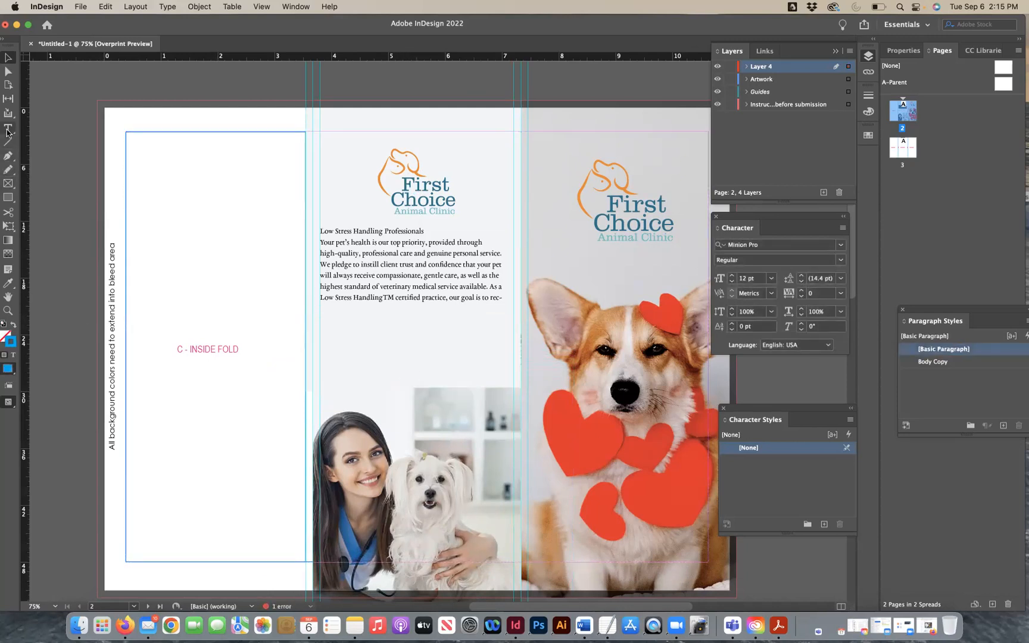
# Extend the back-panel body text frame down to just above the photo so the overset copy fits.
pyautogui.click(342, 247)
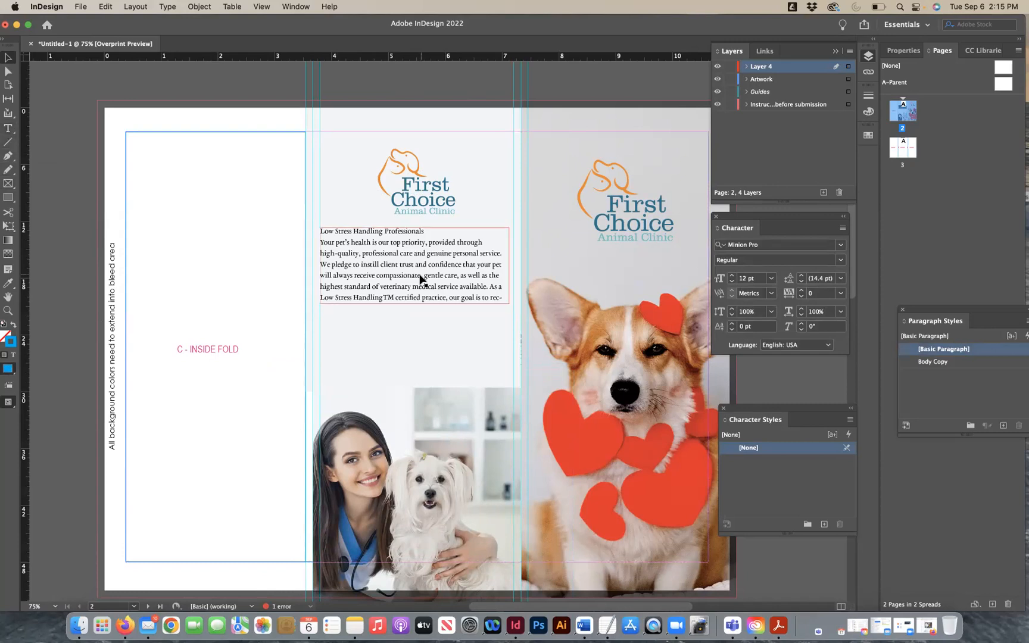
pyautogui.moveTo(414, 302); pyautogui.dragTo(415, 381)
pyautogui.press('\\')
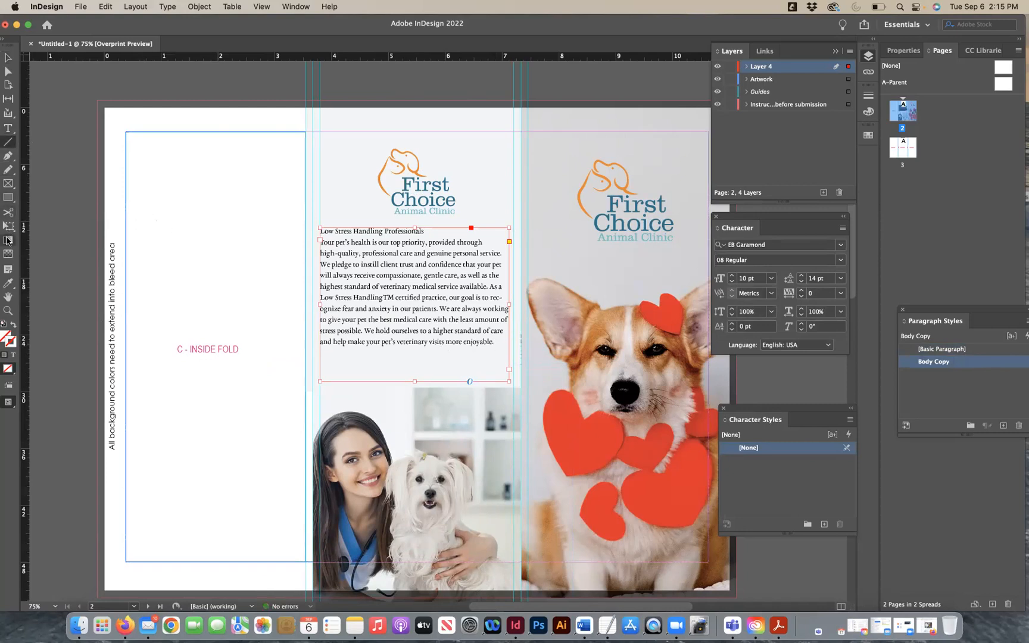
# Add the contact lines "For information, please call", the phone number, "Or visit our website" and the web address below the body copy, separated by a blank line.
pyautogui.click(9, 128)
pyautogui.click(502, 343)
pyautogui.press('Return')
pyautogui.write('For information, please call 800.555.4321 Or visit our website')
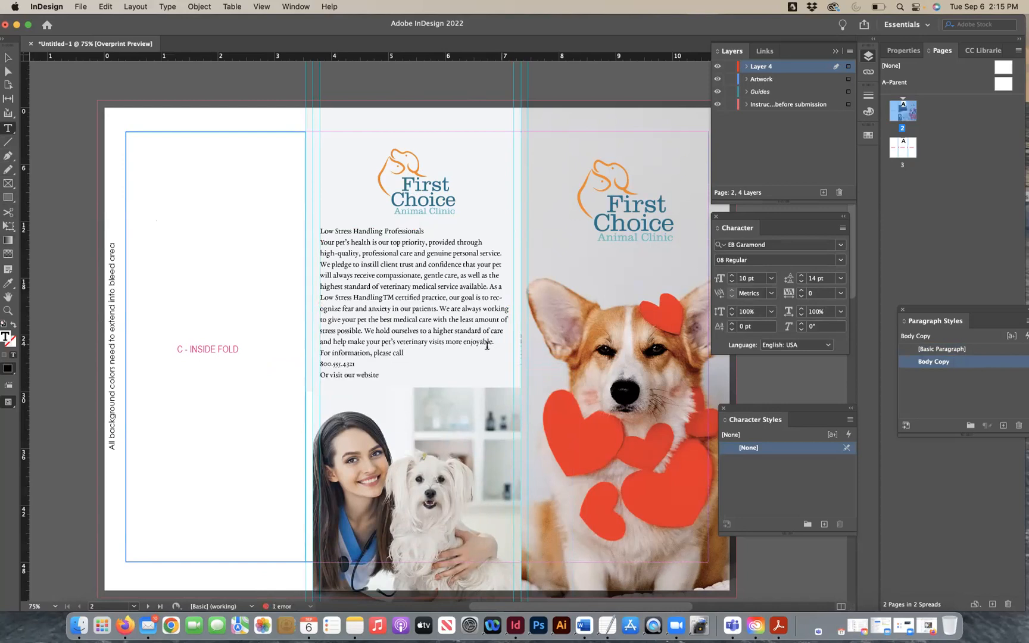
pyautogui.click(500, 340)
pyautogui.press('Return')
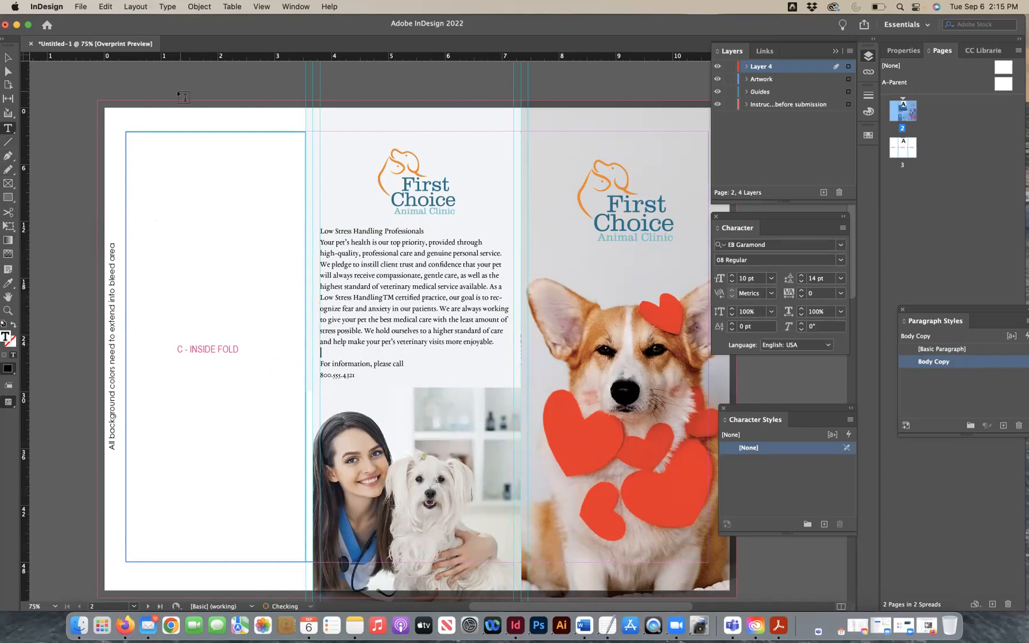
# Lengthen the back-panel text frame over the top of the photo so all the contact lines fit.
pyautogui.click(8, 60)
pyautogui.click(429, 324)
pyautogui.moveTo(414, 381); pyautogui.dragTo(413, 427)
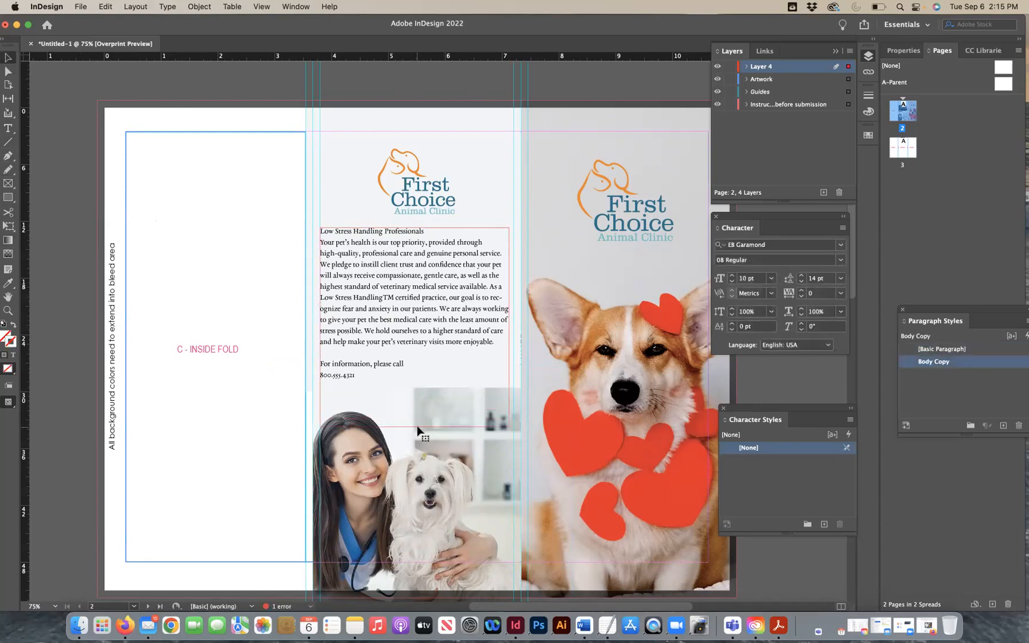
# Trim the left edge of the back panel's pale background rectangle to the middle guide of the gutter.
pyautogui.click(316, 420)
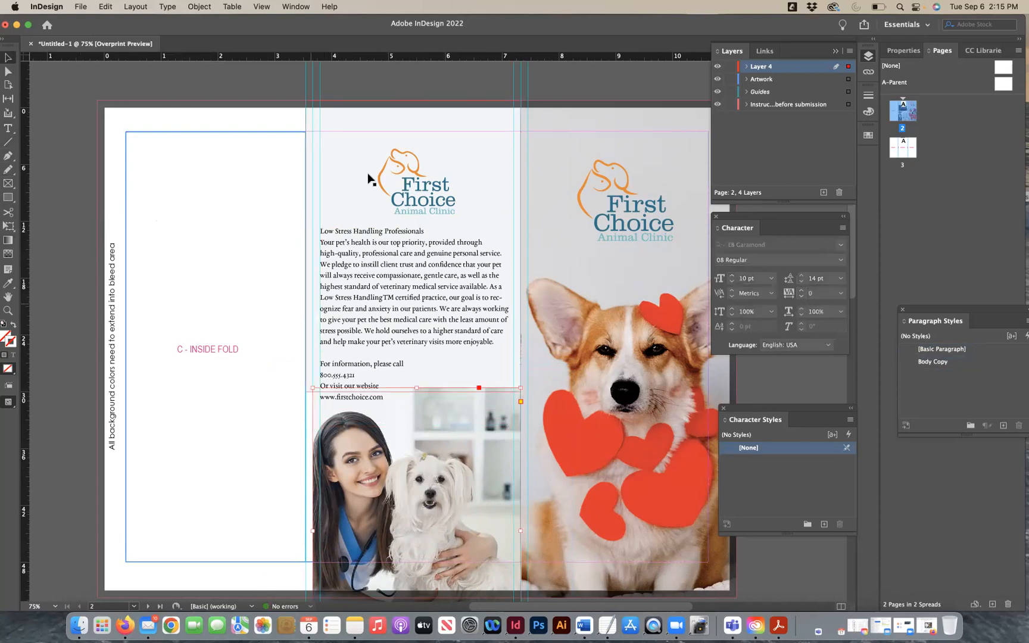
pyautogui.click(350, 148)
pyautogui.moveTo(304, 244); pyautogui.dragTo(312, 245)
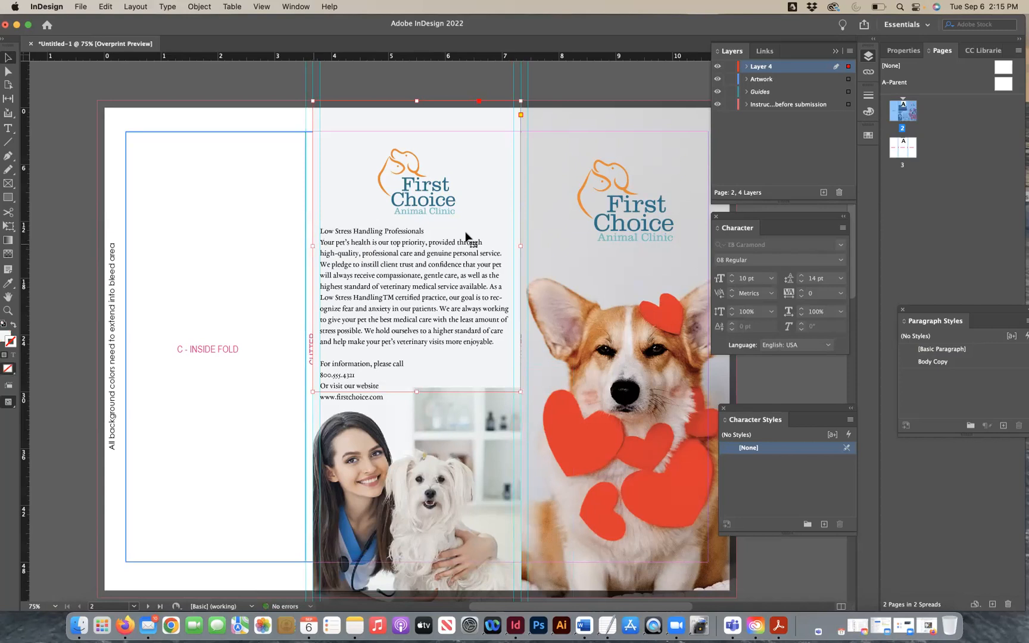
pyautogui.click(81, 373)
# Lower the back-panel photo's top edge below the web address and extend the pale background rectangle down to meet it.
pyautogui.click(440, 433)
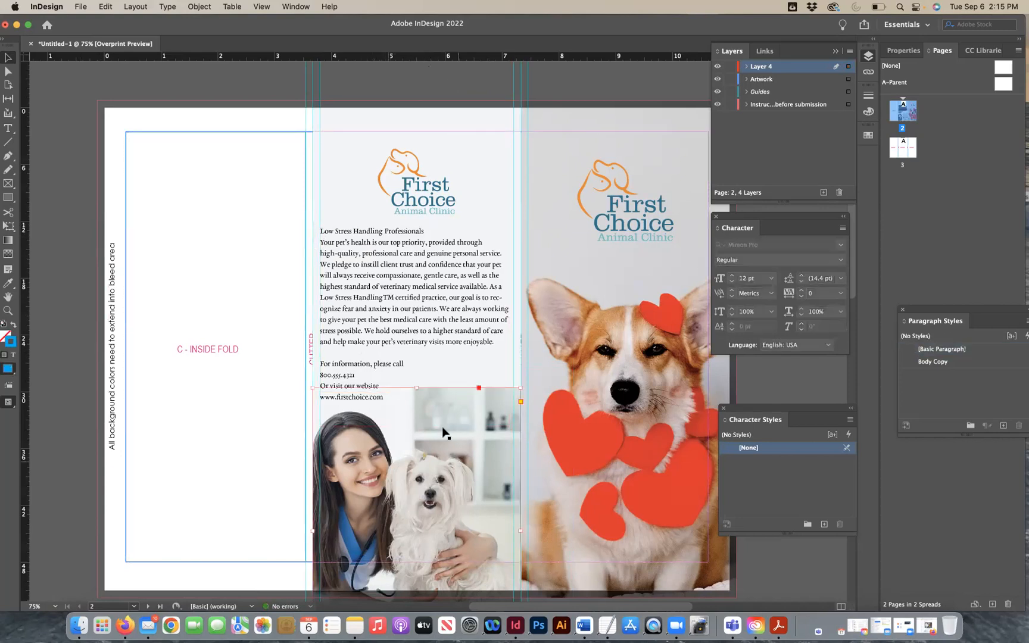
pyautogui.moveTo(416, 388); pyautogui.dragTo(415, 403)
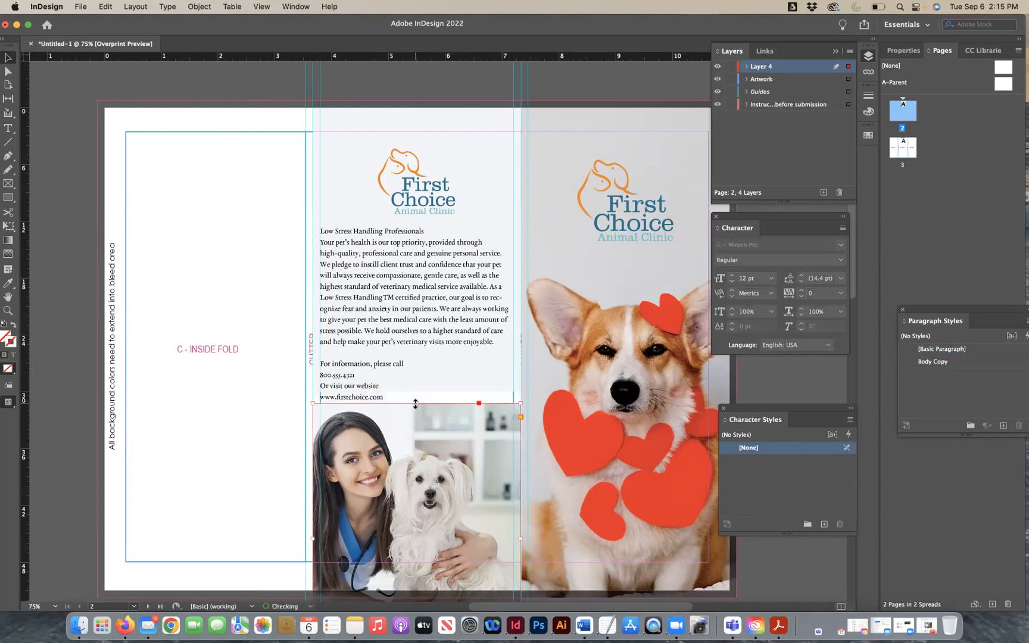
pyautogui.doubleClick(449, 258)
pyautogui.click(481, 164)
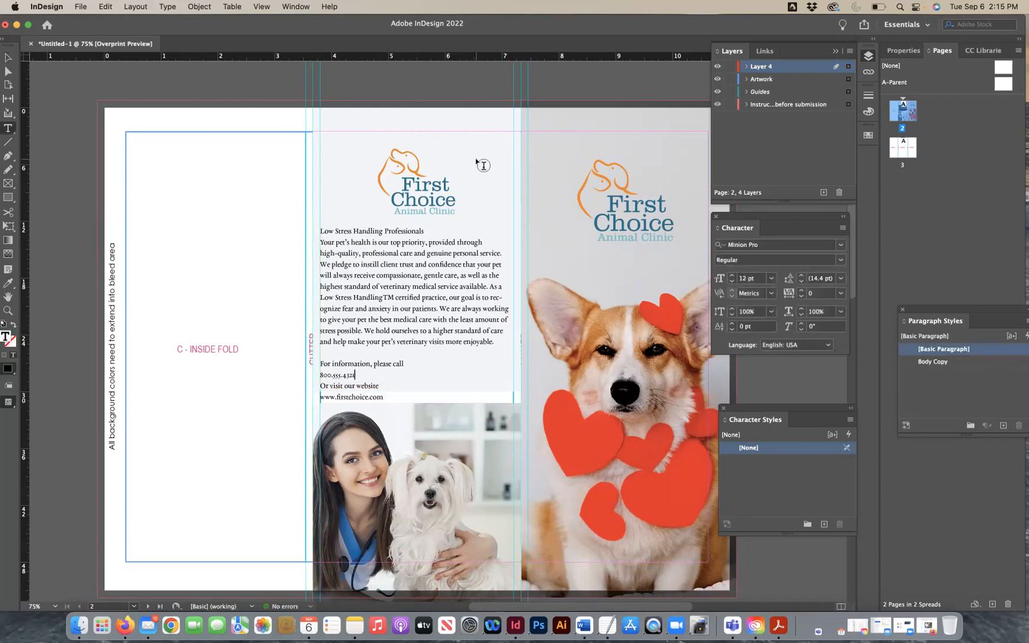
pyautogui.click(9, 56)
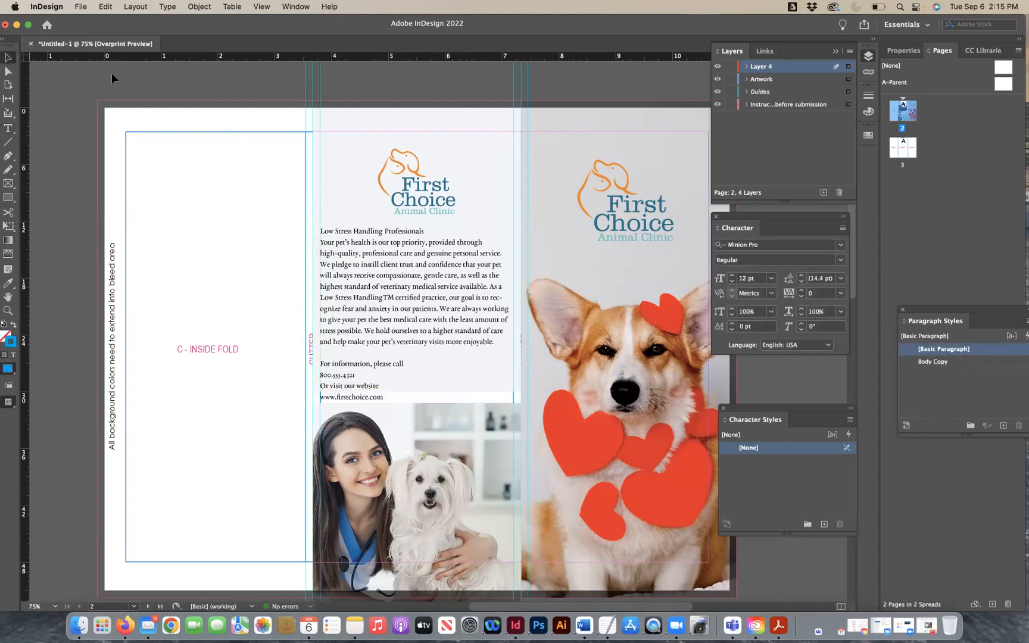
pyautogui.click(403, 136)
pyautogui.moveTo(416, 392); pyautogui.dragTo(416, 409)
# Shorten the back-panel logo frame by raising its lower edge.
pyautogui.click(461, 203)
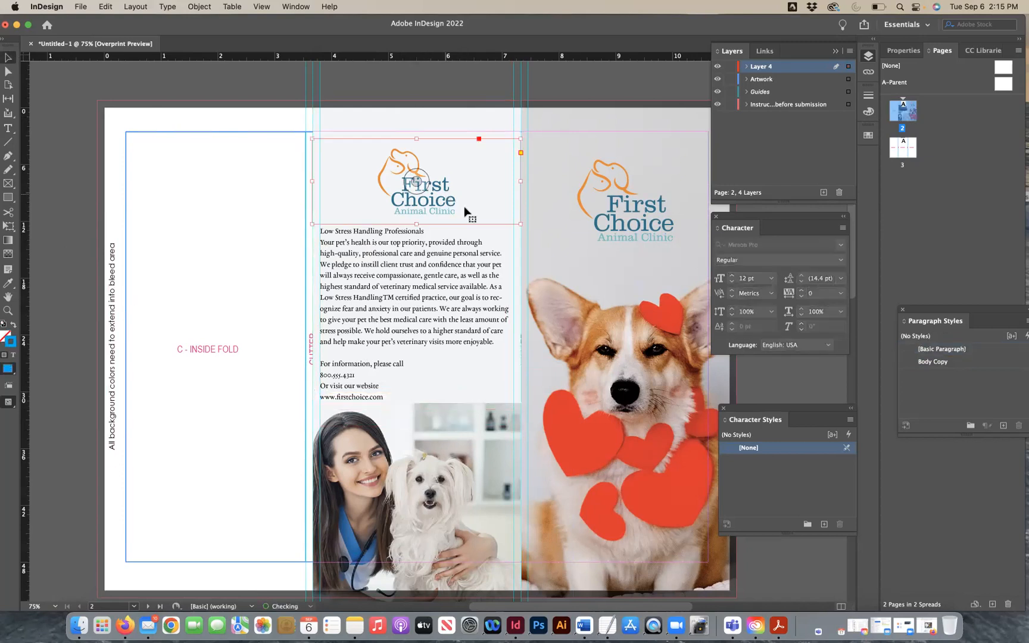
pyautogui.moveTo(416, 224); pyautogui.dragTo(416, 189)
# Try to fill the shortened logo frame proportionally.
pyautogui.click(199, 7)
pyautogui.moveTo(238, 245)
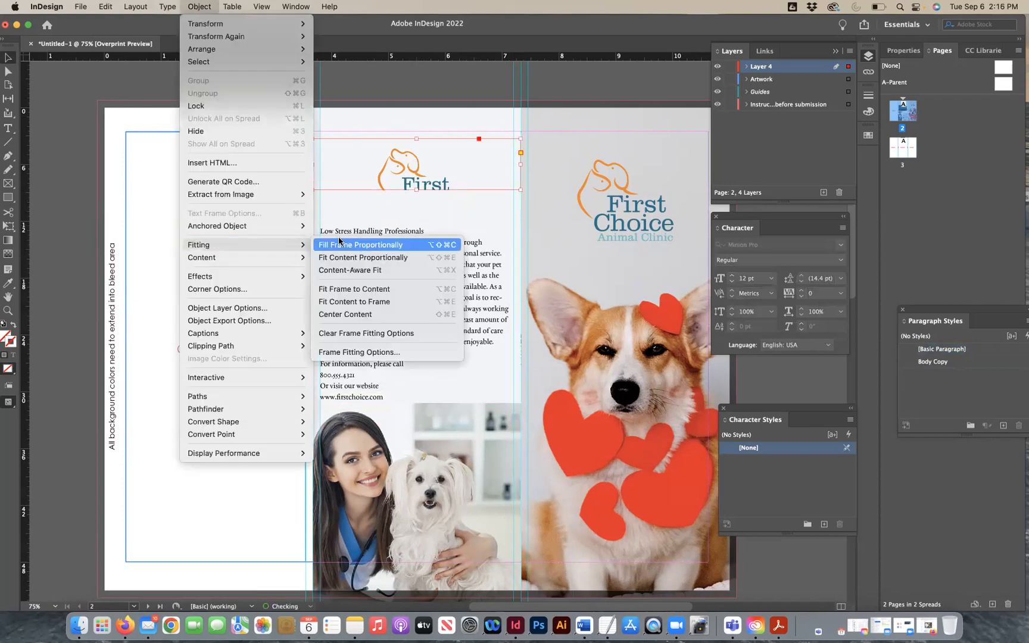
pyautogui.click(340, 244)
pyautogui.press('super+z')
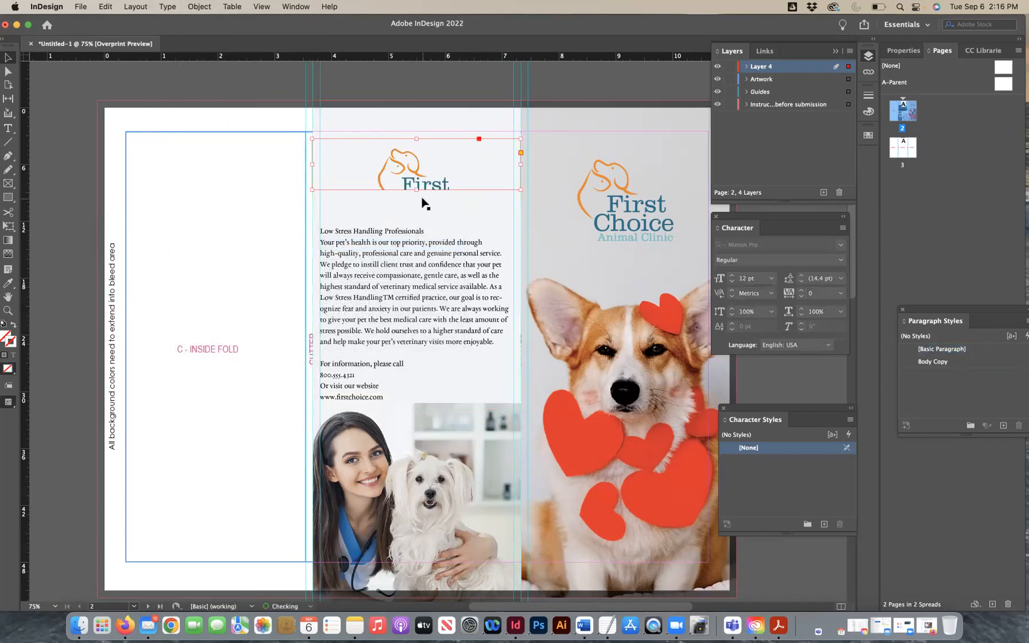
# Narrow the back-panel logo frame to a small box and fill it proportionally with the logo.
pyautogui.moveTo(520, 190); pyautogui.dragTo(363, 184)
pyautogui.click(232, 7)
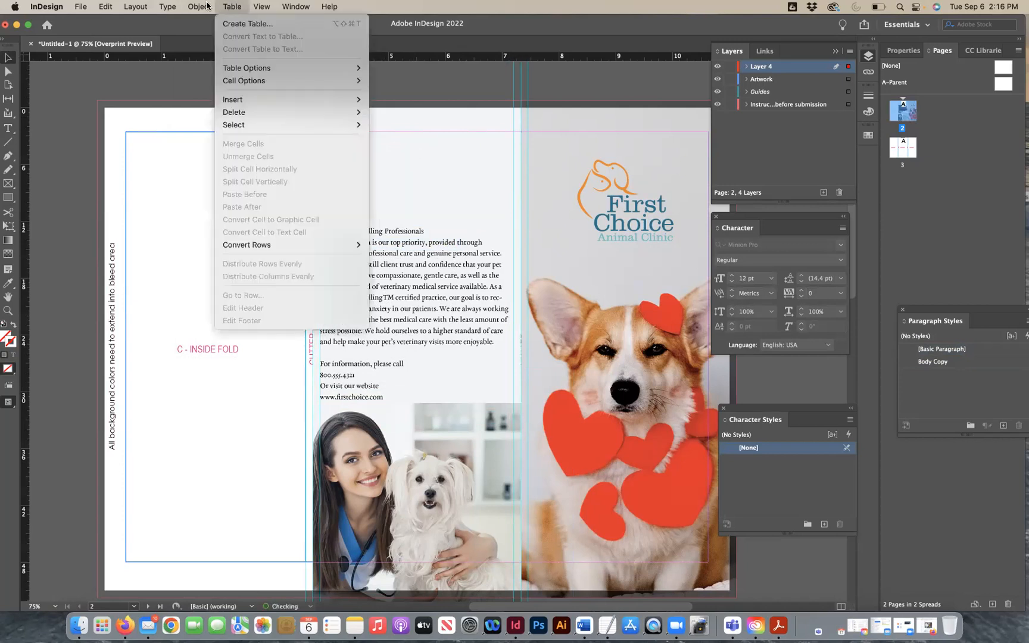
pyautogui.moveTo(200, 6)
pyautogui.moveTo(290, 246)
pyautogui.click(358, 245)
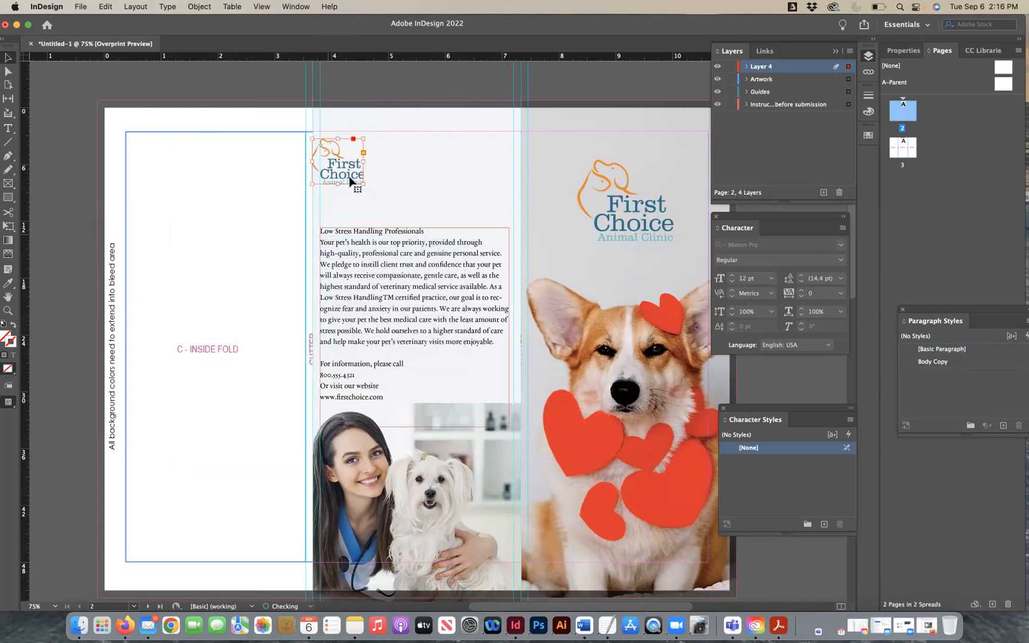
# Align the logo frame with the top margin, widen it across the back panel between the gutter middle guides, and center the logo in it.
pyautogui.moveTo(357, 177); pyautogui.dragTo(312, 153)
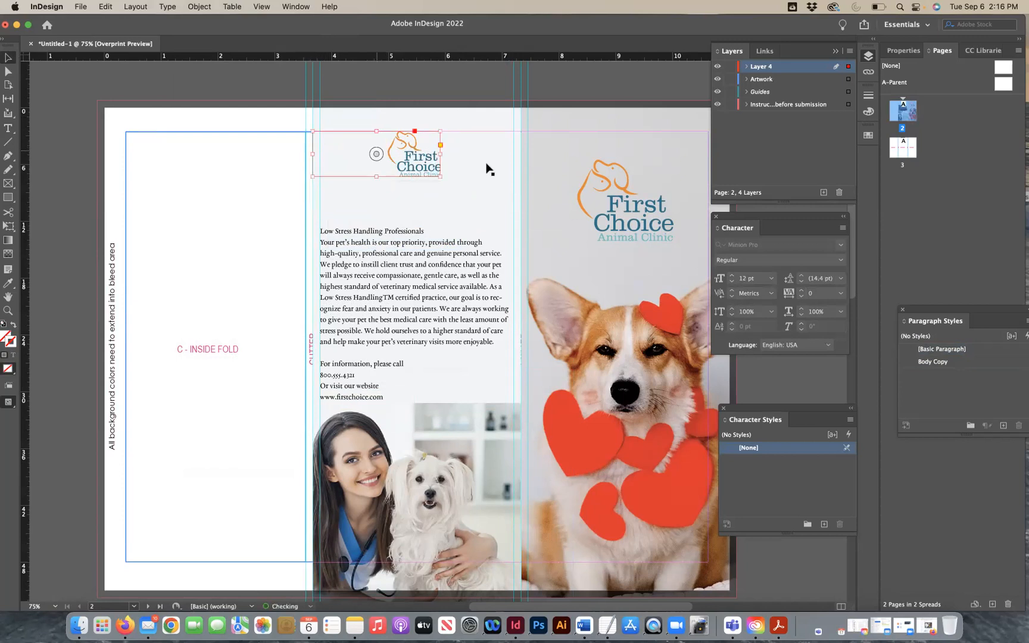
pyautogui.moveTo(440, 154); pyautogui.dragTo(521, 159)
pyautogui.click(215, 7)
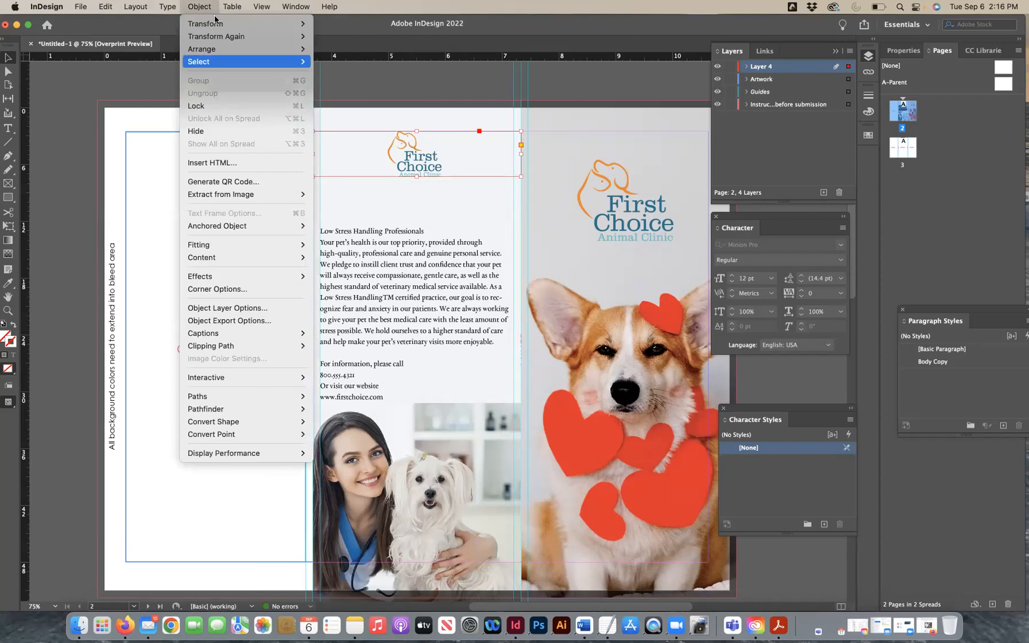
pyautogui.moveTo(236, 246)
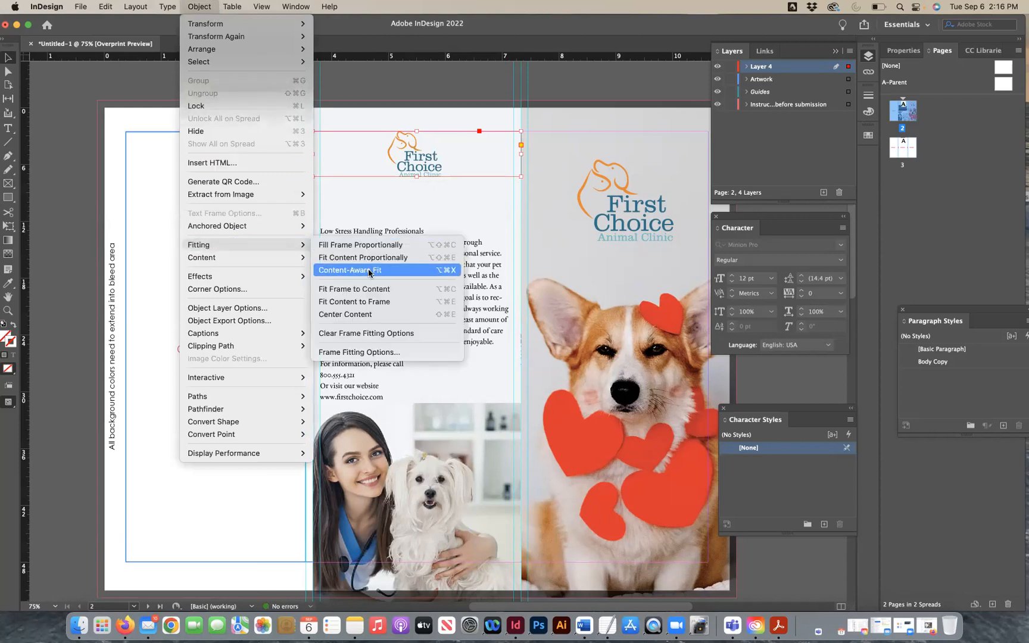
pyautogui.click(366, 316)
# Enlarge the logo frame above and below so the whole logo shows, and nudge it slightly downward.
pyautogui.moveTo(417, 177); pyautogui.dragTo(417, 186)
pyautogui.moveTo(416, 131); pyautogui.dragTo(415, 123)
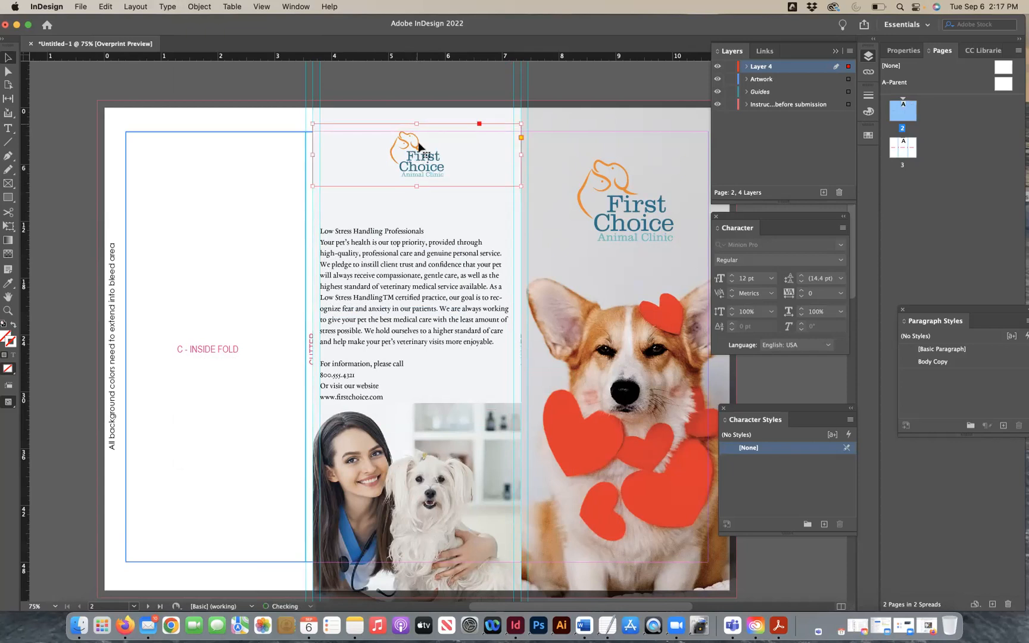
pyautogui.press('Down')
pyautogui.press('Down')
pyautogui.press('Down')
# Raise the top edge of the back-panel text frame closer to the logo and deselect it.
pyautogui.click(410, 268)
pyautogui.moveTo(414, 227); pyautogui.dragTo(413, 209)
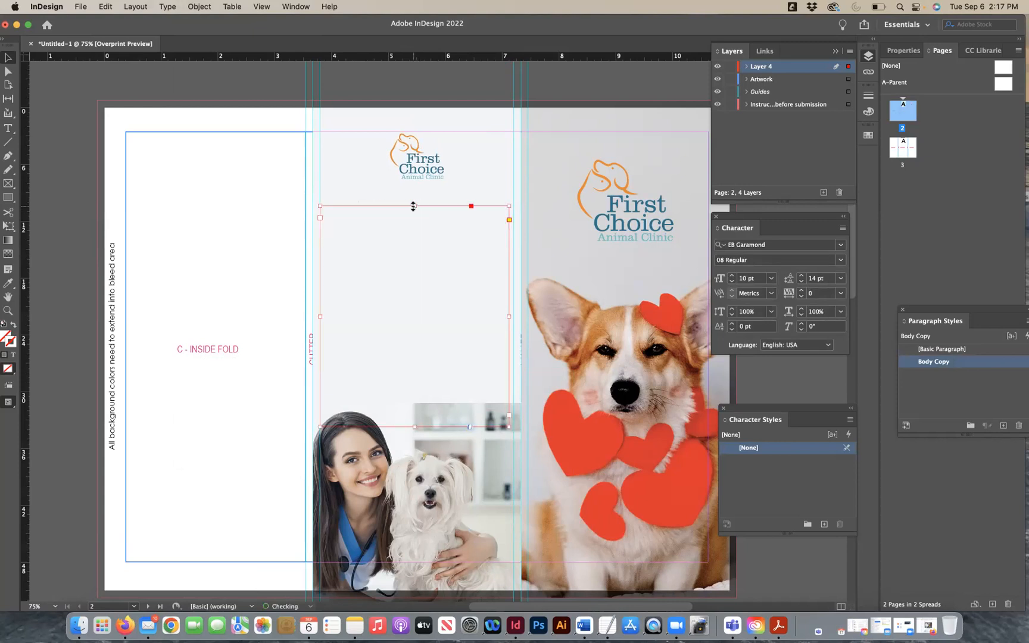
pyautogui.click(77, 241)
# Save the brochure to the Desktop as an InDesign 2022 document, naming it with the author's short name followed by "_project9".
pyautogui.press('super+s')
pyautogui.write('Ab')
pyautogui.press('BackSpace')
pyautogui.press('BackSpace')
pyautogui.write('abiss_project9')
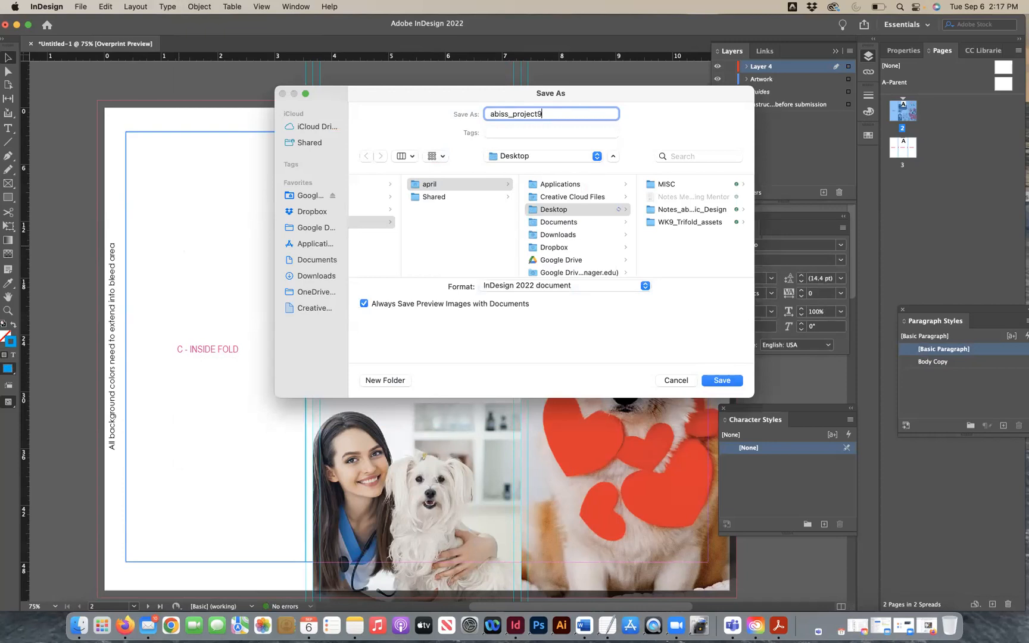
pyautogui.click(524, 156)
pyautogui.click(533, 253)
pyautogui.click(721, 380)
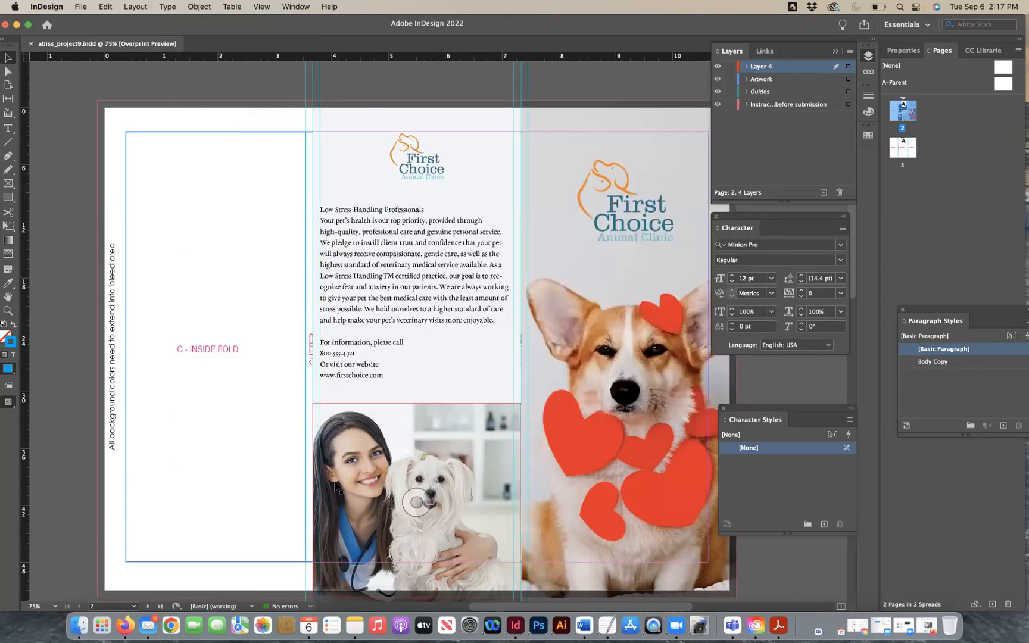
# Switch to the Trifold content document in Word and copy the C – INSIDE FOLD text, from "You love your pet, we do to!" to "happy and healthy!".
pyautogui.click(584, 625)
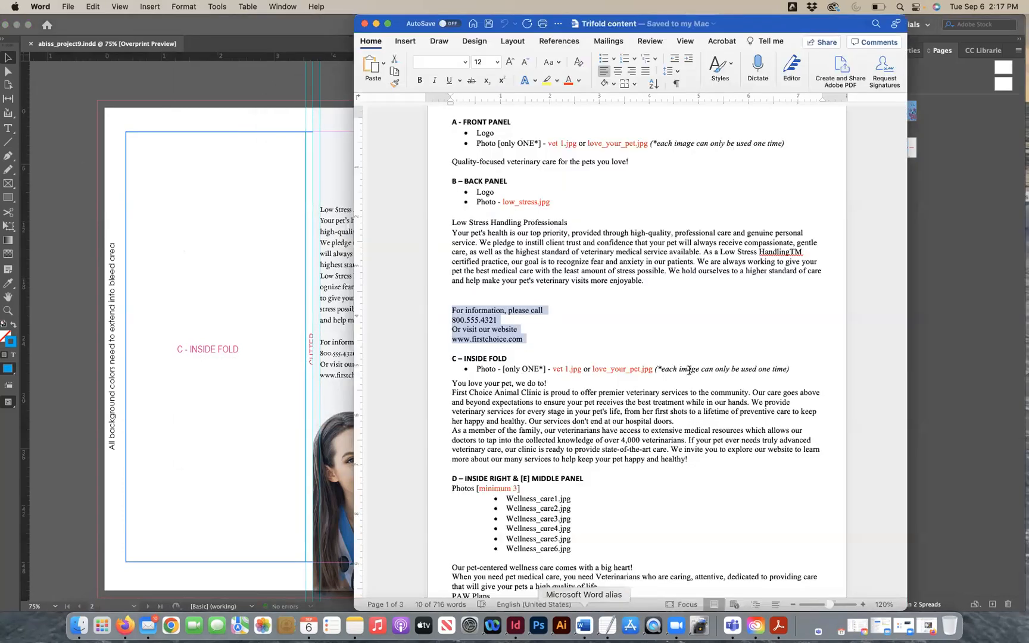
pyautogui.scroll(-5, 689, 370)
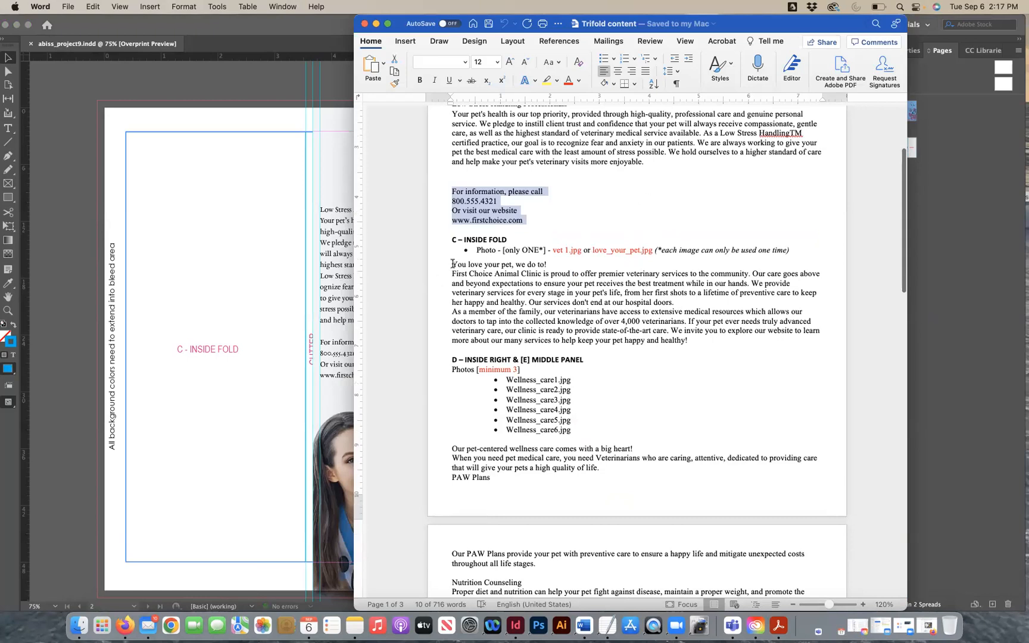
pyautogui.moveTo(451, 264); pyautogui.dragTo(708, 347)
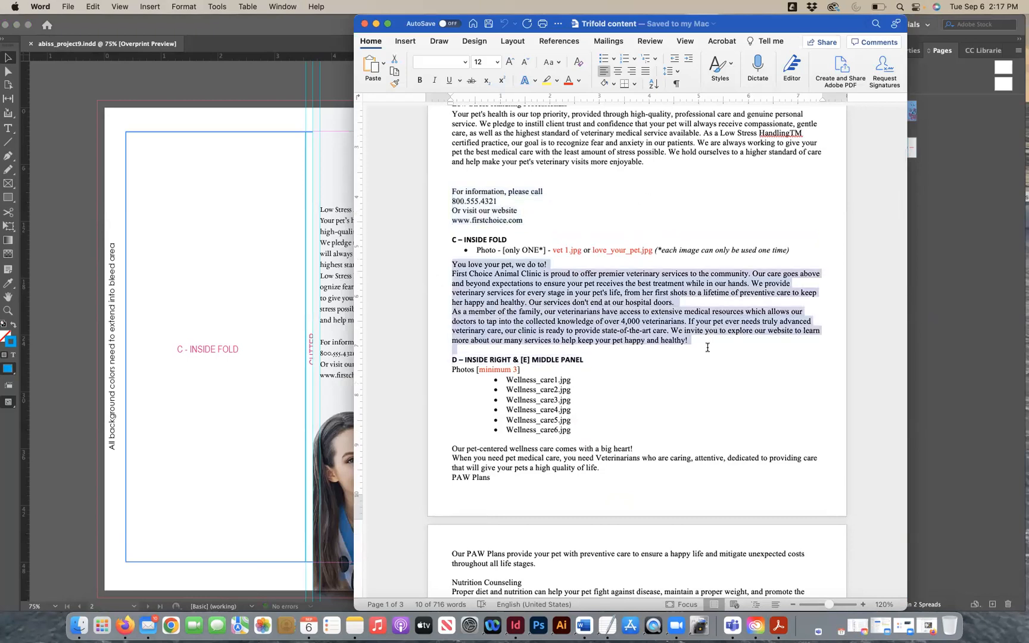
pyautogui.press('super+c')
# Switch back to InDesign and draw a rectangular picture frame over the inside fold panel, from the outer bleed to the gutter's middle guide.
pyautogui.click(241, 261)
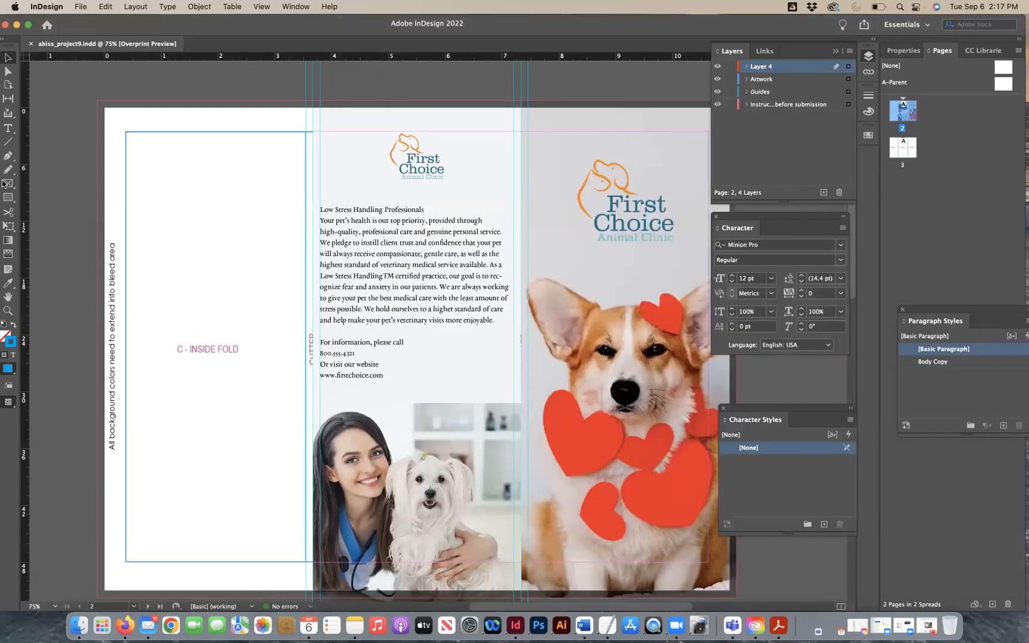
pyautogui.click(9, 130)
pyautogui.click(8, 184)
pyautogui.moveTo(99, 101); pyautogui.dragTo(311, 599)
pyautogui.press('super+d')
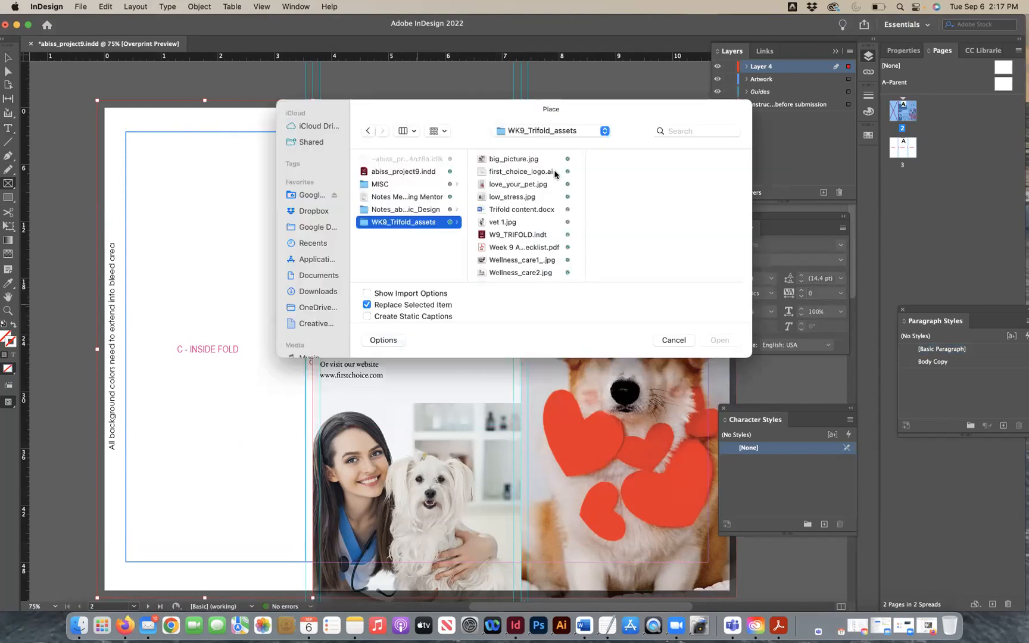
pyautogui.click(543, 186)
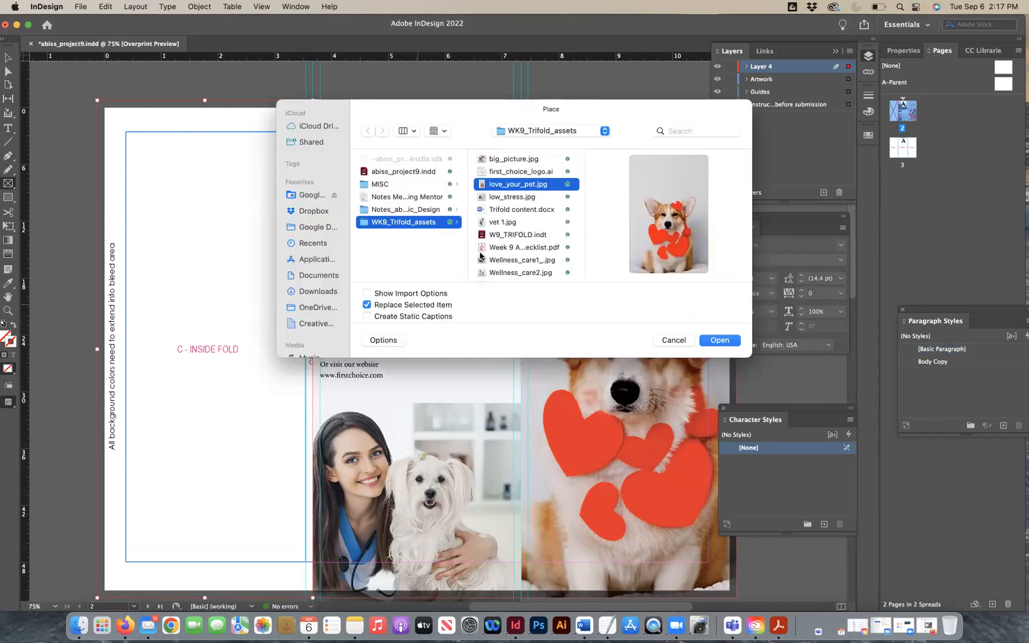
pyautogui.click(675, 342)
pyautogui.click(583, 625)
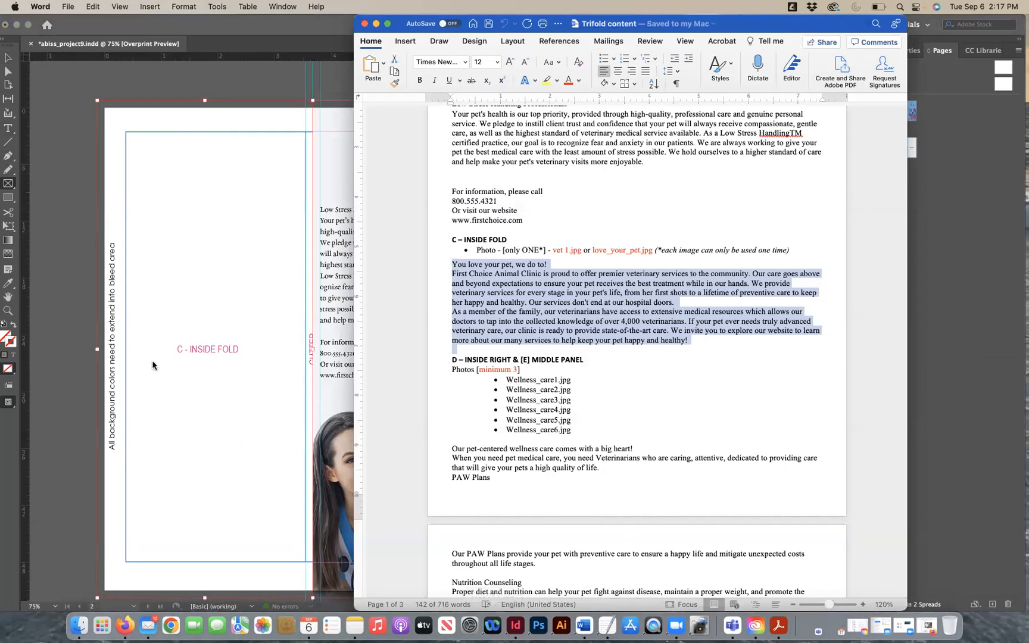
pyautogui.click(19, 71)
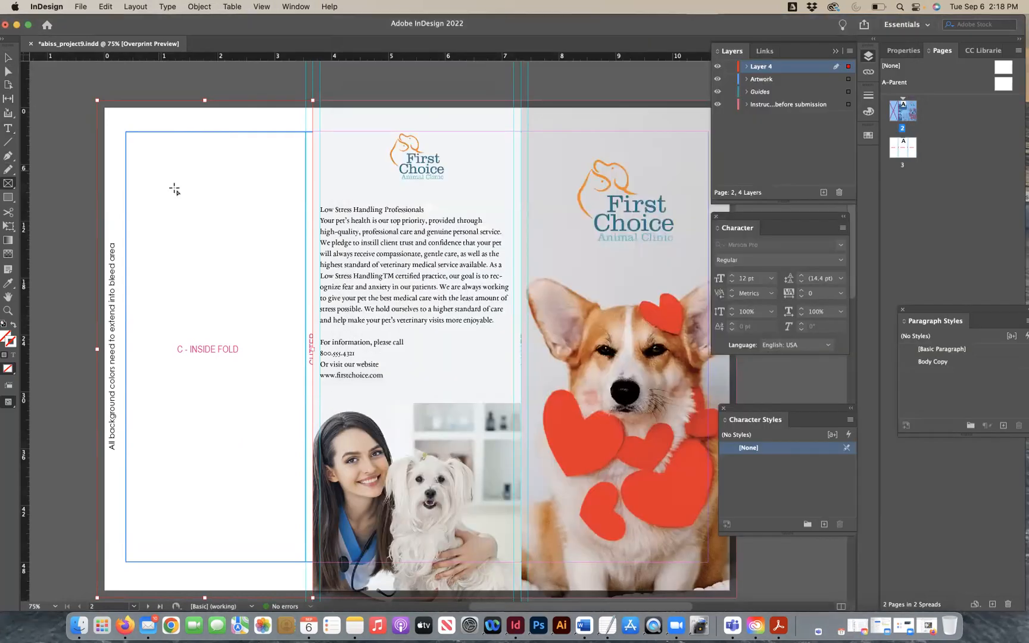
# Place "vet 1.jpg" from the WK9_Trifold_assets folder into the inside fold frame.
pyautogui.click(8, 57)
pyautogui.click(160, 170)
pyautogui.press('super+d')
pyautogui.scroll(-3, 390, 199)
pyautogui.scroll(3, 395, 200)
pyautogui.click(393, 222)
pyautogui.click(728, 340)
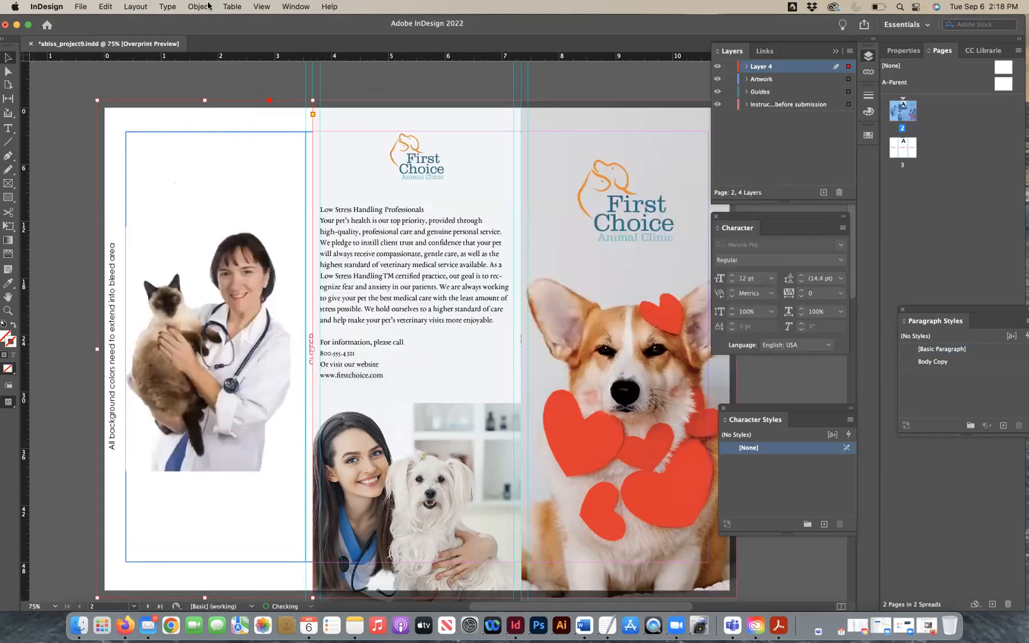
# Shorten the inside fold photo frame to the lower part of the panel and fill it proportionally with the vet photo.
pyautogui.click(203, 6)
pyautogui.click(90, 153)
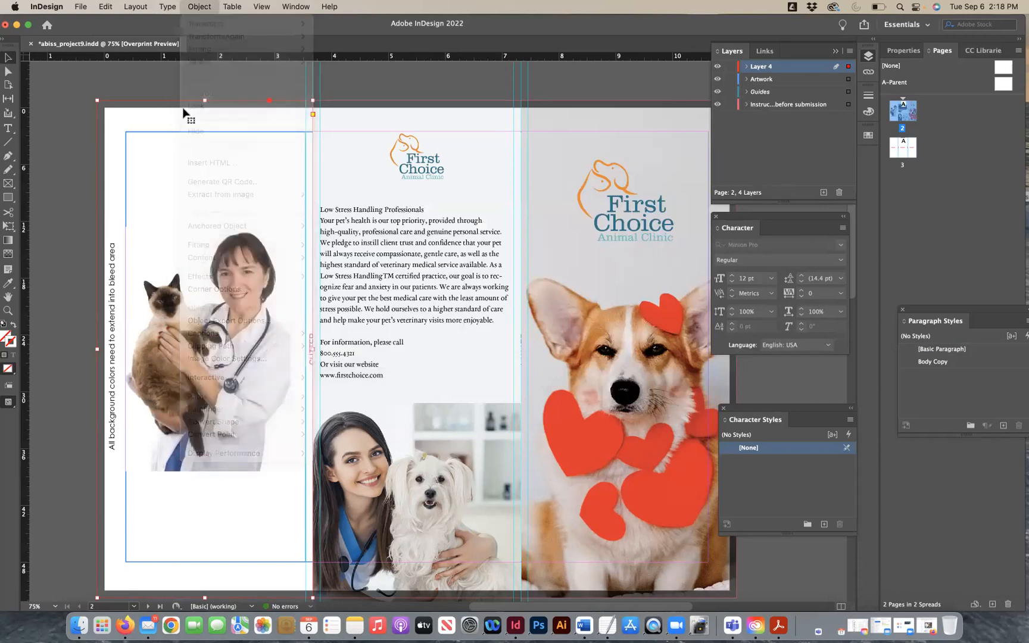
pyautogui.moveTo(204, 100); pyautogui.dragTo(207, 403)
pyautogui.click(200, 7)
pyautogui.moveTo(255, 244)
pyautogui.click(328, 245)
# Raise the top edge of the inside fold photo frame to reveal the vet's whole head, and deselect it.
pyautogui.moveTo(205, 403); pyautogui.dragTo(205, 333)
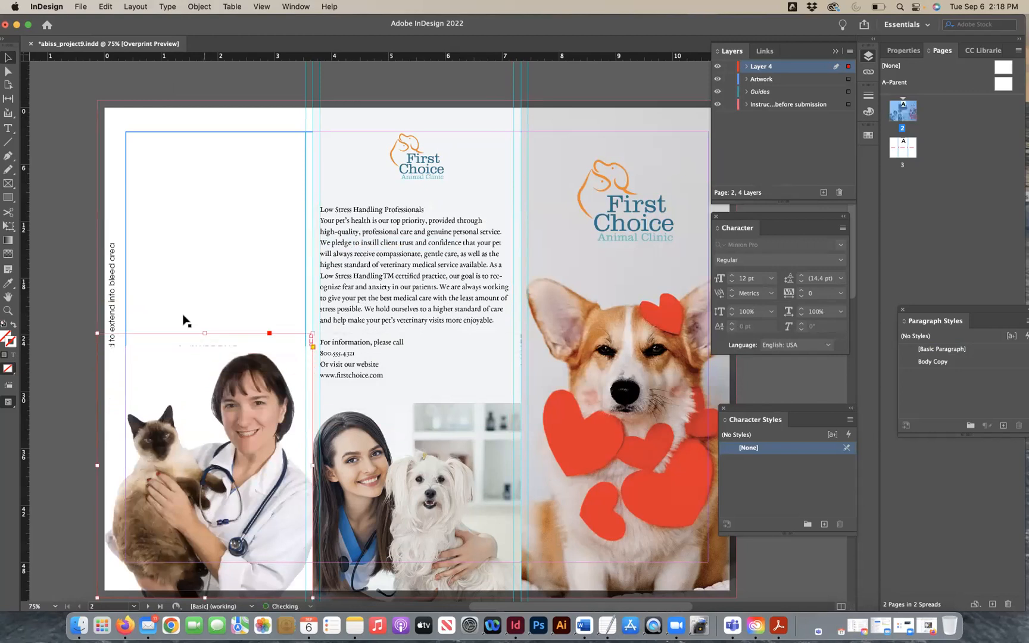
pyautogui.click(85, 222)
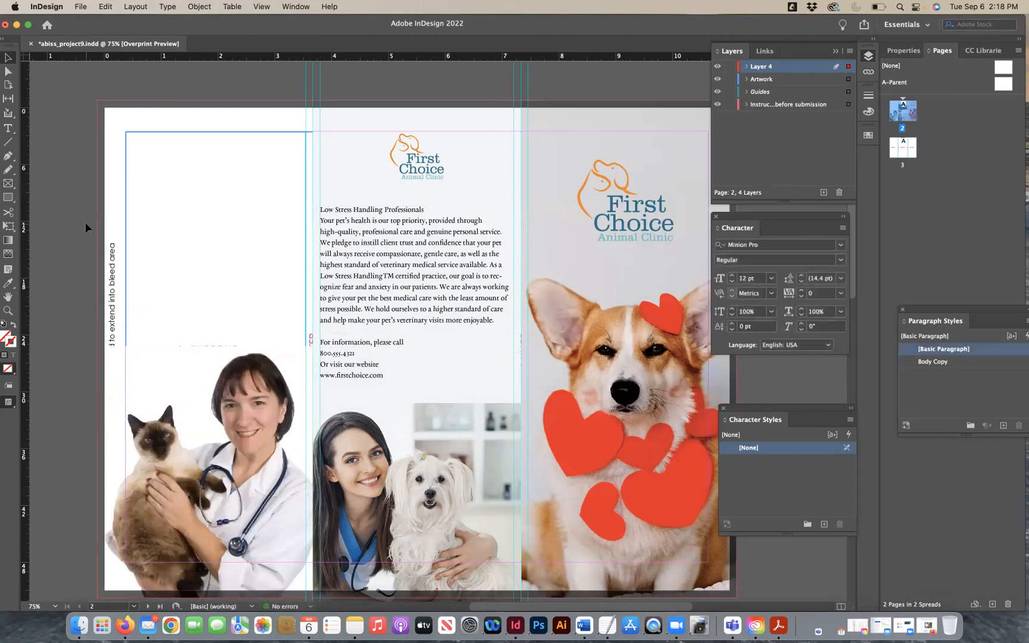
# Draw a rectangle over the upper inside fold panel, from the outer bleed to the gutter's middle guide, and fill it with the photo's sampled background white.
pyautogui.click(8, 196)
pyautogui.moveTo(99, 100); pyautogui.dragTo(313, 432)
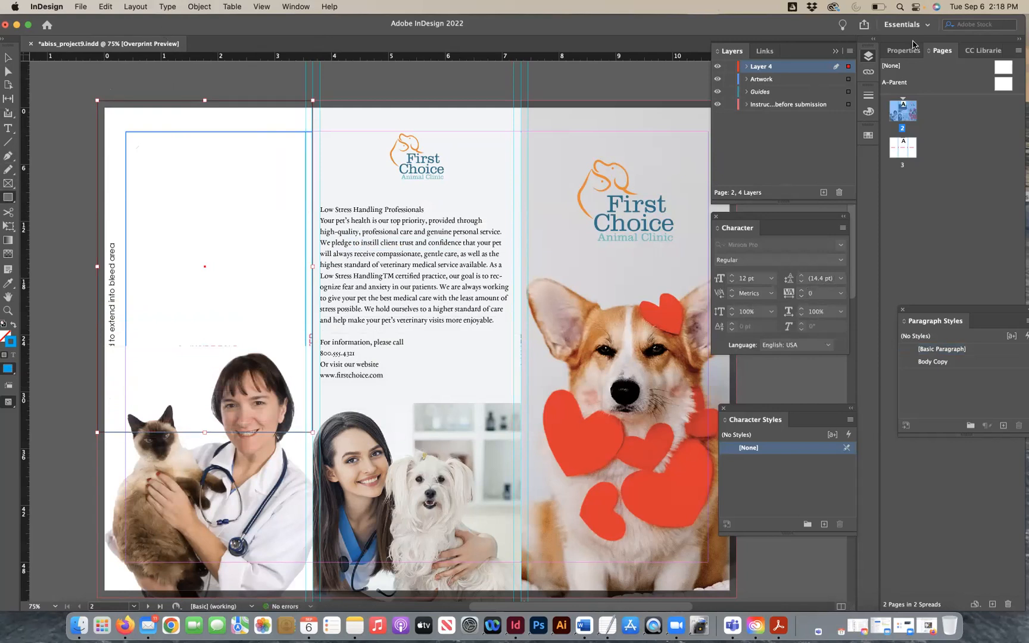
pyautogui.click(295, 6)
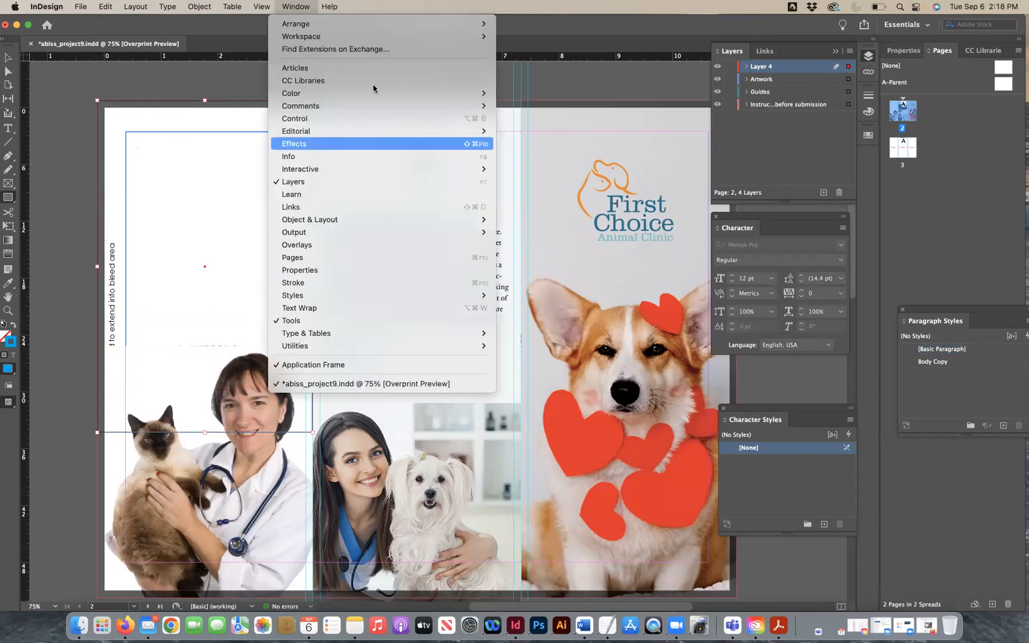
pyautogui.moveTo(368, 93)
pyautogui.click(527, 118)
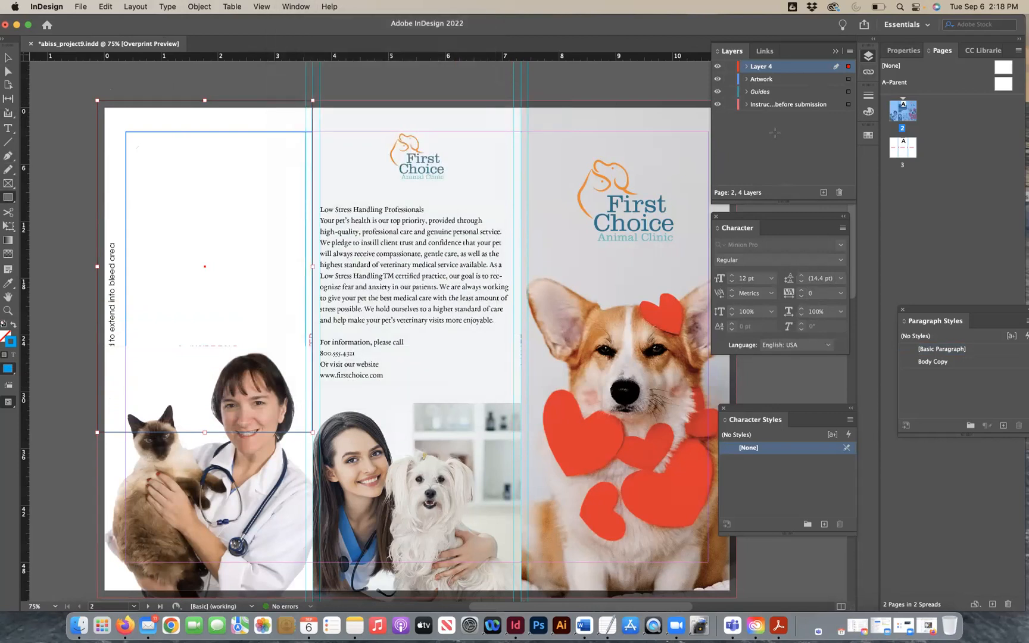
pyautogui.click(734, 168)
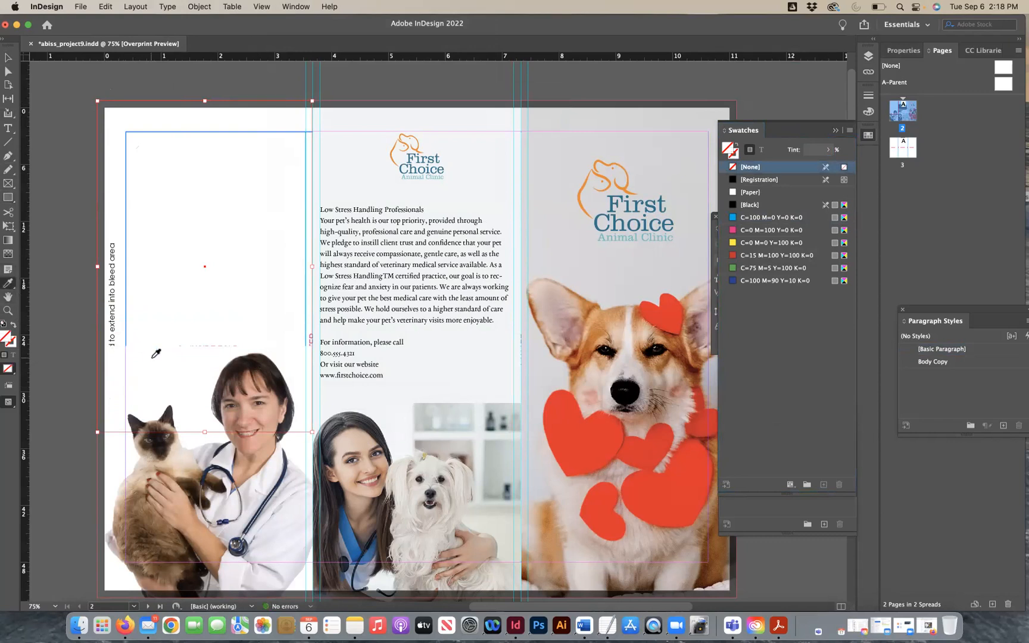
pyautogui.click(152, 358)
pyautogui.click(7, 57)
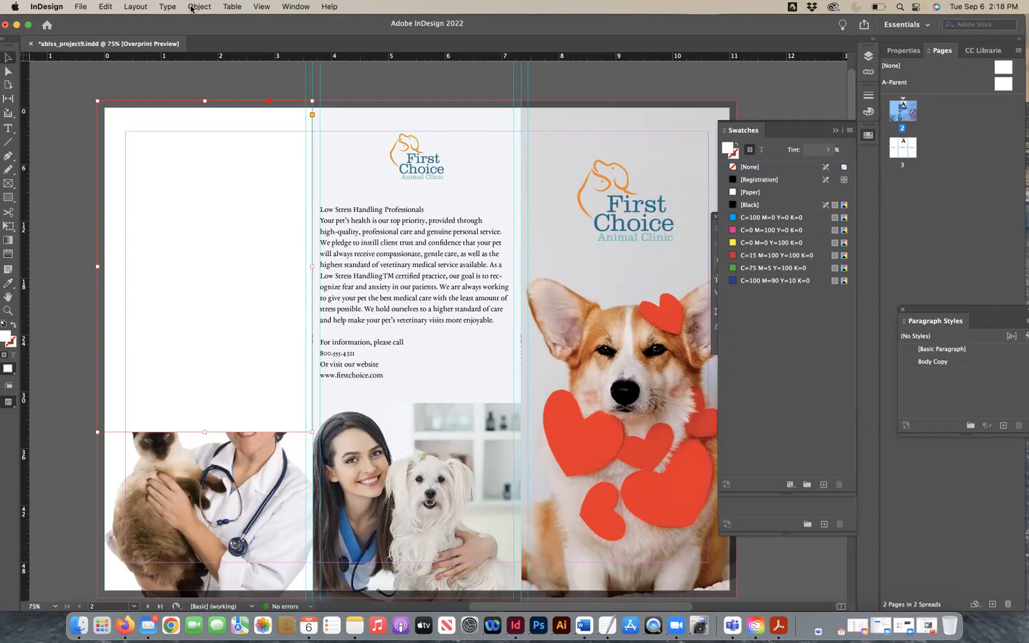
# Send the white rectangle to the back behind the vet photo, and deselect it.
pyautogui.click(199, 7)
pyautogui.moveTo(239, 49)
pyautogui.click(351, 87)
pyautogui.click(85, 81)
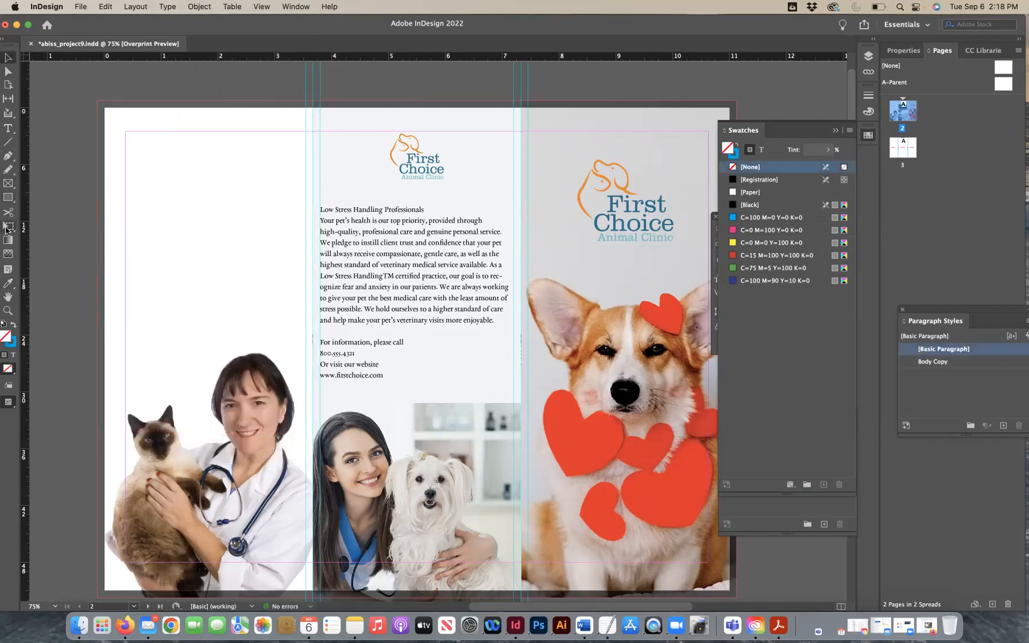
# Draw a text frame above the vet photo within the inside fold margins and paste the copied "You love your pet, we do to!" text.
pyautogui.click(8, 128)
pyautogui.moveTo(126, 131); pyautogui.dragTo(307, 337)
pyautogui.press('cmd+v')
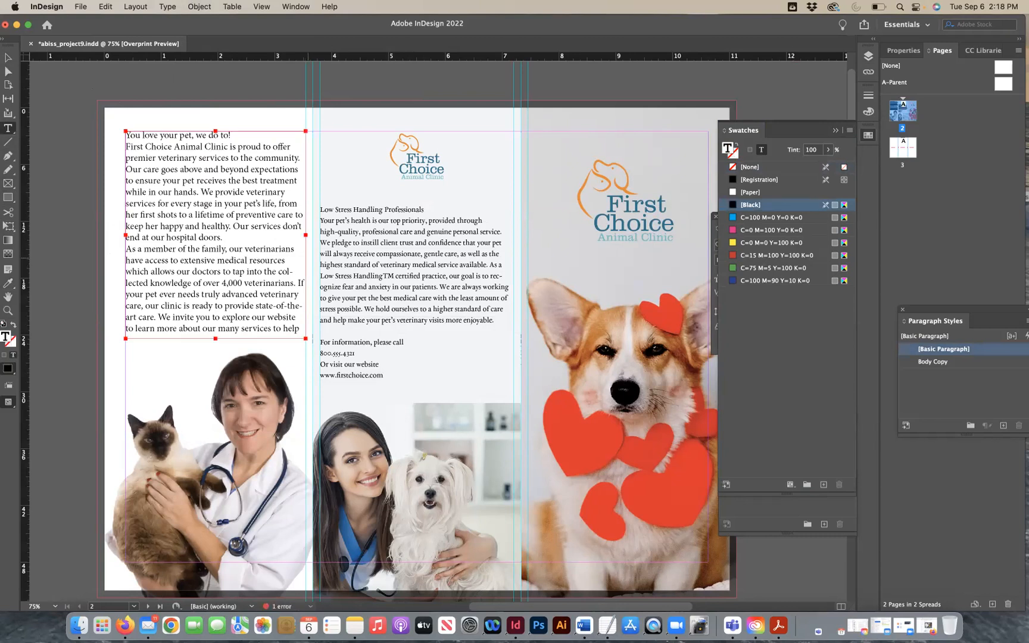
# Apply the Body Copy paragraph style to all of the inside fold text and save the document.
pyautogui.press('super+a')
pyautogui.moveTo(972, 312); pyautogui.dragTo(775, 318)
pyautogui.click(593, 215)
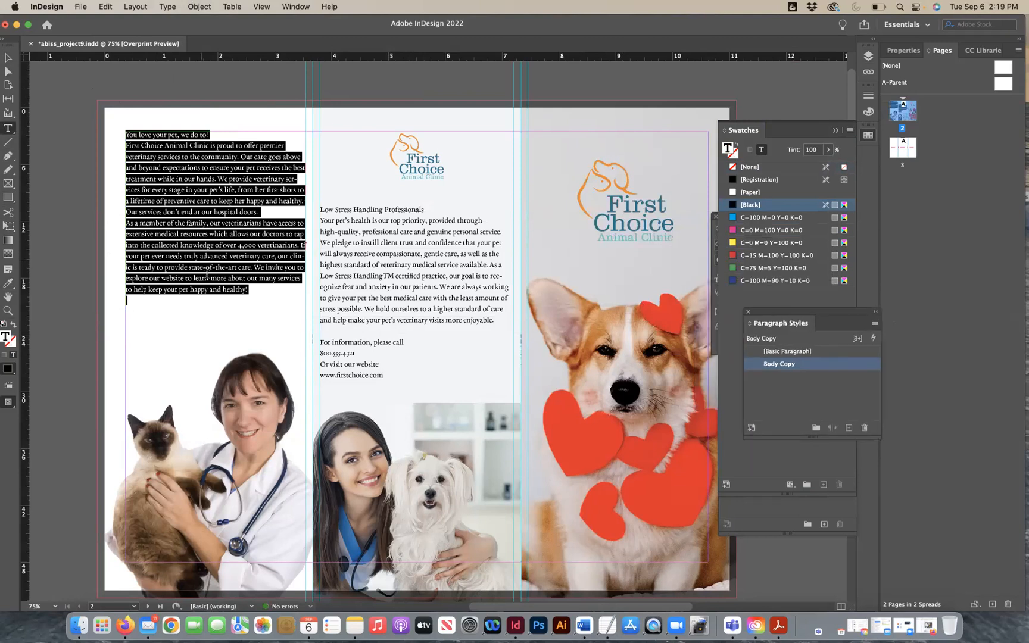
pyautogui.click(132, 301)
pyautogui.click(8, 57)
pyautogui.press('super+s')
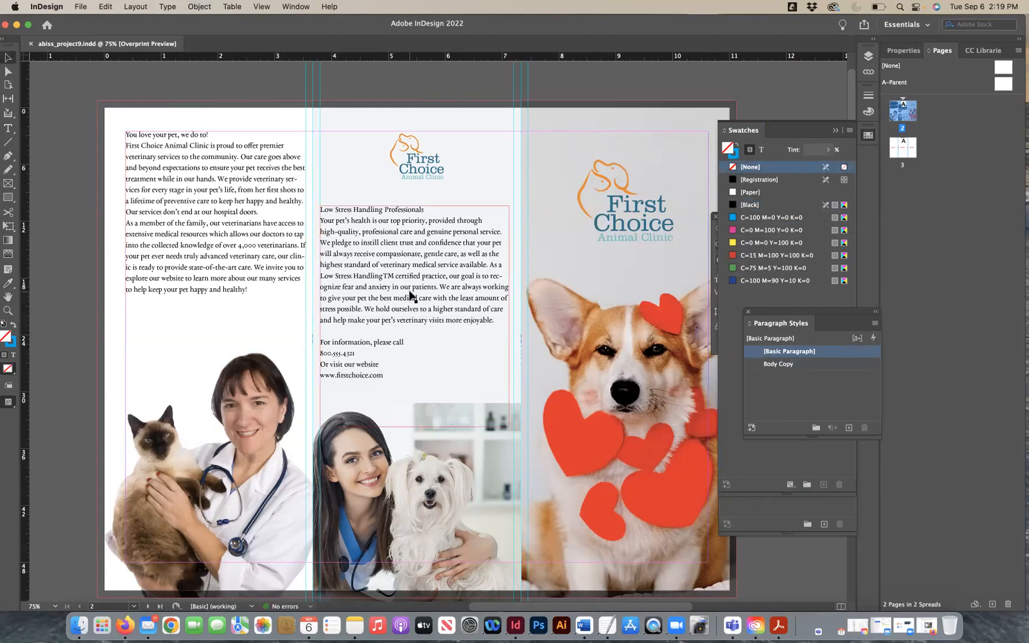
# Look over the brochure pages, switch to Word, and examine the photo list and text for the inside right and middle panels.
pyautogui.scroll(-5, 395, 313)
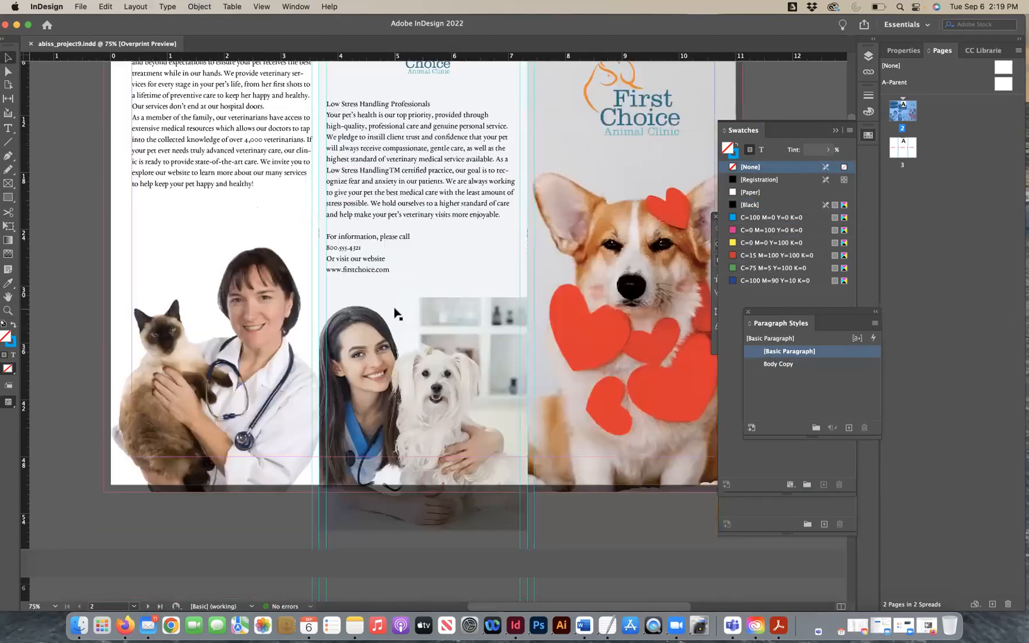
pyautogui.scroll(-15, 395, 313)
pyautogui.scroll(20, 394, 313)
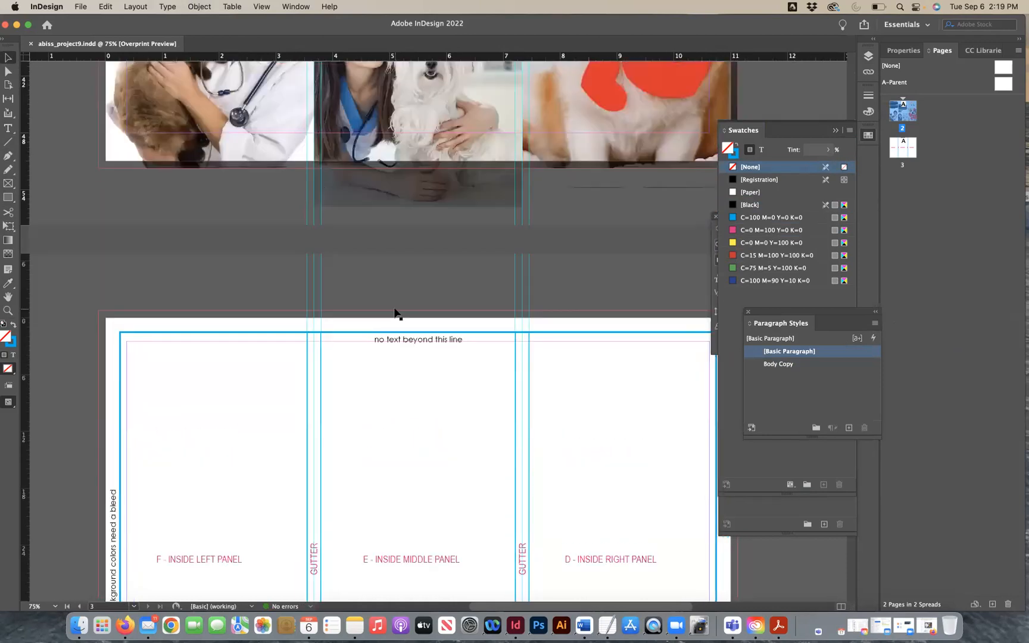
pyautogui.scroll(3, 395, 314)
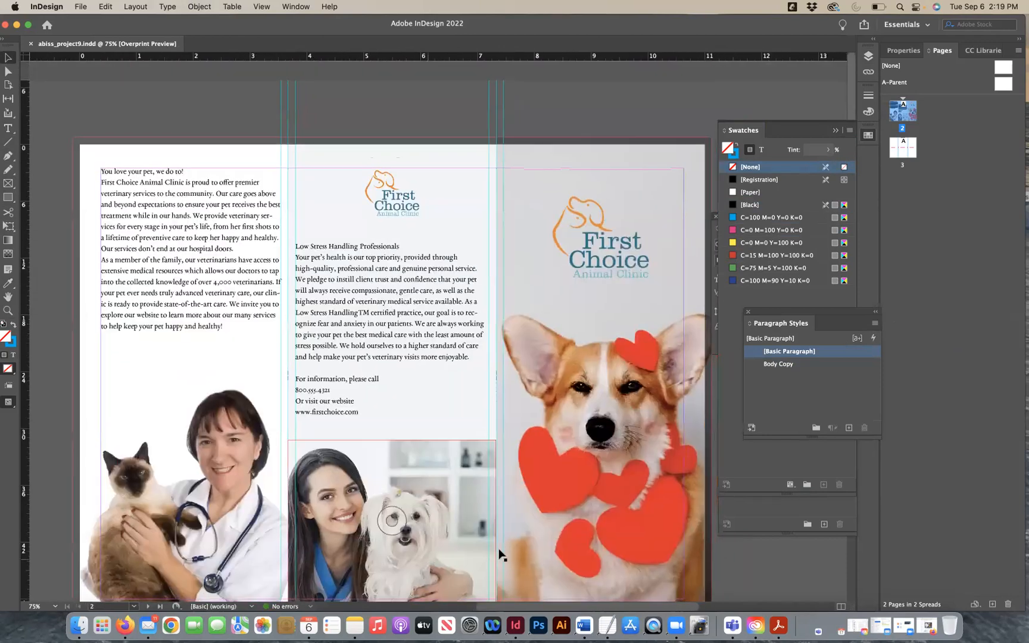
pyautogui.click(583, 625)
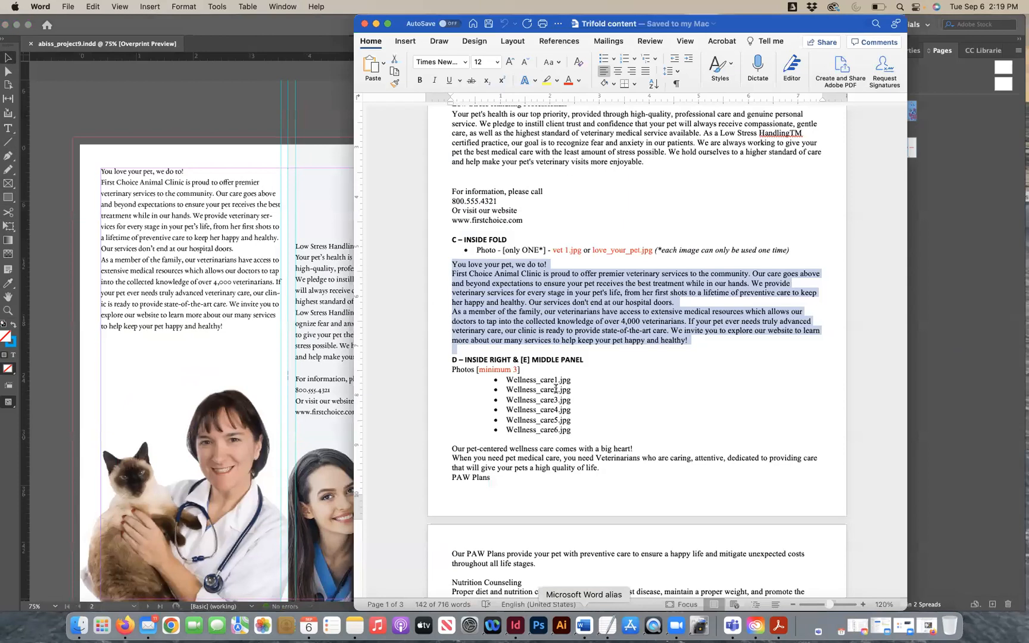
pyautogui.scroll(-5, 556, 389)
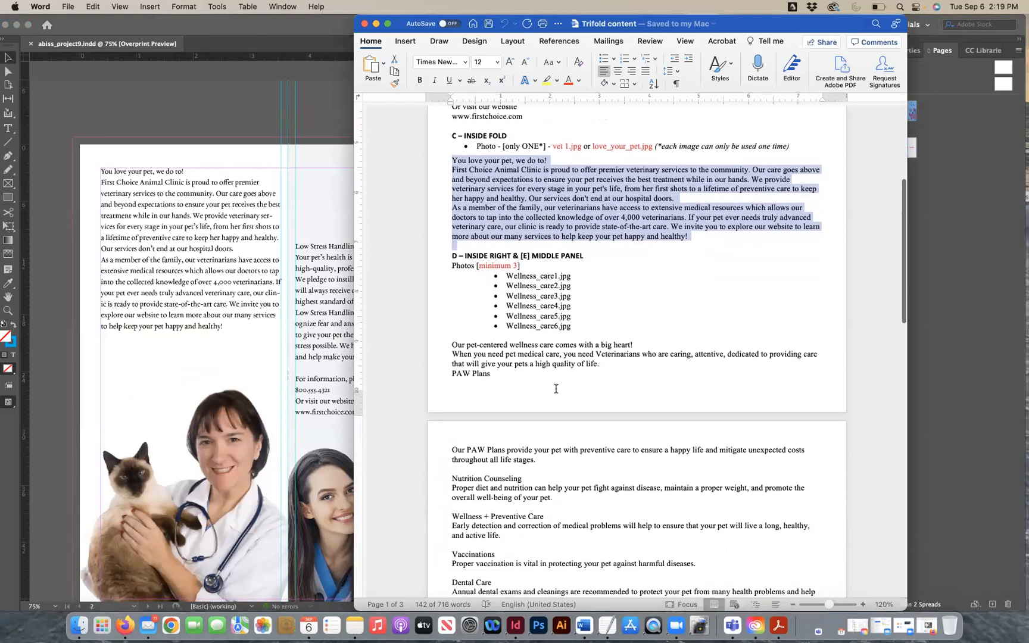
pyautogui.scroll(-5, 556, 389)
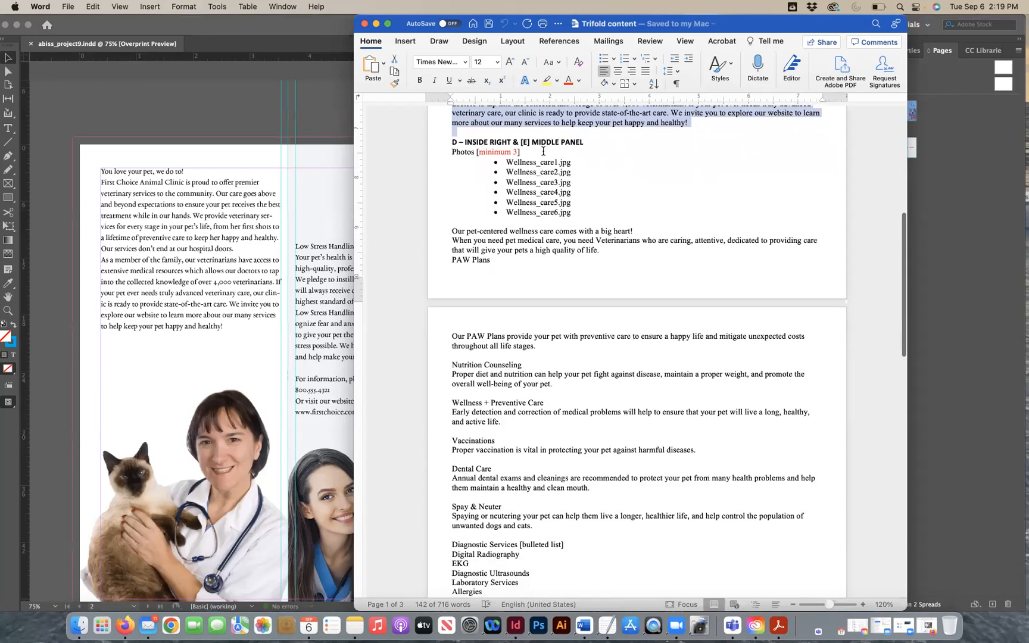
pyautogui.moveTo(507, 161); pyautogui.dragTo(571, 207)
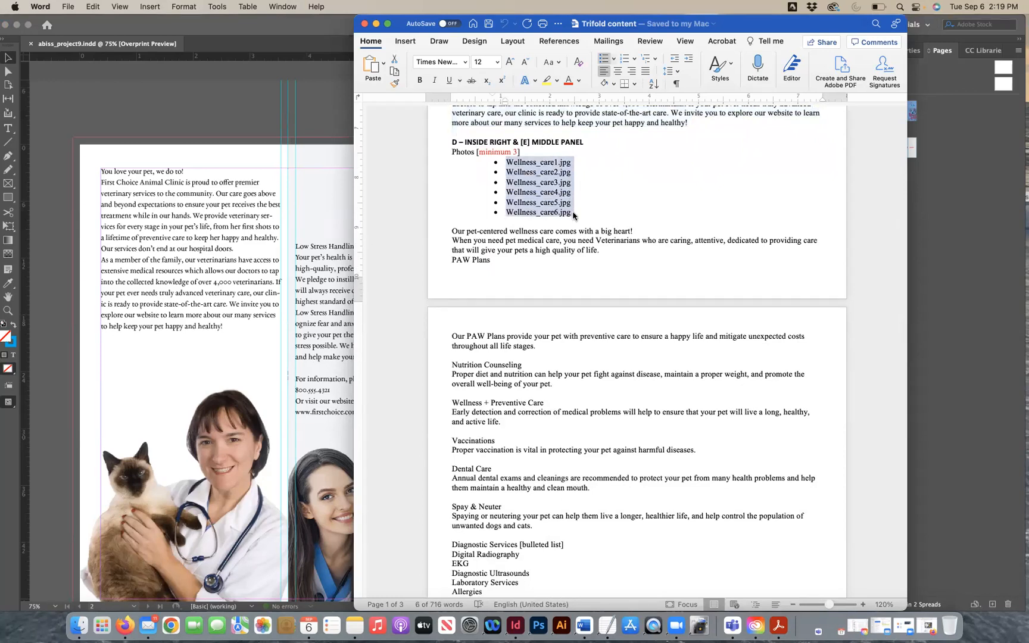
pyautogui.click(565, 256)
pyautogui.scroll(-2, 564, 256)
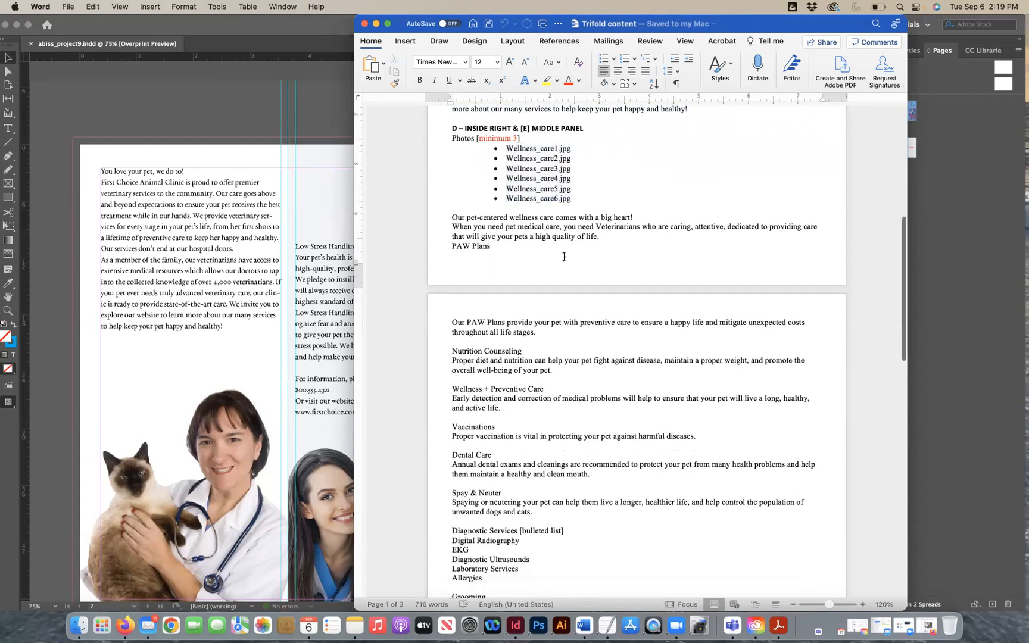
pyautogui.scroll(3, 564, 256)
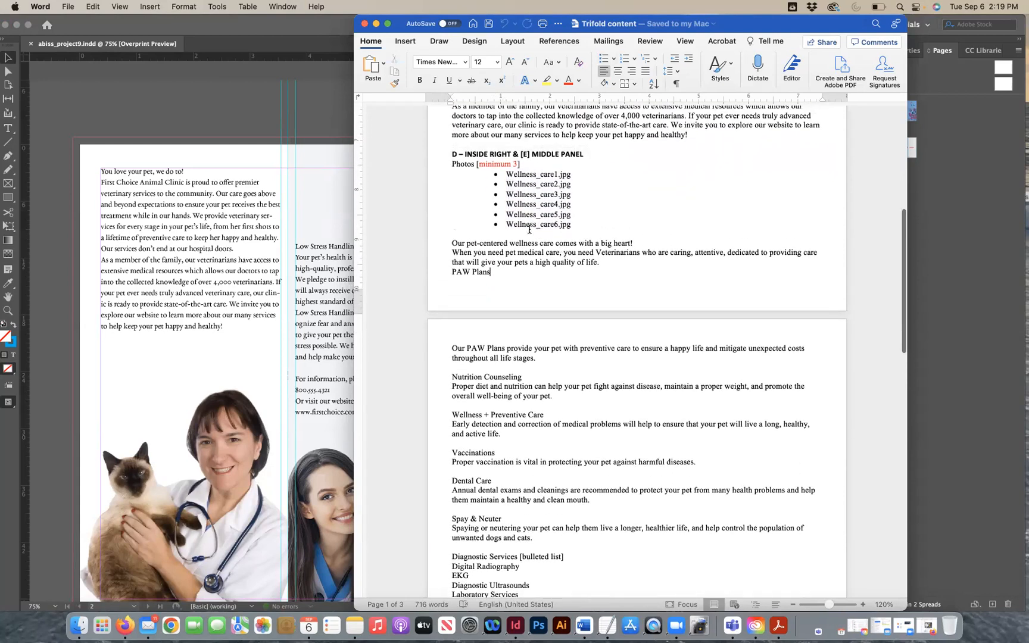
# Compare the empty inside panels in InDesign with the Word document's content for panels D, E and F.
pyautogui.click(95, 328)
pyautogui.scroll(-5, 96, 329)
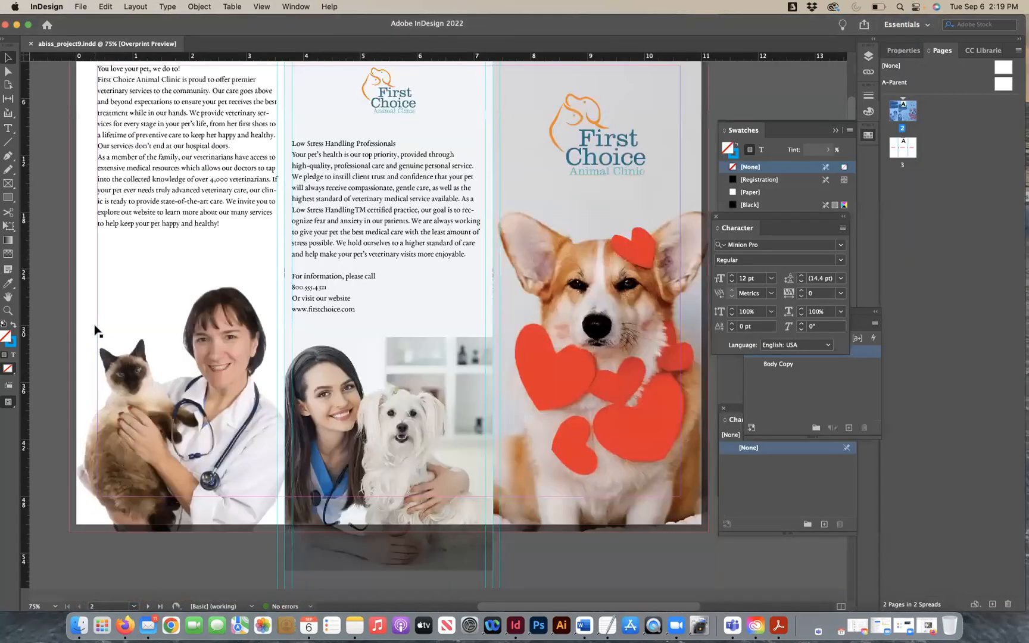
pyautogui.scroll(-10, 95, 329)
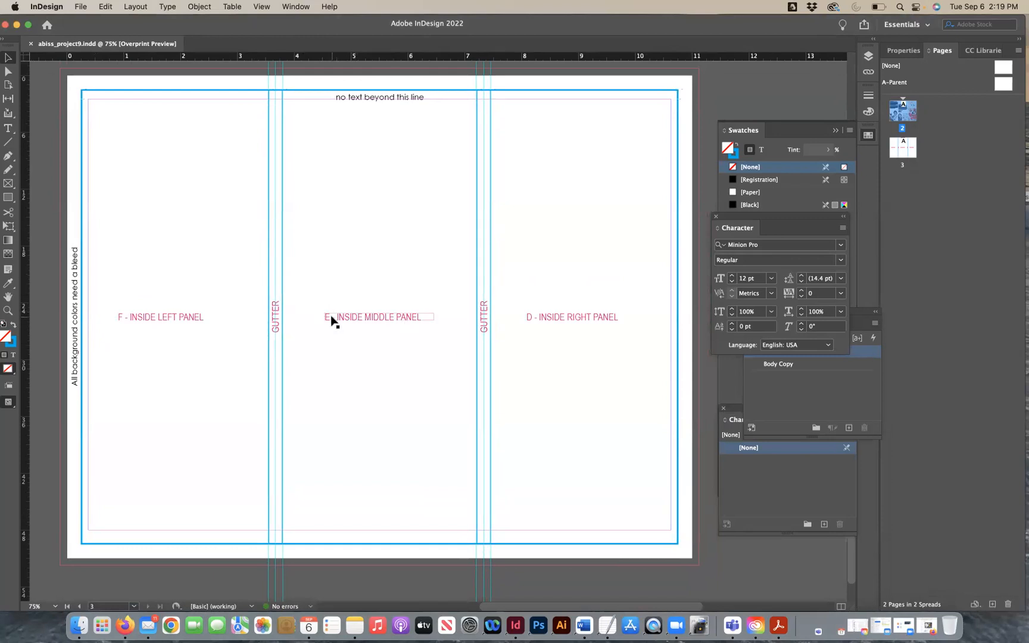
pyautogui.click(584, 625)
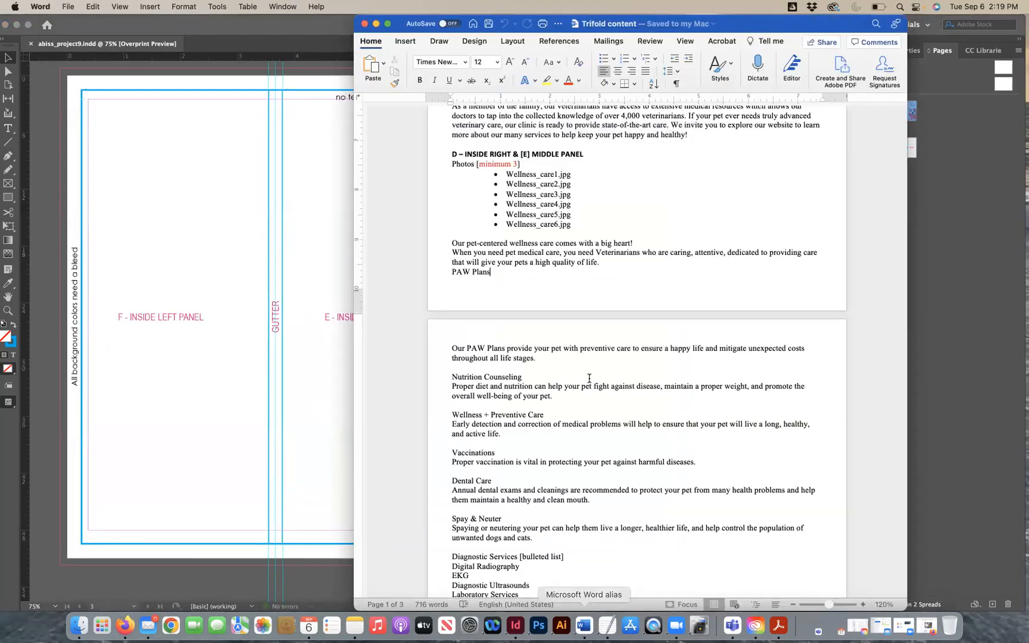
pyautogui.click(297, 366)
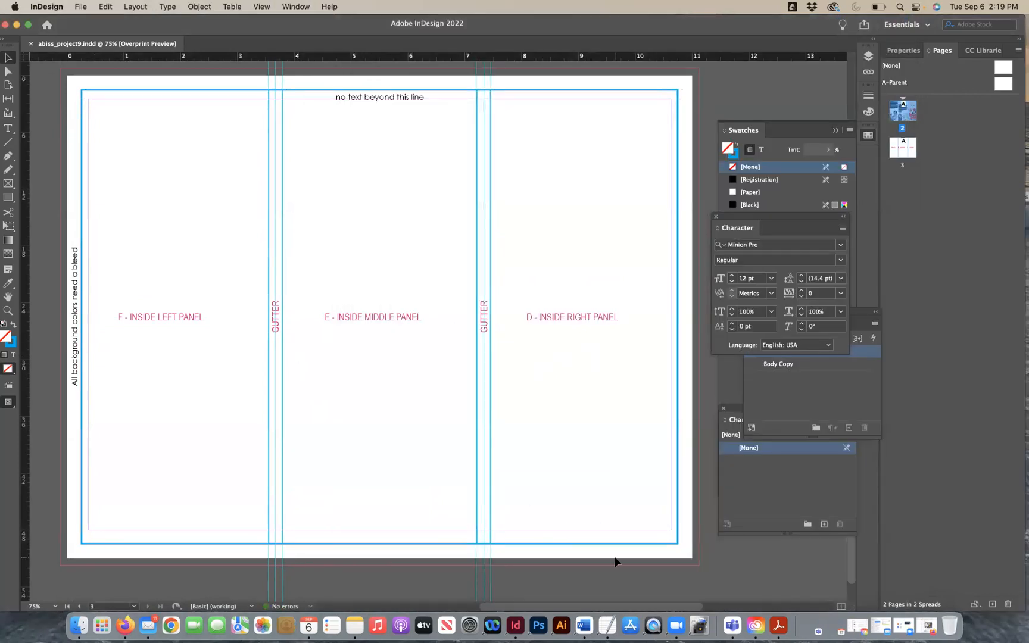
pyautogui.click(584, 625)
pyautogui.scroll(-10, 562, 257)
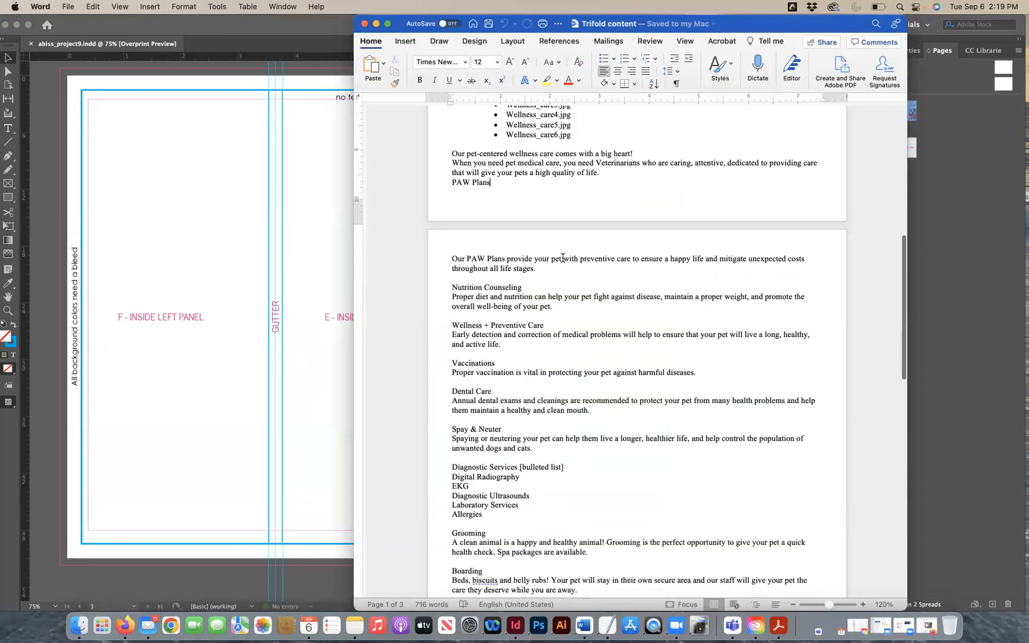
pyautogui.scroll(10, 563, 257)
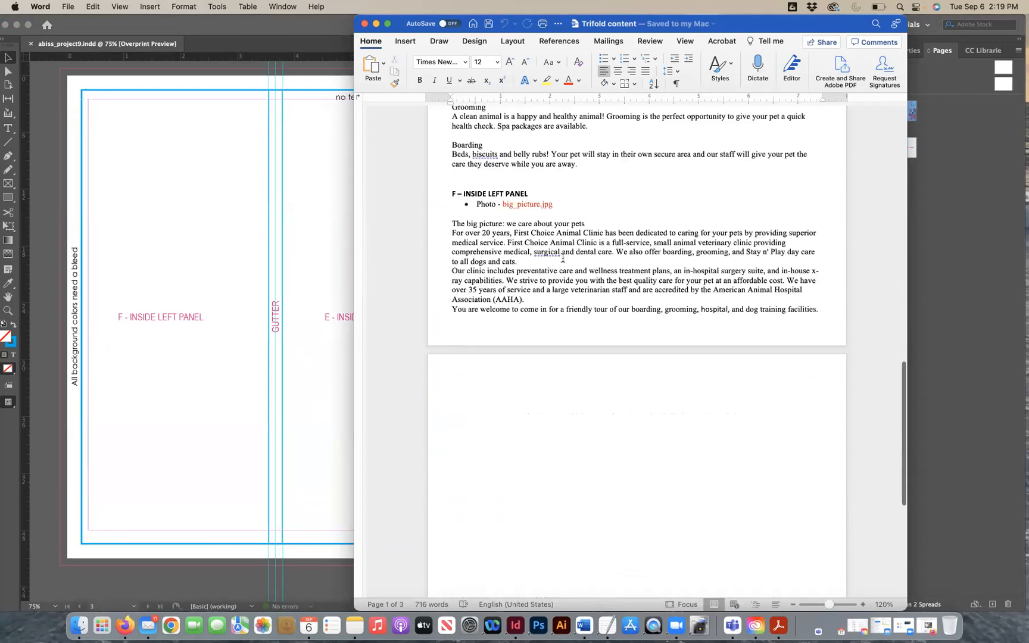
pyautogui.scroll(2, 563, 259)
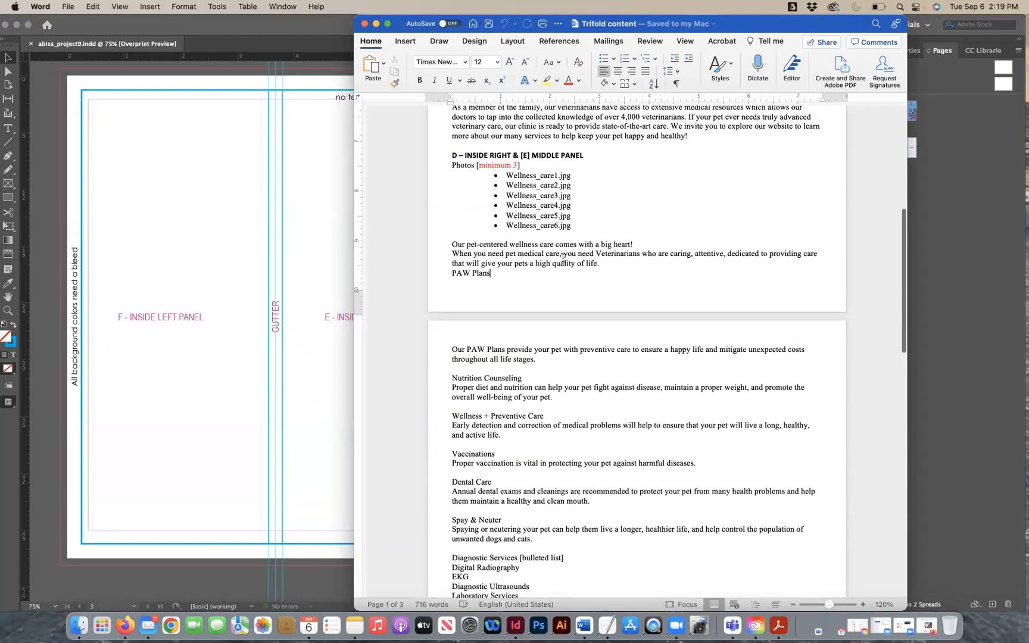
pyautogui.click(297, 394)
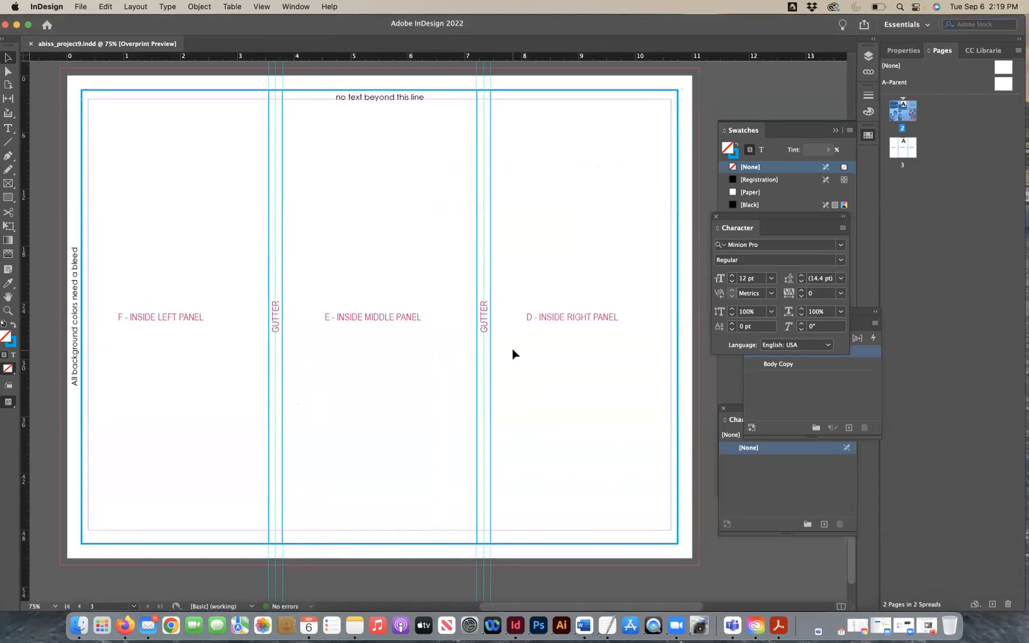
# In Word, copy the inside right and middle panel text starting at "Our pet-centered wellness care comes with a big heart!", and return to InDesign.
pyautogui.click(583, 627)
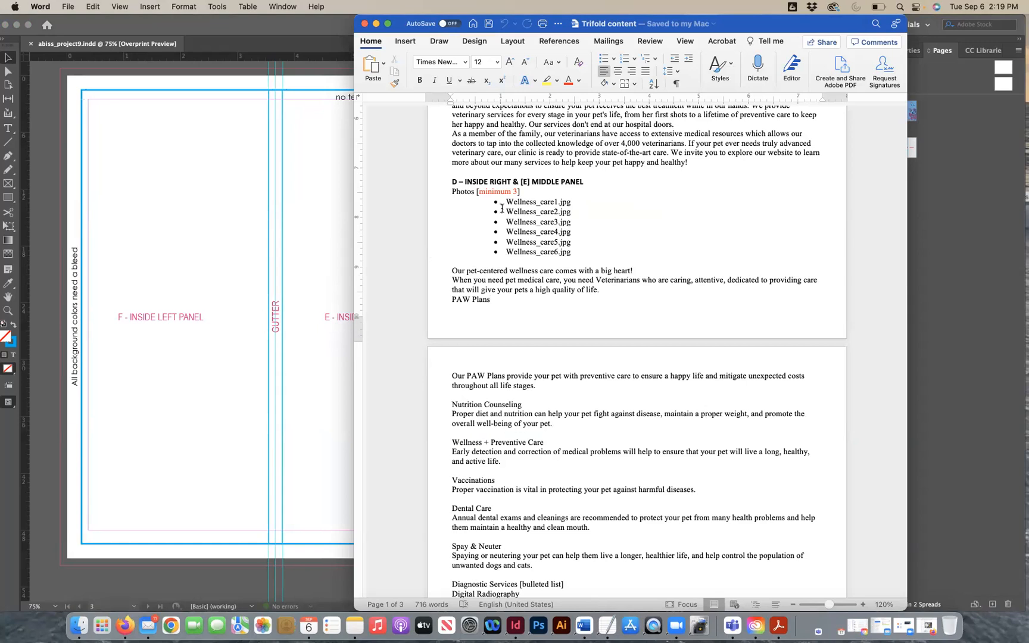
pyautogui.moveTo(511, 203); pyautogui.dragTo(585, 232)
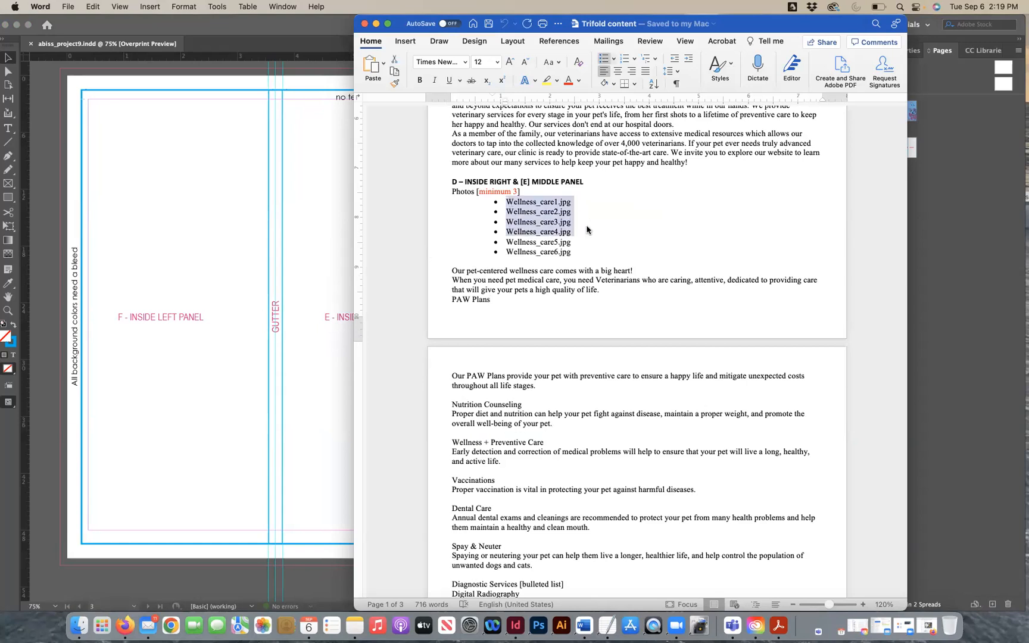
pyautogui.moveTo(491, 276); pyautogui.dragTo(435, 199)
pyautogui.scroll(-6, 578, 520)
pyautogui.hotkey('ctrl', 'Up')
pyautogui.click(325, 256)
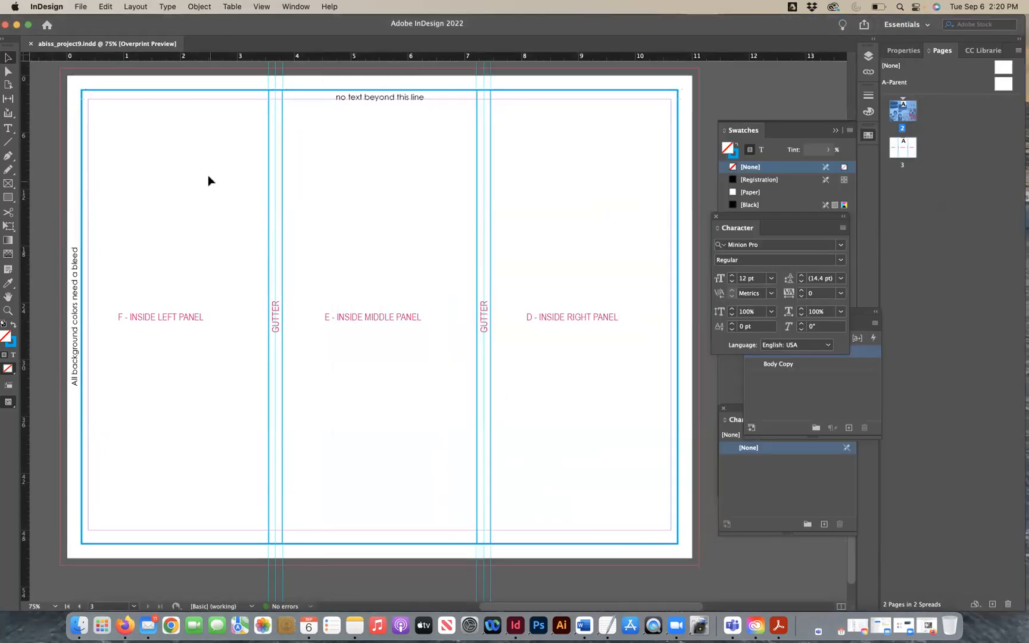
# On page 3, draw a text frame filling the inside middle panel between the gutters and paste the copied wellness care text.
pyautogui.click(9, 130)
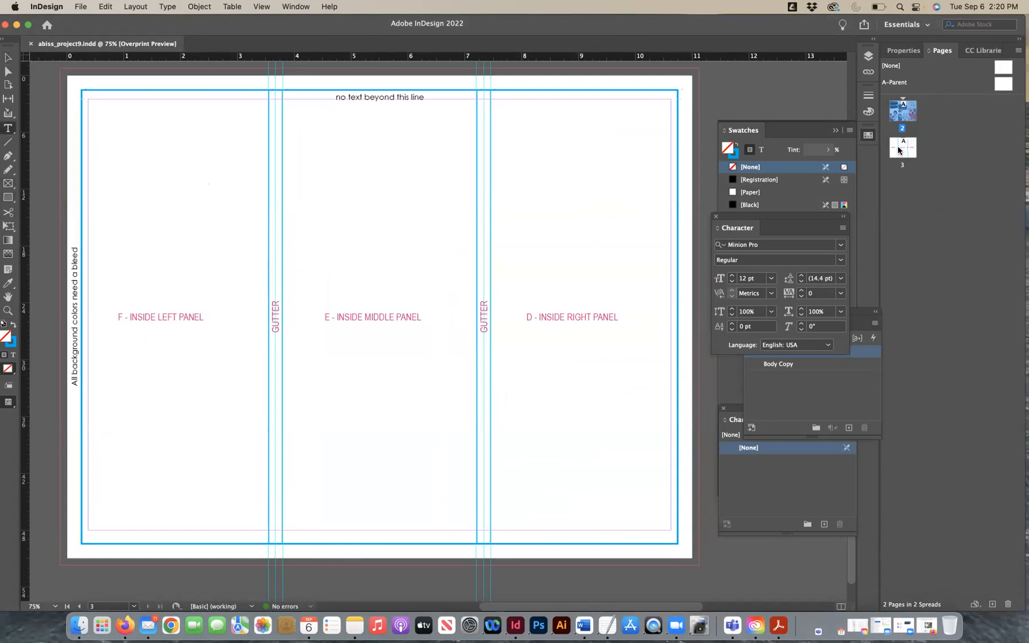
pyautogui.doubleClick(903, 147)
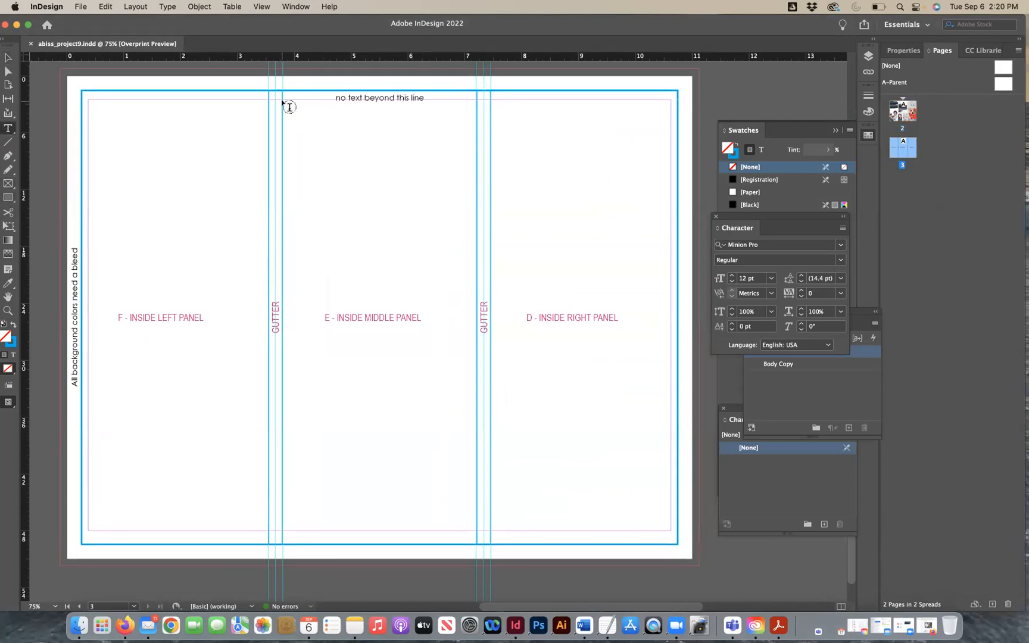
pyautogui.moveTo(283, 102); pyautogui.dragTo(476, 532)
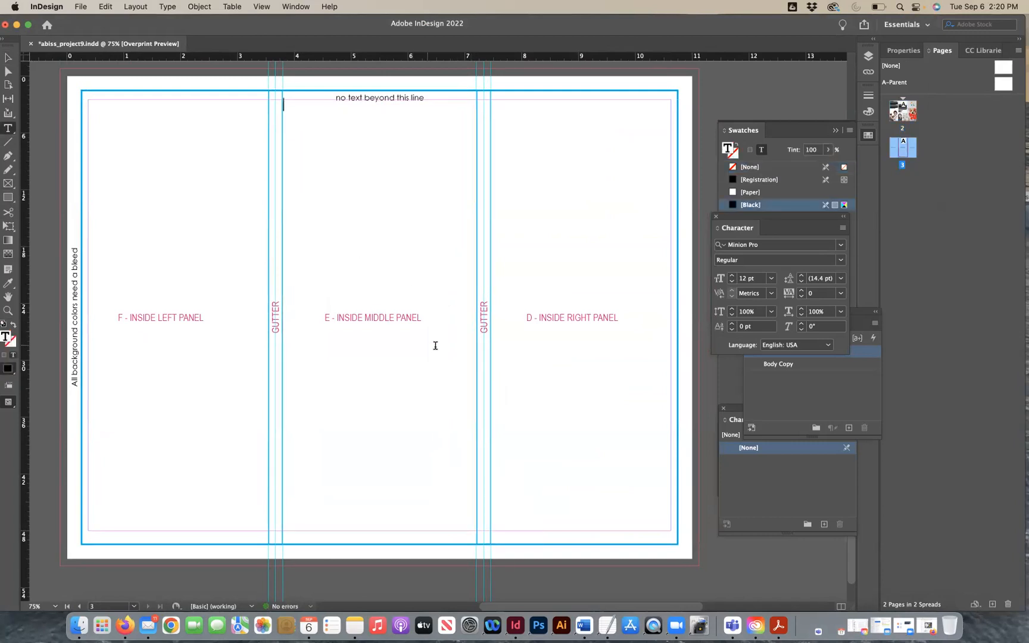
pyautogui.press('super+v')
pyautogui.press('Escape')
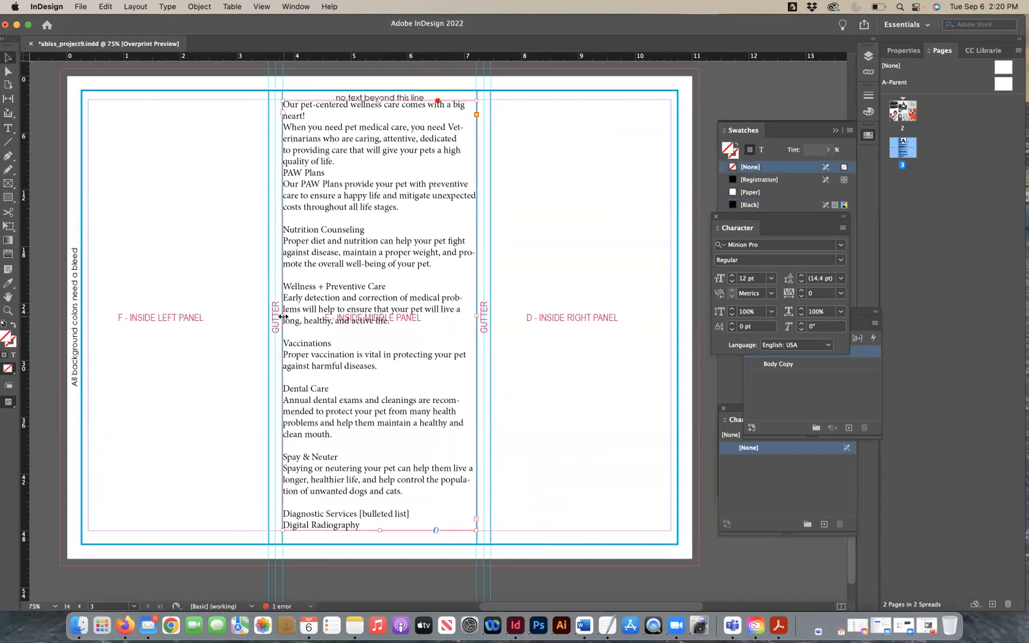
# Inset both sides of the middle panel's text frame from the gutters to make it about 3 inches wide.
pyautogui.moveTo(284, 316); pyautogui.dragTo(294, 316)
pyautogui.moveTo(477, 317); pyautogui.dragTo(463, 316)
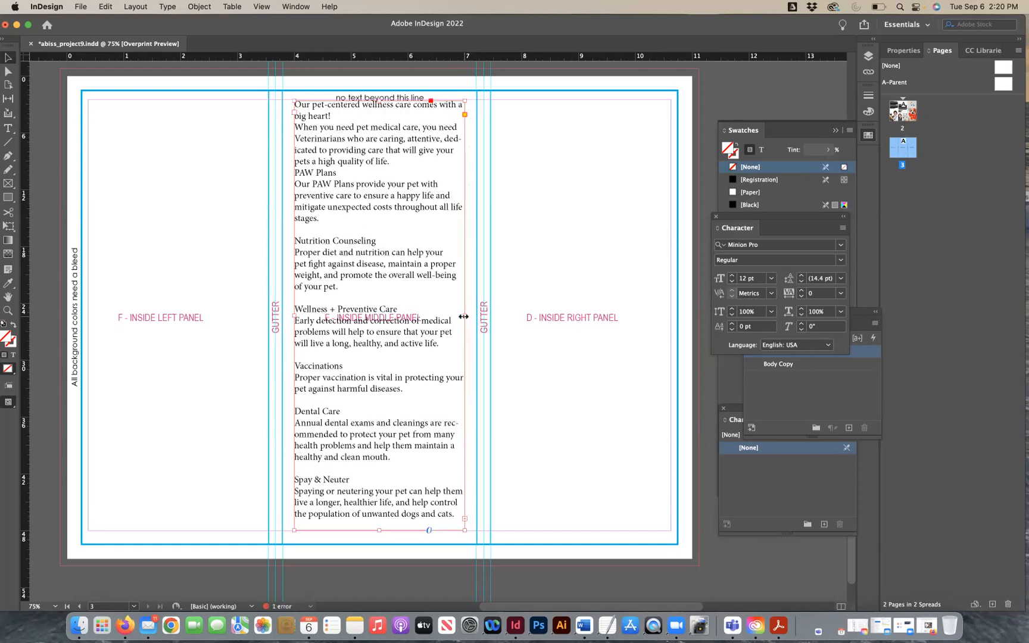
pyautogui.click(9, 129)
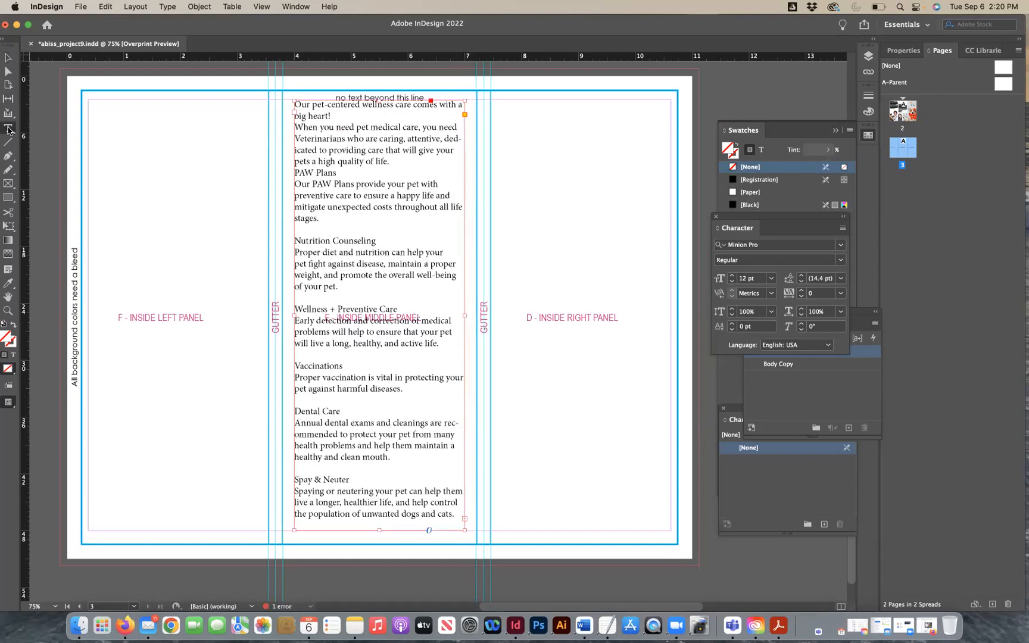
# Apply the Body Copy paragraph style to all the text in the inside middle panel's frame.
pyautogui.click(362, 206)
pyautogui.press('super+a')
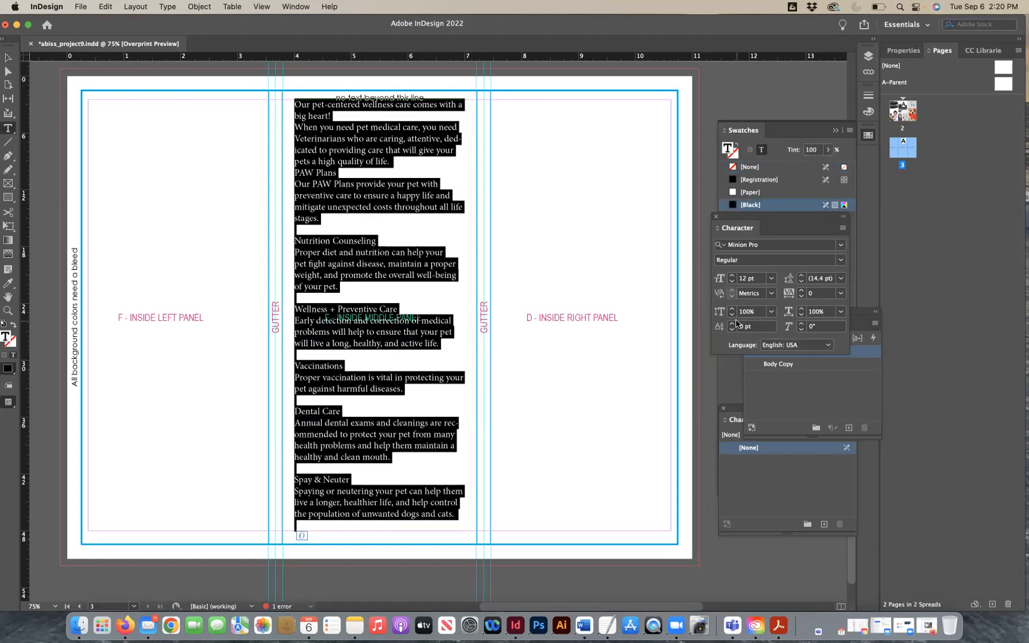
pyautogui.click(798, 354)
pyautogui.click(780, 364)
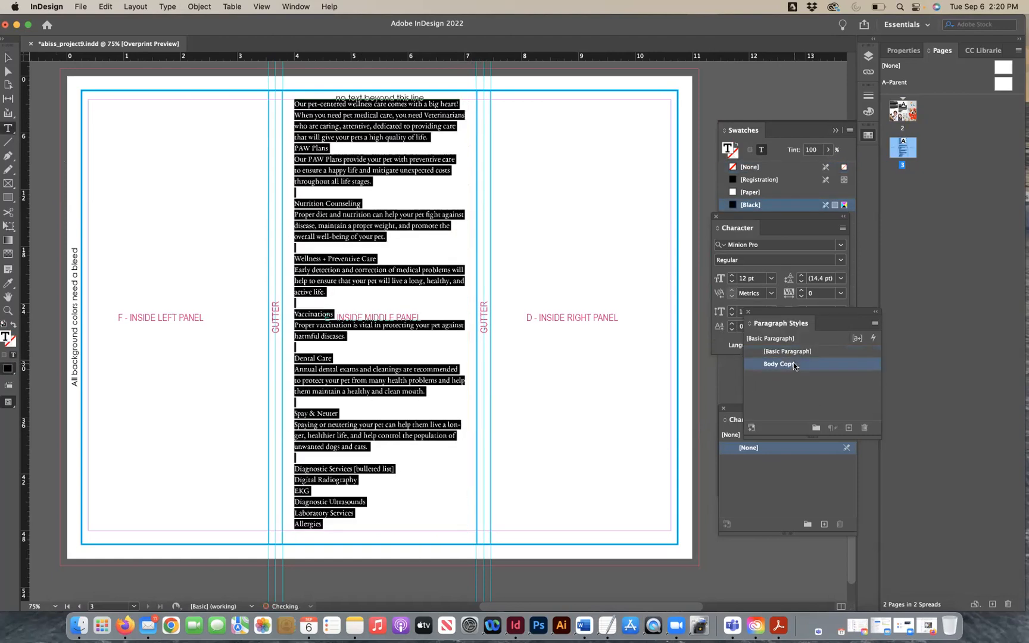
pyautogui.click(354, 260)
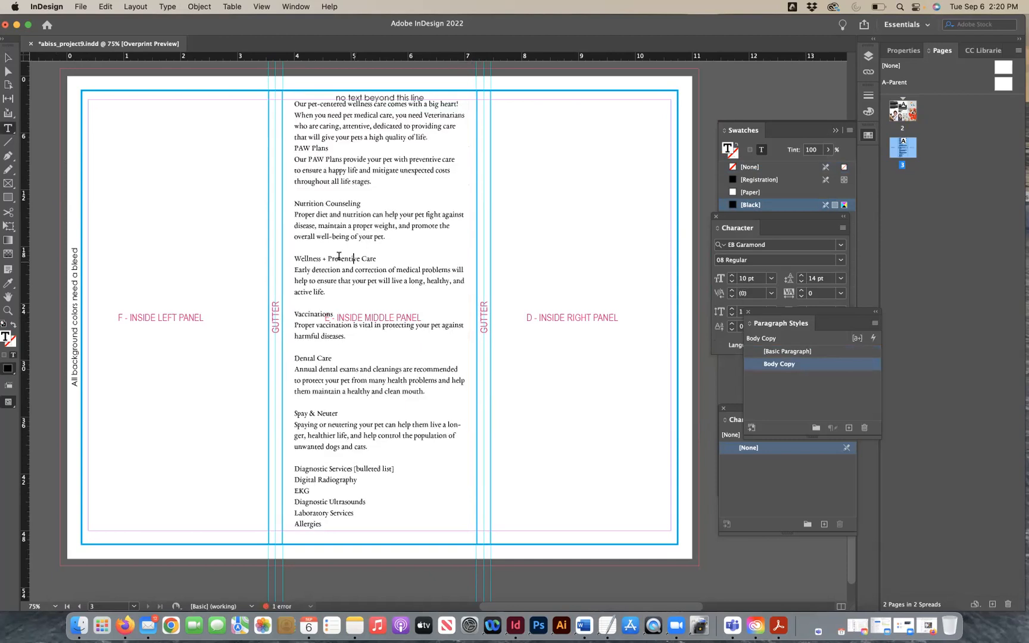
pyautogui.click(8, 57)
pyautogui.click(287, 180)
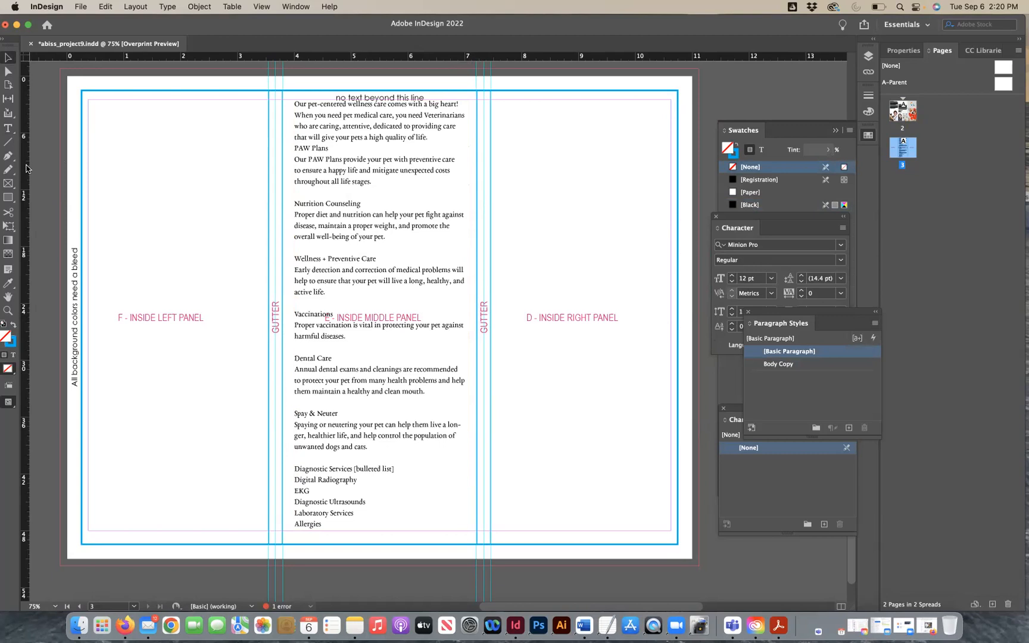
# Draw a text frame filling the inside right panel and inset its sides to make it about 3 inches wide, with its top at the margin.
pyautogui.click(8, 128)
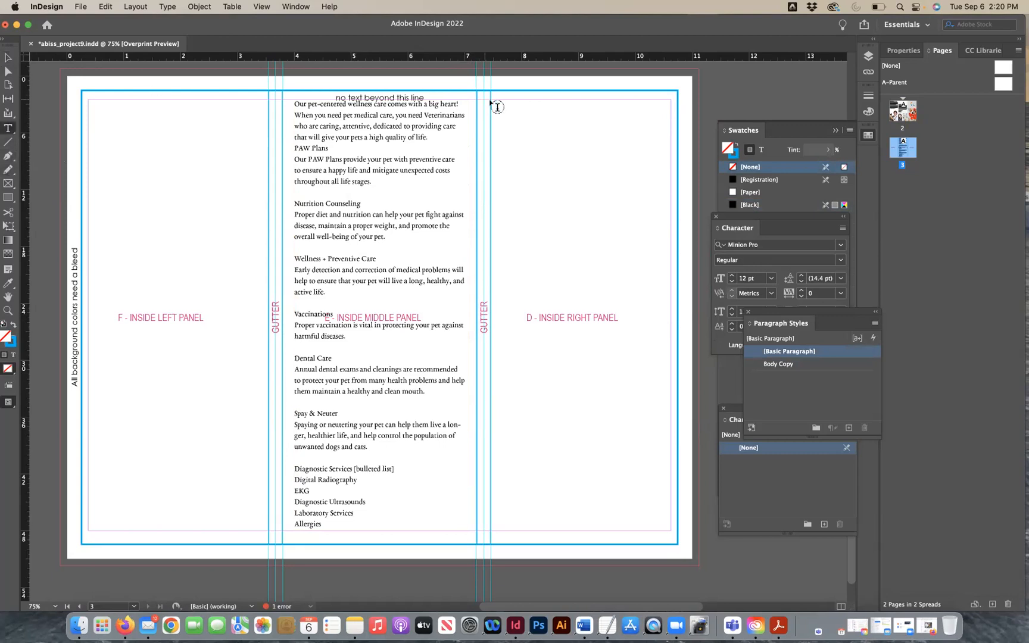
pyautogui.moveTo(492, 101); pyautogui.dragTo(670, 531)
pyautogui.click(296, 159)
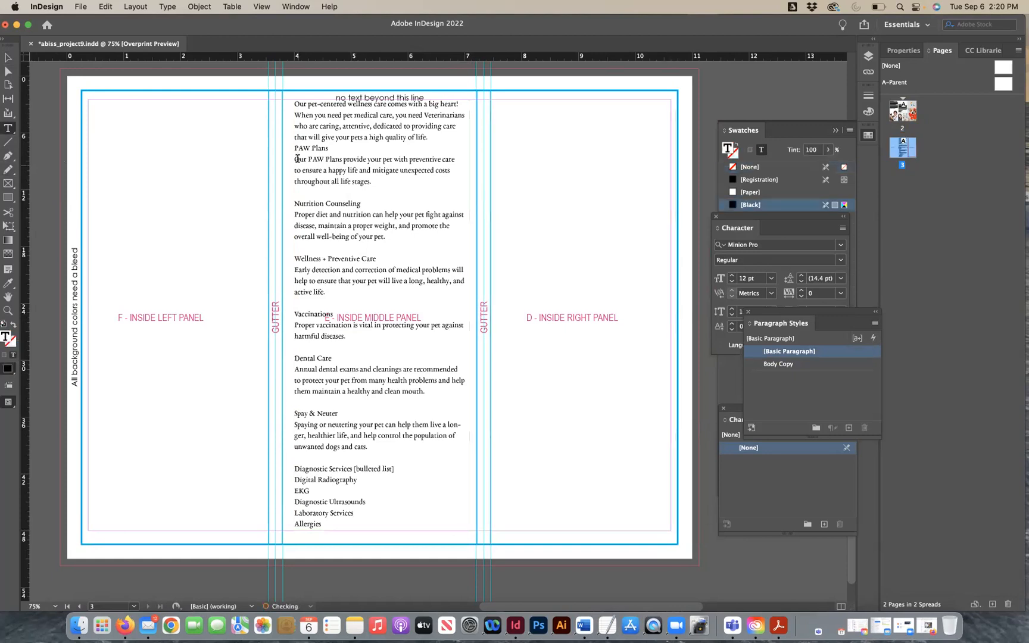
pyautogui.click(9, 57)
pyautogui.moveTo(491, 316); pyautogui.dragTo(497, 316)
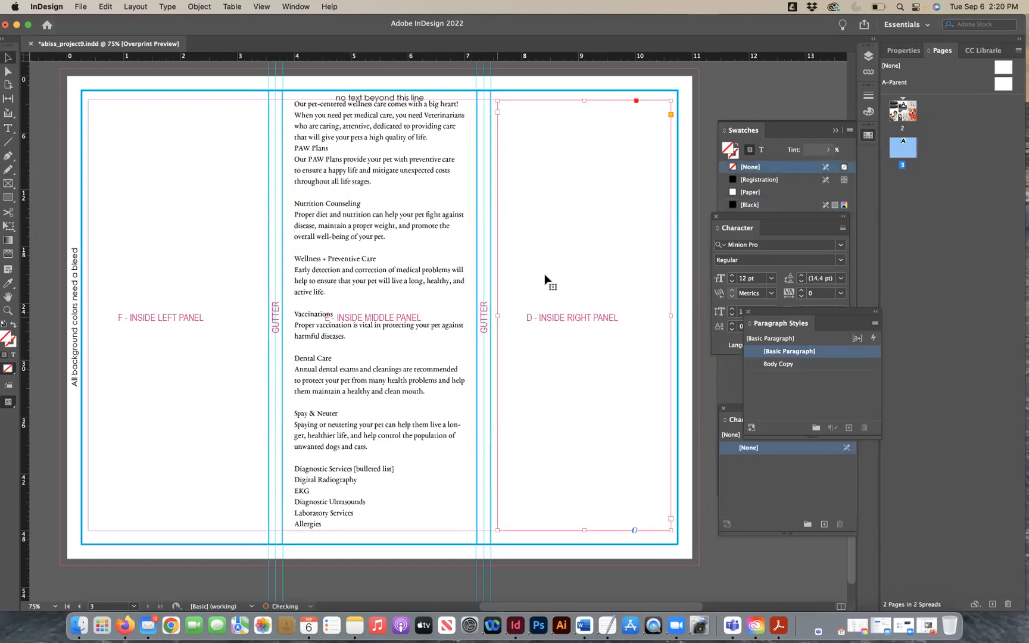
pyautogui.moveTo(584, 101); pyautogui.dragTo(585, 97)
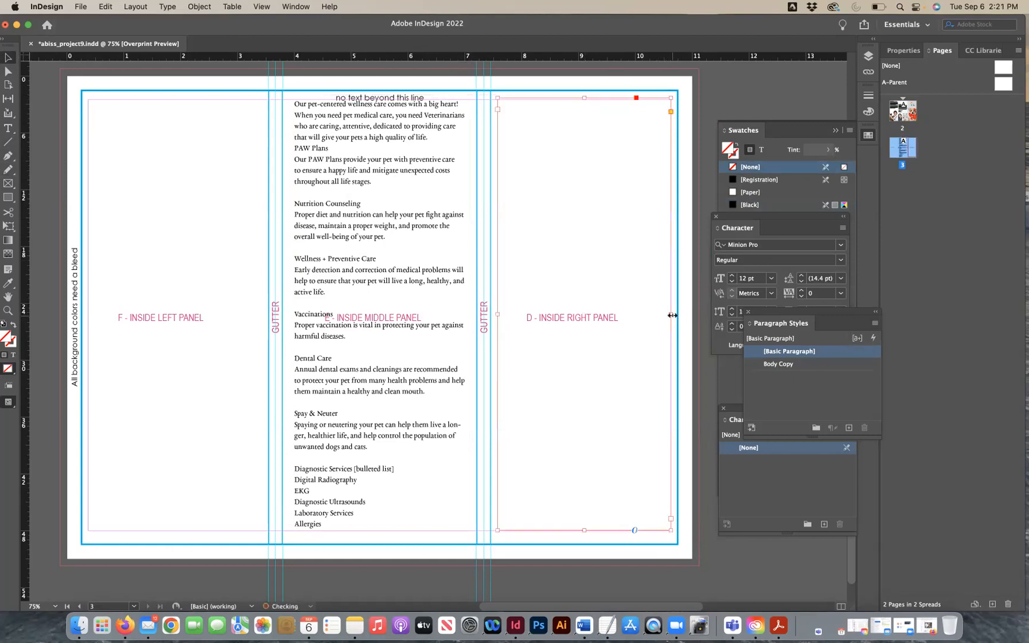
pyautogui.moveTo(667, 316); pyautogui.dragTo(665, 315)
pyautogui.moveTo(581, 97); pyautogui.dragTo(580, 99)
# Thread the middle panel's overset text into the empty text frame on the inside right panel.
pyautogui.click(409, 277)
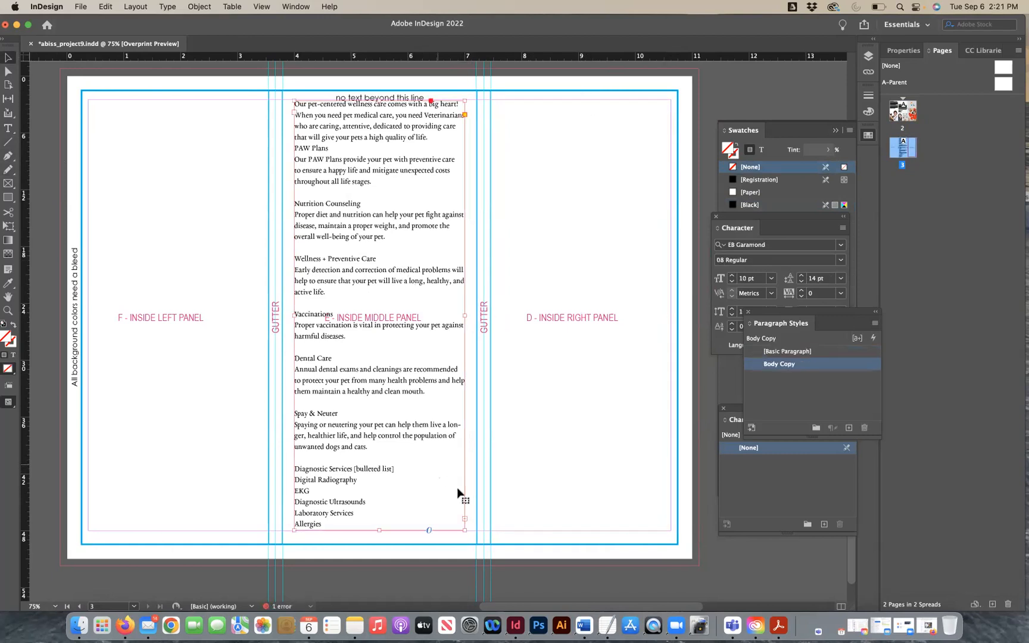
pyautogui.click(465, 519)
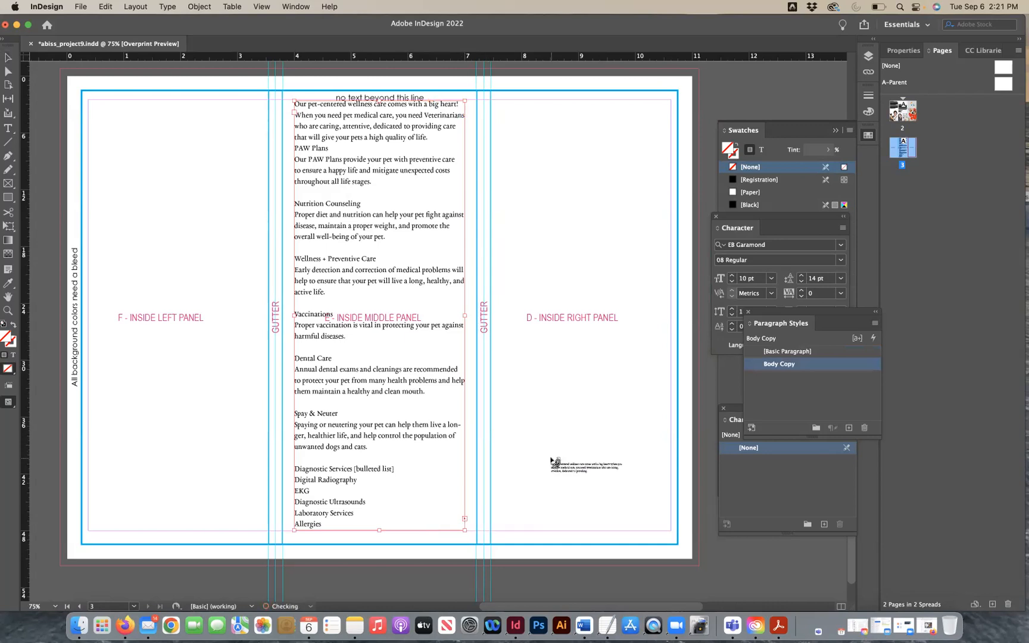
pyautogui.click(564, 437)
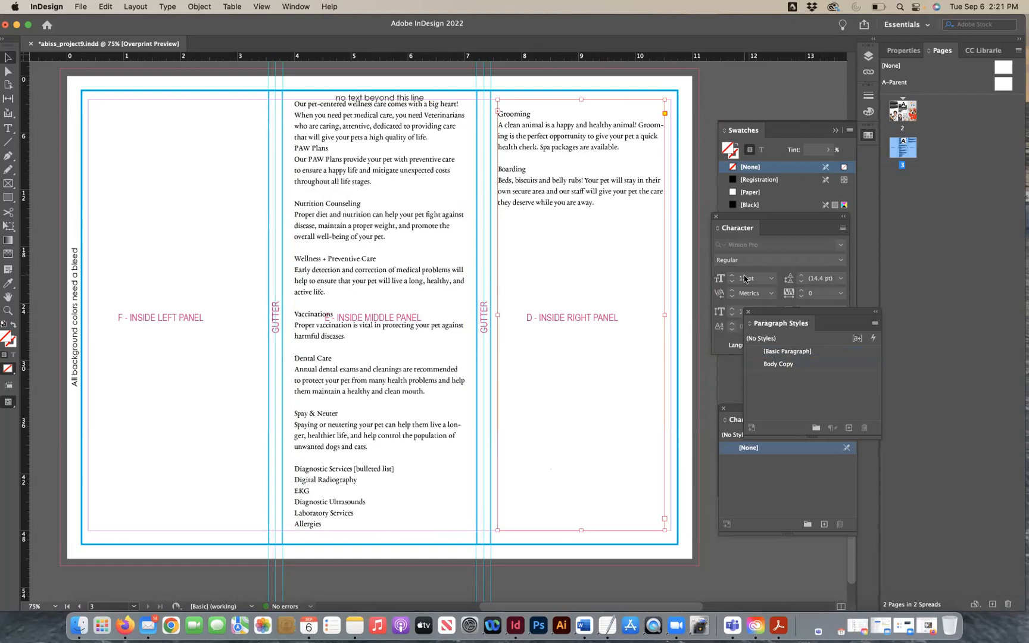
# Move the floating Paragraph Styles, Character Styles and Character panels clear of the Swatches panel.
pyautogui.moveTo(767, 314); pyautogui.dragTo(792, 530)
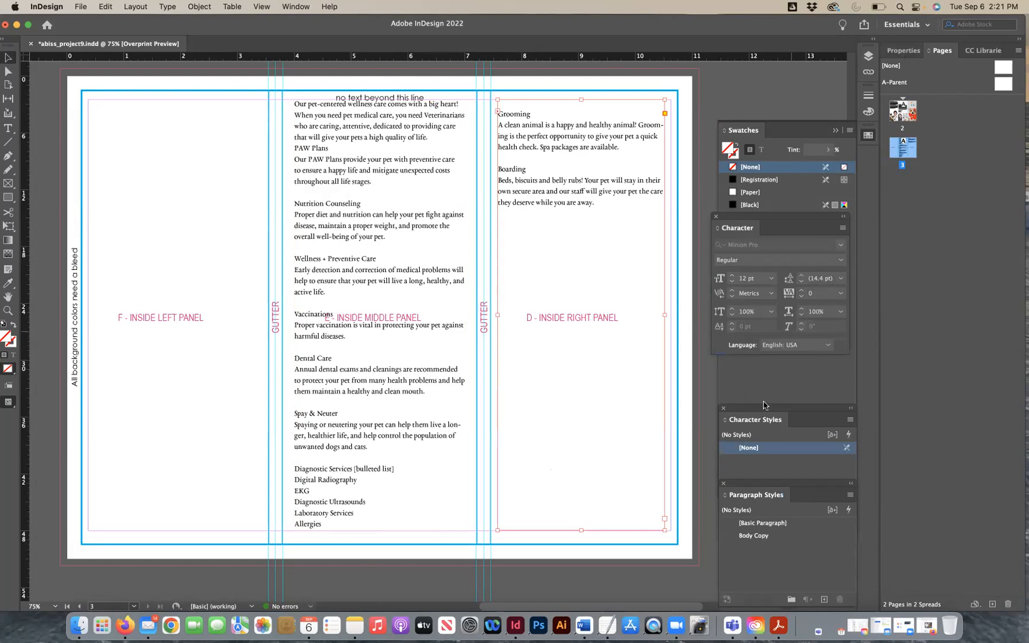
pyautogui.moveTo(741, 483); pyautogui.dragTo(817, 429)
pyautogui.moveTo(759, 411); pyautogui.dragTo(919, 381)
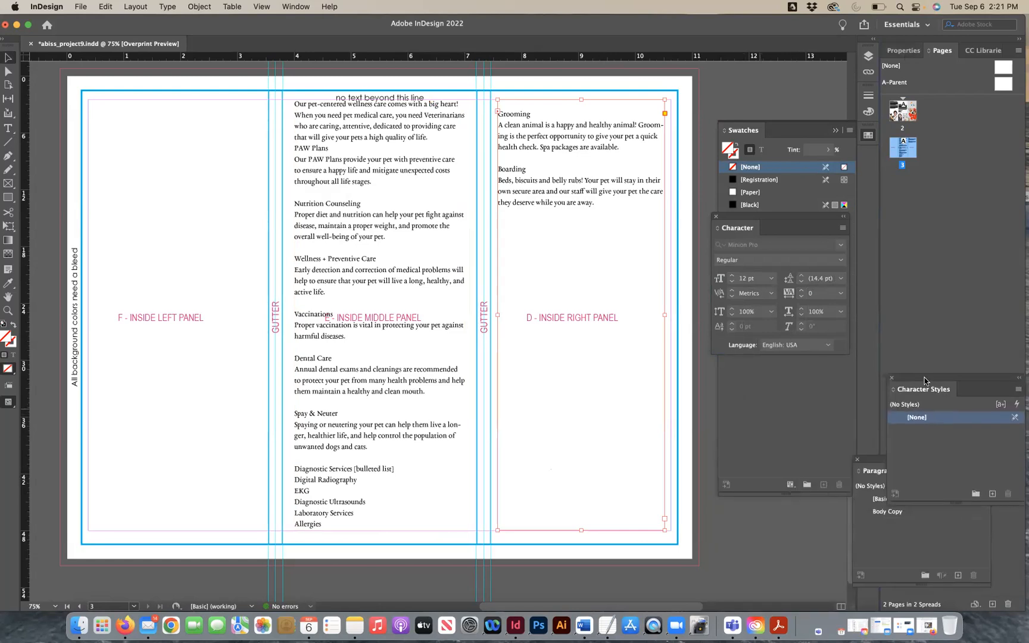
pyautogui.moveTo(746, 216); pyautogui.dragTo(918, 271)
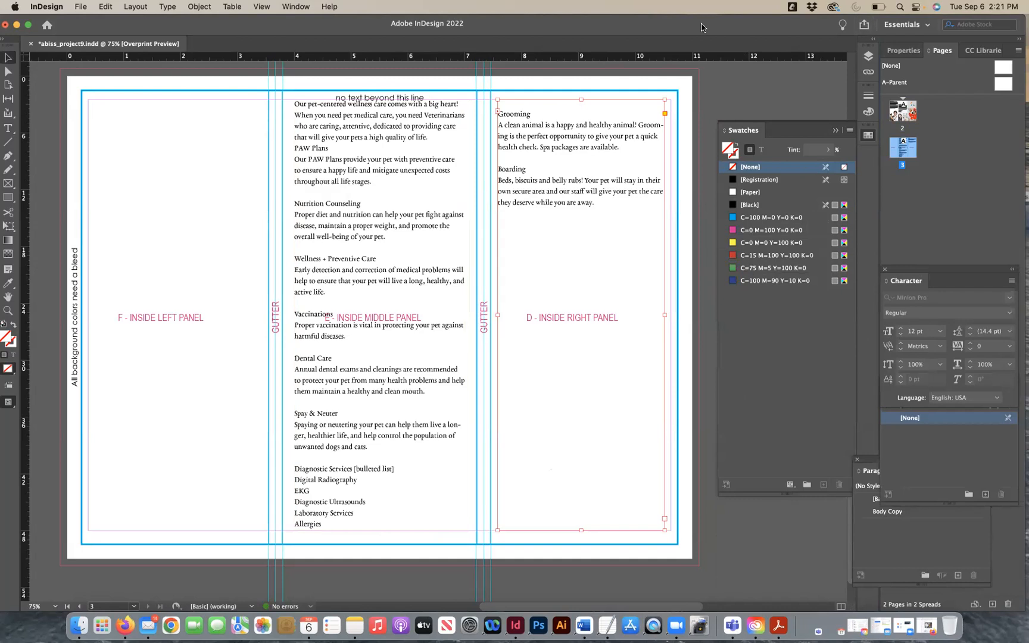
# Hide the Artwork layer and the instructions layer, keeping Layer 4 and the Guides layer visible.
pyautogui.click(868, 55)
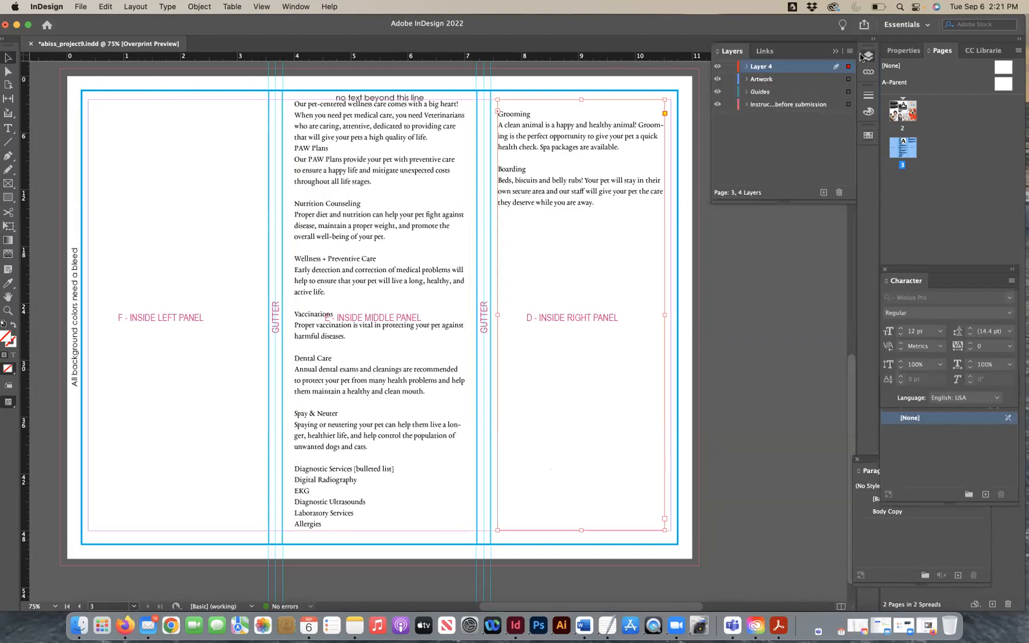
pyautogui.click(718, 81)
pyautogui.click(717, 93)
pyautogui.click(718, 105)
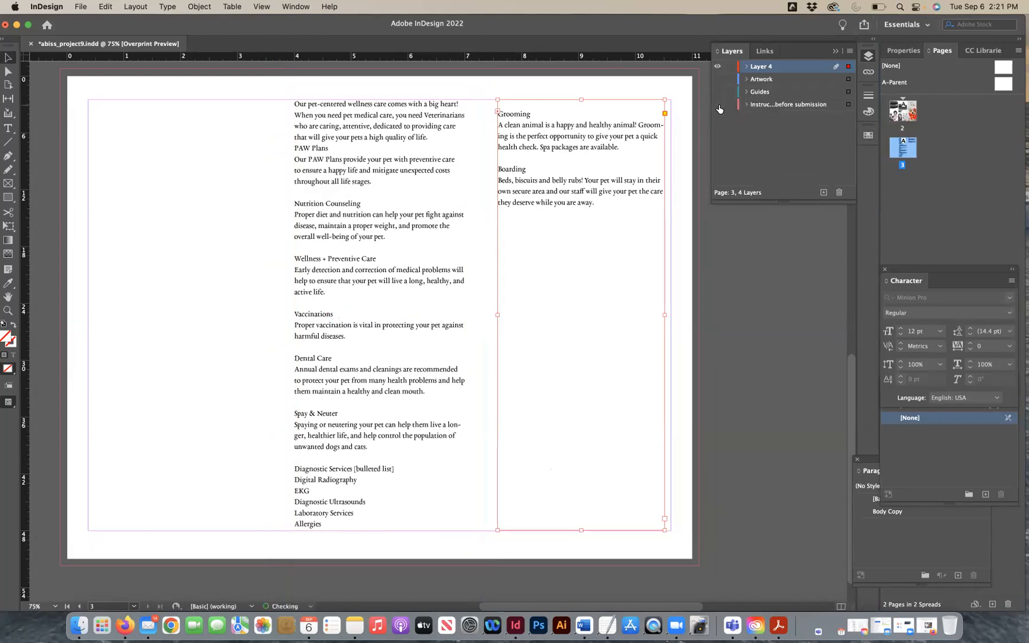
pyautogui.click(718, 93)
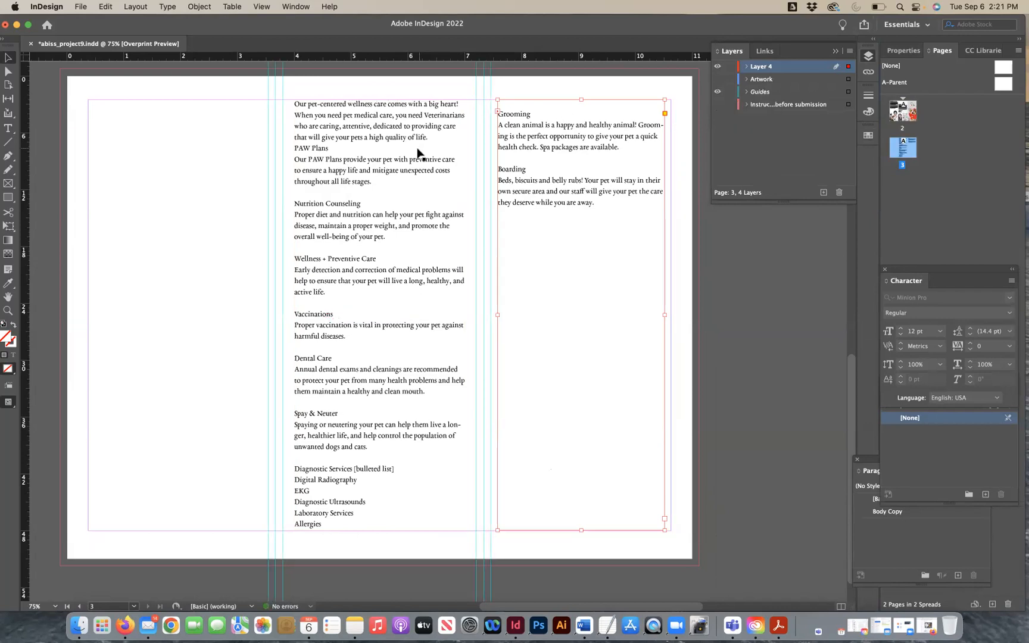
pyautogui.click(724, 302)
# Raise the top edge of the middle panel's text frame to the page margin and deselect it.
pyautogui.click(372, 260)
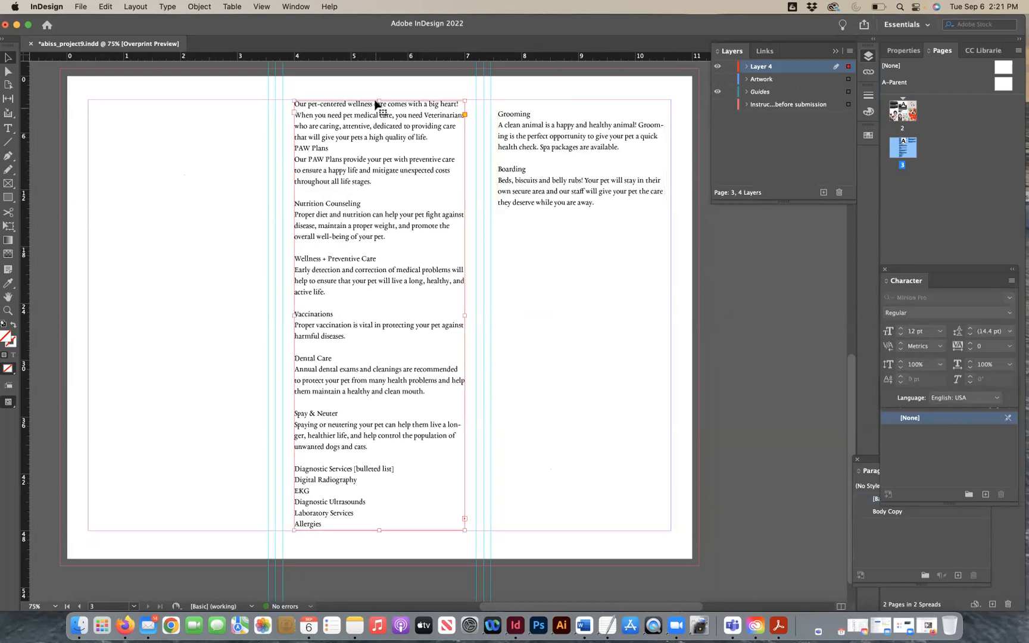
pyautogui.moveTo(378, 98); pyautogui.dragTo(379, 97)
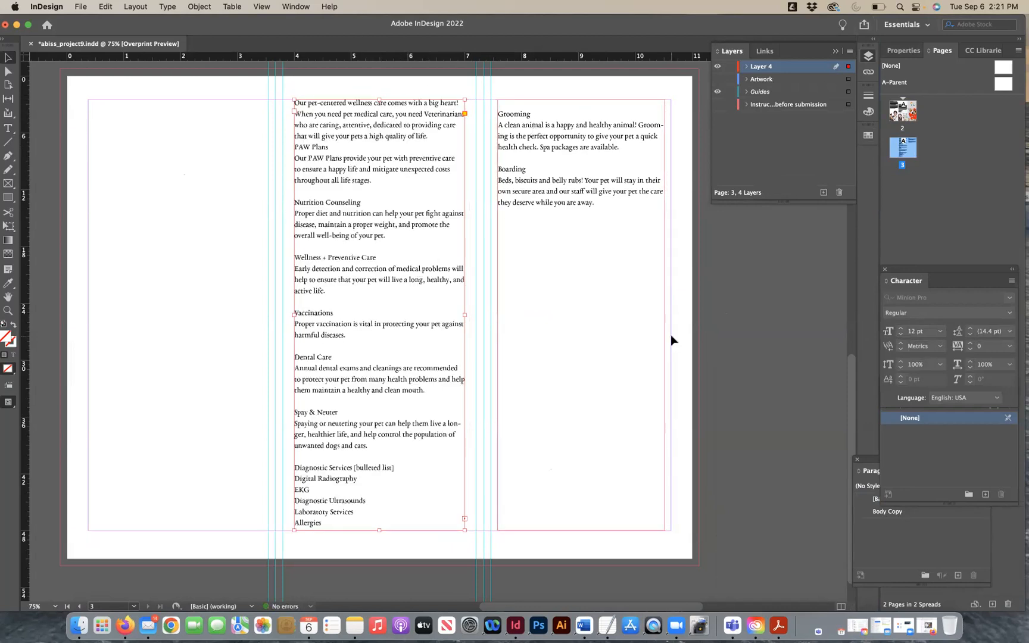
pyautogui.click(694, 256)
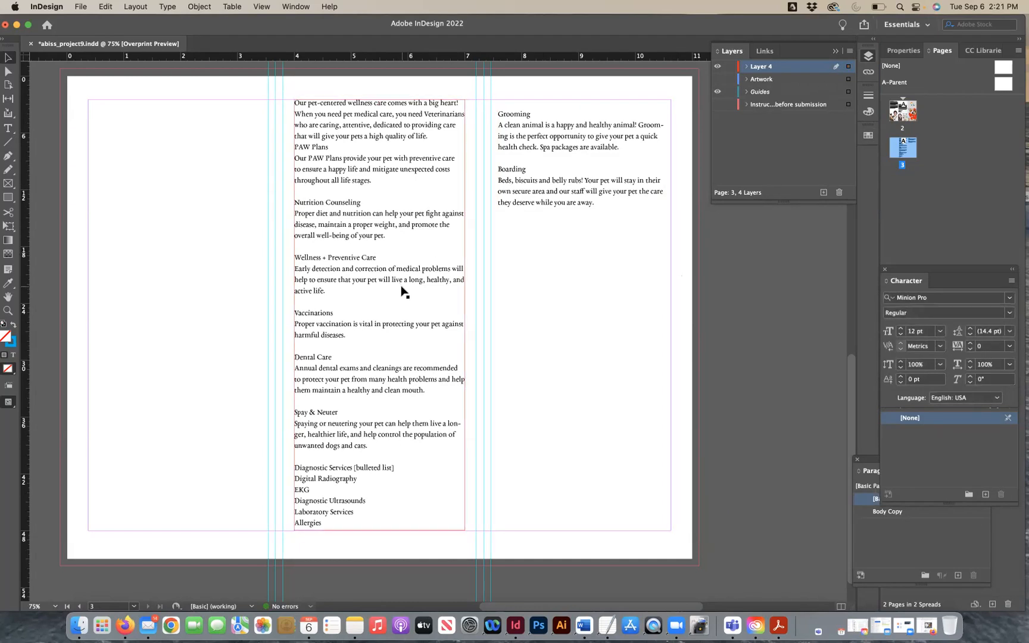
# In Word, copy the inside left panel text starting at "The big picture: we care about your pets", and return to InDesign.
pyautogui.click(583, 625)
pyautogui.scroll(-15, 583, 334)
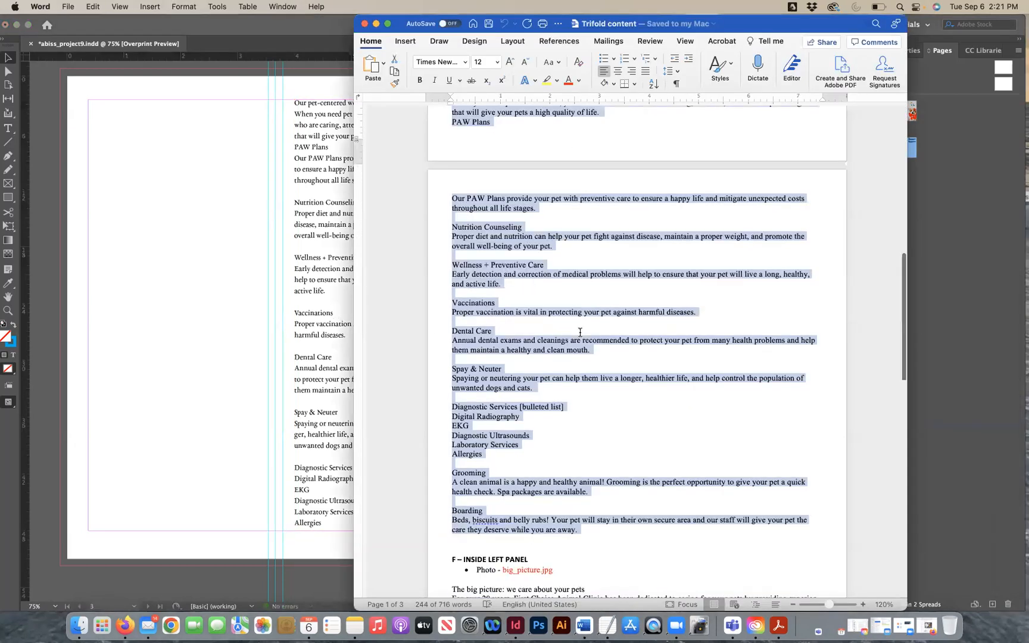
pyautogui.moveTo(476, 217); pyautogui.dragTo(556, 218)
pyautogui.click(494, 230)
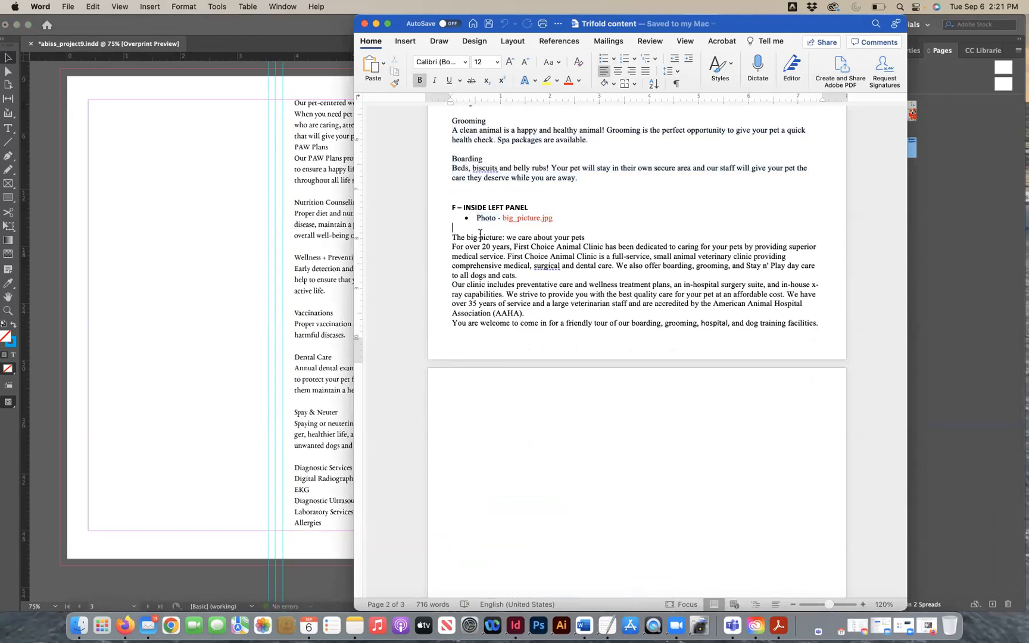
pyautogui.moveTo(452, 236); pyautogui.dragTo(827, 328)
pyautogui.press('super+c')
pyautogui.click(202, 216)
# Draw a text frame filling the inside left panel, paste the copied text, and apply the Body Copy paragraph style to all of it.
pyautogui.click(8, 128)
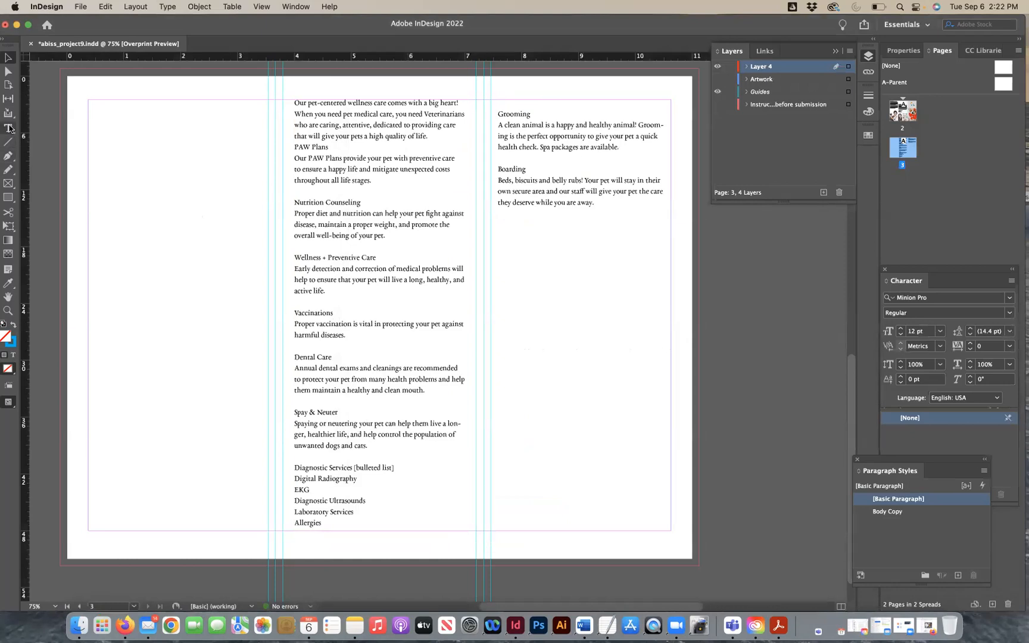
pyautogui.moveTo(94, 104); pyautogui.dragTo(268, 531)
pyautogui.press('super+v')
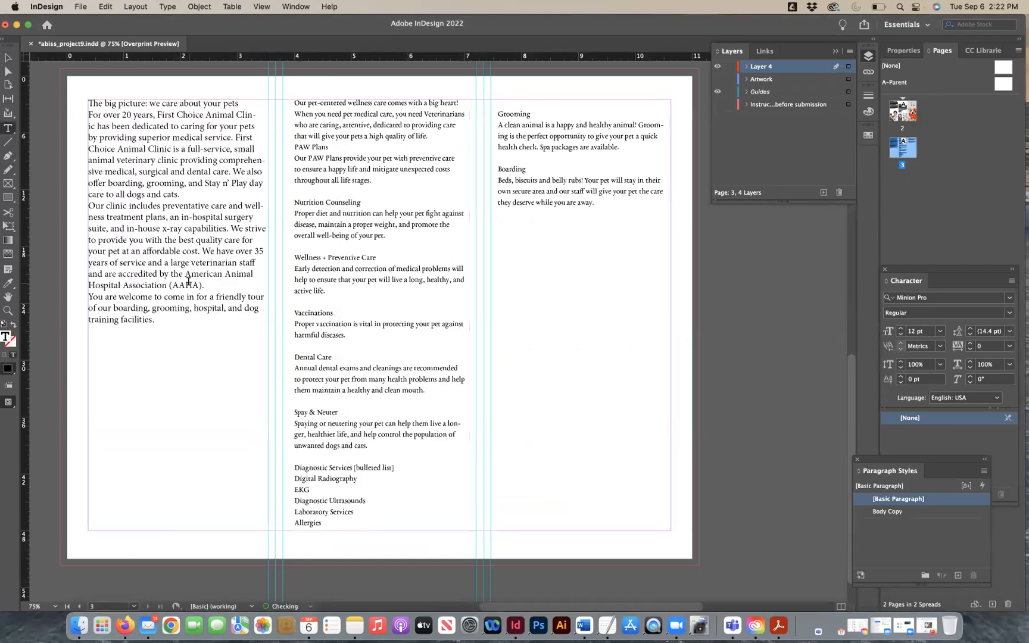
pyautogui.press('super+a')
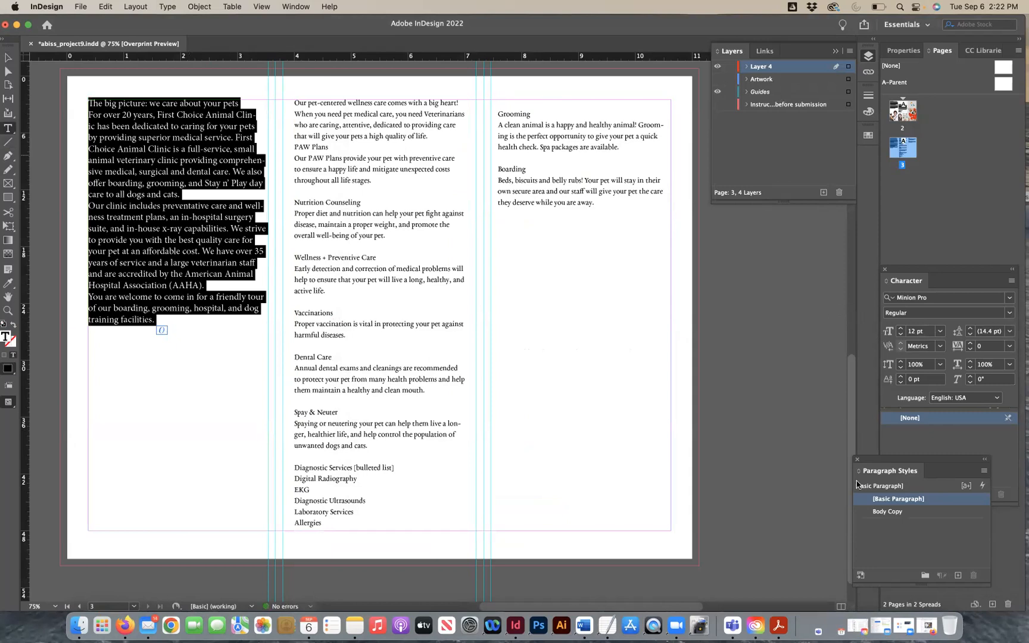
pyautogui.click(891, 514)
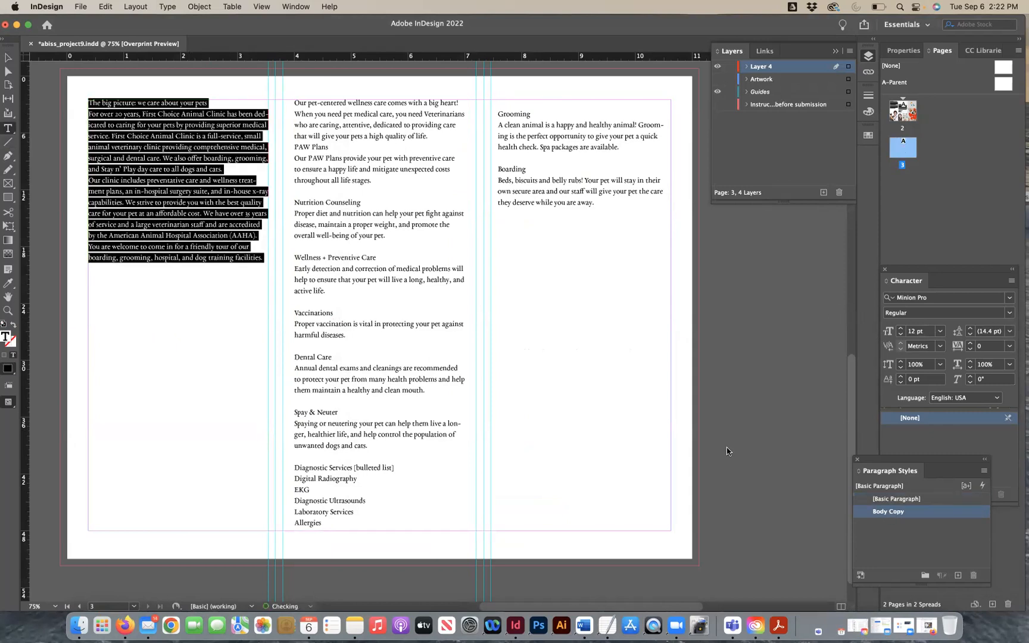
pyautogui.click(42, 88)
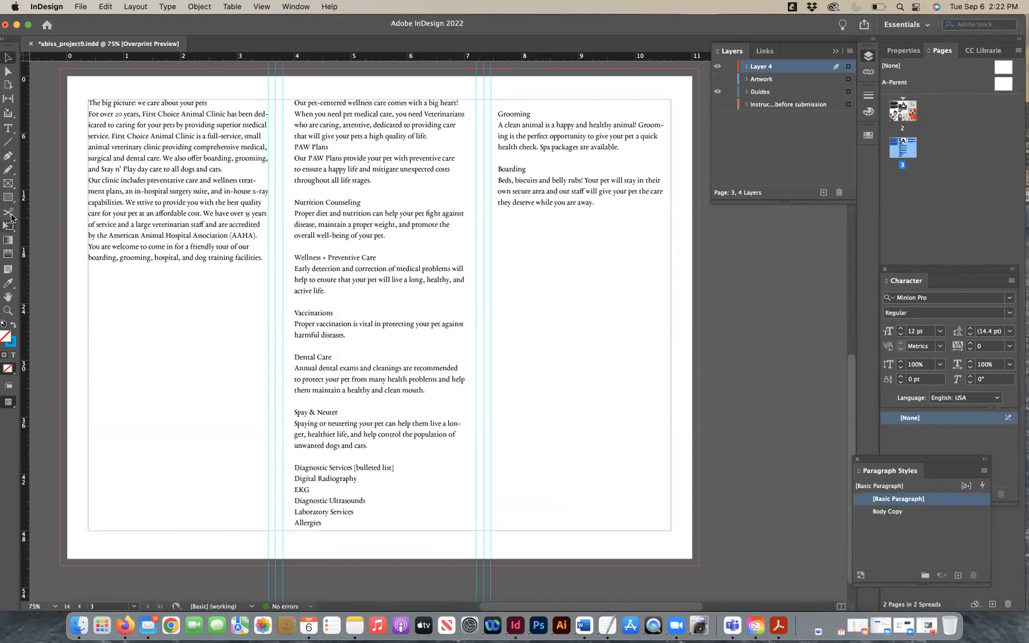
# Draw a rectangular image frame over the whole inside left panel, from the outer bleed edges to the center of the first gutter.
pyautogui.click(8, 182)
pyautogui.moveTo(61, 69); pyautogui.dragTo(275, 565)
pyautogui.click(582, 624)
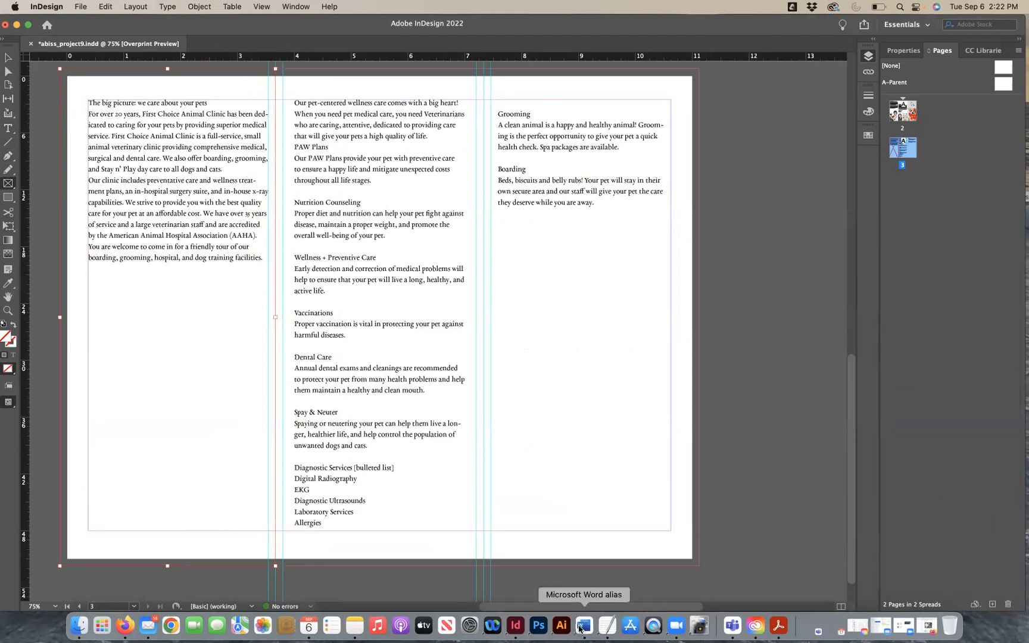
pyautogui.click(47, 266)
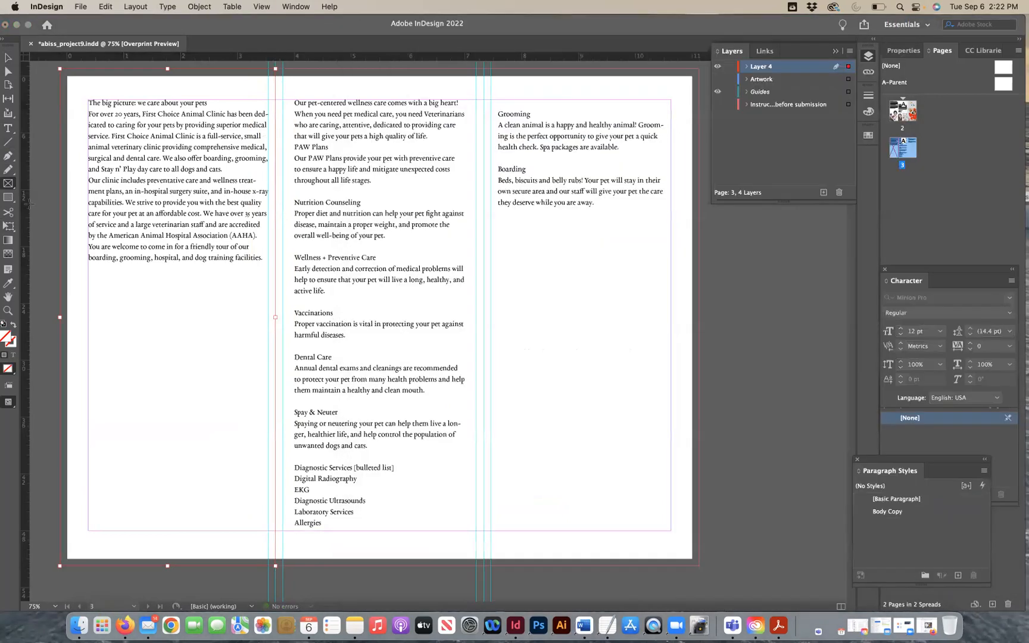
# Place big_picture.jpg from the WK9_Trifold_assets folder into the inside left panel's image frame.
pyautogui.click(9, 57)
pyautogui.press('super+d')
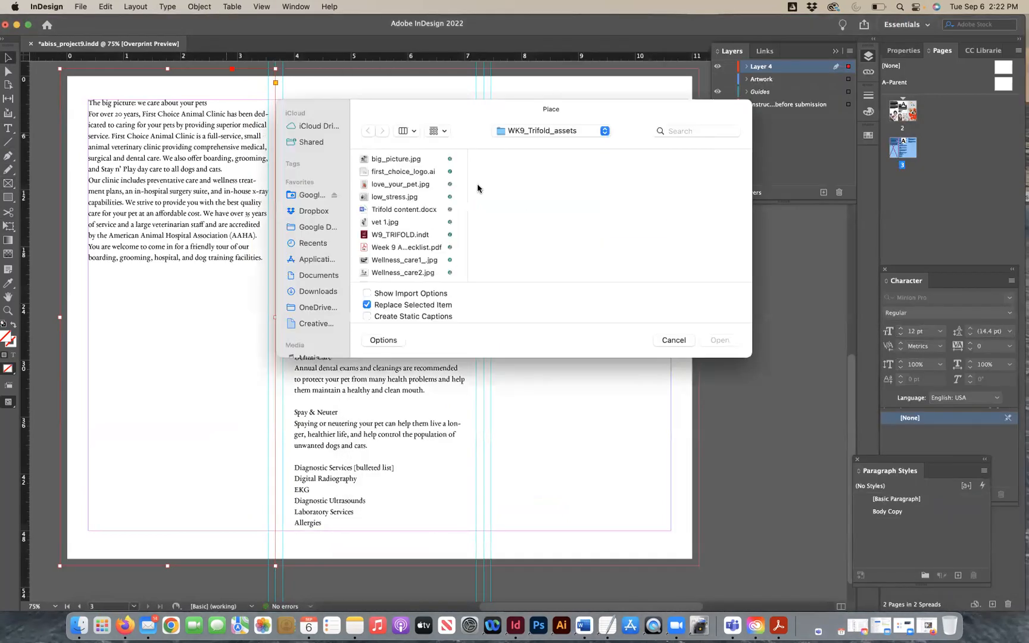
pyautogui.click(410, 159)
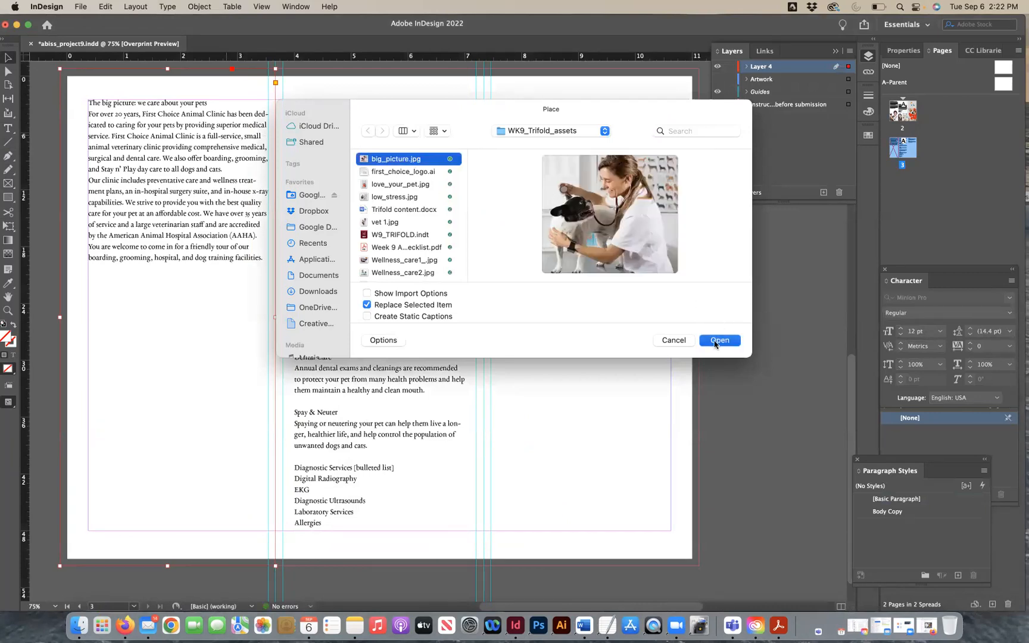
pyautogui.click(720, 340)
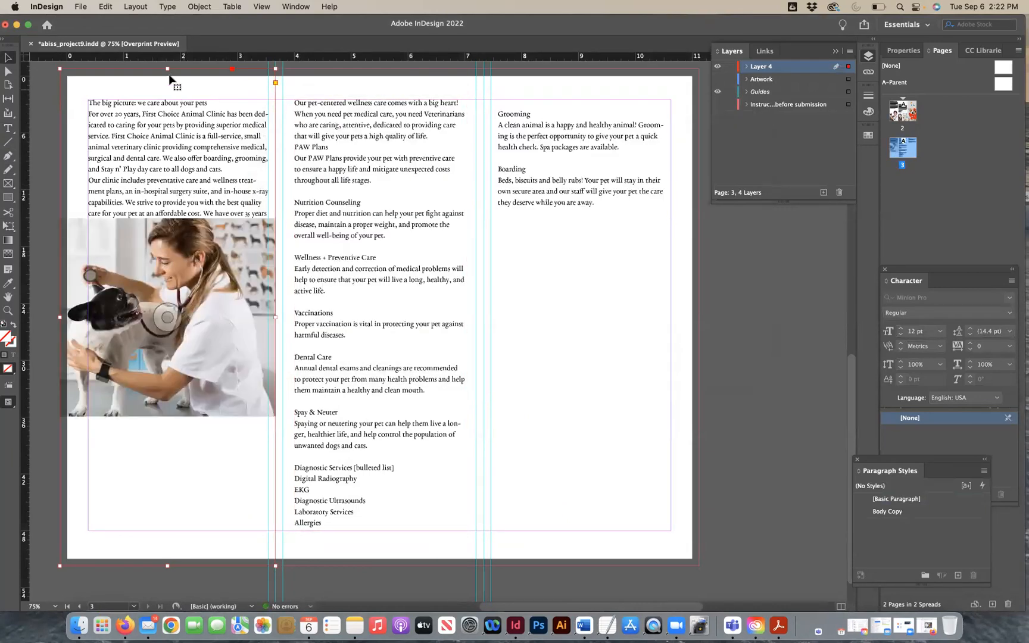
# Lower the image frame's top edge to below the left panel's text and fit the photo to fill the shortened frame.
pyautogui.moveTo(168, 69); pyautogui.dragTo(168, 352)
pyautogui.click(199, 6)
pyautogui.click(357, 244)
pyautogui.moveTo(167, 351)
pyautogui.mouseDown()
pyautogui.moveTo(168, 331)
pyautogui.moveTo(167, 352)
pyautogui.mouseUp()
pyautogui.click(718, 363)
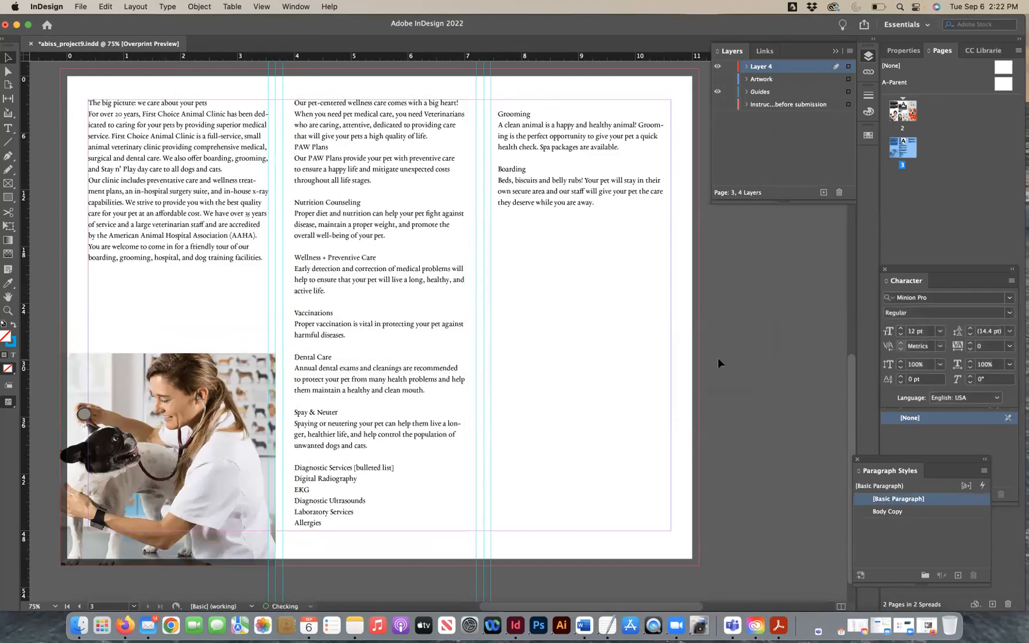
# Lower the top edges of the middle and right inside panels' text frames to about 18 picas below the page top.
pyautogui.scroll(10, 704, 316)
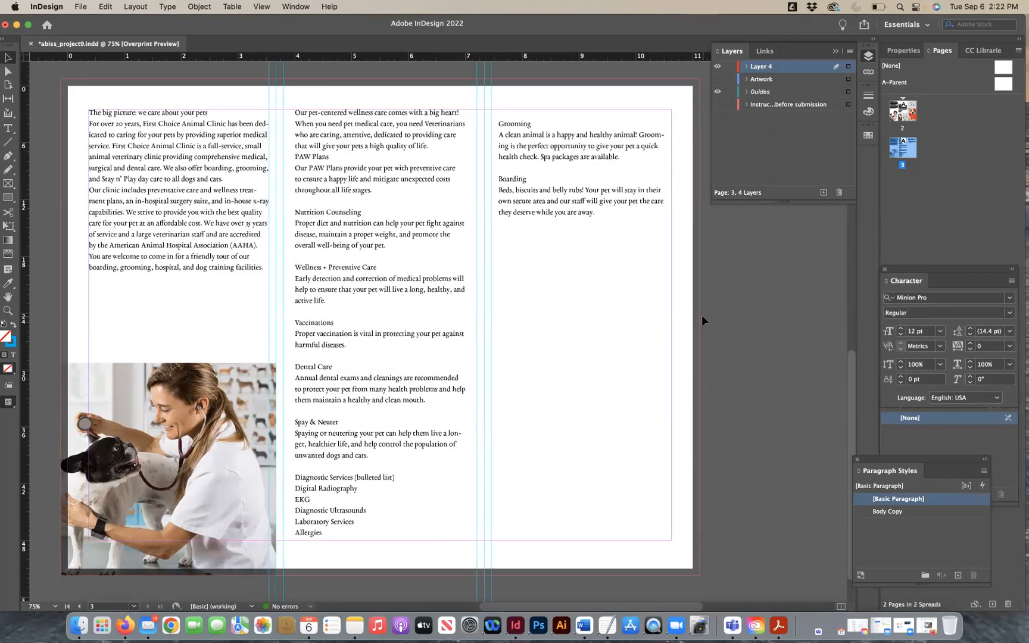
pyautogui.scroll(-5, 704, 321)
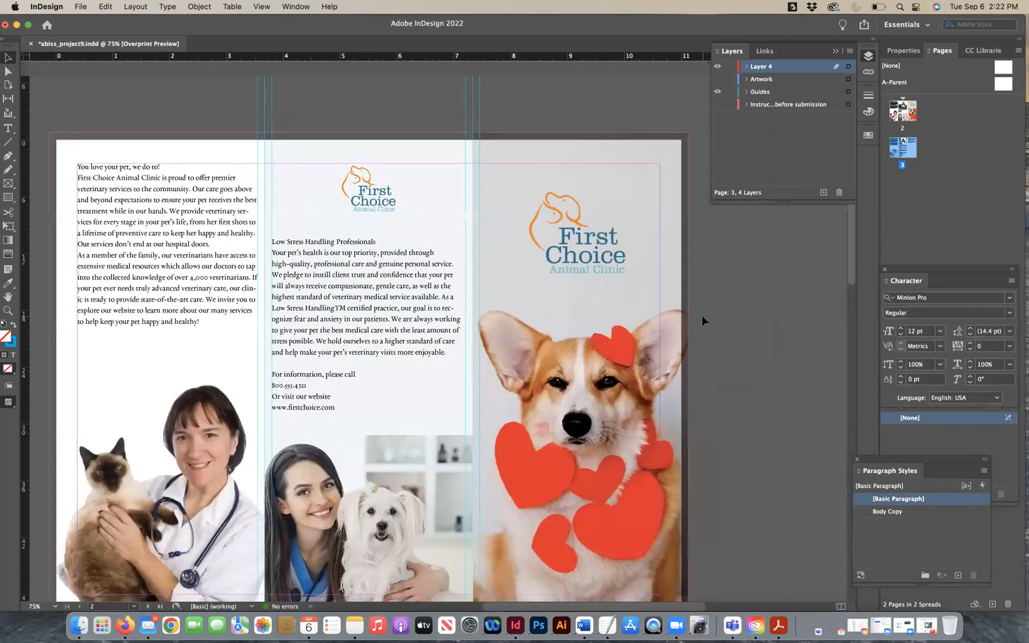
pyautogui.scroll(3, 702, 321)
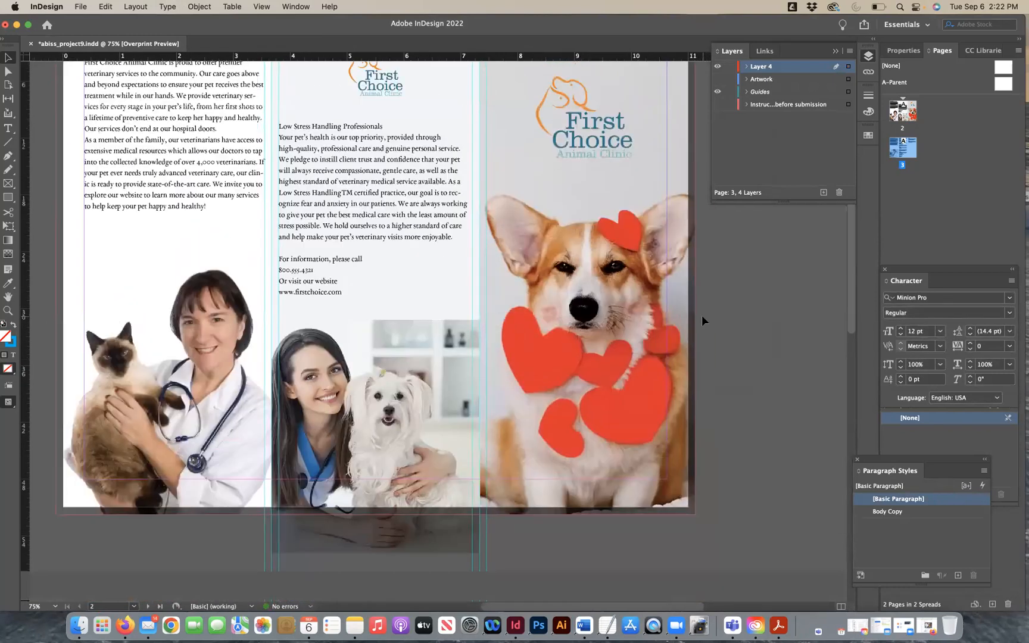
pyautogui.scroll(-3, 702, 321)
pyautogui.scroll(-10, 703, 320)
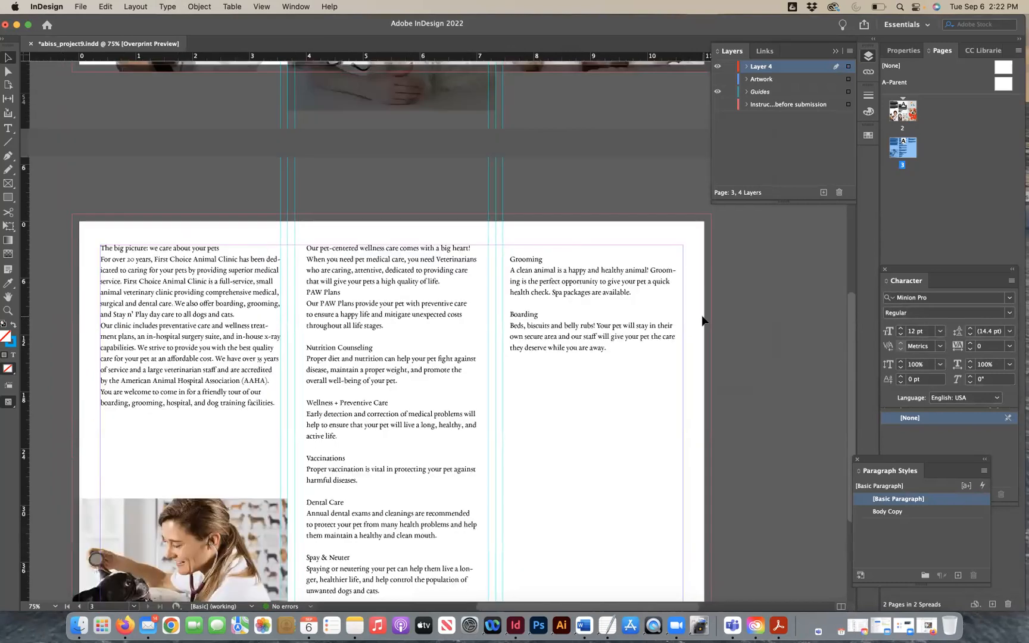
pyautogui.scroll(-1, 702, 321)
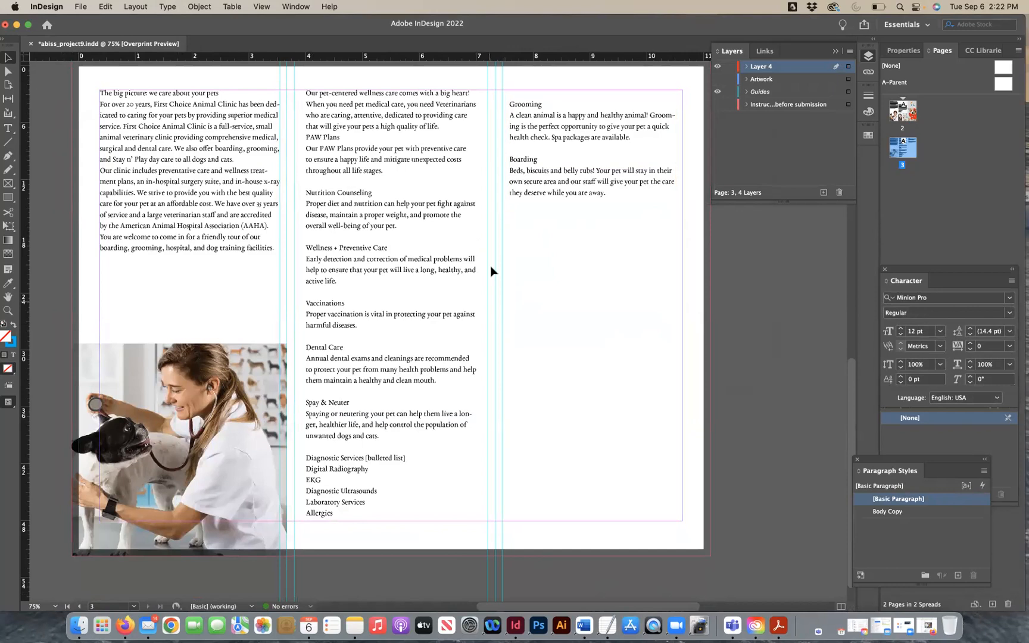
pyautogui.click(408, 293)
pyautogui.moveTo(393, 88); pyautogui.dragTo(390, 241)
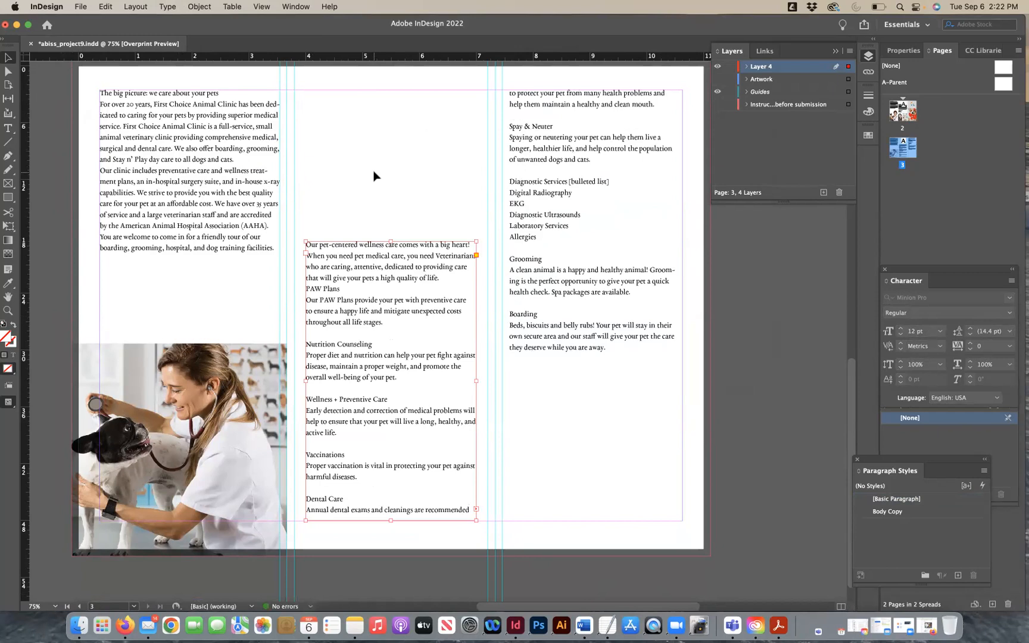
pyautogui.click(623, 156)
pyautogui.moveTo(592, 89); pyautogui.dragTo(592, 242)
pyautogui.click(358, 173)
# Draw a square image frame above the middle panel's text, starting at the first gutter's center, and place Wellness_care2.jpg in it.
pyautogui.click(14, 187)
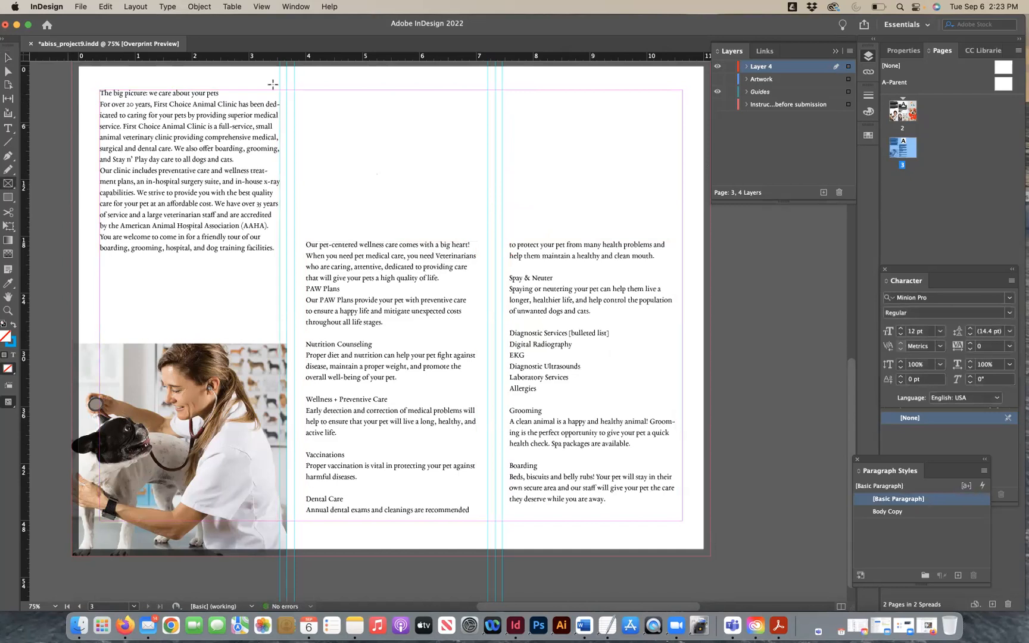
pyautogui.moveTo(287, 67); pyautogui.dragTo(436, 216)
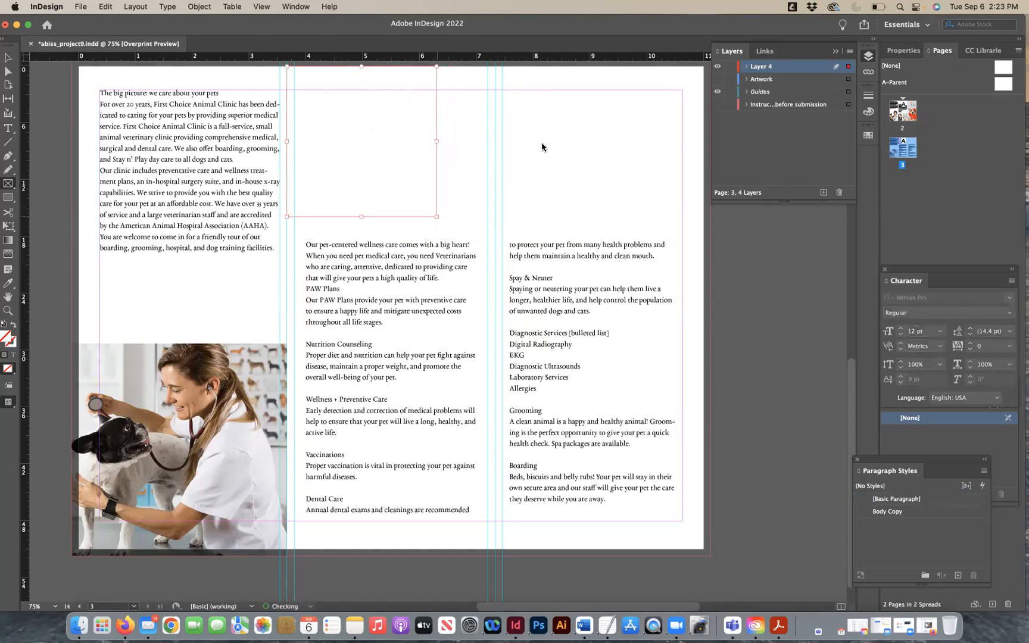
pyautogui.press('super+d')
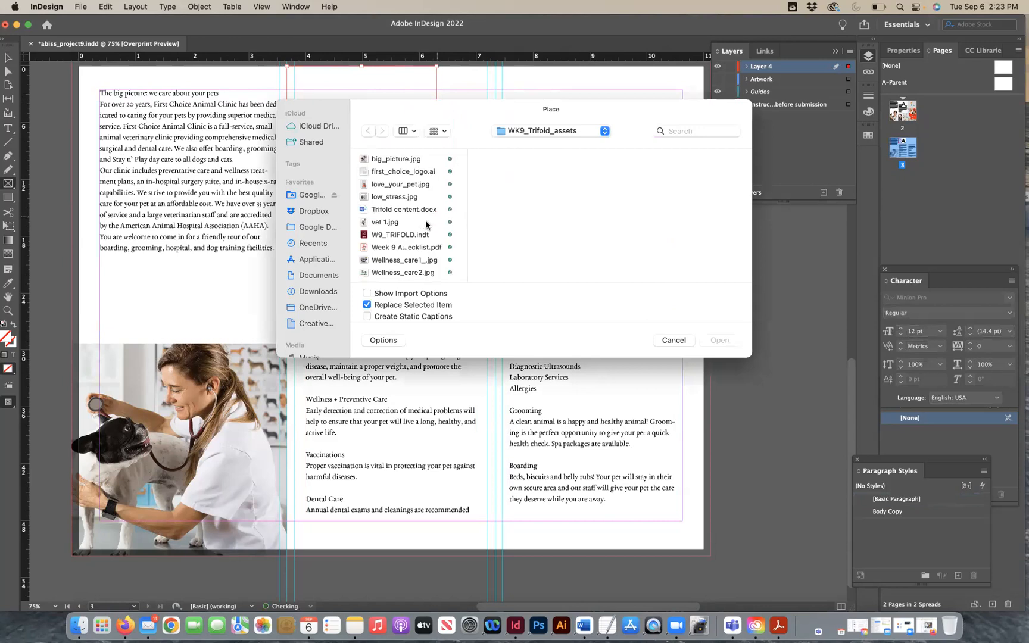
pyautogui.scroll(-4, 424, 238)
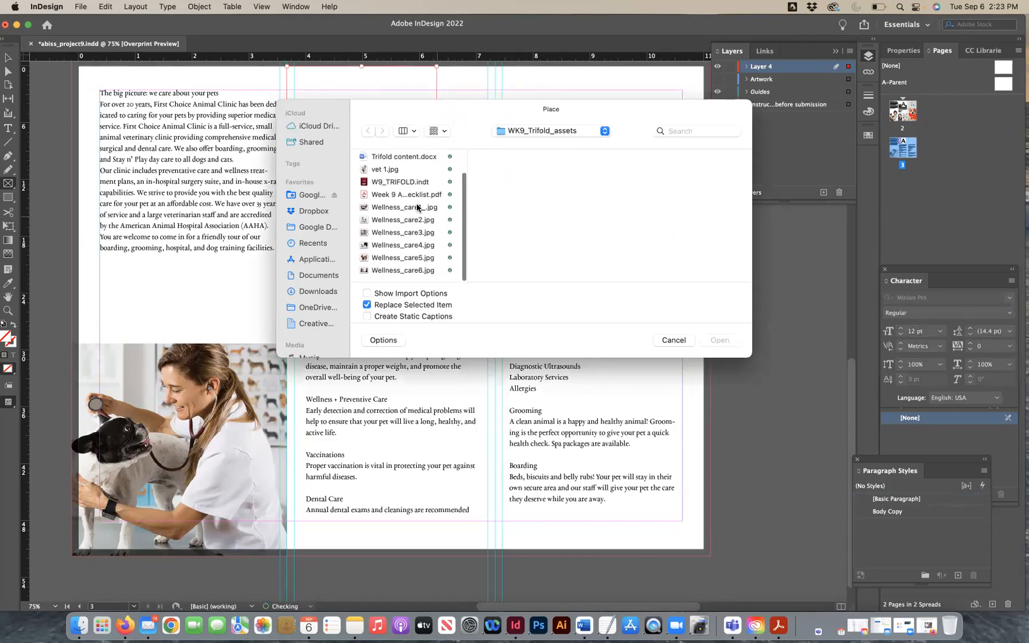
pyautogui.click(417, 207)
pyautogui.click(410, 224)
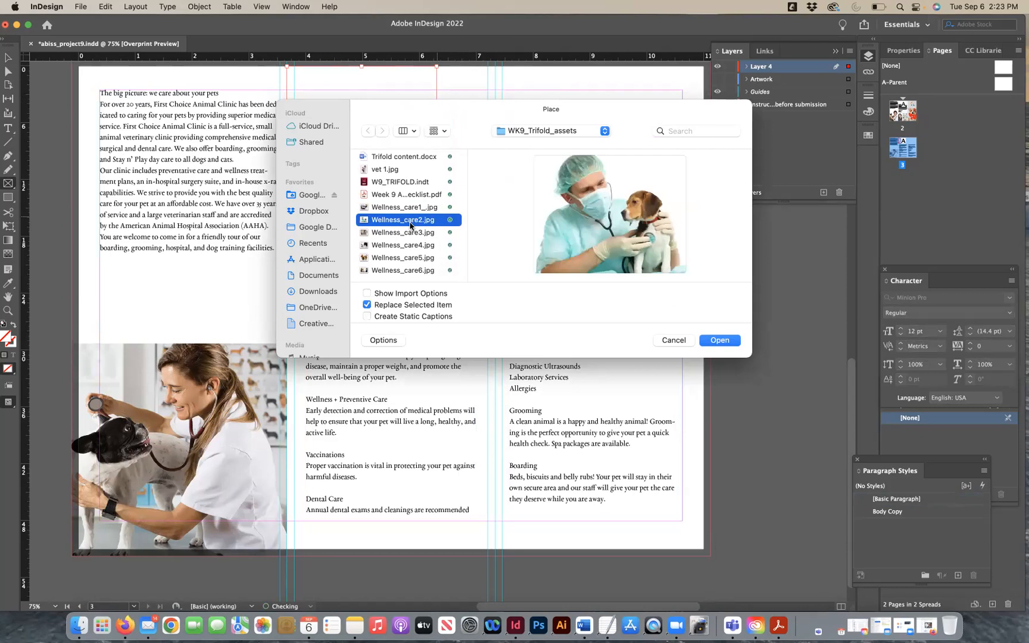
pyautogui.click(719, 340)
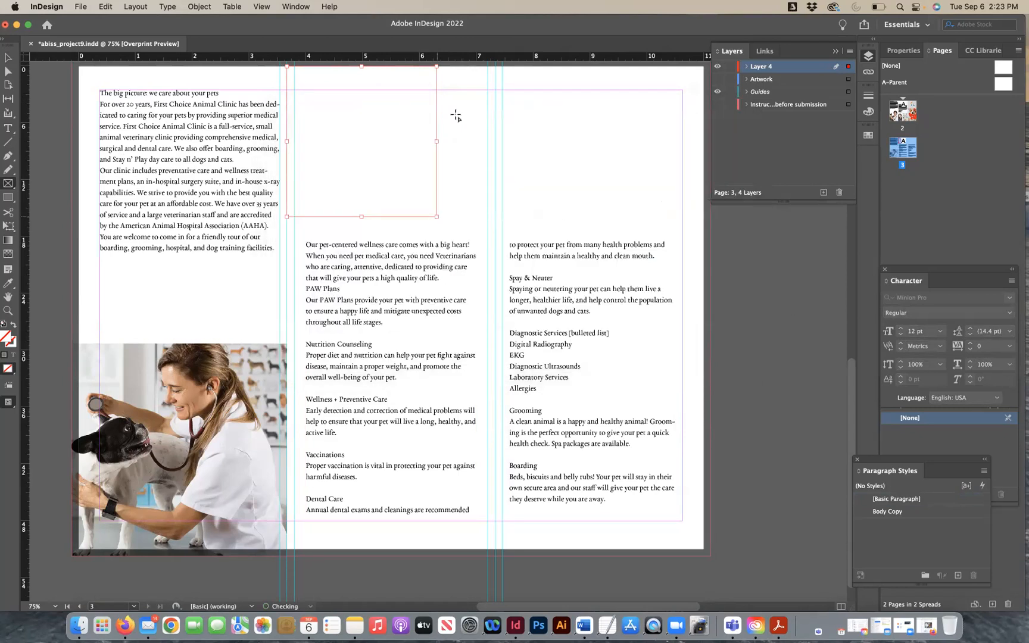
# Fit the beagle photo to fill its square frame proportionally.
pyautogui.click(191, 7)
pyautogui.moveTo(203, 245)
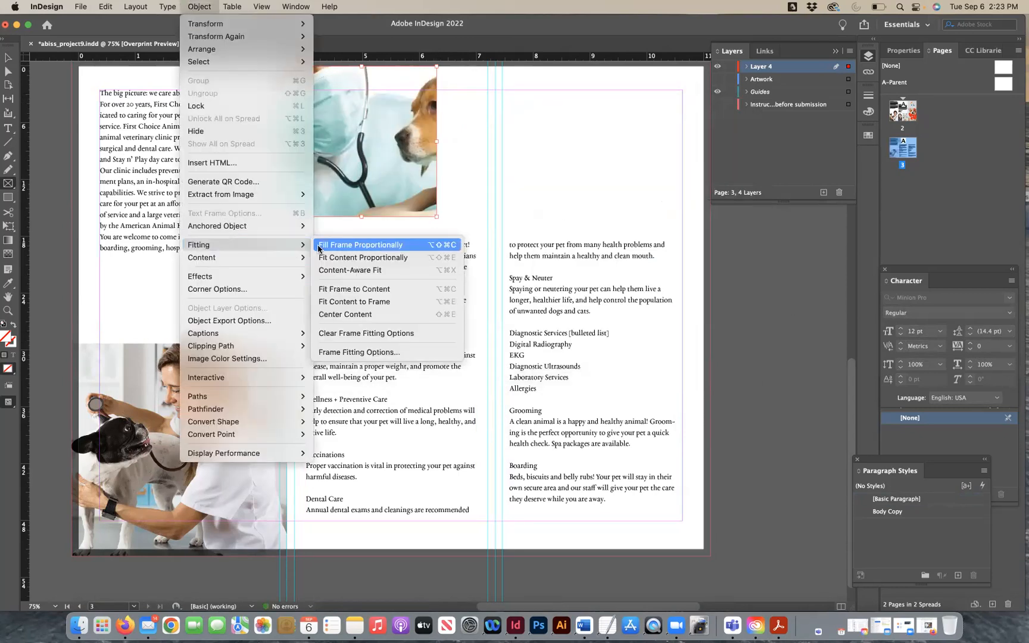
pyautogui.click(339, 245)
# Paste a copy of the beagle photo frame and align it flush against the original's right side along the page's top edge.
pyautogui.click(8, 71)
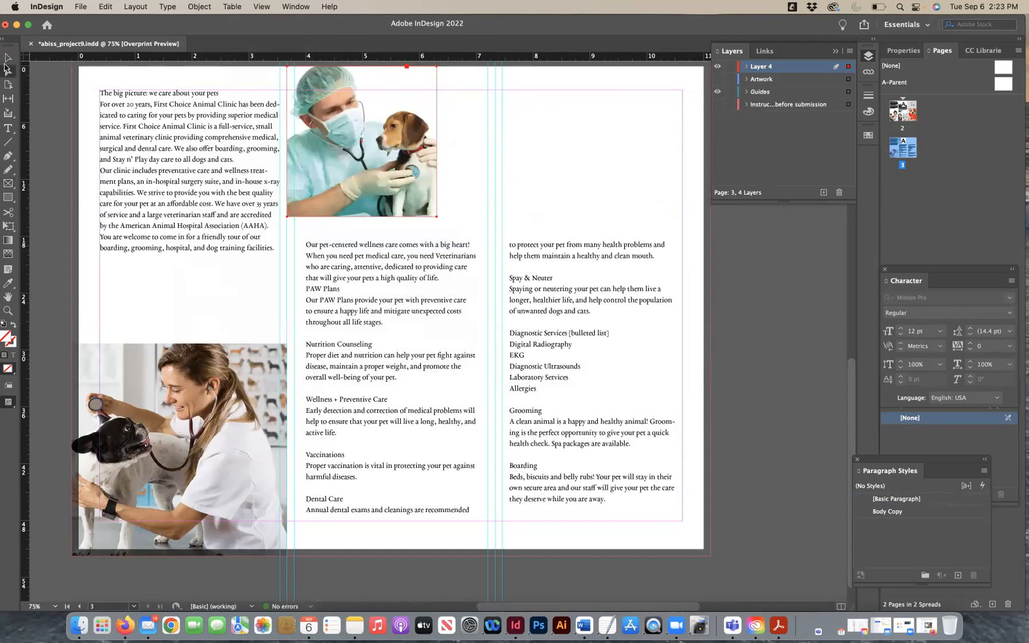
pyautogui.click(519, 181)
pyautogui.press('super+v')
pyautogui.moveTo(489, 278); pyautogui.dragTo(571, 120)
pyautogui.press('super+z')
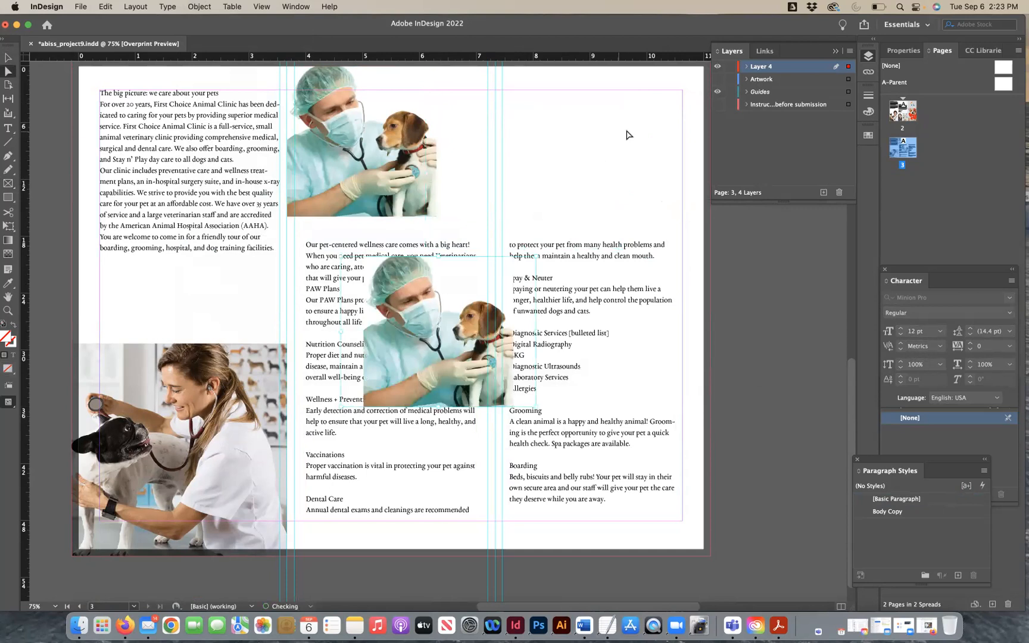
pyautogui.click(627, 134)
pyautogui.click(8, 57)
pyautogui.moveTo(447, 297); pyautogui.dragTo(521, 107)
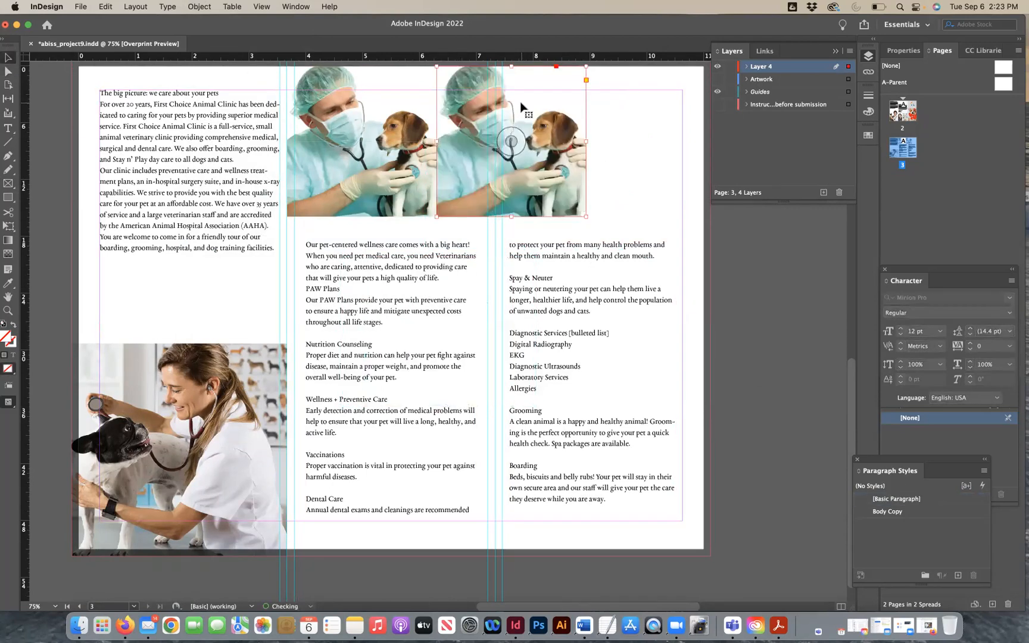
# Replace the copied frame's image with Wellness_care4.jpg and fit it to fill the frame proportionally.
pyautogui.press('super+d')
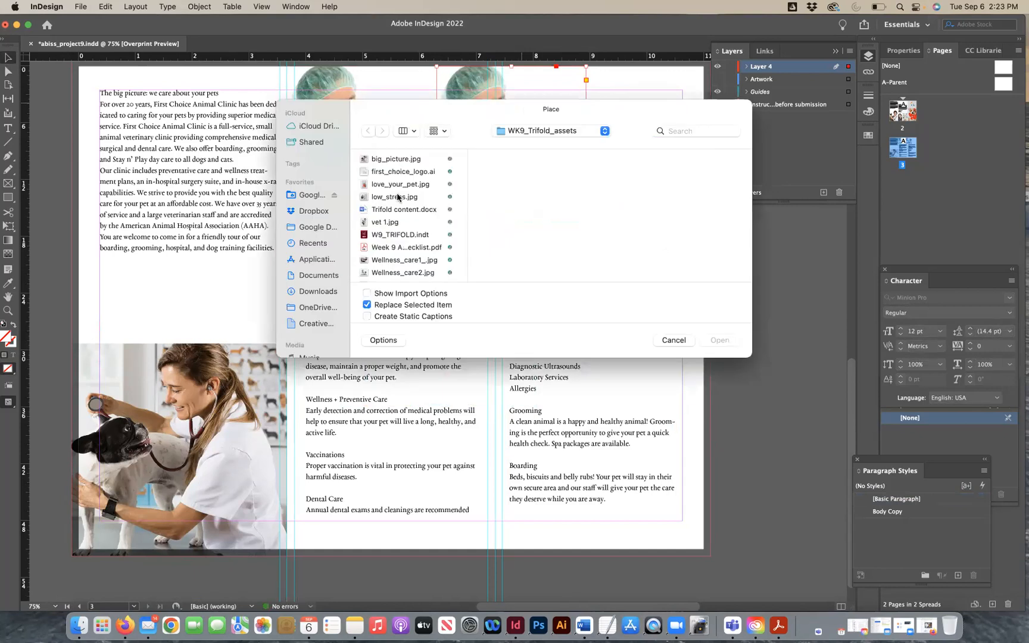
pyautogui.scroll(-5, 410, 204)
pyautogui.click(412, 220)
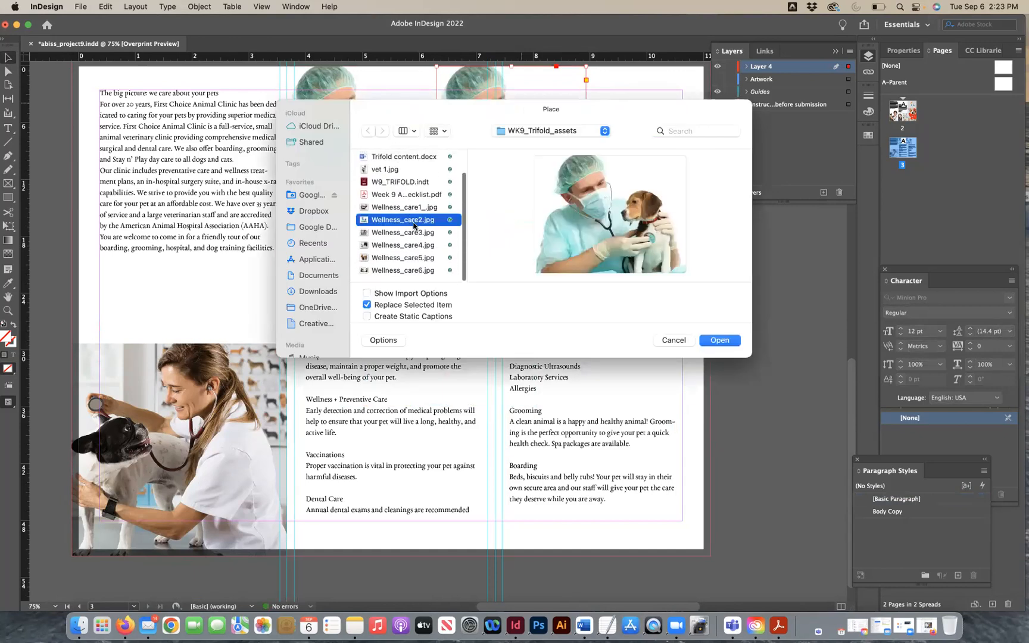
pyautogui.click(415, 233)
pyautogui.click(415, 247)
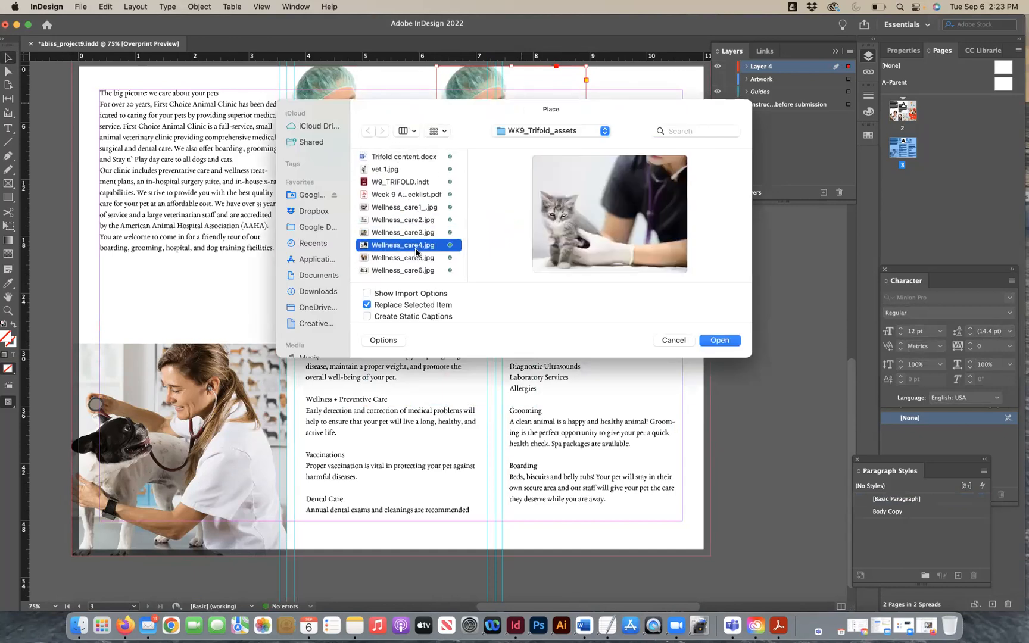
pyautogui.click(708, 341)
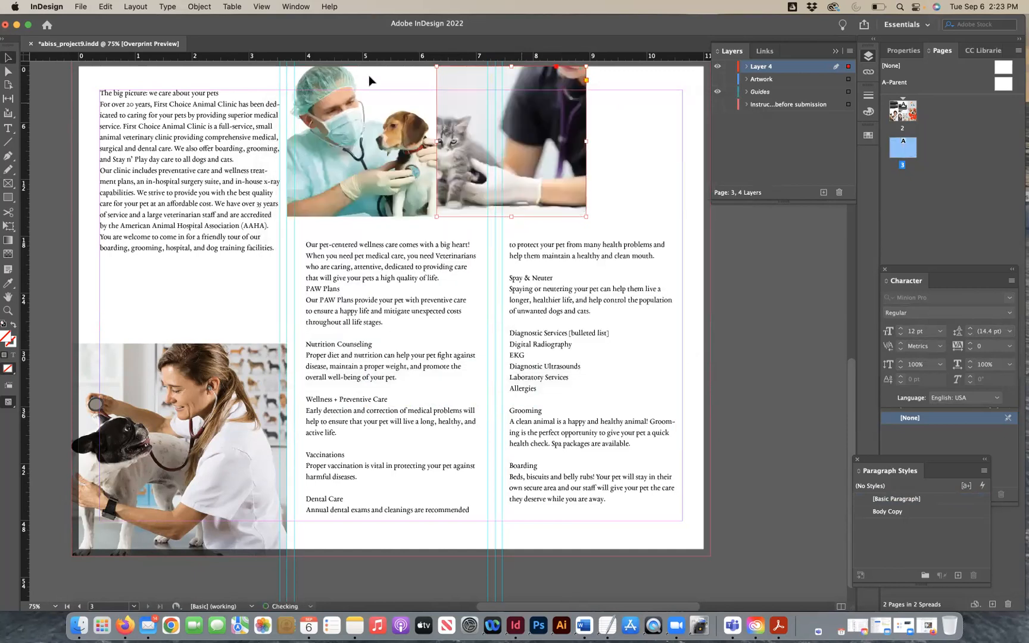
pyautogui.click(199, 7)
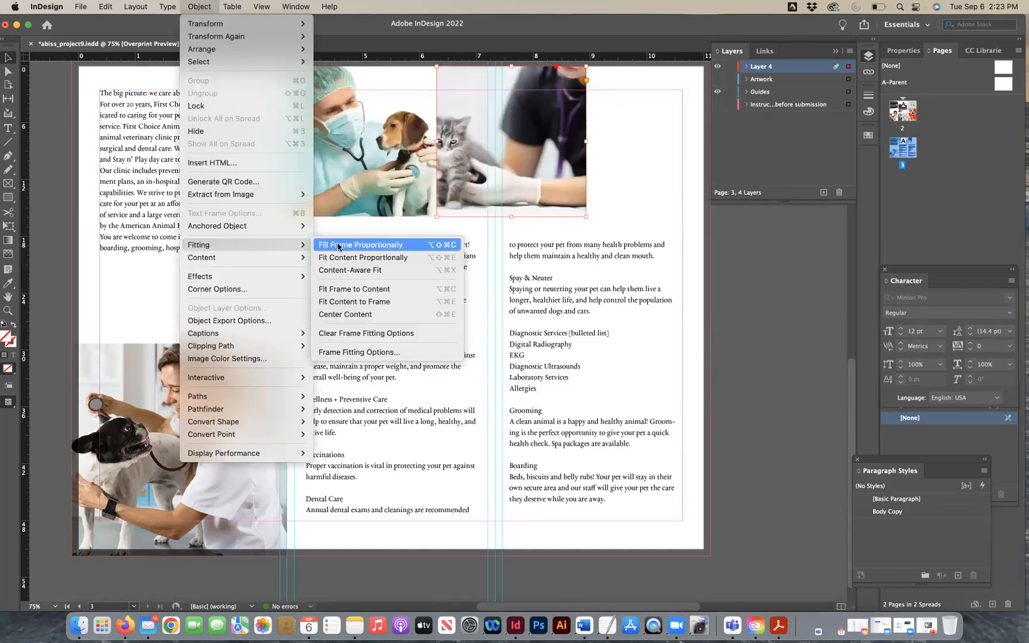
pyautogui.click(369, 245)
pyautogui.click(641, 178)
# Duplicate the kitten photo frame to the right of the existing one and open the Place dialog for the copy.
pyautogui.hscroll(3, 640, 177)
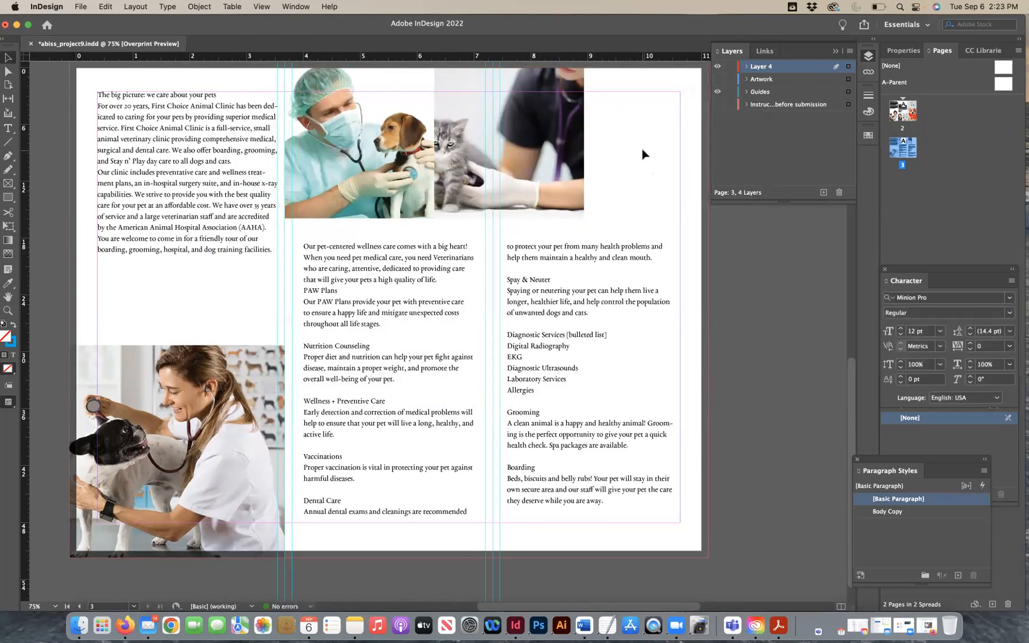
pyautogui.scroll(2, 641, 177)
pyautogui.click(475, 184)
pyautogui.moveTo(448, 143); pyautogui.dragTo(601, 136)
pyautogui.press('super+d')
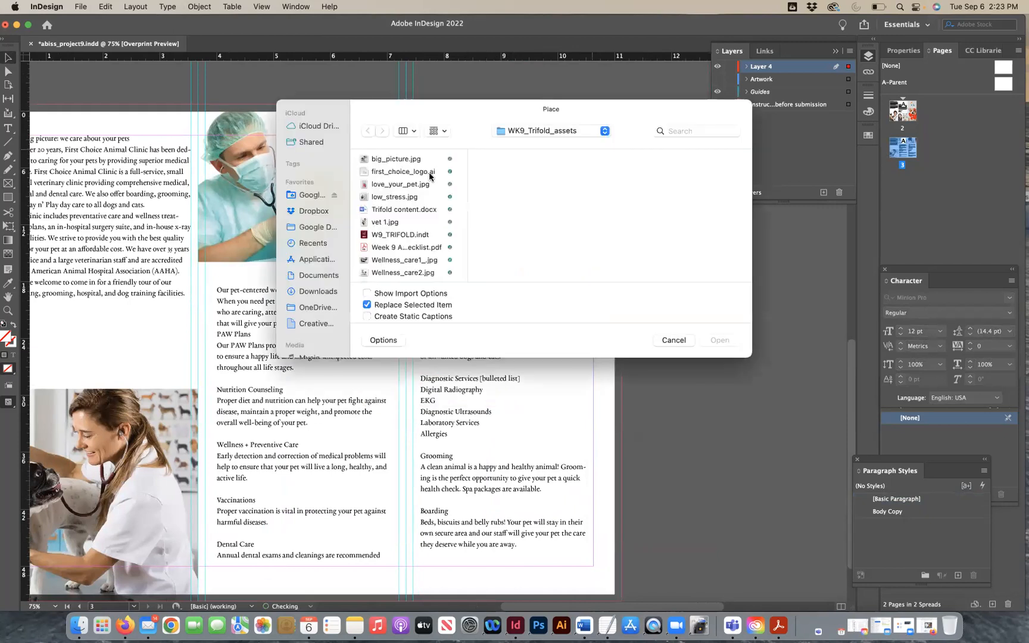
# Place Wellness_care5.jpg in the third frame of page 3's image row and fit the picture to its frame.
pyautogui.scroll(-3, 425, 265)
pyautogui.click(408, 245)
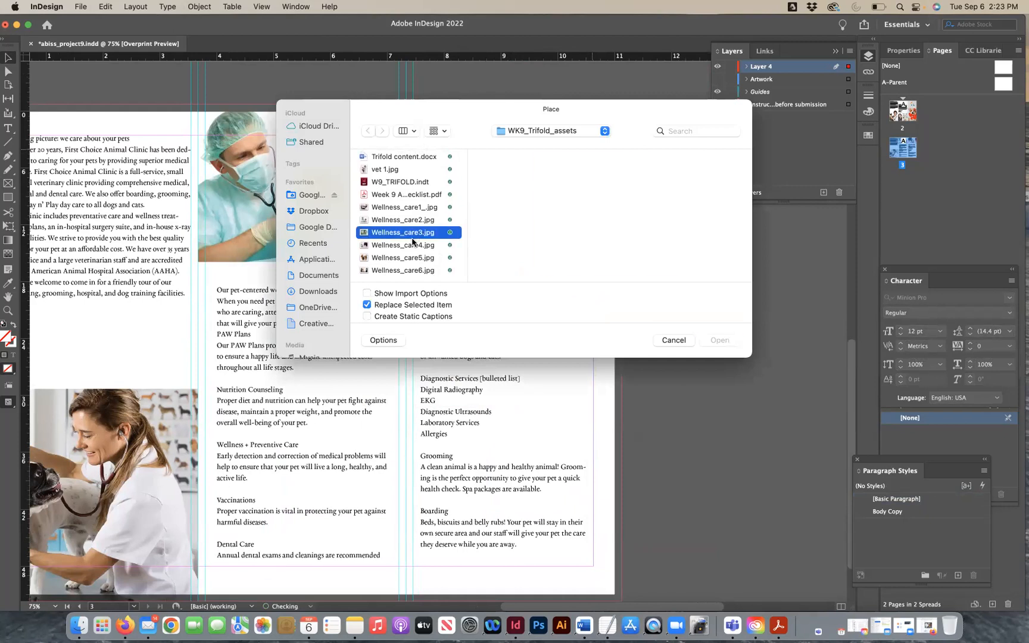
pyautogui.click(411, 258)
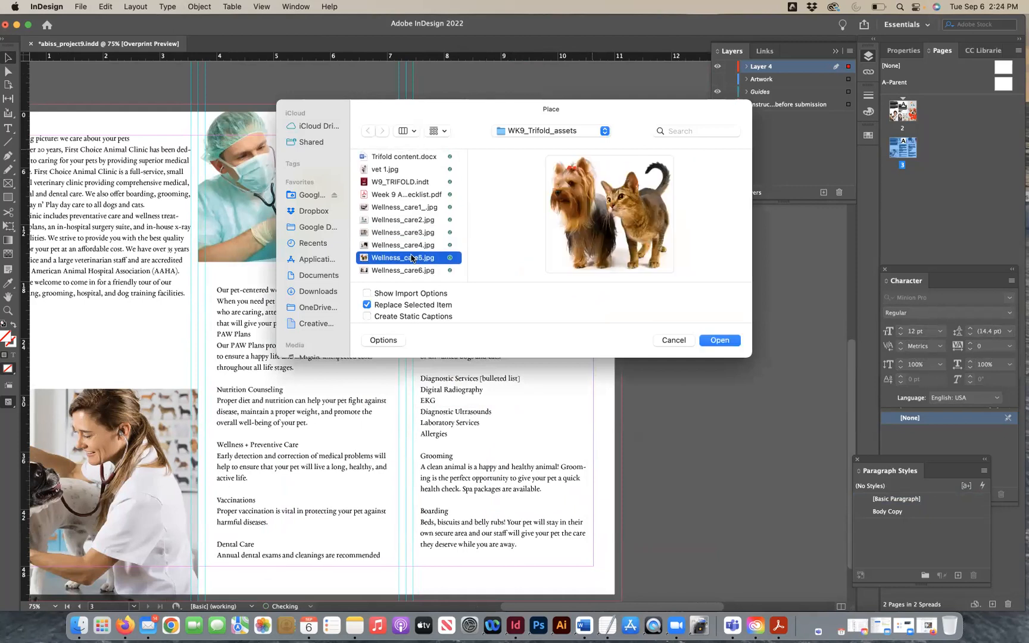
pyautogui.click(719, 340)
pyautogui.click(199, 7)
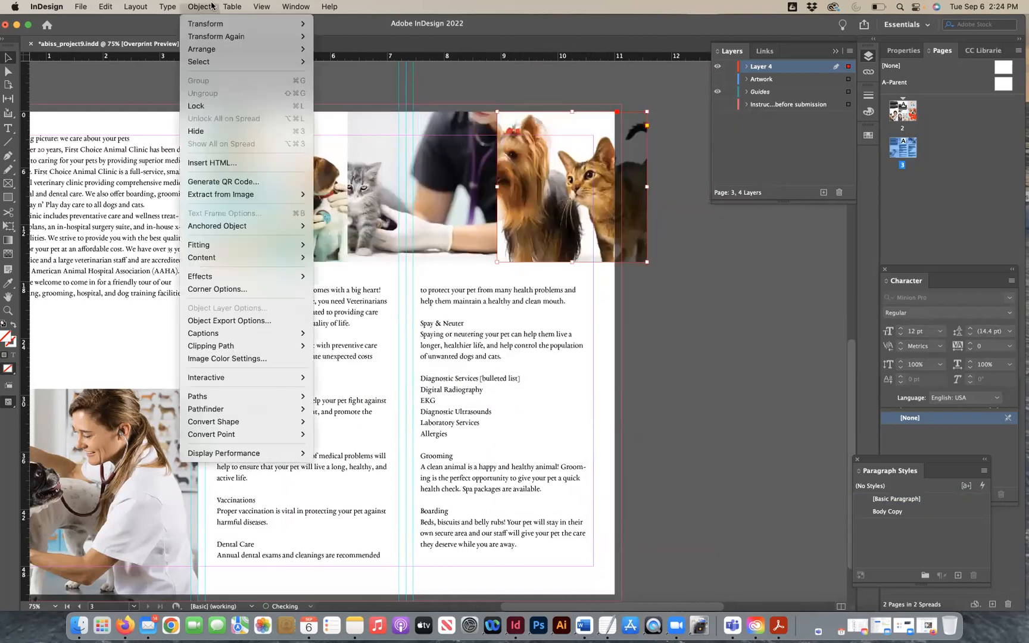
pyautogui.moveTo(249, 245)
pyautogui.click(339, 245)
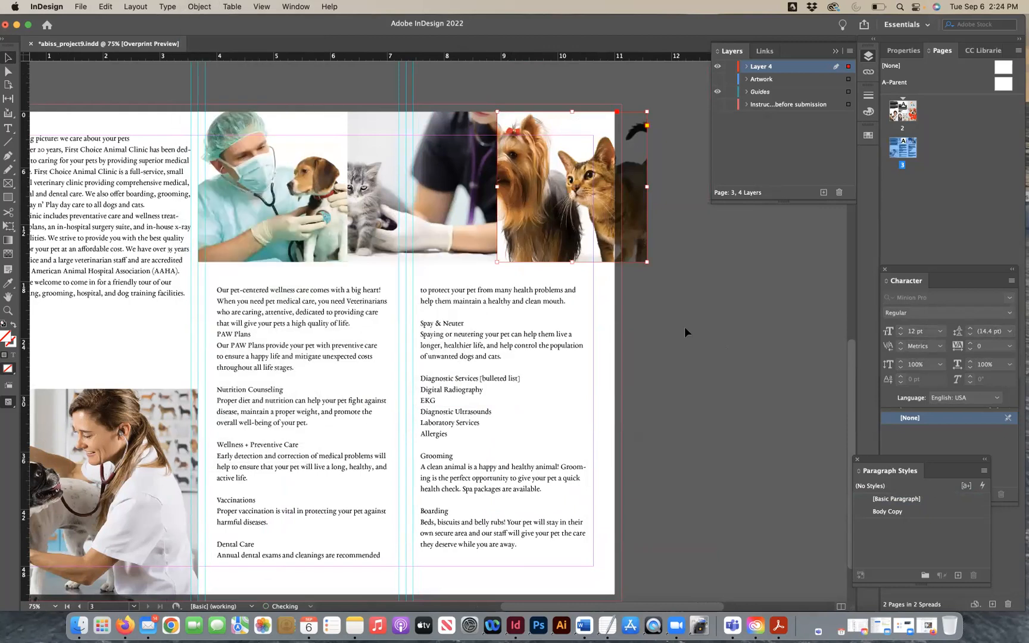
pyautogui.click(686, 328)
pyautogui.click(559, 194)
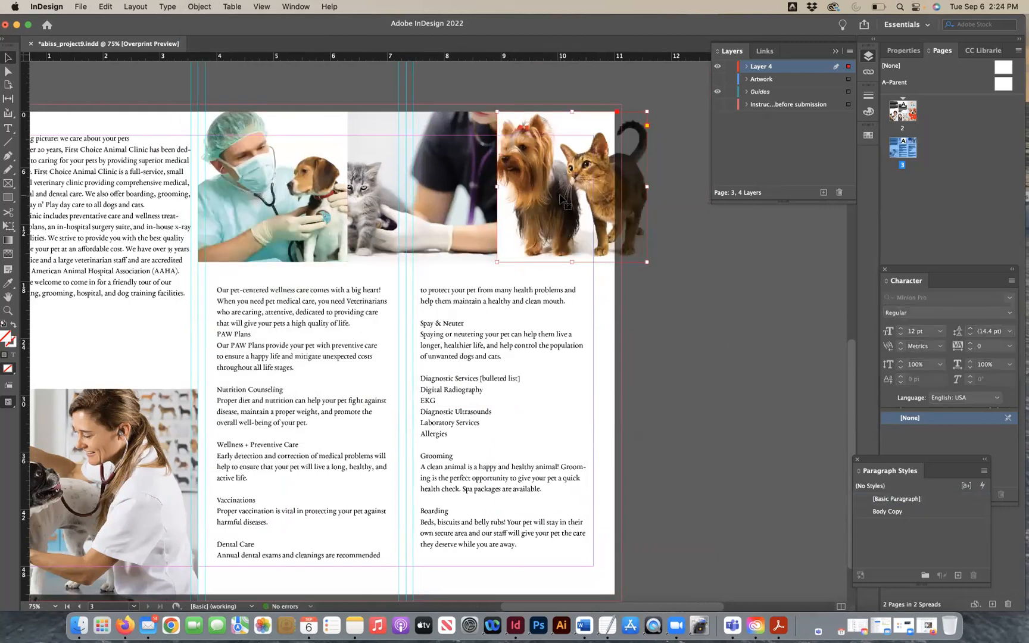
# Nudge the dog-and-cat picture slightly to the right within its frame.
pyautogui.doubleClick(609, 220)
pyautogui.press('Right')
pyautogui.press('Right')
pyautogui.press('Right')
pyautogui.press('Right')
pyautogui.press('Right')
pyautogui.press('Right')
pyautogui.press('Right')
pyautogui.press('Right')
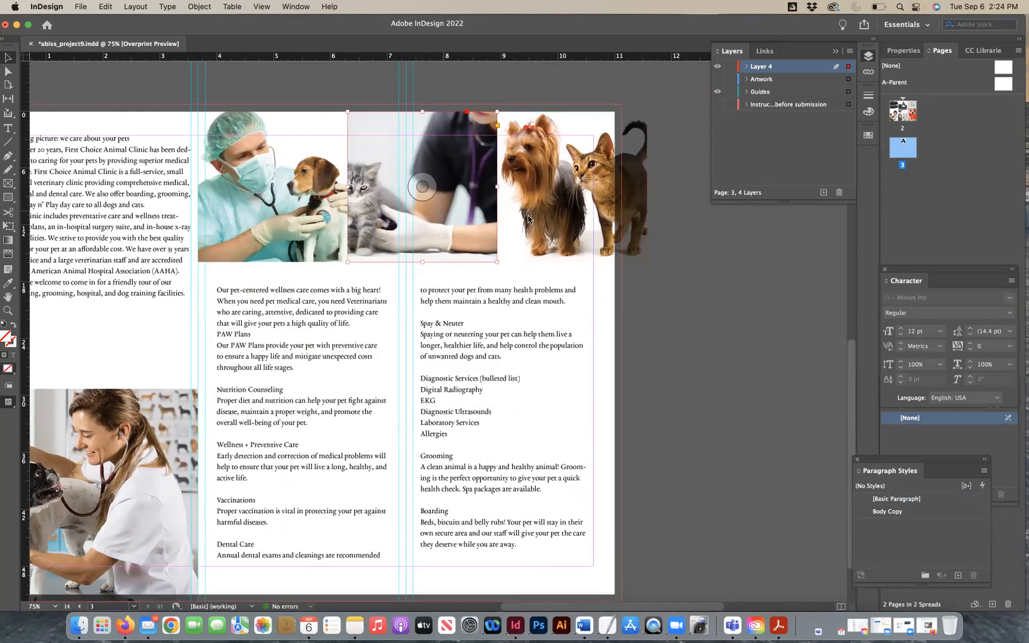
# Replace the middle picture of the image row with Wellness_care3.jpg and fit it to its frame.
pyautogui.press('super+d')
pyautogui.scroll(-4, 399, 264)
pyautogui.click(394, 269)
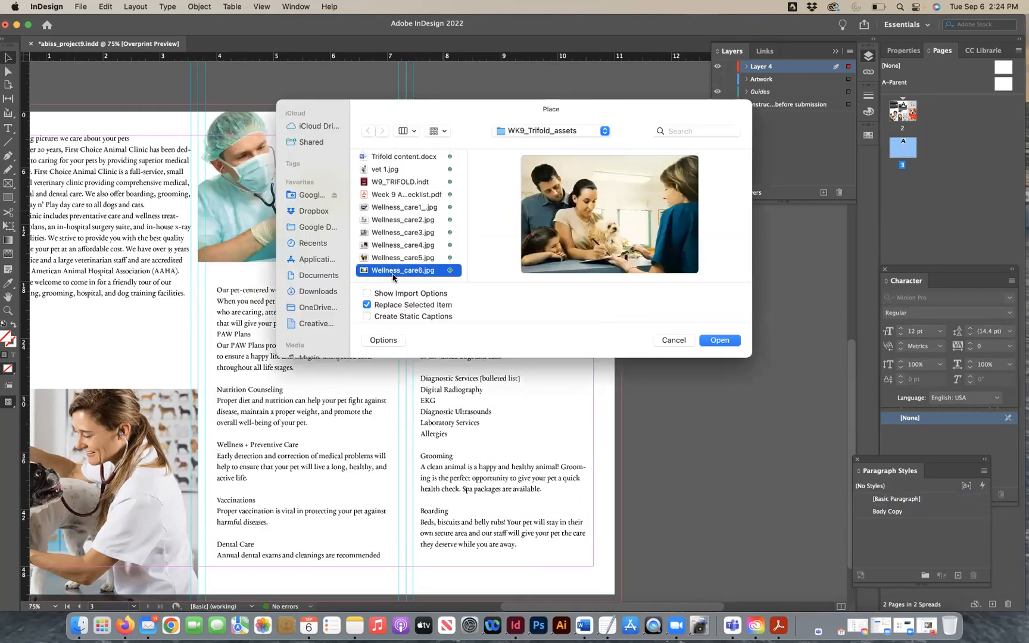
pyautogui.press('Up')
pyautogui.press('Up')
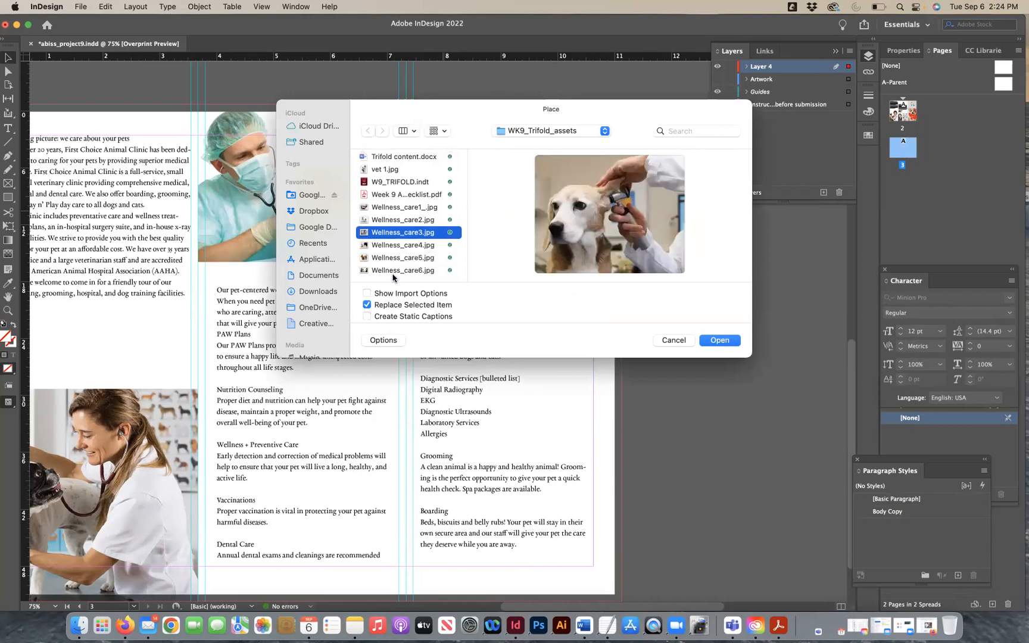
pyautogui.click(714, 341)
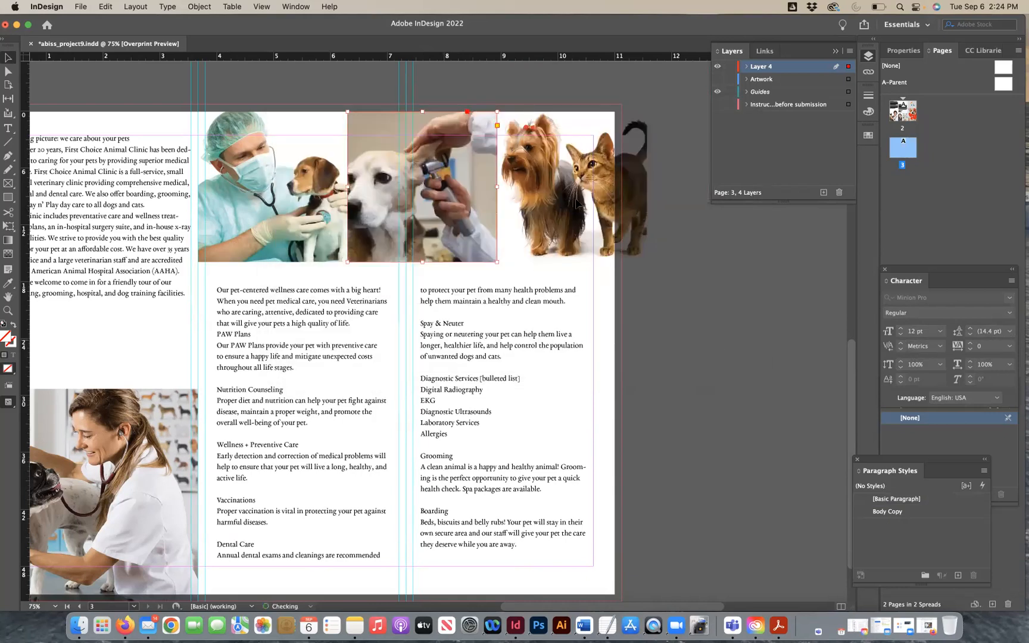
pyautogui.click(207, 7)
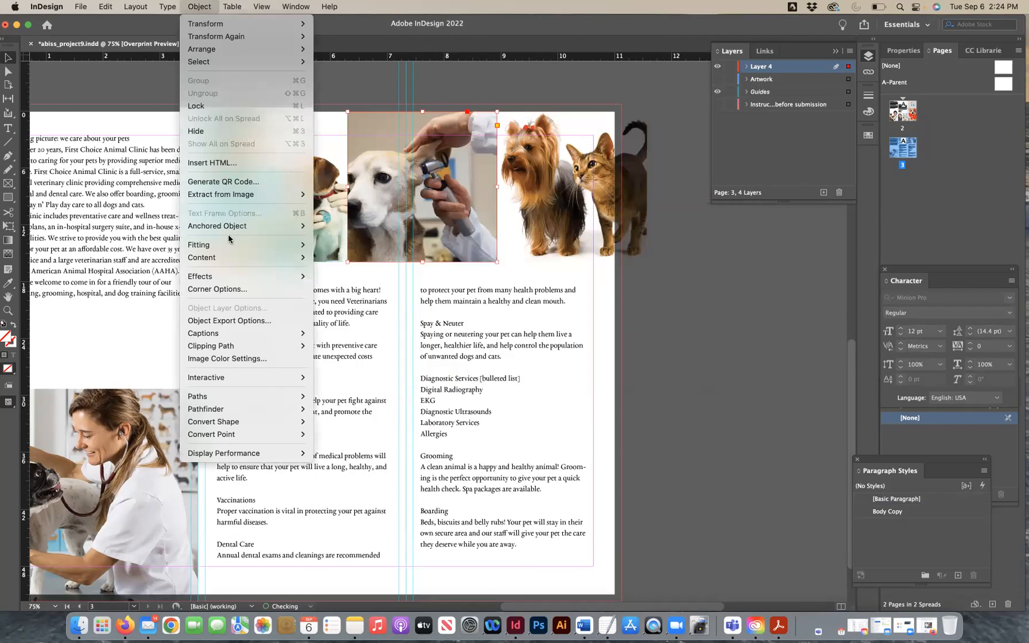
pyautogui.moveTo(231, 244)
pyautogui.press('Return')
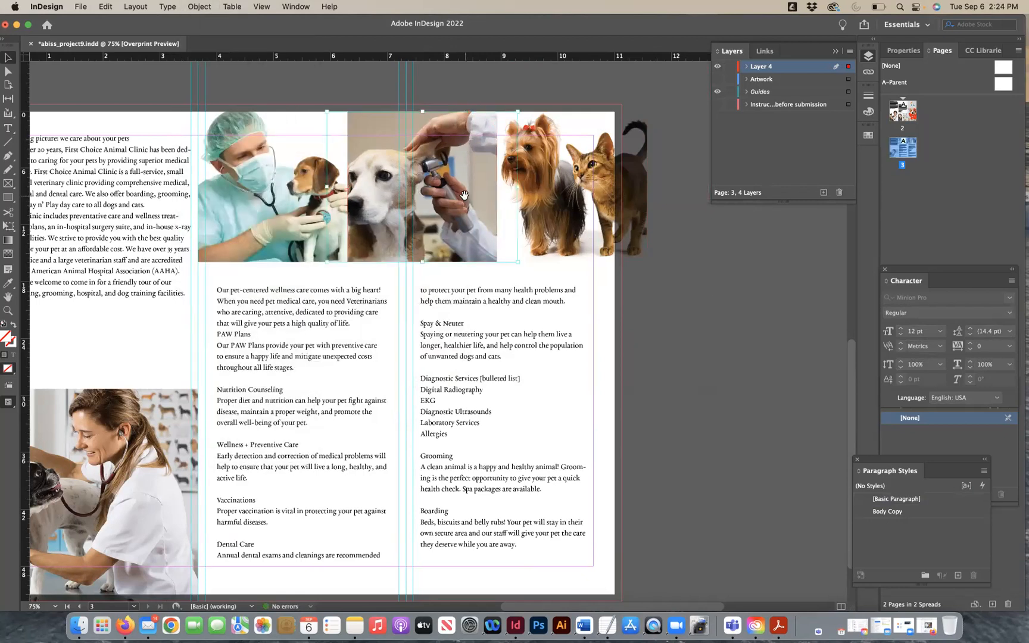
# Shift the dog exam picture to the right inside the middle frame so the dog's head is better framed.
pyautogui.press('Right')
pyautogui.press('Right')
pyautogui.press('Right')
pyautogui.press('Right')
pyautogui.press('Right')
pyautogui.press('Right')
pyautogui.press('Right')
pyautogui.press('Right')
pyautogui.press('Right')
pyautogui.press('Right')
pyautogui.press('Right')
pyautogui.press('Right')
pyautogui.press('Right')
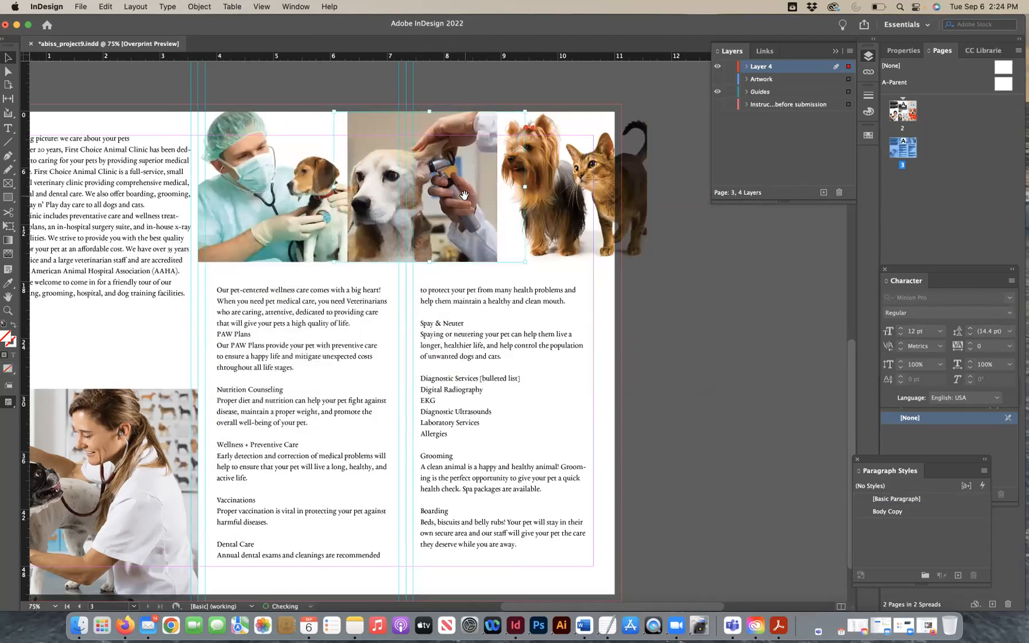
pyautogui.press('Right')
pyautogui.press('Right')
pyautogui.click(704, 357)
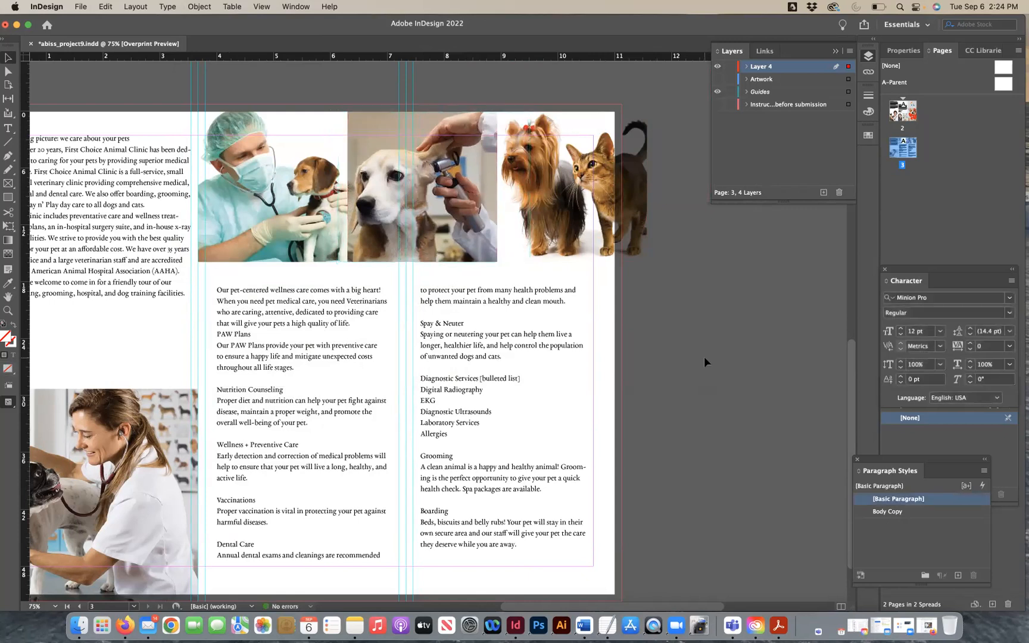
# Group the three pictures of the image row on page 3.
pyautogui.click(634, 197)
pyautogui.keyDown('shift'); pyautogui.click(332, 234); pyautogui.keyUp('shift')
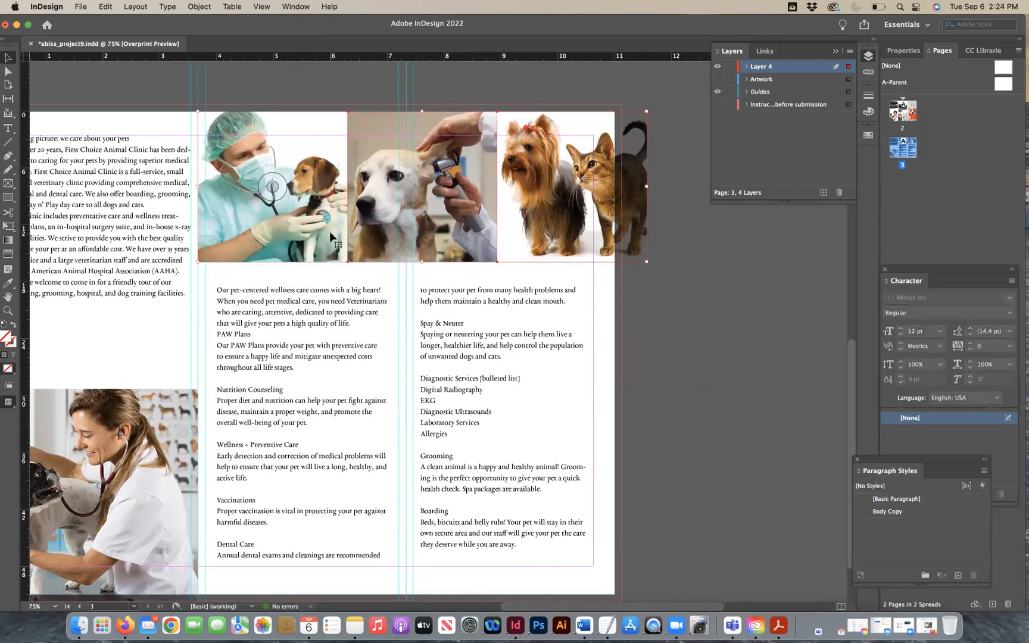
pyautogui.press('super+g')
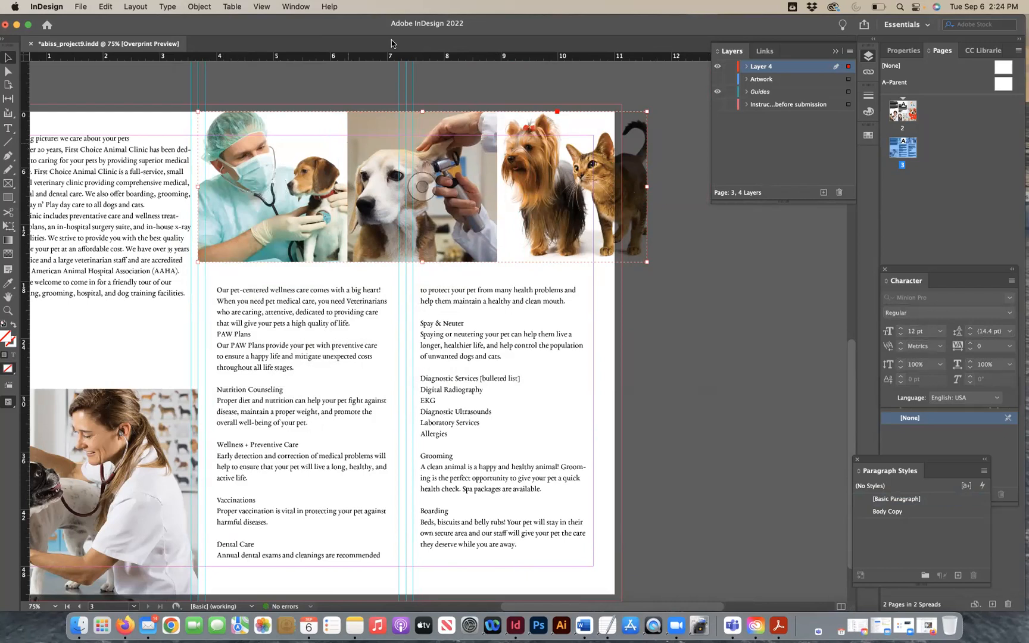
pyautogui.click(190, 6)
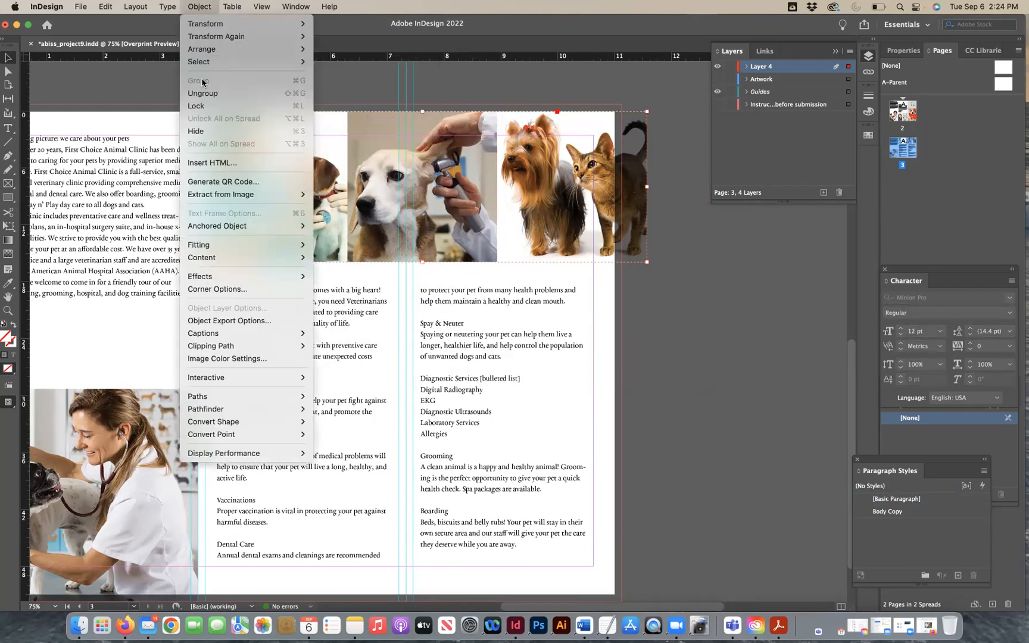
pyautogui.click(86, 81)
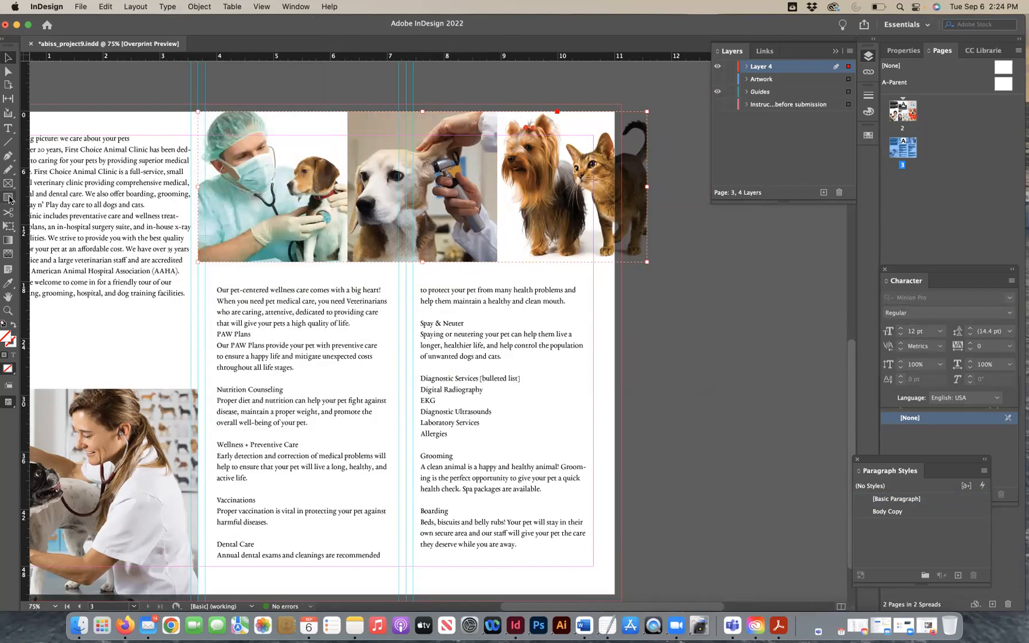
# Try scaling the grouped pictures to 80% with the Scale tool, and undo it.
pyautogui.click(9, 226)
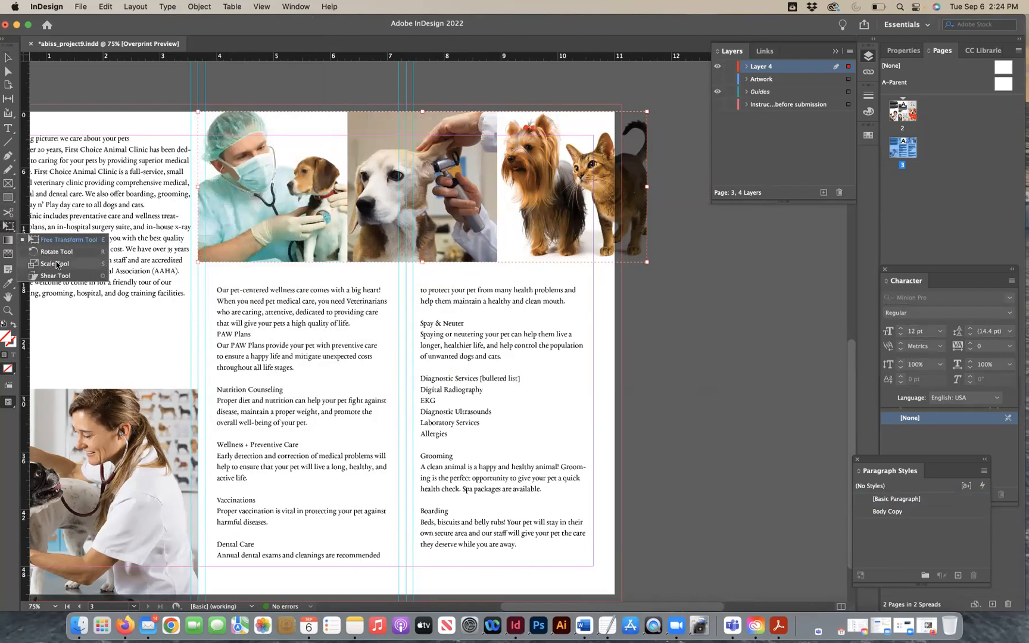
pyautogui.click(56, 264)
pyautogui.doubleClick(8, 227)
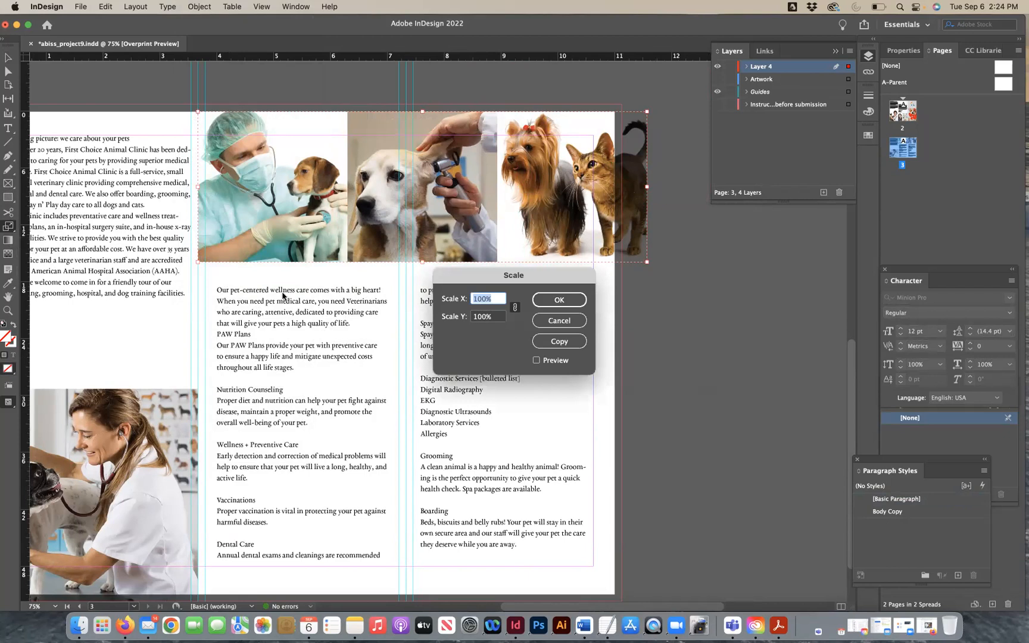
pyautogui.press('Return')
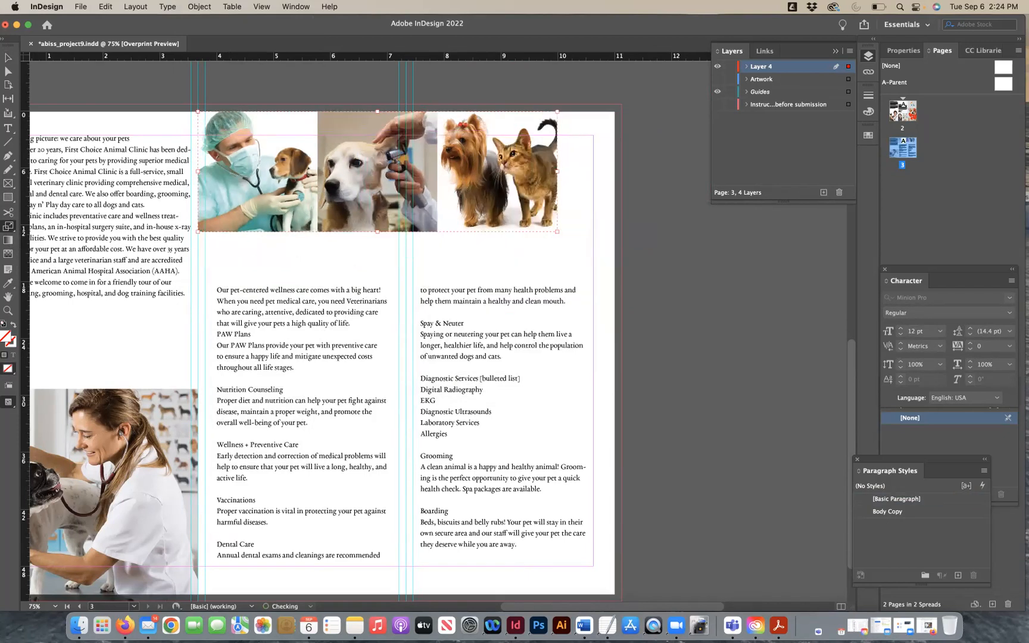
pyautogui.press('super+z')
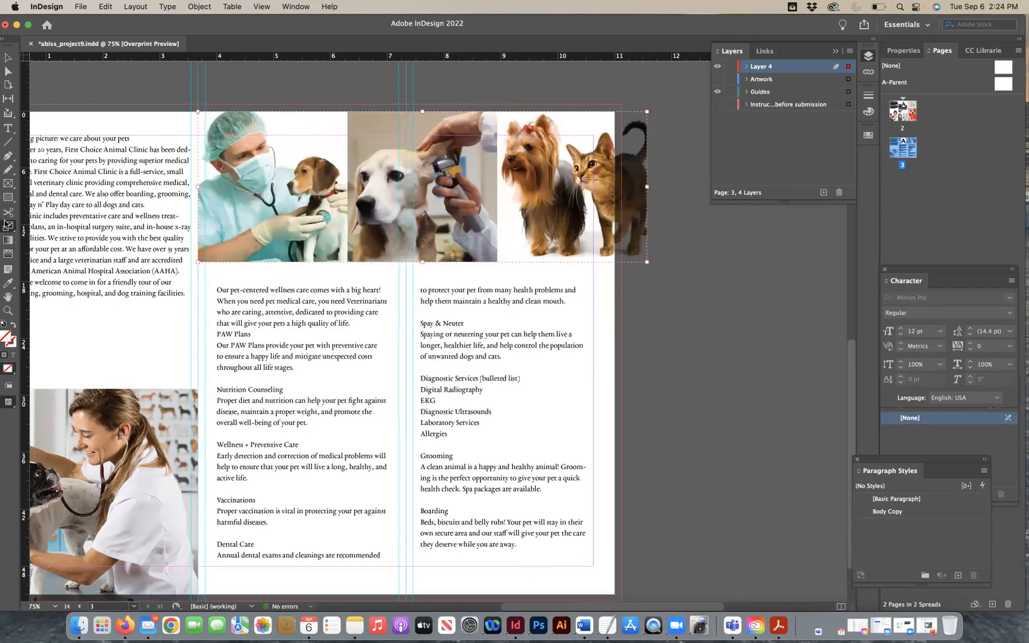
# Try scaling the picture group to 90% and to 85%, undoing each attempt.
pyautogui.doubleClick(7, 227)
pyautogui.write('90')
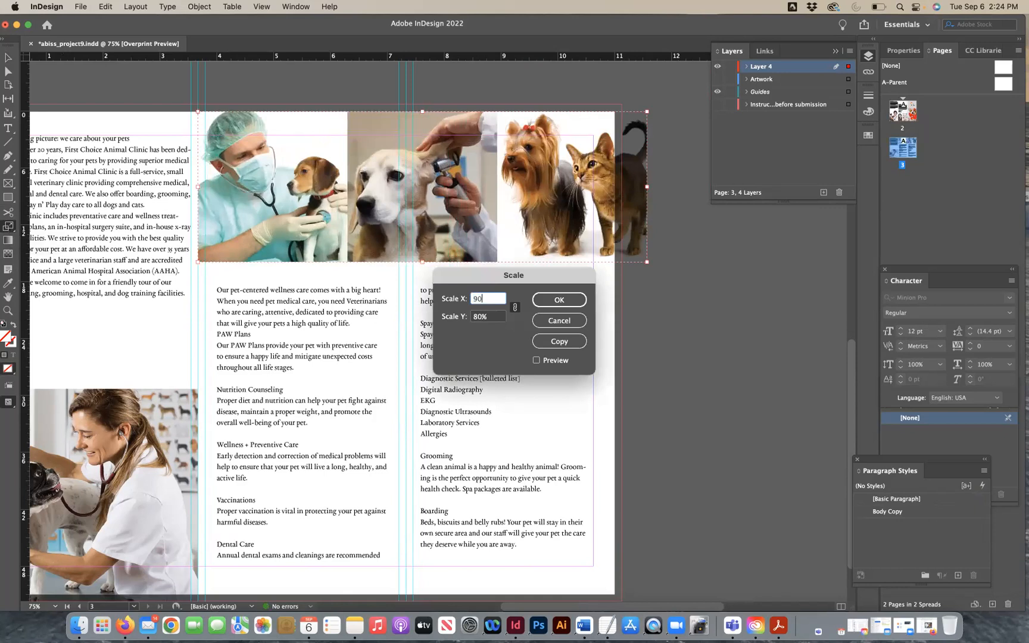
pyautogui.press('Return')
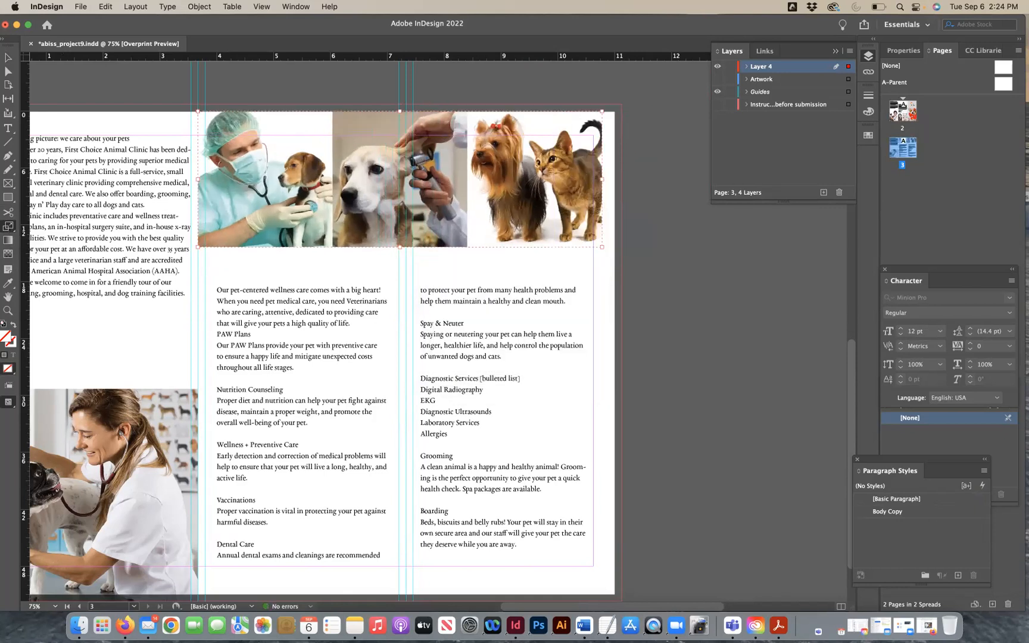
pyautogui.press('super+z')
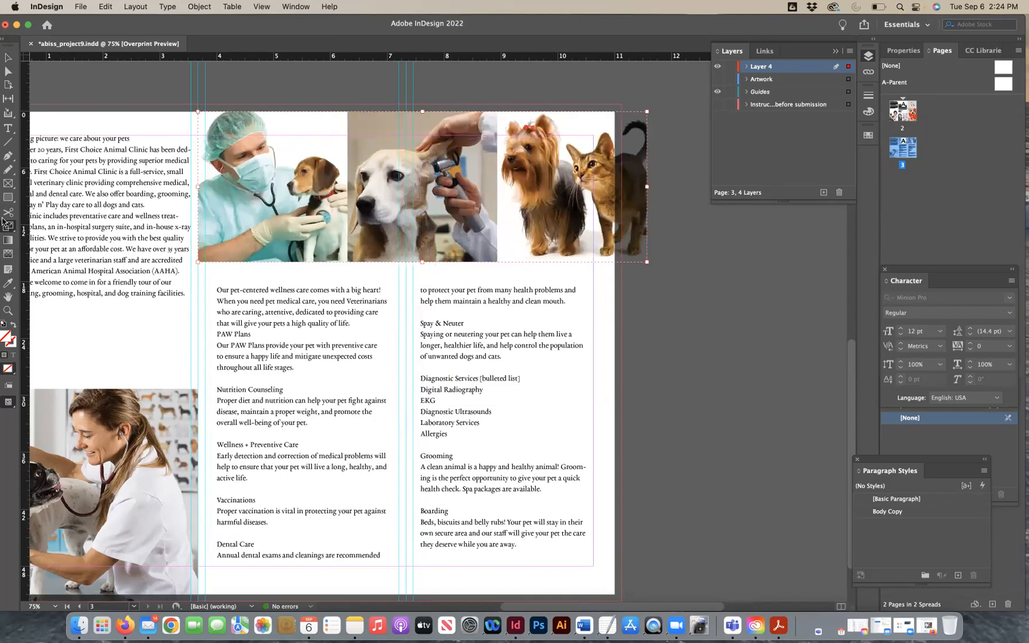
pyautogui.doubleClick(7, 227)
pyautogui.write('85')
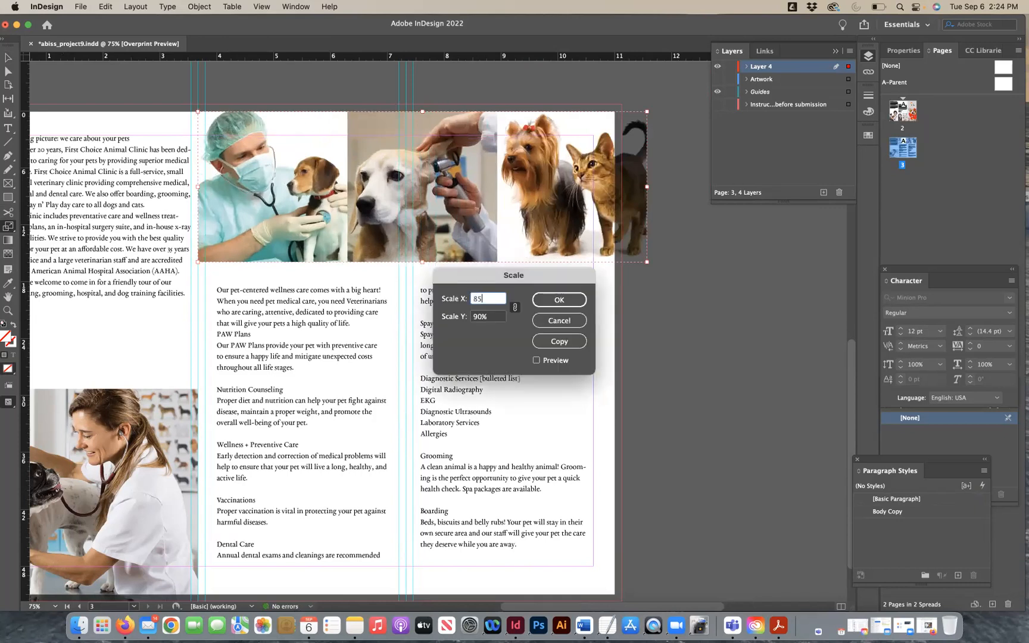
pyautogui.press('Return')
pyautogui.press('super+z')
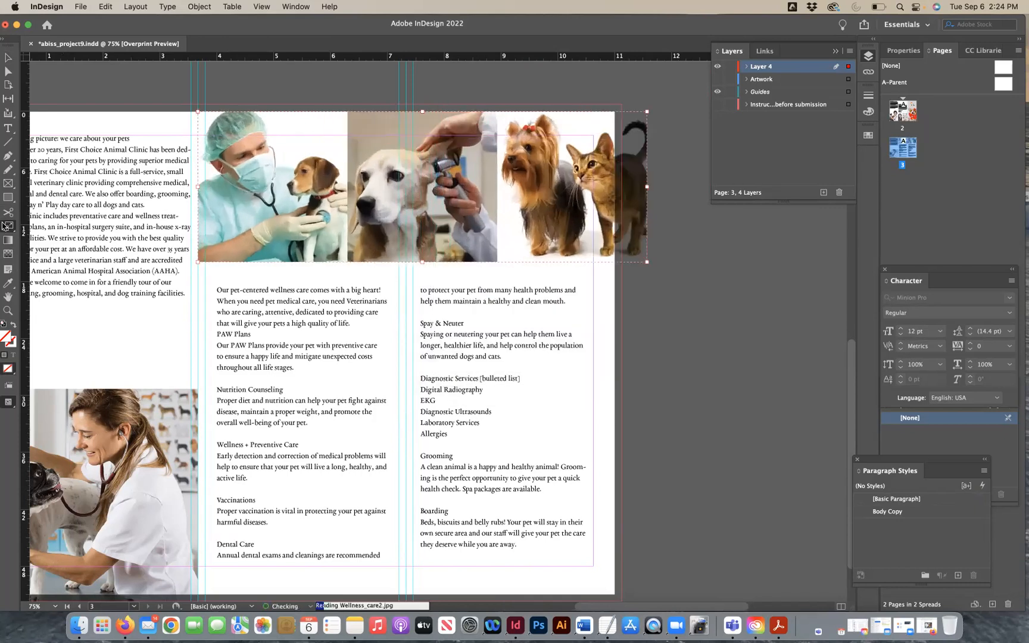
# Scale the picture group to 95%, and scale the result by a further 98%.
pyautogui.doubleClick(8, 227)
pyautogui.write('95')
pyautogui.press('Return')
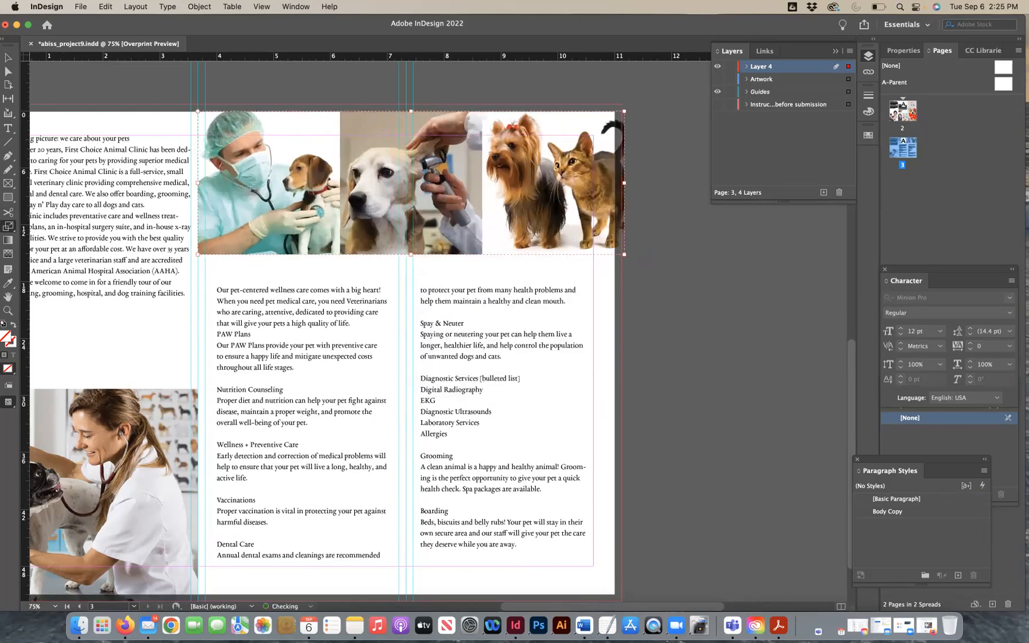
pyautogui.doubleClick(8, 227)
pyautogui.write('98')
pyautogui.press('Return')
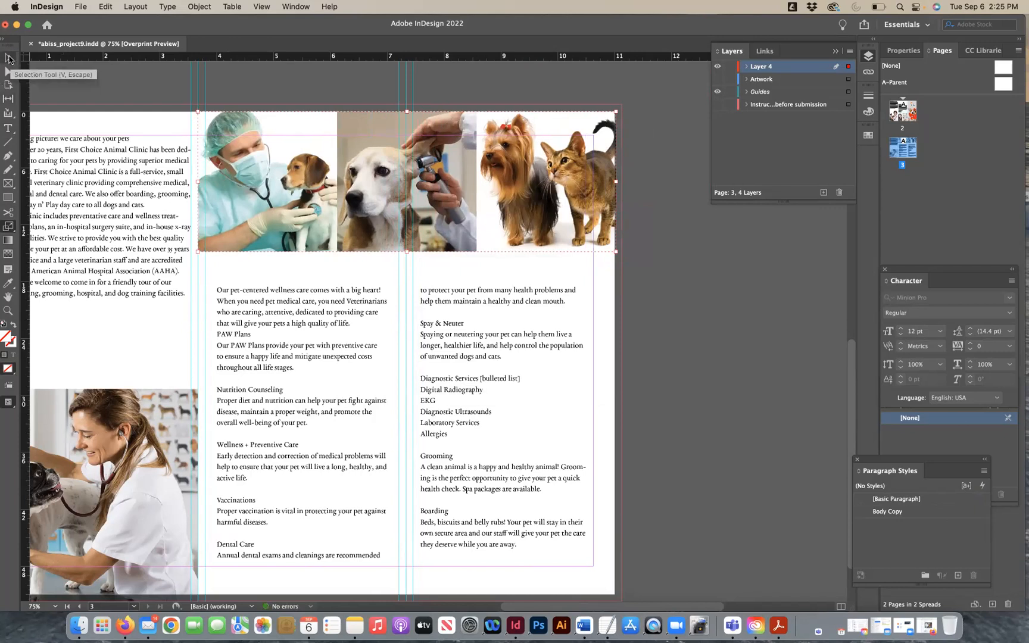
# Ungroup the three pictures and extend the dog-and-cat frame's outer edge to the page bleed.
pyautogui.click(199, 7)
pyautogui.click(218, 136)
pyautogui.moveTo(617, 183); pyautogui.dragTo(619, 177)
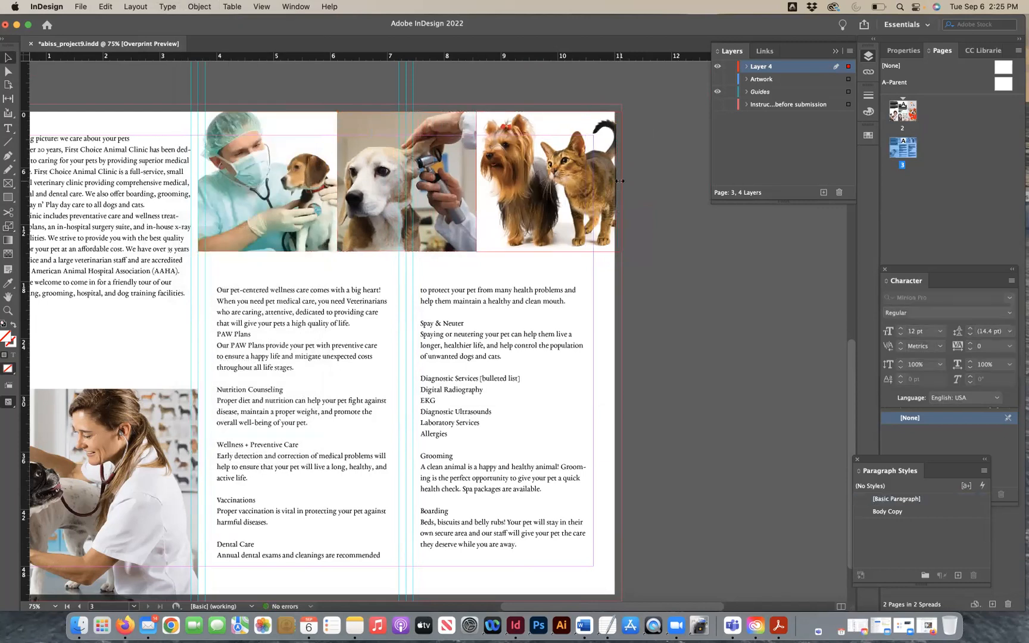
pyautogui.click(679, 268)
# Try adjusting the upper edges of the individual picture frames, and undo the changes.
pyautogui.click(430, 142)
pyautogui.moveTo(407, 111); pyautogui.dragTo(408, 111)
pyautogui.click(271, 119)
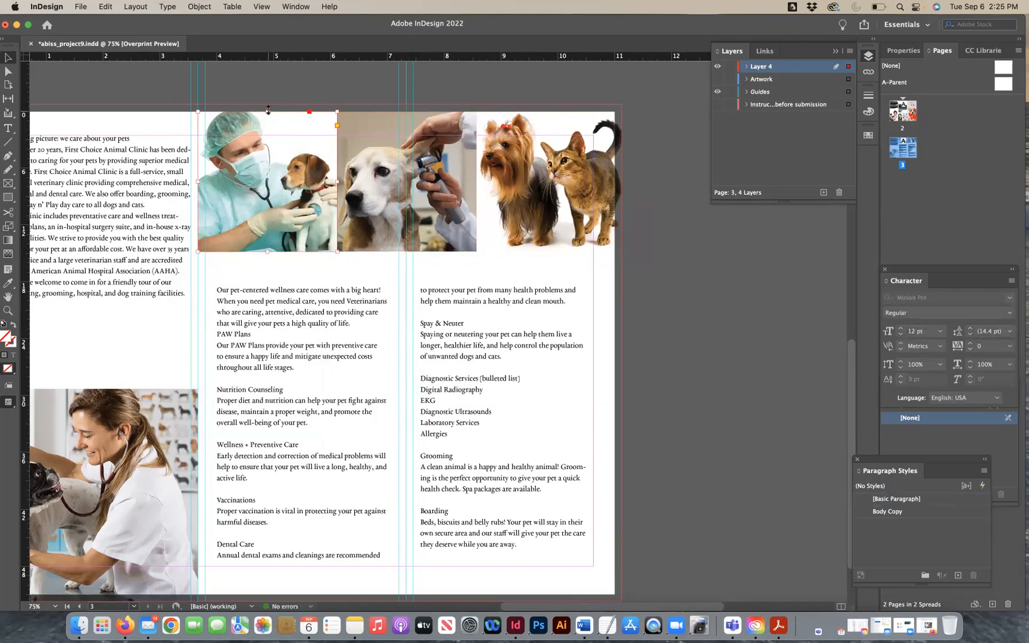
pyautogui.click(526, 124)
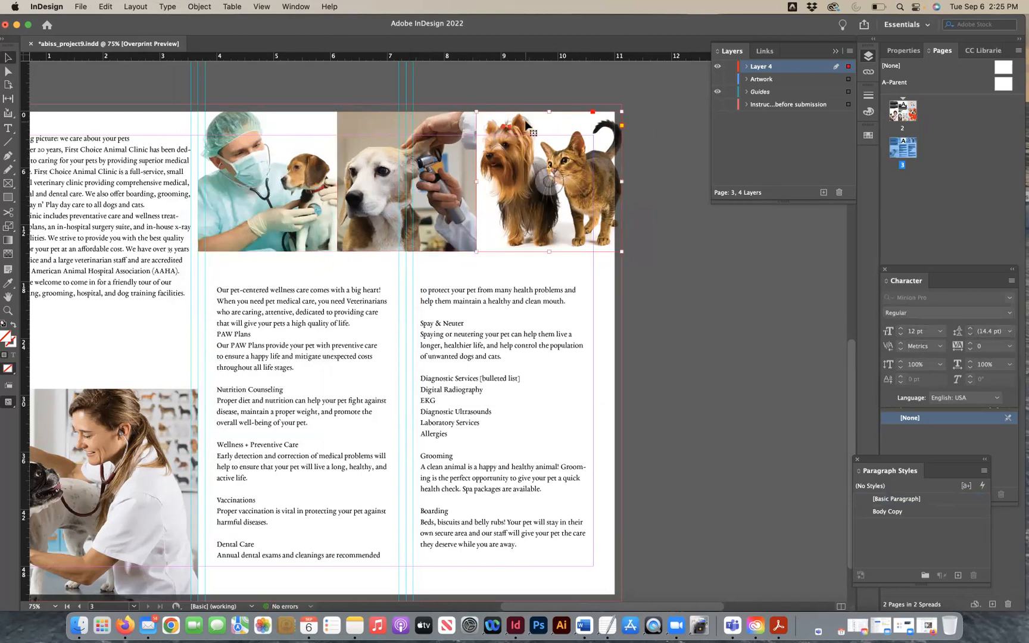
pyautogui.press('super+z')
pyautogui.press('super+z')
# Move all three pictures down together, closer to the body text, leaving a white strip above them.
pyautogui.click(521, 129)
pyautogui.keyDown('shift'); pyautogui.click(426, 163); pyautogui.keyUp('shift')
pyautogui.keyDown('shift'); pyautogui.click(307, 176); pyautogui.keyUp('shift')
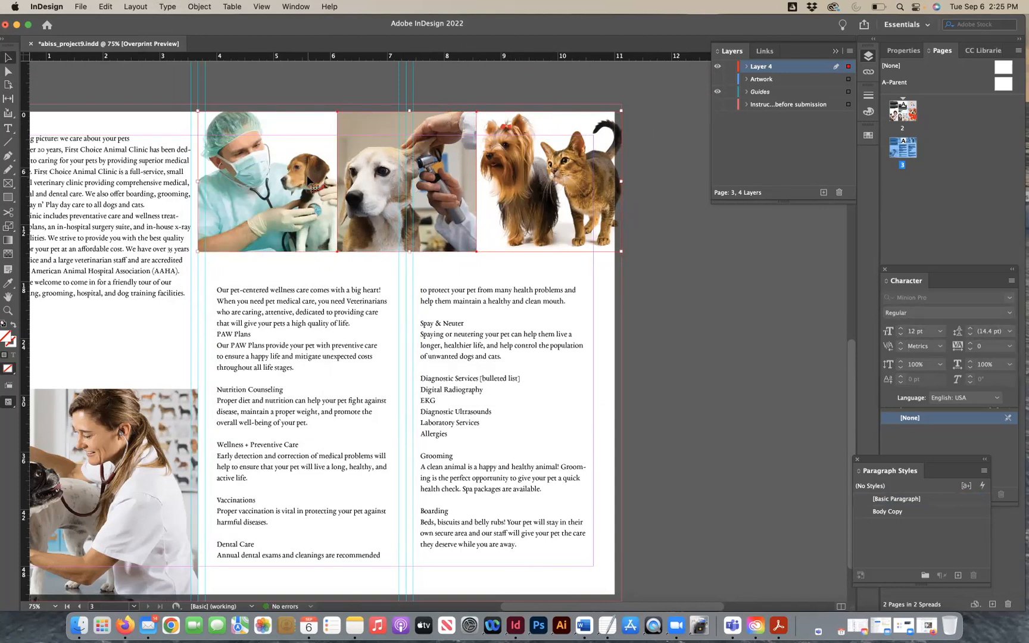
pyautogui.moveTo(326, 229); pyautogui.dragTo(326, 247)
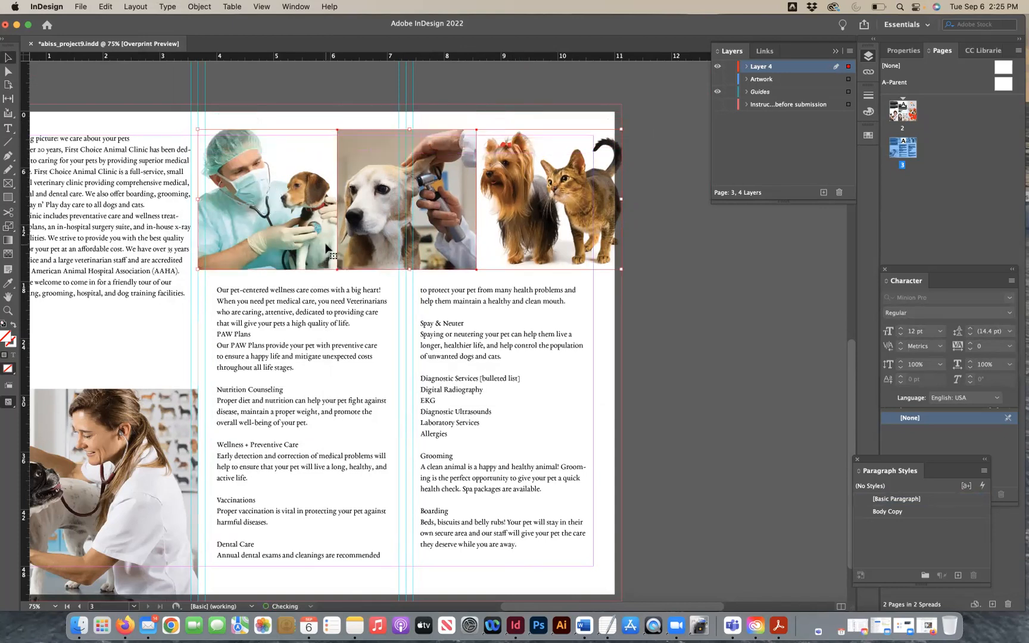
pyautogui.click(648, 354)
# Examine the layout of page 3 and the cover and back panels on page 2.
pyautogui.hscroll(-3, 648, 354)
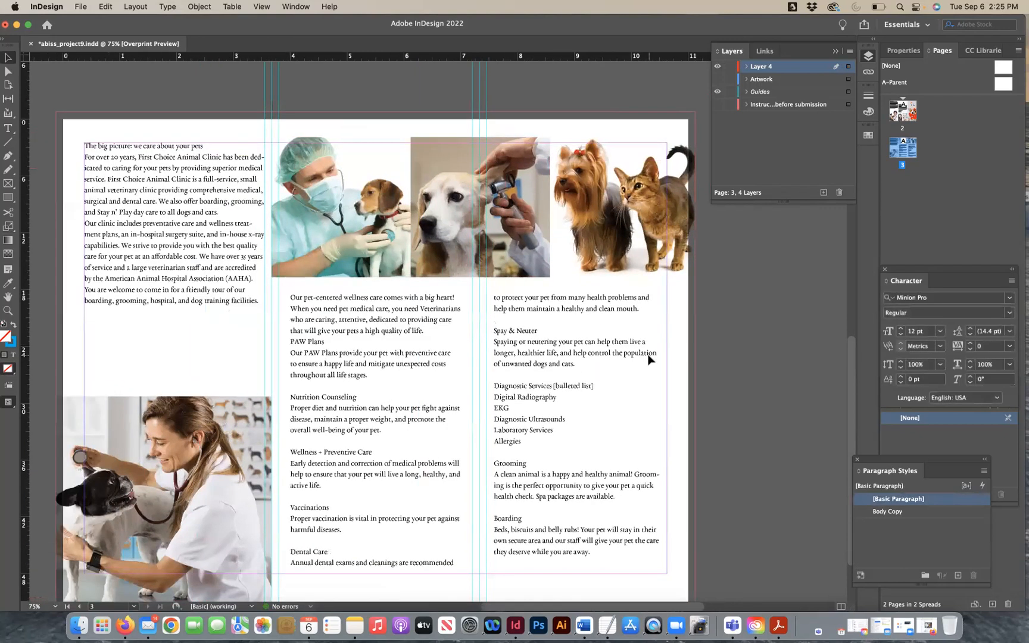
pyautogui.scroll(5, 648, 359)
pyautogui.hscroll(-1, 648, 359)
pyautogui.scroll(10, 648, 359)
pyautogui.hscroll(2, 648, 360)
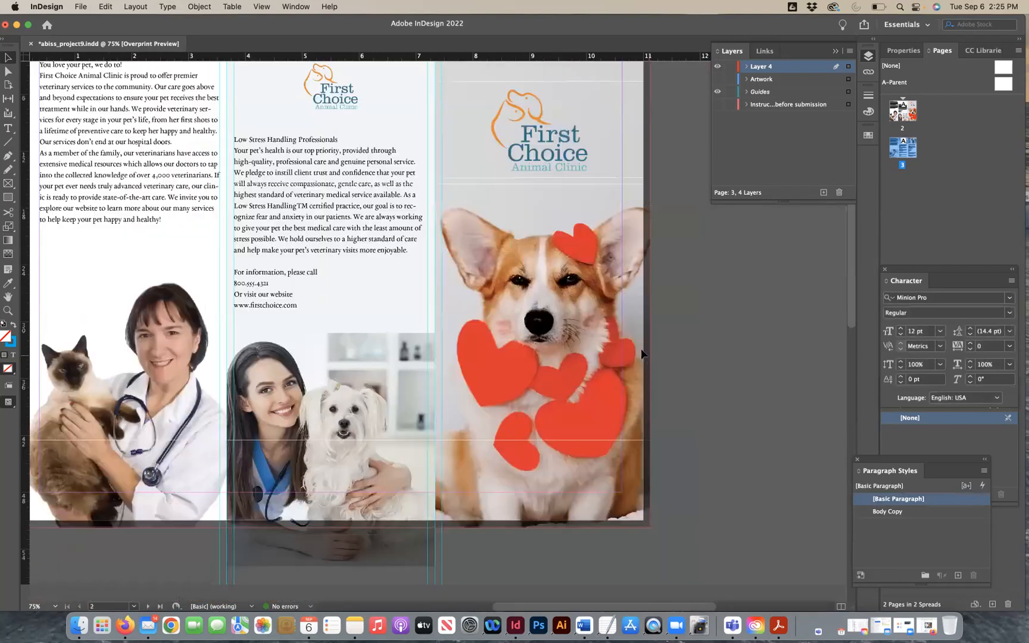
# Display the document's color swatches with the First Choice logo on the center panel enlarged for sampling.
pyautogui.scroll(2, 643, 354)
pyautogui.hscroll(-1, 643, 354)
pyautogui.click(8, 309)
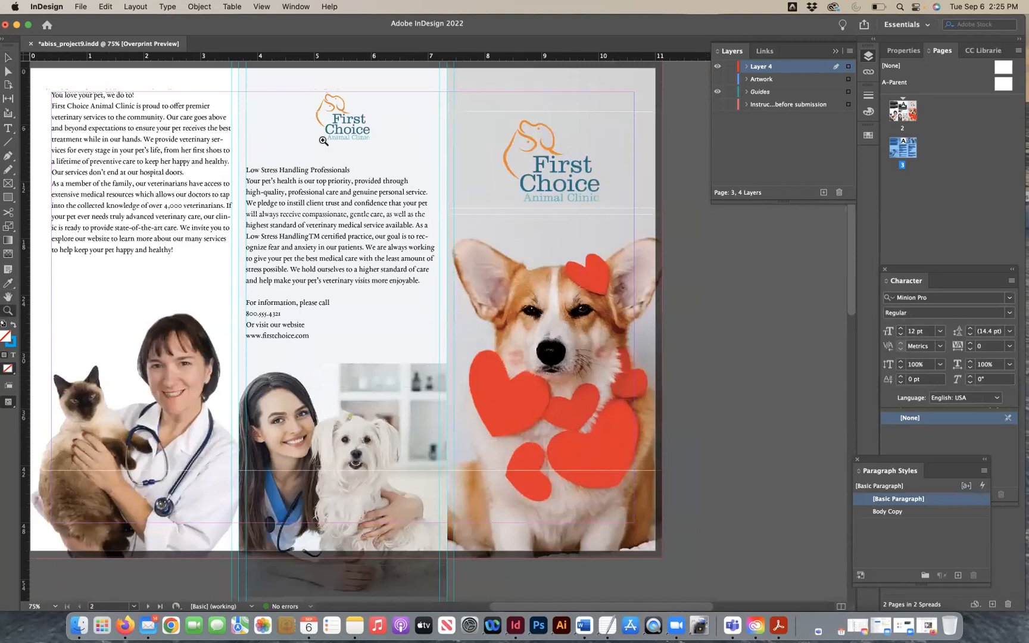
pyautogui.click(381, 149)
pyautogui.click(488, 264)
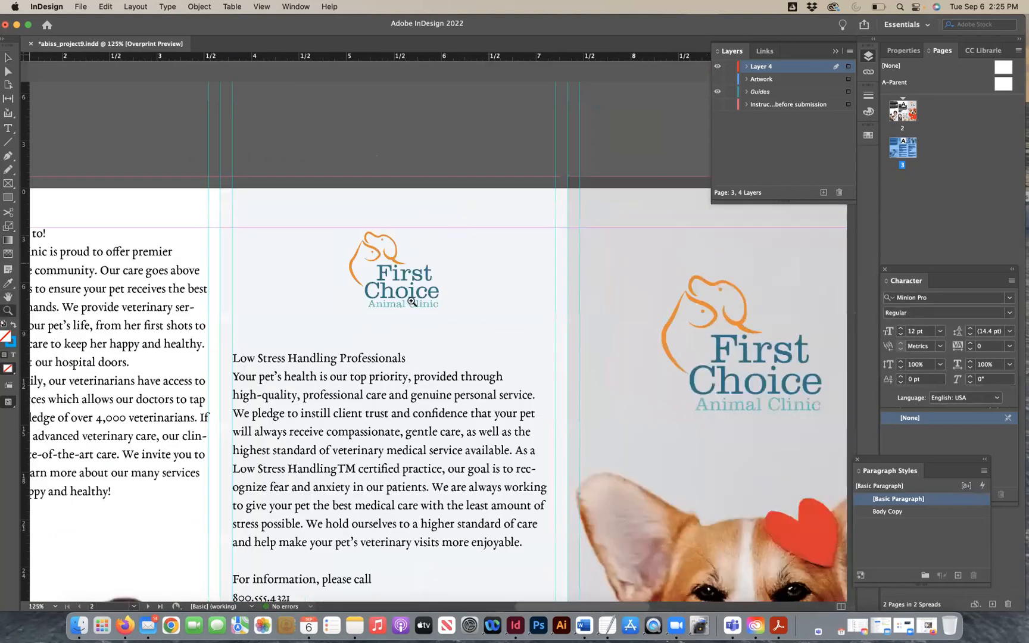
pyautogui.click(416, 284)
pyautogui.click(521, 332)
pyautogui.click(508, 353)
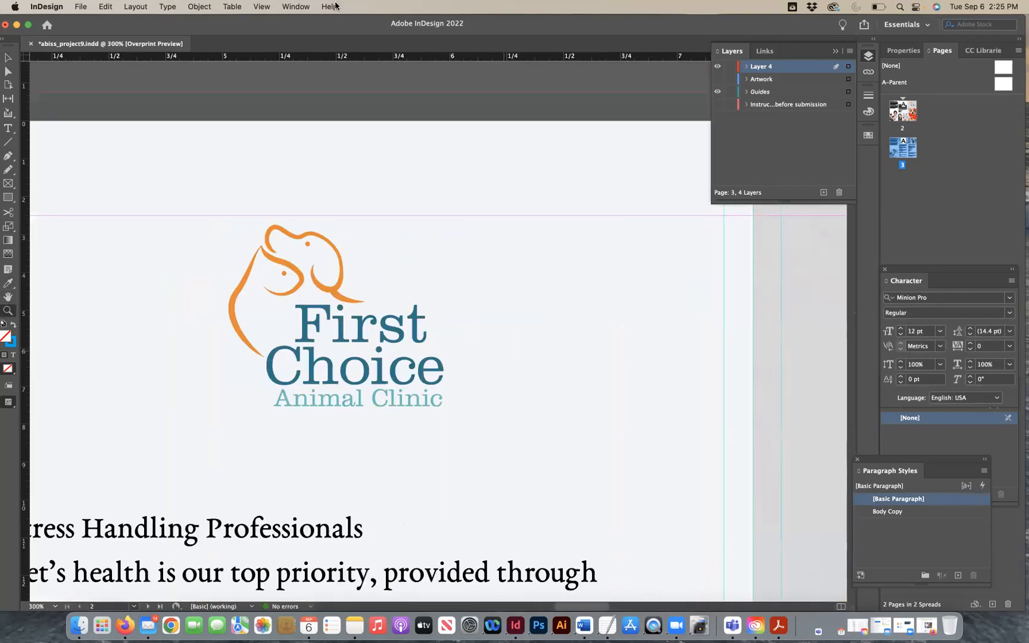
pyautogui.click(296, 7)
pyautogui.moveTo(379, 94)
pyautogui.click(539, 118)
# Sample the orange of the logo's animal outline with the Eyedropper and add it as RGB swatch R=243 G=134 B=32.
pyautogui.press('i')
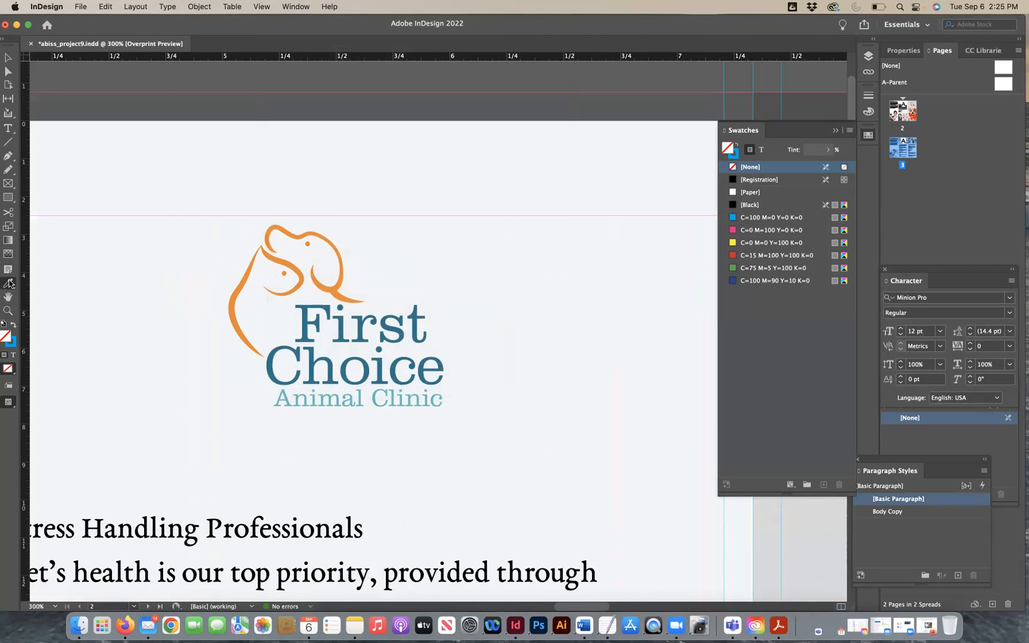
pyautogui.click(286, 264)
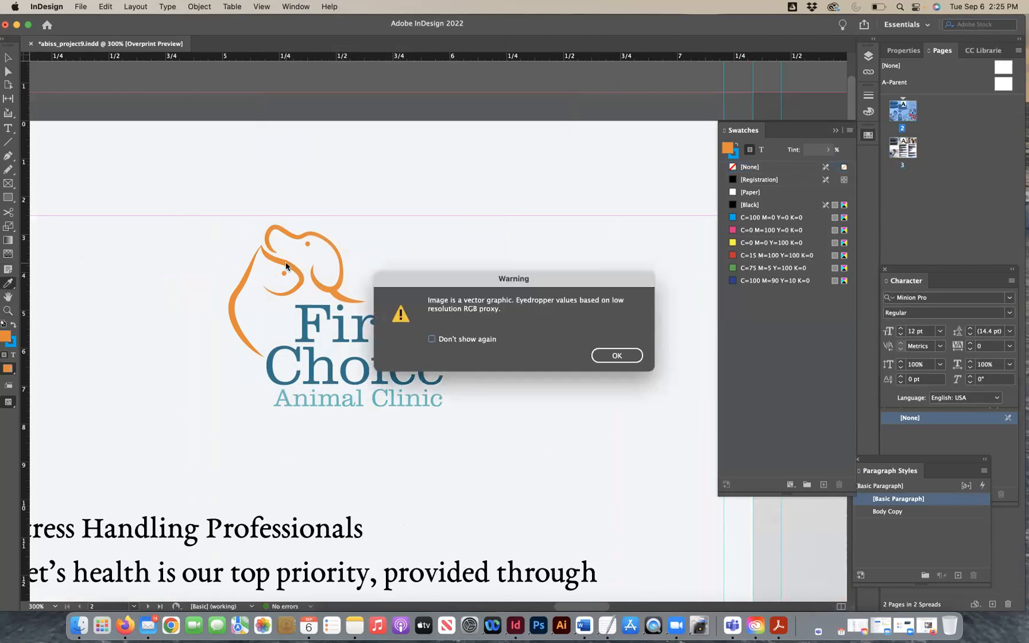
pyautogui.click(616, 354)
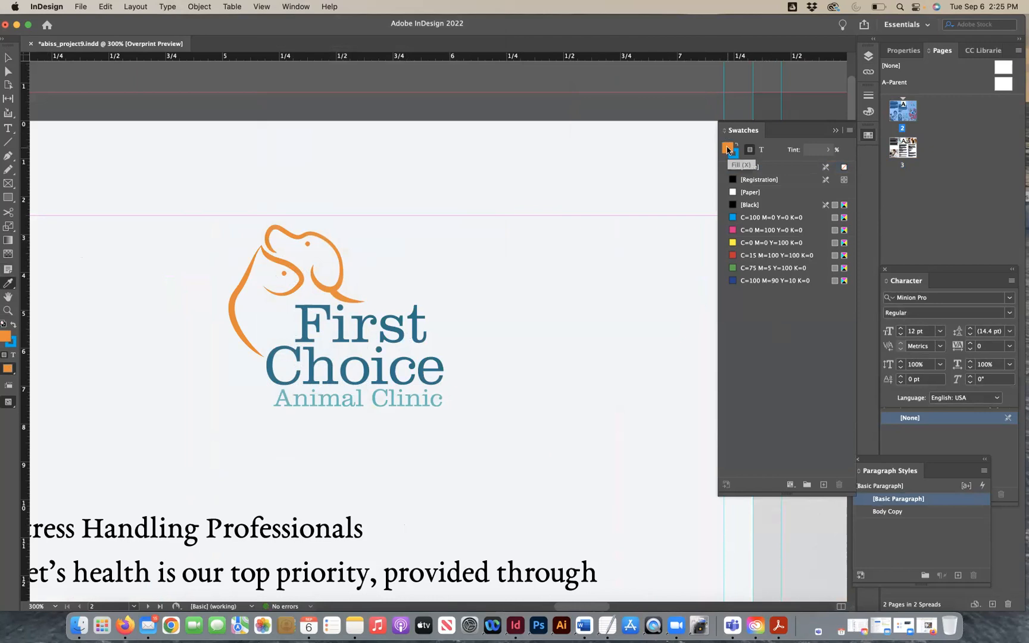
pyautogui.doubleClick(7, 337)
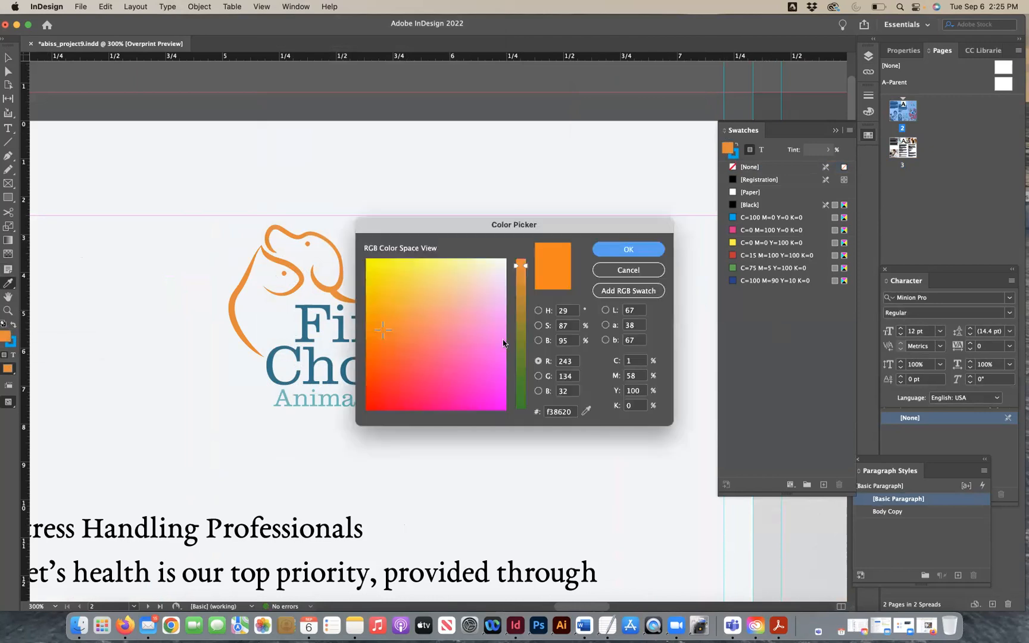
pyautogui.click(607, 291)
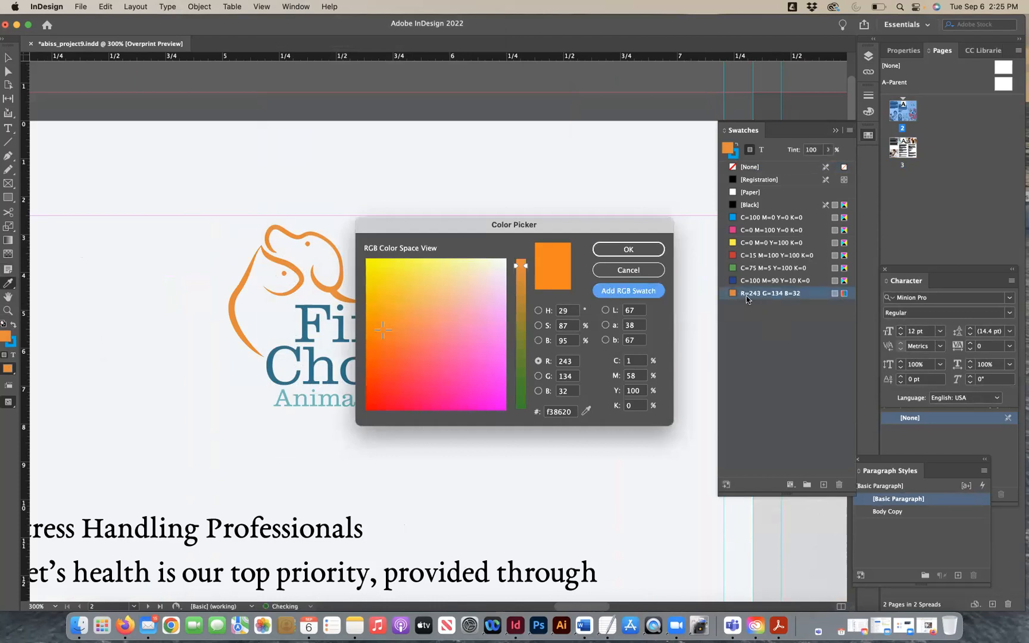
pyautogui.click(629, 247)
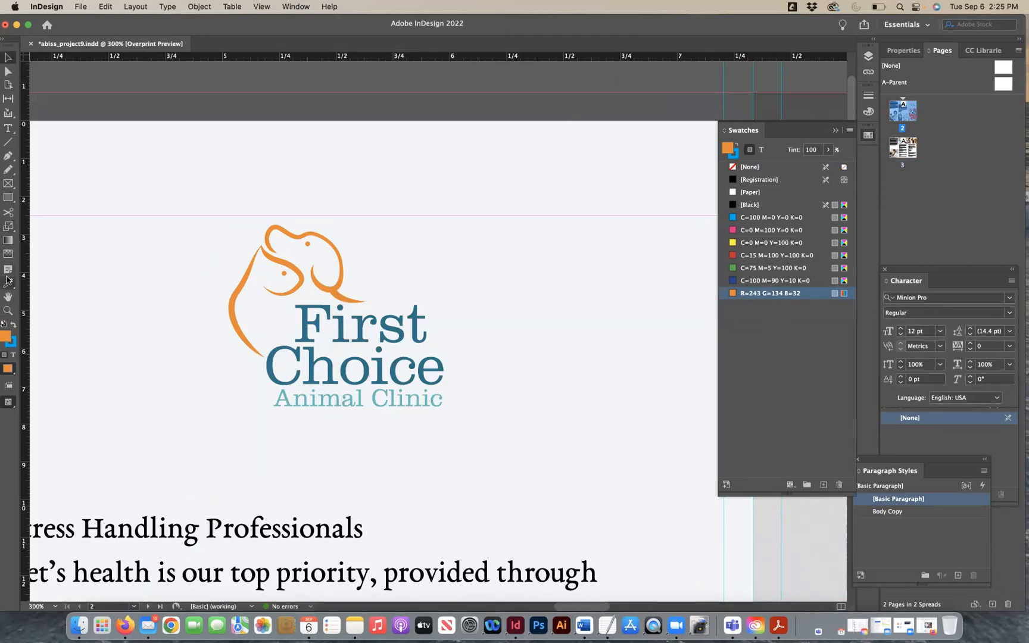
# Try to sample the dark blue of the logo lettering with the Eyedropper.
pyautogui.click(8, 170)
pyautogui.click(8, 284)
pyautogui.click(310, 357)
pyautogui.click(616, 355)
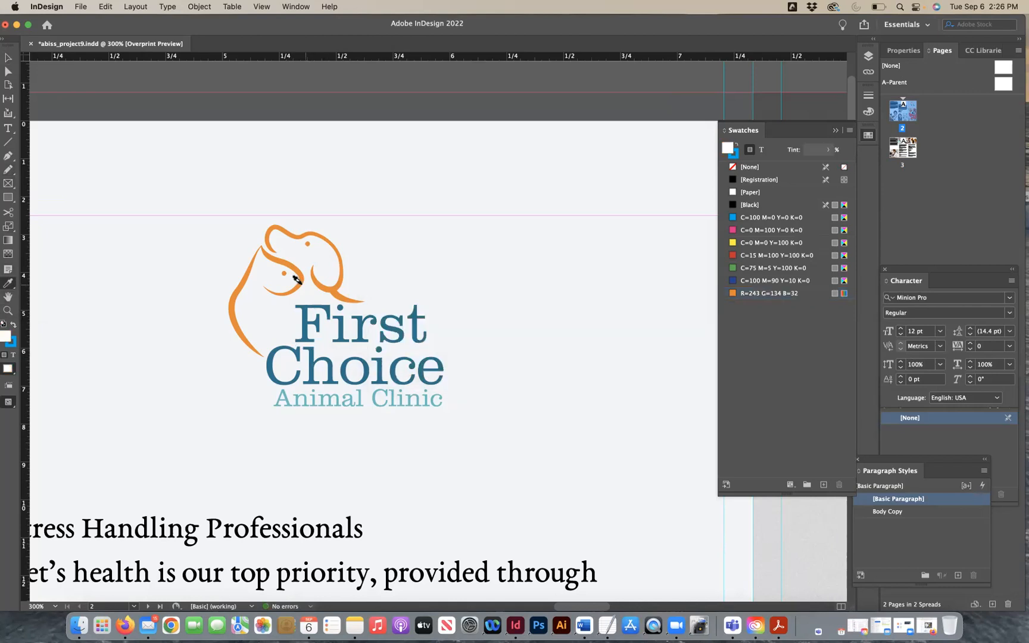
# Sample the dark blue from the C of "Choice" in the logo as the fill color.
pyautogui.press('super+minus')
pyautogui.press('super+minus')
pyautogui.click(5, 60)
pyautogui.click(8, 310)
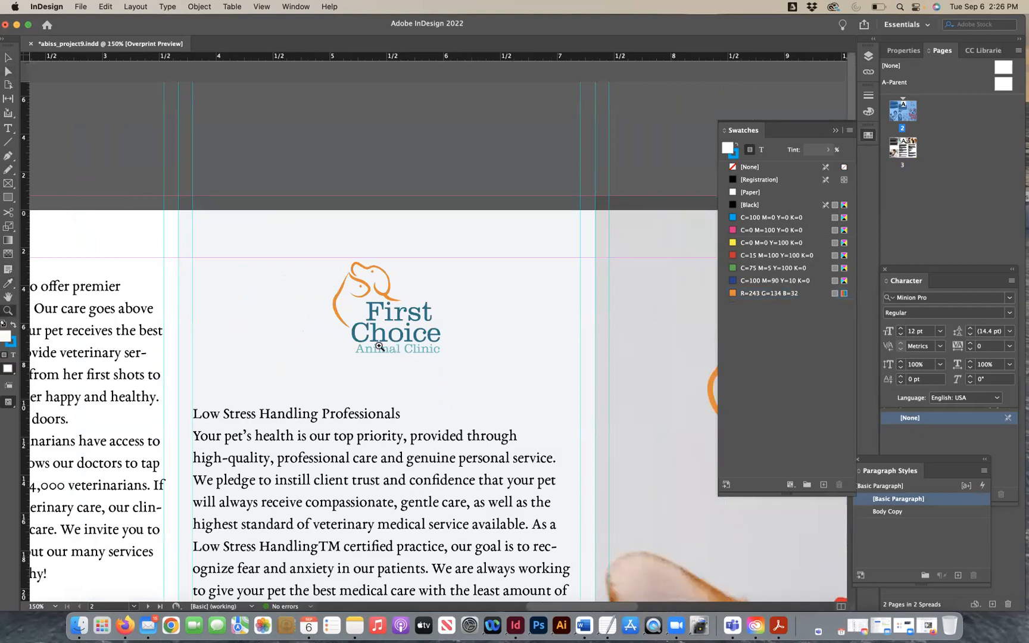
pyautogui.click(376, 344)
pyautogui.press('super+equal')
pyautogui.press('super+equal')
pyautogui.press('super+equal')
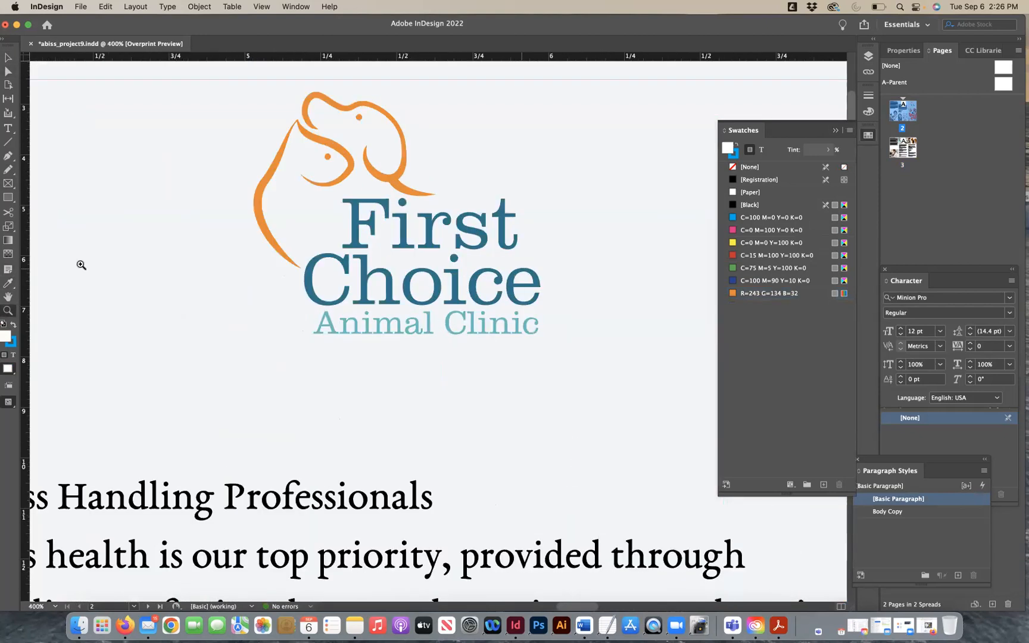
pyautogui.press('super+equal')
pyautogui.click(7, 283)
pyautogui.click(119, 332)
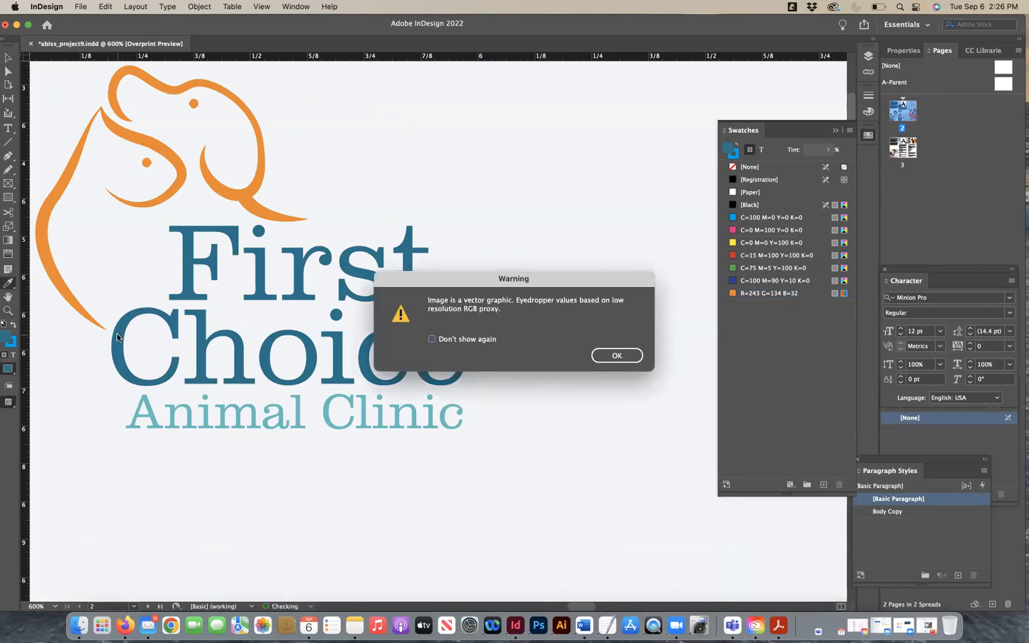
pyautogui.click(593, 352)
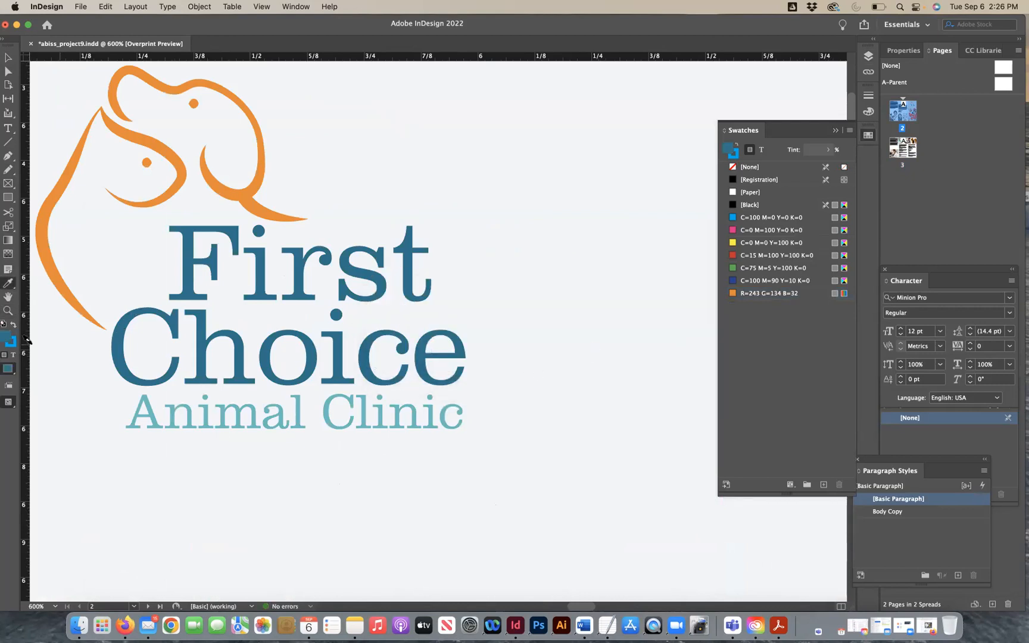
# Add the sampled dark blue to the swatches as RGB swatch R=15 G=115 B=139.
pyautogui.doubleClick(3, 337)
pyautogui.click(629, 291)
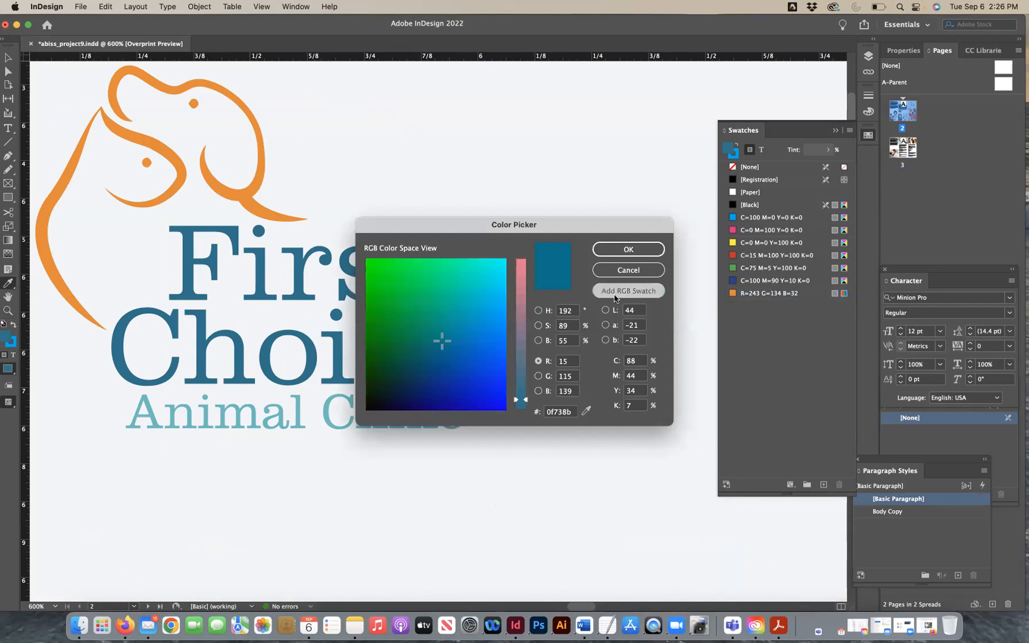
pyautogui.press('super+minus')
pyautogui.press('super+minus')
pyautogui.press('super+minus')
pyautogui.press('super+minus')
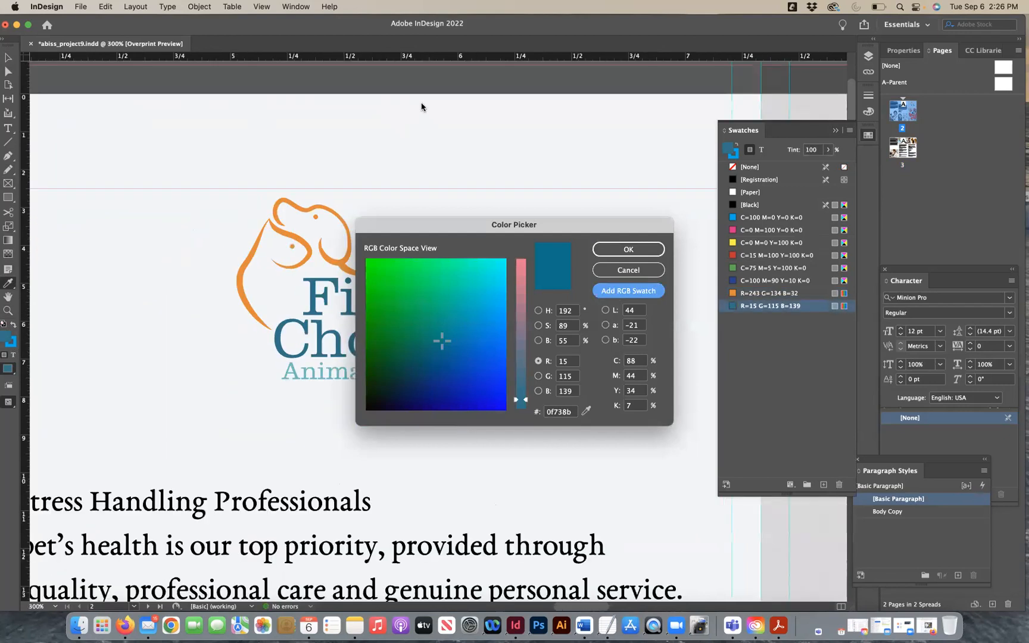
pyautogui.click(607, 249)
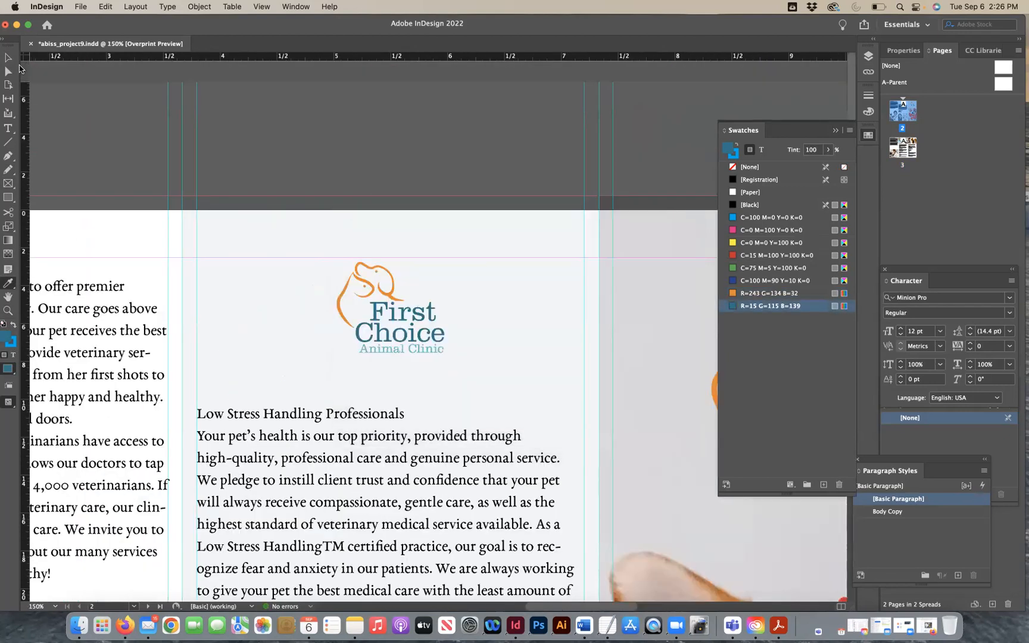
# Sample the light teal of the logo's "Animal Clinic" text and add it as RGB swatch R=84 G=190 B=193.
pyautogui.press('super+equal')
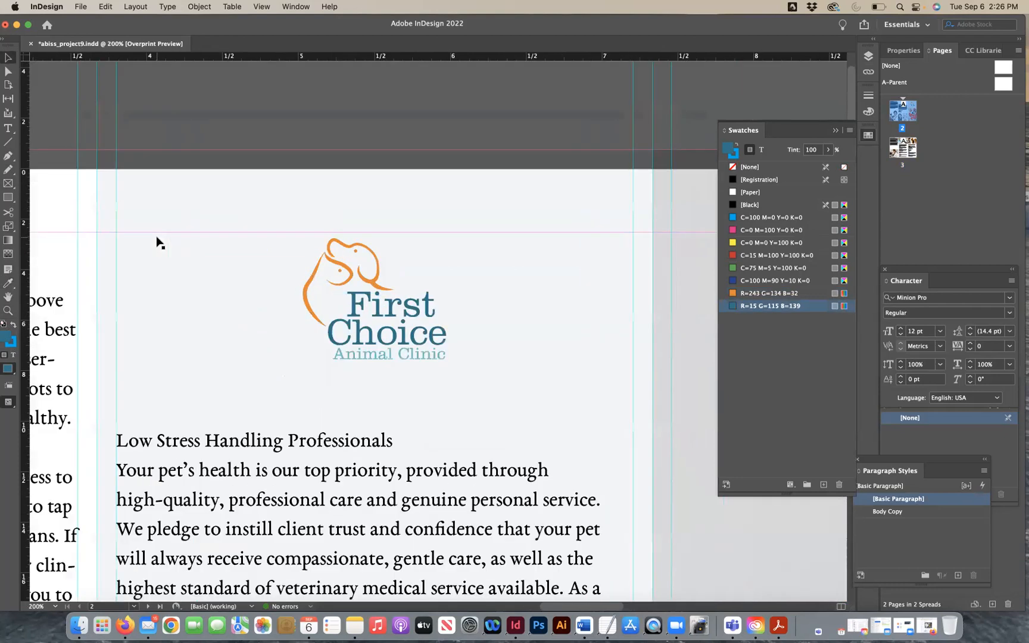
pyautogui.press('super+equal')
pyautogui.press('super+equal')
pyautogui.press('super+equal')
pyautogui.press('super+equal')
pyautogui.press('super+equal')
pyautogui.click(8, 284)
pyautogui.click(146, 424)
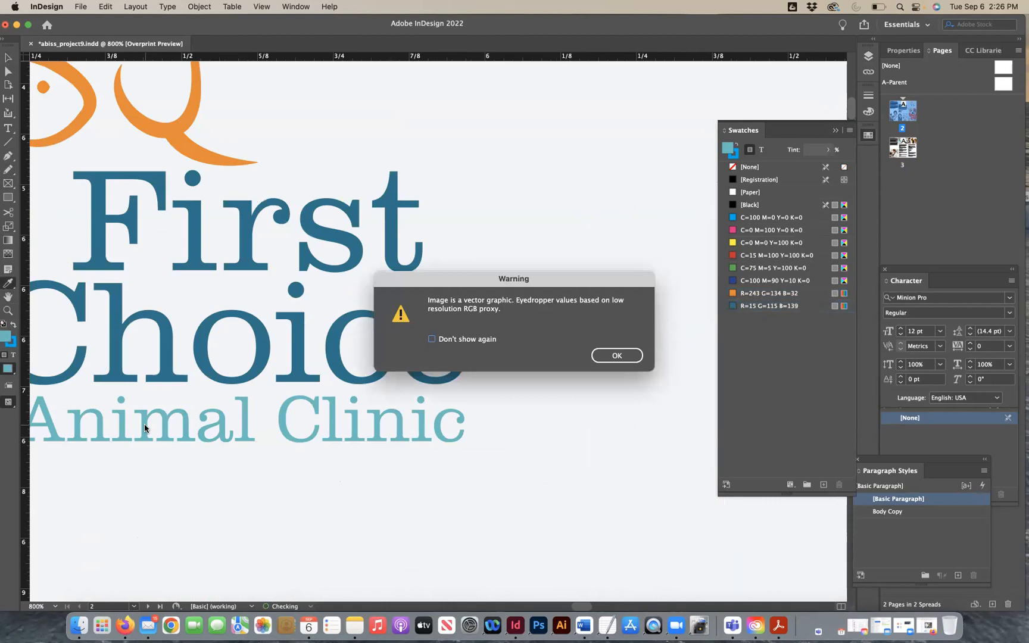
pyautogui.click(610, 355)
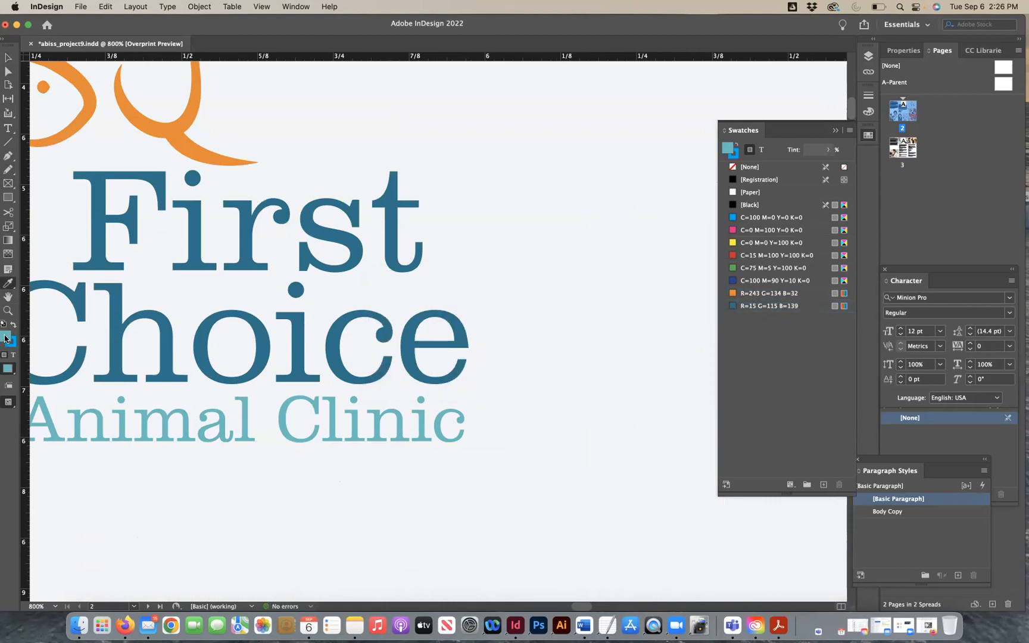
pyautogui.doubleClick(6, 338)
pyautogui.click(626, 290)
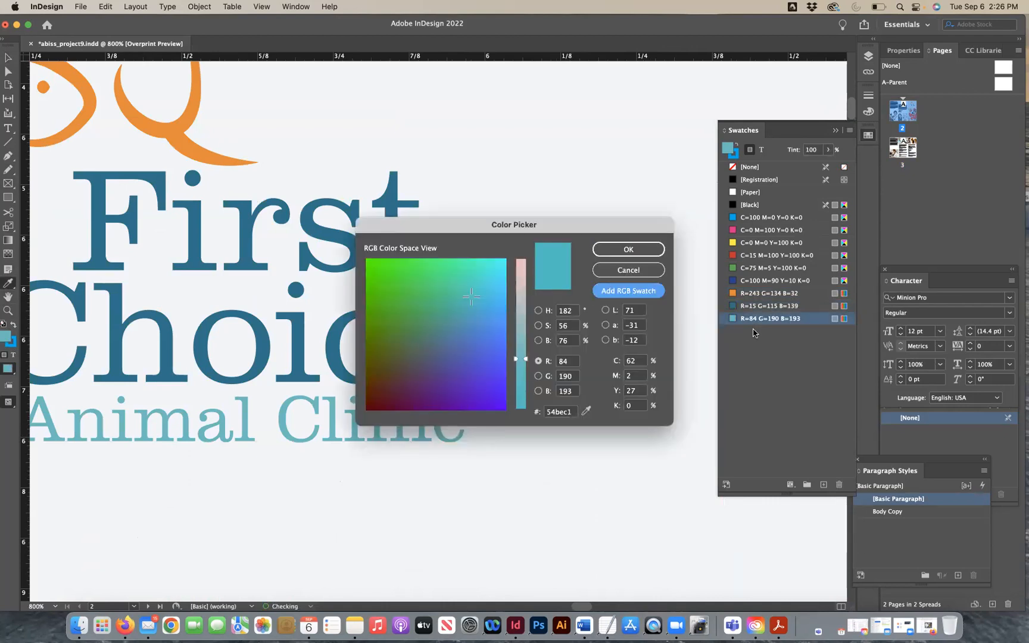
pyautogui.click(648, 247)
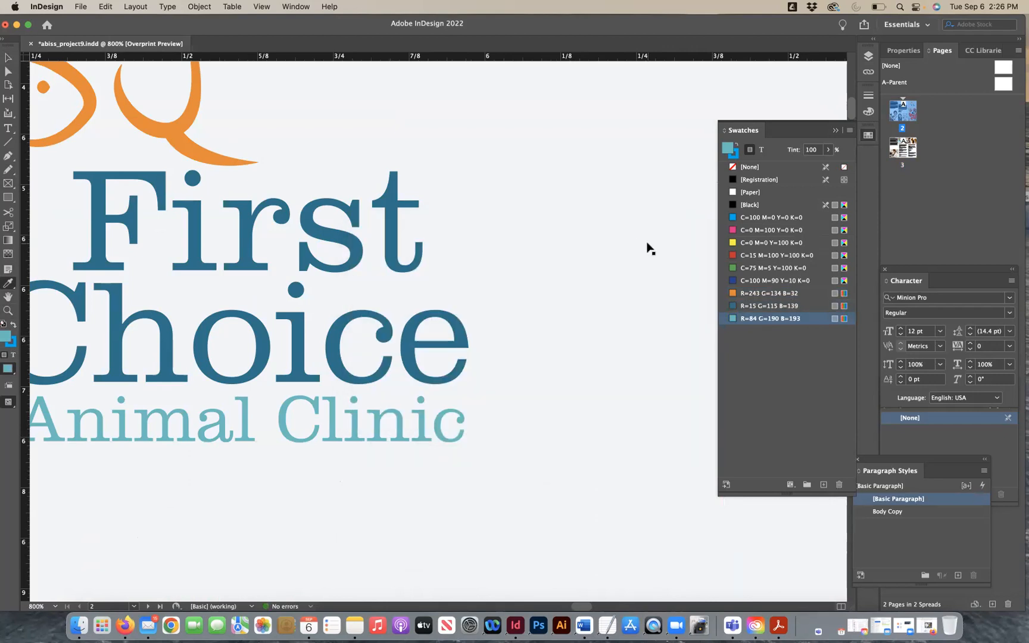
# Draw a thin rectangle across the top of page 3 from bleed to bleed and fill it with swatch R=15 G=115 B=139.
pyautogui.press('super+minus')
pyautogui.press('super+minus')
pyautogui.press('super+minus')
pyautogui.press('super+minus')
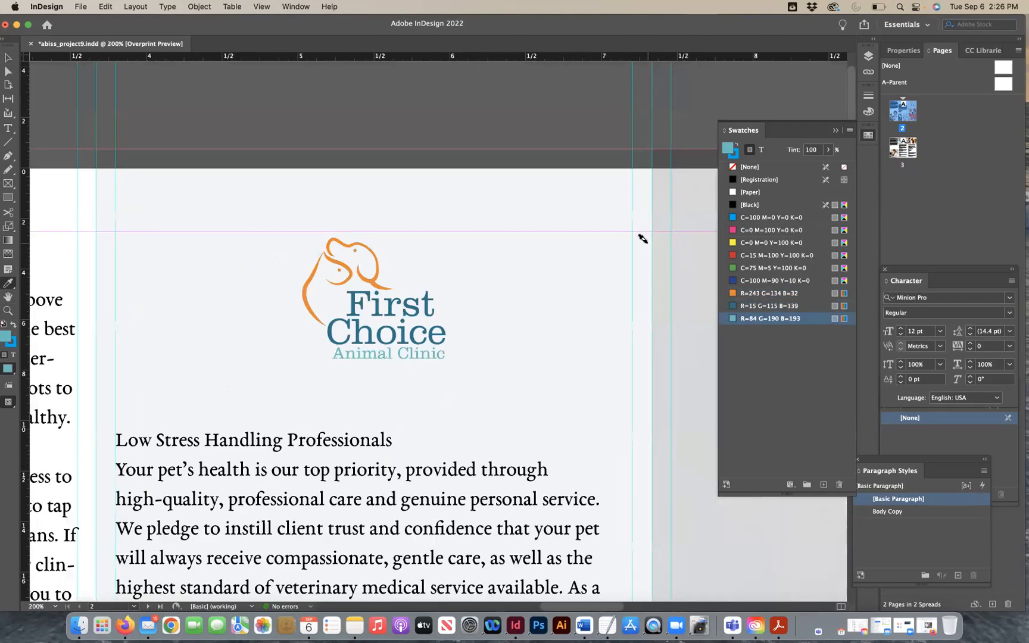
pyautogui.press('super+minus')
pyautogui.press('super+minus')
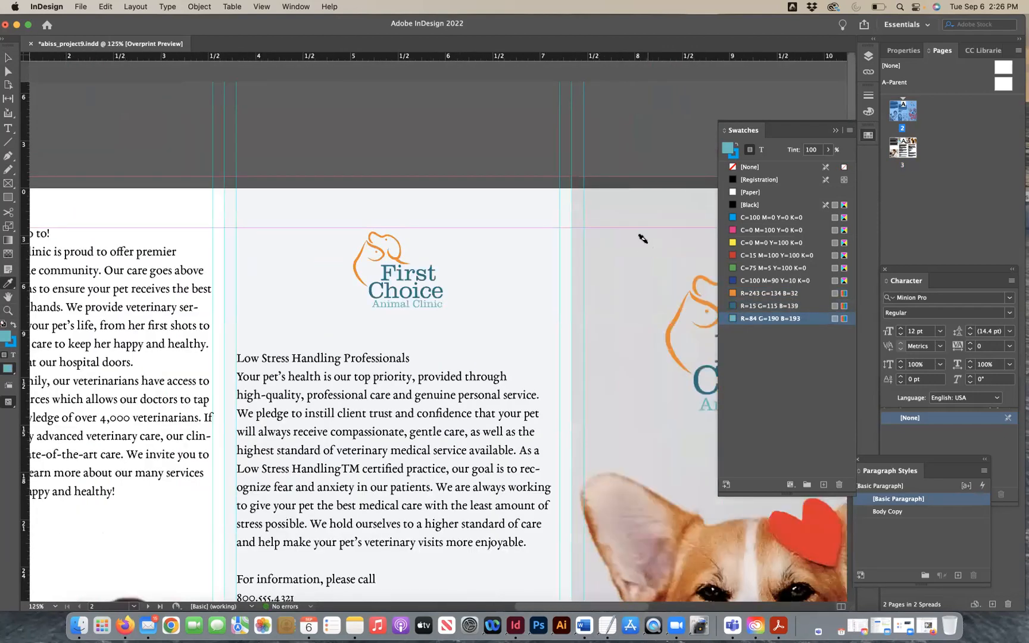
pyautogui.press('super+minus')
pyautogui.scroll(-15, 646, 242)
pyautogui.scroll(-10, 503, 289)
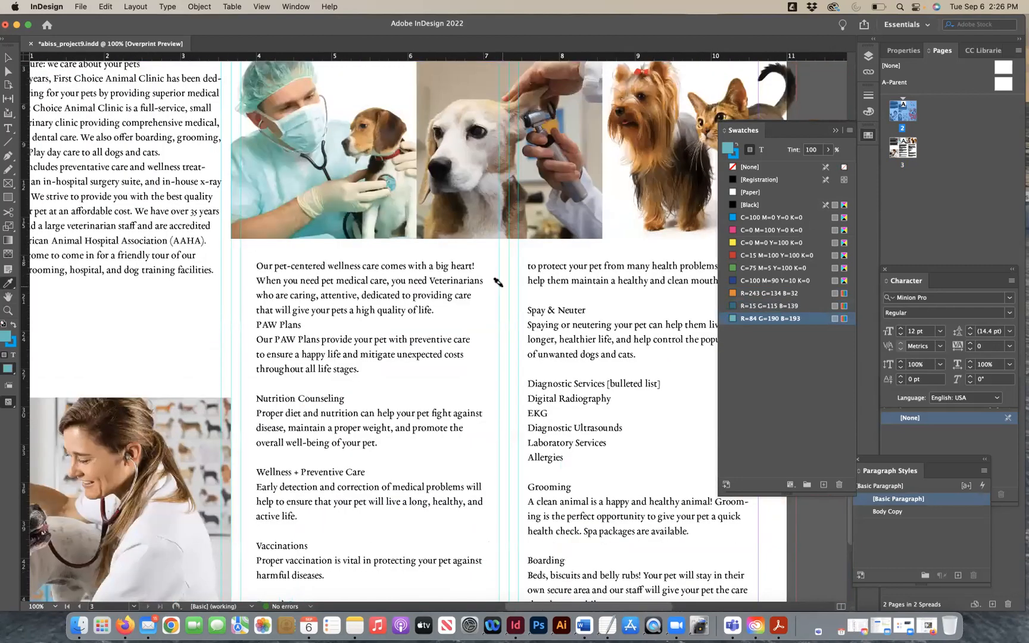
pyautogui.press('super+minus')
pyautogui.press('super+minus')
pyautogui.click(8, 197)
pyautogui.moveTo(191, 212); pyautogui.dragTo(613, 224)
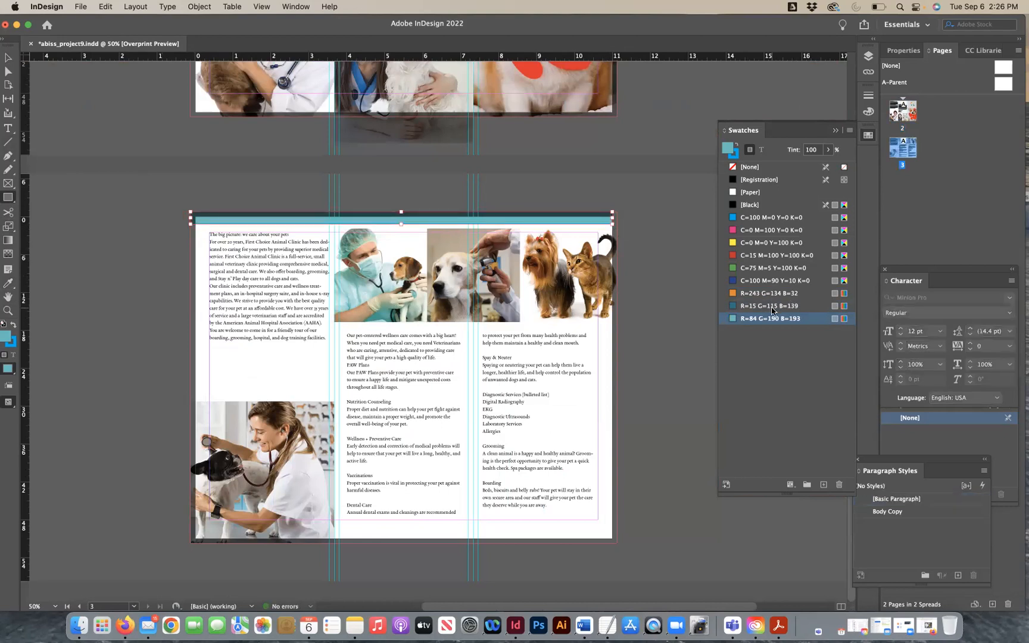
pyautogui.click(772, 307)
# Paste a copy of the dark blue bar and fill the copy with swatch R=243 G=134 B=32.
pyautogui.click(8, 57)
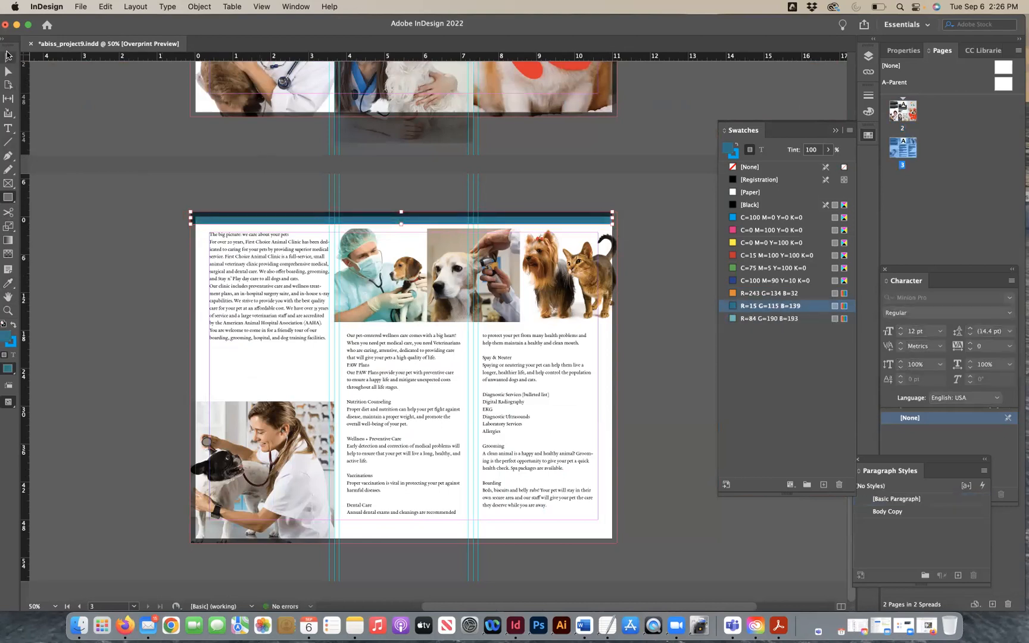
pyautogui.press('super+c')
pyautogui.press('super+v')
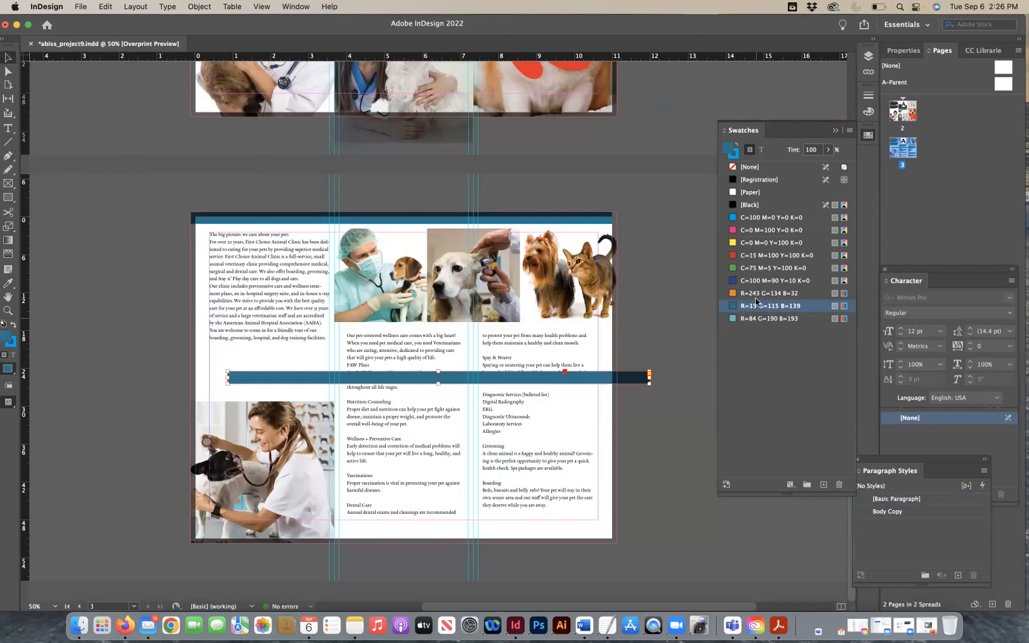
pyautogui.click(769, 293)
# Align the orange bar slightly below the dark blue bar and send it to the back so only a narrow stripe shows.
pyautogui.moveTo(445, 386); pyautogui.dragTo(427, 228)
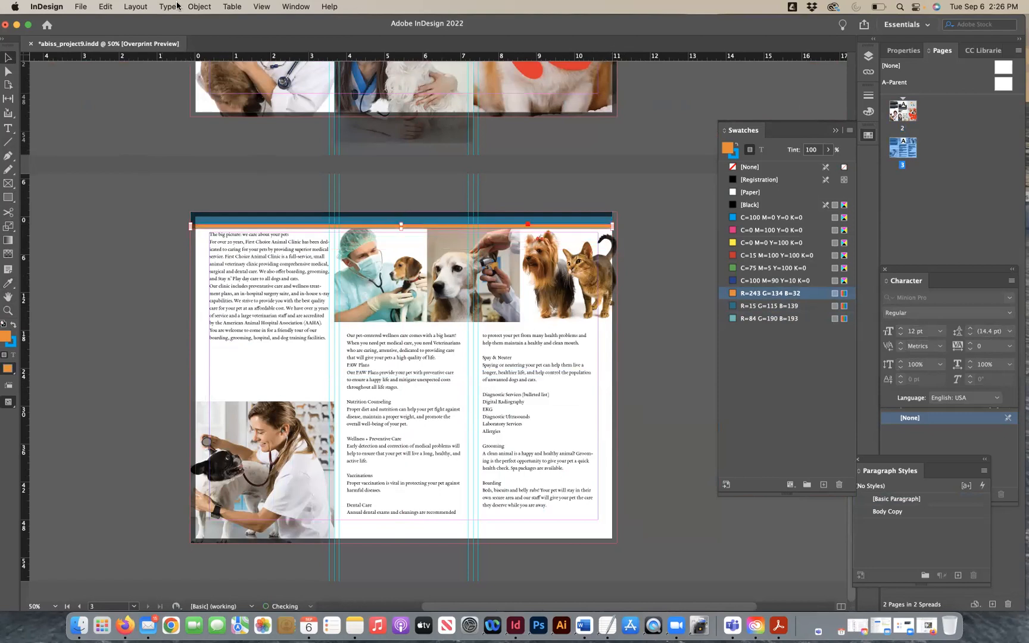
pyautogui.click(199, 7)
pyautogui.moveTo(205, 50)
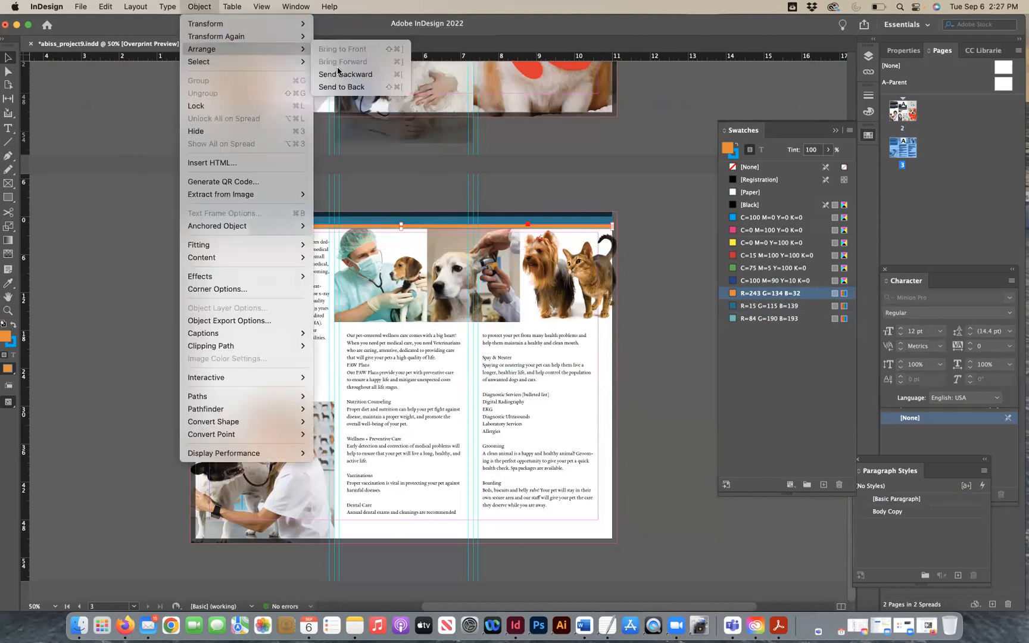
pyautogui.click(343, 87)
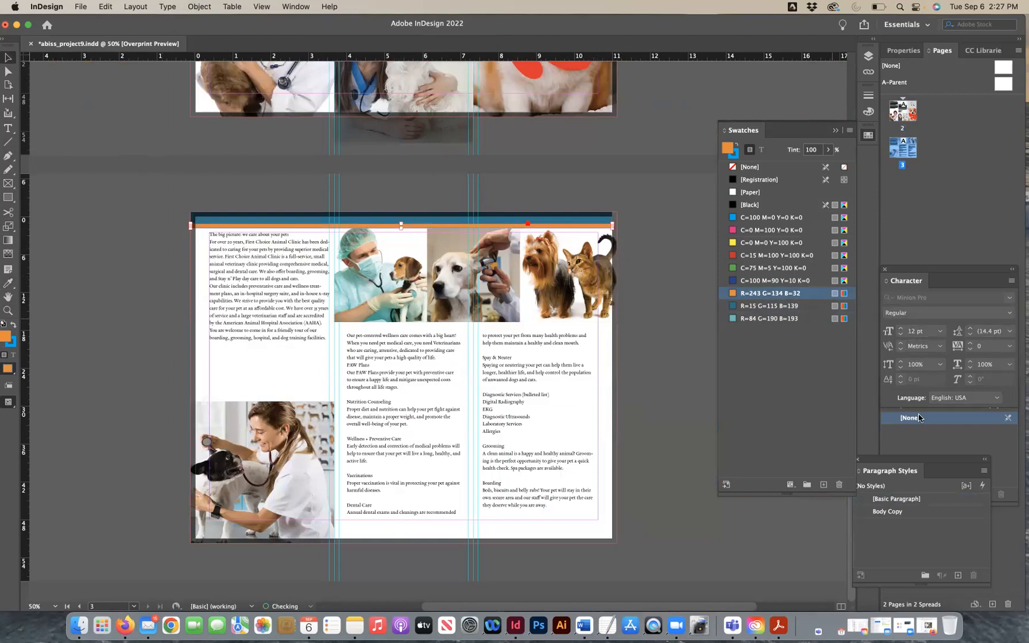
pyautogui.click(691, 394)
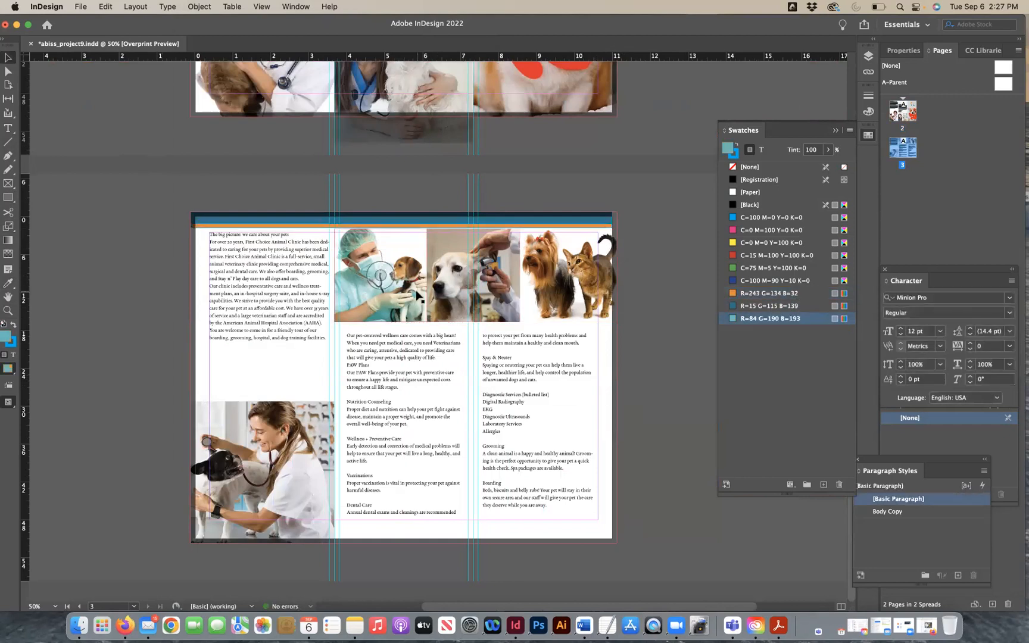
# Select the three pictures at the top of page 3 and move them up slightly against the orange stripe.
pyautogui.press('super+equal')
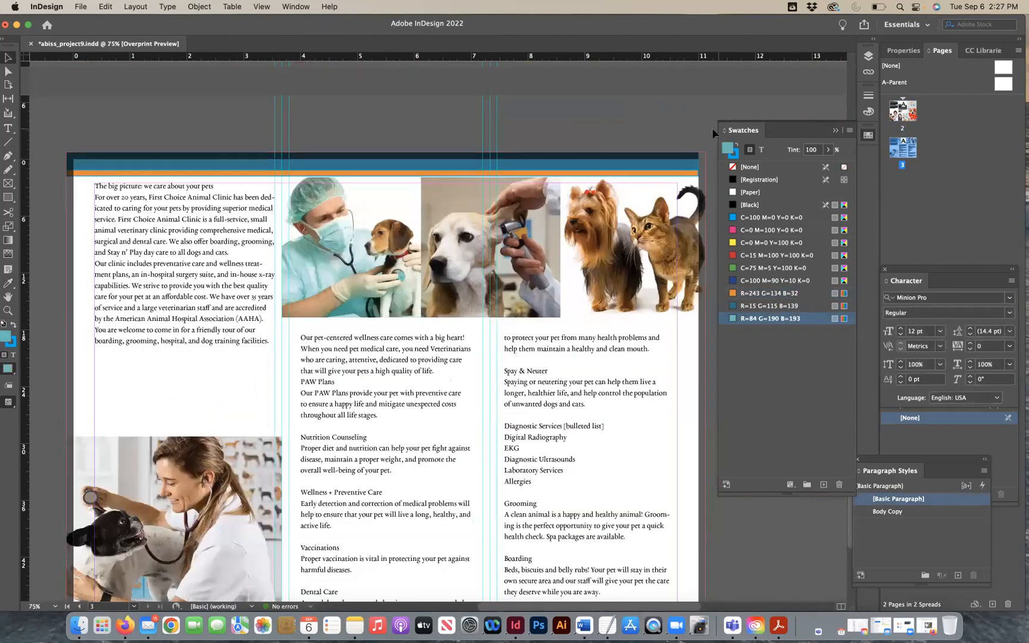
pyautogui.click(381, 244)
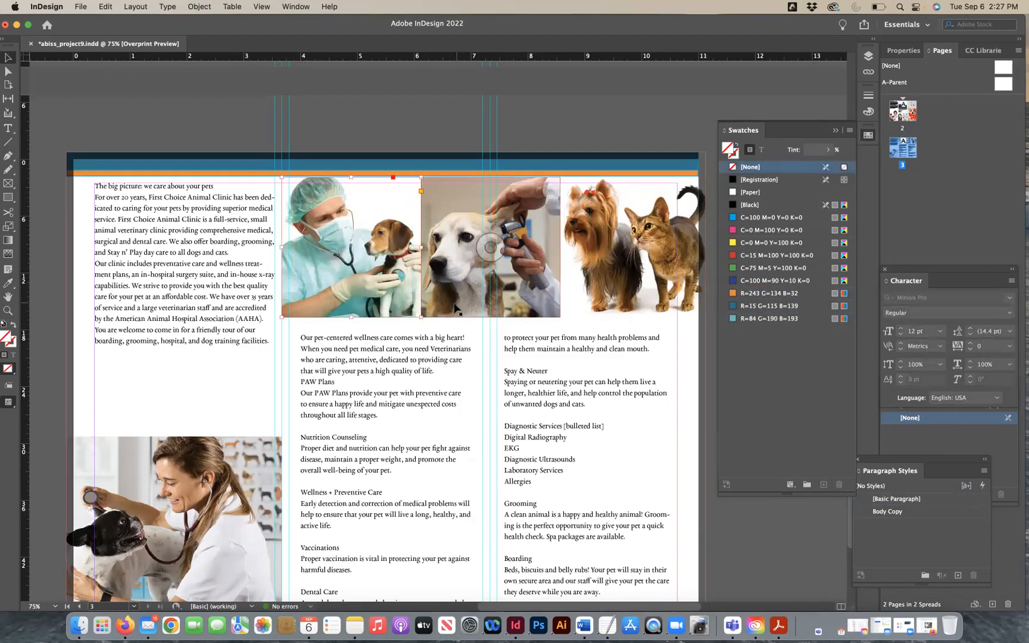
pyautogui.click(571, 318)
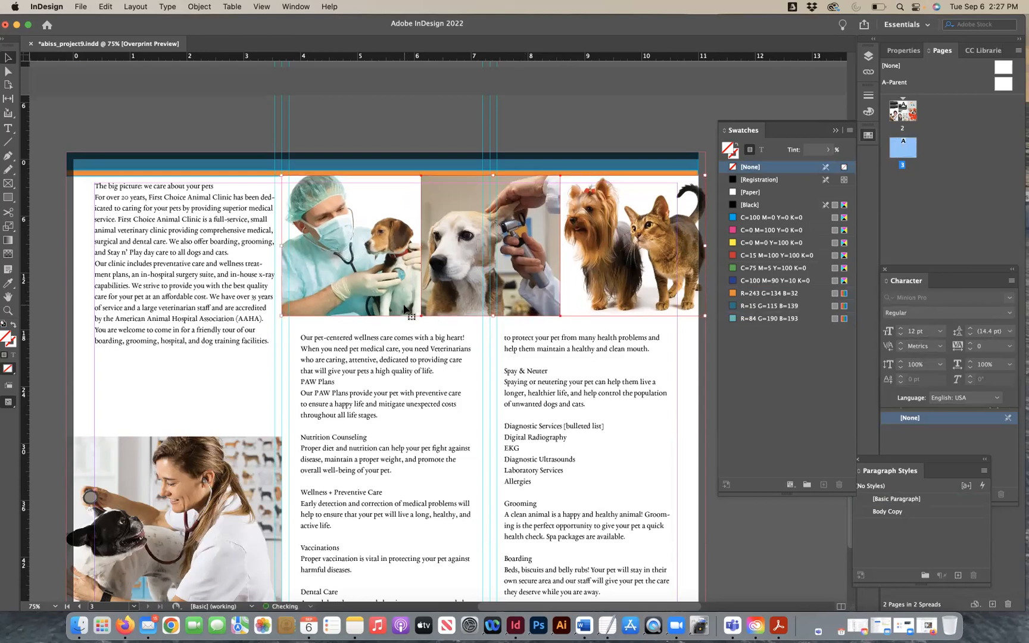
# Send the three selected pictures at the top of page 3 behind the blue and orange bars.
pyautogui.click(199, 7)
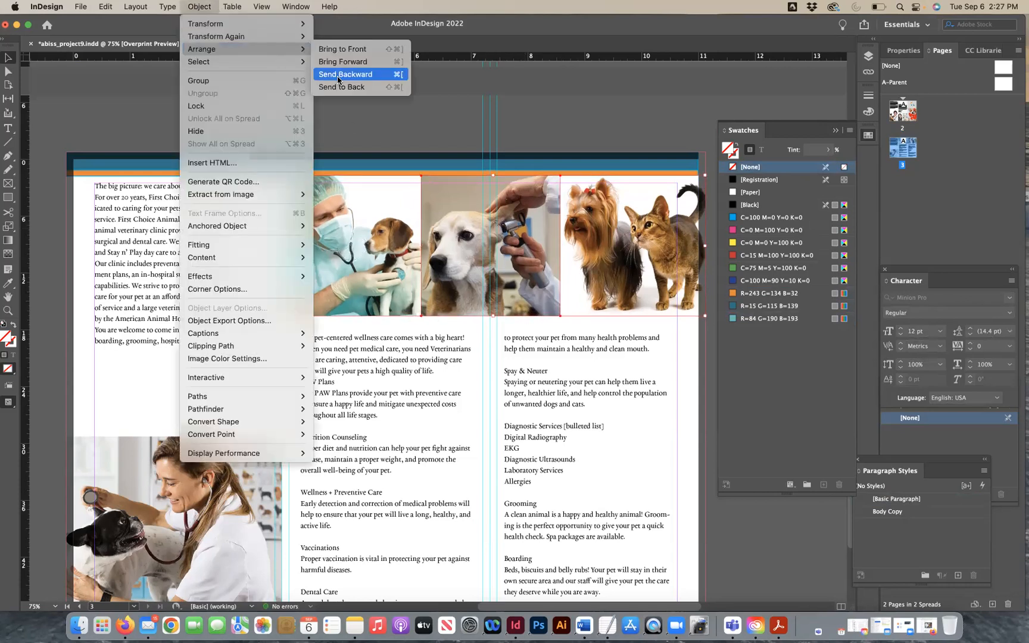
pyautogui.click(352, 85)
pyautogui.click(438, 170)
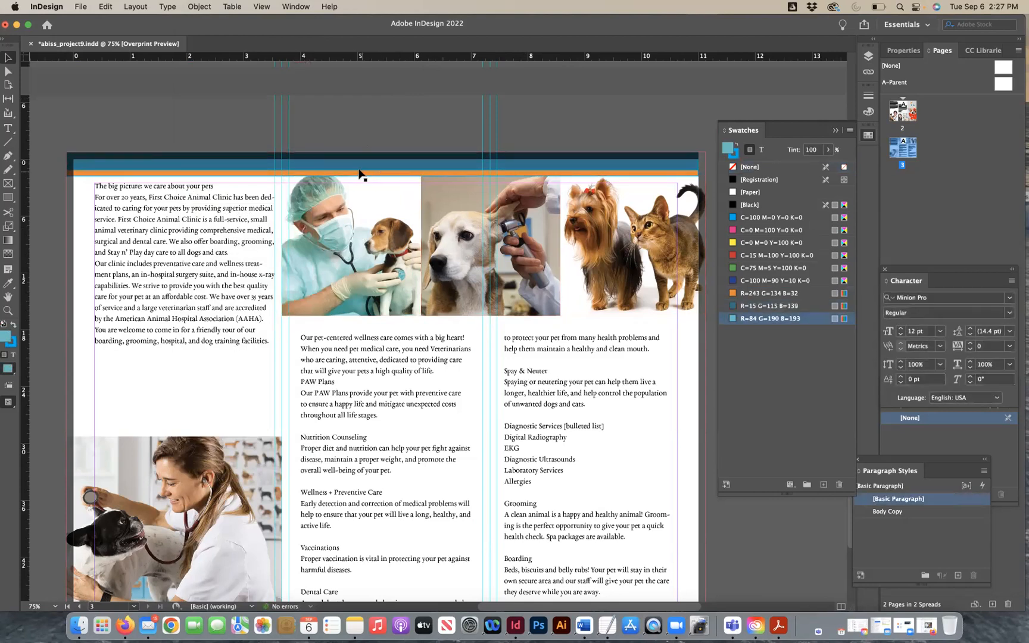
# Copy the blue and orange bars from page 3 and paste them across the top bleed edge of page 2.
pyautogui.moveTo(332, 170); pyautogui.dragTo(334, 172)
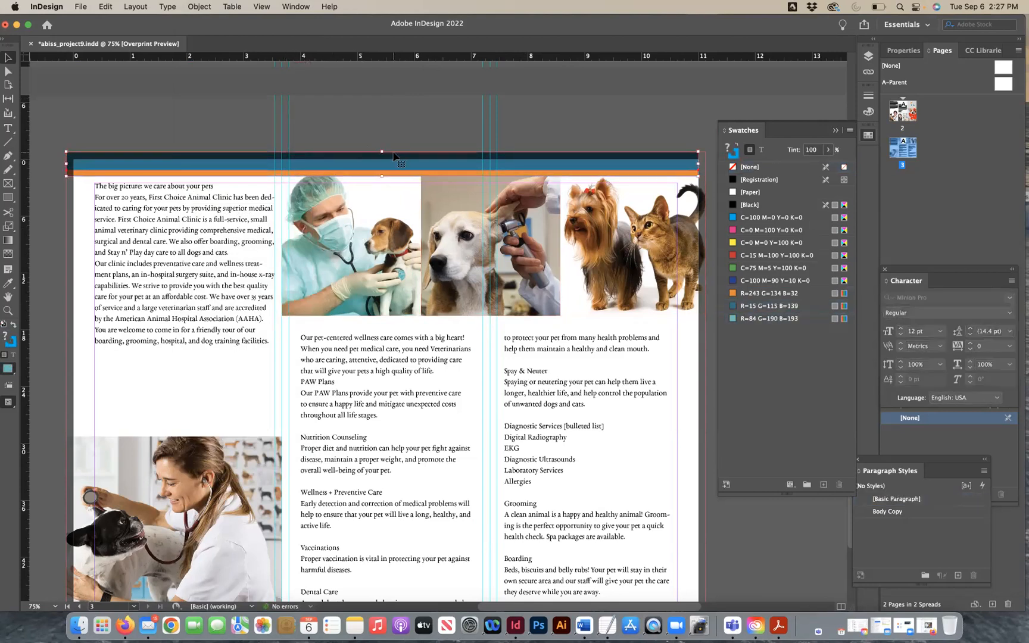
pyautogui.scroll(5, 393, 156)
pyautogui.scroll(7, 393, 156)
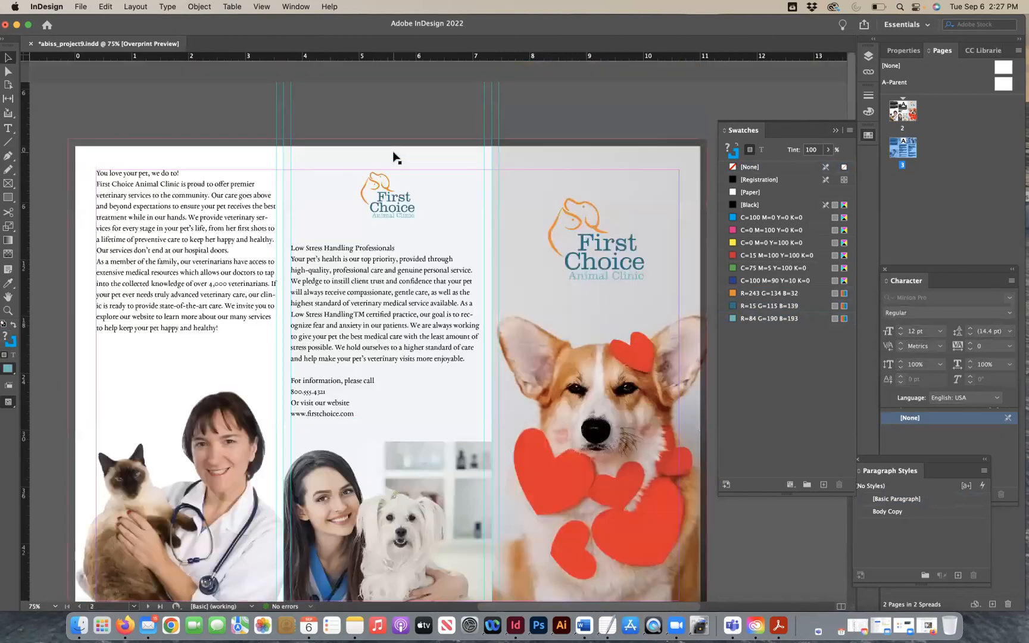
pyautogui.press('cmd+v')
pyautogui.moveTo(338, 335); pyautogui.dragTo(286, 143)
# Move the middle-panel logo down slightly, then align the left text with the middle text's top and extend its frame to fit the copy.
pyautogui.click(371, 203)
pyautogui.moveTo(372, 204); pyautogui.dragTo(371, 213)
pyautogui.click(191, 182)
pyautogui.moveTo(191, 182); pyautogui.dragTo(191, 244)
pyautogui.click(211, 108)
pyautogui.click(197, 256)
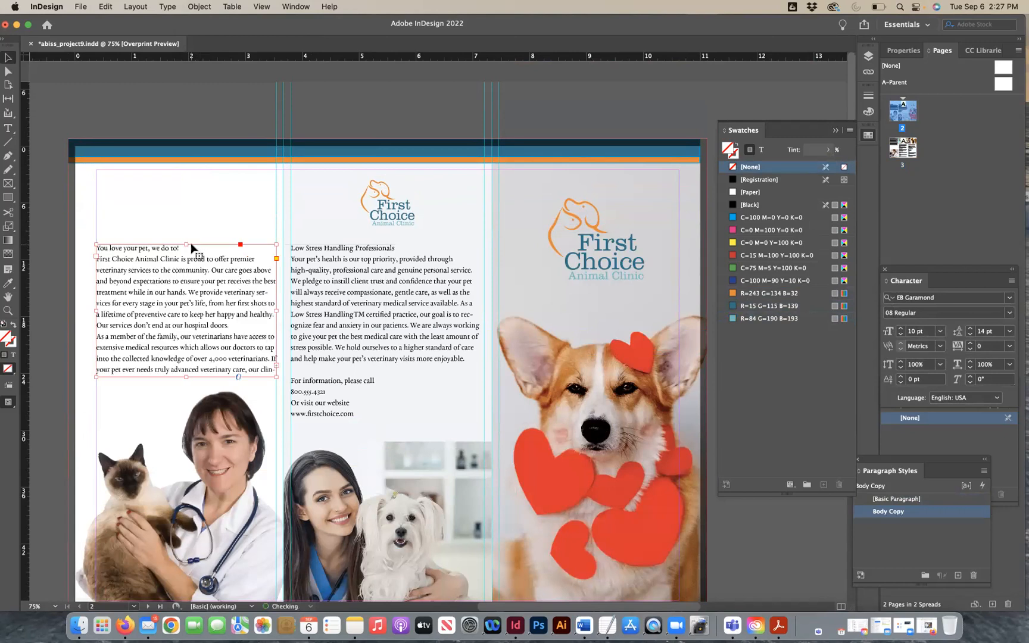
pyautogui.moveTo(190, 377); pyautogui.dragTo(190, 430)
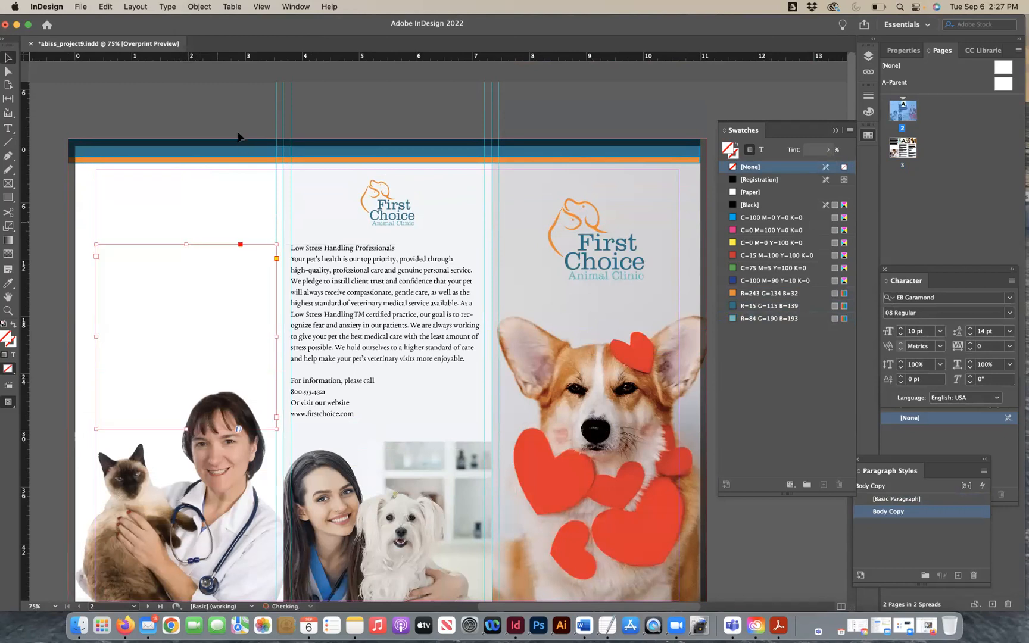
pyautogui.click(465, 375)
# Paste another copy of the bars near the bottom of page 2 and rotate it 180°.
pyautogui.scroll(-5, 466, 375)
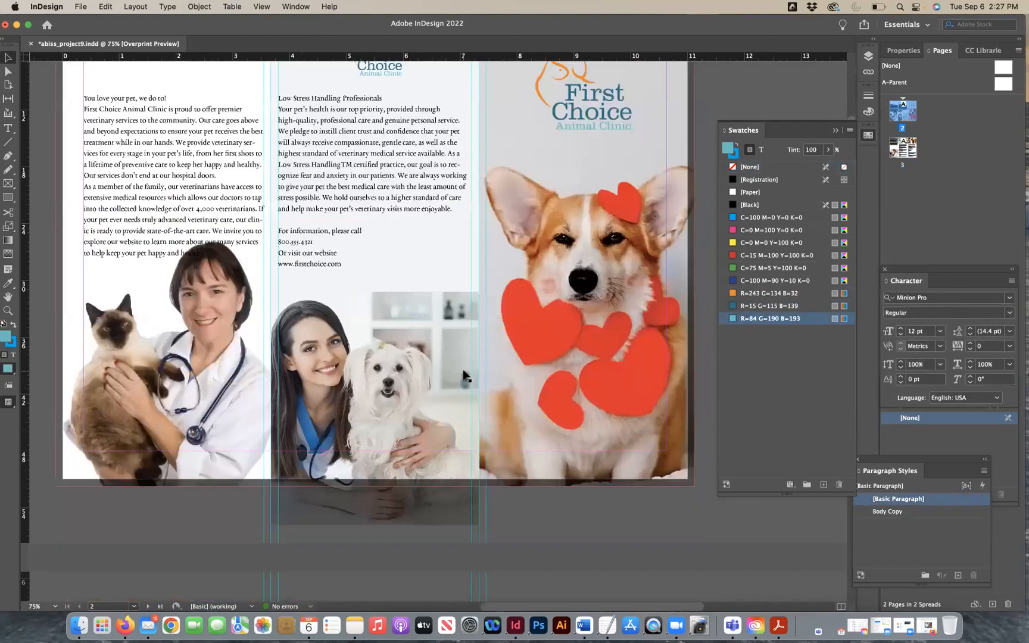
pyautogui.scroll(-8, 465, 375)
pyautogui.press('super+v')
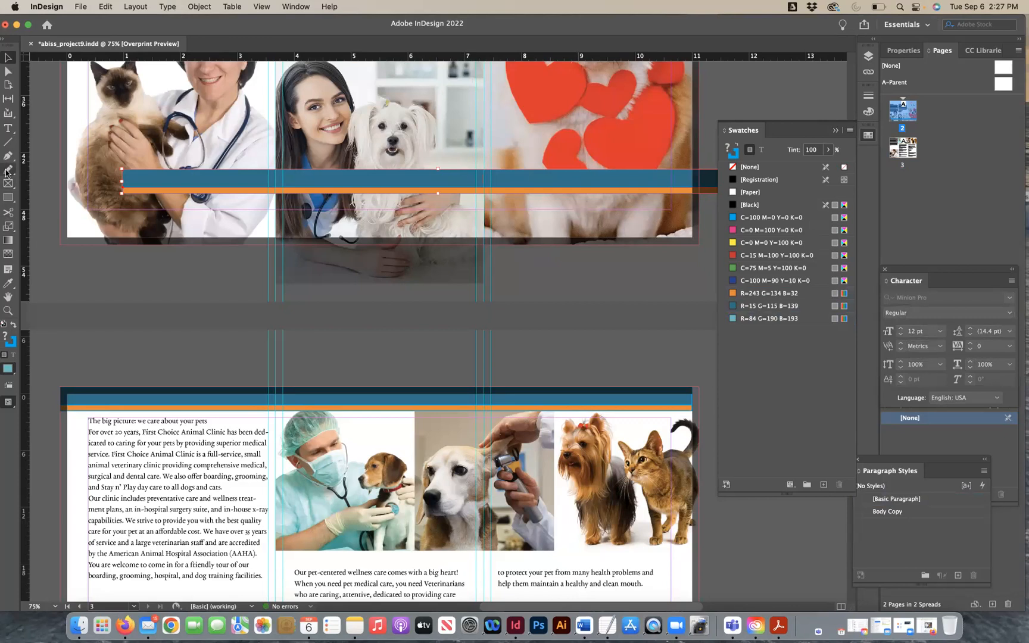
pyautogui.moveTo(8, 227); pyautogui.dragTo(45, 246)
pyautogui.doubleClick(9, 224)
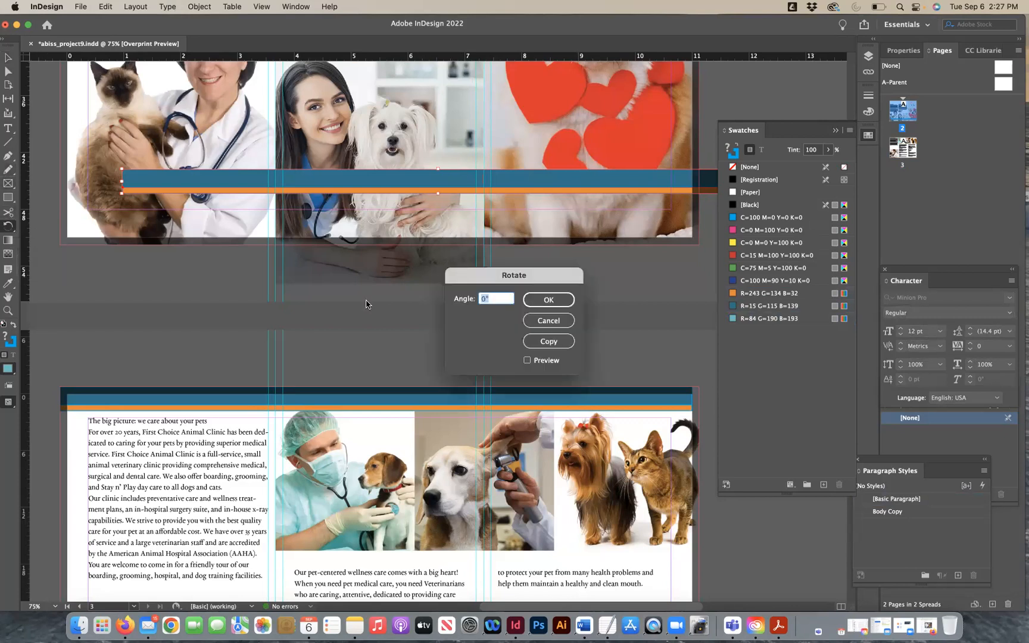
pyautogui.write('180')
pyautogui.press('Return')
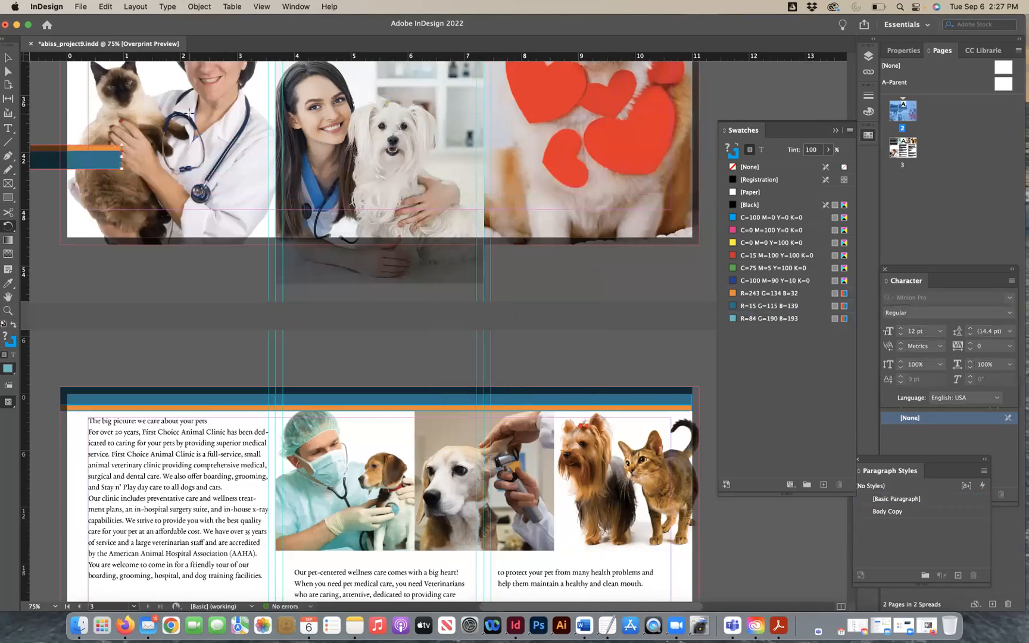
# Position the rotated bars across the bottom of page 2, flush with the left and bottom bleed edges.
pyautogui.moveTo(87, 153); pyautogui.dragTo(659, 232)
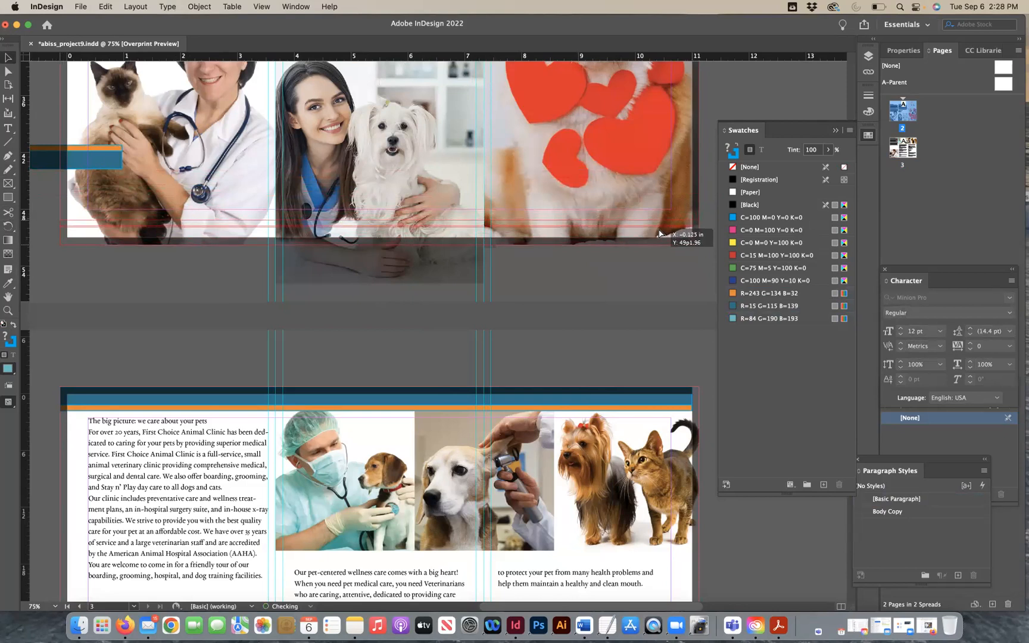
pyautogui.press('Down')
pyautogui.press('Down')
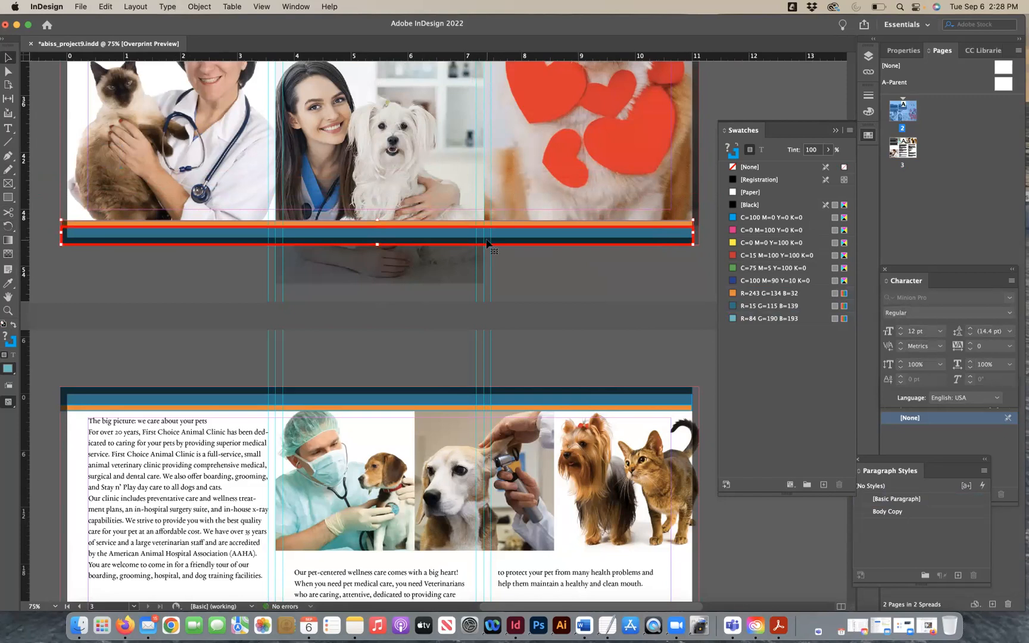
pyautogui.moveTo(483, 238); pyautogui.dragTo(484, 238)
pyautogui.press('Up')
pyautogui.press('Up')
pyautogui.press('Up')
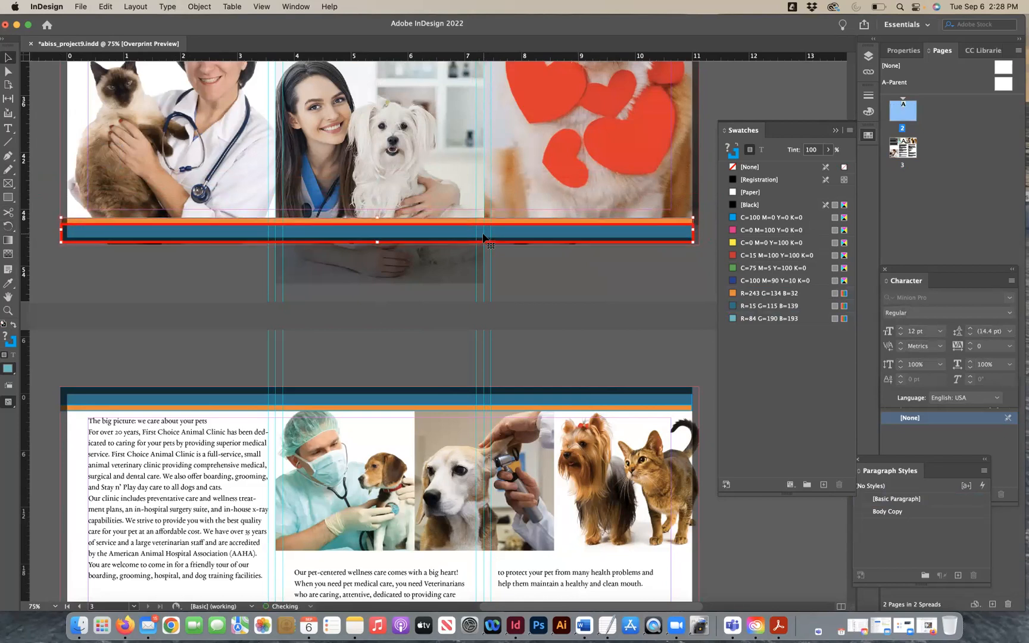
pyautogui.press('Down')
pyautogui.press('Down')
pyautogui.press('Down')
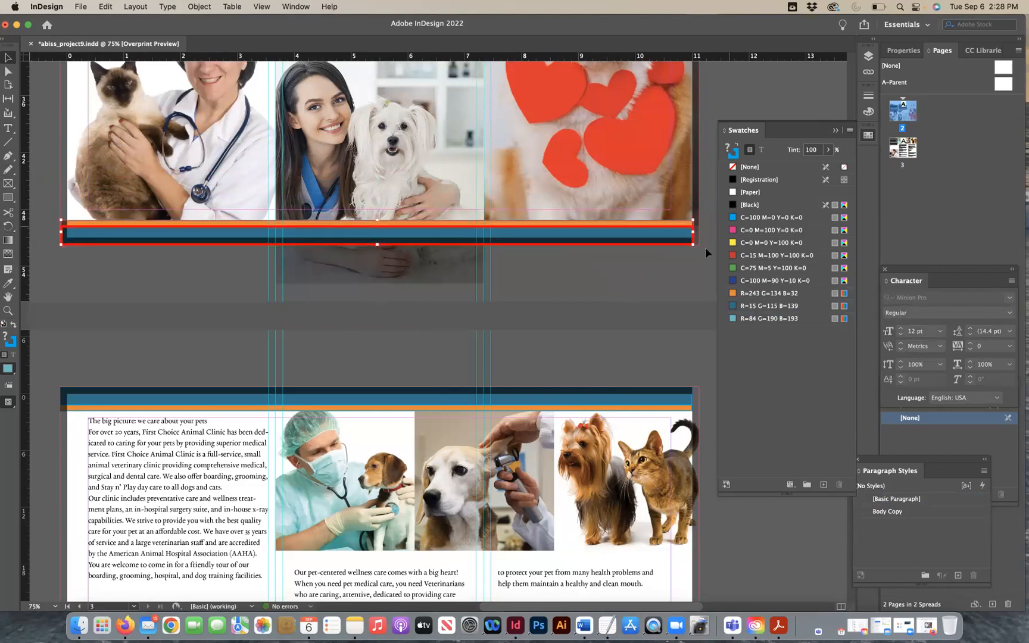
# Extend the bottom blue and orange bars on page 2 to the right bleed edge.
pyautogui.click(702, 246)
pyautogui.click(688, 243)
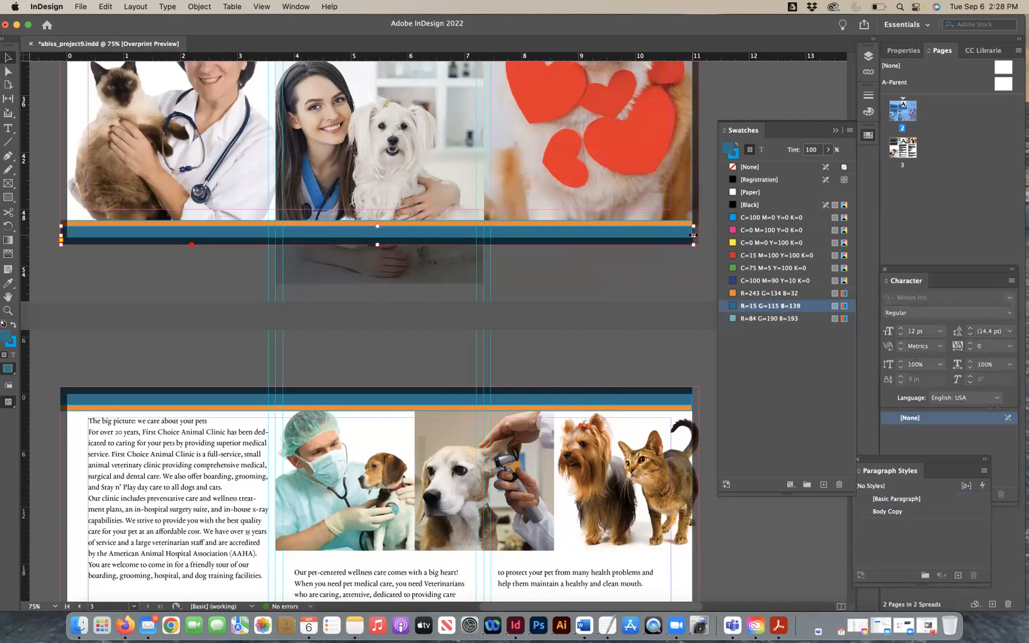
pyautogui.click(684, 223)
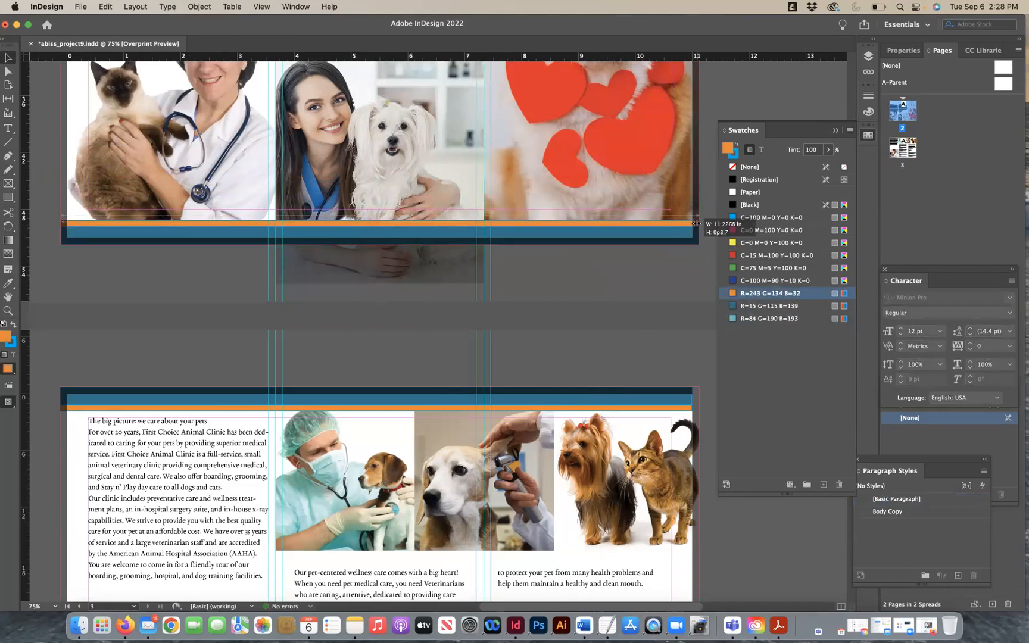
pyautogui.click(691, 272)
# Widen the blue and orange bars at the top of page 2 to the right bleed edge, 11.25 in wide.
pyautogui.scroll(10, 665, 264)
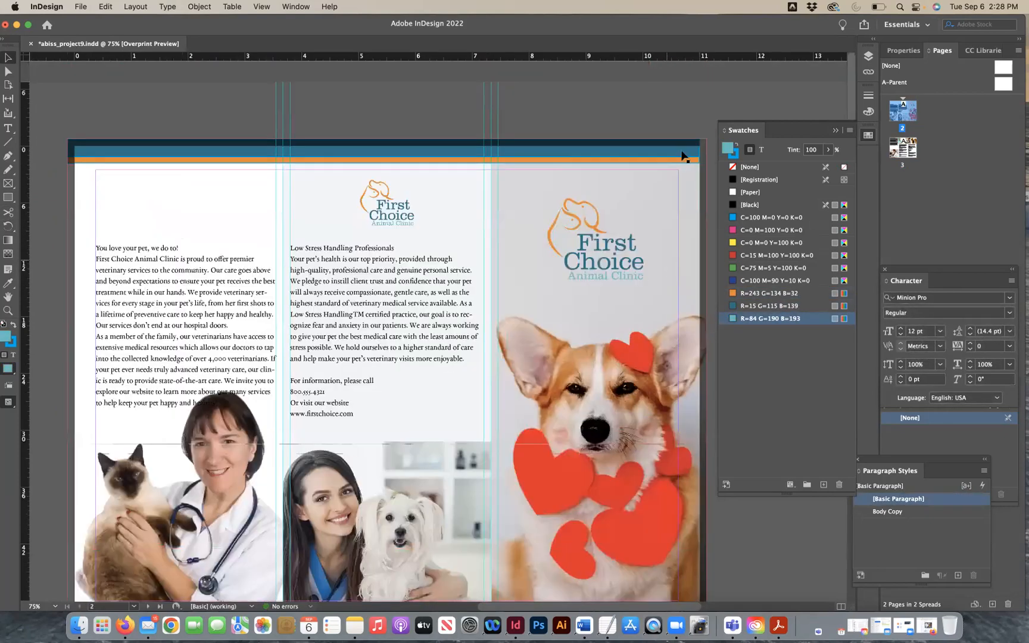
pyautogui.click(682, 152)
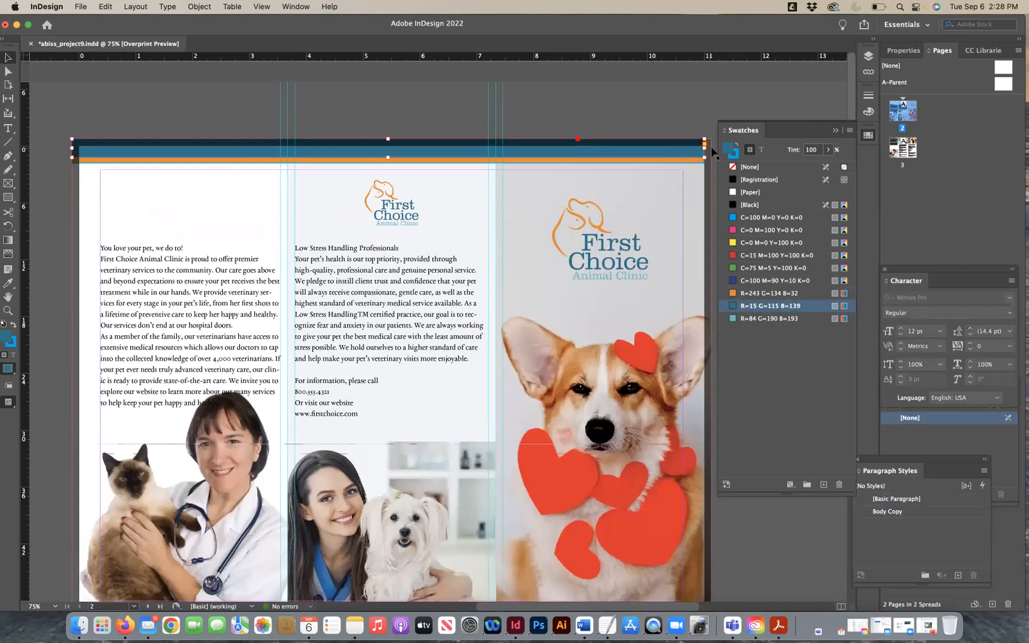
pyautogui.moveTo(705, 149); pyautogui.dragTo(713, 149)
pyautogui.click(706, 159)
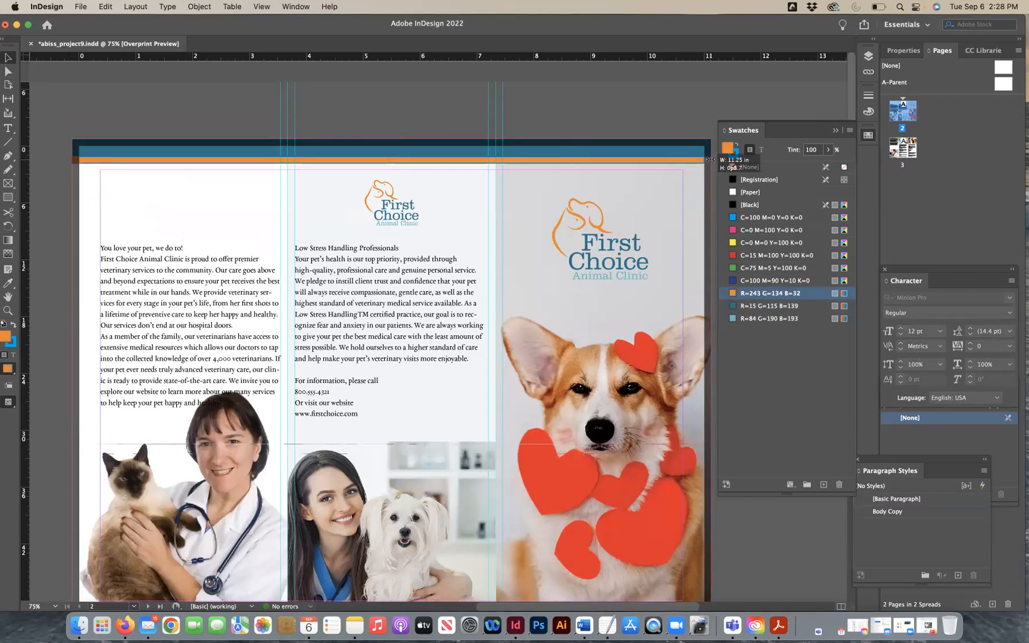
pyautogui.click(673, 363)
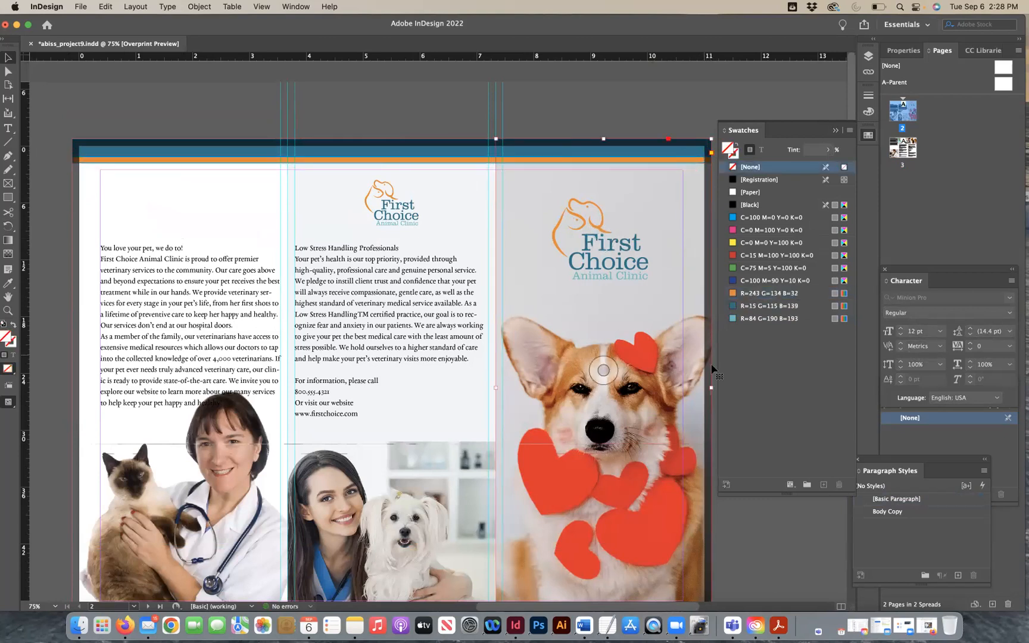
# Copy the bottom bars of page 2, place them along the bottom bleed edge of page 3, and save the document.
pyautogui.scroll(-5, 665, 360)
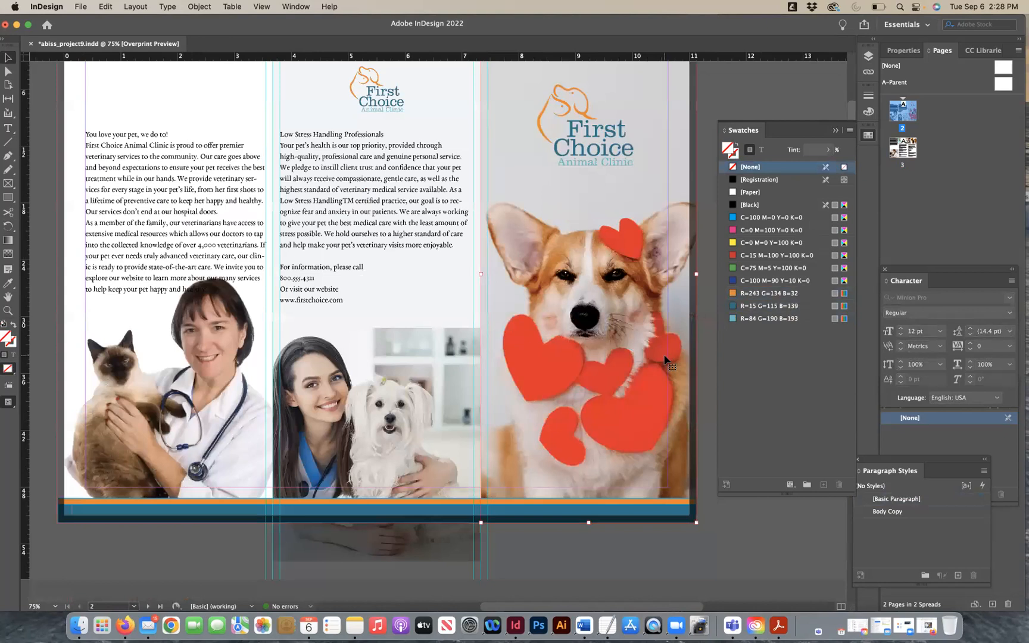
pyautogui.scroll(-6, 666, 361)
pyautogui.scroll(-12, 664, 357)
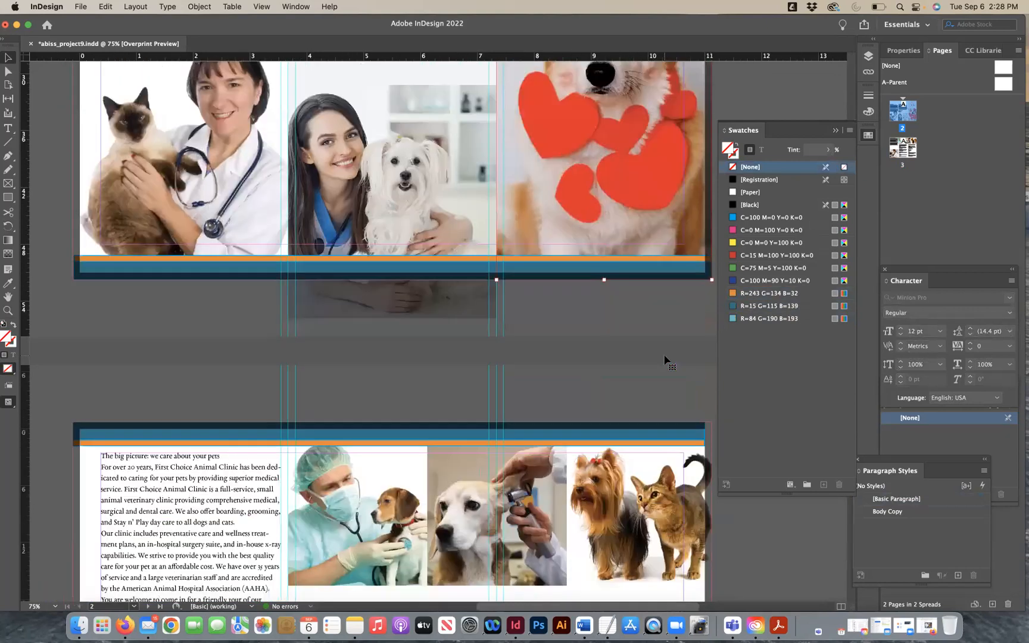
pyautogui.scroll(3, 464, 131)
pyautogui.click(434, 148)
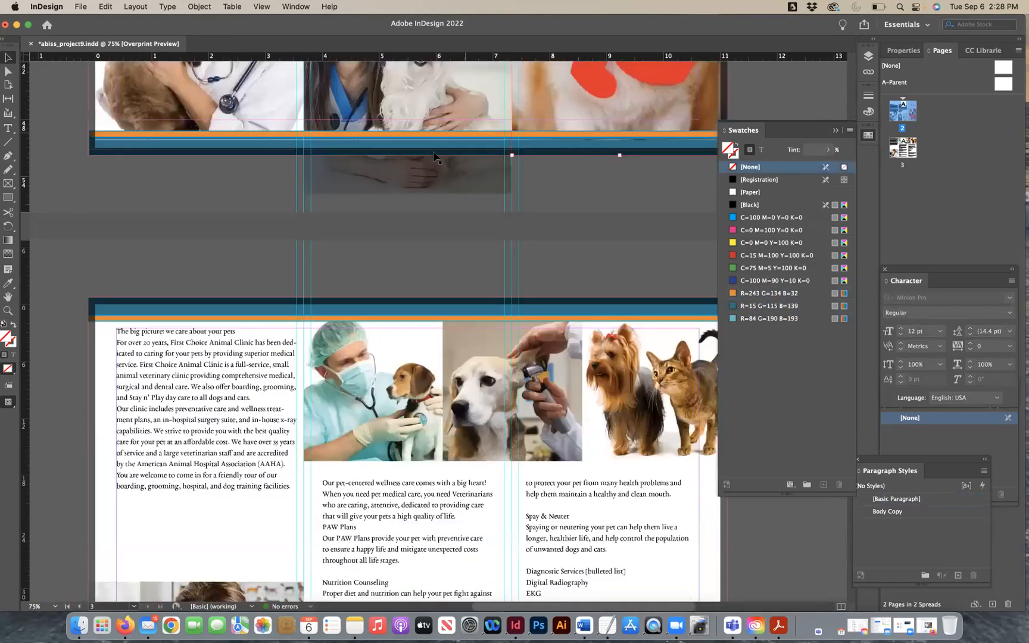
pyautogui.scroll(1, 437, 151)
pyautogui.scroll(-7, 485, 287)
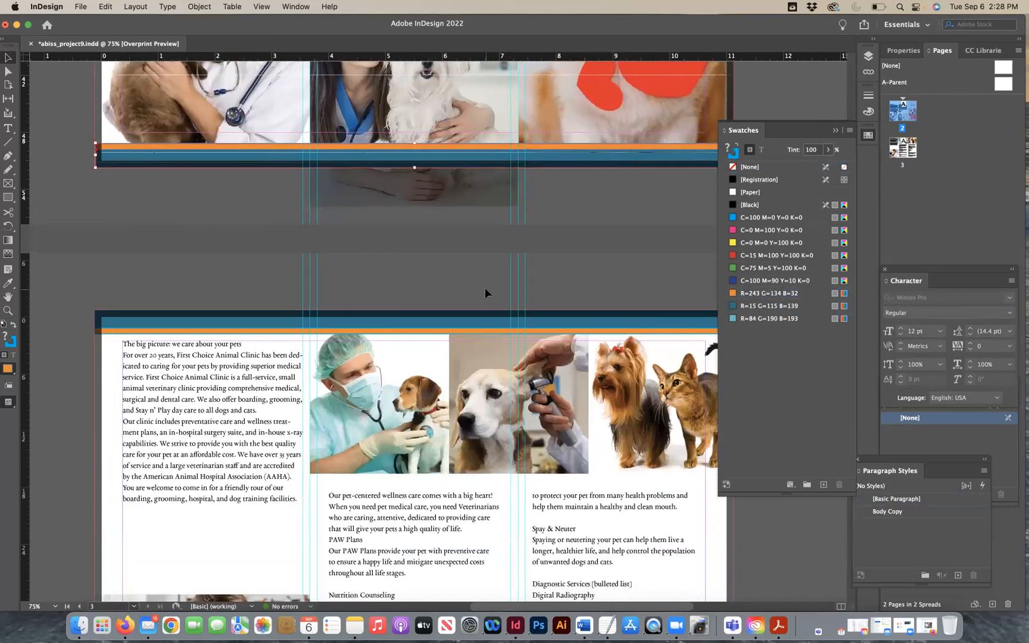
pyautogui.scroll(-5, 485, 292)
pyautogui.press('super+v')
pyautogui.moveTo(372, 323); pyautogui.dragTo(362, 515)
pyautogui.click(411, 558)
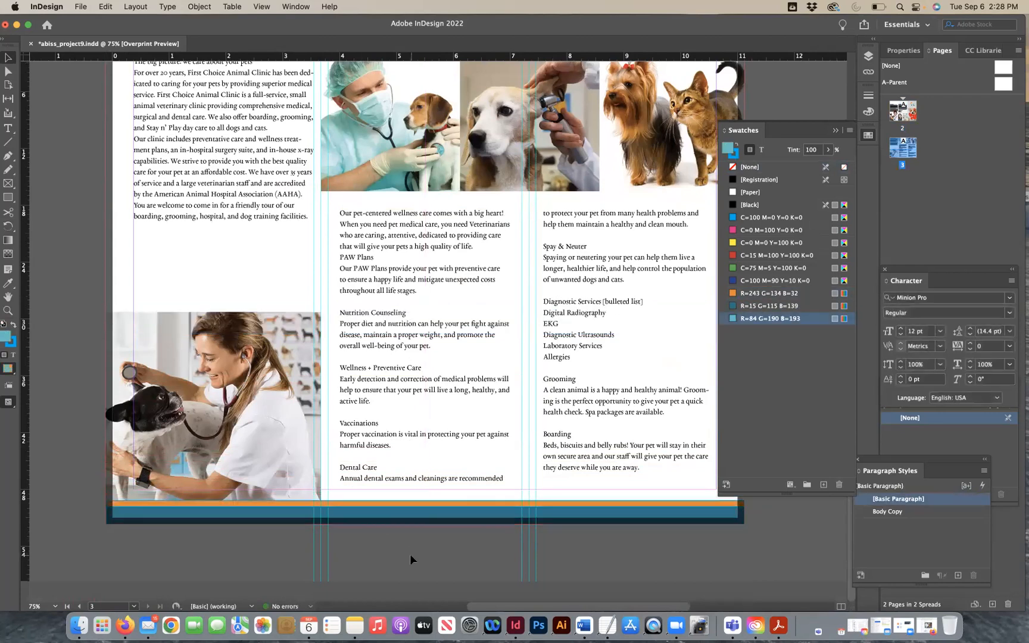
pyautogui.press('super+s')
# Examine the bars, pictures and text placement across pages 3 and 2.
pyautogui.scroll(5, 525, 397)
pyautogui.hscroll(2, 526, 397)
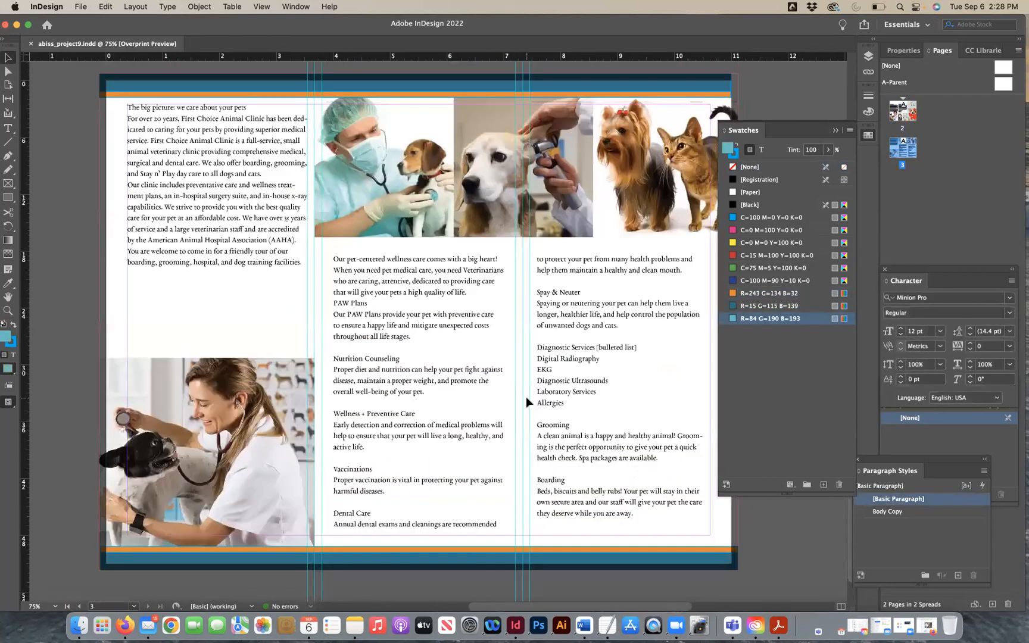
pyautogui.scroll(-3, 526, 396)
pyautogui.hscroll(-1, 525, 396)
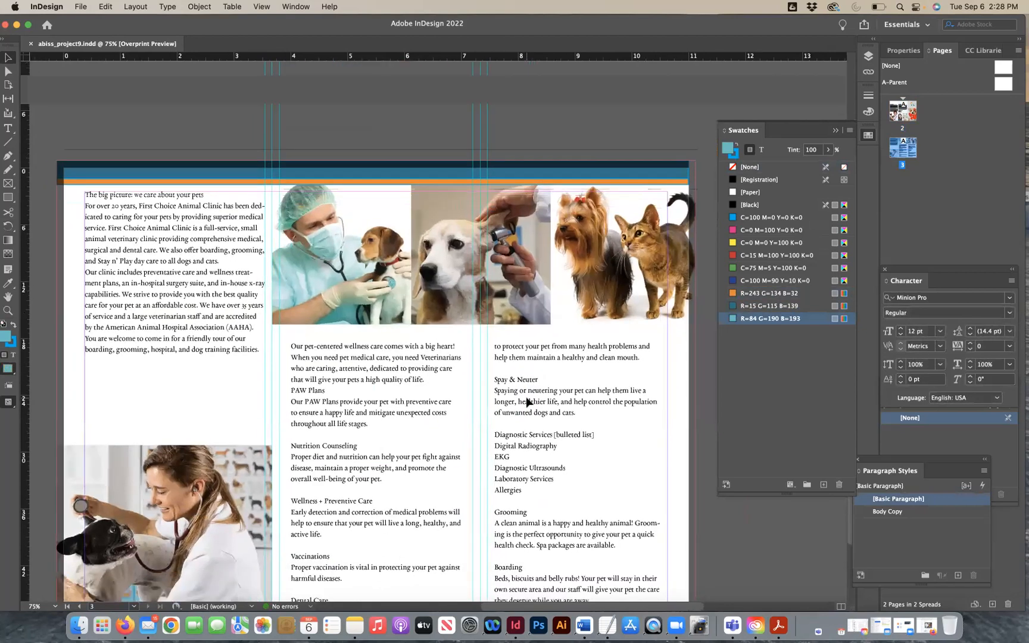
pyautogui.scroll(-2, 527, 397)
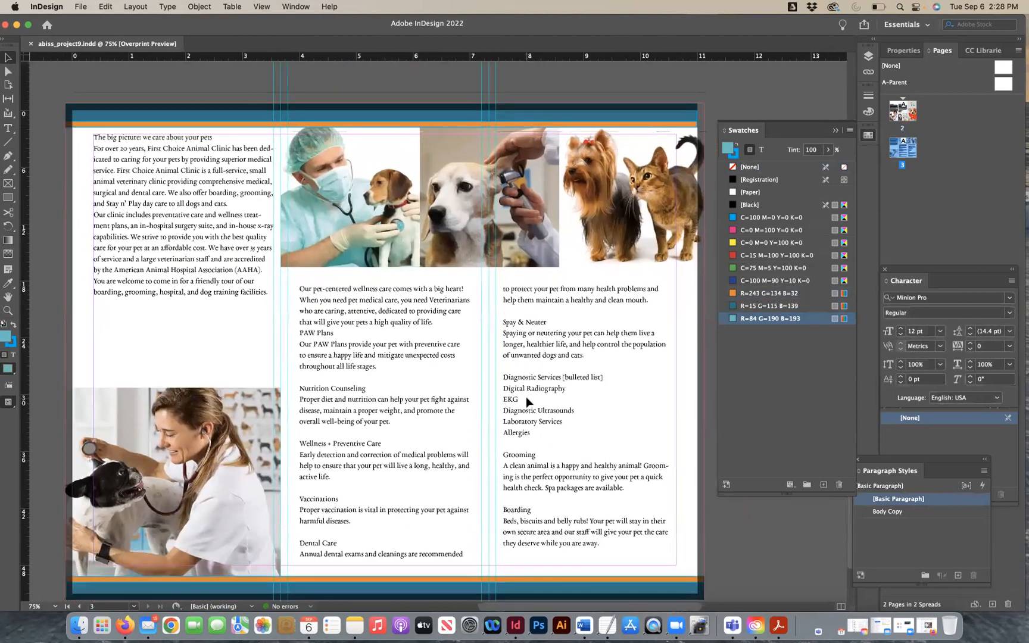
pyautogui.scroll(3, 527, 398)
pyautogui.scroll(15, 527, 402)
pyautogui.hscroll(-1, 527, 403)
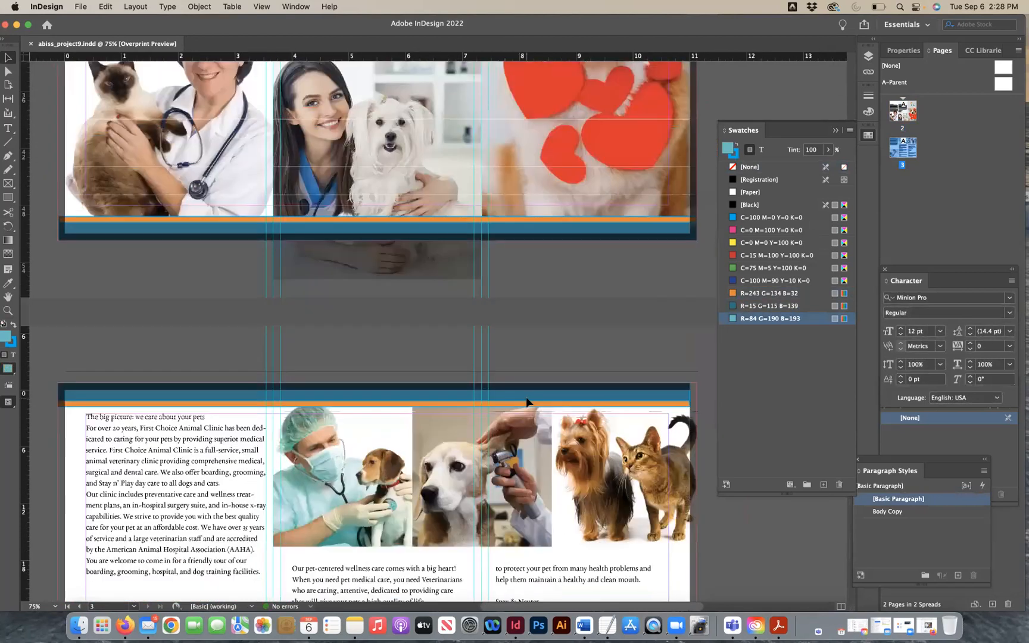
pyautogui.scroll(8, 526, 403)
pyautogui.hscroll(-2, 526, 402)
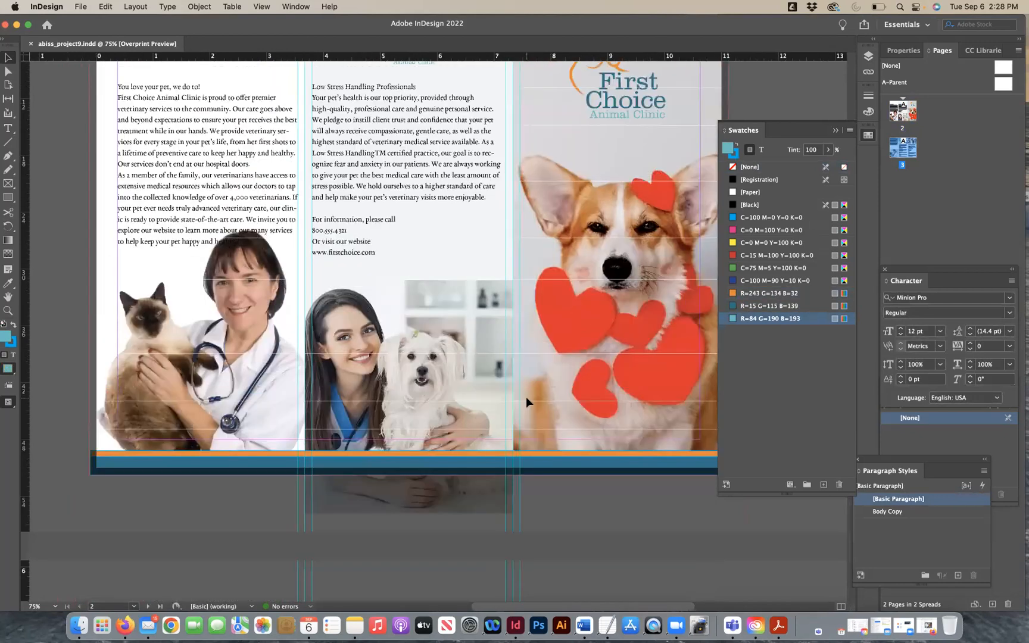
pyautogui.scroll(3, 526, 397)
pyautogui.hscroll(-1, 526, 397)
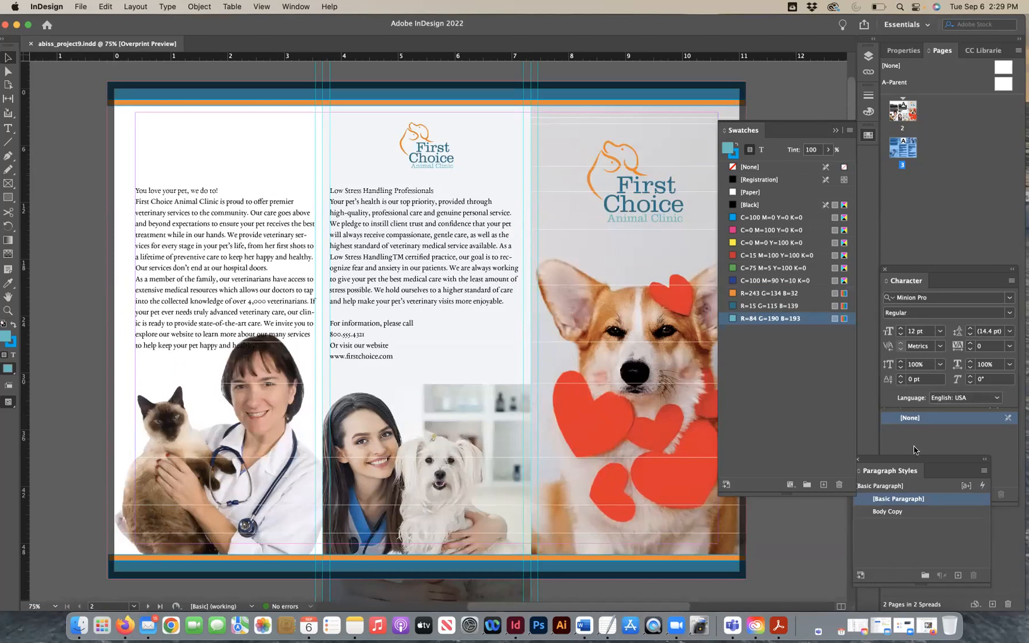
# Show the Character Styles and arrange them beside the Paragraph Styles.
pyautogui.moveTo(914, 458); pyautogui.dragTo(787, 388)
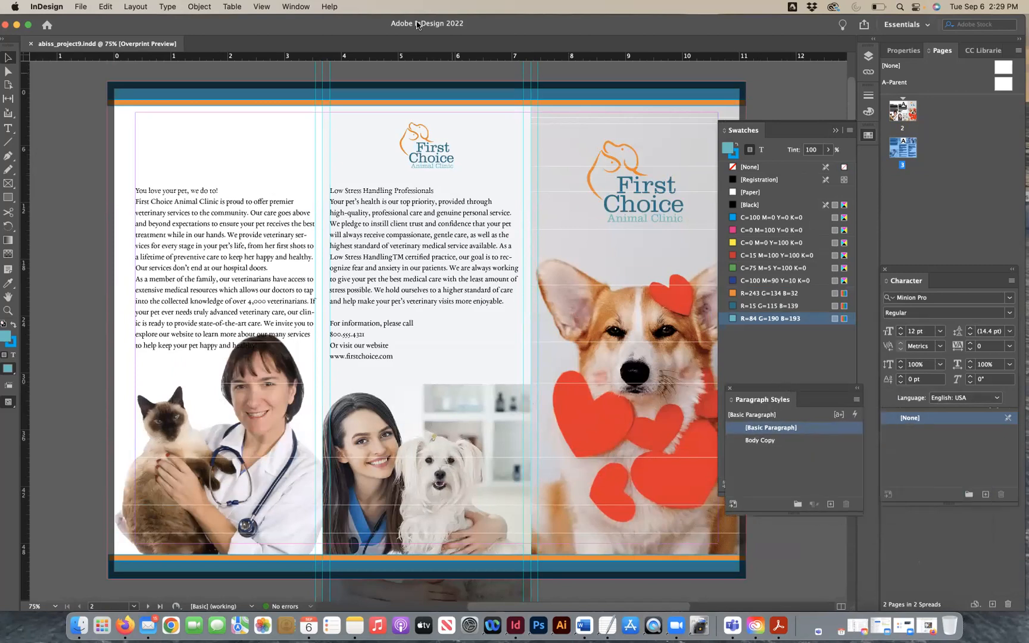
pyautogui.click(292, 6)
pyautogui.moveTo(417, 295)
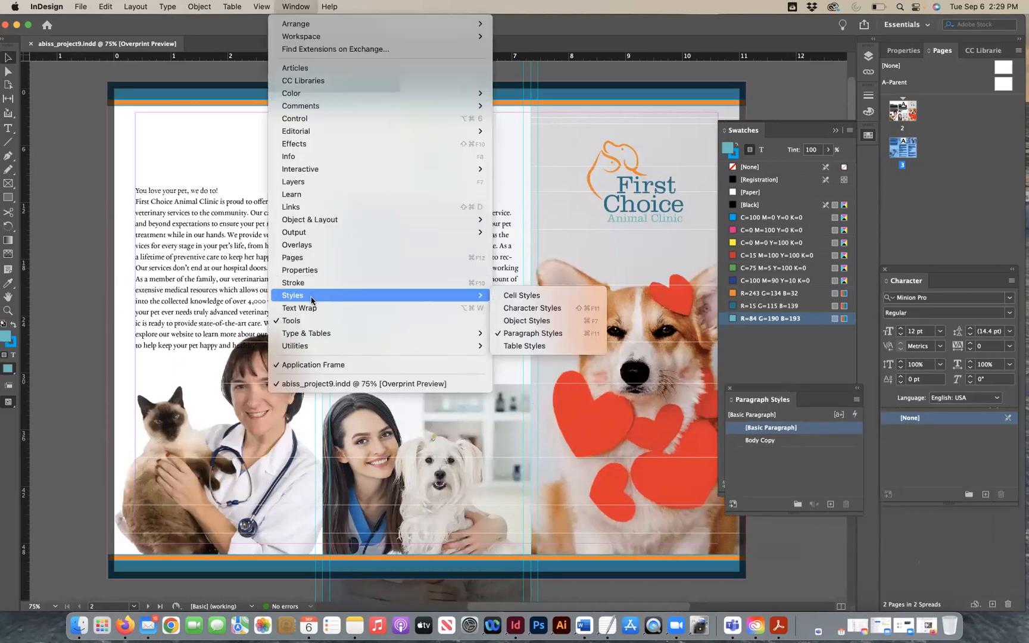
pyautogui.click(509, 308)
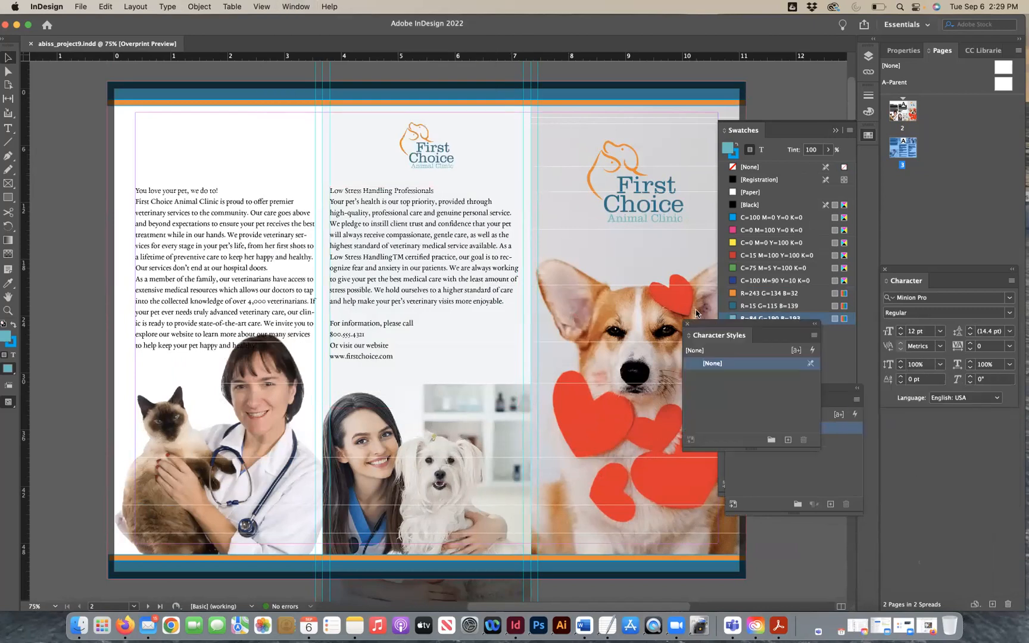
pyautogui.moveTo(677, 288); pyautogui.dragTo(591, 383)
# Select the "You love your pet, we do to!" heading on page 2 and create a character style named Subhead.
pyautogui.click(8, 128)
pyautogui.tripleClick(219, 189)
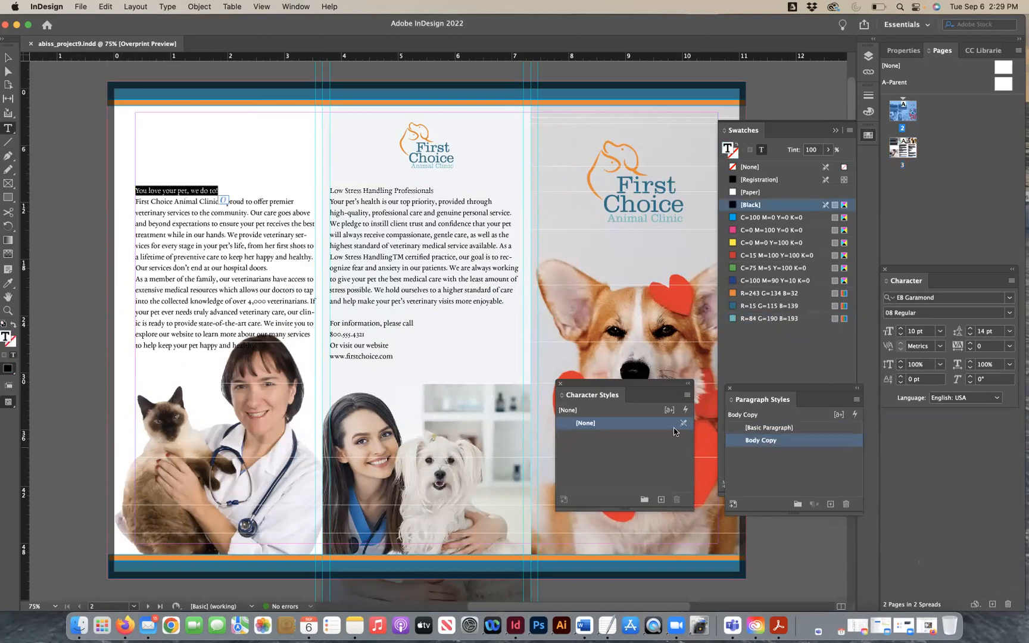
pyautogui.click(659, 499)
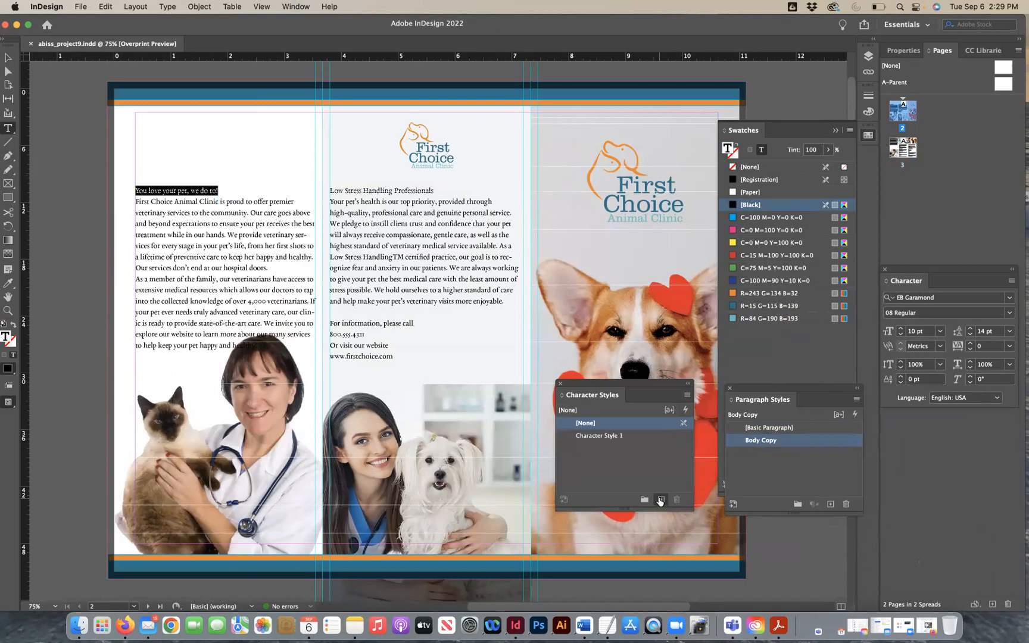
pyautogui.doubleClick(600, 436)
pyautogui.write('Sb')
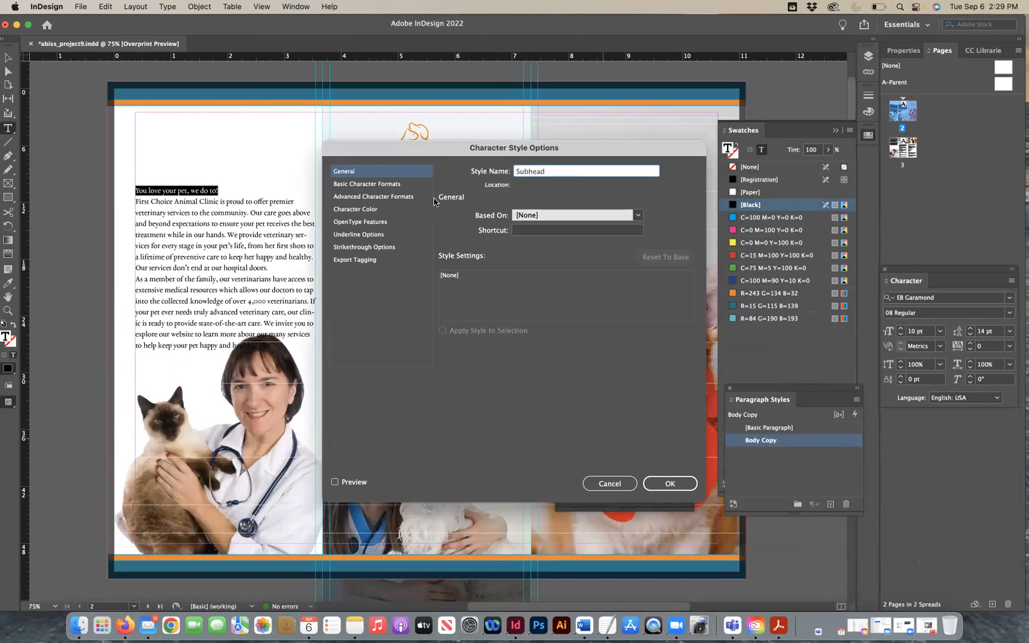
# Set the Subhead style's basic character formats to Helvetica Bold at 24 pt.
pyautogui.click(416, 185)
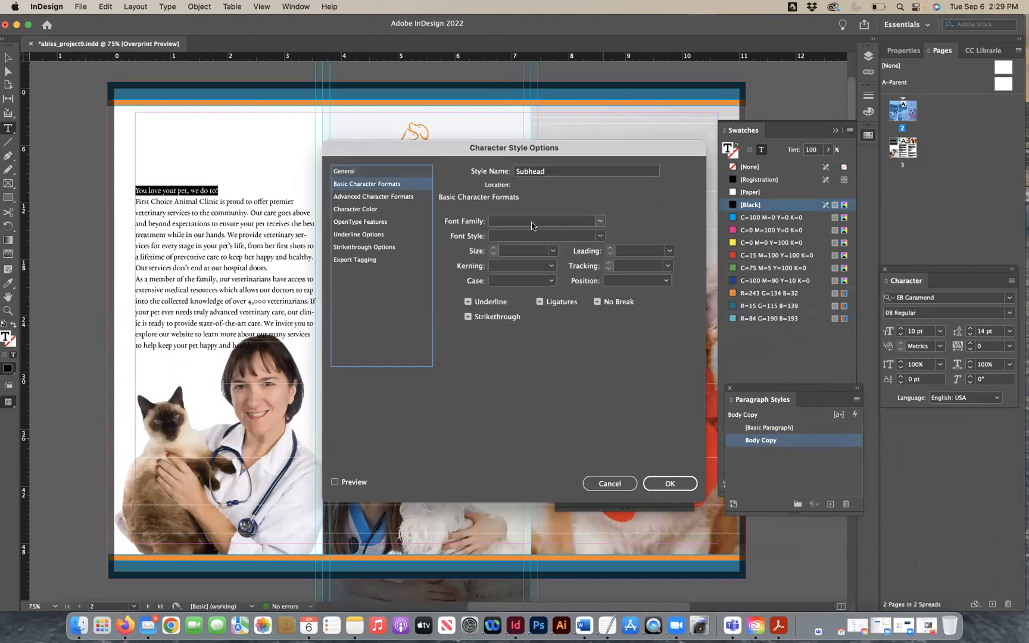
pyautogui.click(531, 222)
pyautogui.write('Gaby')
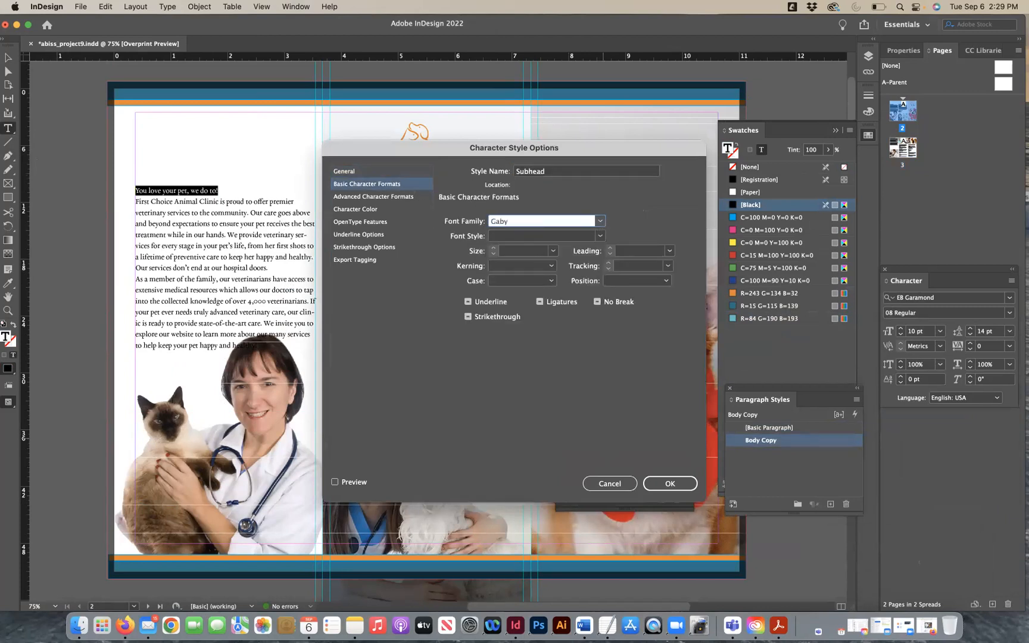
pyautogui.doubleClick(498, 221)
pyautogui.click(599, 221)
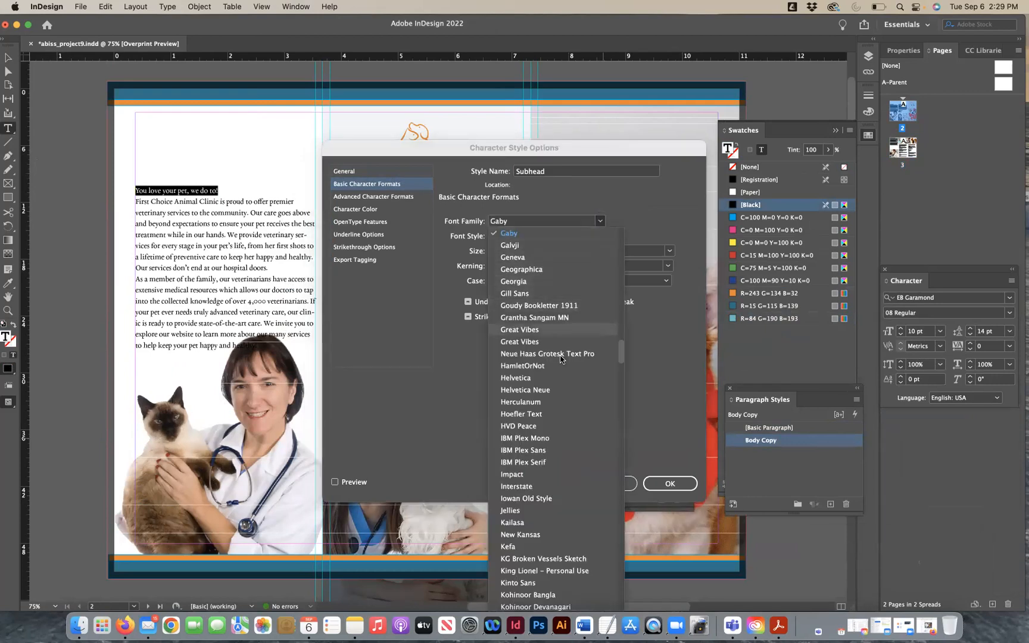
pyautogui.click(555, 378)
pyautogui.click(600, 236)
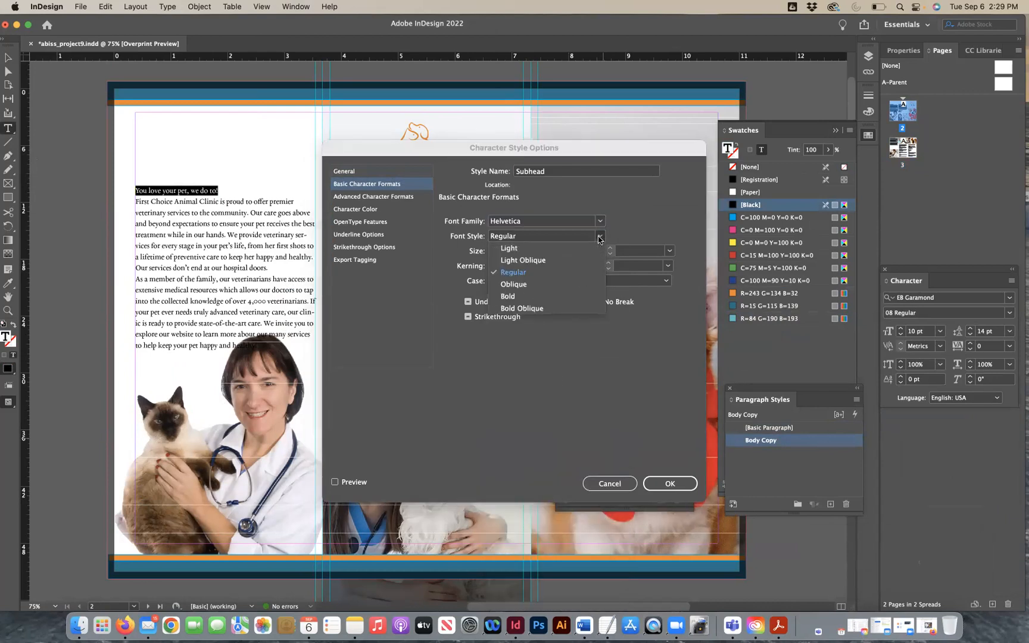
pyautogui.click(527, 295)
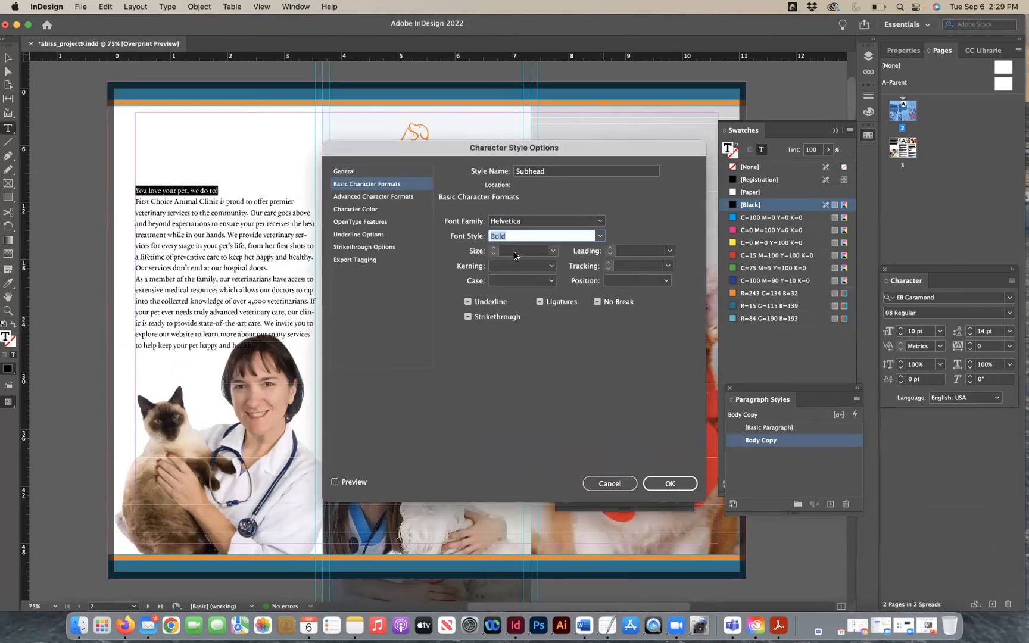
pyautogui.click(553, 251)
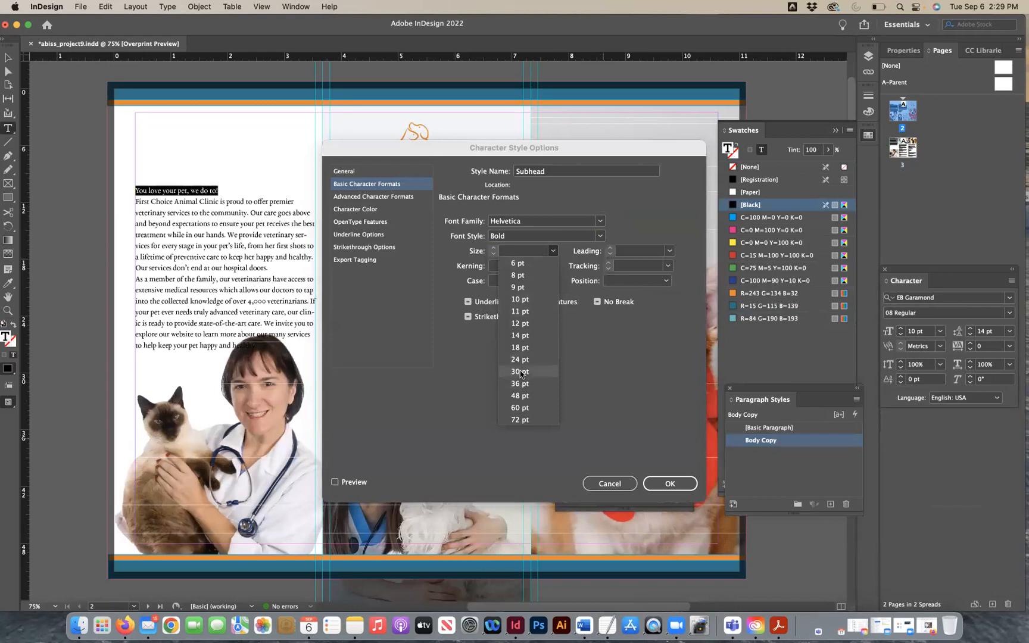
pyautogui.click(520, 372)
pyautogui.click(554, 251)
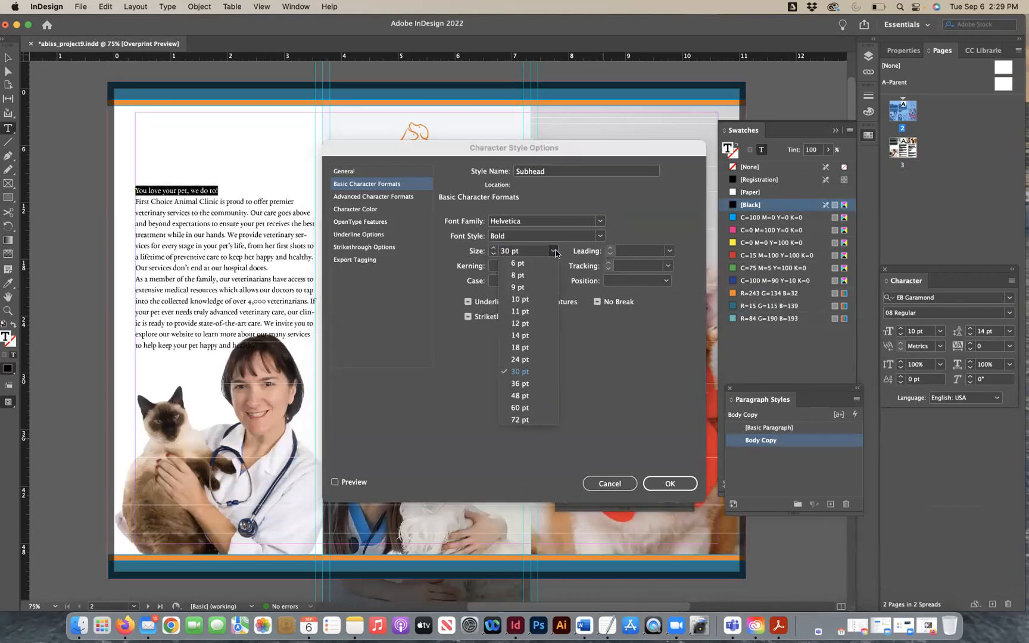
pyautogui.click(530, 359)
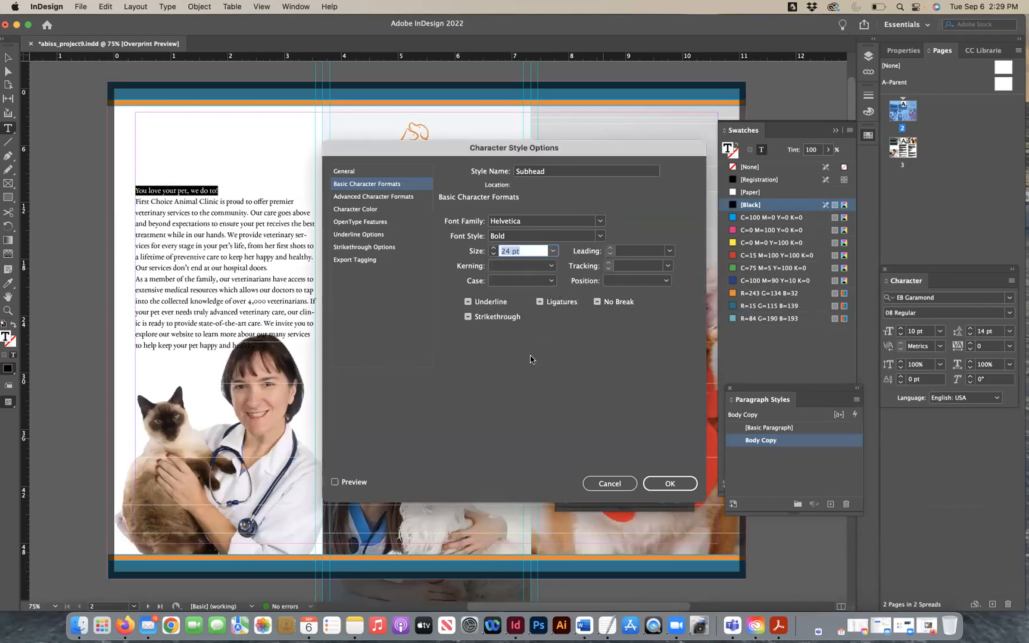
# Set the Subhead style's character color to the blue R=15 G=115 B=139 swatch and confirm the style options.
pyautogui.click(388, 197)
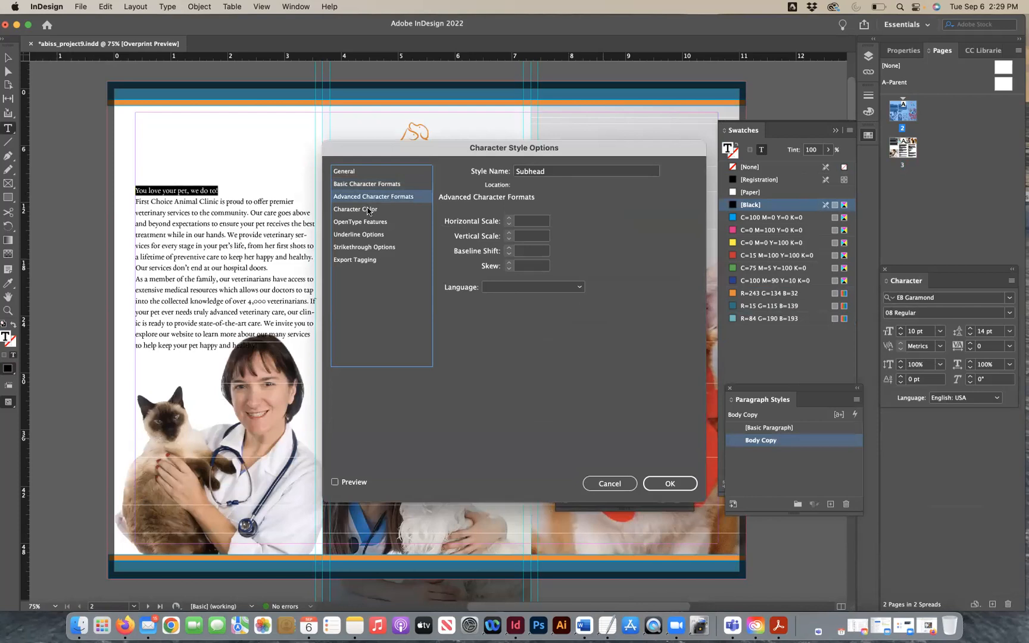
pyautogui.click(369, 210)
pyautogui.scroll(-5, 585, 274)
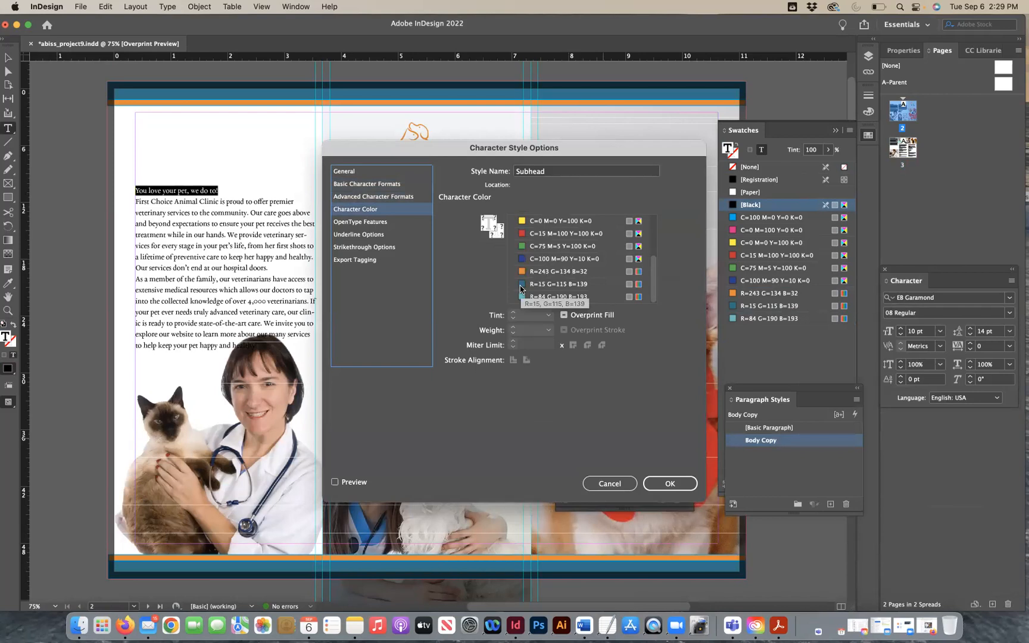
pyautogui.click(522, 286)
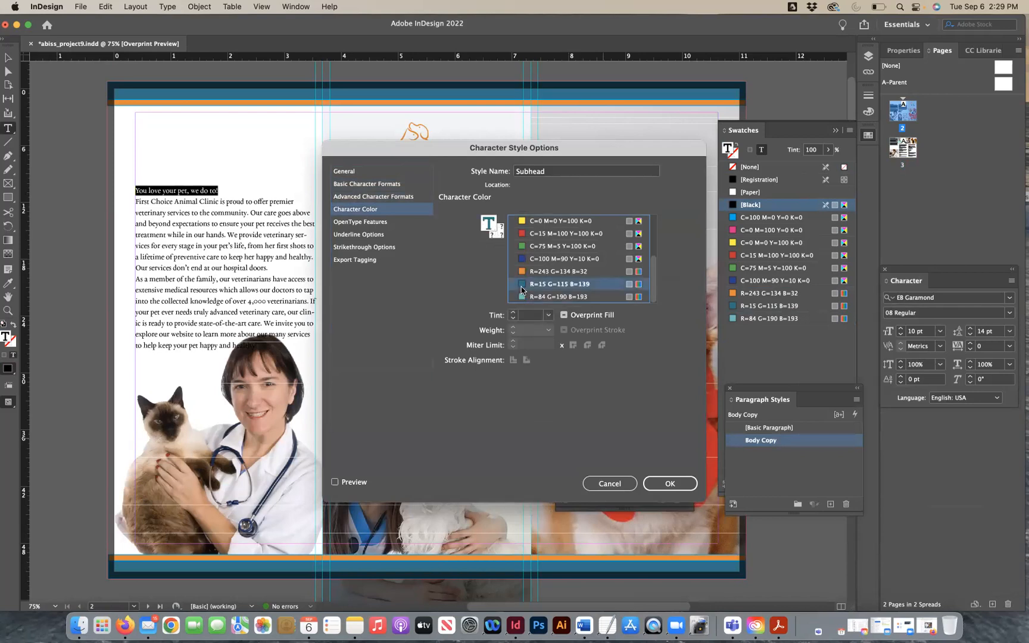
pyautogui.click(667, 487)
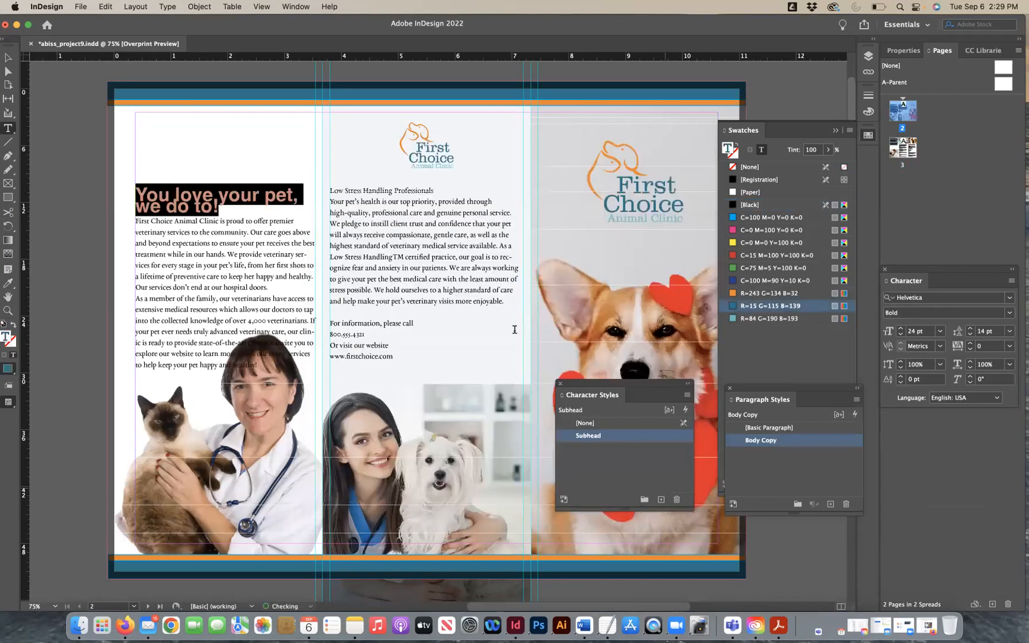
# Edit the Subhead character style to All Caps at 12 pt with the preview enabled.
pyautogui.doubleClick(671, 439)
pyautogui.click(367, 184)
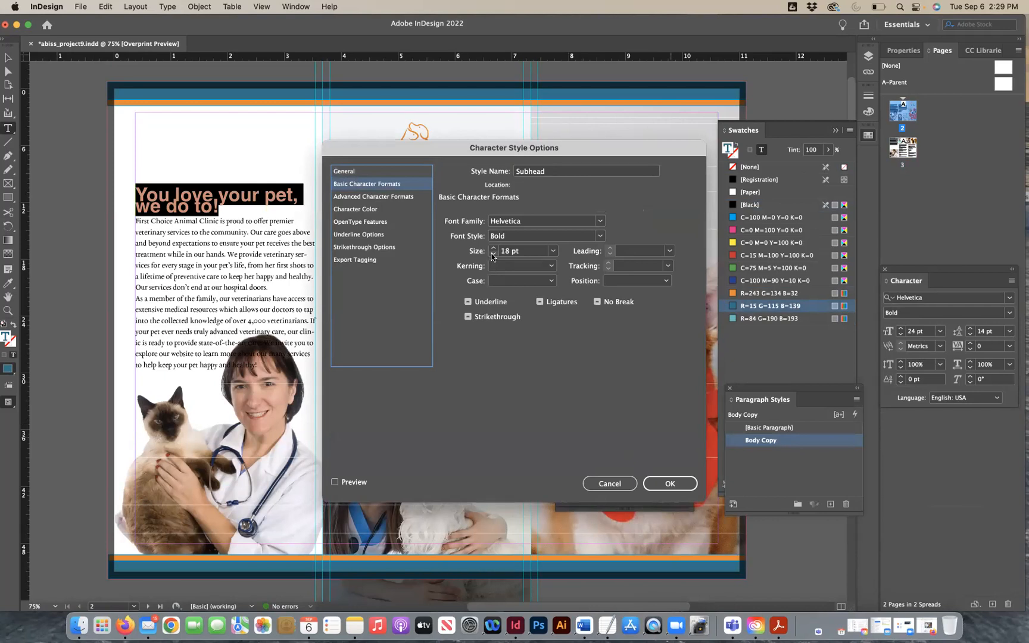
pyautogui.click(493, 255)
pyautogui.click(334, 482)
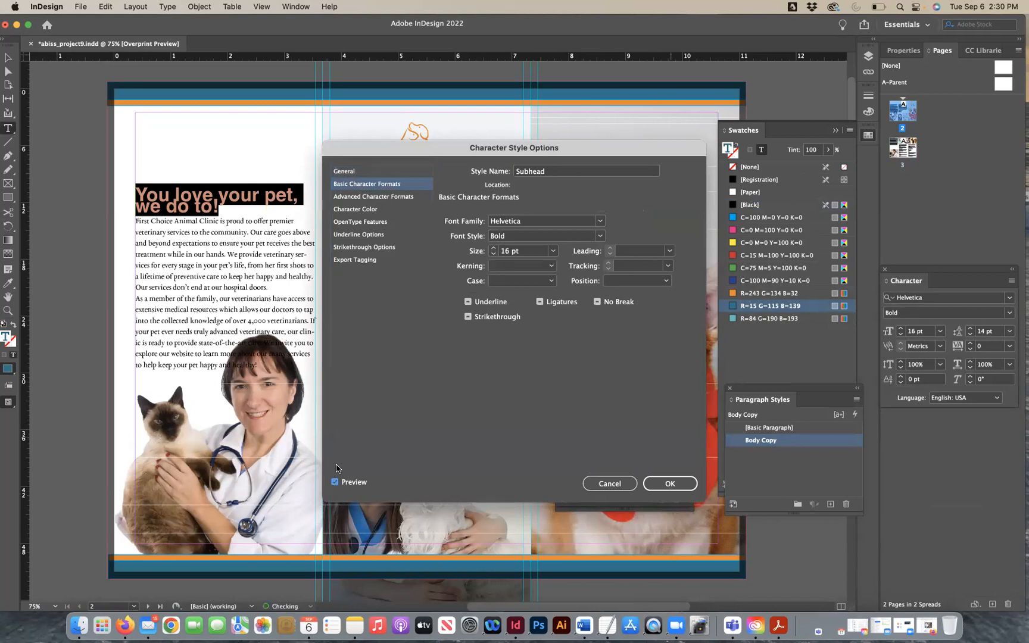
pyautogui.click(493, 254)
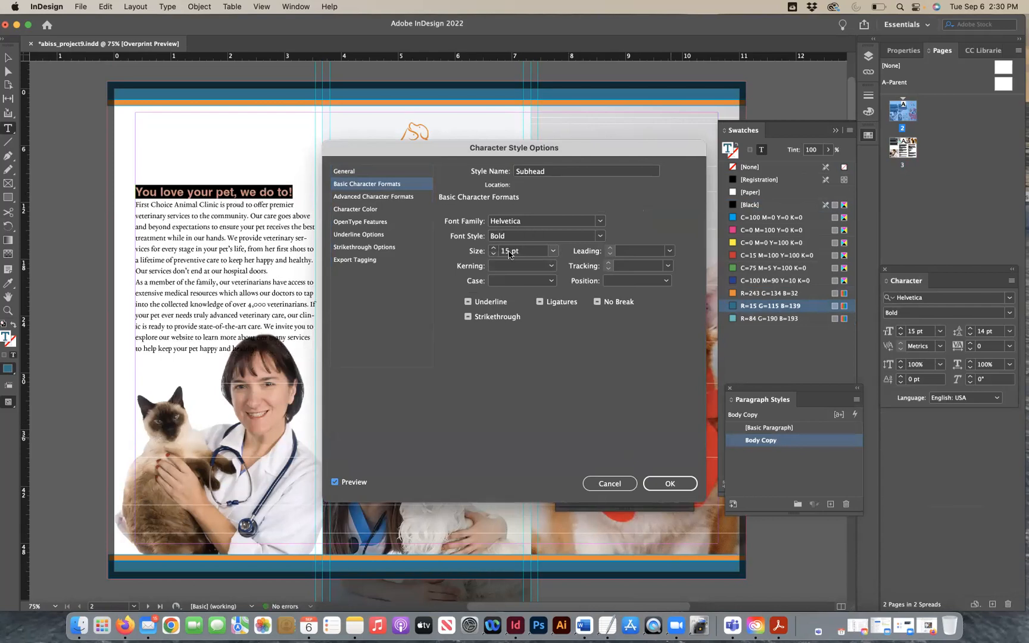
pyautogui.click(529, 281)
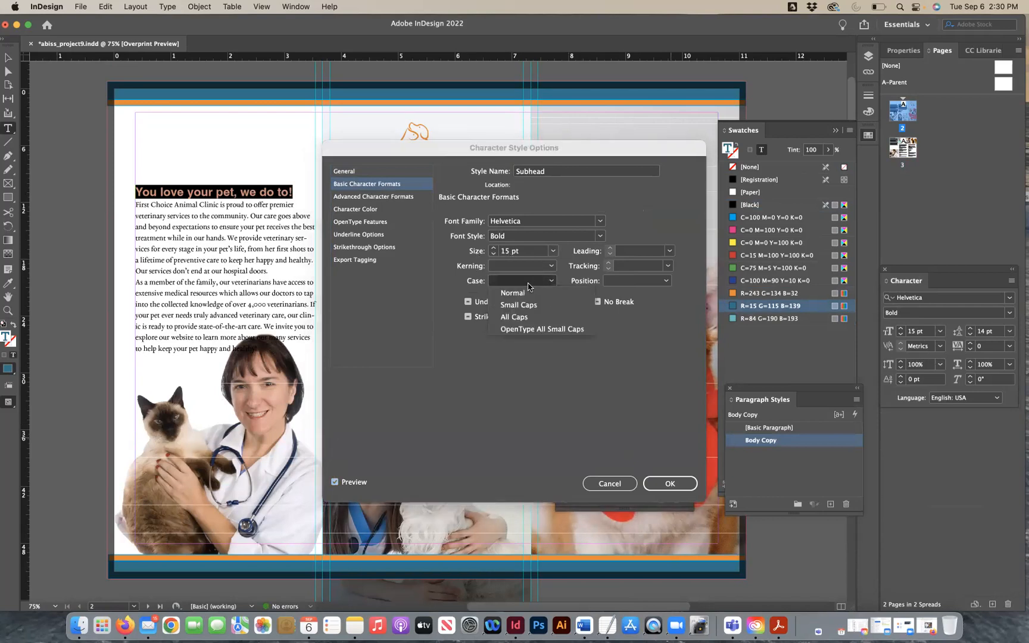
pyautogui.click(523, 316)
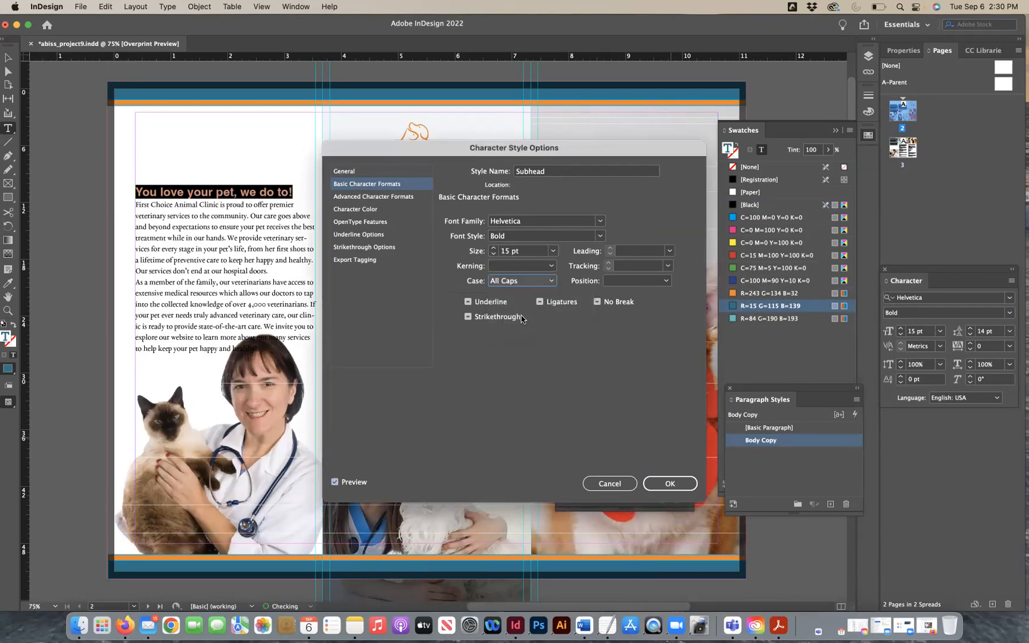
pyautogui.click(492, 254)
pyautogui.click(492, 254)
pyautogui.click(493, 254)
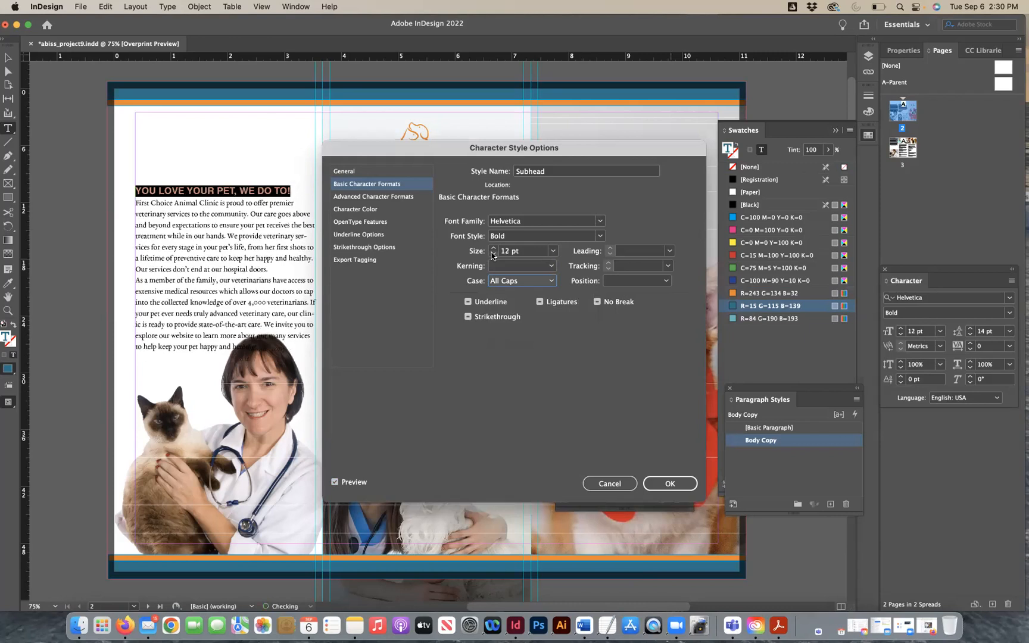
pyautogui.click(655, 482)
# Apply Subhead to the "Low Stress Handling Professionals" heading and reduce the style's size to 11 pt.
pyautogui.tripleClick(435, 191)
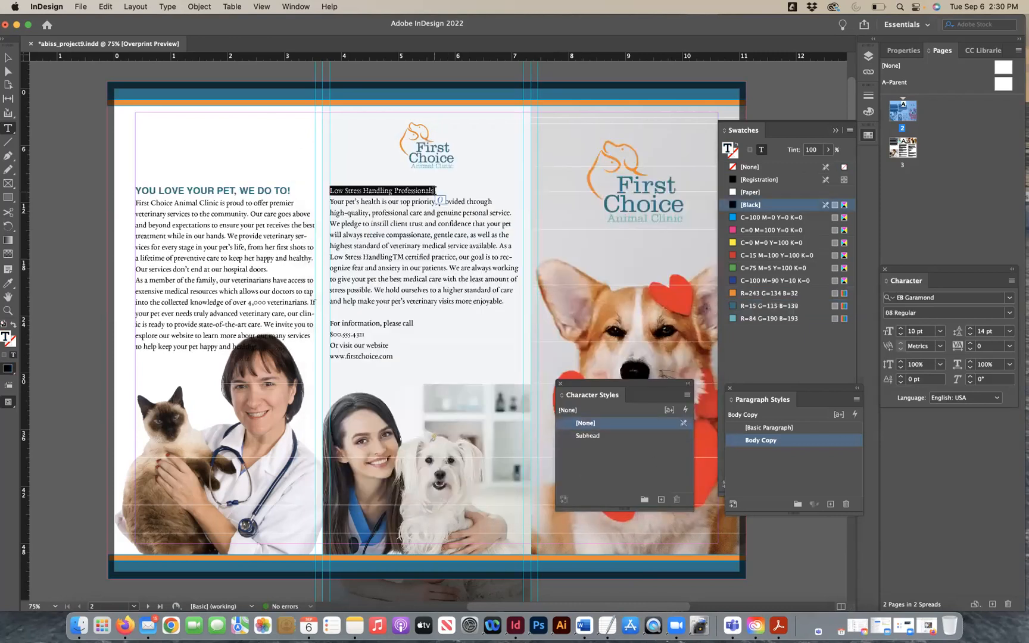
pyautogui.click(614, 437)
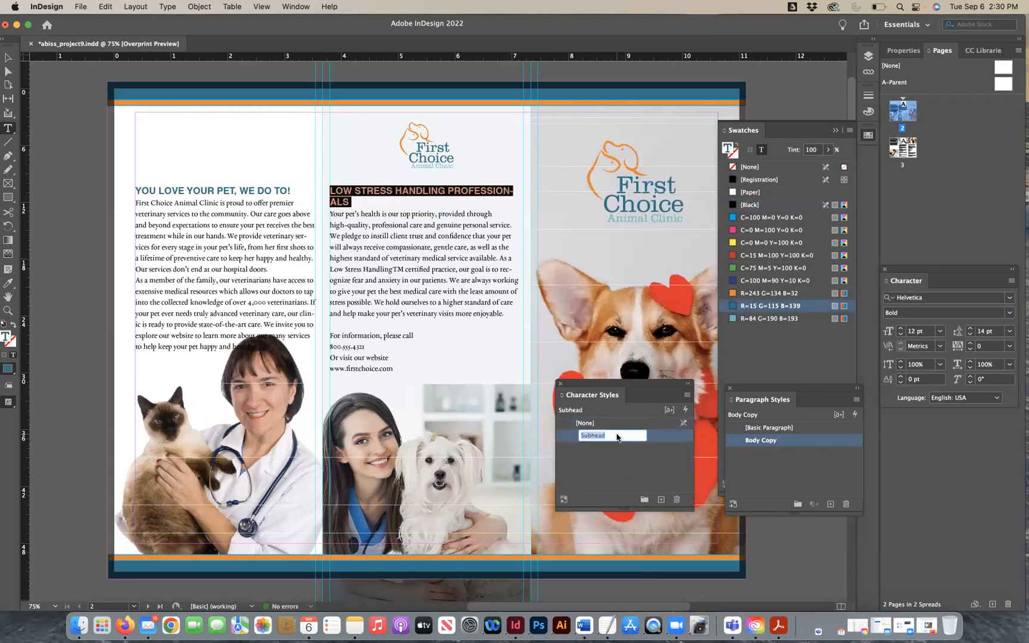
pyautogui.doubleClick(654, 438)
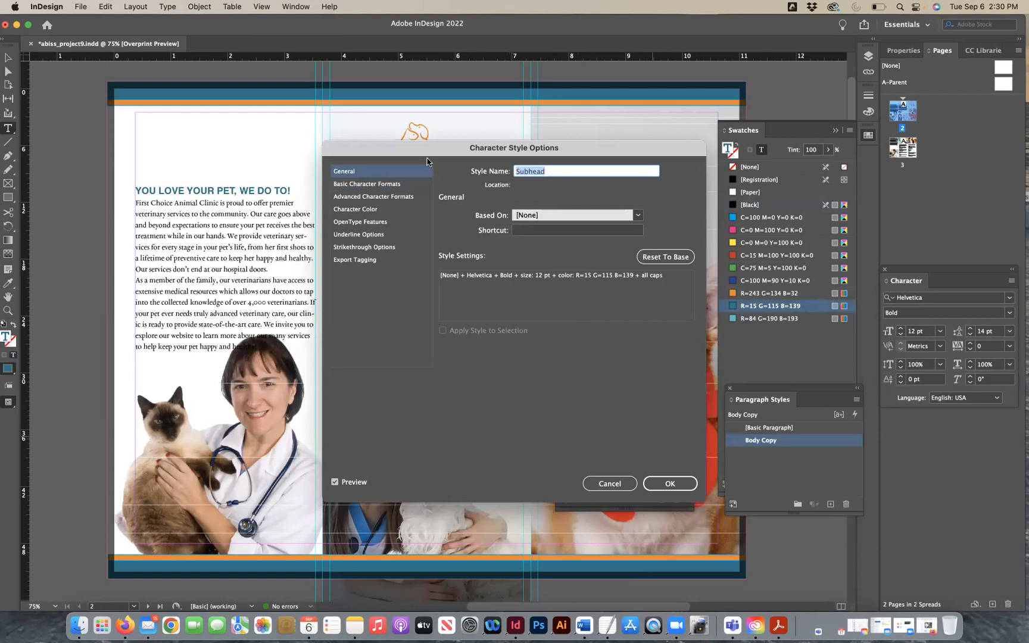
pyautogui.click(596, 208)
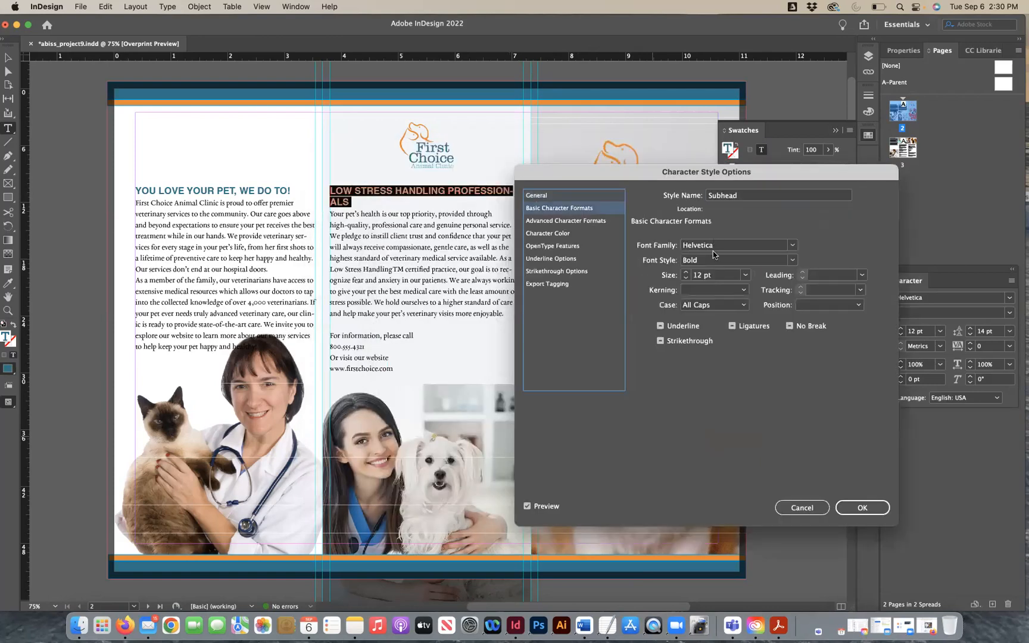
pyautogui.click(685, 279)
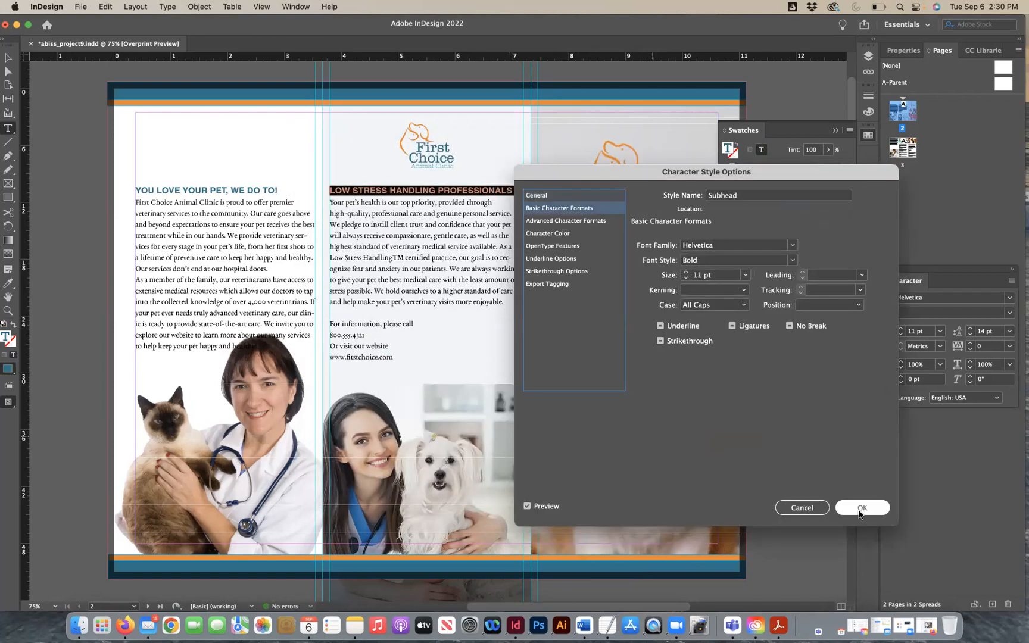
pyautogui.click(854, 507)
# Apply Subhead to the "The big picture: we care about your pets" heading on page 3 and insert a line break before "about".
pyautogui.scroll(-6, 351, 406)
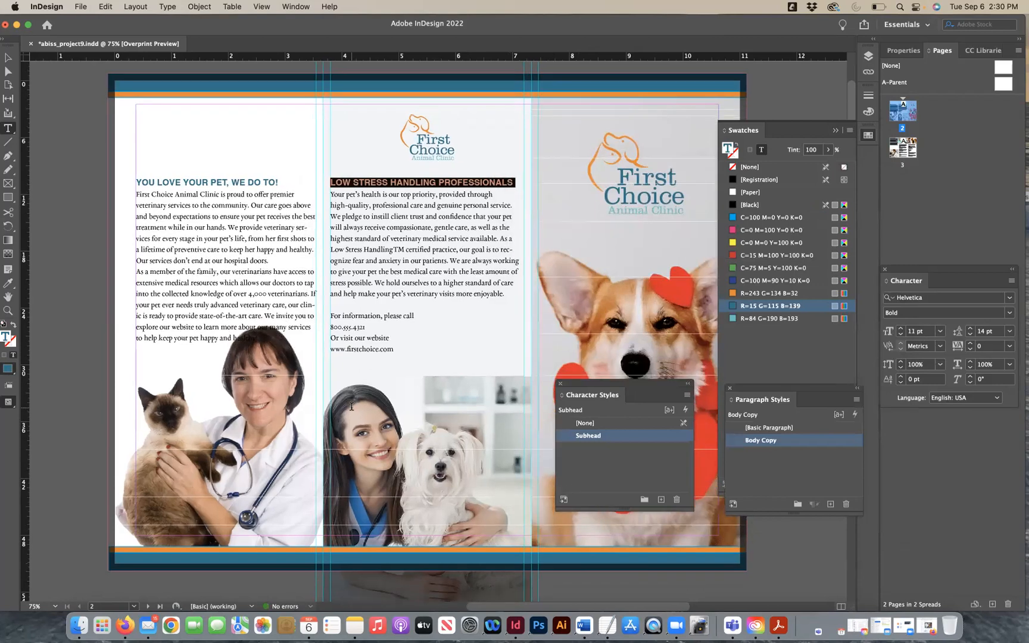
pyautogui.scroll(-6, 351, 406)
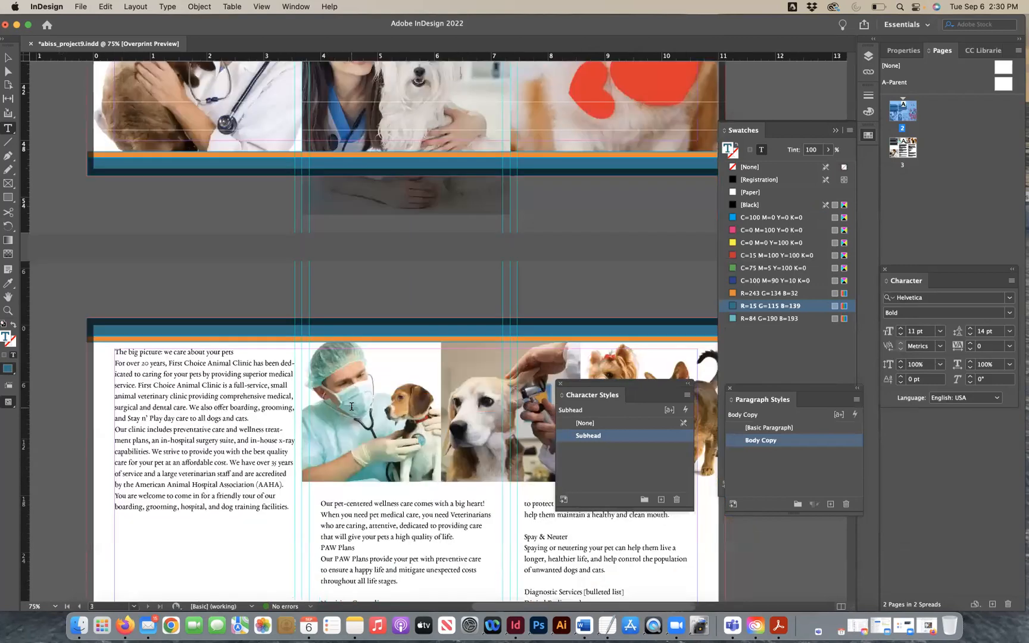
pyautogui.scroll(-6, 352, 406)
pyautogui.tripleClick(182, 141)
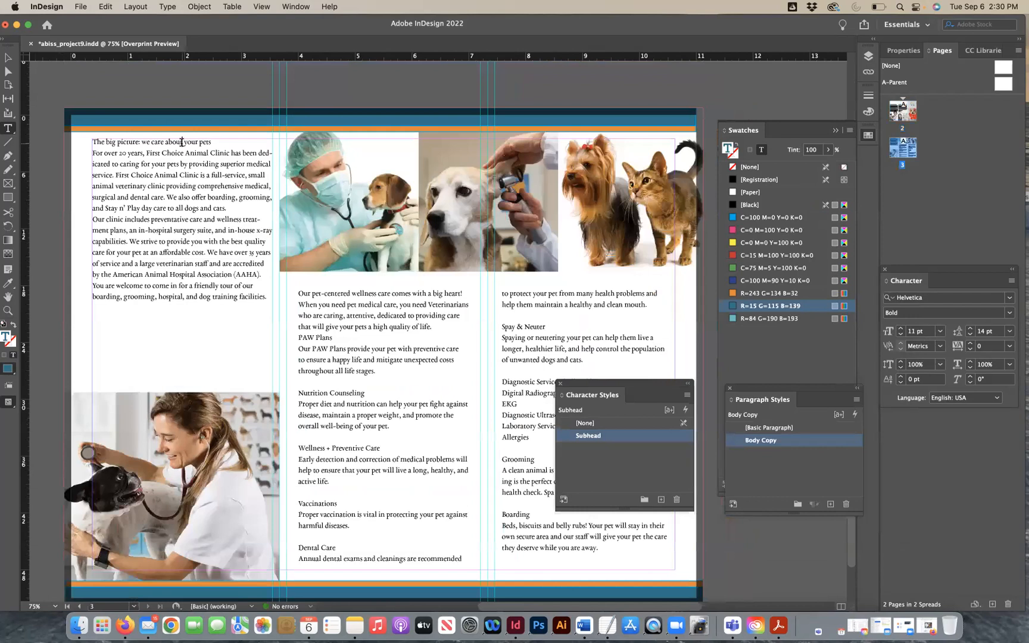
pyautogui.click(621, 436)
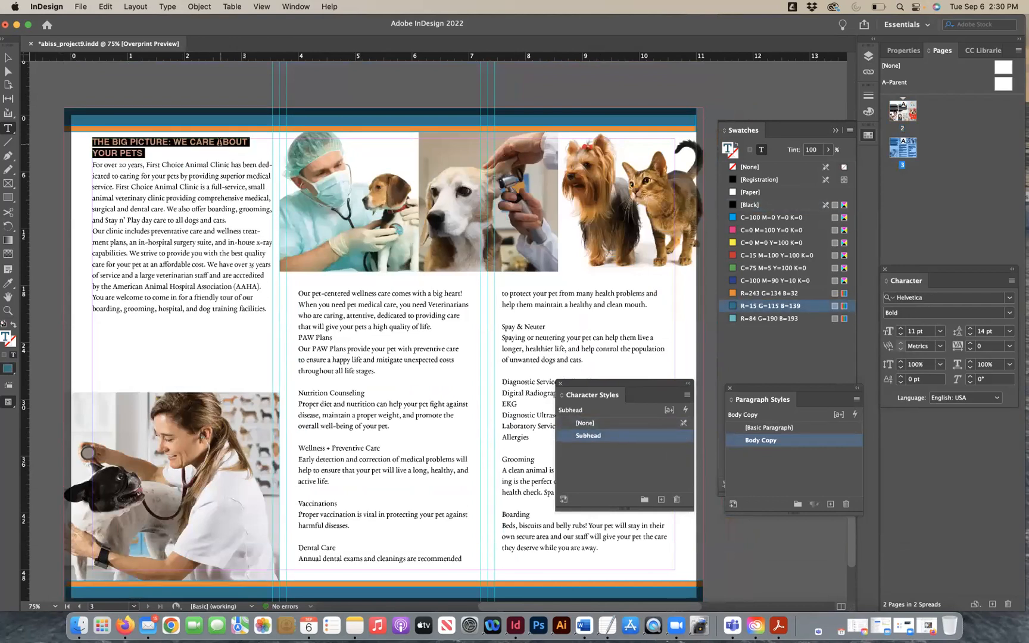
pyautogui.click(219, 141)
pyautogui.hotkey('shift', 'Return')
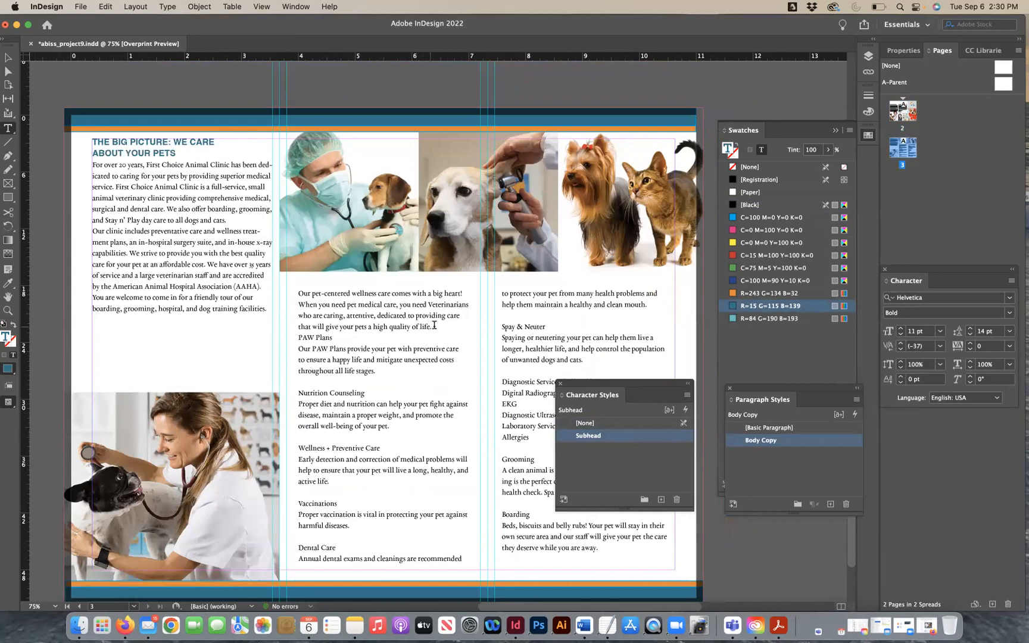
# Insert a blank line above "PAW Plans" in the middle column of page 3 and save the document.
pyautogui.click(434, 326)
pyautogui.press('Return')
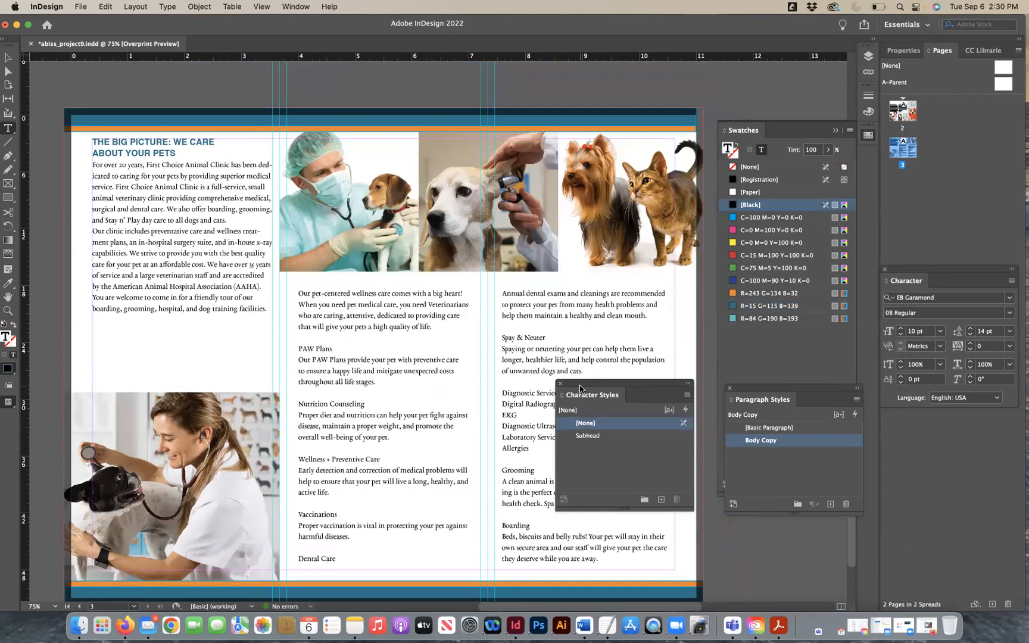
pyautogui.scroll(5, 543, 331)
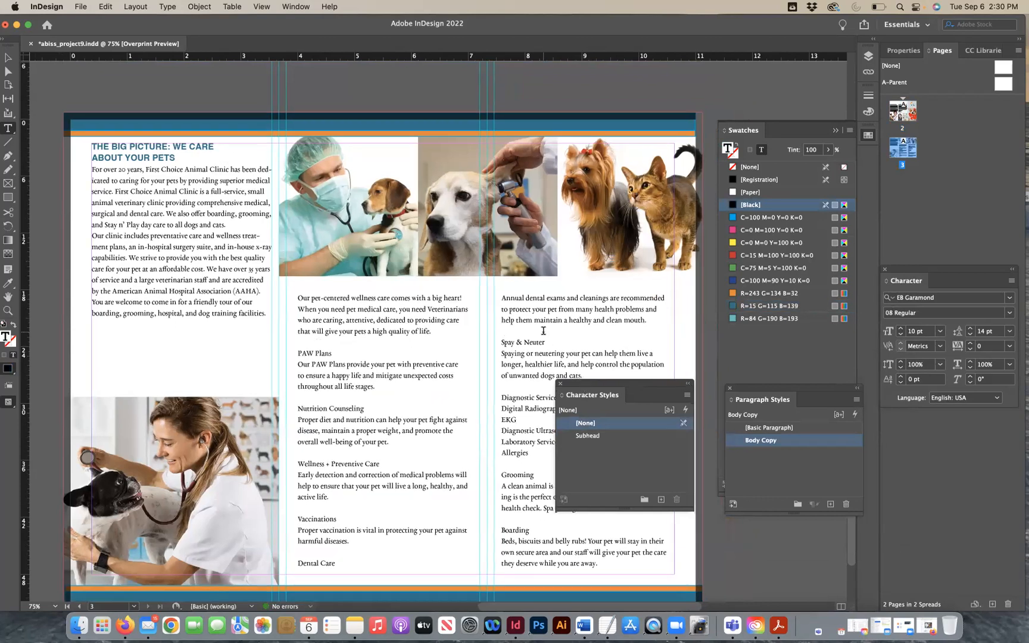
pyautogui.scroll(8, 543, 330)
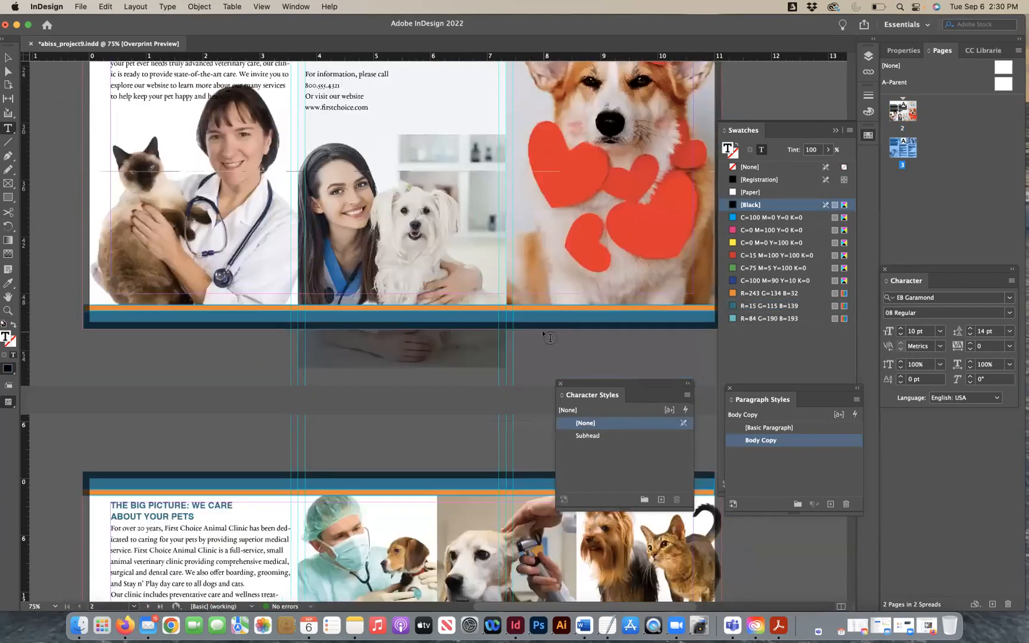
pyautogui.scroll(6, 549, 338)
pyautogui.press('super+s')
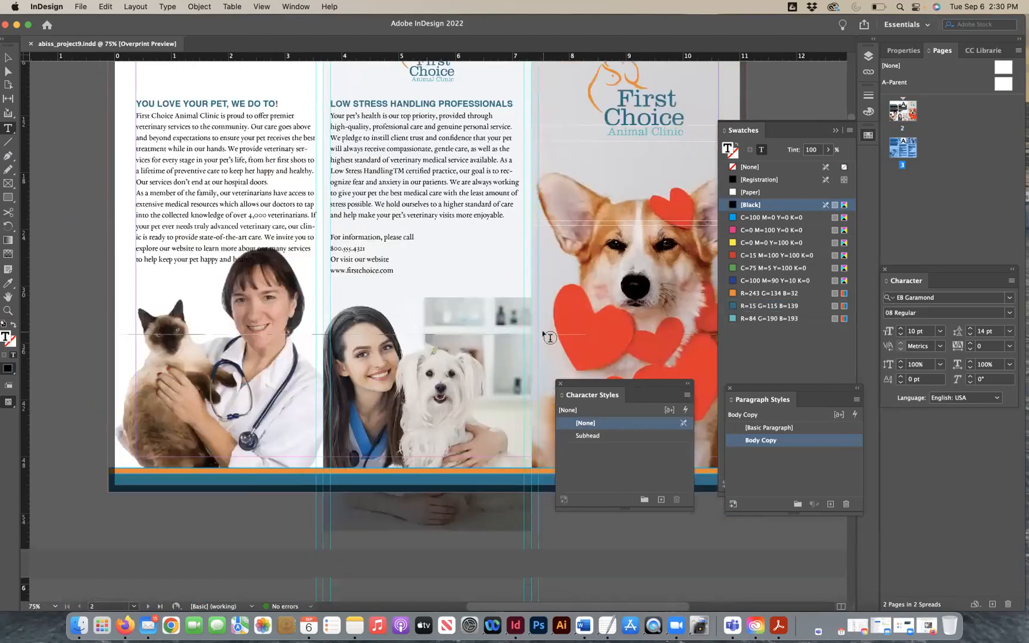
# Create a paragraph style named Contact Info from the contact lines below the middle column's text on page 2.
pyautogui.scroll(3, 549, 338)
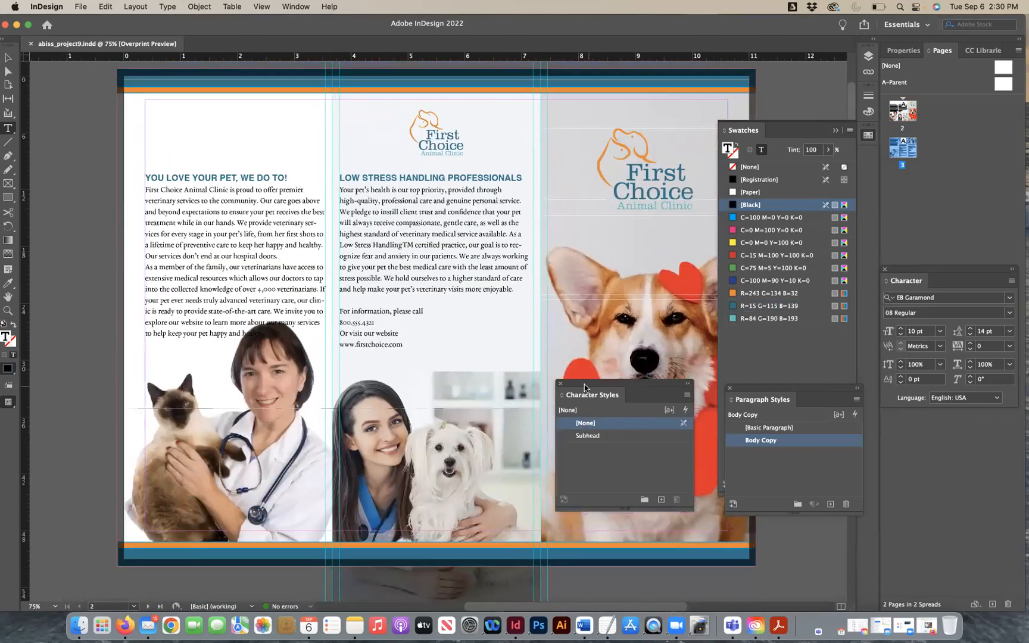
pyautogui.moveTo(584, 387); pyautogui.dragTo(551, 400)
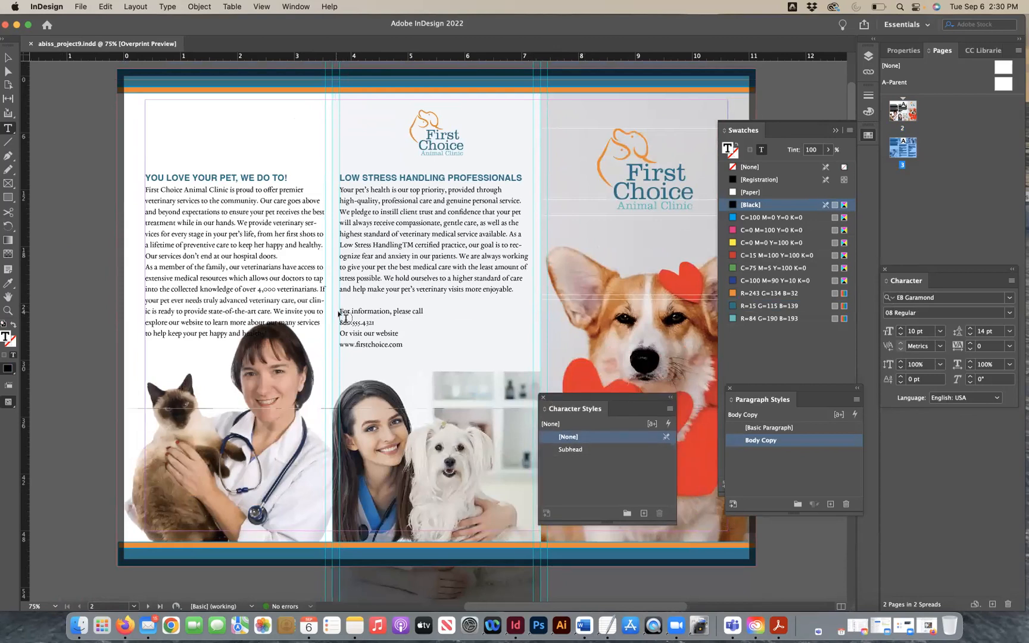
pyautogui.moveTo(404, 345); pyautogui.dragTo(333, 312)
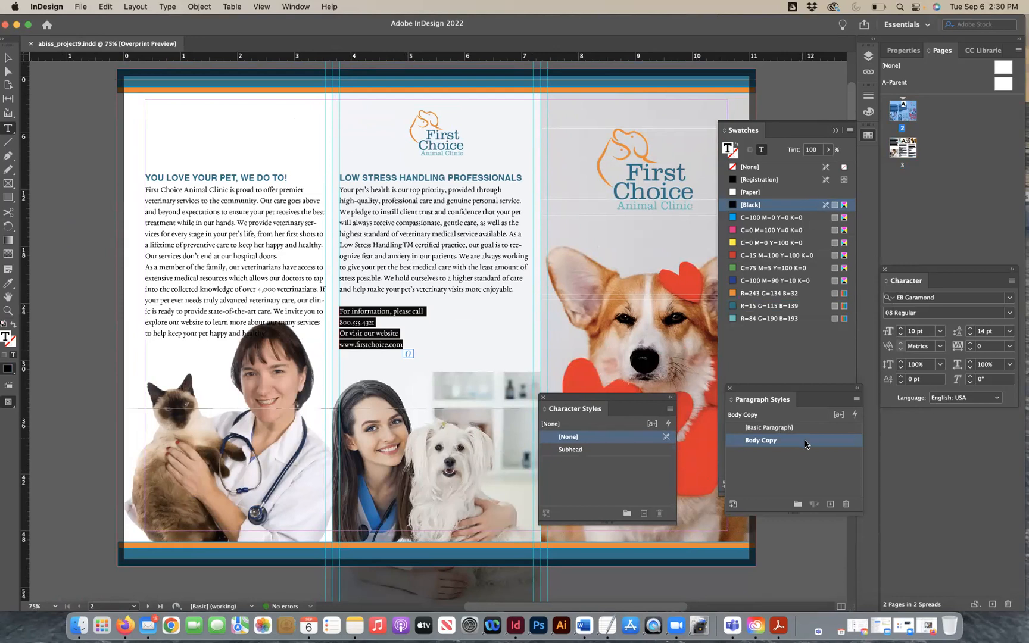
pyautogui.click(830, 507)
pyautogui.click(774, 456)
pyautogui.doubleClick(774, 455)
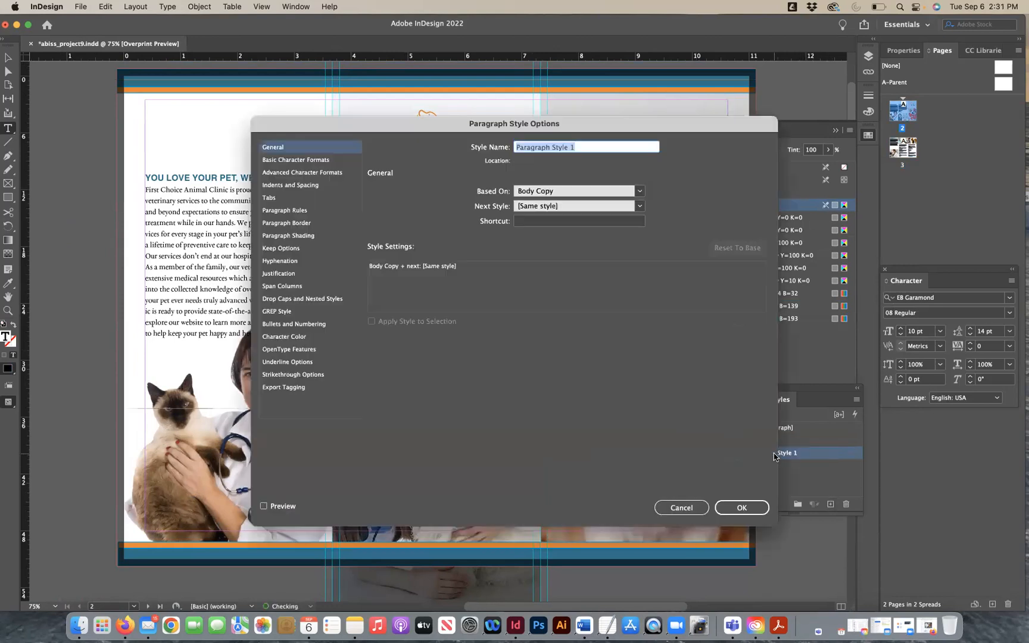
pyautogui.write('Contact Info')
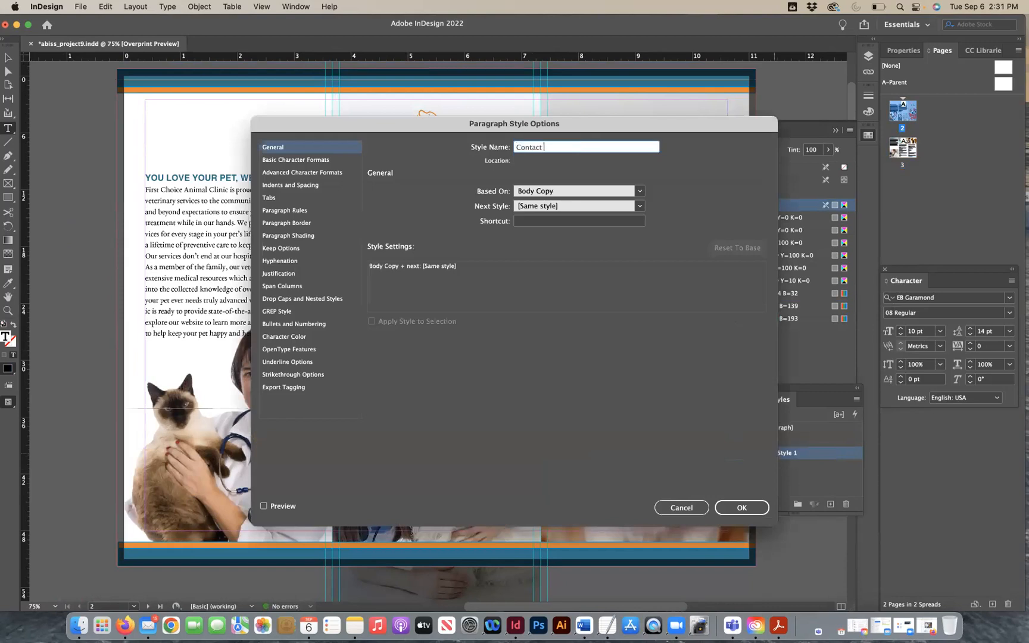
# Set the Contact Info style's size to 14 pt and its alignment to Center.
pyautogui.click(331, 164)
pyautogui.click(529, 212)
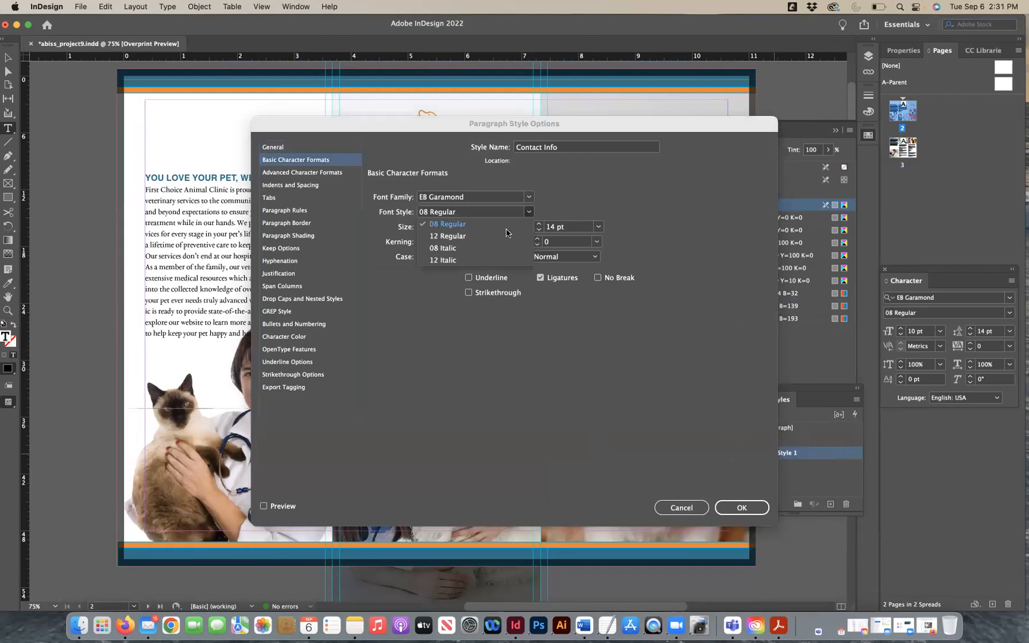
pyautogui.click(566, 185)
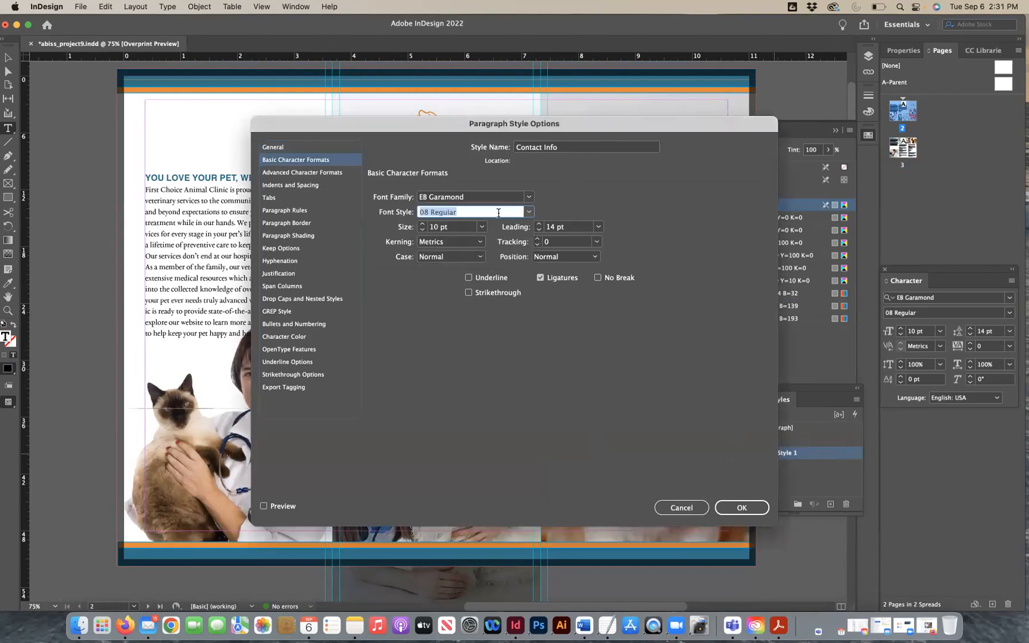
pyautogui.click(528, 196)
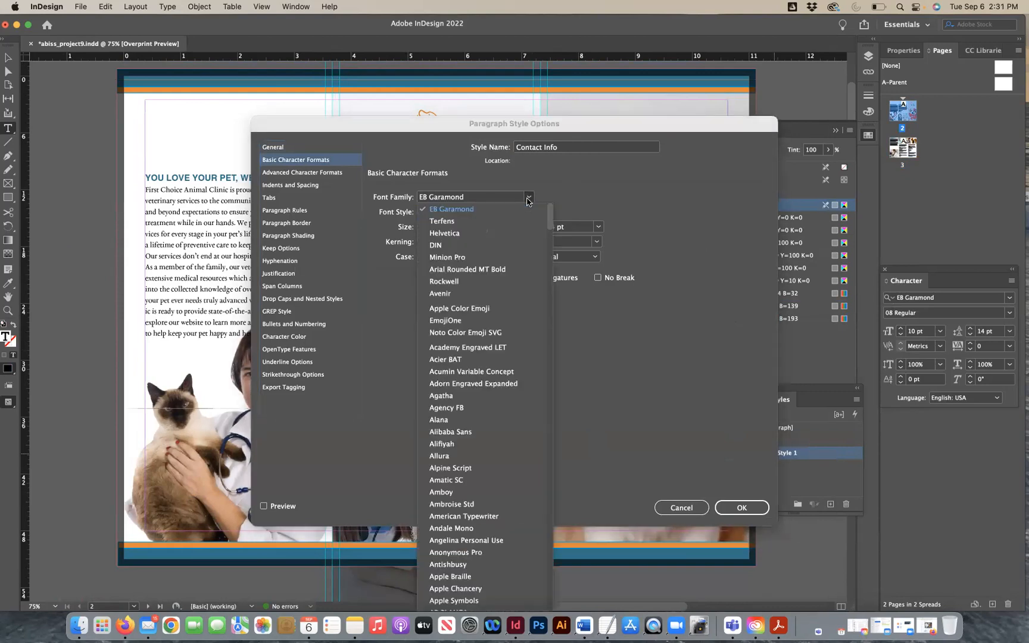
pyautogui.click(495, 197)
pyautogui.click(420, 197)
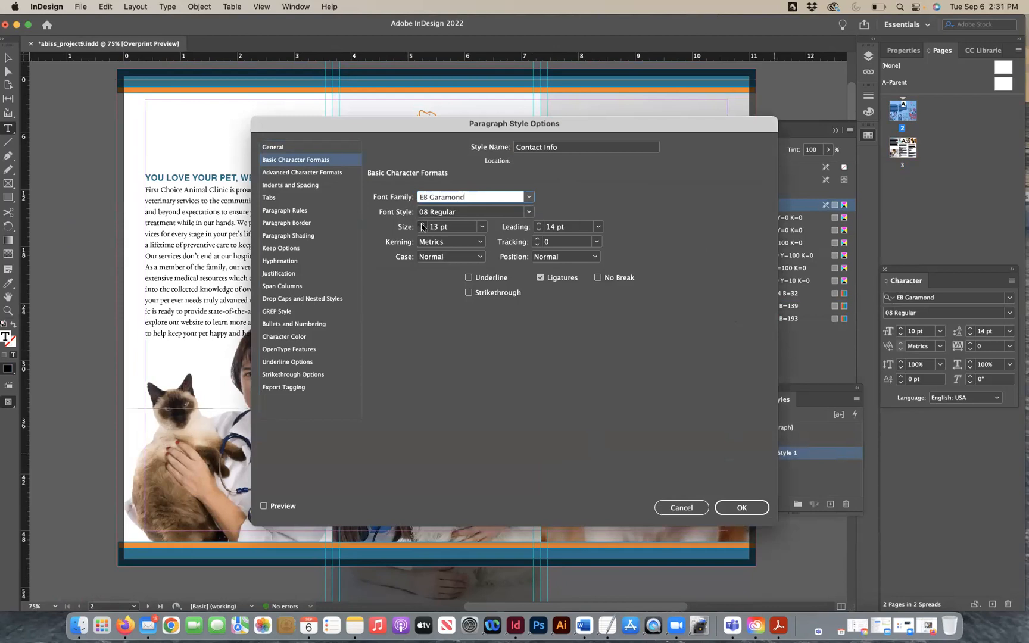
pyautogui.click(322, 174)
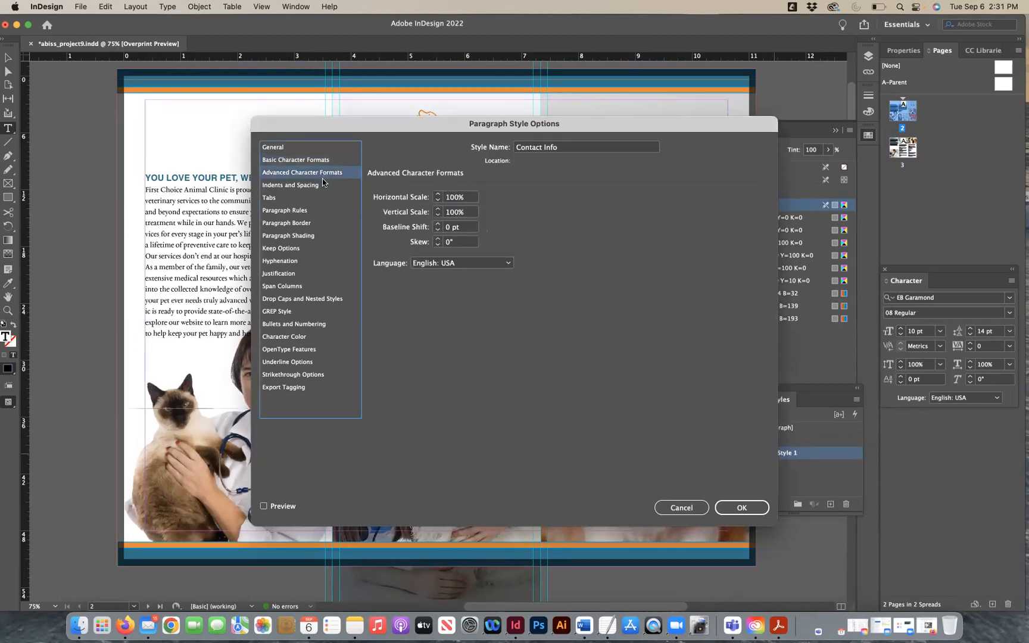
pyautogui.click(317, 187)
pyautogui.click(448, 202)
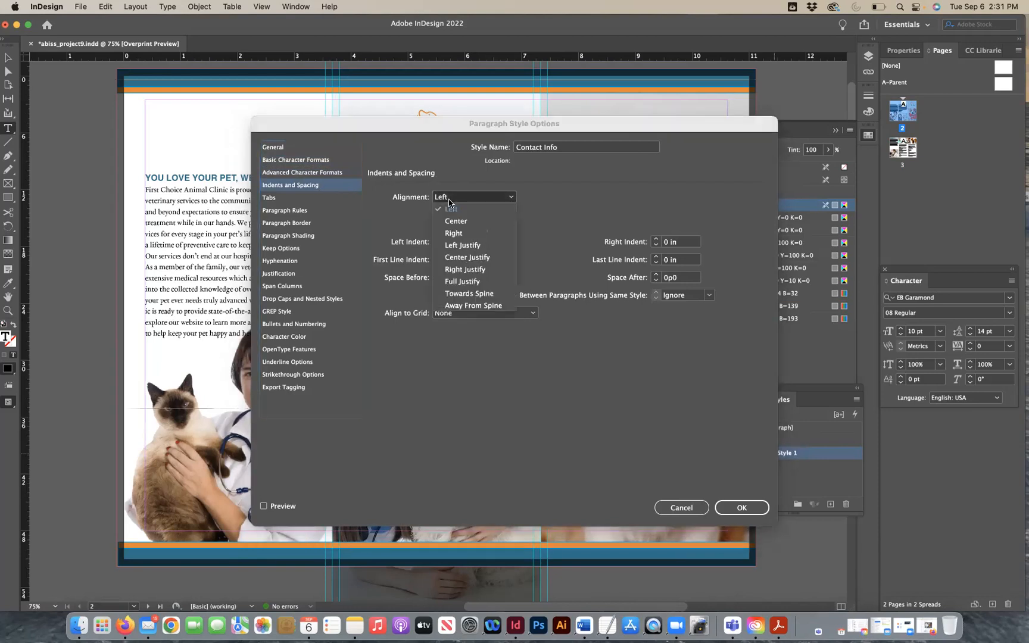
pyautogui.click(454, 220)
pyautogui.click(742, 507)
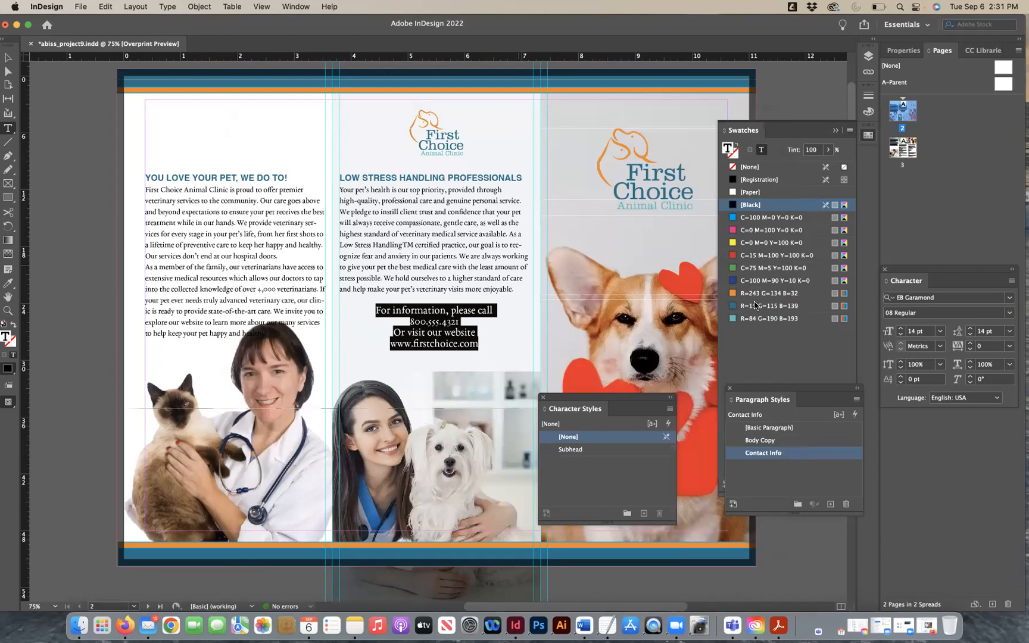
# Set the Contact Info style's character color to the R=15 G=115 B=139 blue swatch.
pyautogui.doubleClick(767, 454)
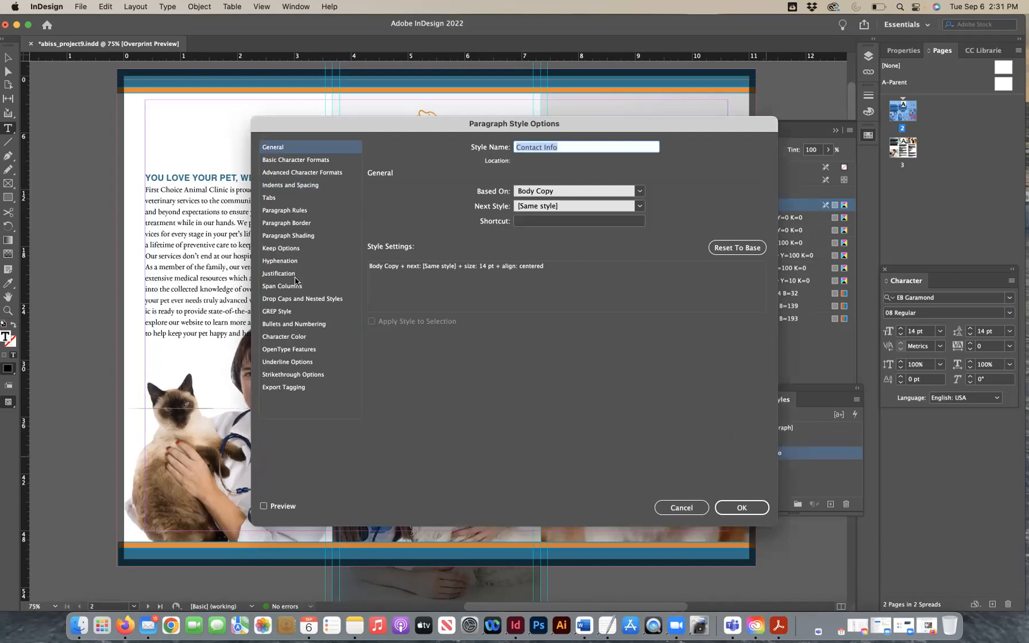
pyautogui.click(295, 161)
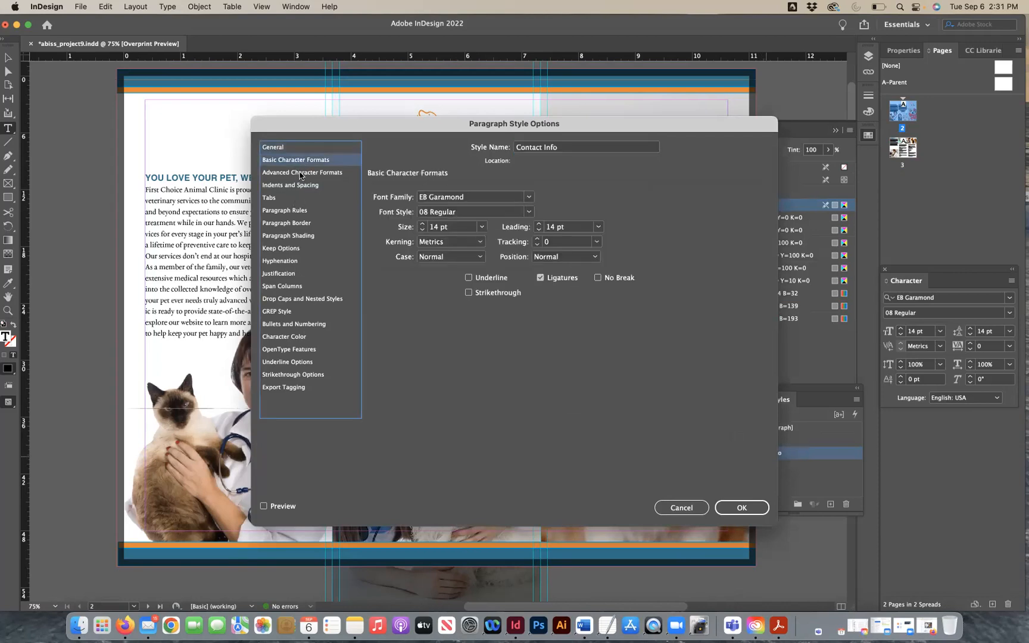
pyautogui.click(301, 174)
pyautogui.click(301, 186)
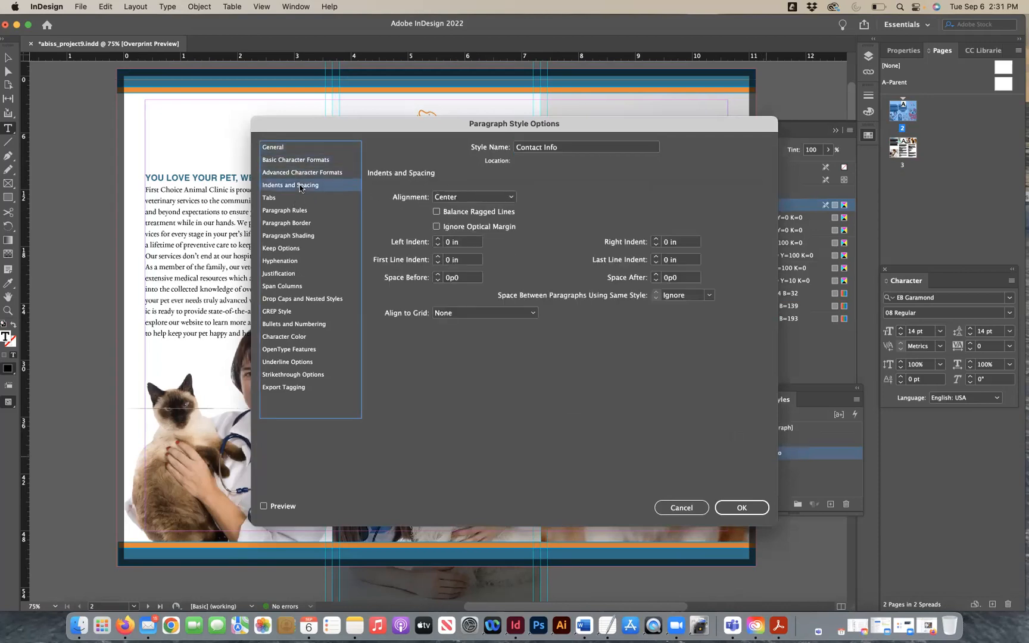
pyautogui.click(288, 337)
pyautogui.scroll(-3, 488, 257)
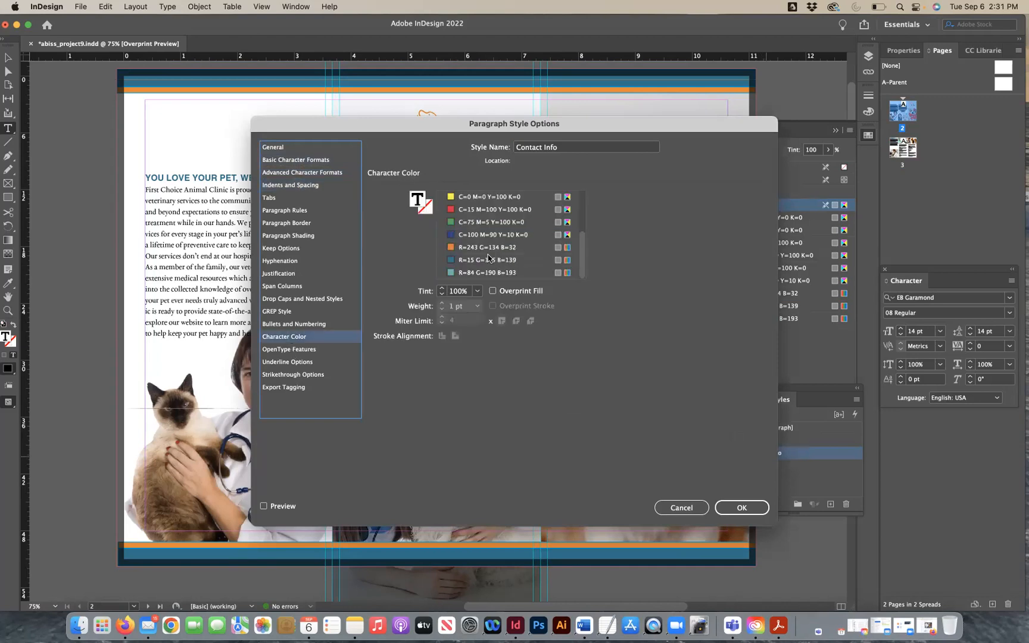
pyautogui.click(488, 260)
pyautogui.click(732, 511)
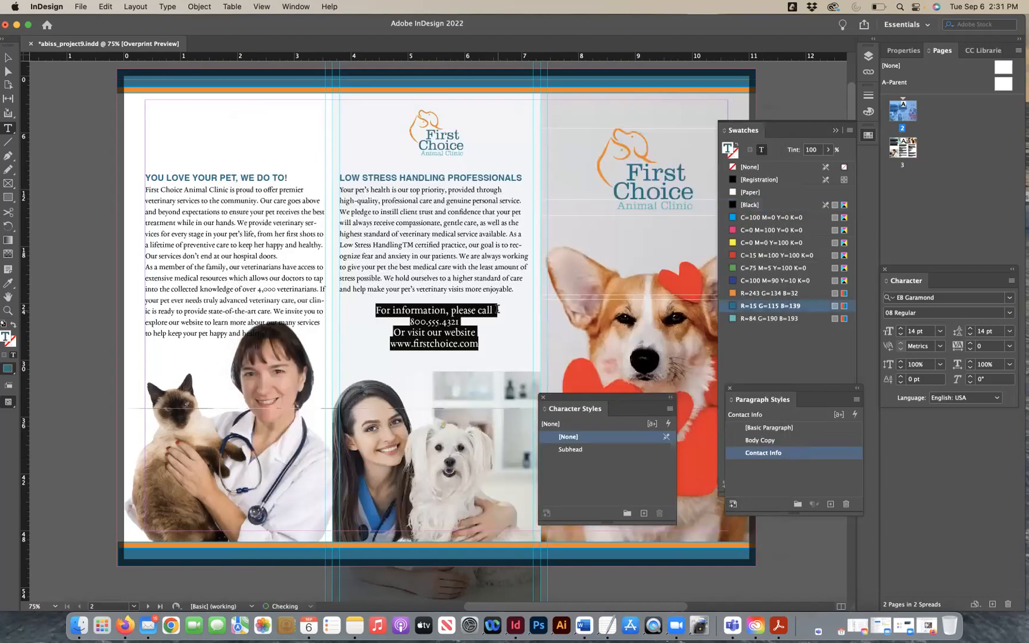
# Reduce the Contact Info style's size to 12 pt and deselect the contact lines.
pyautogui.doubleClick(794, 454)
pyautogui.click(309, 160)
pyautogui.click(422, 230)
pyautogui.click(422, 230)
pyautogui.click(735, 509)
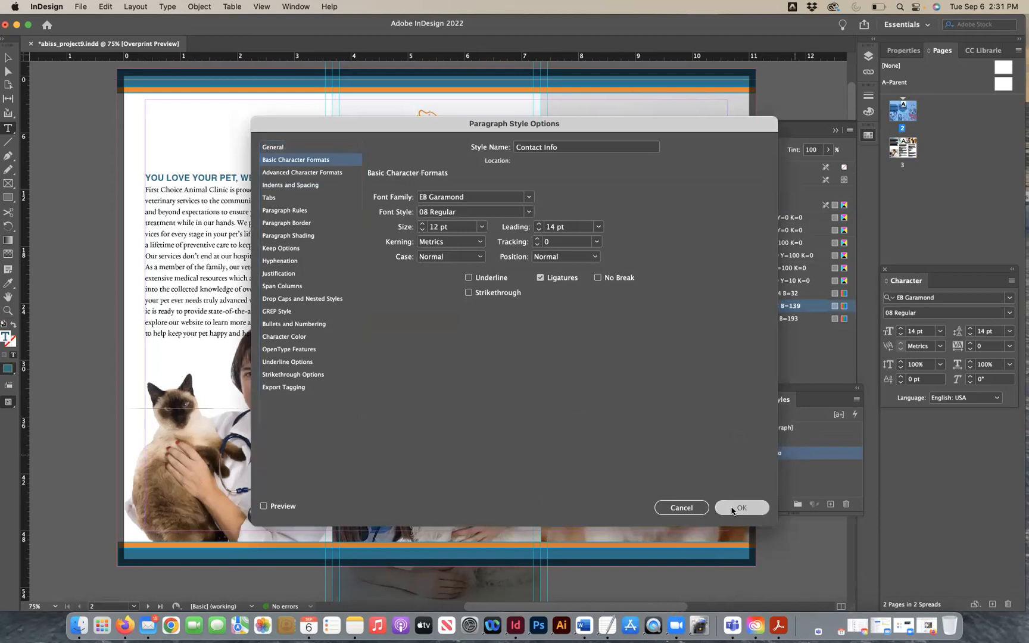
pyautogui.click(452, 321)
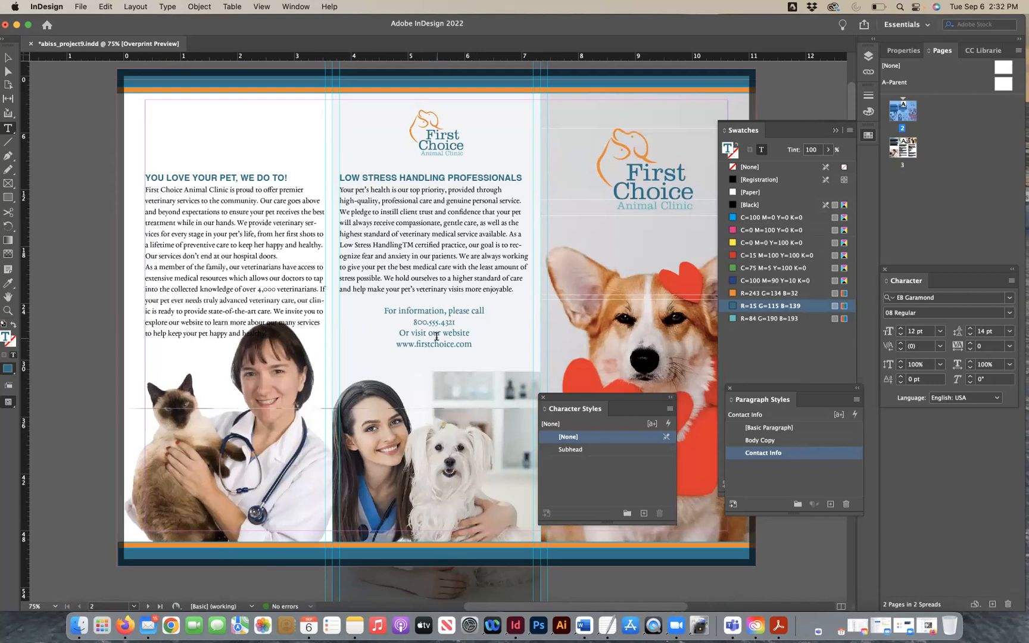
# Insert a blank line above the "As a member of the family" paragraph in the first column.
pyautogui.click(287, 252)
pyautogui.press('Return')
pyautogui.press('Escape')
# Move the small logo away from the top of the middle column and extend the first and middle text frames up toward the top margin.
pyautogui.click(448, 144)
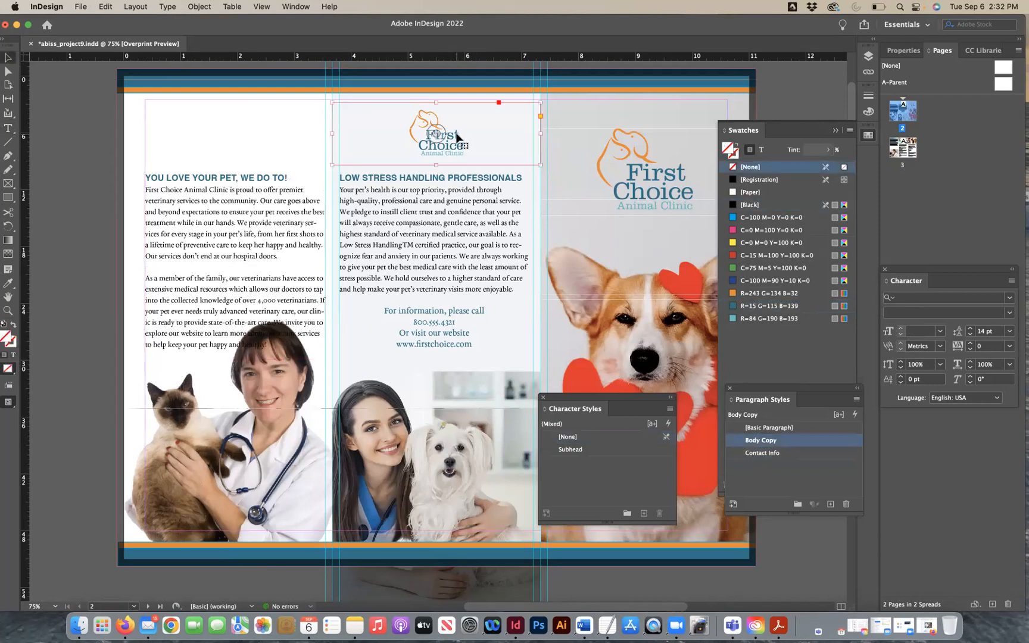
pyautogui.moveTo(448, 144); pyautogui.dragTo(217, 315)
pyautogui.click(448, 253)
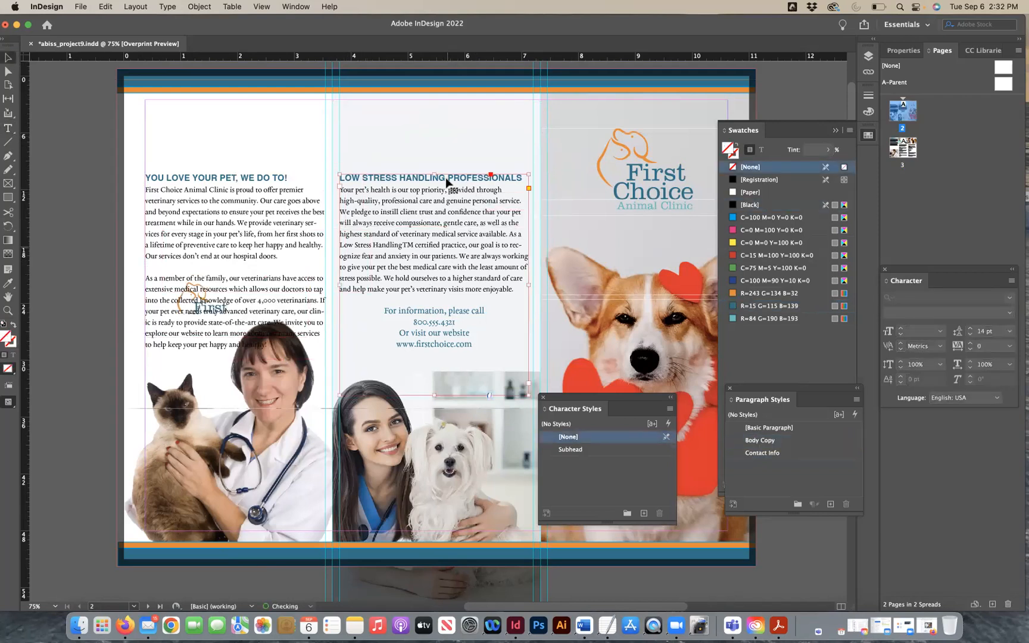
pyautogui.moveTo(434, 174); pyautogui.dragTo(432, 126)
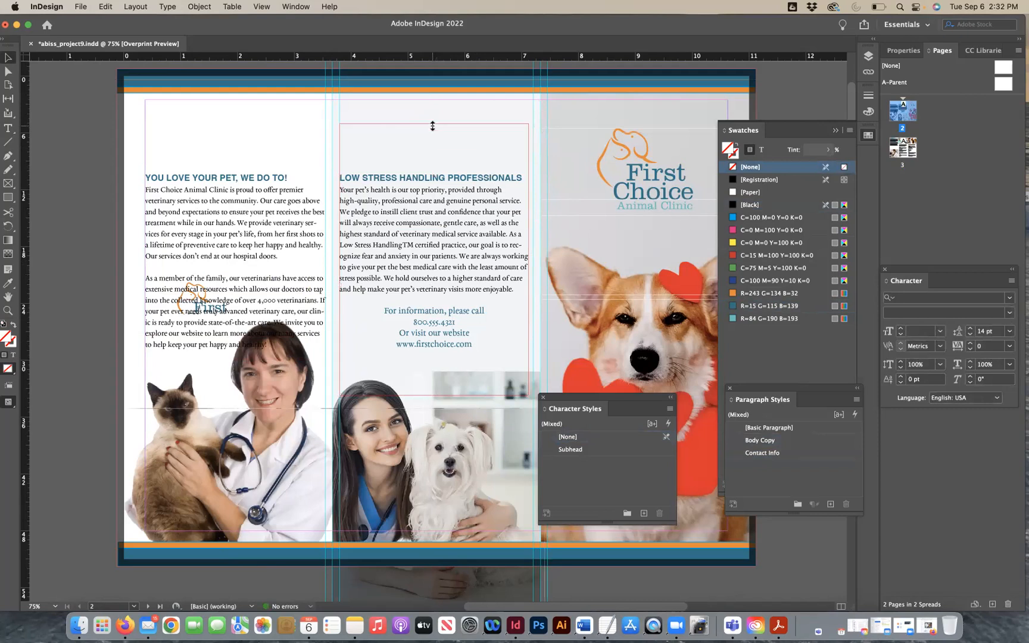
pyautogui.click(225, 175)
pyautogui.moveTo(233, 175); pyautogui.dragTo(236, 123)
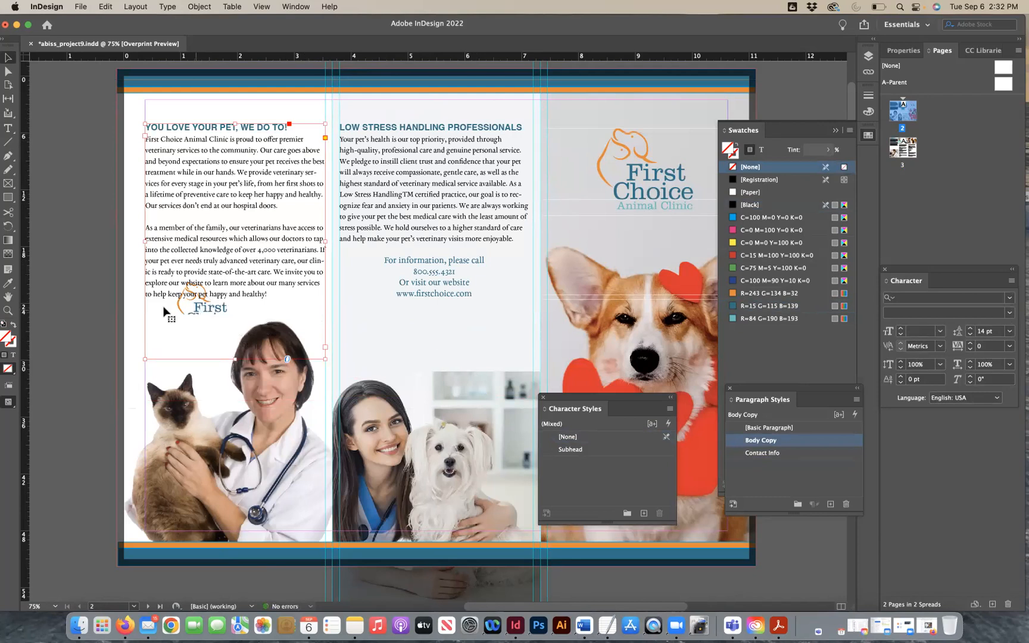
# Place the small logo in the middle column between the contact lines and the photo, nudging it slightly upward.
pyautogui.click(86, 297)
pyautogui.click(193, 315)
pyautogui.click(127, 304)
pyautogui.moveTo(110, 290); pyautogui.dragTo(343, 334)
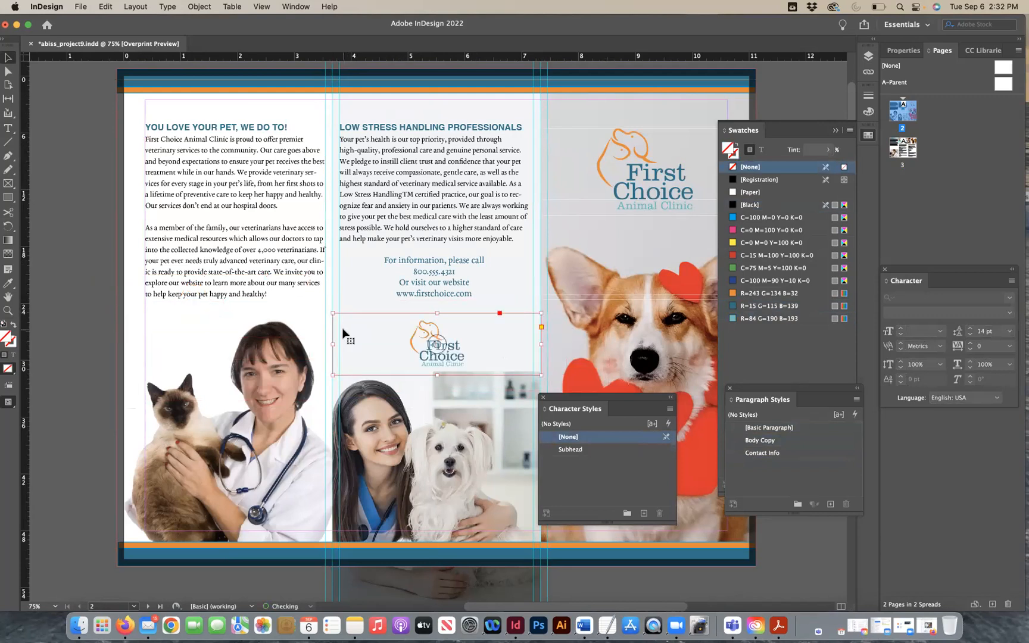
pyautogui.press('Up')
pyautogui.press('Up')
pyautogui.press('Up')
pyautogui.press('Up')
pyautogui.press('Up')
pyautogui.press('Up')
pyautogui.press('Up')
pyautogui.press('Up')
pyautogui.press('Up')
pyautogui.press('Up')
pyautogui.press('Up')
pyautogui.press('Up')
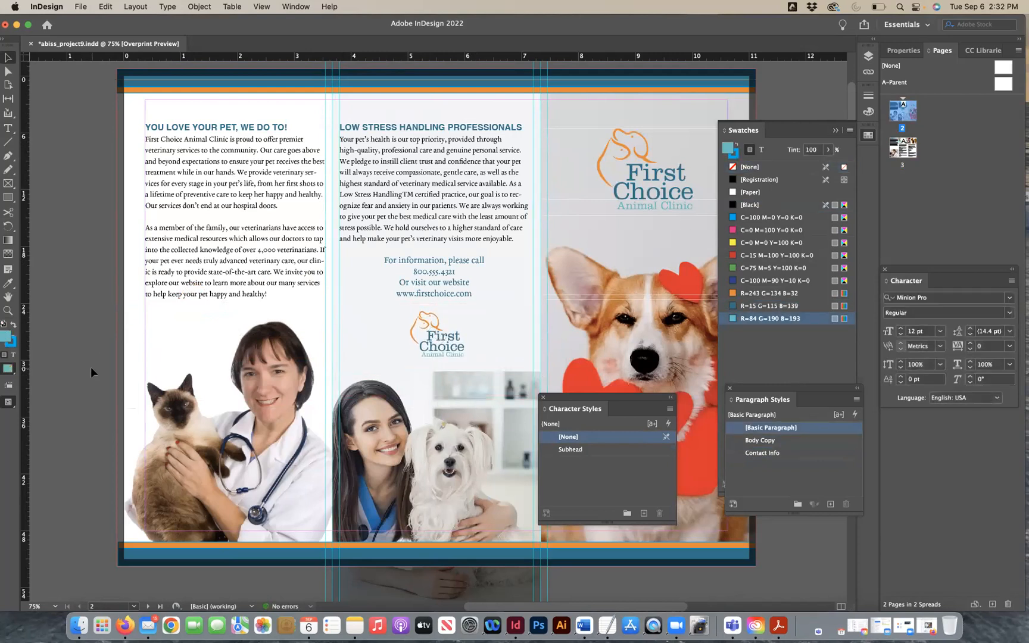
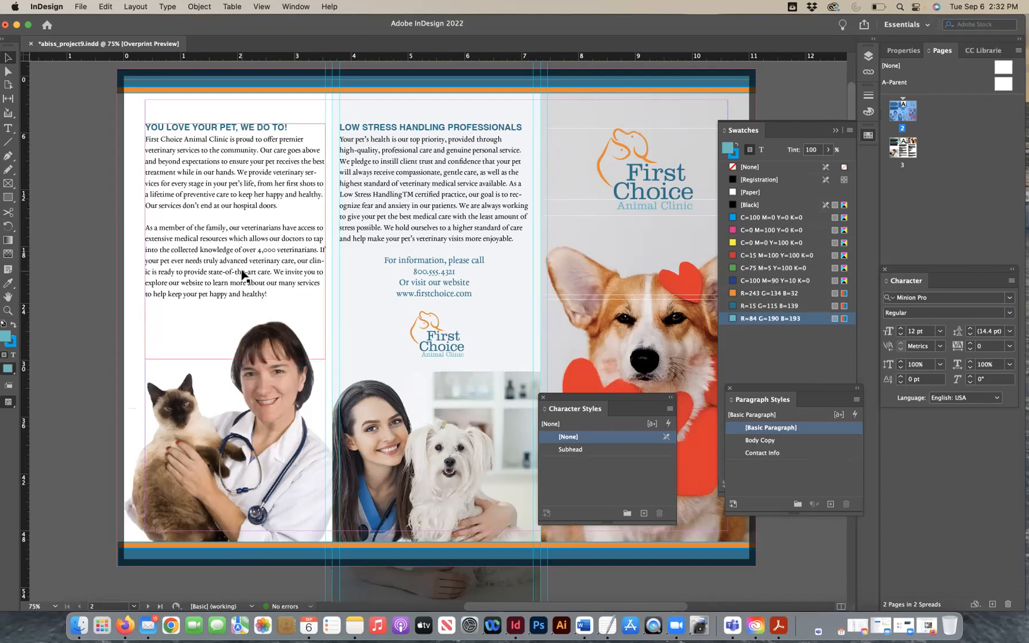
# Set the paragraph hyphenation balance fully to Fewer Hyphens with the preview enabled and apply the settings.
pyautogui.click(83, 7)
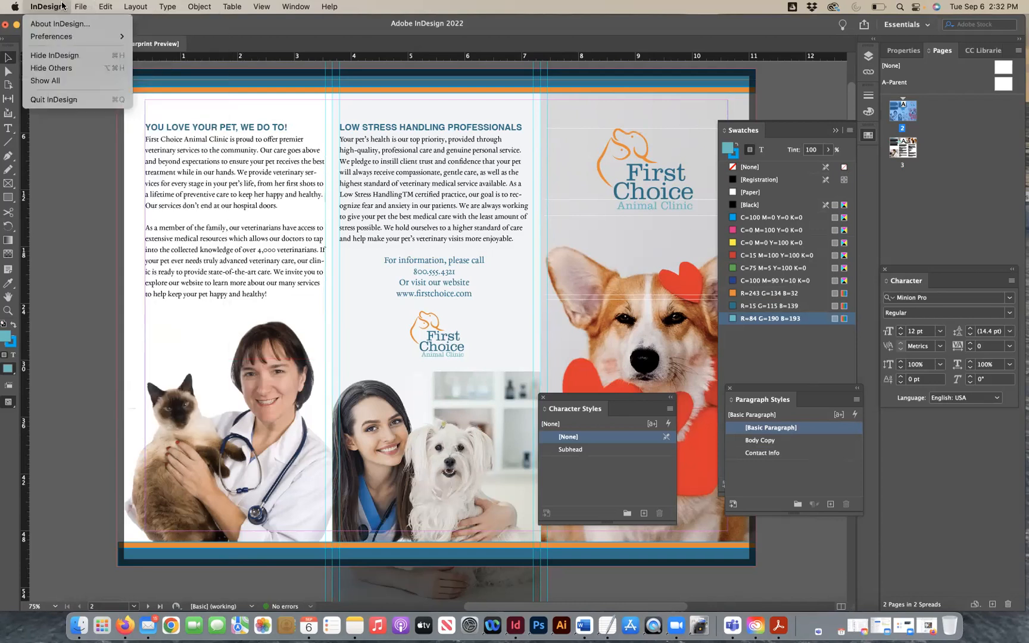
pyautogui.click(78, 7)
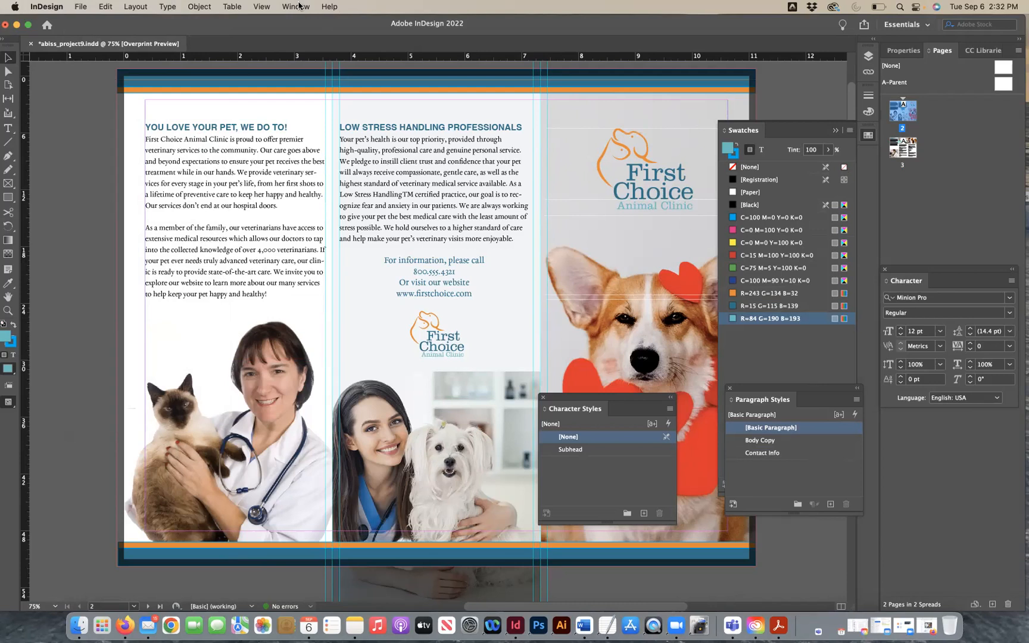
pyautogui.click(298, 6)
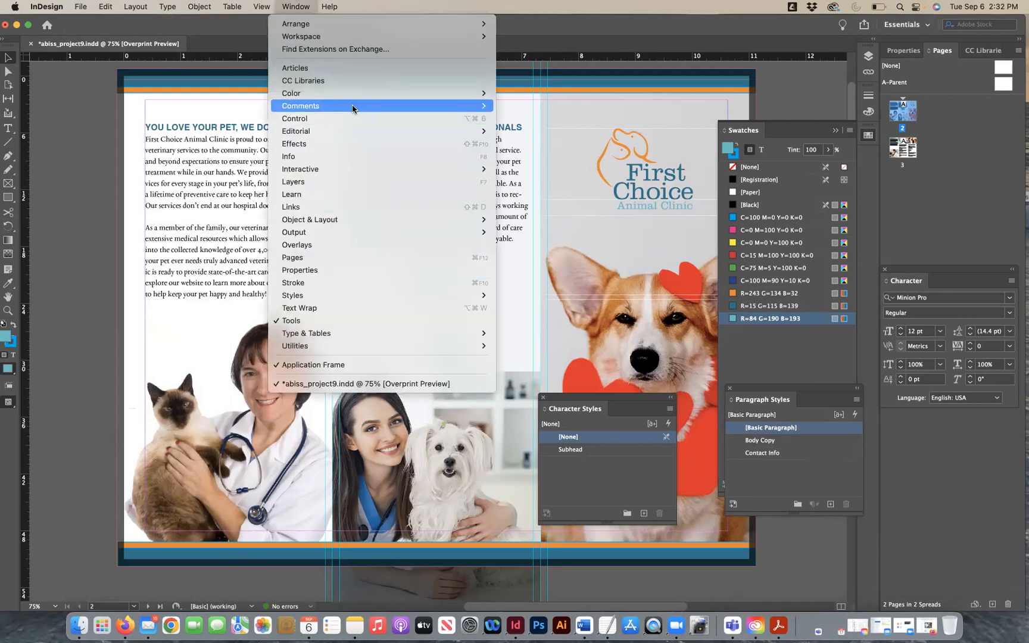
pyautogui.moveTo(358, 333)
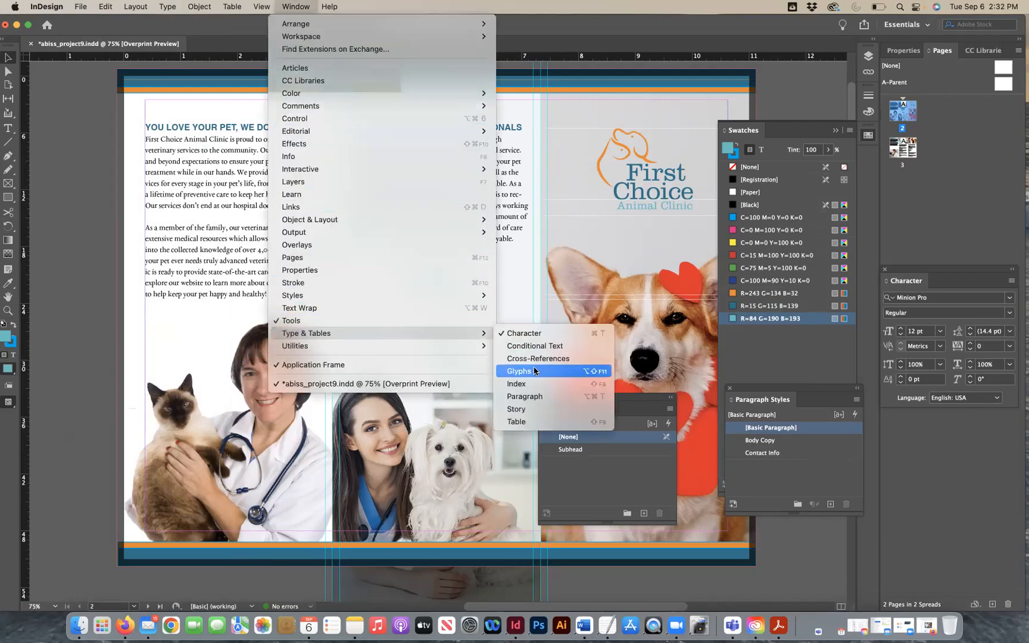
pyautogui.click(530, 396)
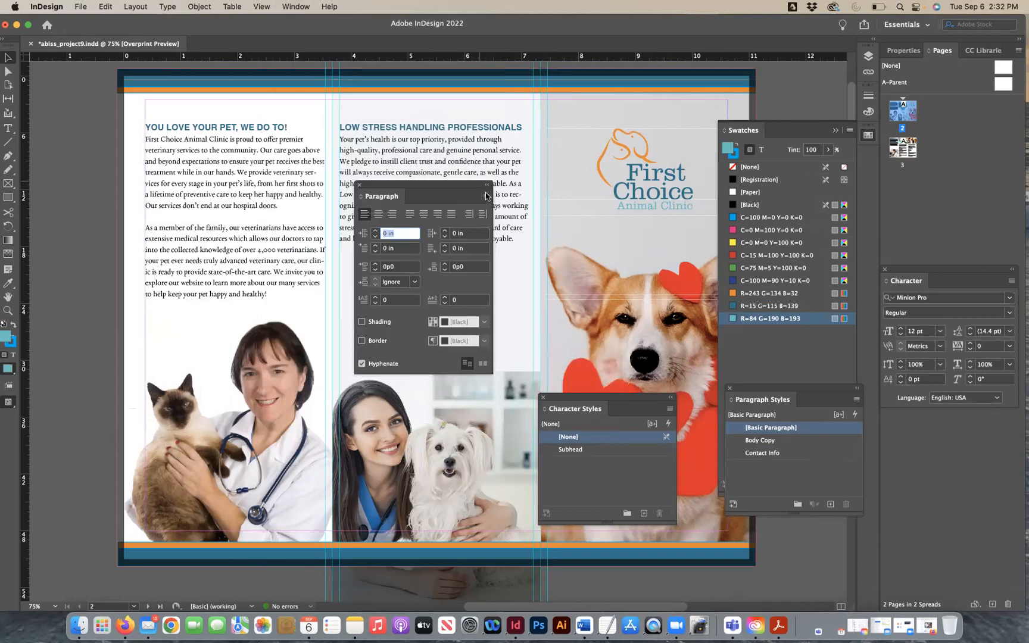
pyautogui.click(487, 196)
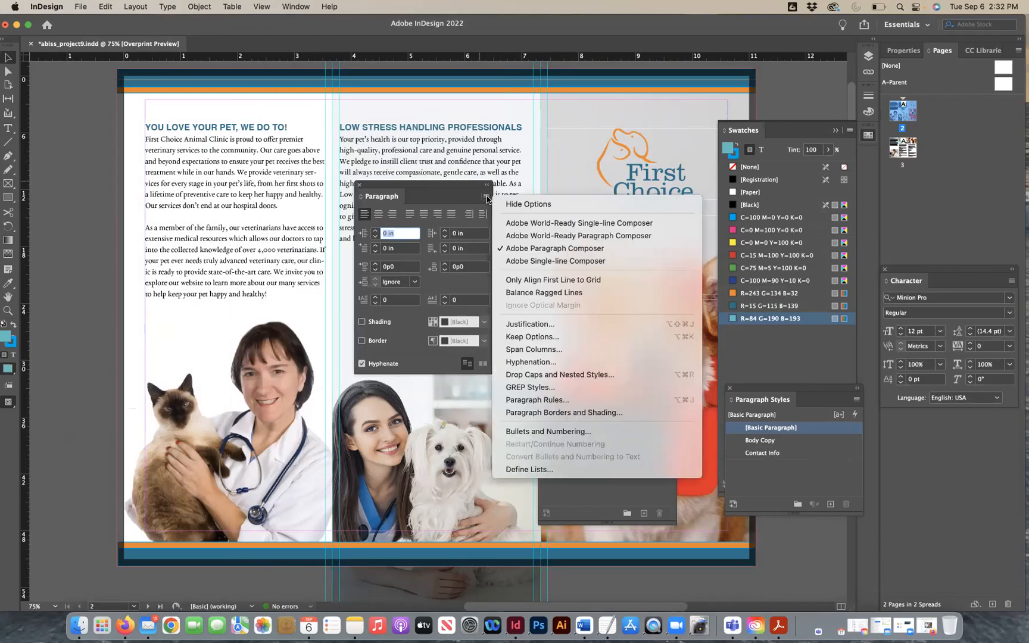
pyautogui.click(528, 362)
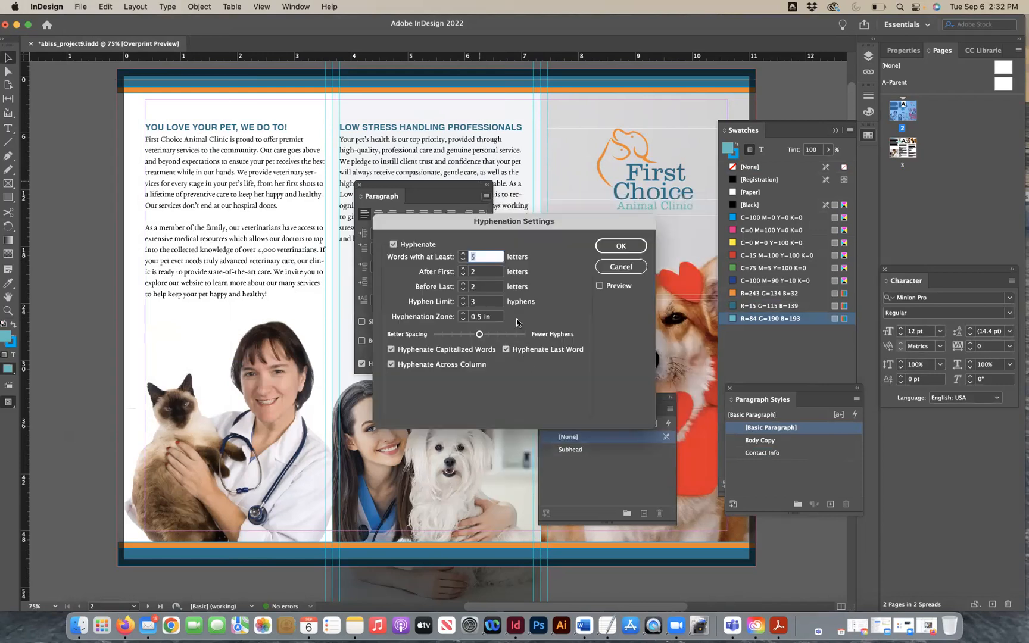
pyautogui.moveTo(480, 337); pyautogui.dragTo(537, 341)
pyautogui.click(599, 287)
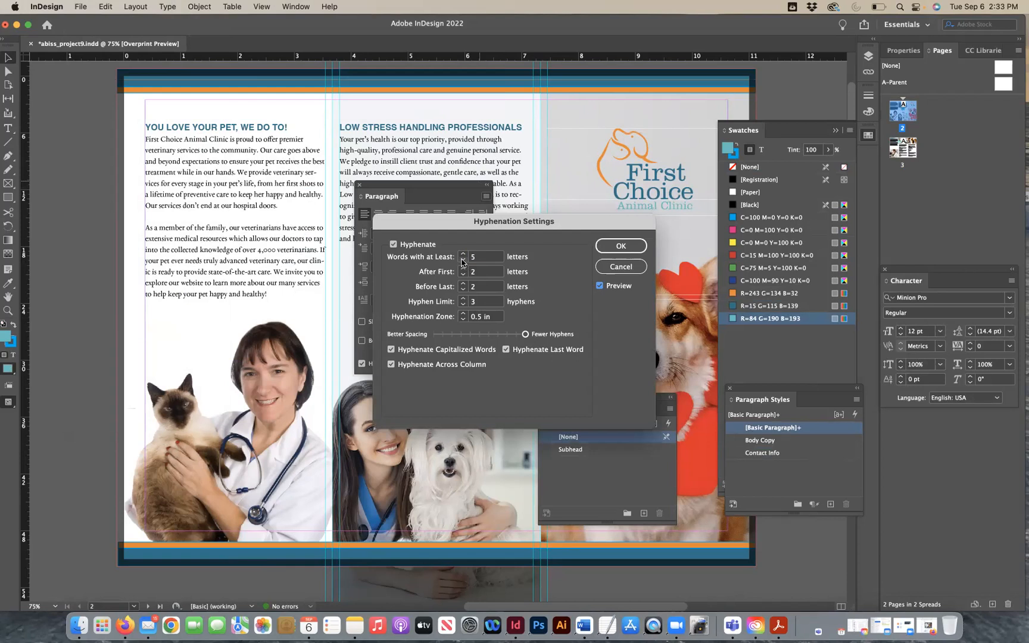
pyautogui.click(620, 246)
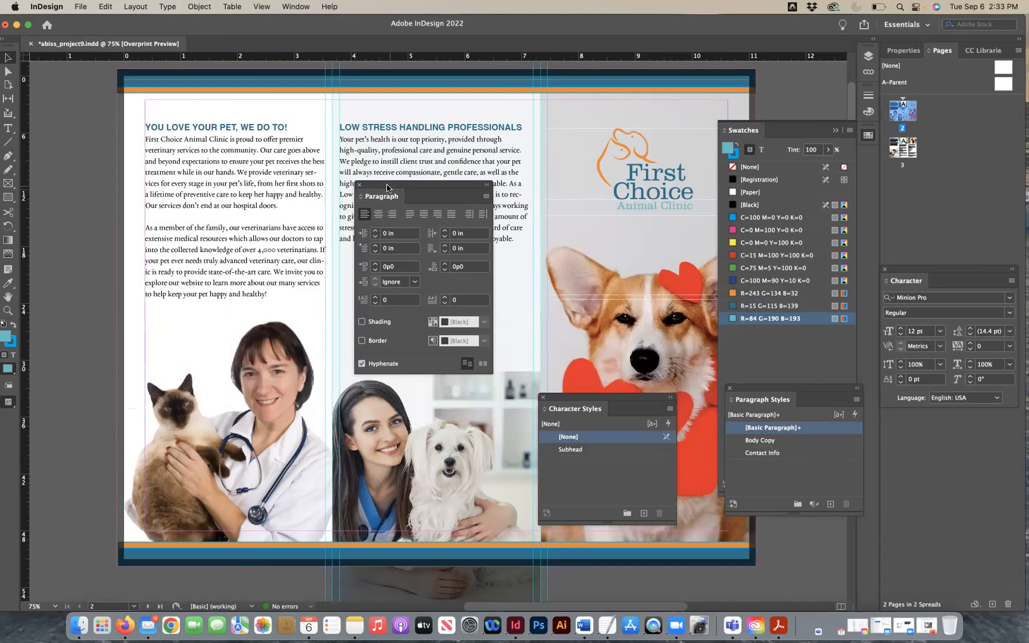
# Close the Paragraph panel and move the Character Styles panel off the brochure layout.
pyautogui.moveTo(387, 187); pyautogui.dragTo(630, 172)
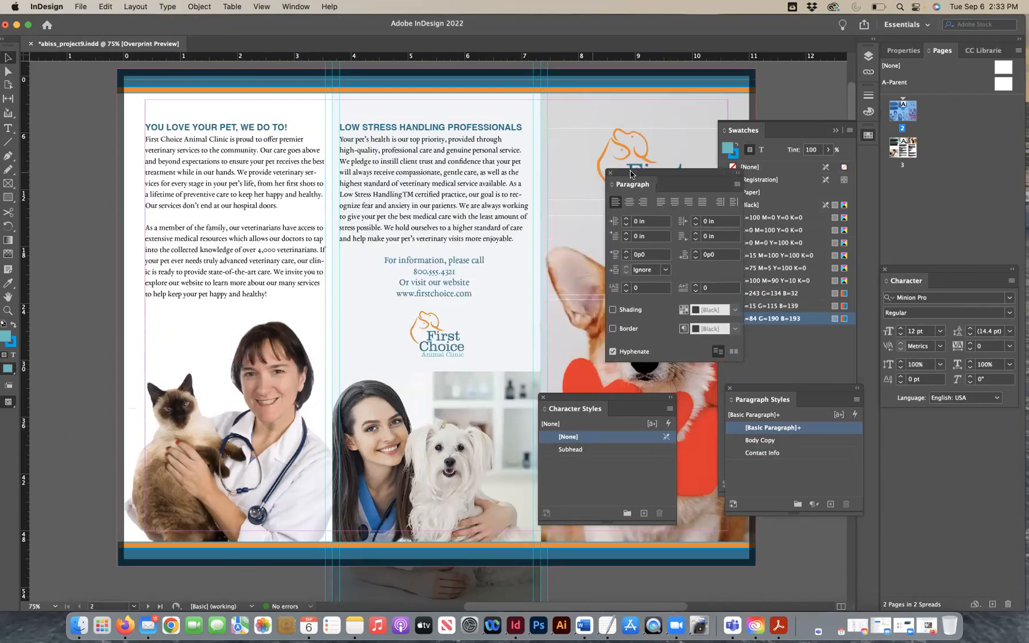
pyautogui.click(608, 173)
pyautogui.moveTo(548, 408); pyautogui.dragTo(690, 447)
pyautogui.hscroll(3, 543, 406)
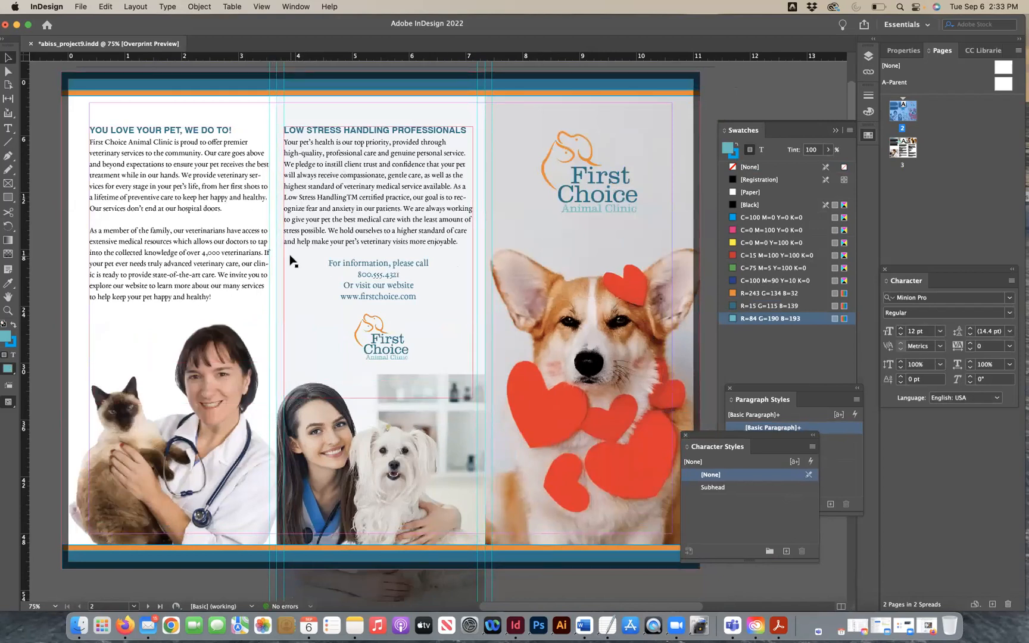
# Narrow the first- and middle-column text frames so both text blocks sit further in from the panel edges.
pyautogui.click(242, 257)
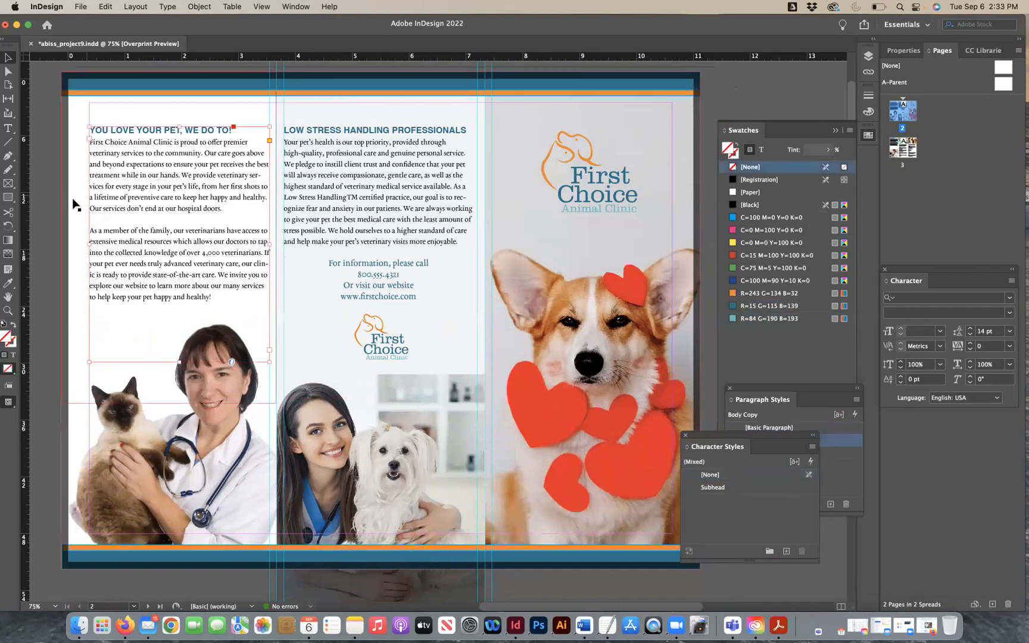
pyautogui.moveTo(267, 245); pyautogui.dragTo(295, 263)
pyautogui.click(364, 215)
pyautogui.moveTo(473, 263); pyautogui.dragTo(466, 263)
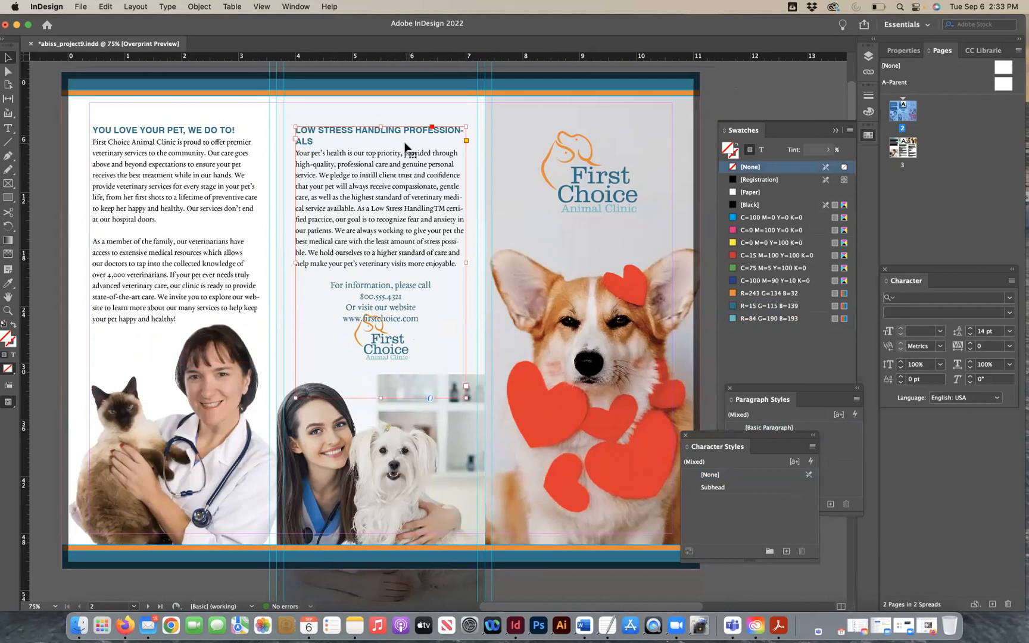
# Insert a forced line break before "PROFESSIONALS" in the middle-column heading.
pyautogui.click(7, 128)
pyautogui.click(405, 128)
pyautogui.hotkey('shift', 'Return')
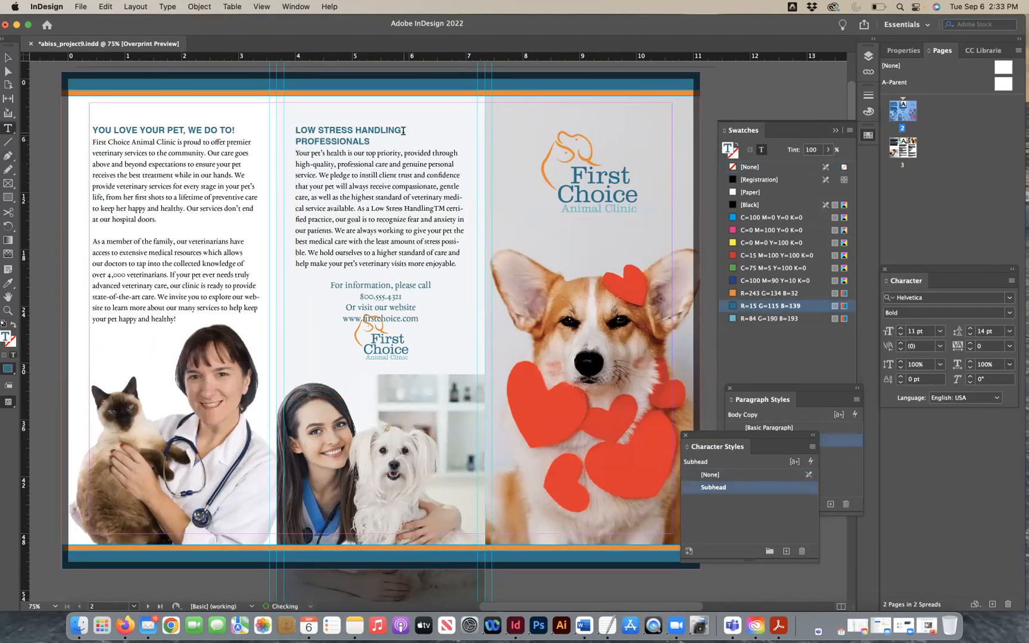
pyautogui.press('Escape')
# Lower the top edge of the middle-column photo frame and apply Fill Frame Proportionally.
pyautogui.click(393, 389)
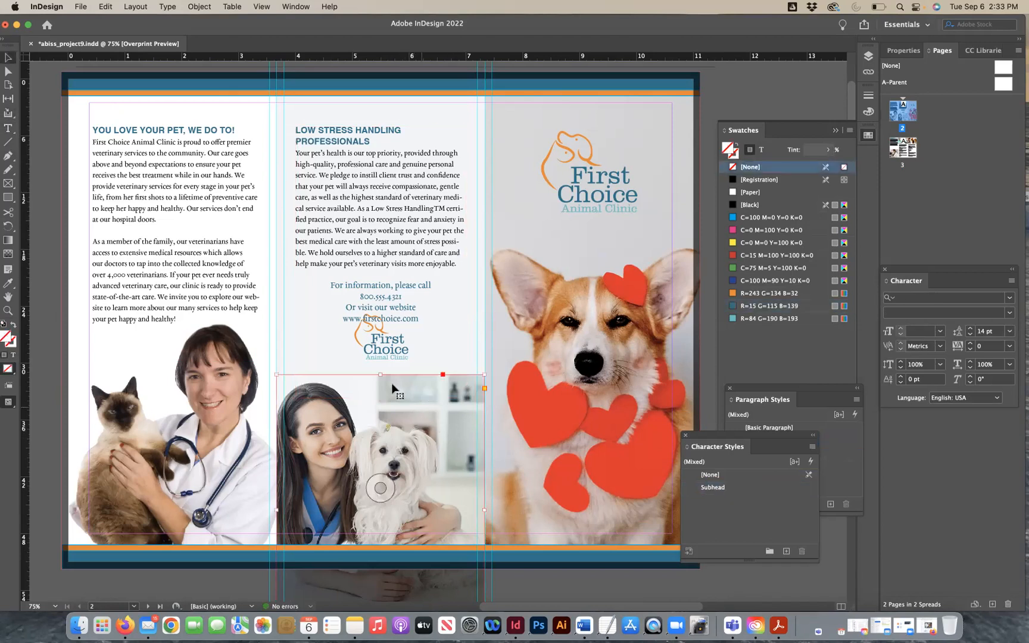
pyautogui.moveTo(393, 388); pyautogui.dragTo(393, 411)
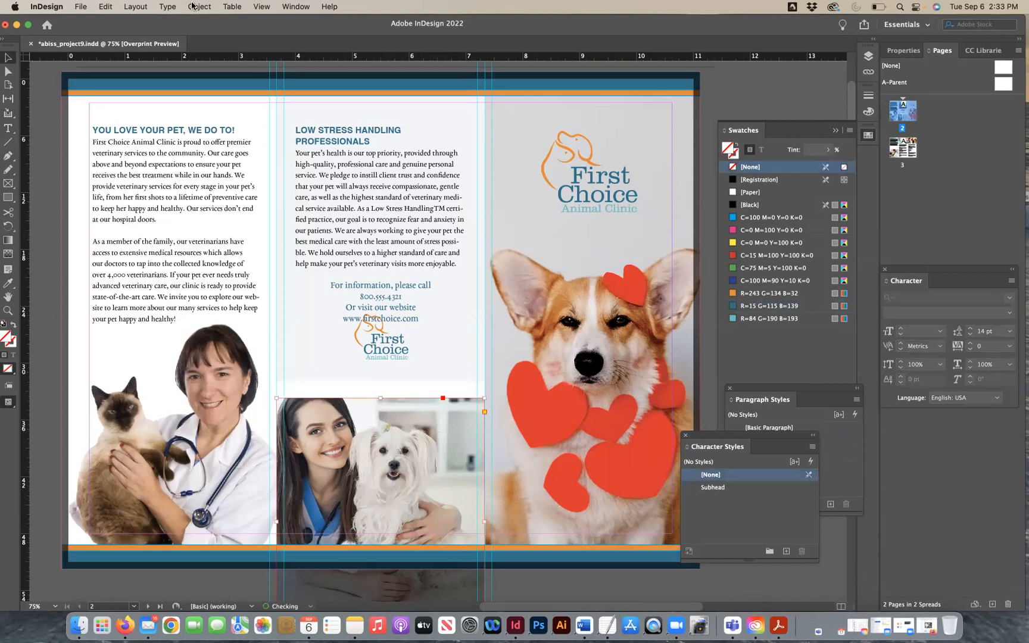
pyautogui.click(200, 7)
pyautogui.moveTo(256, 244)
pyautogui.click(360, 245)
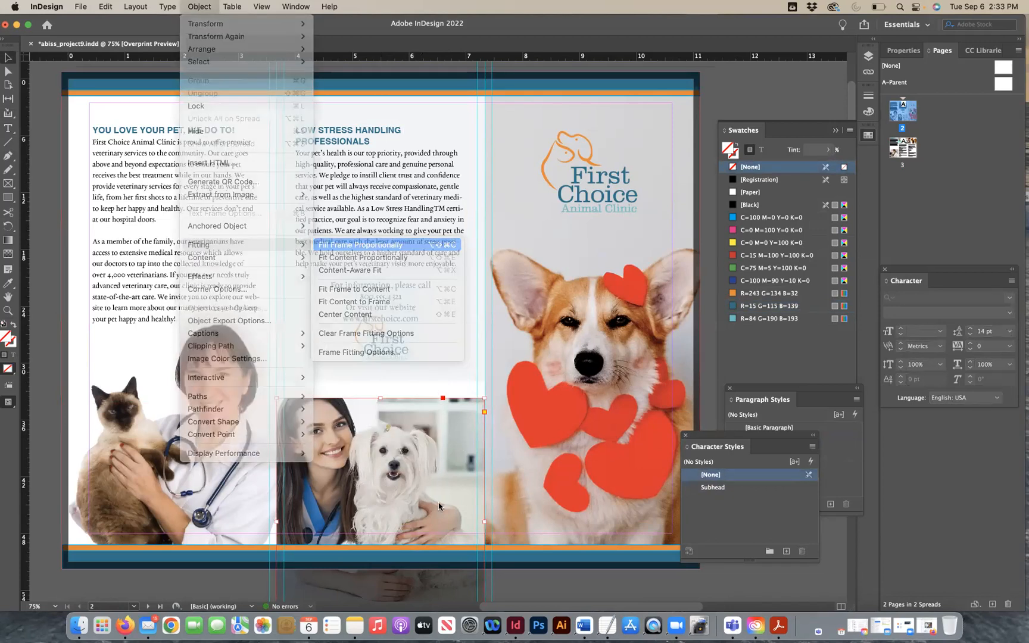
# Shift the image upward inside the middle-column photo frame to show more of the vet and white dog.
pyautogui.doubleClick(438, 498)
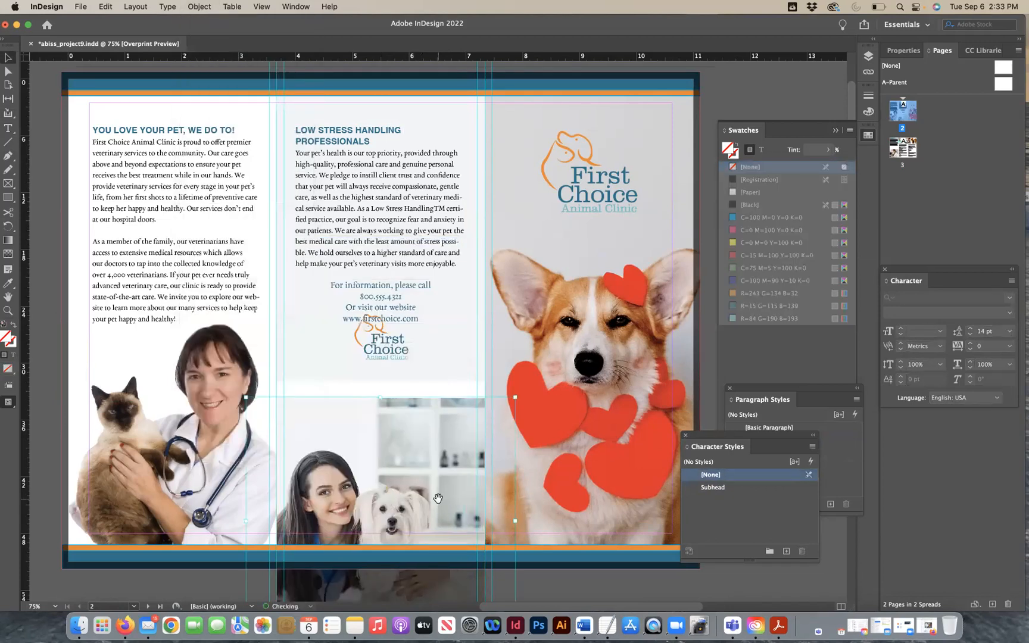
pyautogui.press('Up')
pyautogui.press('Up')
pyautogui.press('Up')
pyautogui.press('Up')
pyautogui.press('Up')
pyautogui.press('Up')
pyautogui.press('Up')
pyautogui.press('Up')
pyautogui.press('Up')
pyautogui.press('Up')
pyautogui.press('Up')
pyautogui.press('Up')
pyautogui.press('Up')
pyautogui.press('Up')
pyautogui.press('Up')
pyautogui.press('Up')
pyautogui.press('Up')
pyautogui.press('Up')
pyautogui.press('Up')
pyautogui.press('Up')
pyautogui.press('Up')
pyautogui.press('Up')
pyautogui.press('Up')
pyautogui.press('Up')
pyautogui.press('Up')
pyautogui.press('Up')
pyautogui.press('Up')
pyautogui.press('Up')
pyautogui.press('Up')
pyautogui.press('Up')
pyautogui.press('Up')
pyautogui.press('Up')
pyautogui.press('Up')
pyautogui.press('Up')
pyautogui.press('Up')
pyautogui.press('Up')
pyautogui.press('Up')
pyautogui.press('Up')
pyautogui.press('Up')
pyautogui.press('Up')
pyautogui.press('Up')
pyautogui.press('Up')
pyautogui.press('Up')
pyautogui.press('Up')
pyautogui.press('Up')
pyautogui.press('Up')
pyautogui.press('Up')
pyautogui.press('Up')
pyautogui.press('Up')
pyautogui.press('Up')
pyautogui.press('Up')
pyautogui.press('Up')
pyautogui.press('Up')
# Extend the middle column's background rectangle down to close the white gap above the photo.
pyautogui.click(324, 316)
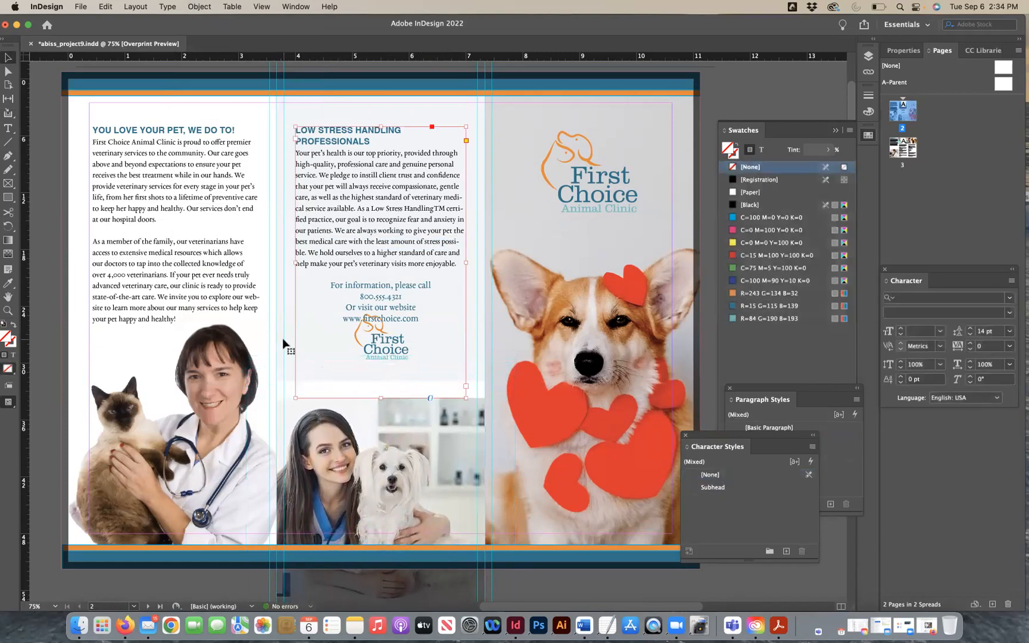
pyautogui.click(480, 368)
pyautogui.click(465, 376)
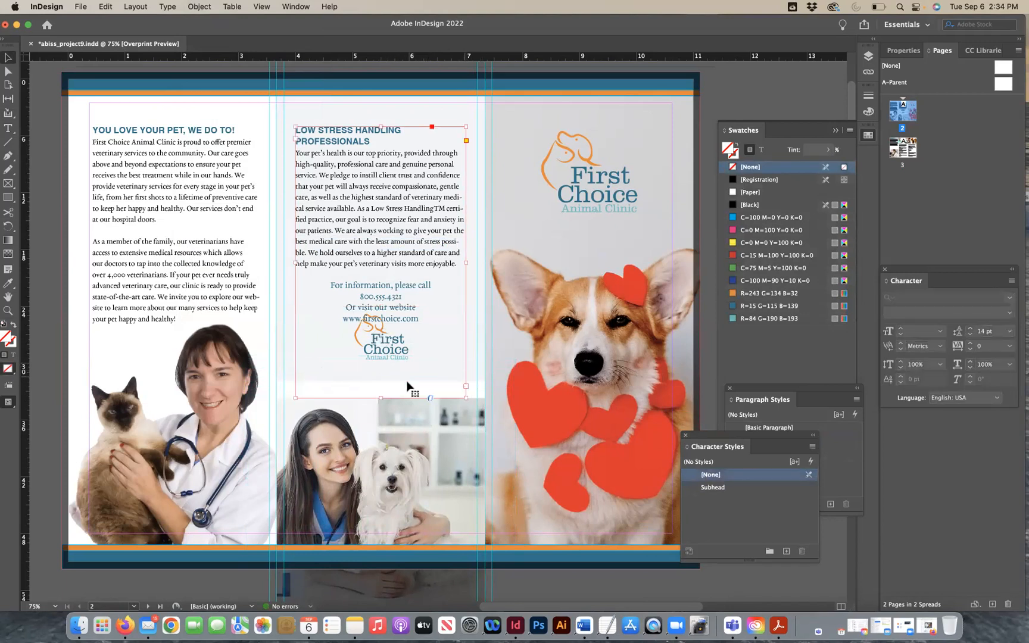
pyautogui.click(482, 362)
pyautogui.click(289, 112)
pyautogui.moveTo(380, 380); pyautogui.dragTo(379, 404)
# Nudge the small logo in the middle column down, clear of the website line.
pyautogui.click(387, 349)
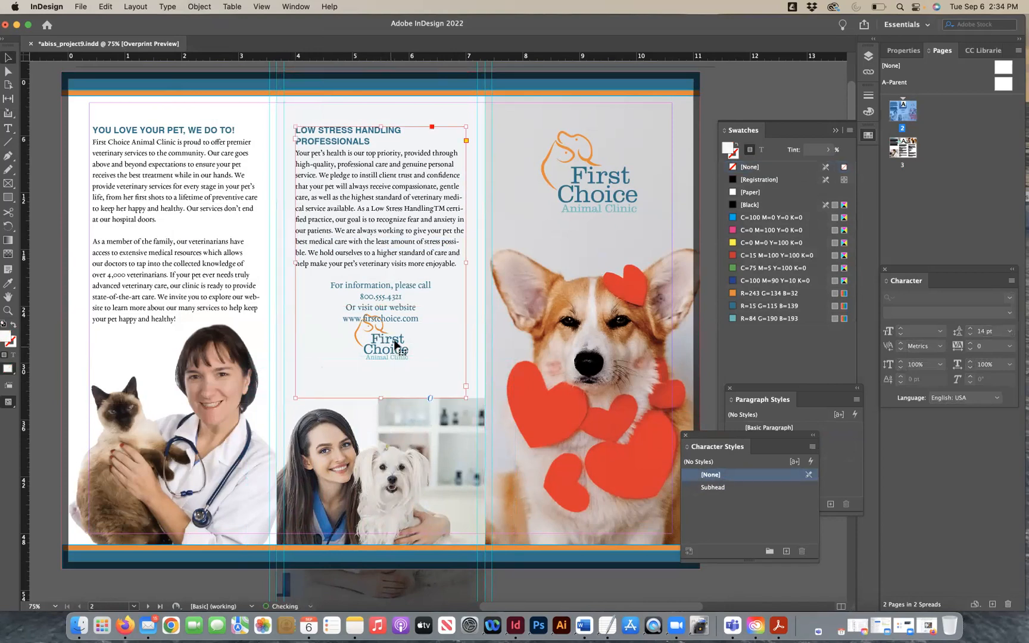
pyautogui.click(284, 345)
pyautogui.press('Down')
pyautogui.press('Down')
pyautogui.press('Down')
pyautogui.press('Down')
pyautogui.press('Down')
pyautogui.press('Down')
pyautogui.press('Down')
pyautogui.press('Down')
pyautogui.press('Down')
pyautogui.press('Down')
pyautogui.press('Down')
pyautogui.press('Down')
pyautogui.press('Down')
pyautogui.press('Down')
pyautogui.press('Down')
pyautogui.press('Down')
pyautogui.press('Down')
pyautogui.press('Down')
pyautogui.press('Down')
pyautogui.press('Down')
pyautogui.press('Down')
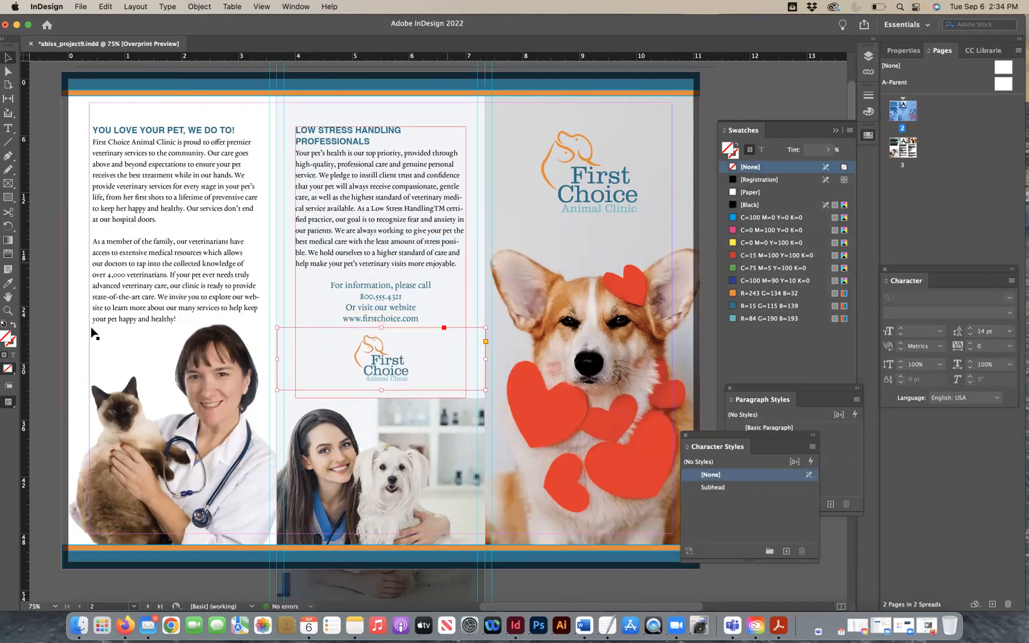
# Insert forced line breaks before "website" and "help keep your pet" in the first column's last paragraph.
pyautogui.click(70, 351)
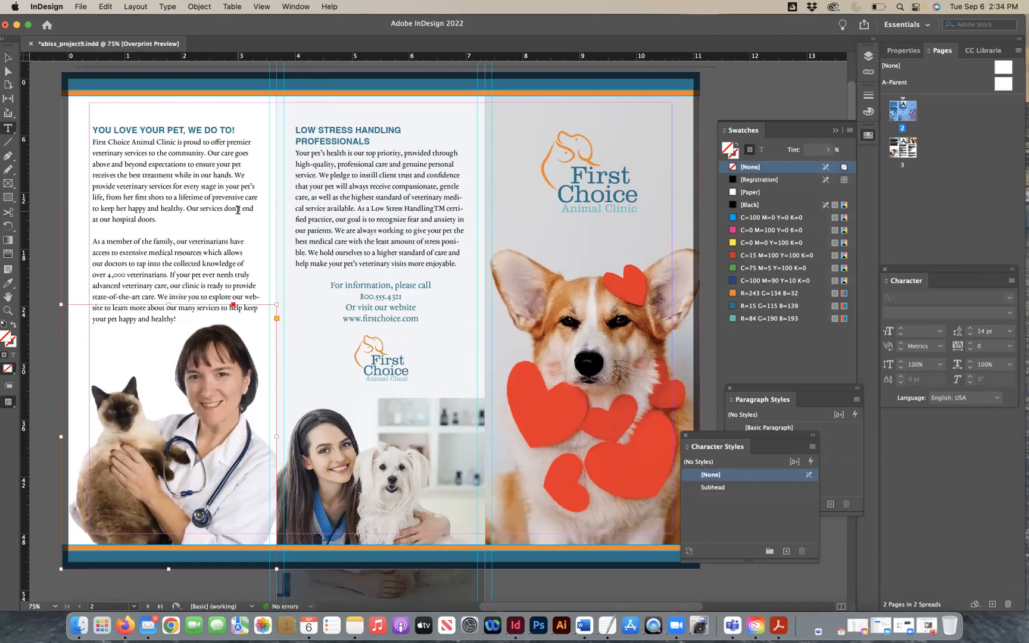
pyautogui.click(246, 296)
pyautogui.hotkey('shift', 'Return')
pyautogui.click(241, 309)
pyautogui.hotkey('shift', 'Return')
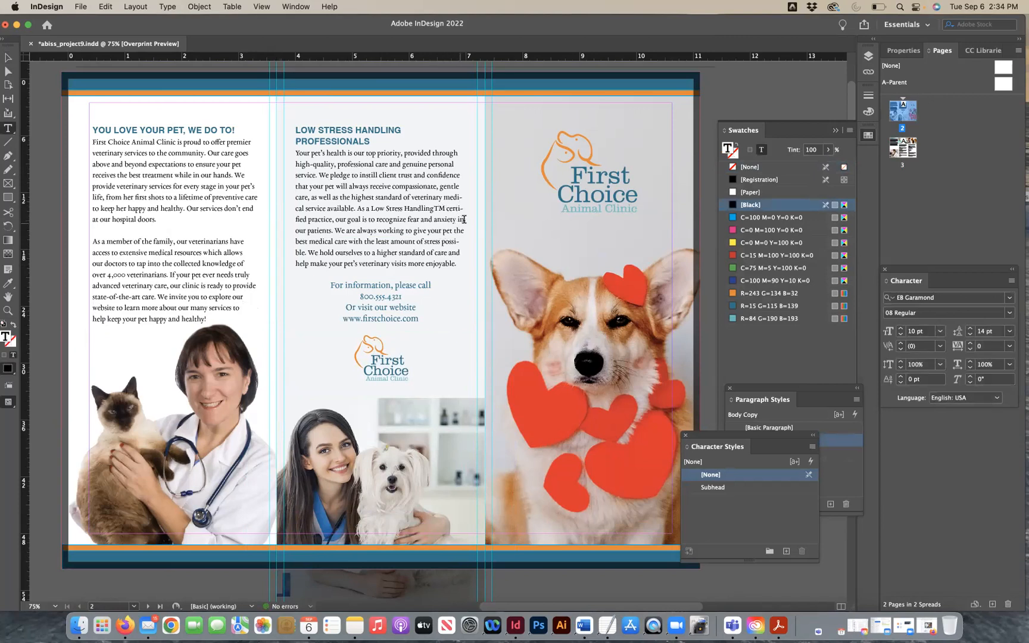
# Try a forced line break before "medical service available" in the middle-column body text and remove it.
pyautogui.hotkey('shift', 'Return')
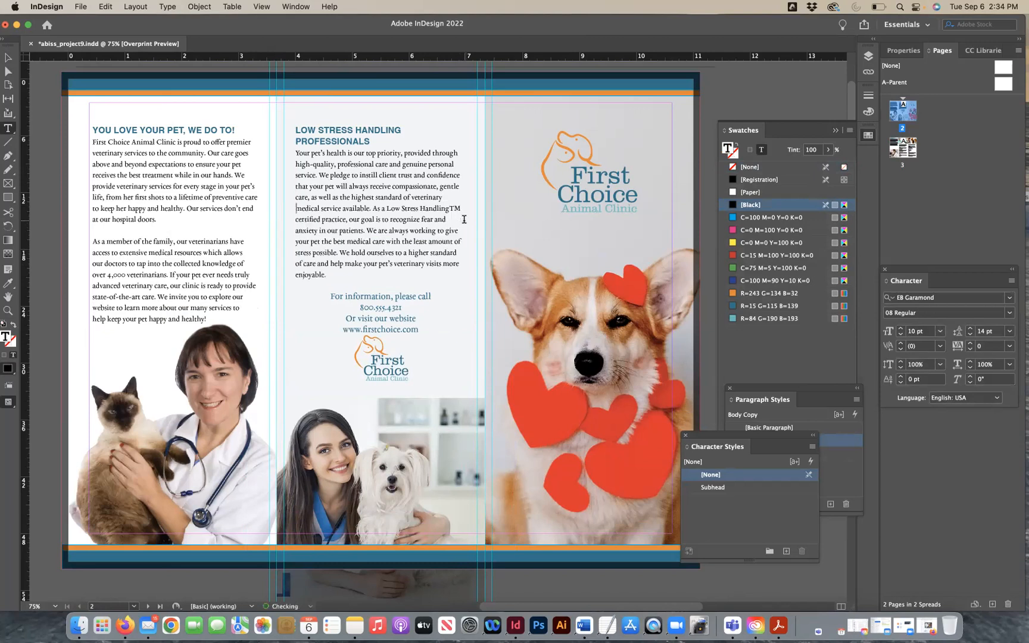
pyautogui.press('BackSpace')
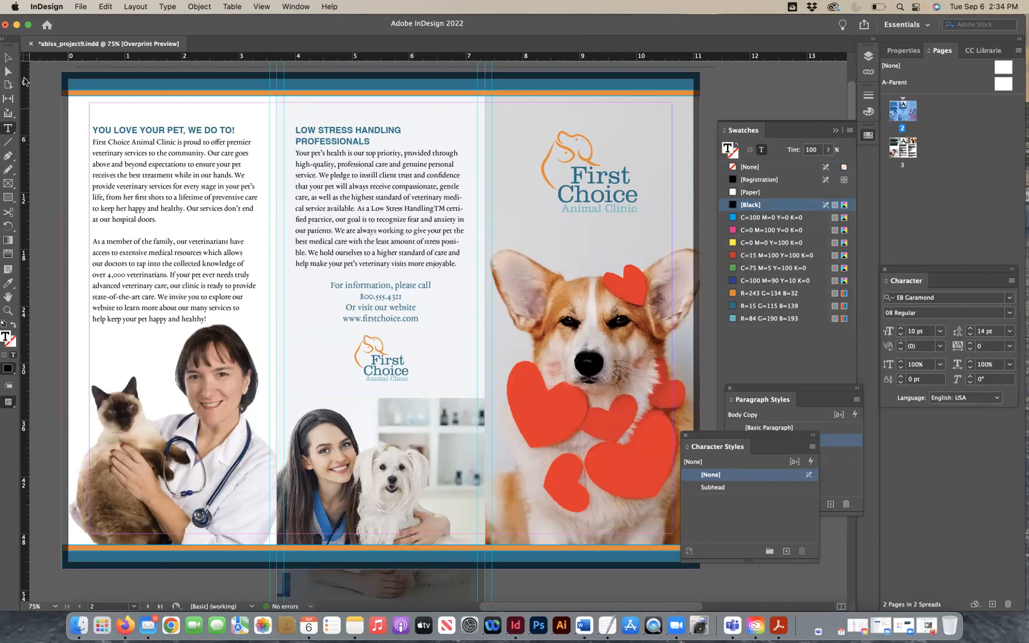
pyautogui.click(7, 58)
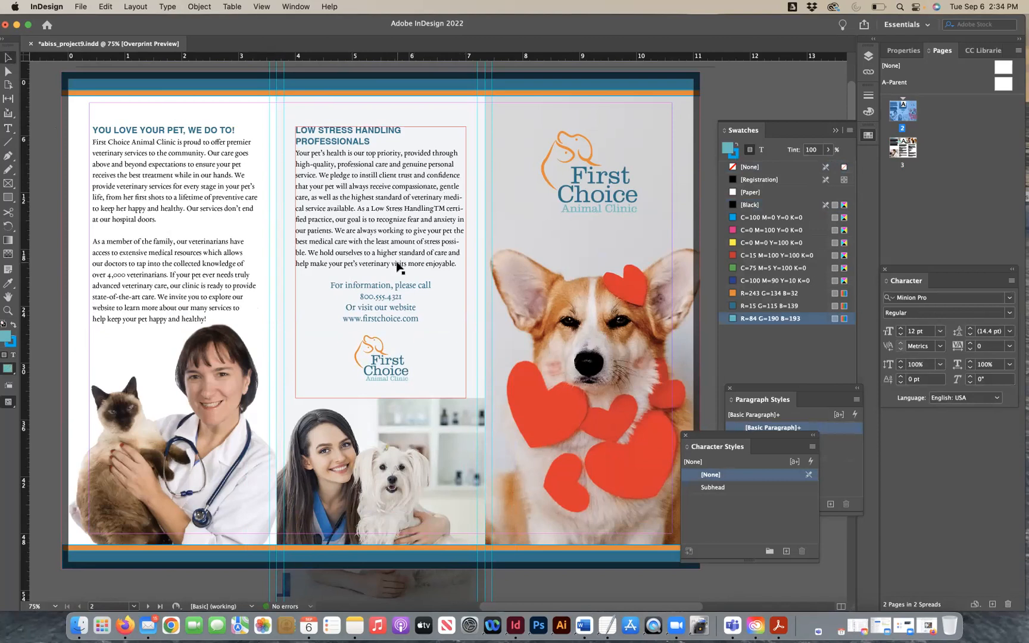
# Lower the top edge of the "The Big Picture" text frame on page 3, away from the top margin.
pyautogui.scroll(-3, 397, 266)
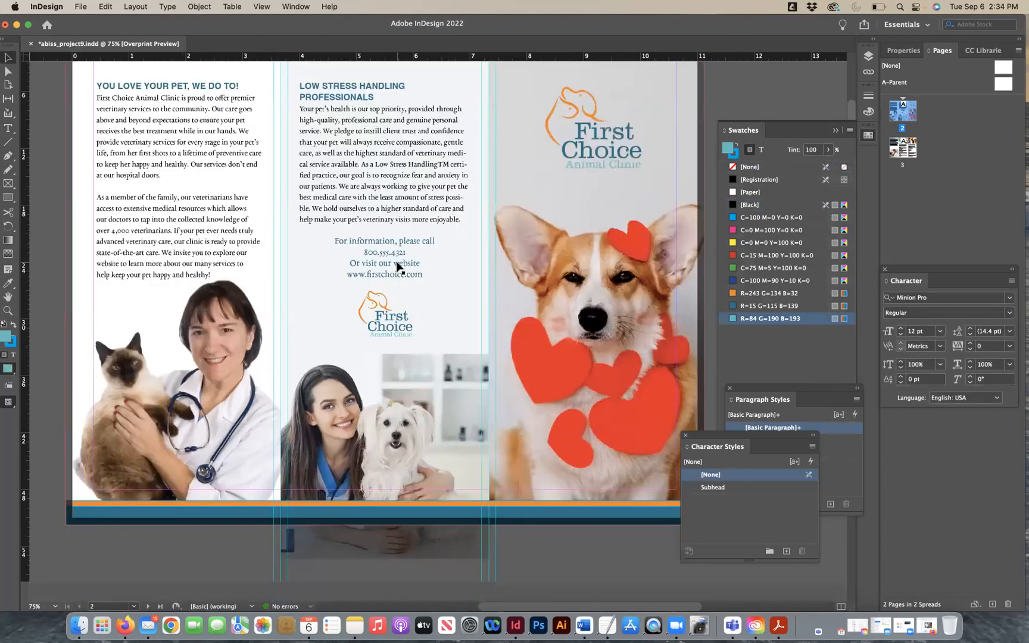
pyautogui.scroll(-15, 397, 267)
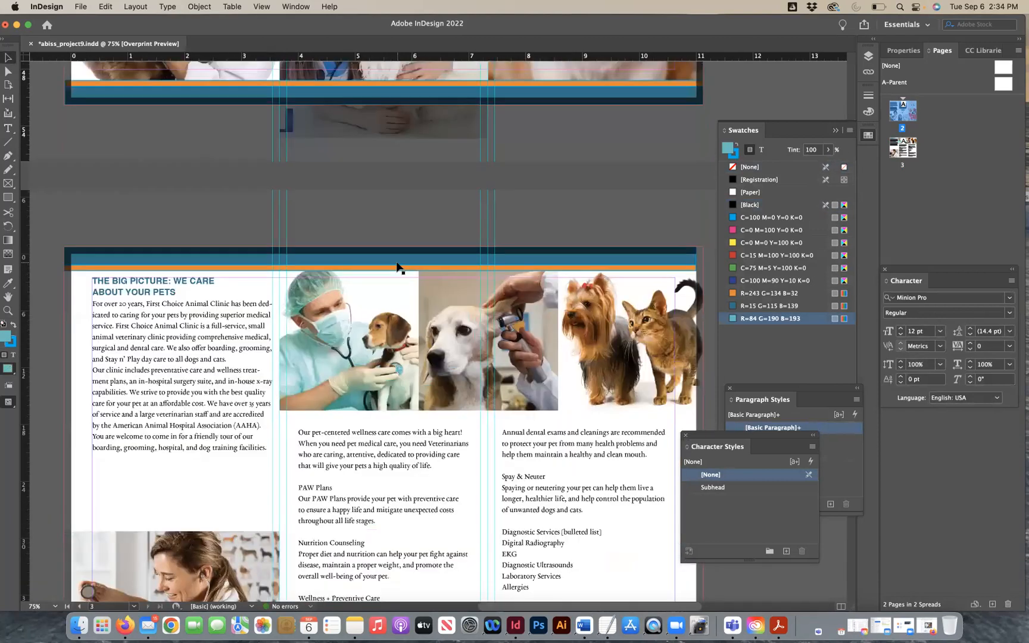
pyautogui.scroll(-5, 397, 266)
pyautogui.scroll(-1, 191, 234)
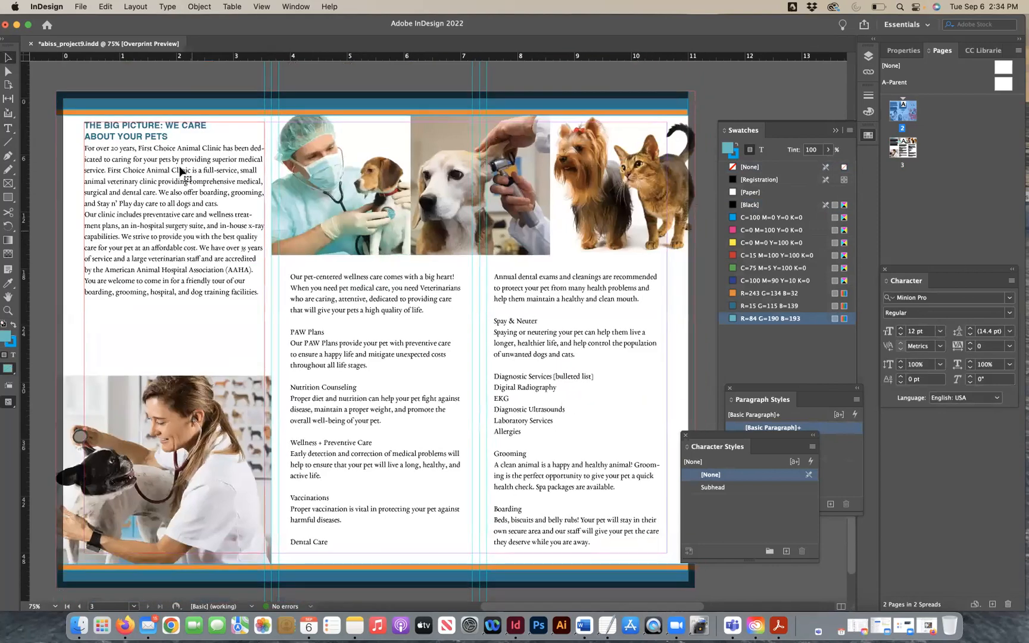
pyautogui.click(181, 168)
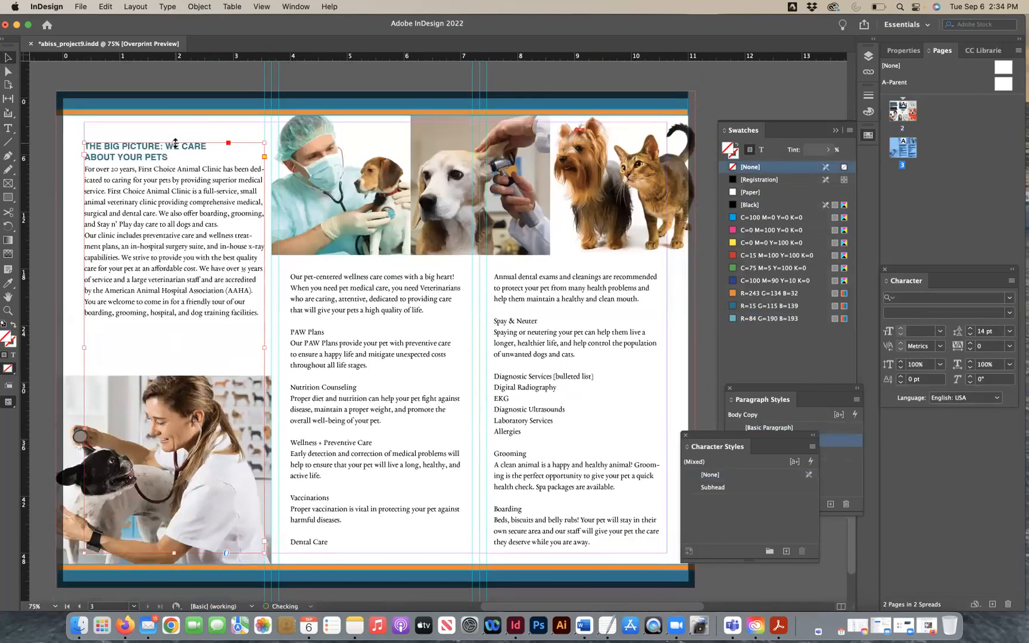
# Return to page 2 and show the Properties panel with the first-column text frame selected.
pyautogui.scroll(7, 175, 143)
pyautogui.scroll(12, 175, 143)
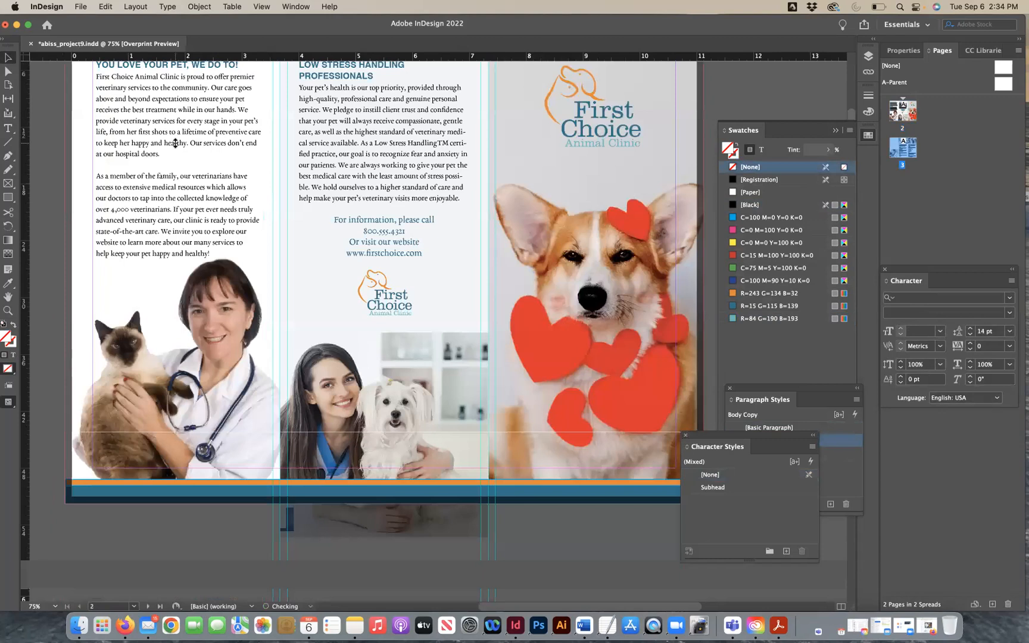
pyautogui.scroll(4, 175, 143)
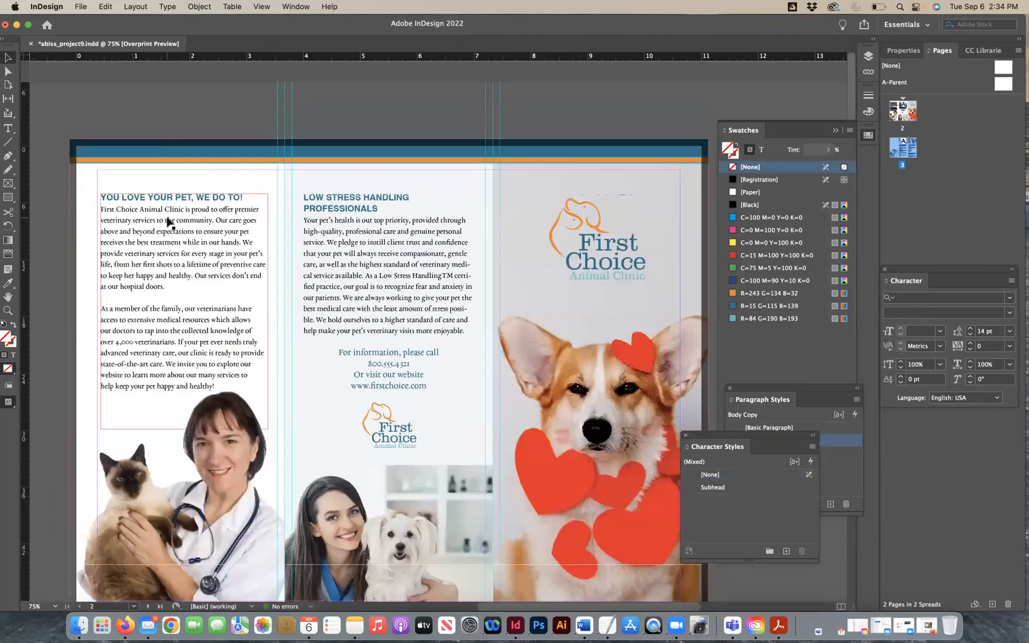
pyautogui.scroll(-4, 169, 223)
pyautogui.scroll(-4, 169, 222)
pyautogui.scroll(2, 169, 223)
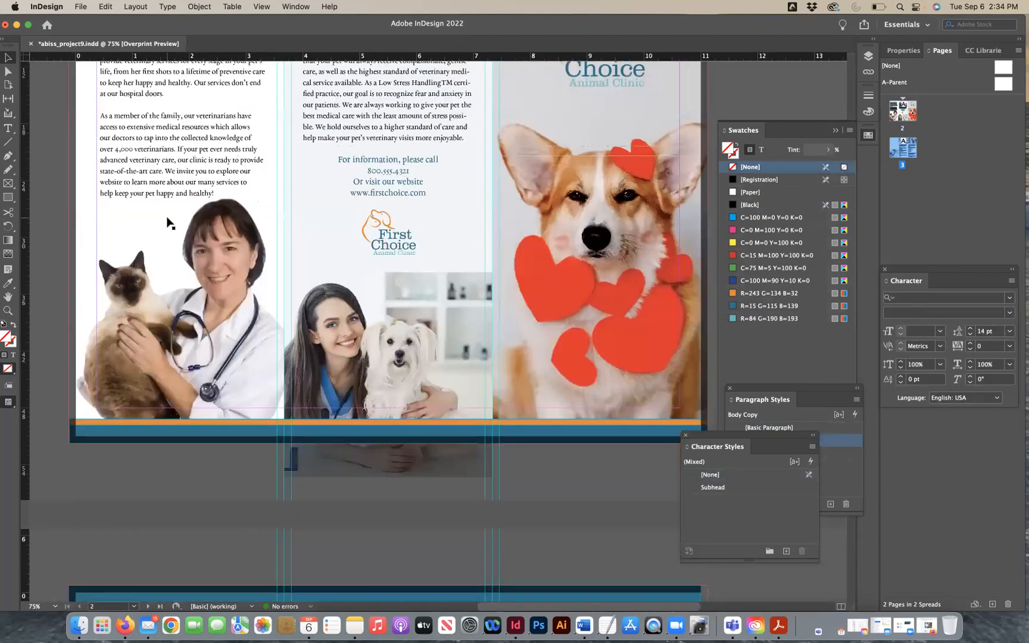
pyautogui.scroll(4, 169, 223)
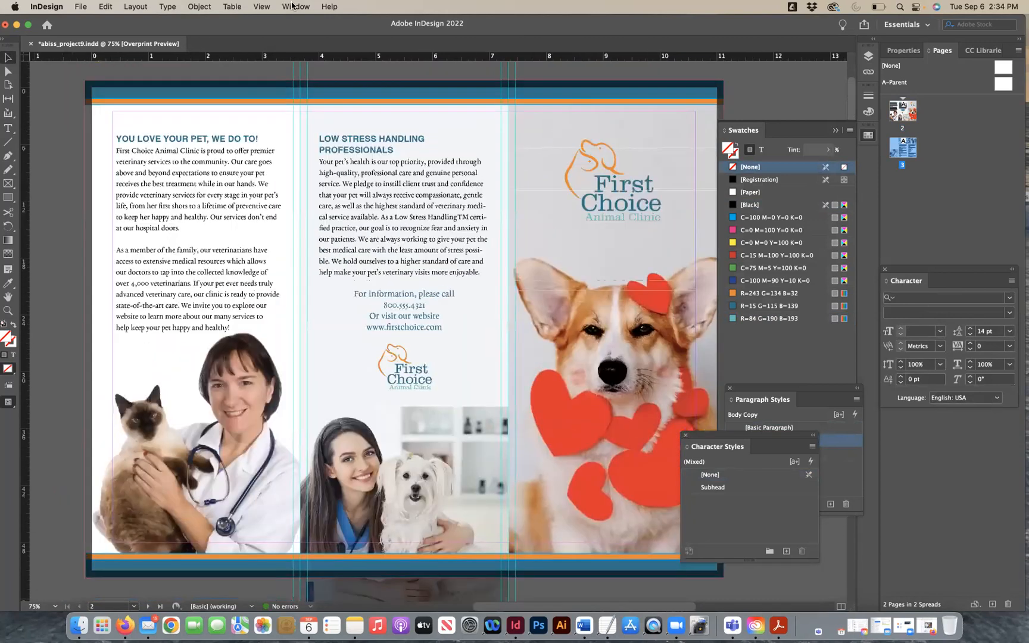
pyautogui.click(295, 6)
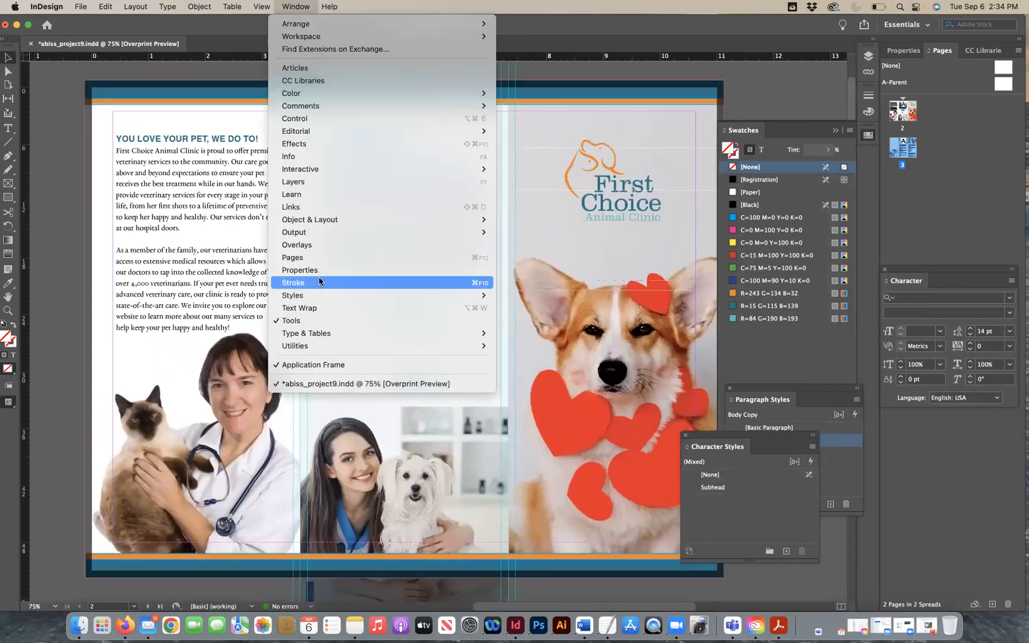
pyautogui.click(318, 260)
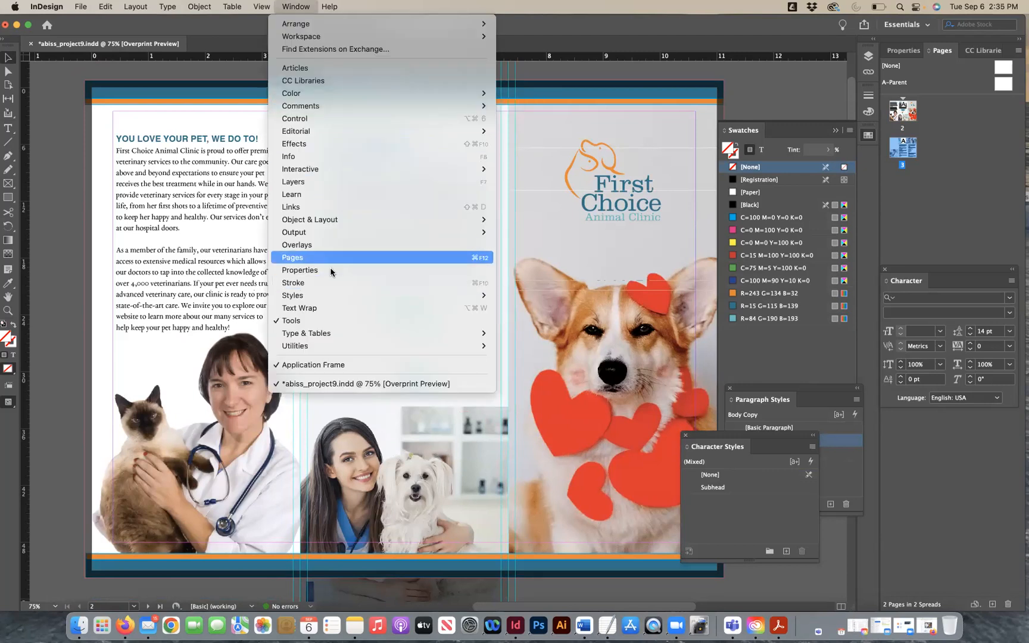
pyautogui.click(330, 260)
pyautogui.click(213, 174)
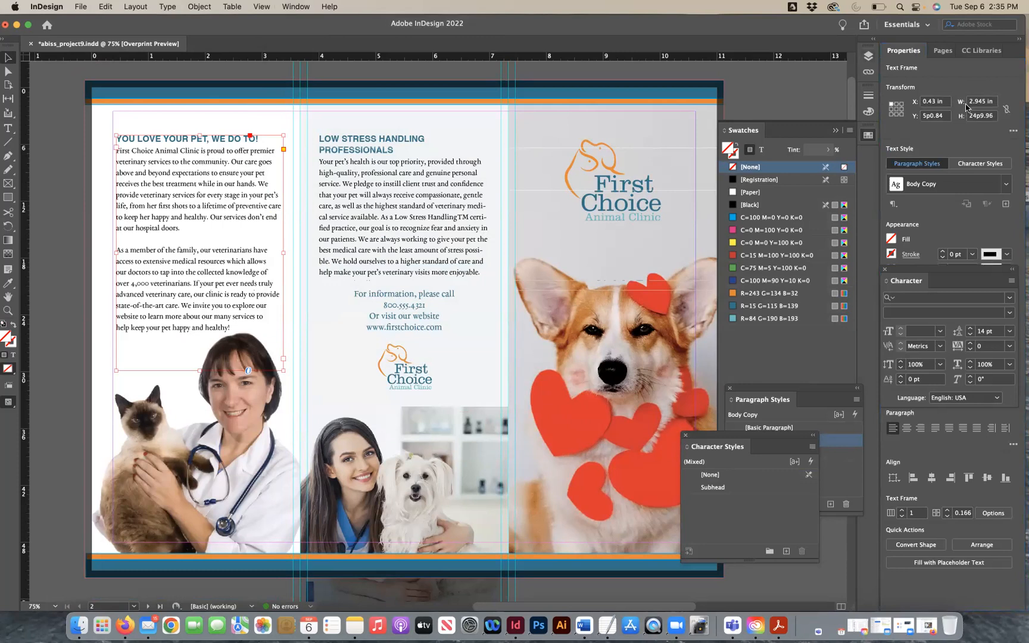
# Set the Y position of the "The Big Picture" text frame on page 3 to 5p0.84, matching page 2's first-column frame.
pyautogui.click(940, 101)
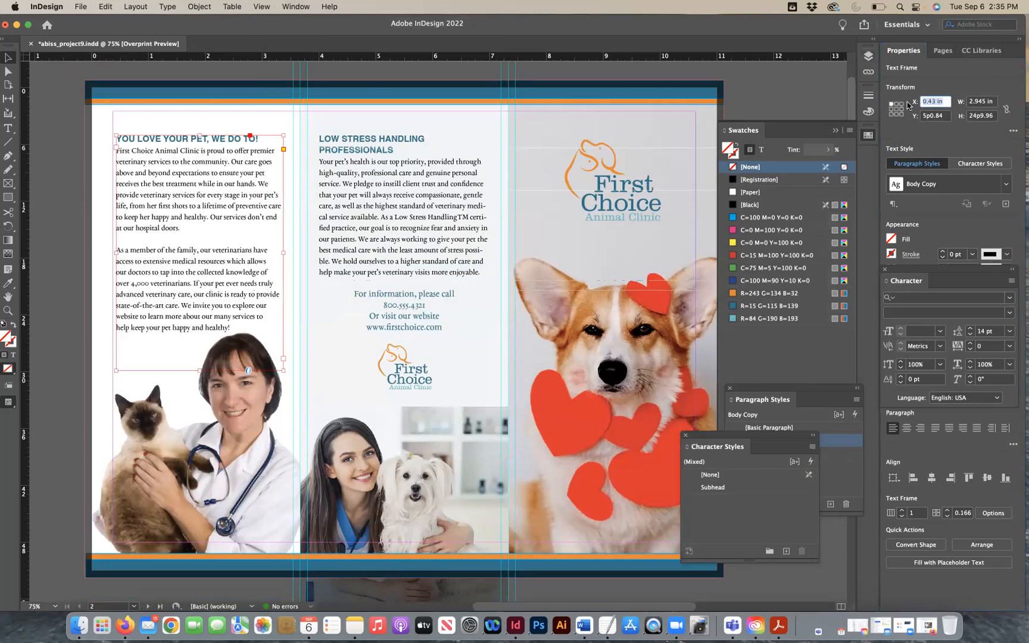
pyautogui.click(945, 115)
pyautogui.click(940, 101)
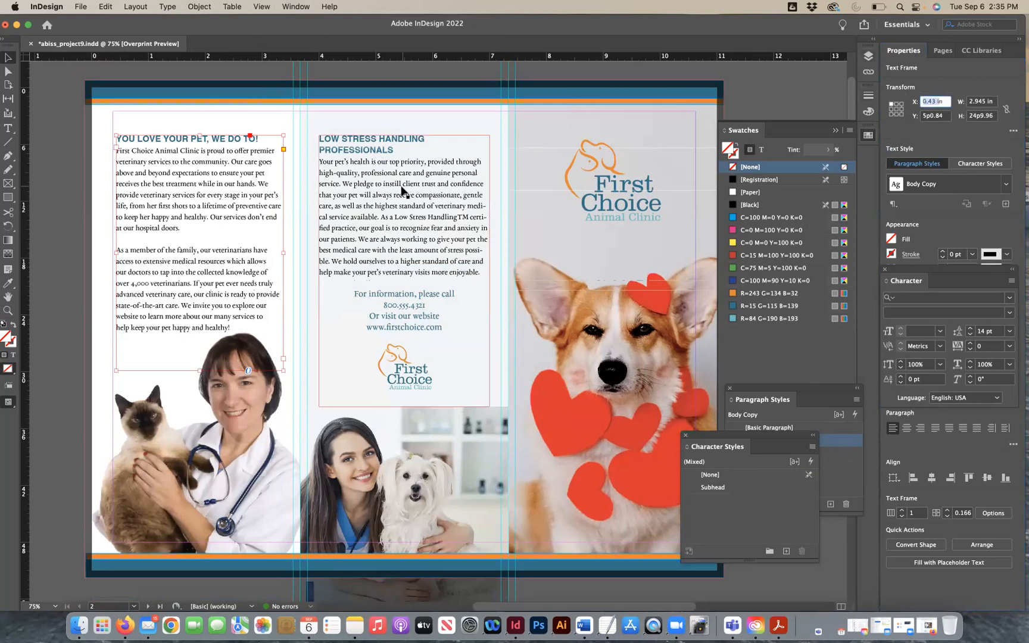
pyautogui.click(244, 196)
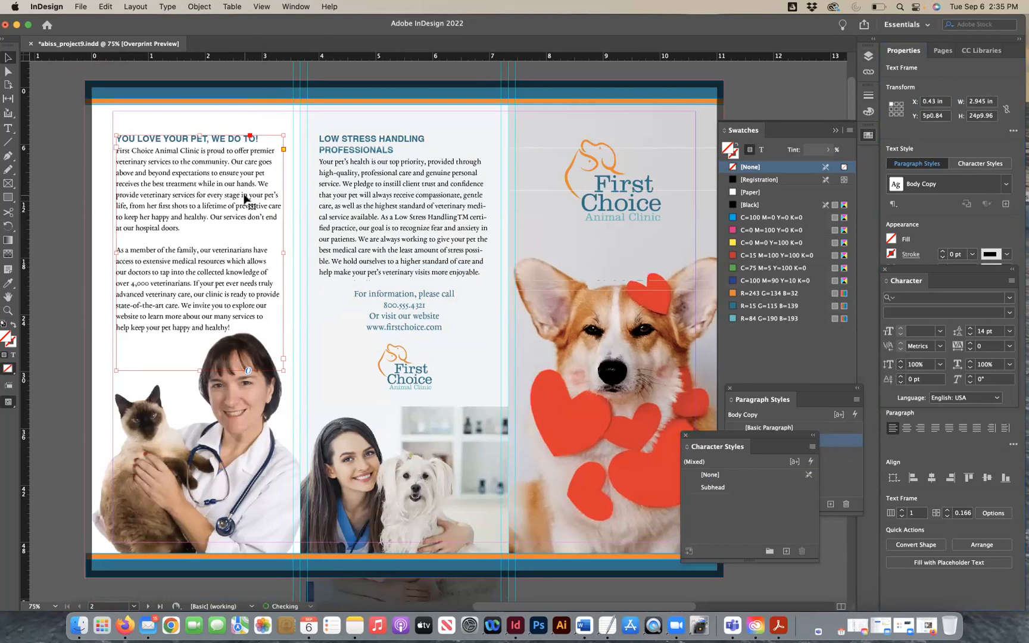
pyautogui.moveTo(894, 115); pyautogui.dragTo(889, 114)
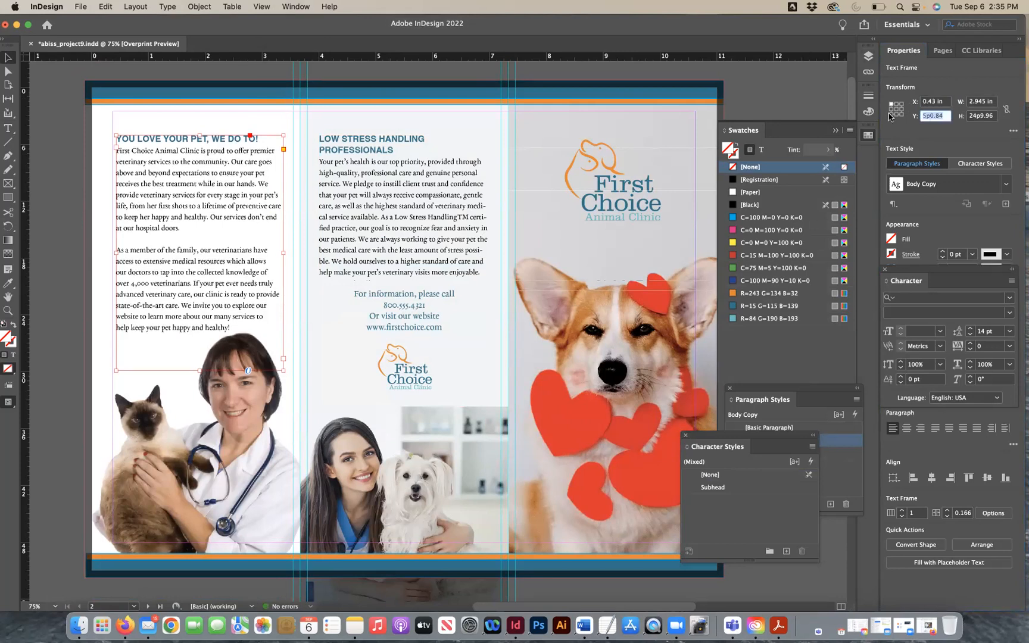
pyautogui.scroll(-10, 584, 292)
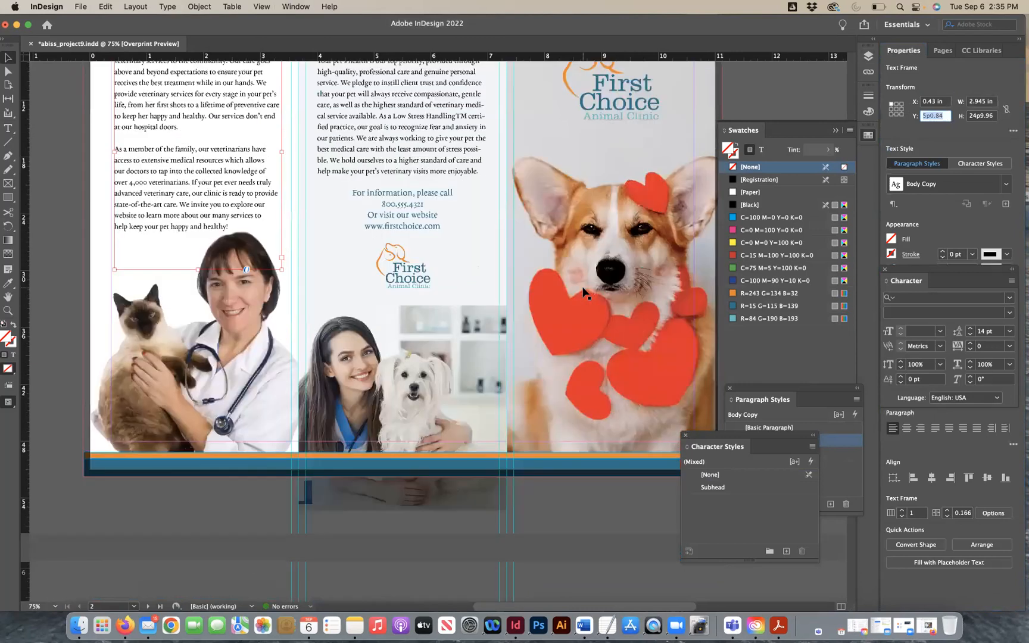
pyautogui.scroll(-7, 559, 286)
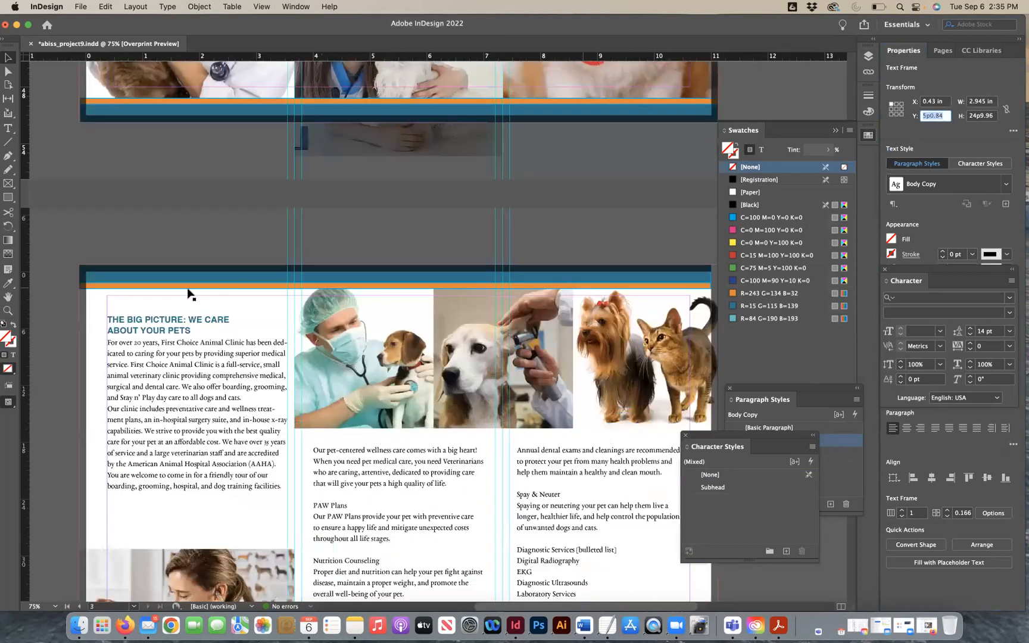
pyautogui.scroll(-6, 189, 293)
pyautogui.scroll(-3, 232, 208)
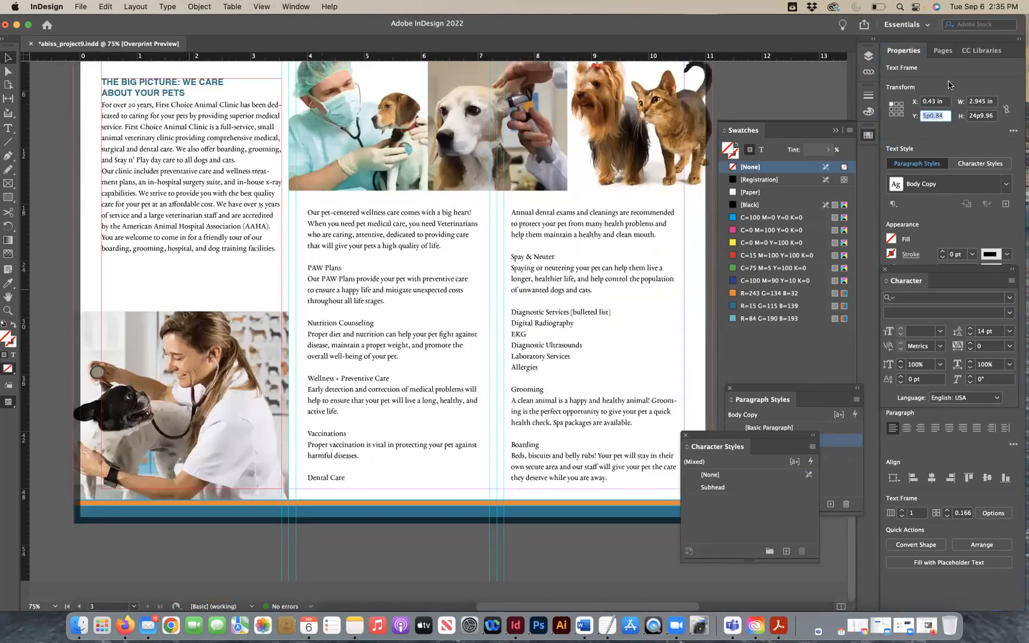
pyautogui.moveTo(942, 116); pyautogui.dragTo(888, 111)
pyautogui.press('Return')
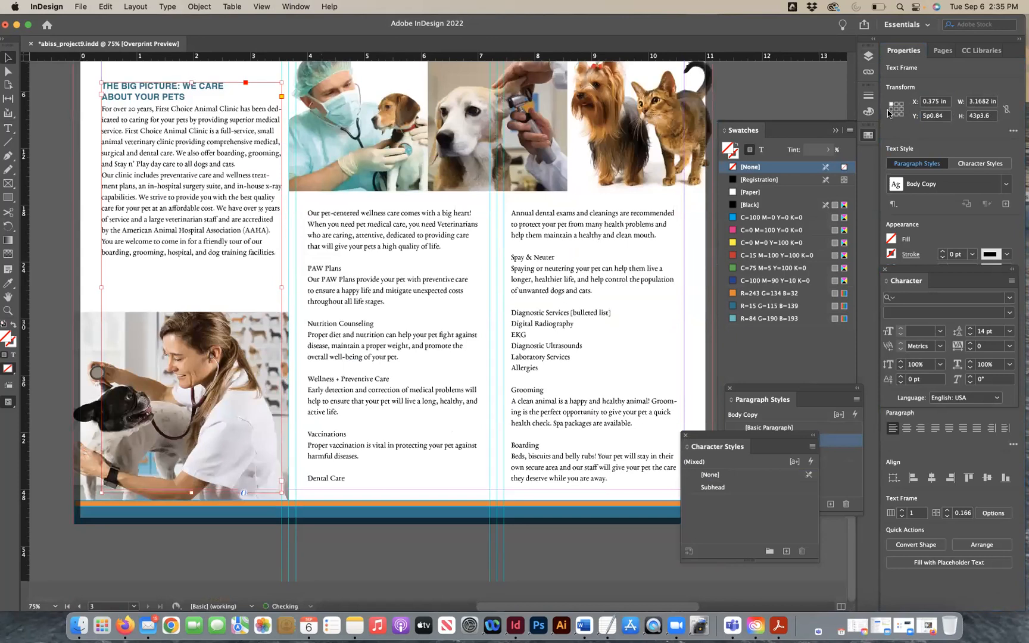
# Set the width of the "The Big Picture" text frame to 2.945 in, matching page 2's first-column frame, and deselect it.
pyautogui.scroll(3, 448, 207)
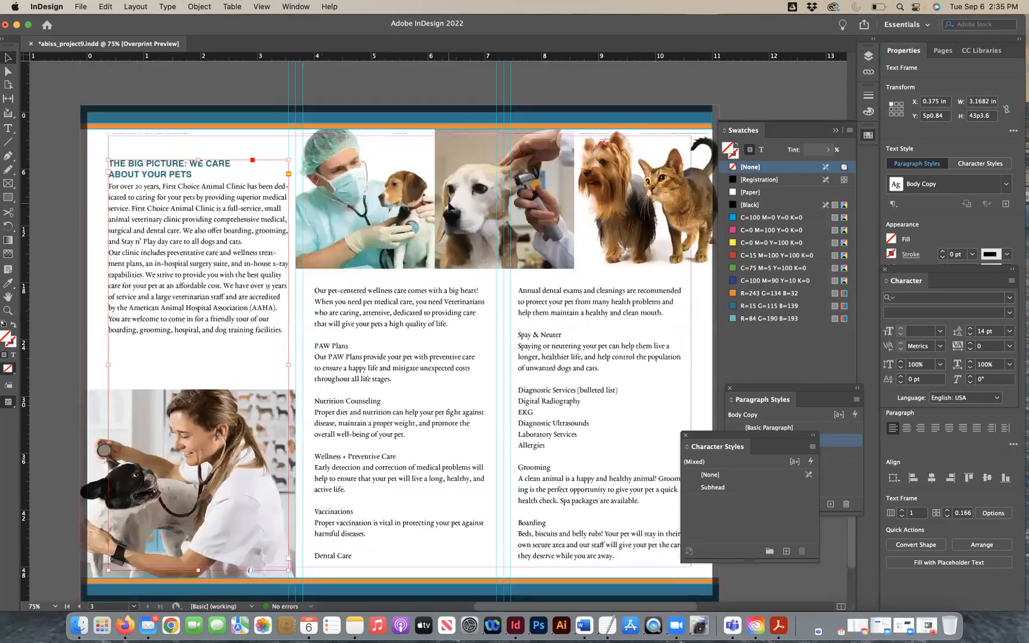
pyautogui.scroll(15, 449, 204)
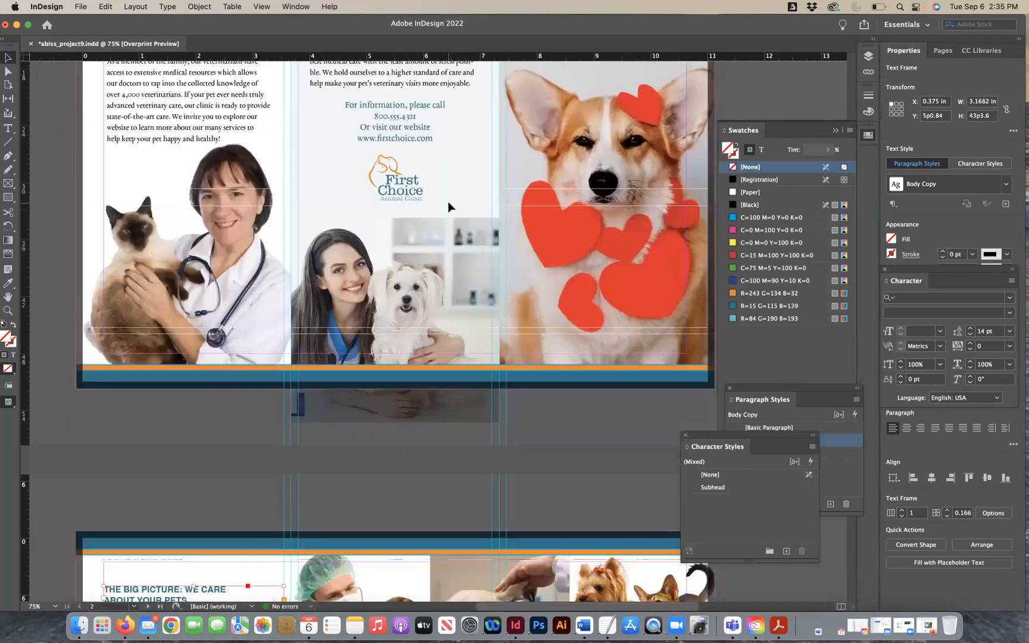
pyautogui.scroll(9, 321, 165)
pyautogui.click(217, 223)
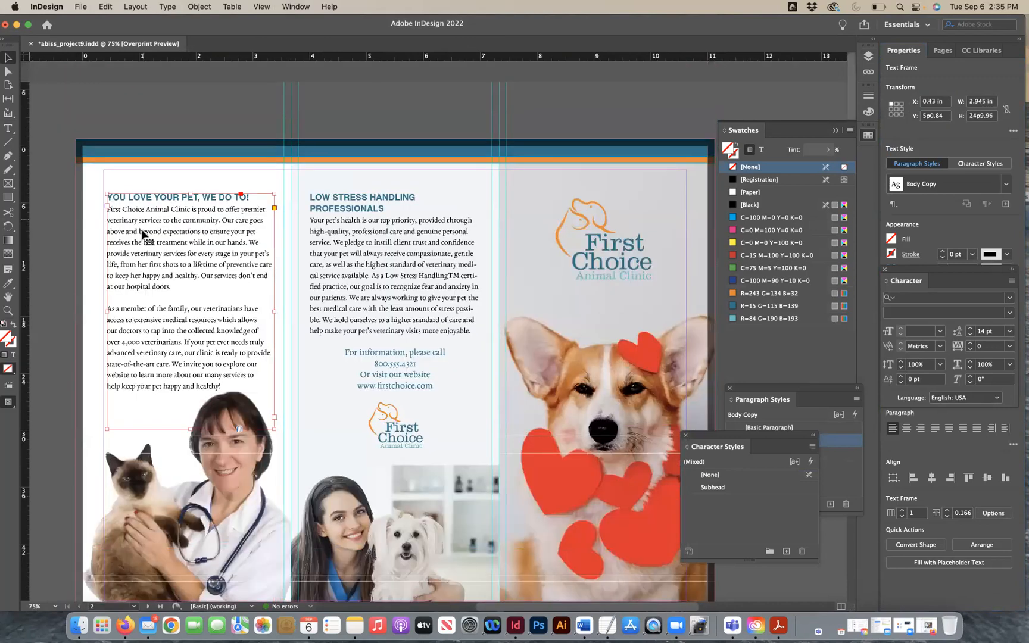
pyautogui.click(989, 101)
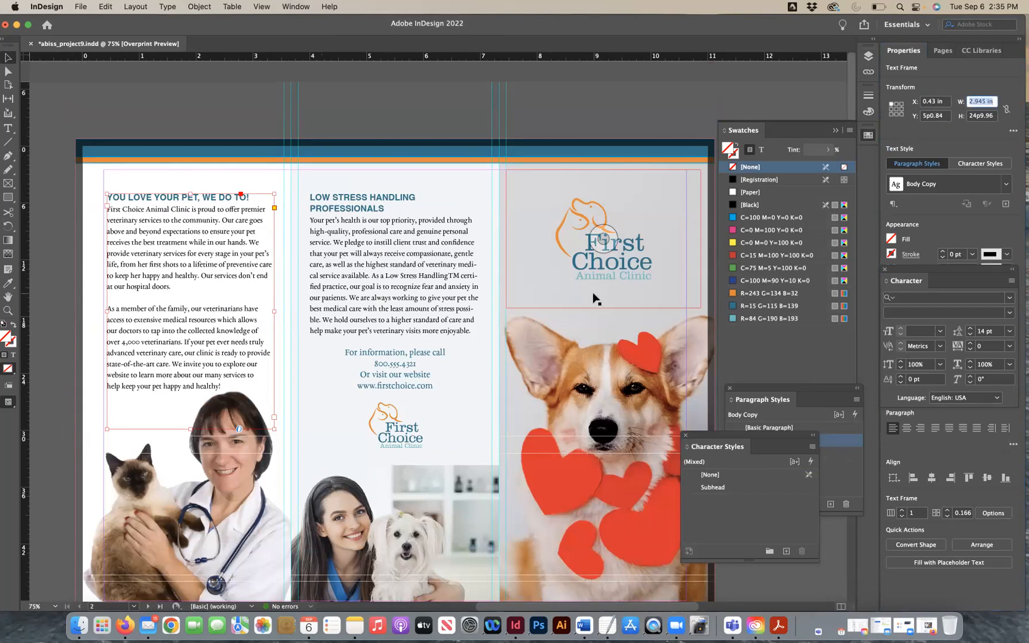
pyautogui.scroll(-4, 595, 299)
pyautogui.scroll(-8, 593, 298)
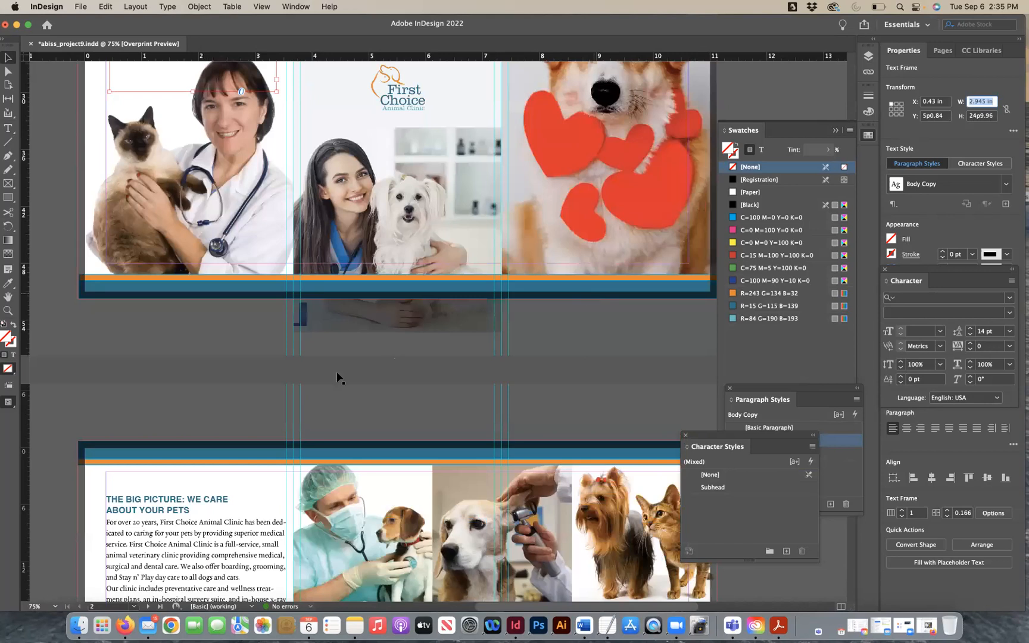
pyautogui.scroll(-15, 322, 387)
pyautogui.click(241, 244)
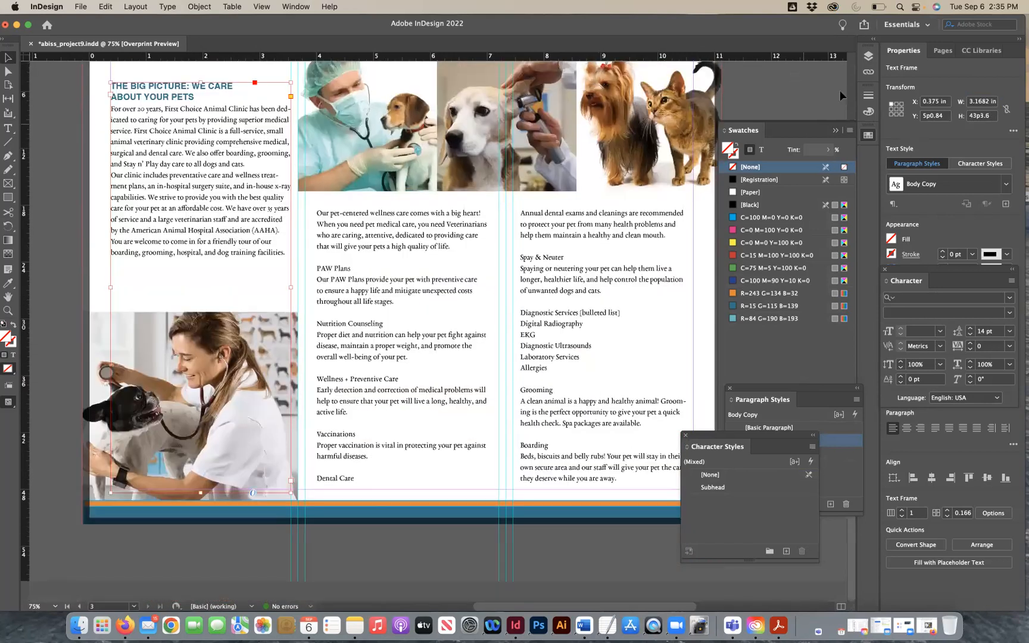
pyautogui.tripleClick(978, 102)
pyautogui.write('2.945')
pyautogui.press('Return')
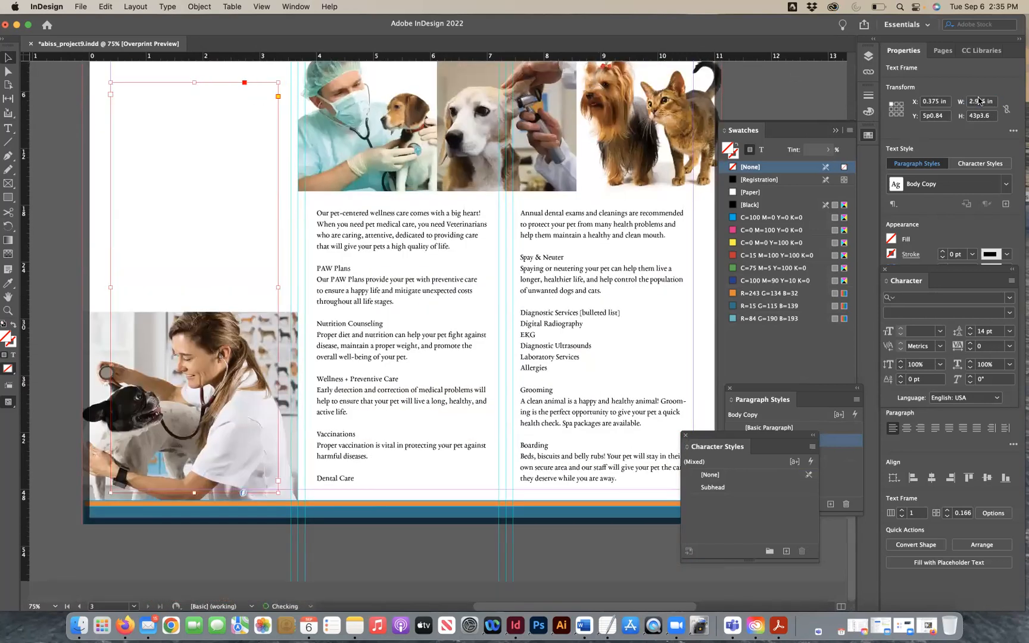
pyautogui.scroll(3, 91, 223)
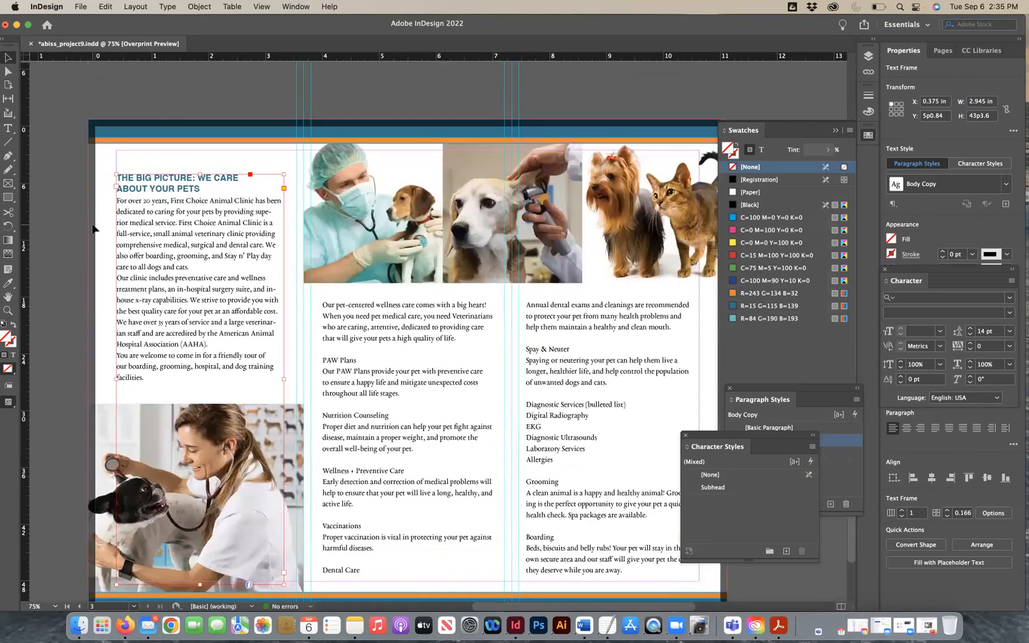
pyautogui.click(55, 253)
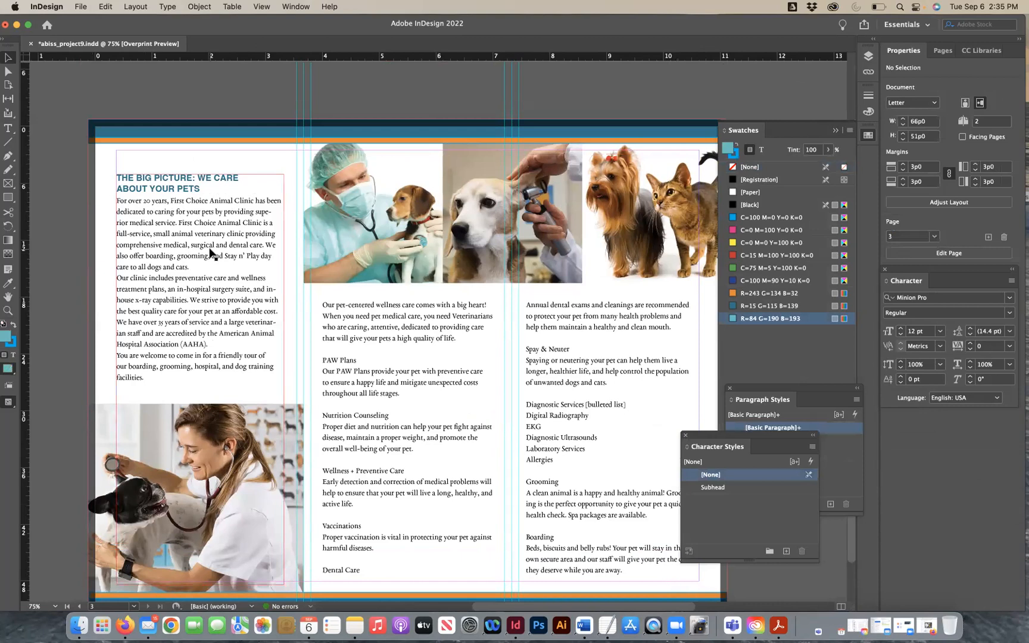
# Insert a forced line break before "been dedicated" in the first paragraph under "The Big Picture".
pyautogui.click(8, 128)
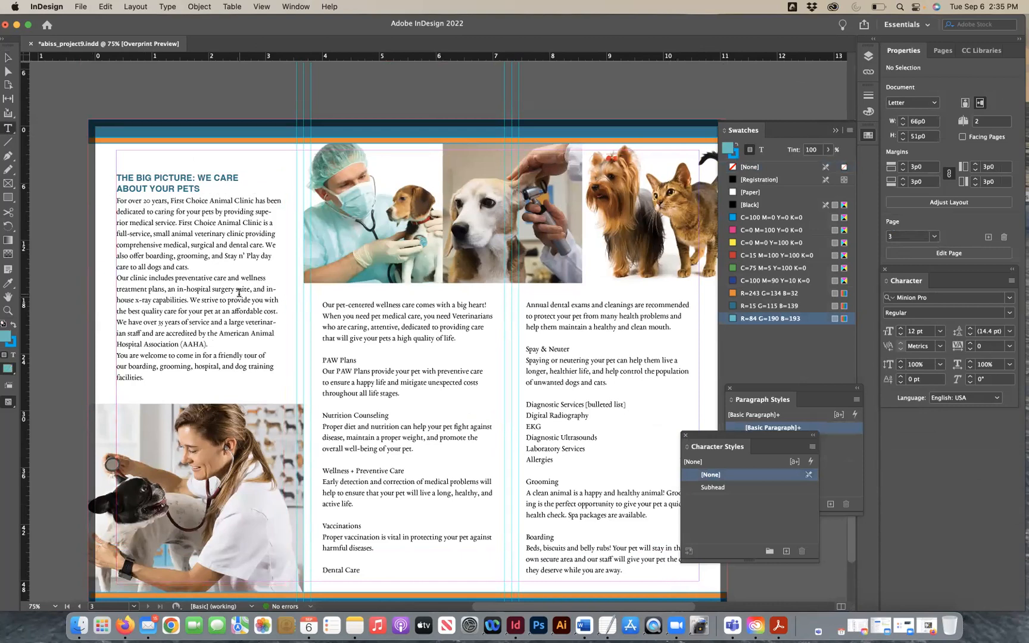
pyautogui.click(267, 200)
pyautogui.click(267, 200)
pyautogui.hotkey('shift', 'Return')
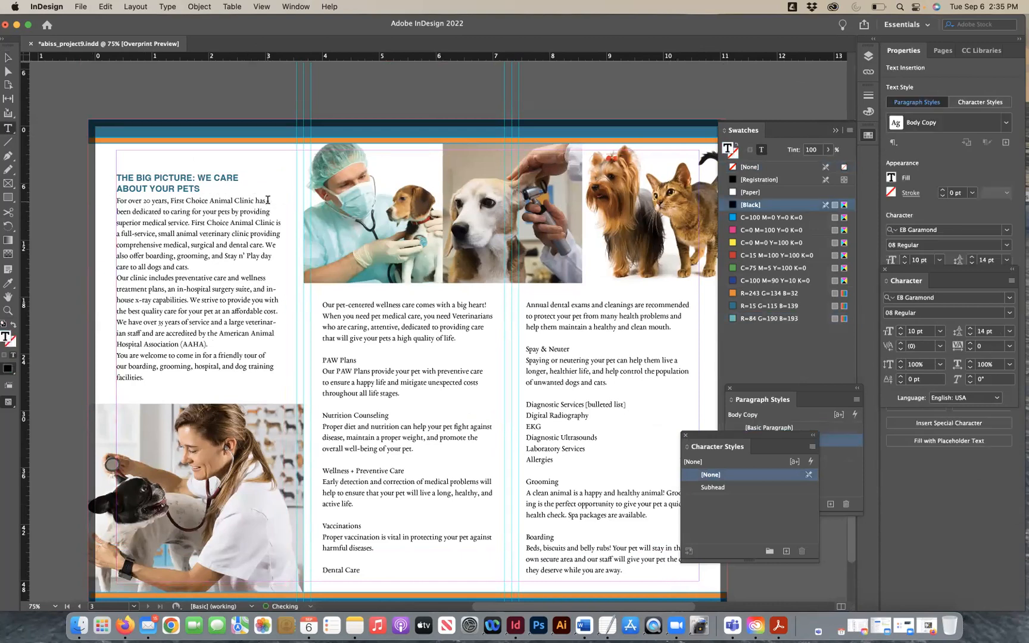
# Add a blank line after "care to all dogs and cats." and another after "Hospital Association (AAHA)." in the first column.
pyautogui.click(212, 262)
pyautogui.press('Return')
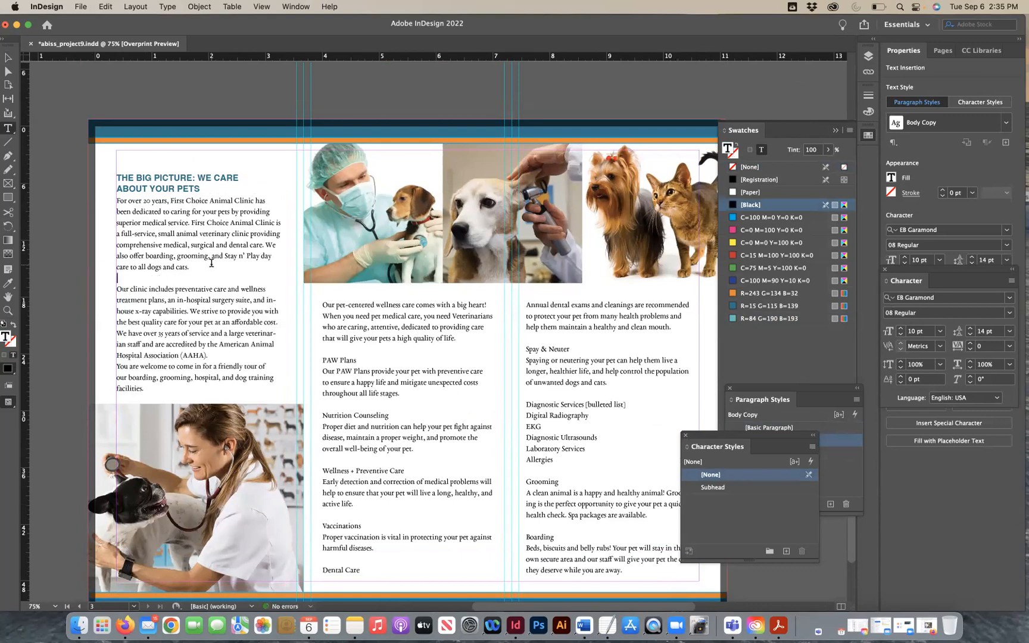
pyautogui.moveTo(146, 388); pyautogui.dragTo(109, 390)
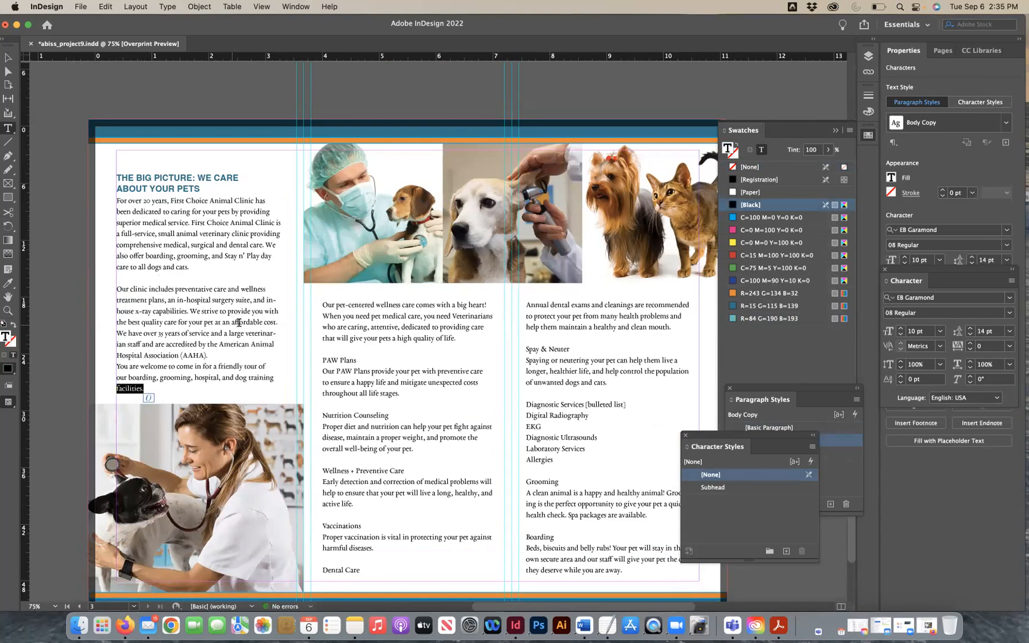
pyautogui.click(219, 354)
pyautogui.press('Return')
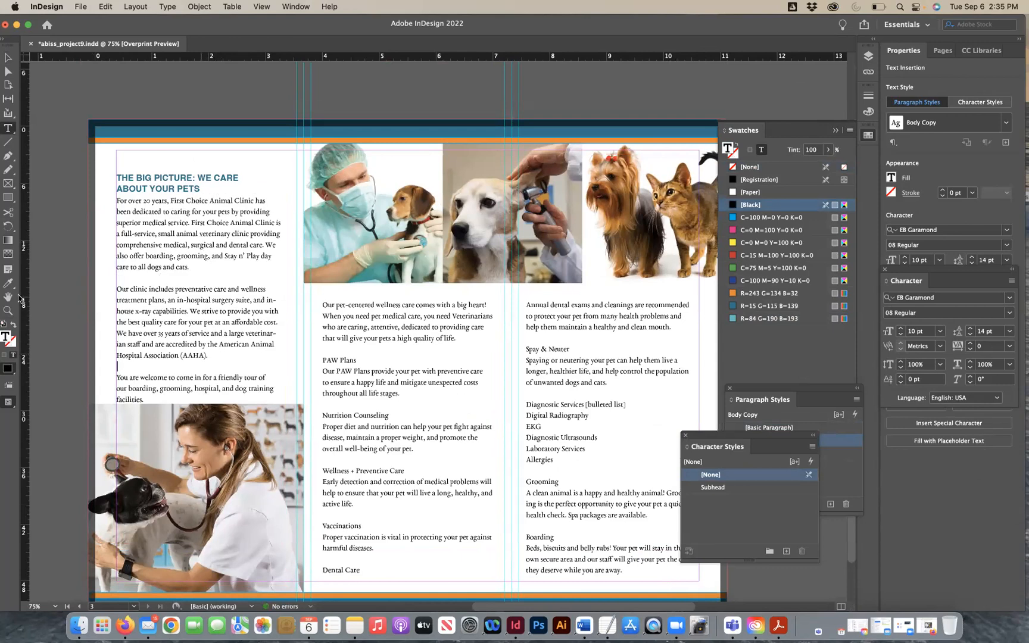
# Lower the top edge of the page 3 veterinarian-and-dog photo frame to 30p6 and refit the image to fill it.
pyautogui.click(8, 57)
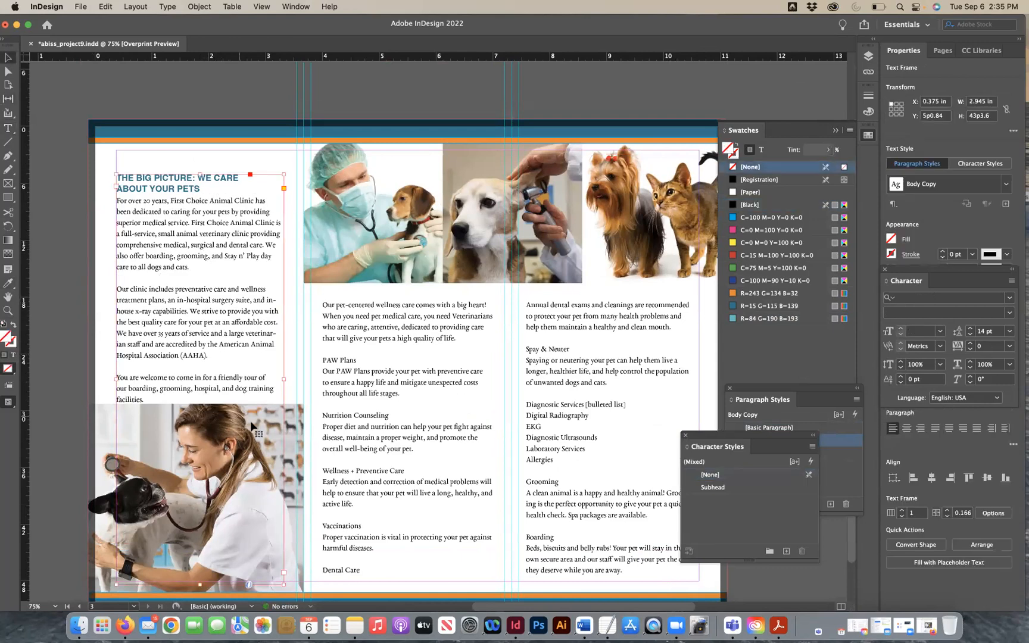
pyautogui.click(271, 453)
pyautogui.moveTo(195, 406); pyautogui.dragTo(196, 415)
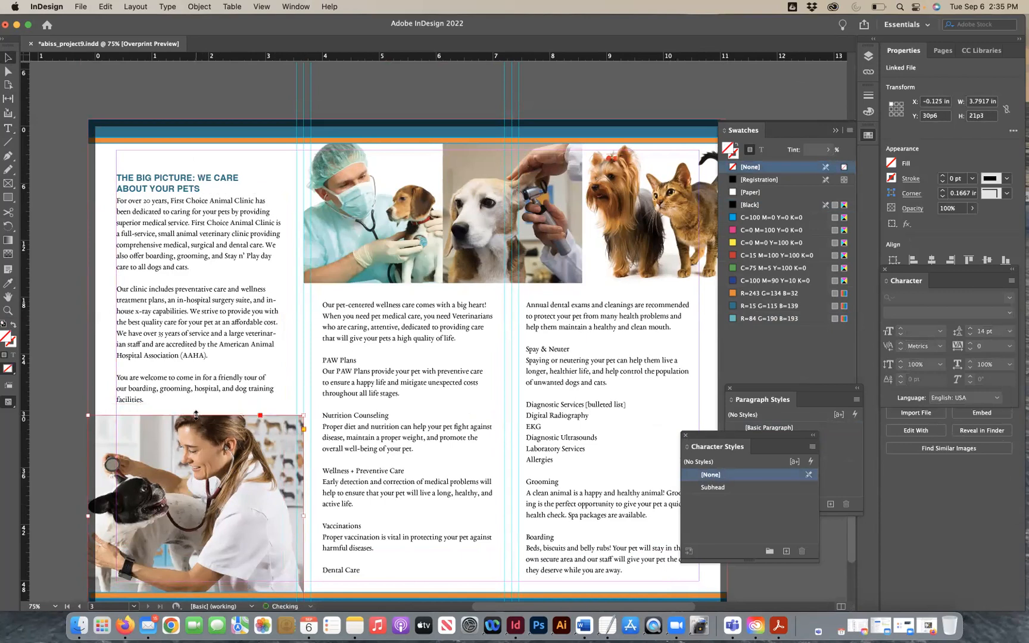
pyautogui.click(196, 7)
pyautogui.moveTo(268, 245)
pyautogui.click(348, 245)
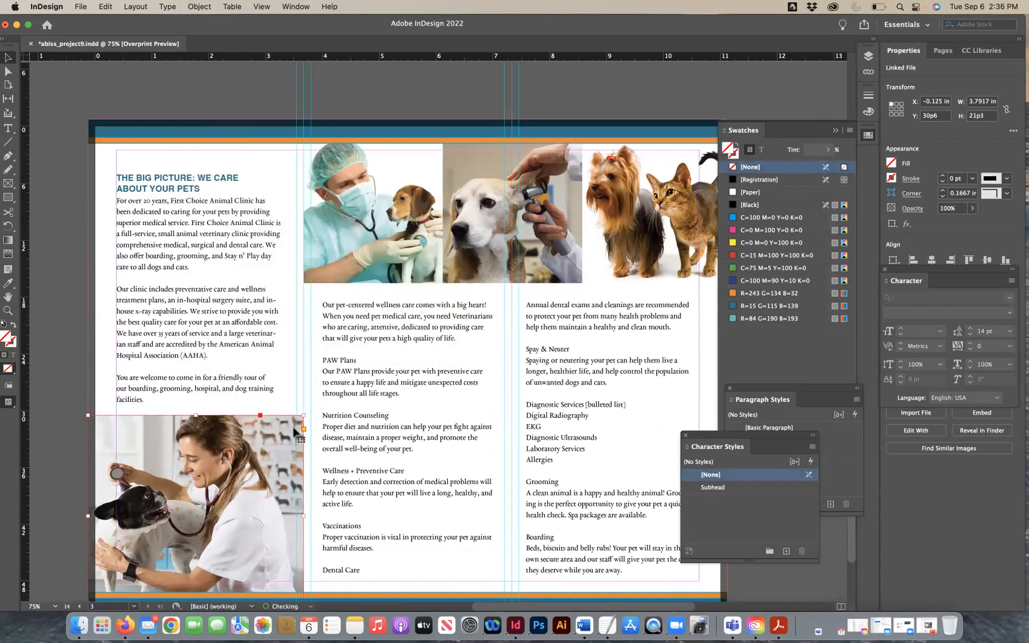
pyautogui.click(69, 330)
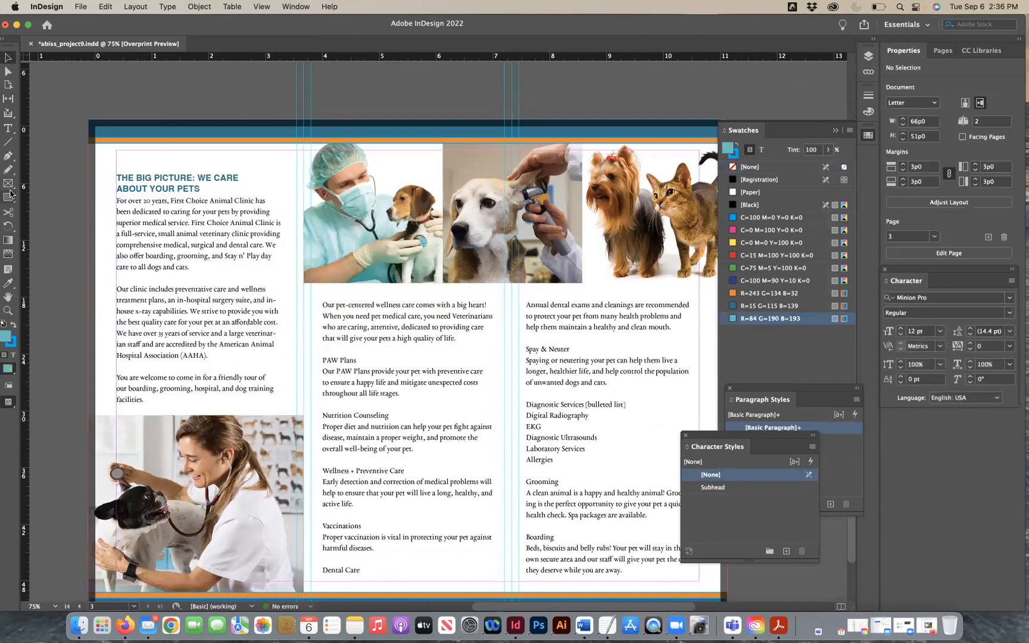
# Insert forced line breaks before "training facilities" and "our boarding" in the first column's last paragraph, and save the document.
pyautogui.click(9, 128)
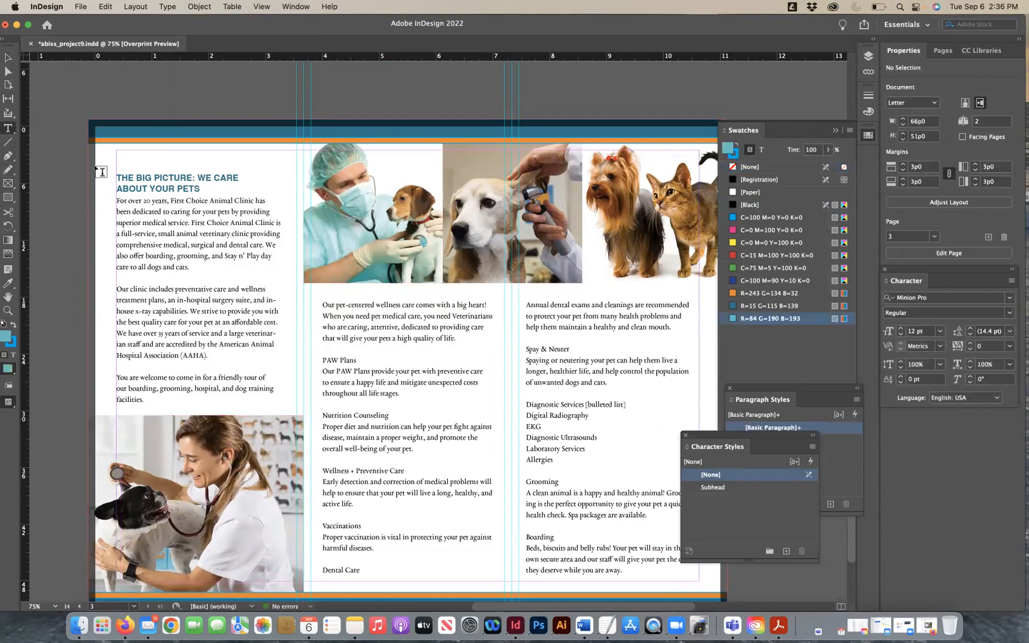
pyautogui.click(247, 389)
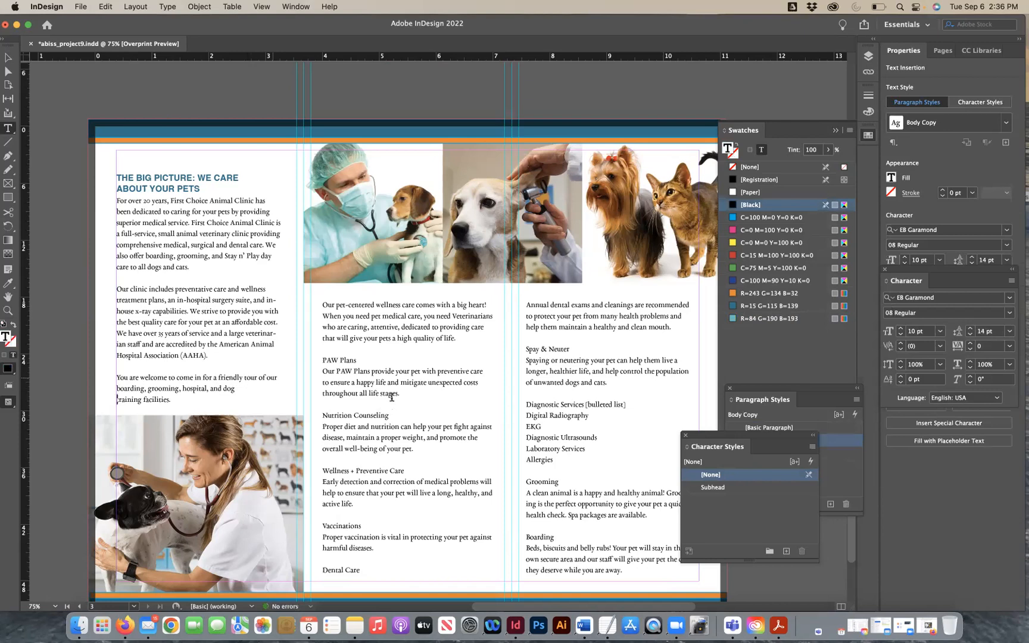
pyautogui.click(266, 377)
pyautogui.hotkey('shift', 'Return')
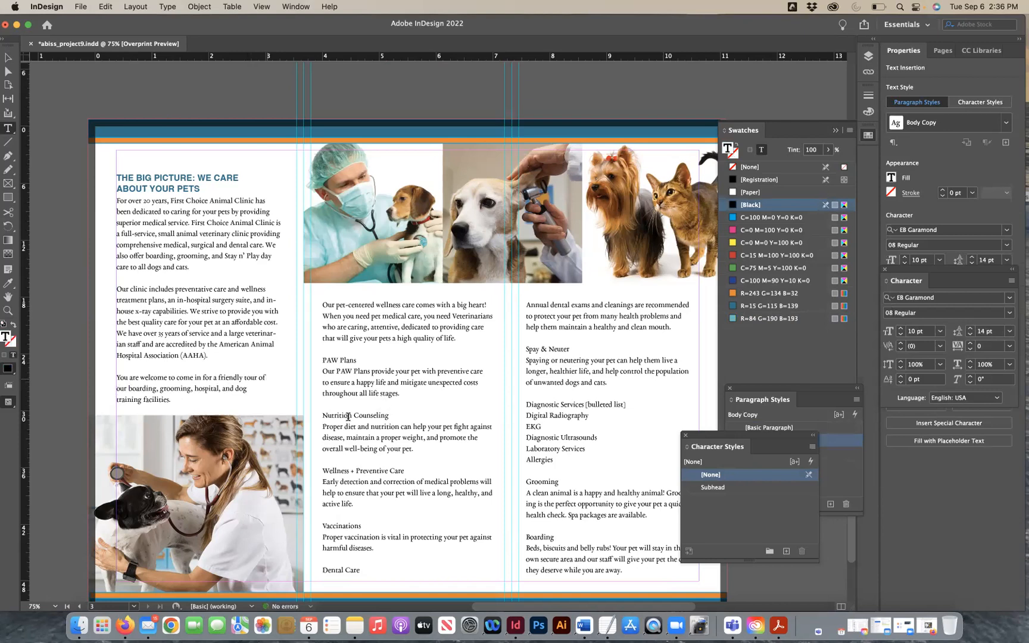
pyautogui.press('cmd+s')
# Create a character style named "Plan Names" from the "PAW Plans" heading in the middle column of page 3.
pyautogui.hscroll(1, 487, 402)
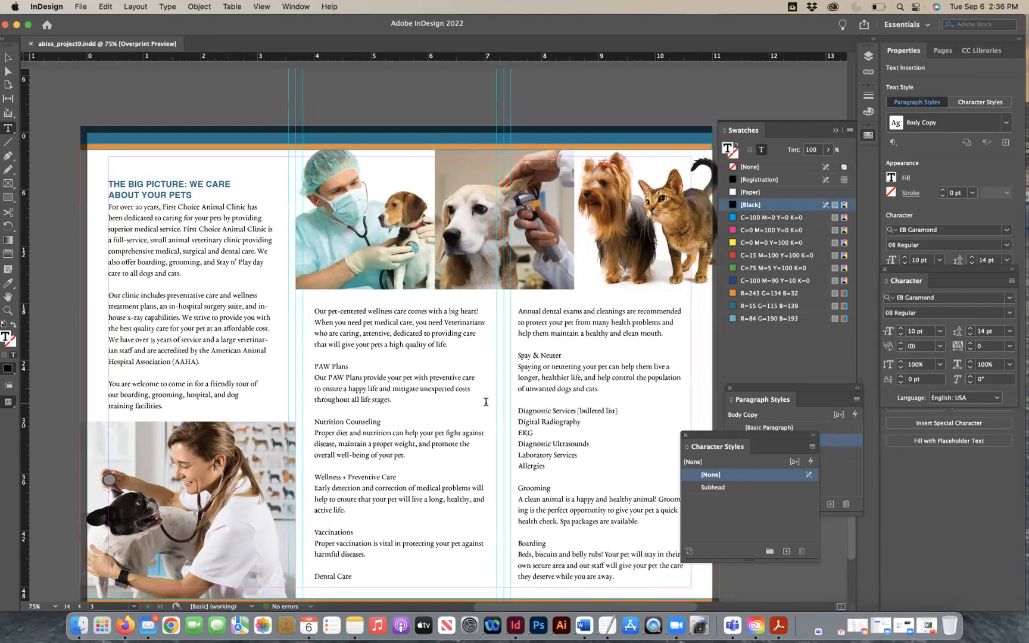
pyautogui.scroll(-2, 493, 408)
pyautogui.hscroll(1, 492, 409)
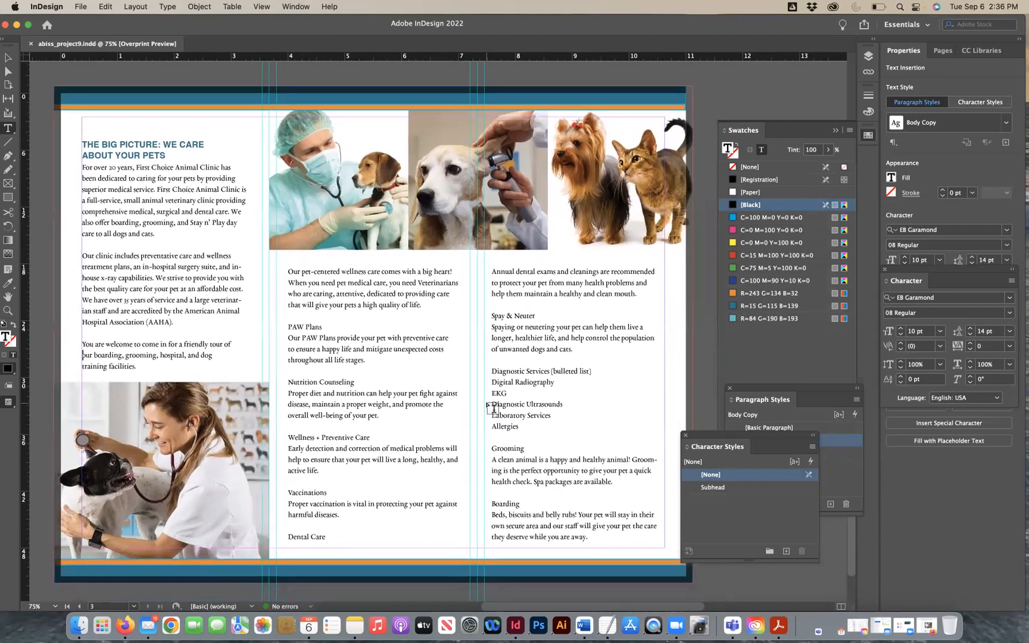
pyautogui.moveTo(328, 325); pyautogui.dragTo(288, 326)
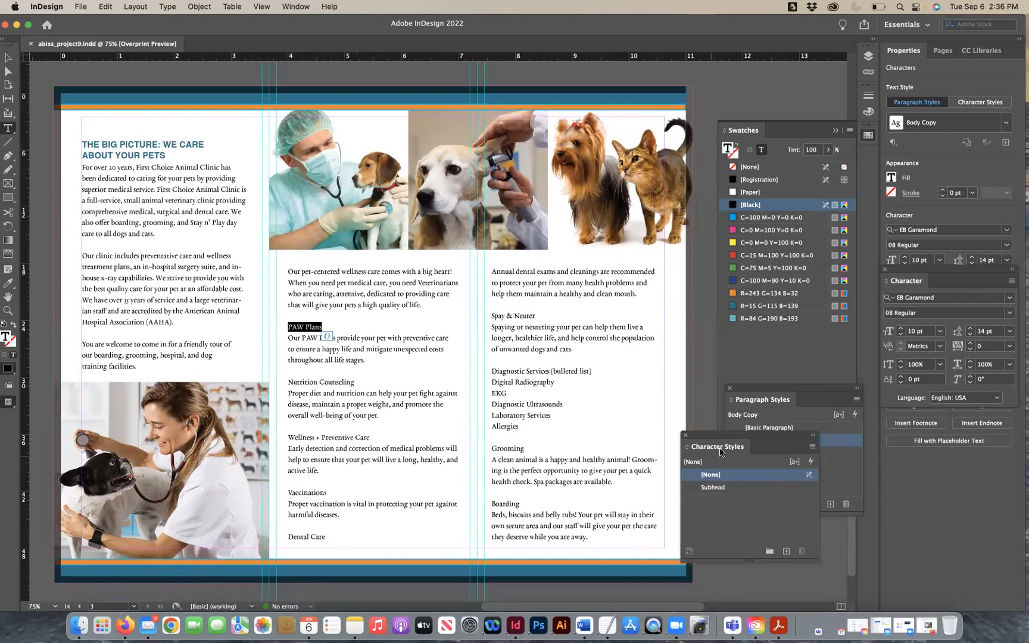
pyautogui.moveTo(712, 435); pyautogui.dragTo(608, 393)
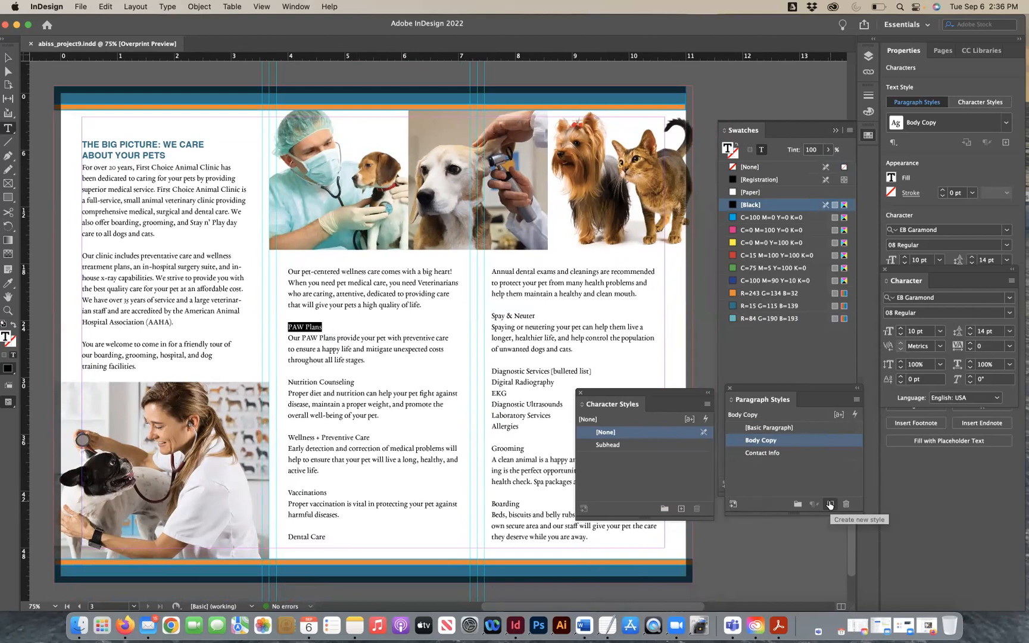
pyautogui.click(680, 509)
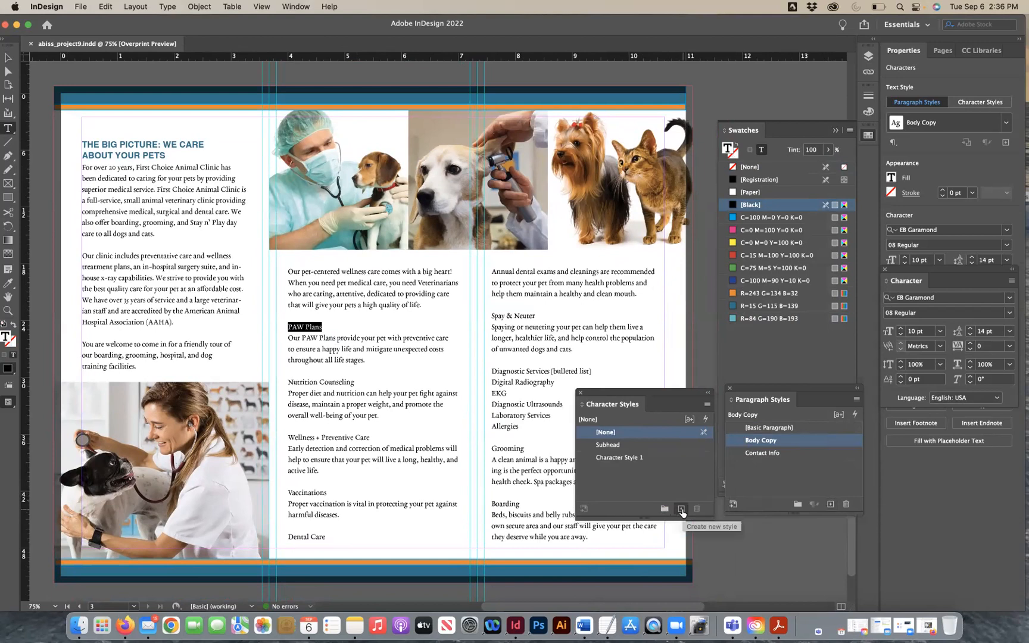
pyautogui.click(626, 460)
pyautogui.doubleClick(626, 460)
pyautogui.write('P')
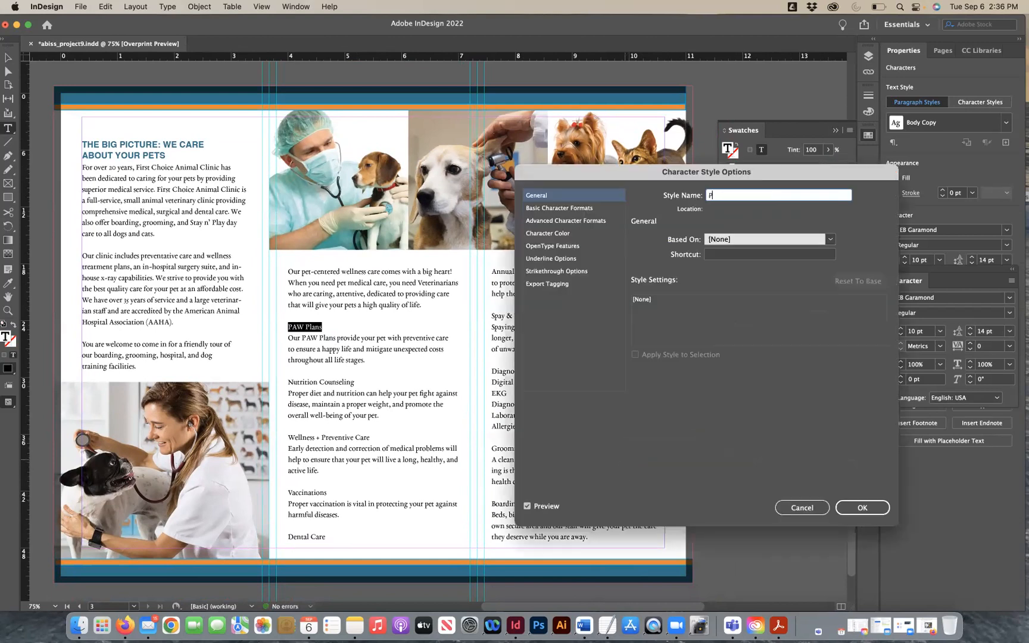
pyautogui.write('lan Names')
# Set the Plan Names style's basic character formats to Helvetica Bold at 12 pt.
pyautogui.click(582, 210)
pyautogui.click(706, 245)
pyautogui.write('Helvetica')
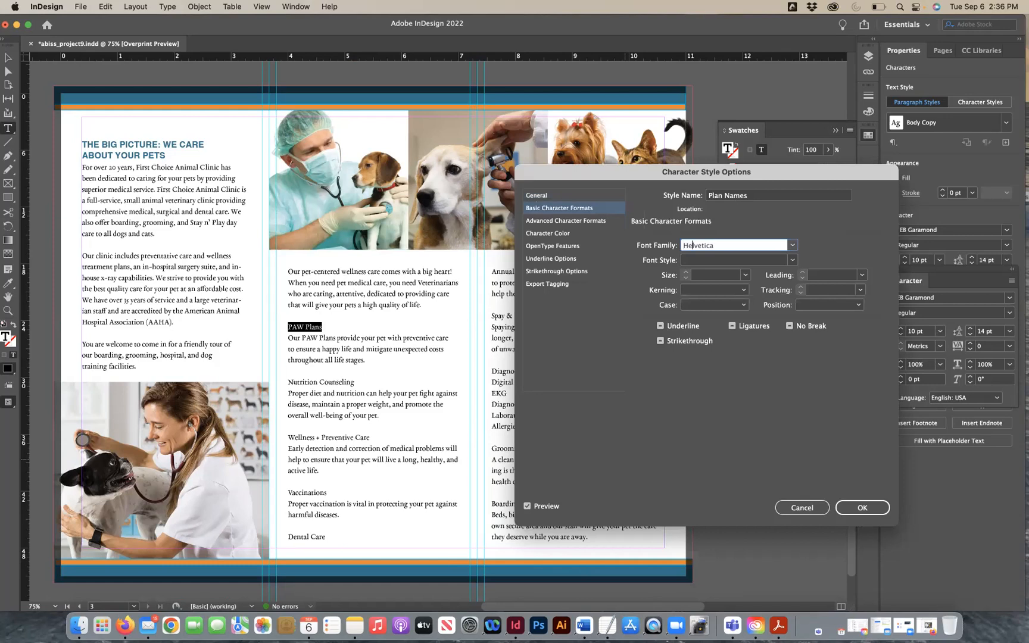
pyautogui.click(705, 262)
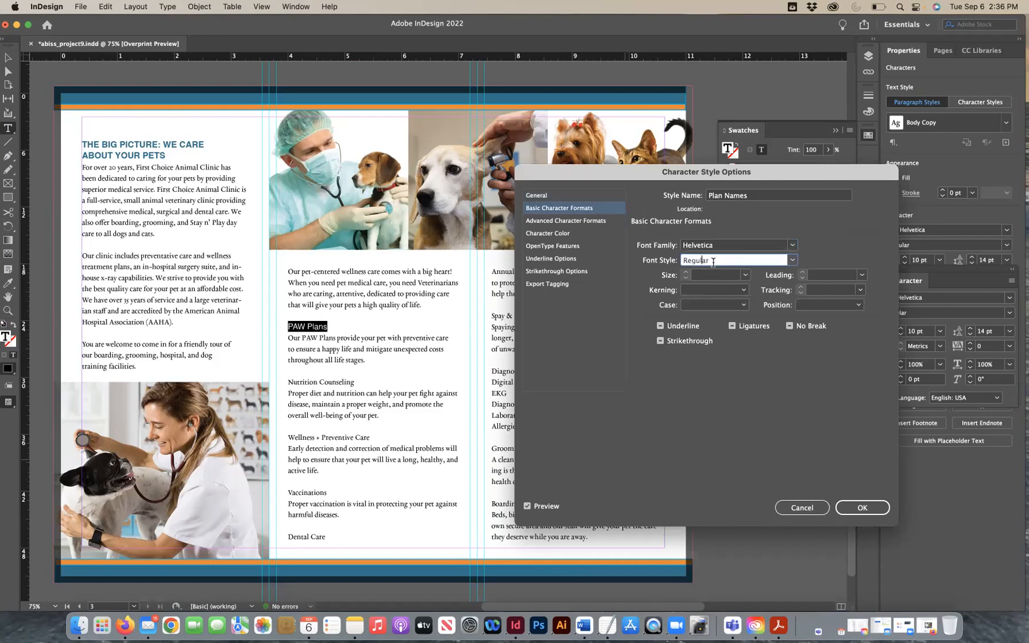
pyautogui.click(794, 262)
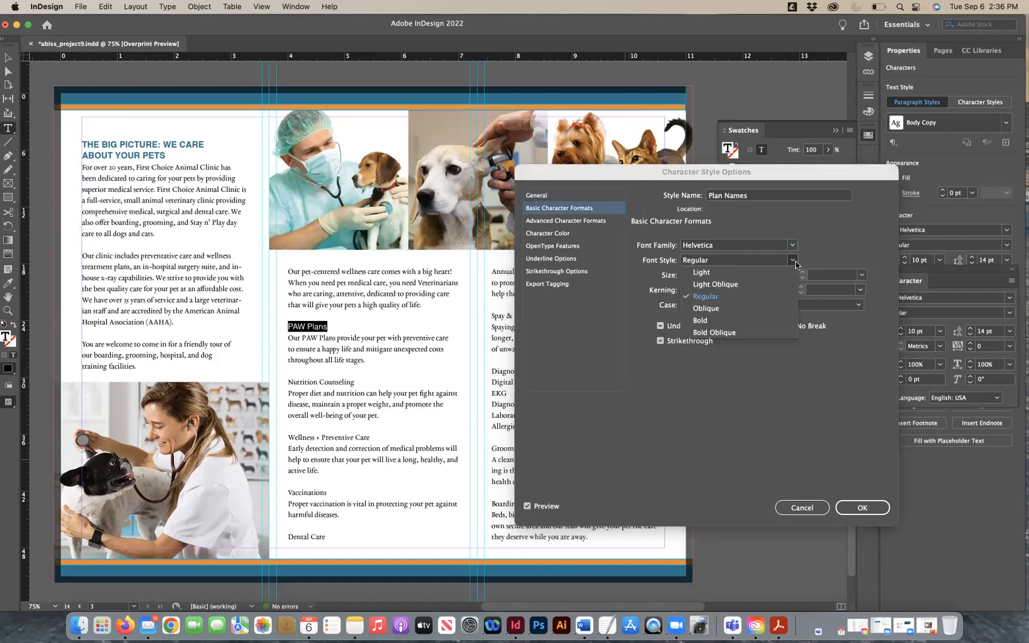
pyautogui.click(717, 323)
pyautogui.click(745, 274)
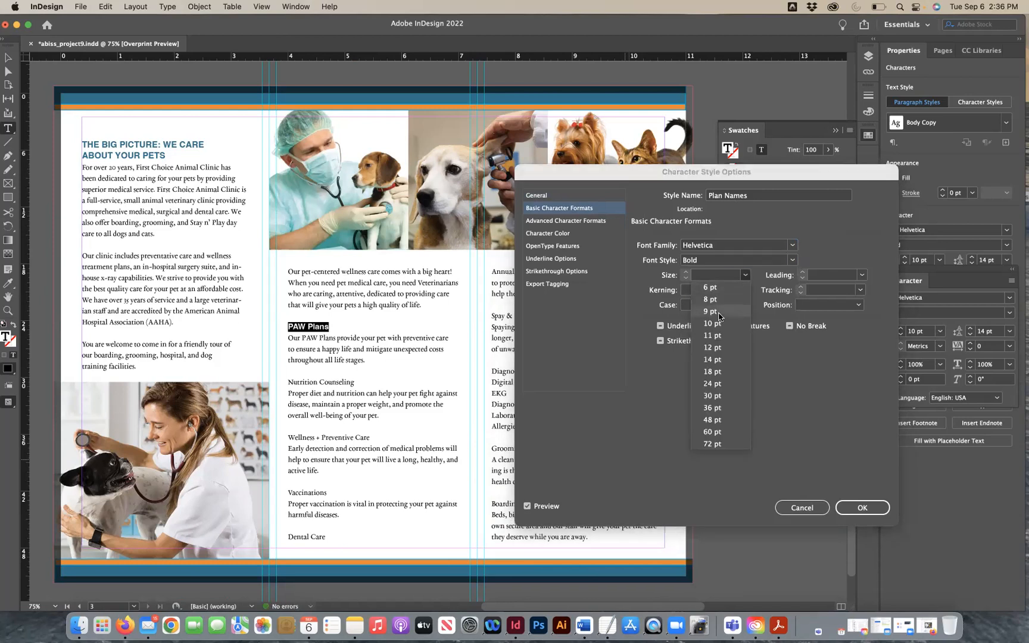
pyautogui.click(717, 359)
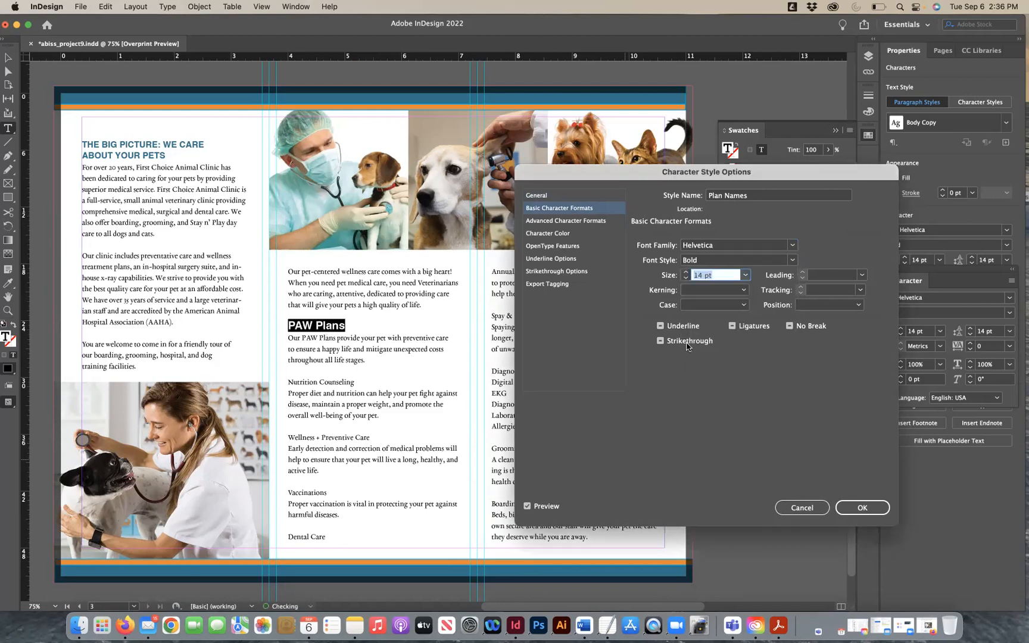
pyautogui.click(745, 274)
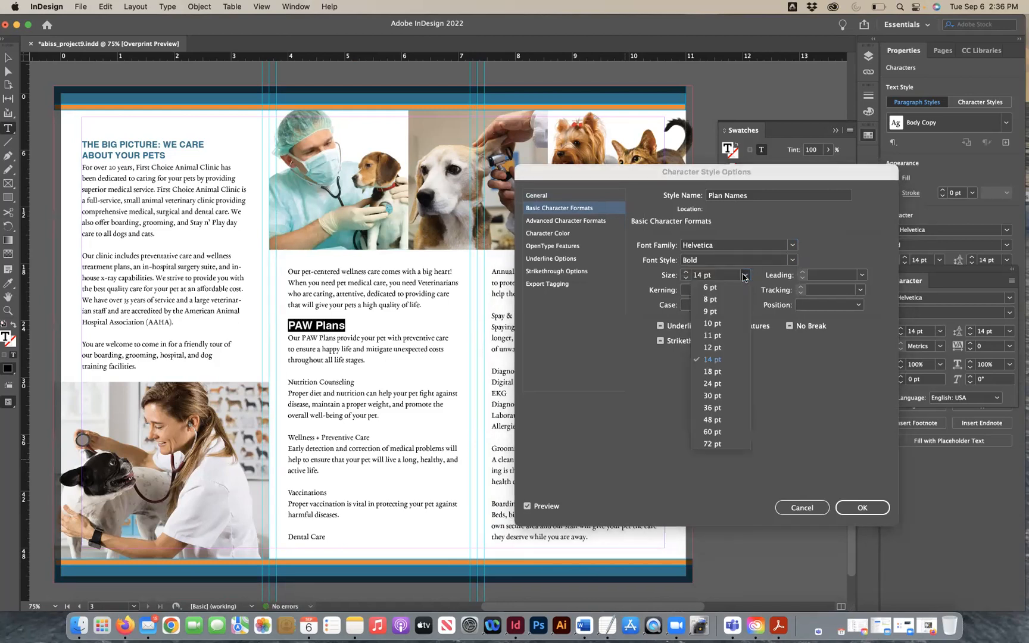
pyautogui.click(720, 350)
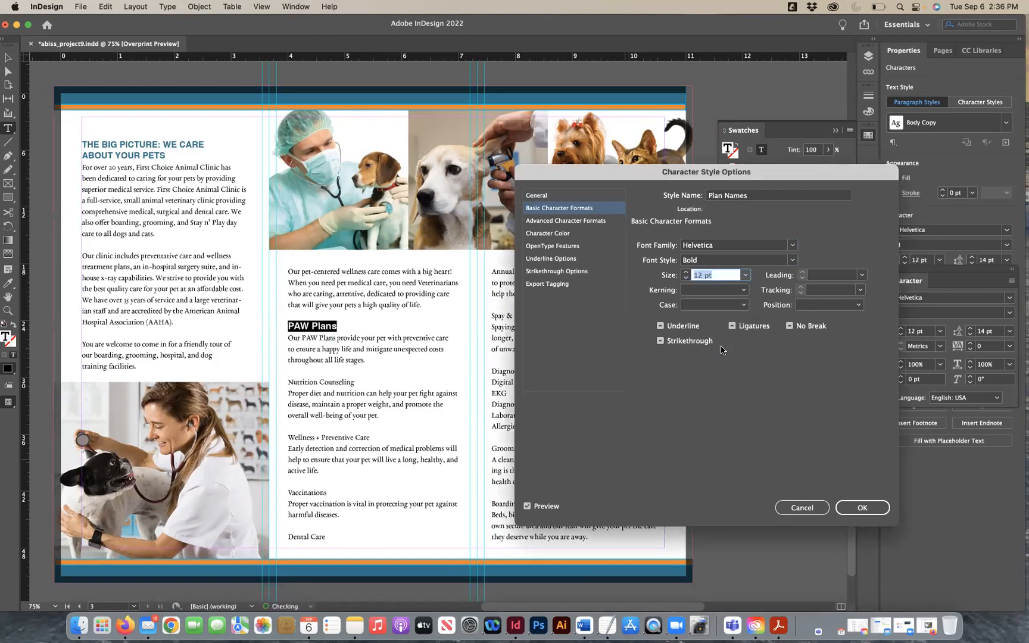
# Set the Plan Names style's character color to the orange R=243 G=134 B=32 swatch and accept the style options.
pyautogui.click(539, 233)
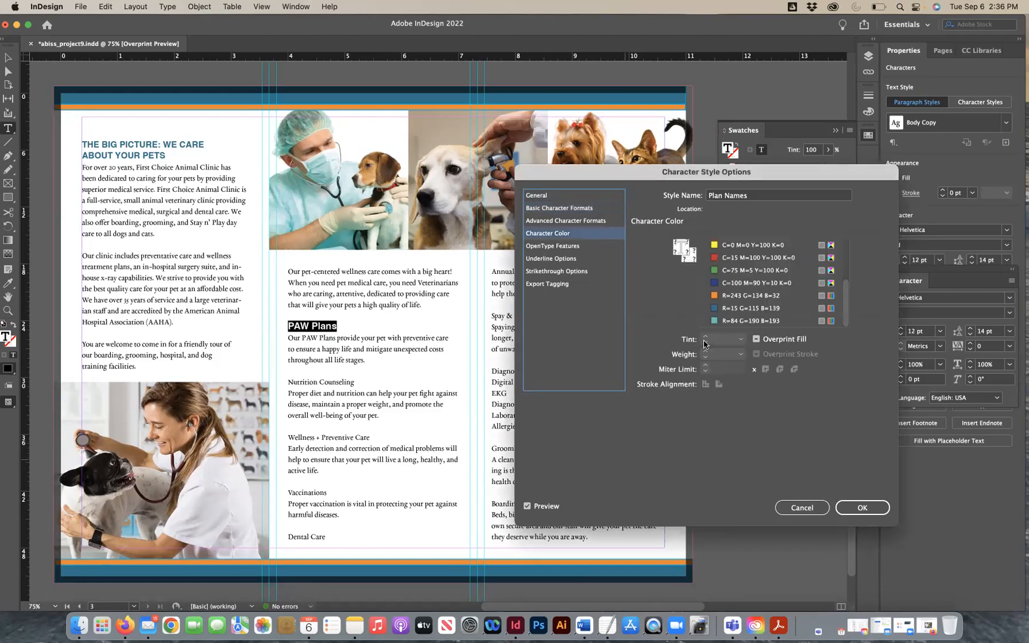
pyautogui.click(714, 296)
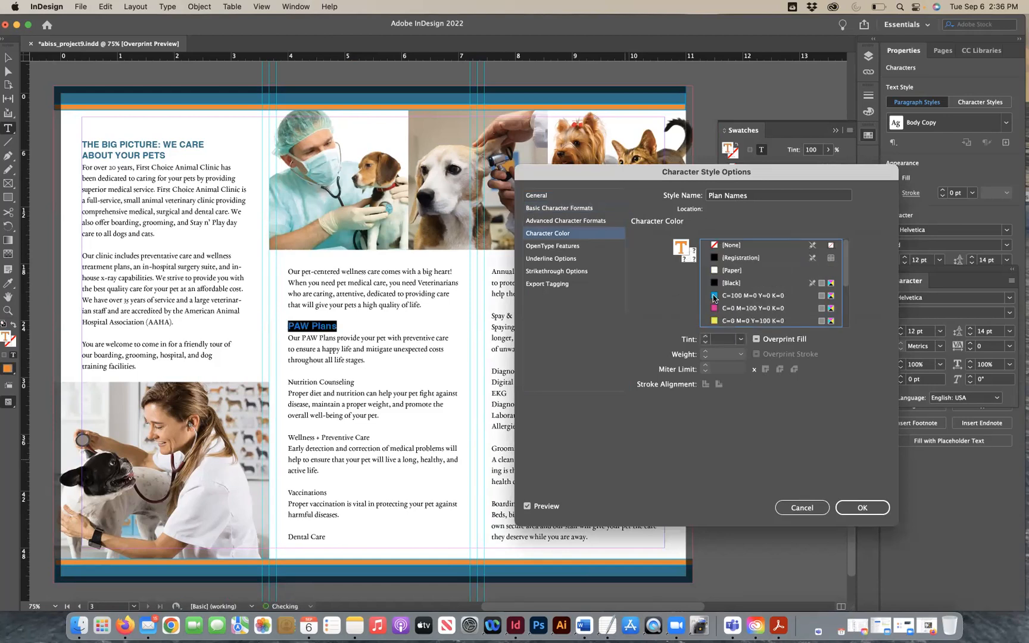
pyautogui.click(861, 508)
# Apply the Plan Names character style to the "Nutrition Counseling", "Wellness + Preventive Care" and "Vaccinations" headings.
pyautogui.moveTo(355, 382); pyautogui.dragTo(288, 382)
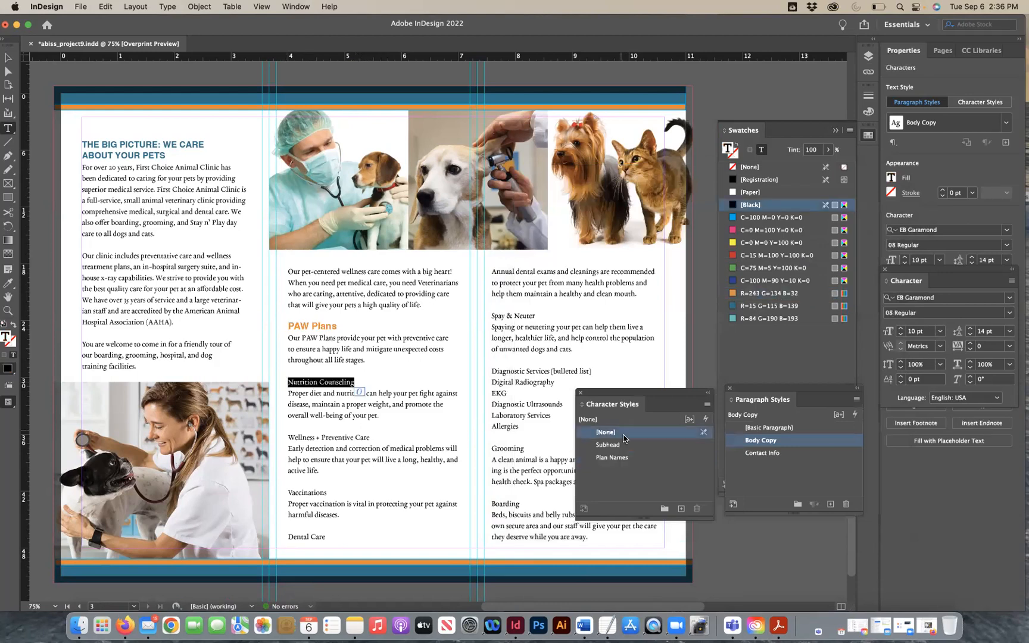
pyautogui.click(660, 458)
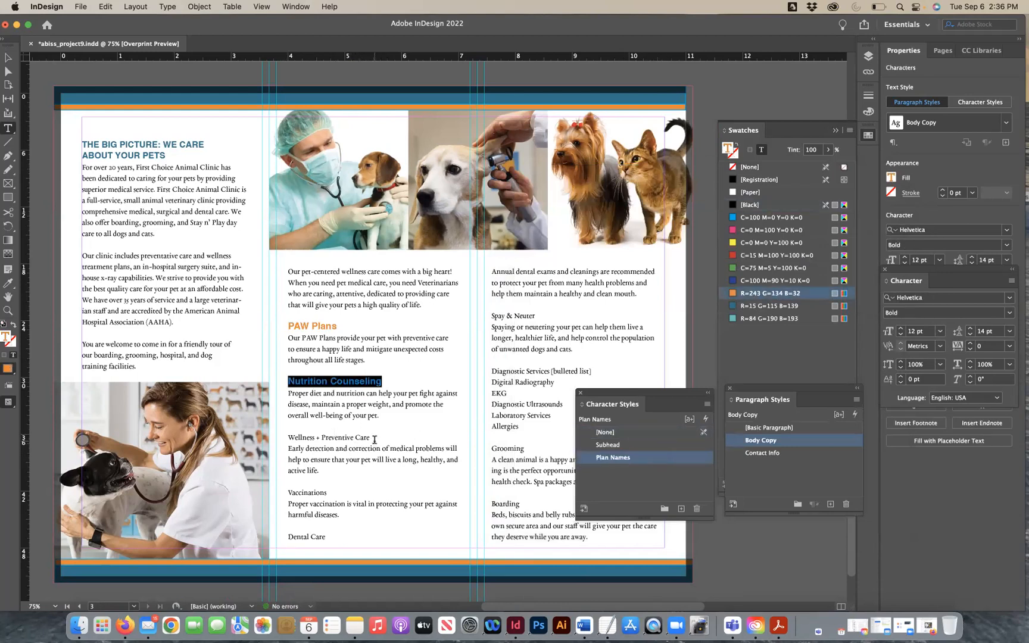
pyautogui.moveTo(375, 439); pyautogui.dragTo(287, 439)
pyautogui.click(639, 457)
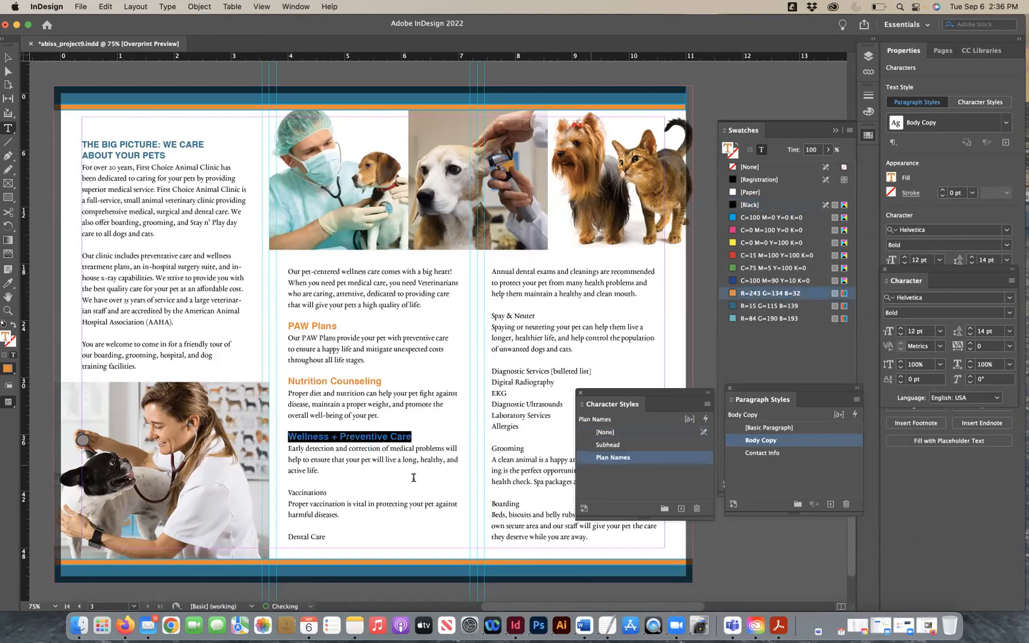
pyautogui.moveTo(326, 494); pyautogui.dragTo(281, 499)
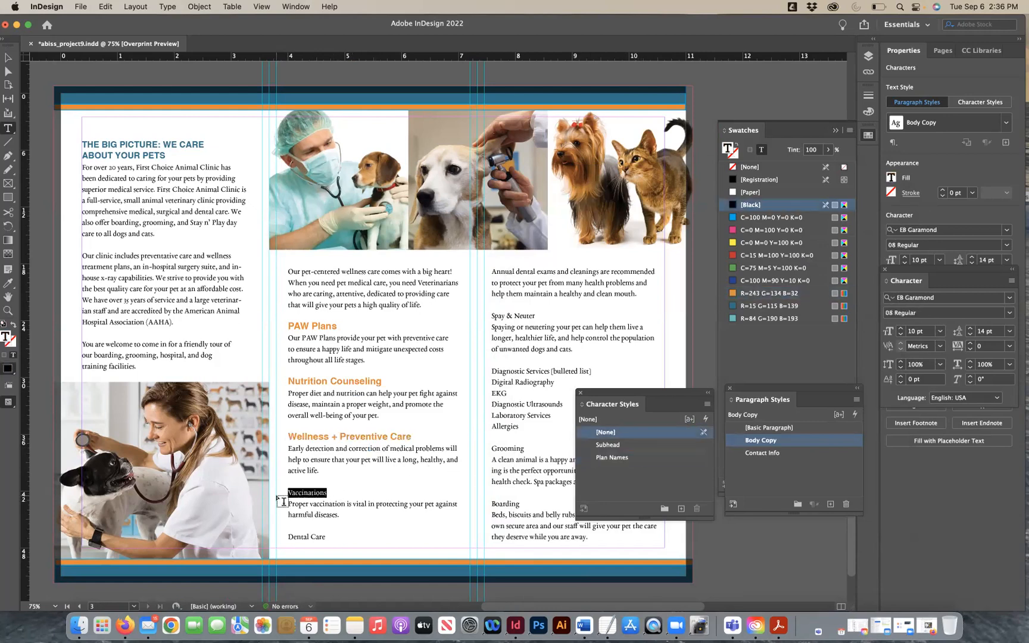
pyautogui.click(596, 458)
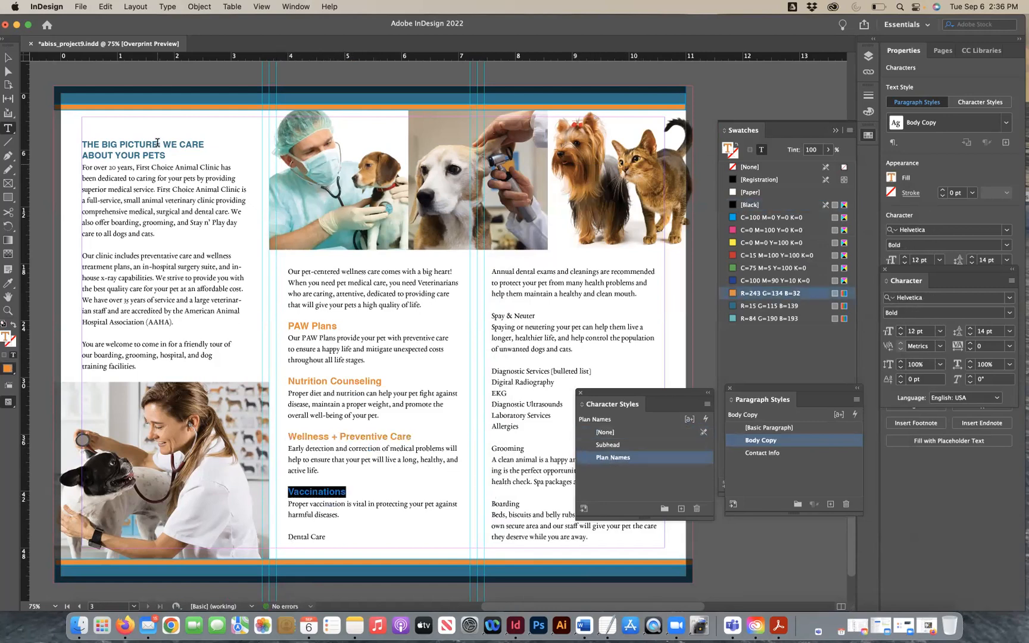
# Compare the positions and sizes of the middle and third column text frames on page 3 with the text frame above the logo on page 2.
pyautogui.click(6, 58)
pyautogui.moveTo(610, 390); pyautogui.dragTo(694, 386)
pyautogui.click(551, 483)
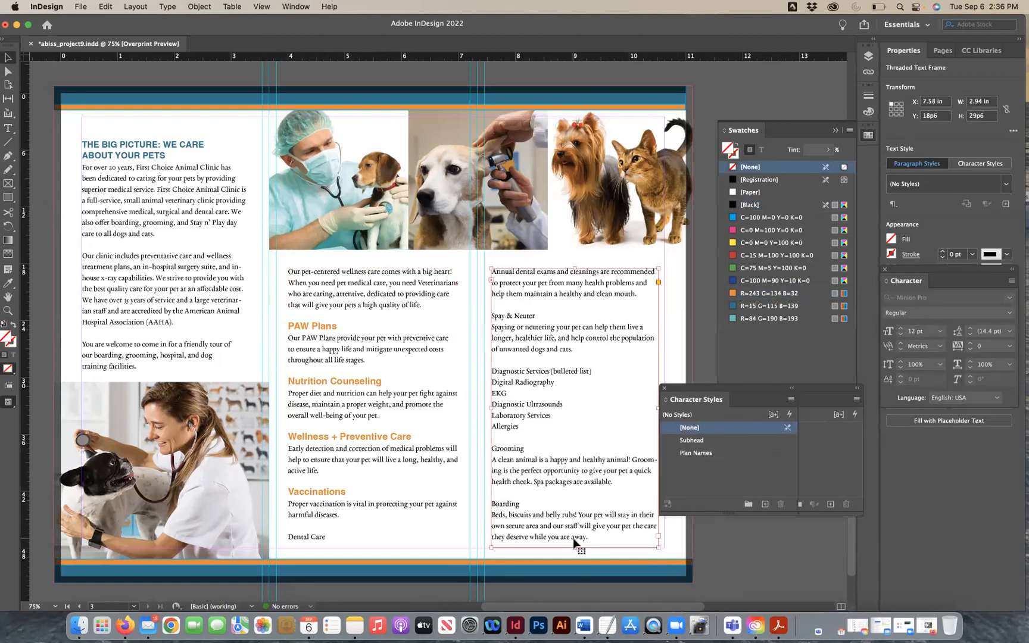
pyautogui.click(357, 523)
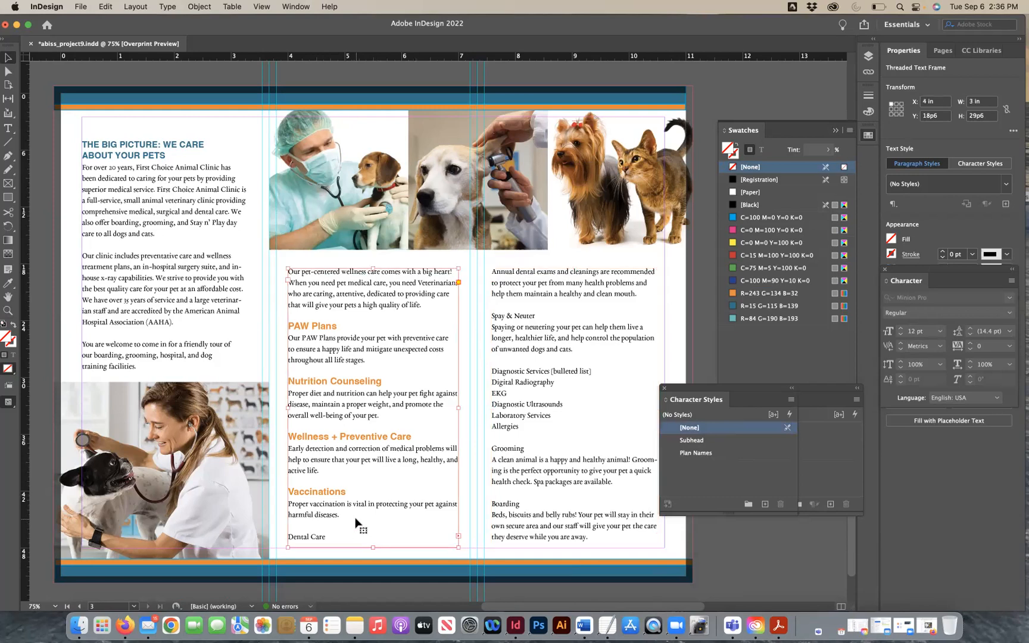
pyautogui.click(558, 465)
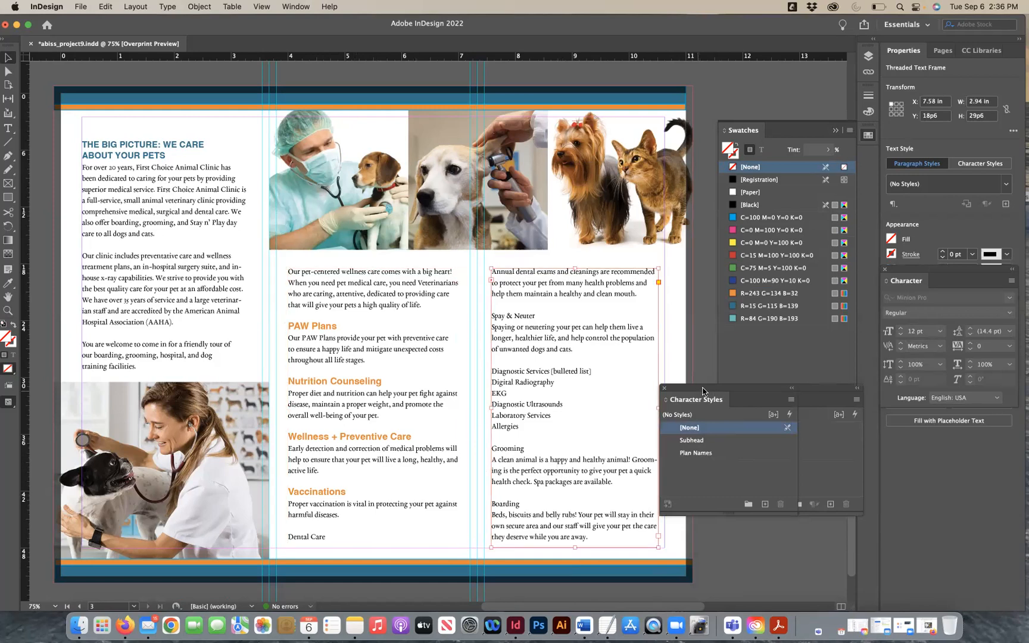
pyautogui.moveTo(703, 391); pyautogui.dragTo(736, 389)
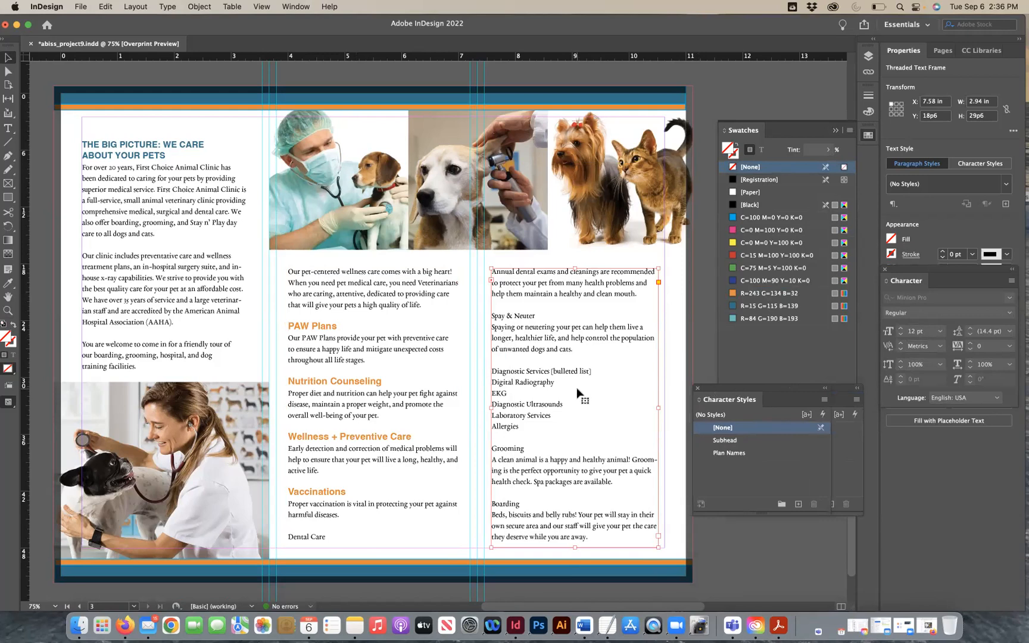
pyautogui.click(387, 385)
pyautogui.scroll(6, 389, 388)
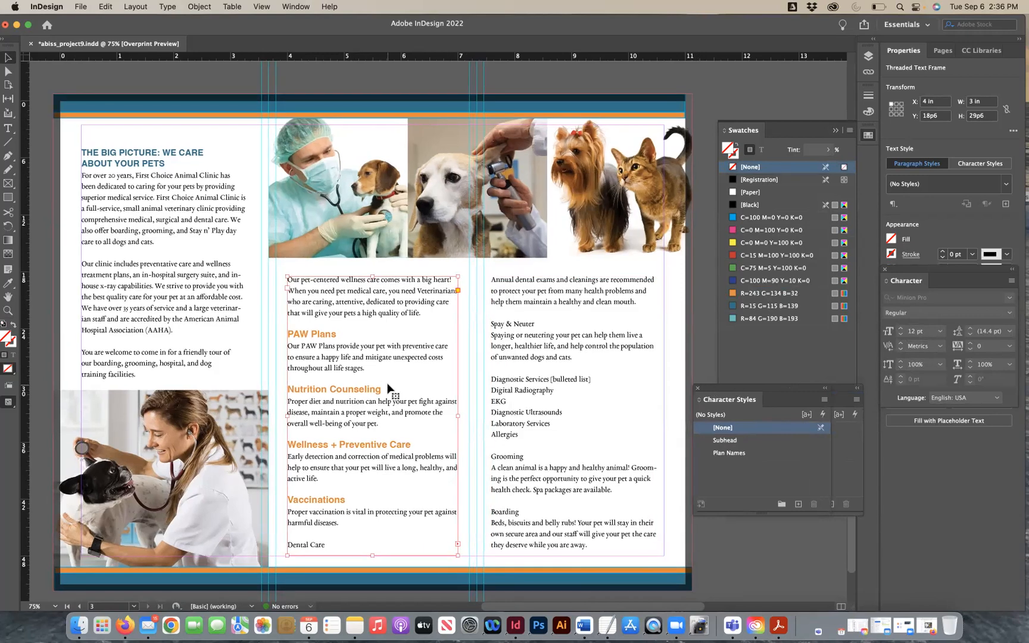
pyautogui.scroll(4, 387, 386)
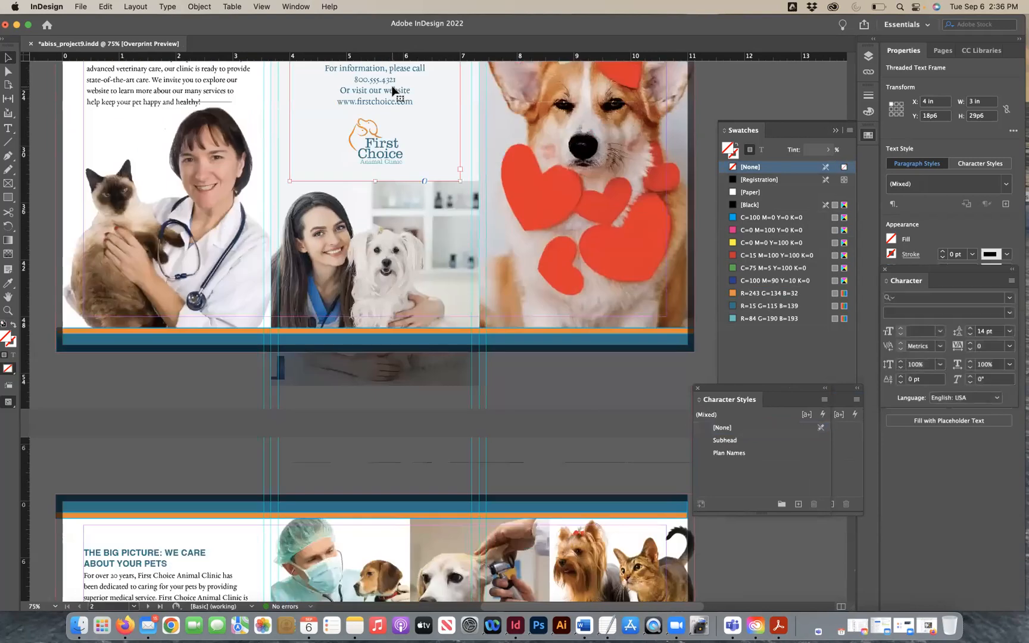
pyautogui.click(374, 305)
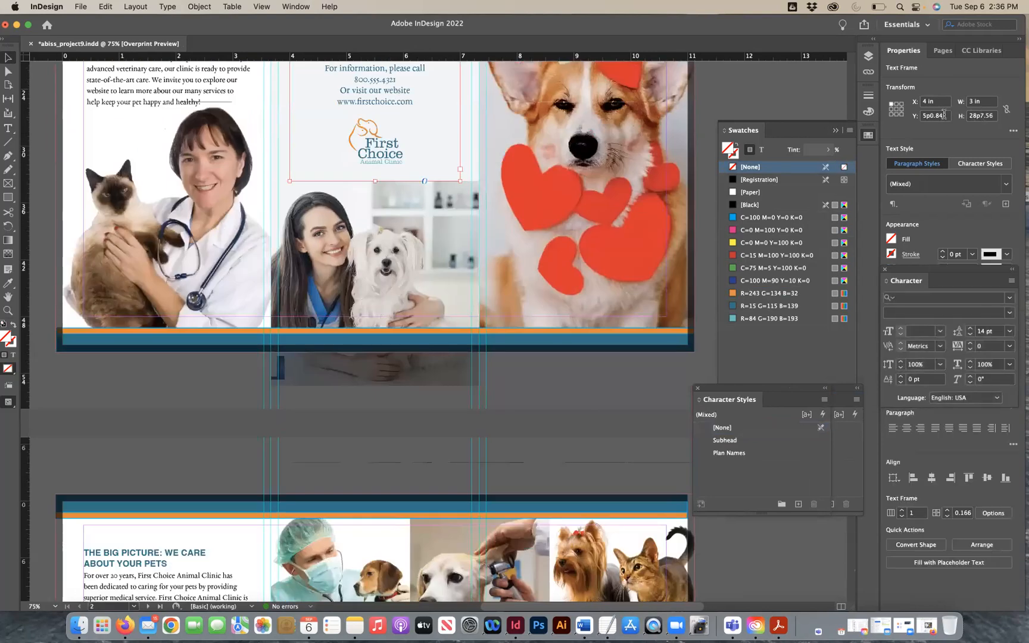
pyautogui.click(980, 115)
pyautogui.scroll(-10, 573, 351)
pyautogui.click(415, 288)
pyautogui.click(553, 344)
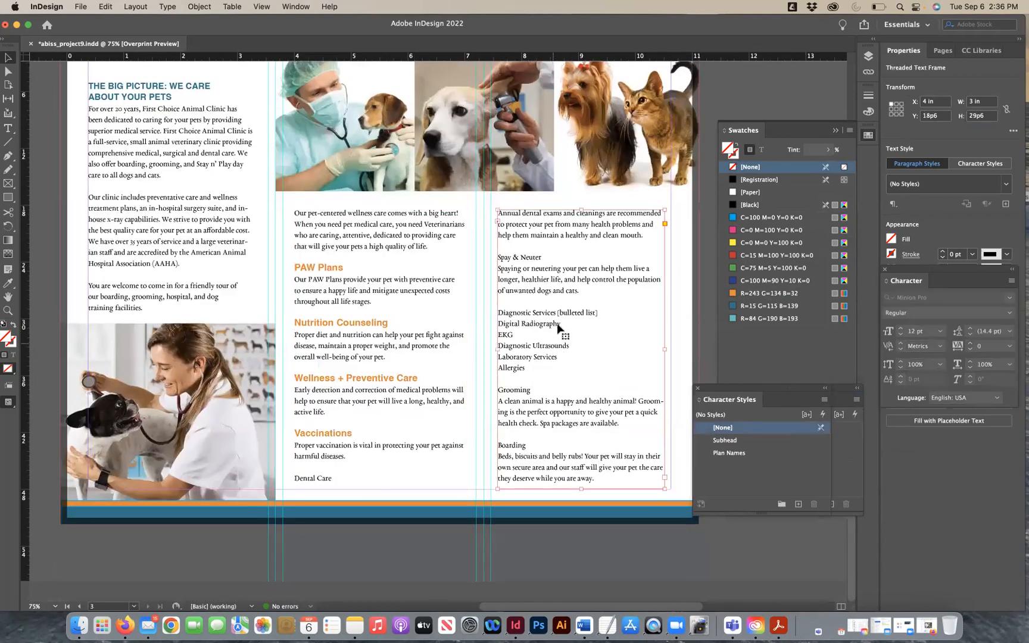
pyautogui.scroll(10, 624, 140)
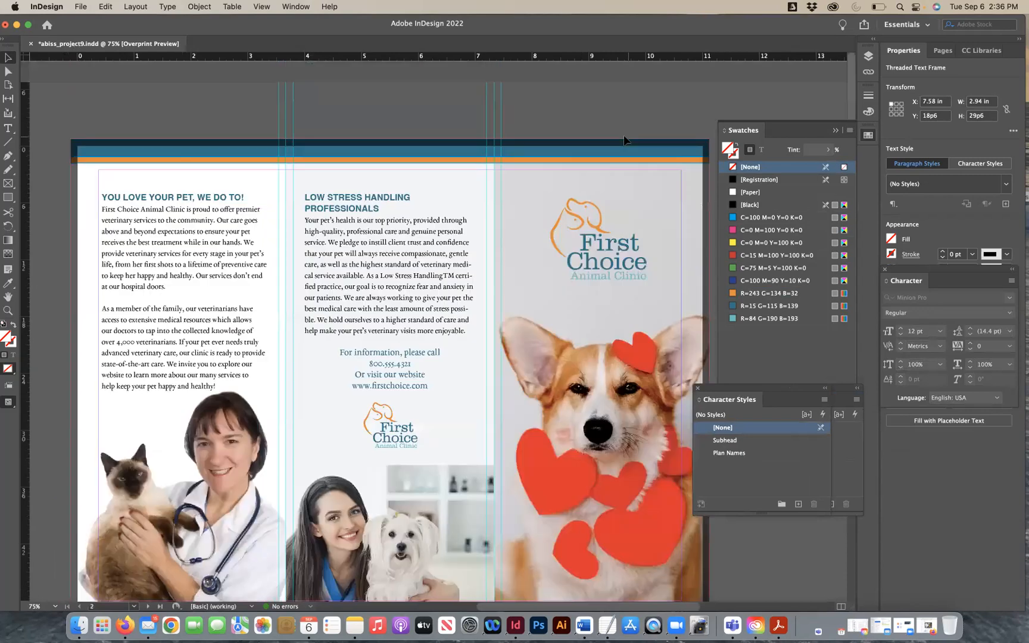
pyautogui.scroll(-3, 550, 275)
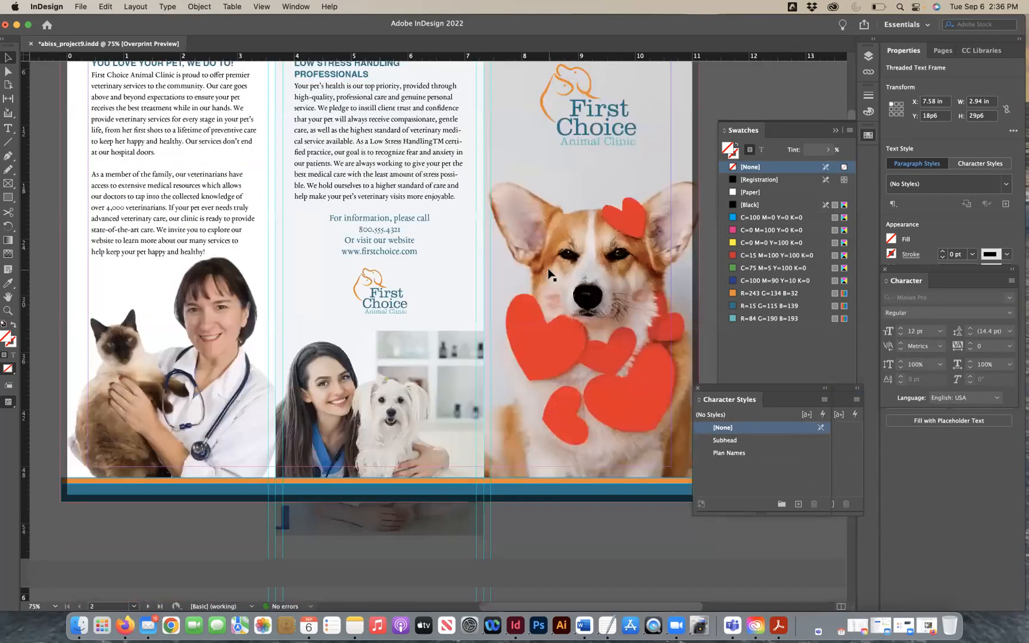
pyautogui.scroll(-10, 551, 276)
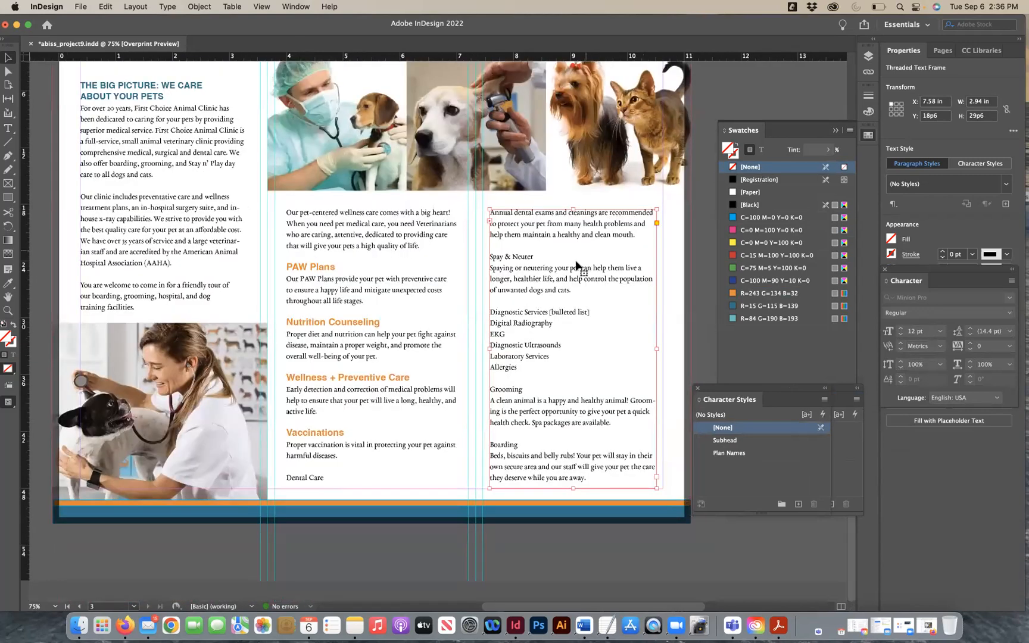
# Set the third column text frame's width to 3 in and shift it right to the page margin at X 7.625 in.
pyautogui.doubleClick(989, 102)
pyautogui.write('3')
pyautogui.press('Return')
pyautogui.moveTo(635, 298); pyautogui.dragTo(640, 299)
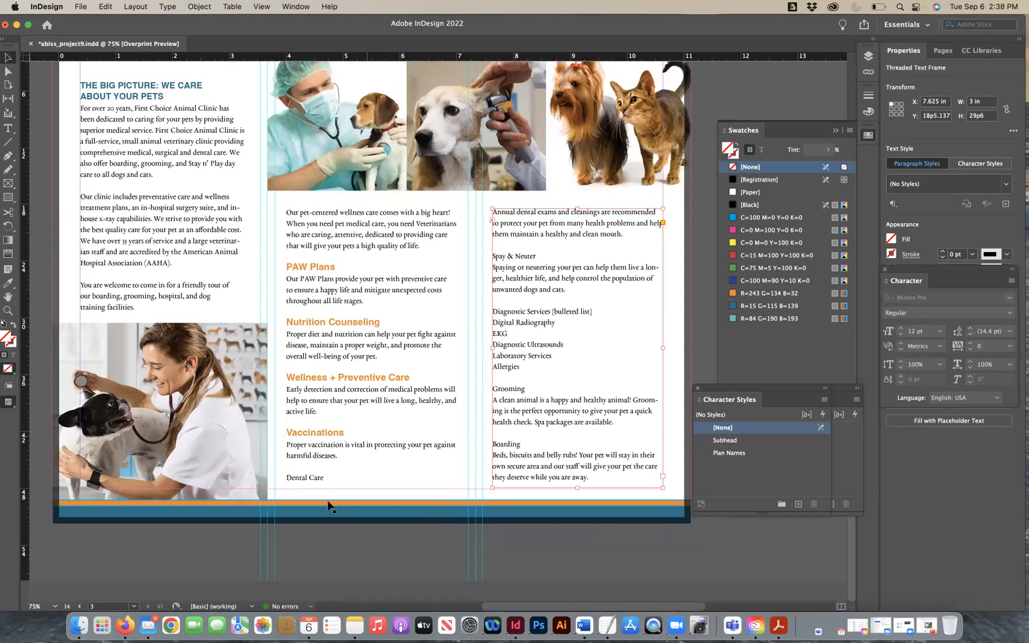
# Raise the bottom edge of the middle column text frame so the "Dental Care" heading flows into the third column.
pyautogui.click(337, 391)
pyautogui.moveTo(372, 490); pyautogui.dragTo(372, 480)
pyautogui.click(517, 316)
# Apply the Plan Names character style to the "Dental Care" and "Spay & Neuter" headings in the third column.
pyautogui.press('t')
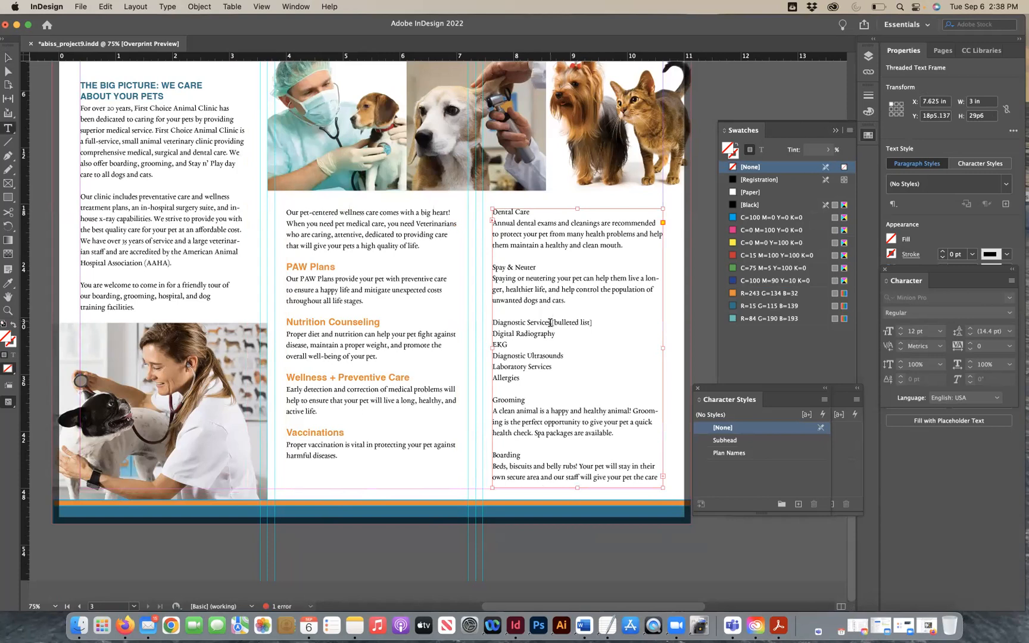
pyautogui.moveTo(530, 382); pyautogui.dragTo(478, 321)
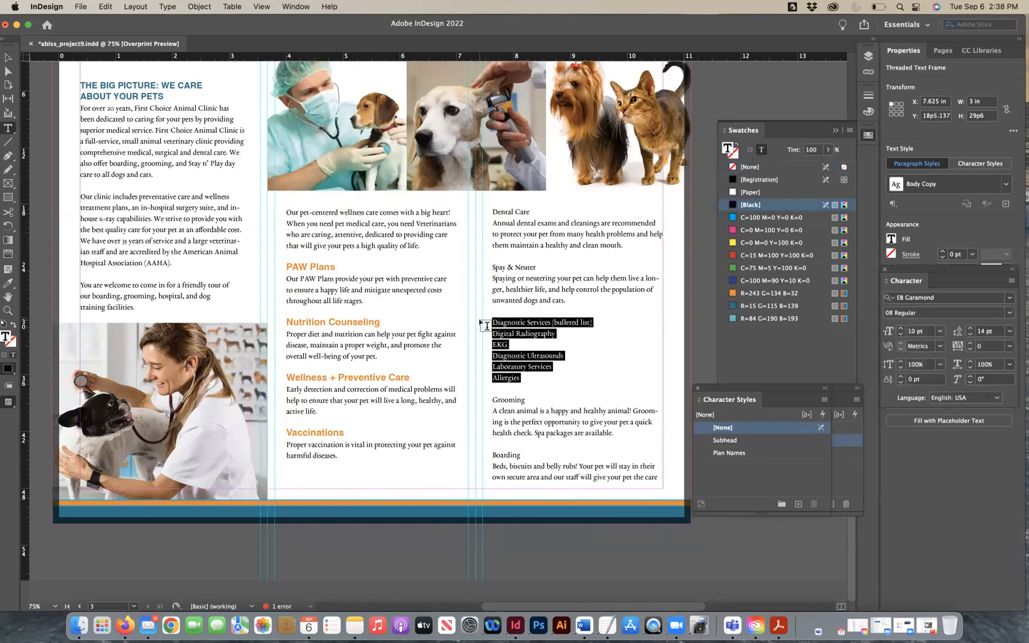
pyautogui.click(536, 336)
pyautogui.click(530, 212)
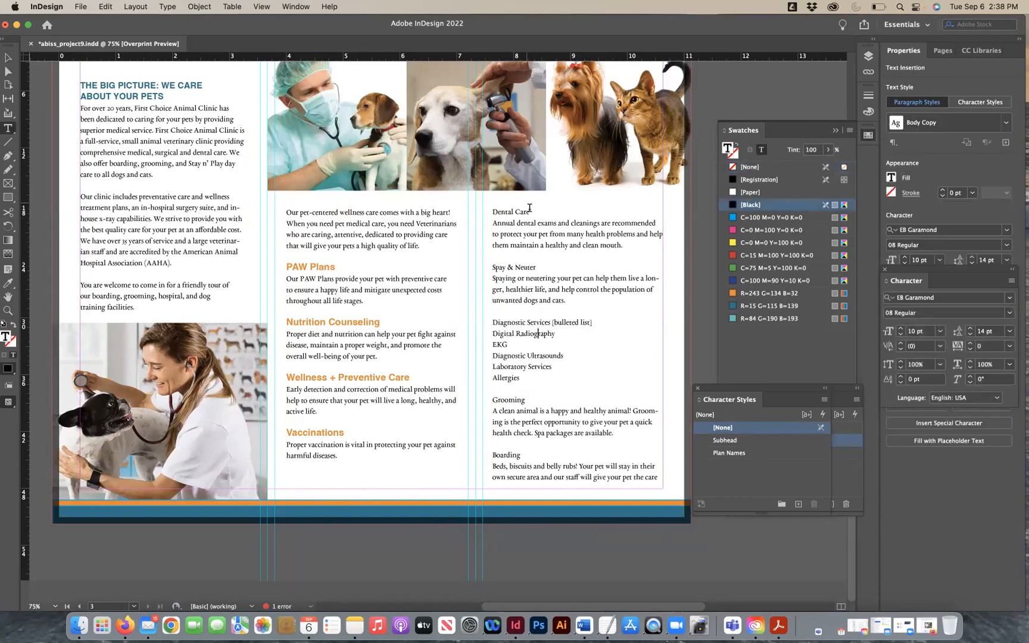
pyautogui.moveTo(488, 211); pyautogui.dragTo(530, 212)
pyautogui.click(749, 454)
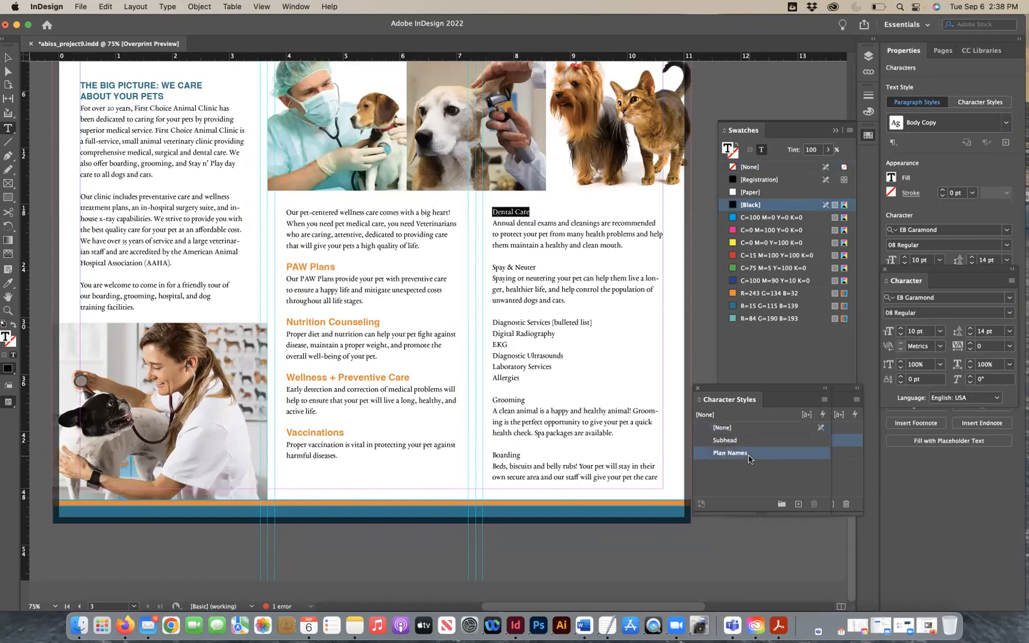
pyautogui.moveTo(538, 268); pyautogui.dragTo(477, 268)
pyautogui.click(758, 453)
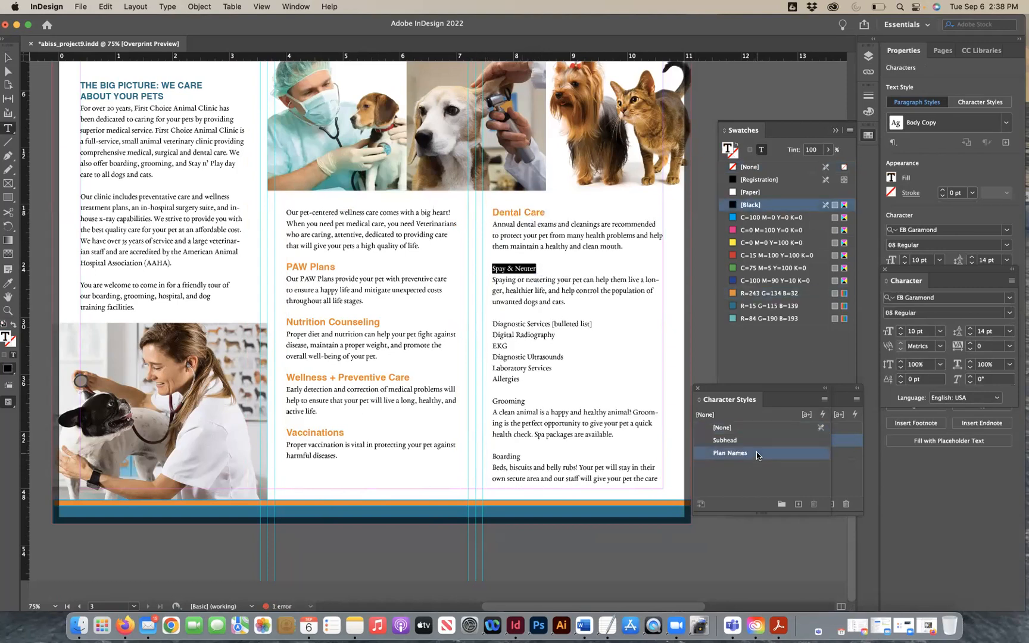
# Apply the Plan Names character style to the "Grooming" and "Boarding" headings in the third column.
pyautogui.moveTo(534, 402); pyautogui.dragTo(486, 402)
pyautogui.click(526, 398)
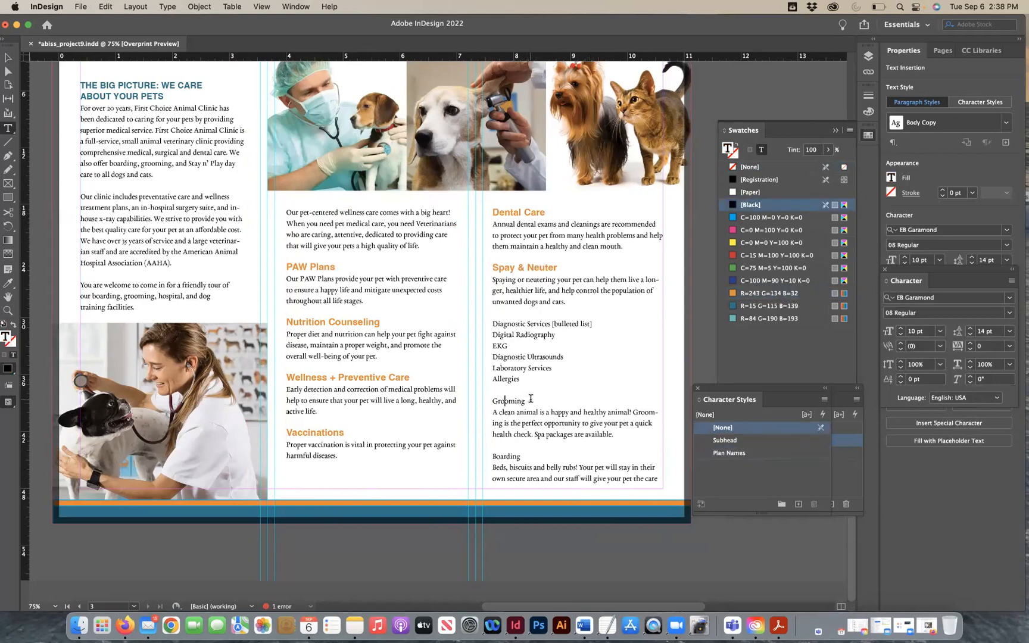
pyautogui.click(505, 401)
pyautogui.moveTo(525, 401); pyautogui.dragTo(492, 401)
pyautogui.click(754, 453)
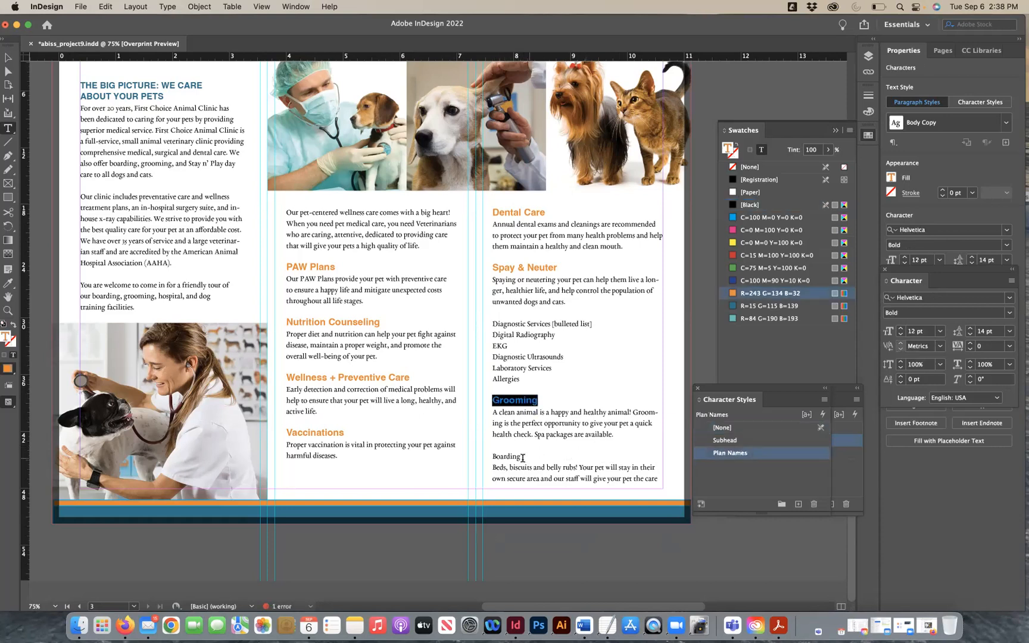
pyautogui.moveTo(521, 457); pyautogui.dragTo(492, 456)
pyautogui.click(749, 452)
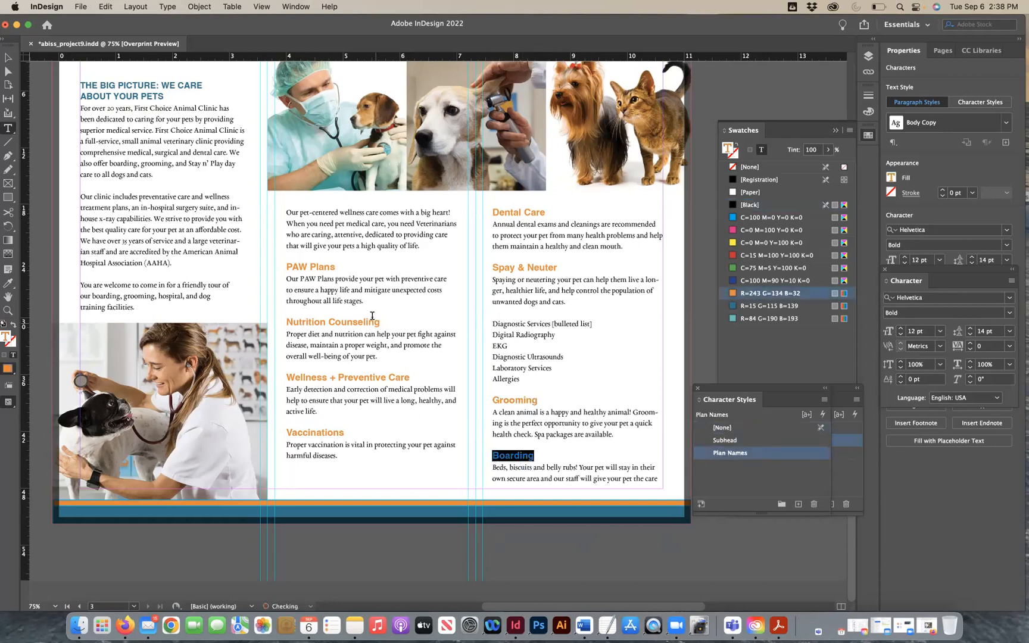
# Rename the Plan Names character style as Wellness Care Subheads.
pyautogui.moveTo(336, 267); pyautogui.dragTo(292, 266)
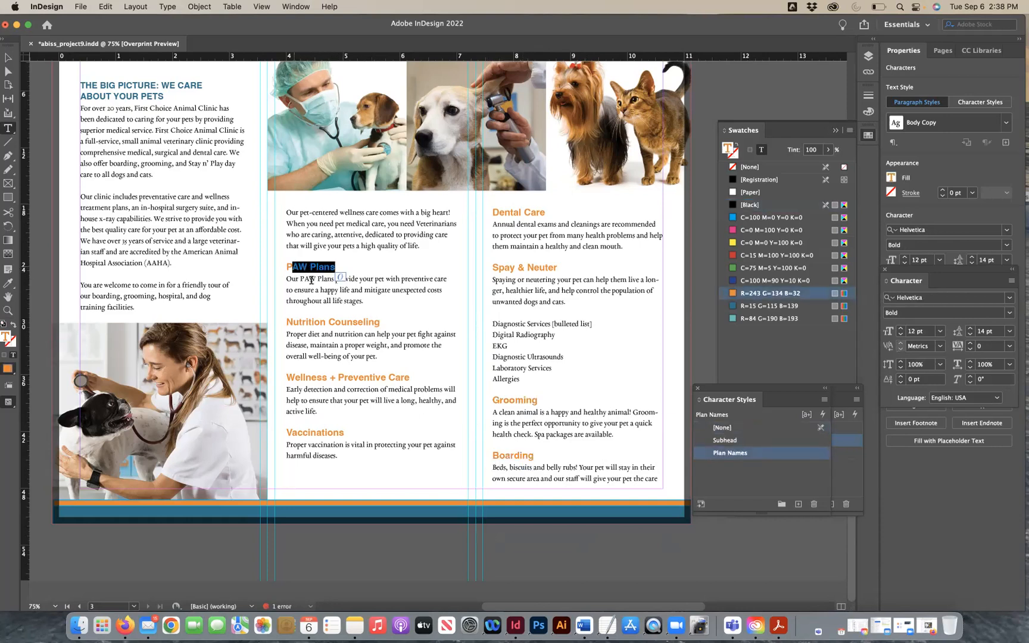
pyautogui.click(340, 319)
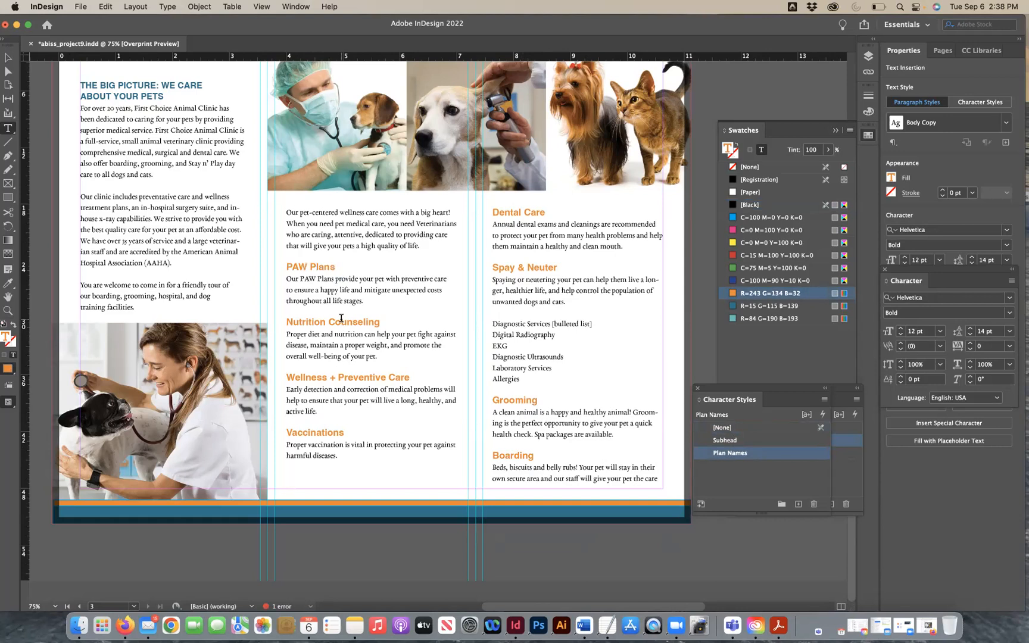
pyautogui.doubleClick(802, 453)
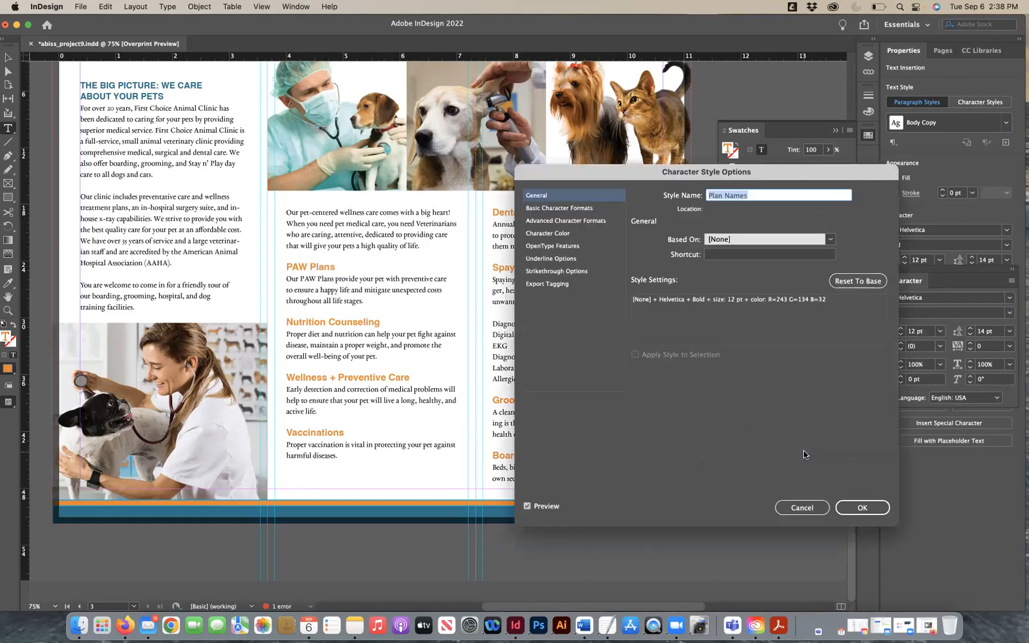
pyautogui.write('Wellness Care Subheads')
pyautogui.click(862, 507)
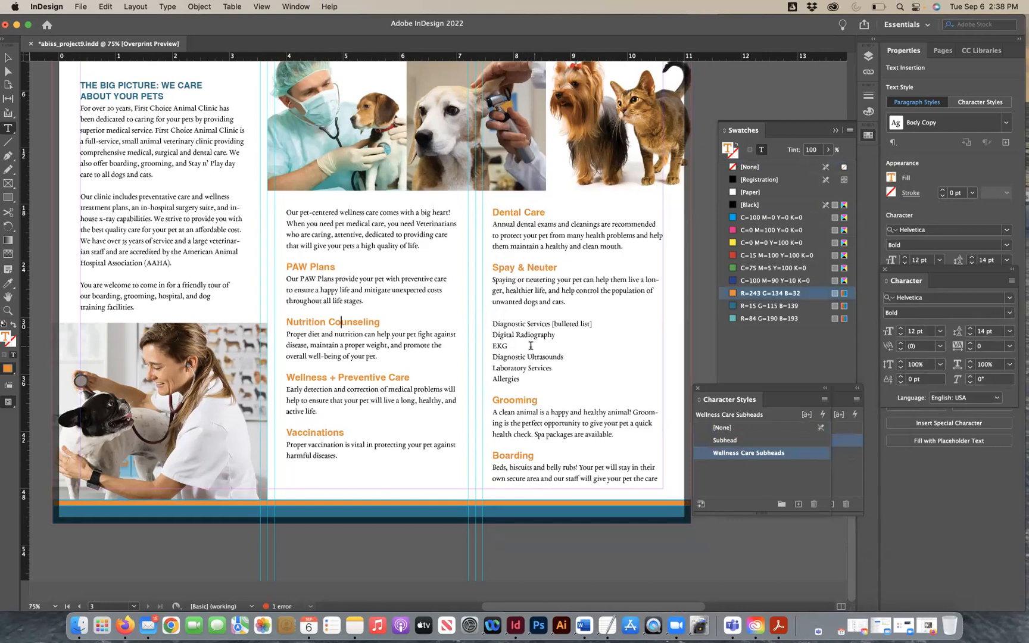
# Create a new paragraph style from Body Copy and name it Body Copy Bulleted.
pyautogui.moveTo(551, 377); pyautogui.dragTo(484, 332)
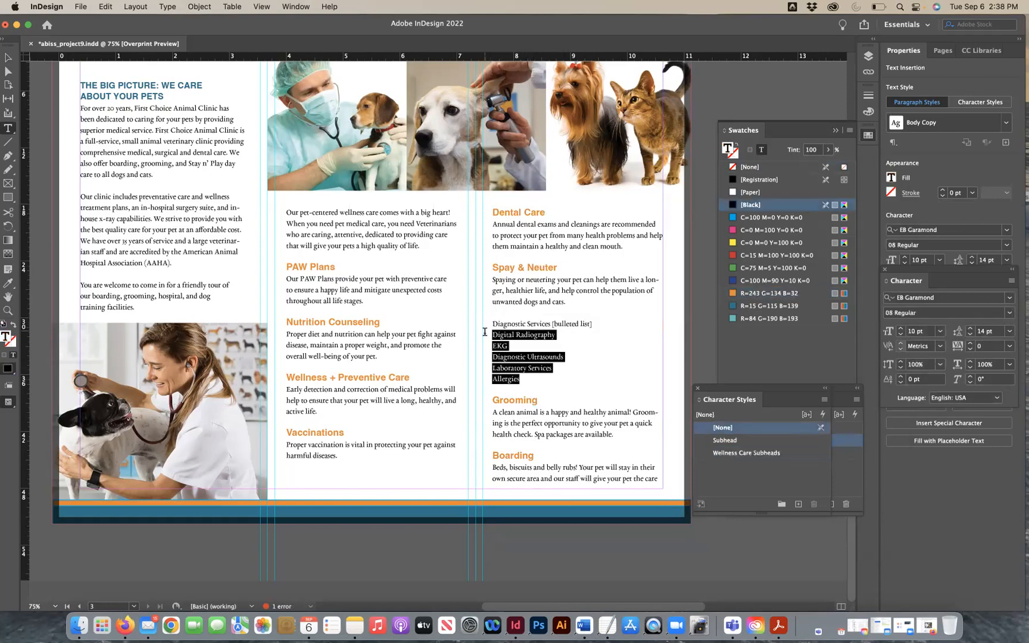
pyautogui.click(518, 342)
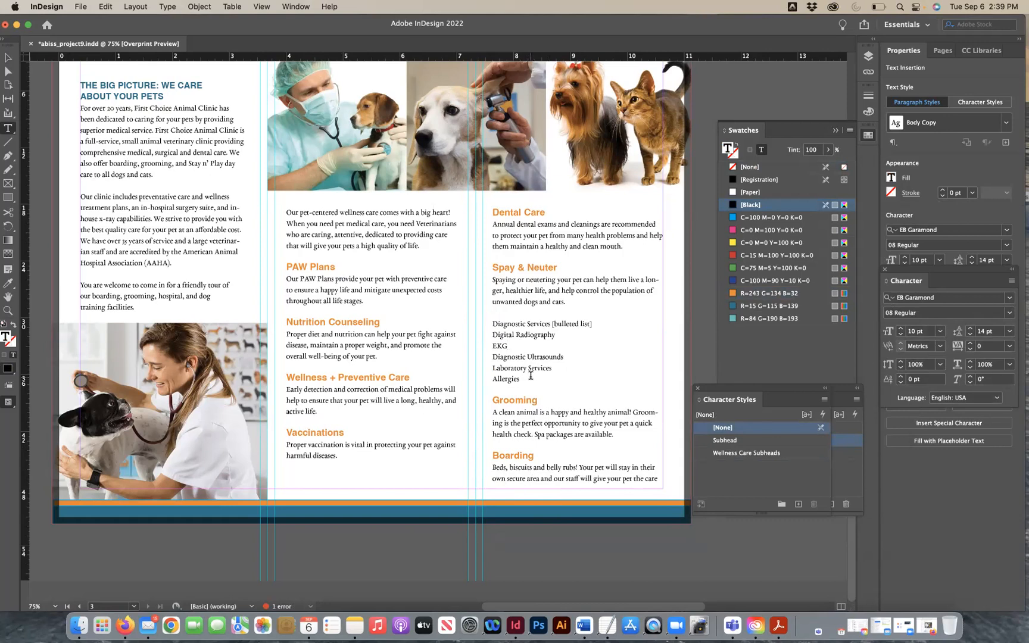
pyautogui.moveTo(733, 388); pyautogui.dragTo(567, 460)
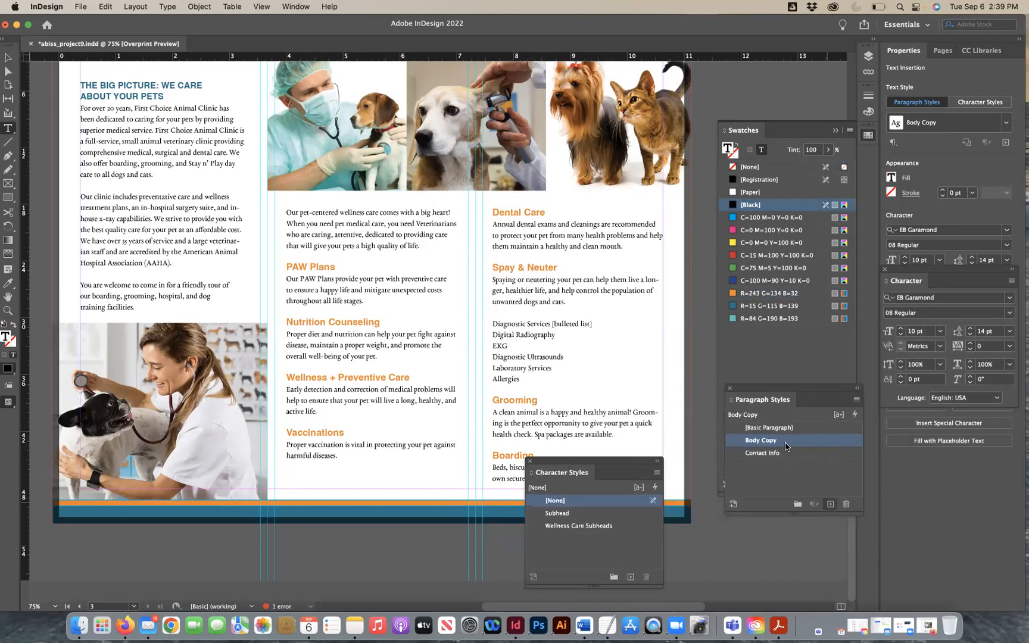
pyautogui.moveTo(825, 473); pyautogui.dragTo(830, 505)
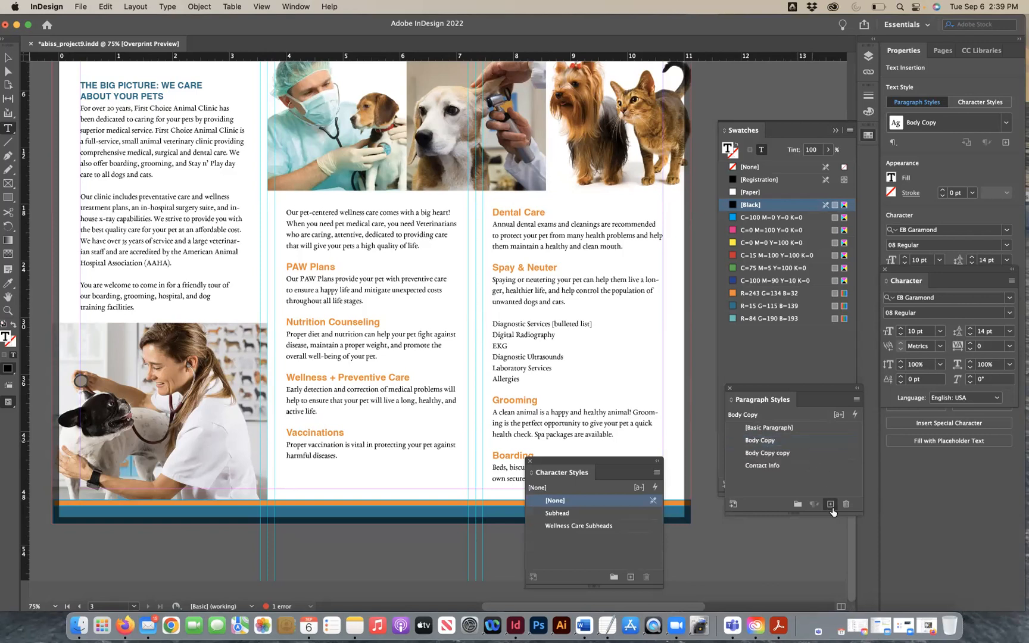
pyautogui.doubleClick(785, 455)
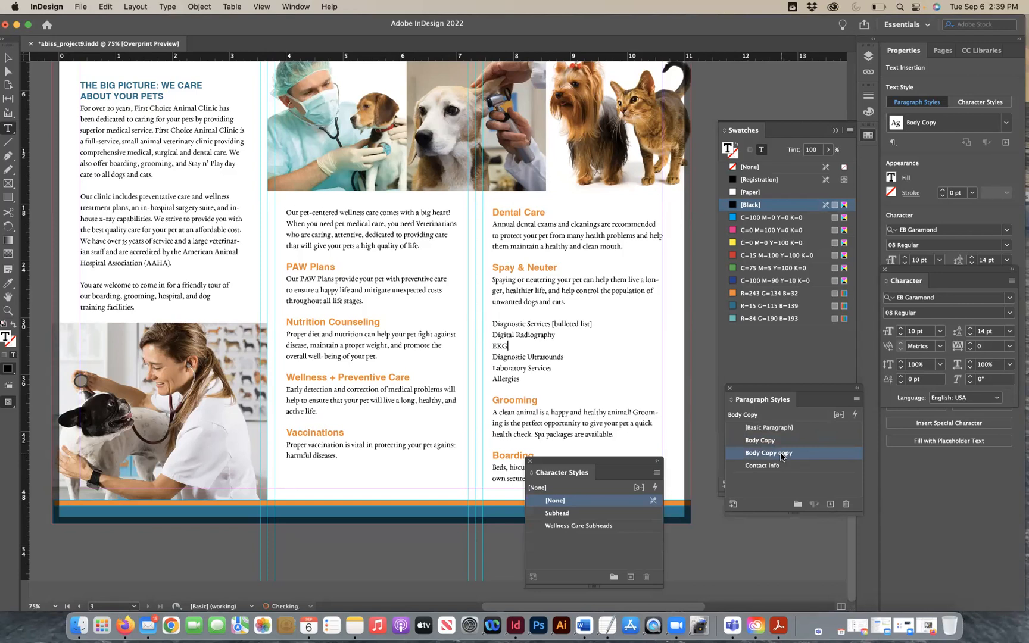
pyautogui.click(586, 147)
pyautogui.press('BackSpace')
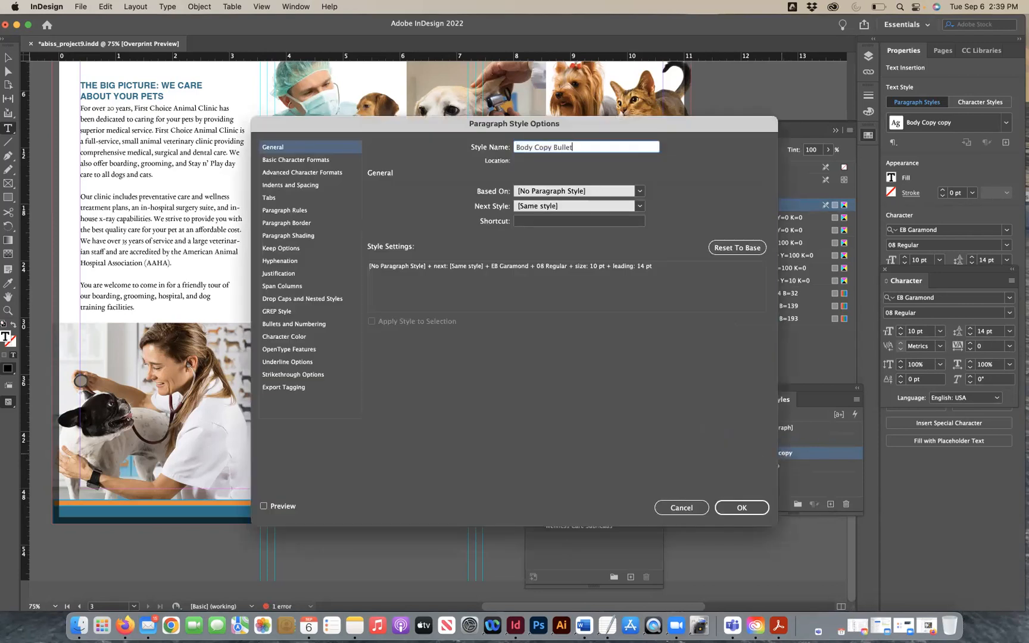
# Set the Body Copy Bulleted paragraph style's list type to Bullets.
pyautogui.click(285, 161)
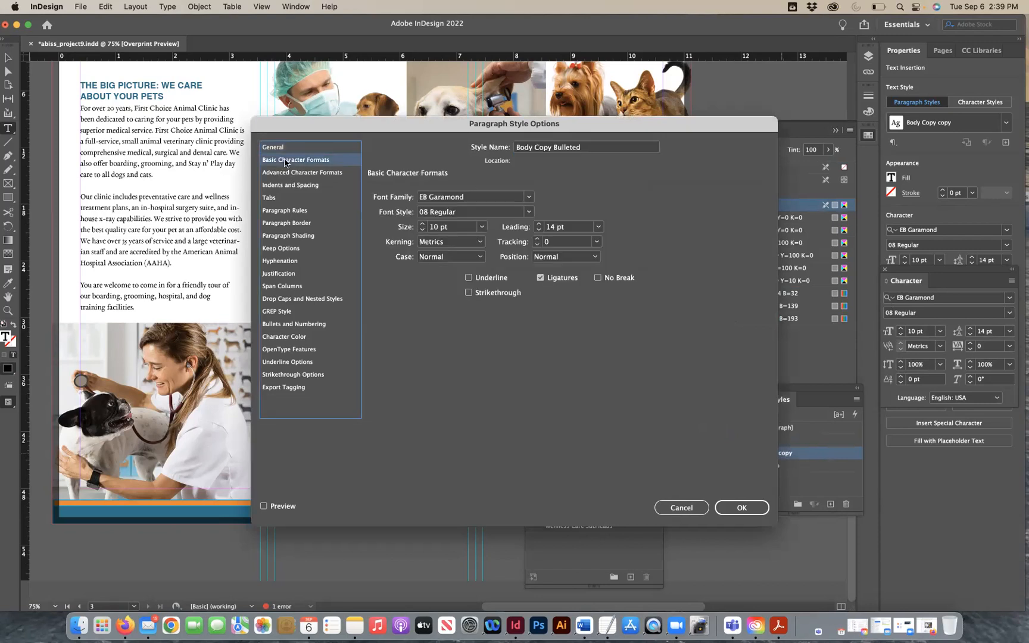
pyautogui.click(287, 175)
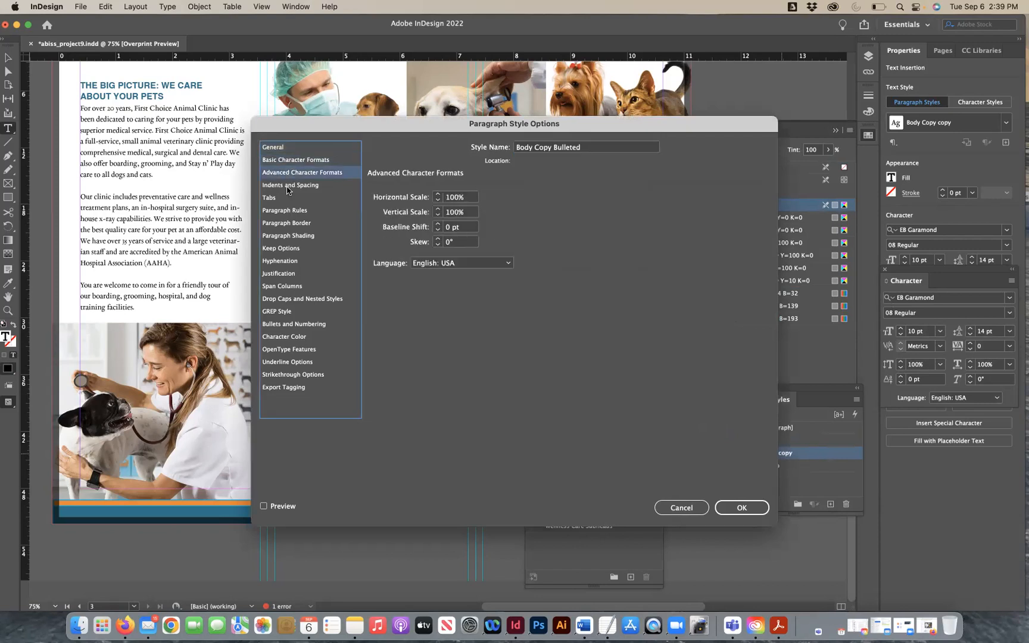
pyautogui.click(288, 188)
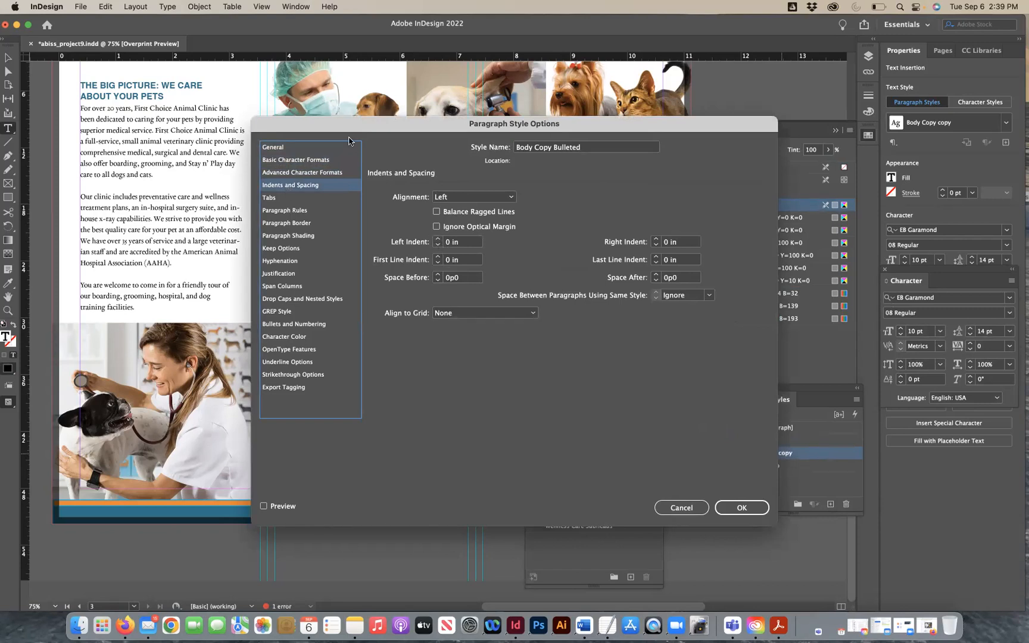
pyautogui.moveTo(359, 127); pyautogui.dragTo(528, 174)
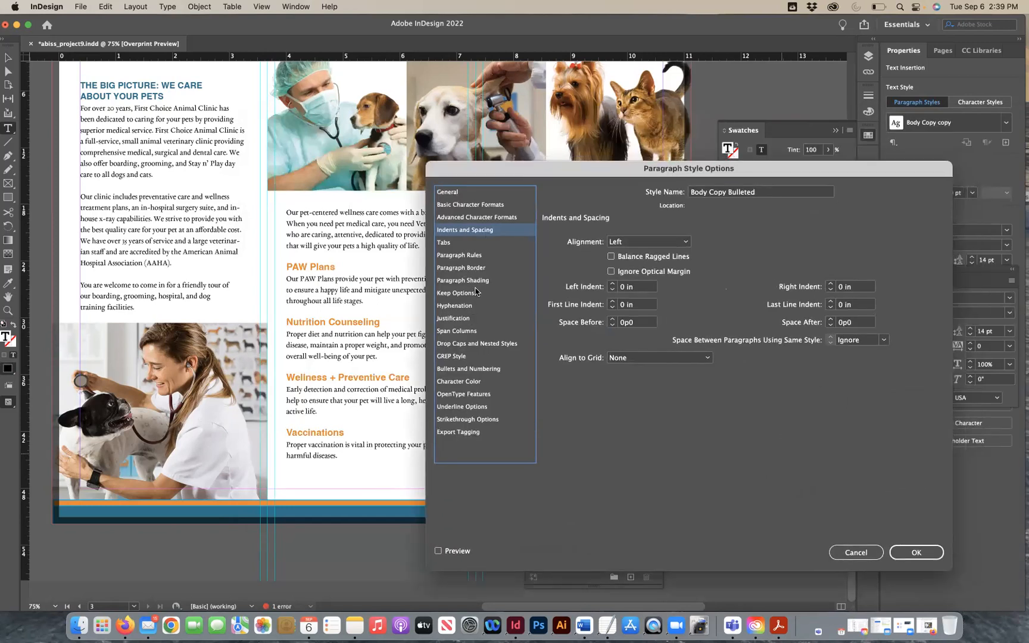
pyautogui.click(468, 370)
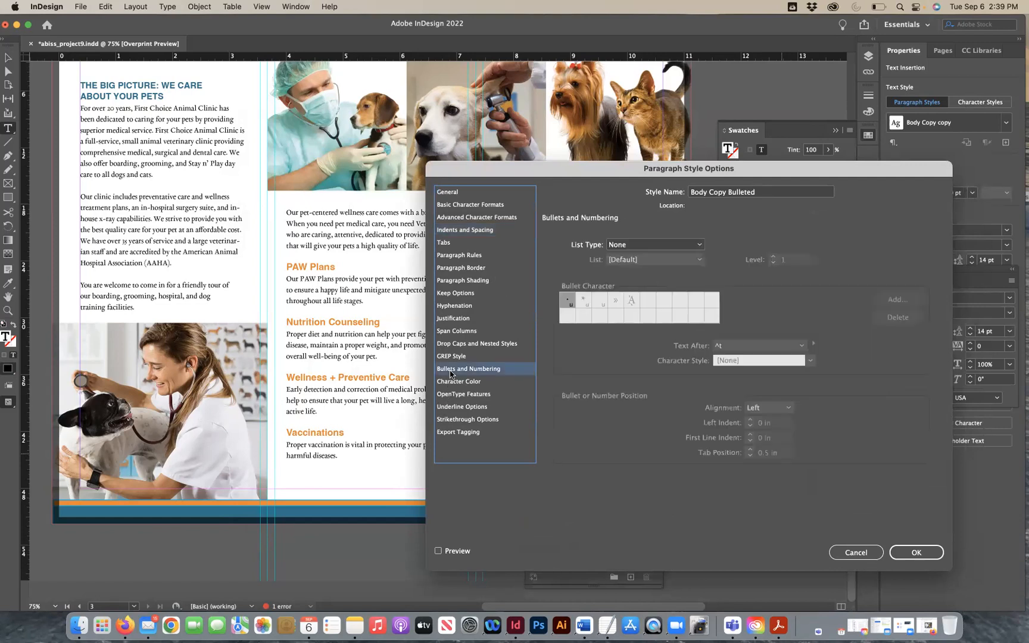
pyautogui.click(624, 246)
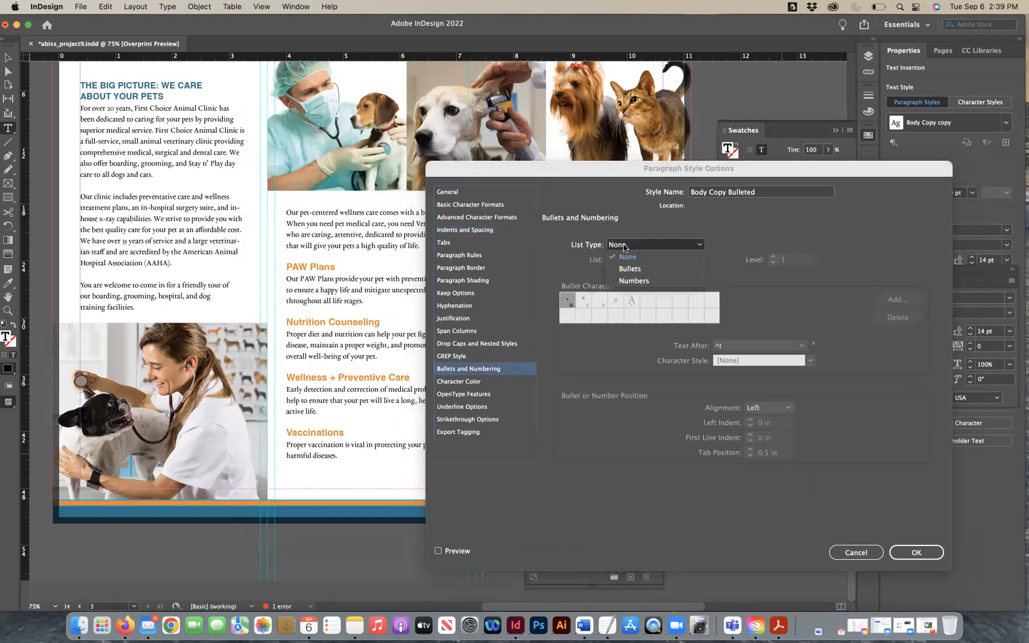
pyautogui.click(630, 269)
pyautogui.click(916, 552)
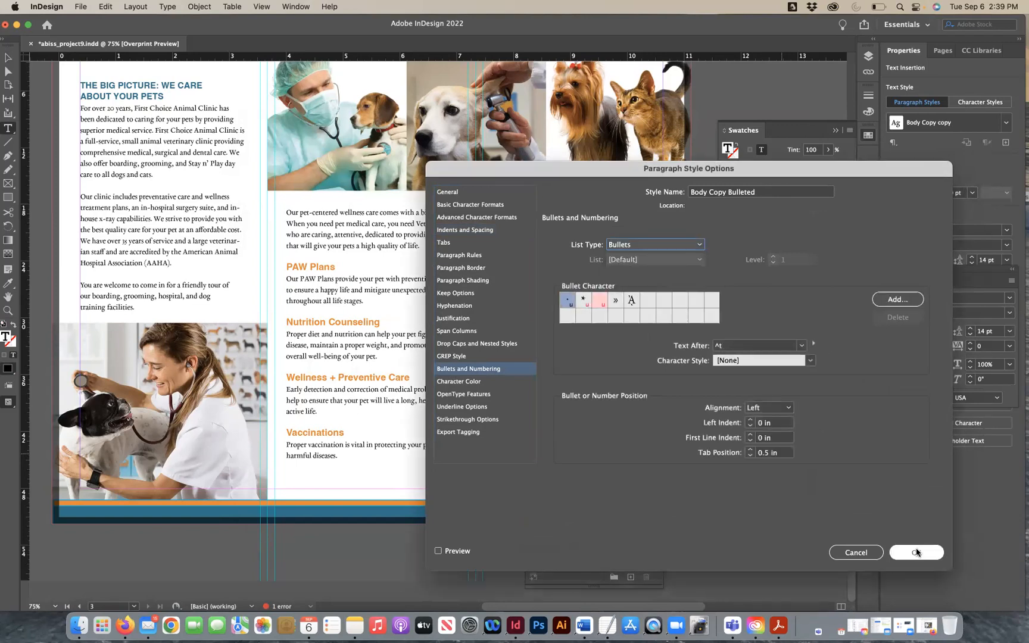
# Set the Body Copy Bulleted font style to 08 Italic and apply the style to the lines from "Digital Radiography" to "Allergies".
pyautogui.click(488, 204)
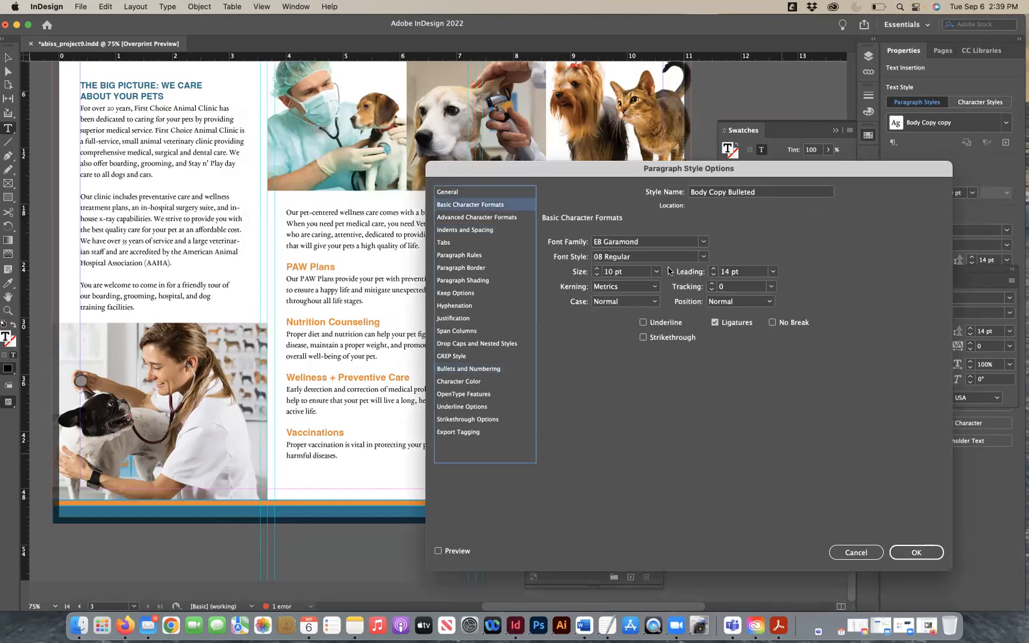
pyautogui.click(703, 257)
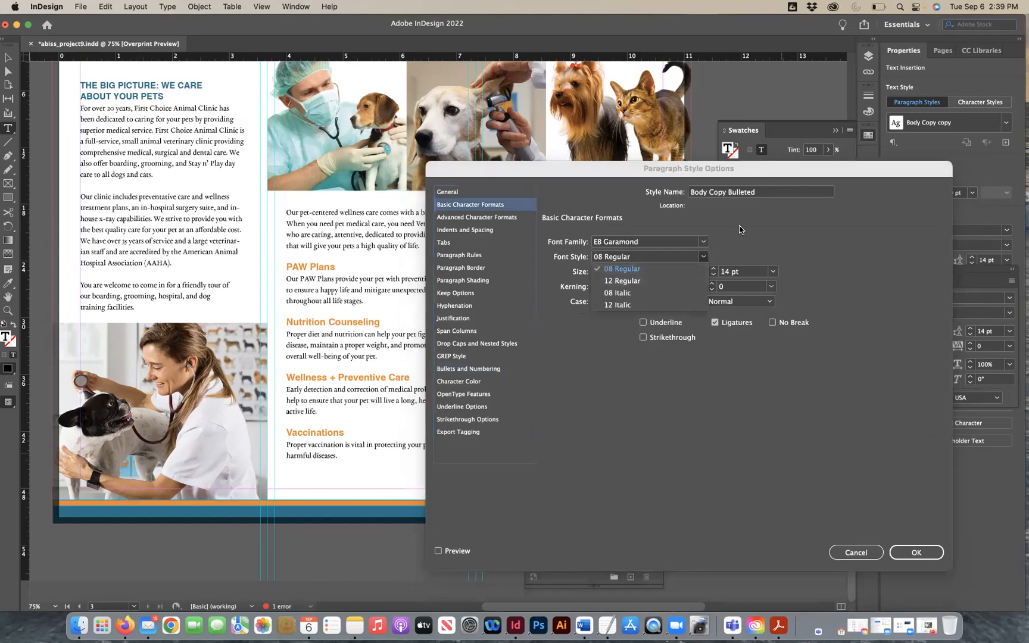
pyautogui.click(677, 293)
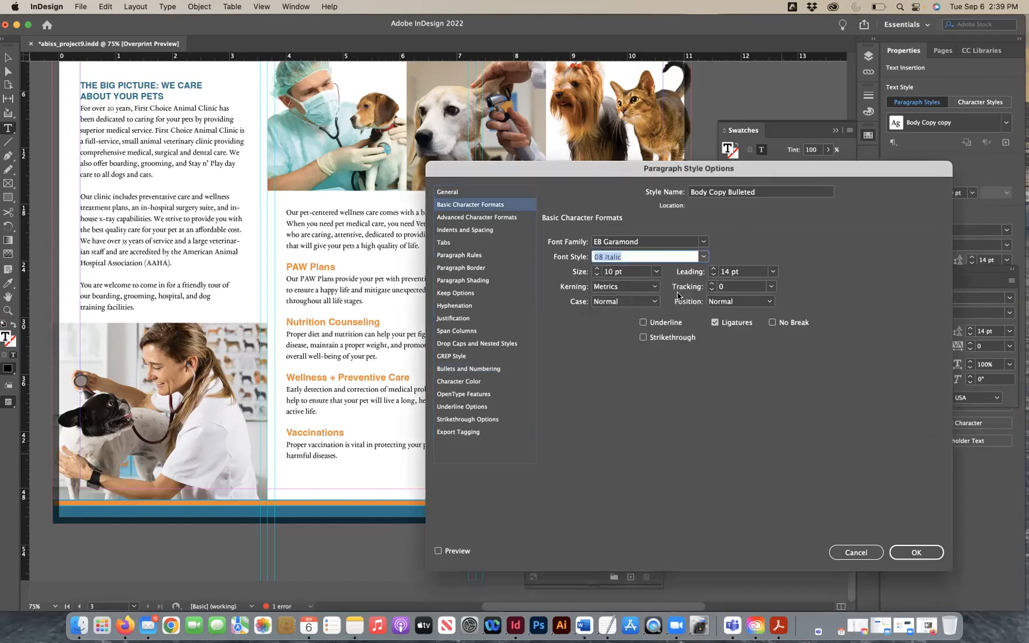
pyautogui.click(704, 257)
pyautogui.click(723, 254)
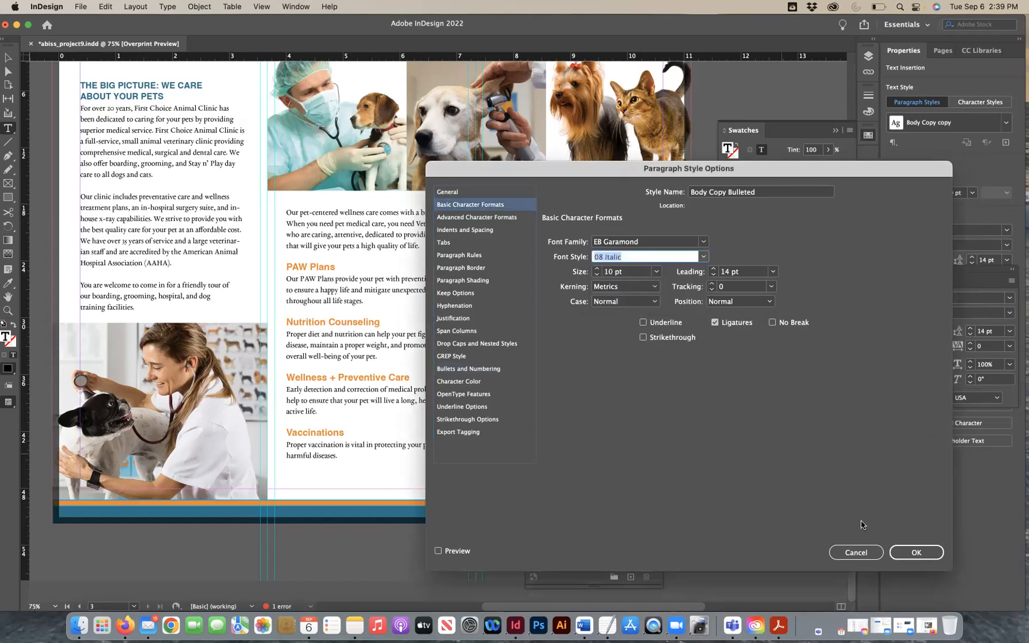
pyautogui.click(895, 550)
pyautogui.moveTo(520, 377); pyautogui.dragTo(479, 336)
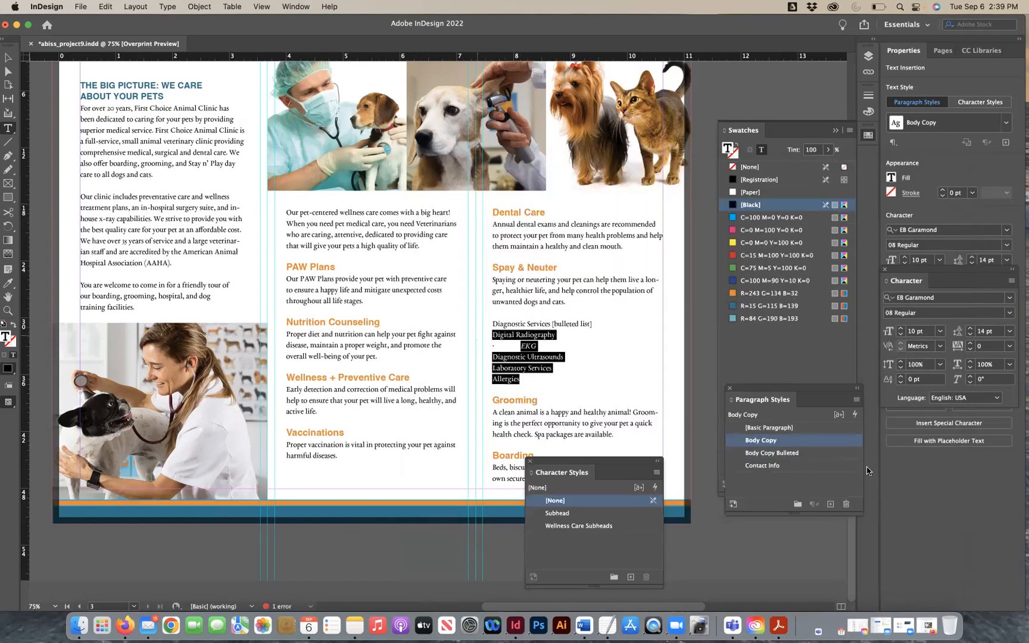
pyautogui.click(795, 453)
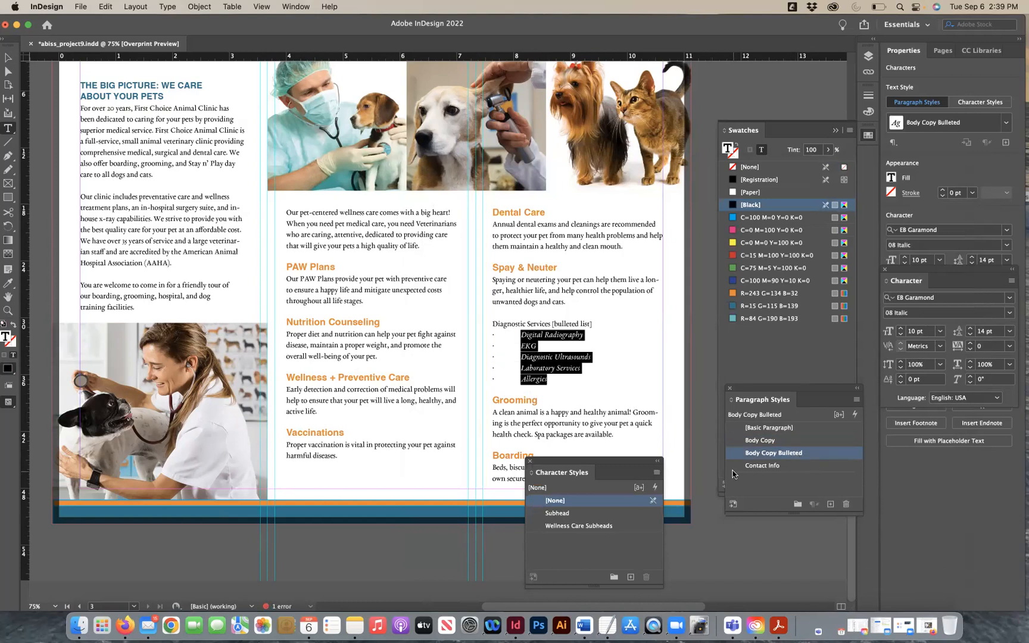
pyautogui.click(520, 335)
pyautogui.press('BackSpace')
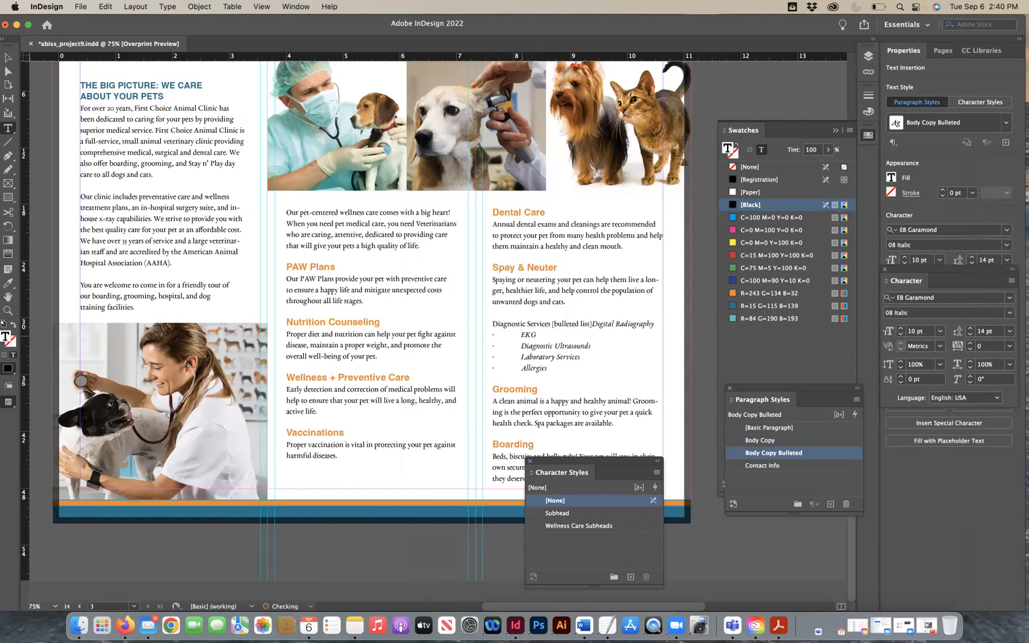
pyautogui.press('Return')
pyautogui.press('super+z')
pyautogui.press('super+z')
# Set the bullet tab position of the Body Copy Bulleted paragraph style to 0.125 in, with preview on.
pyautogui.moveTo(548, 381); pyautogui.dragTo(520, 335)
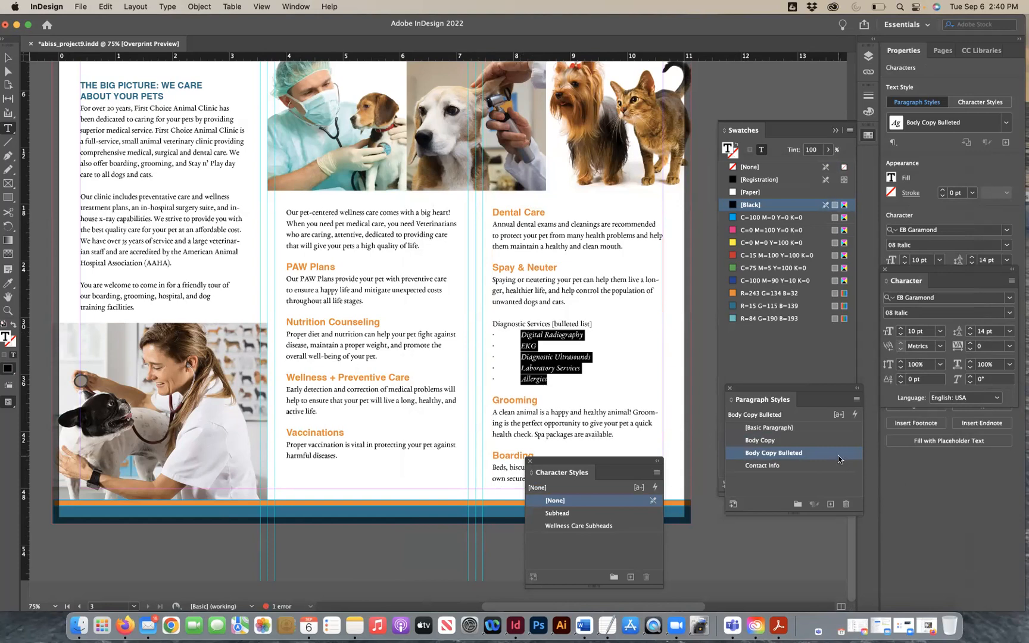
pyautogui.doubleClick(840, 454)
pyautogui.click(484, 205)
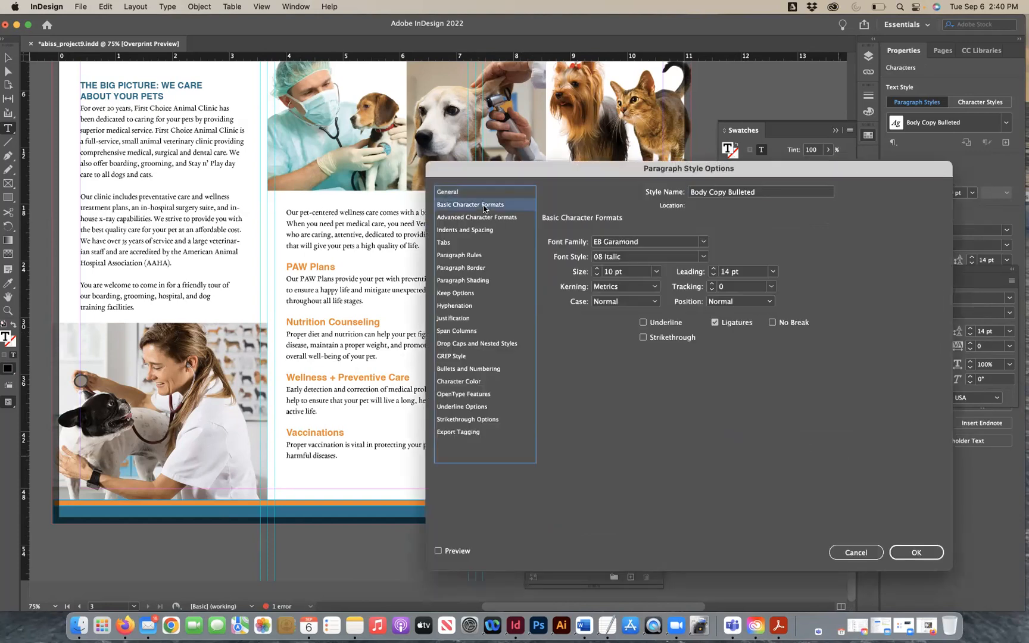
pyautogui.click(484, 218)
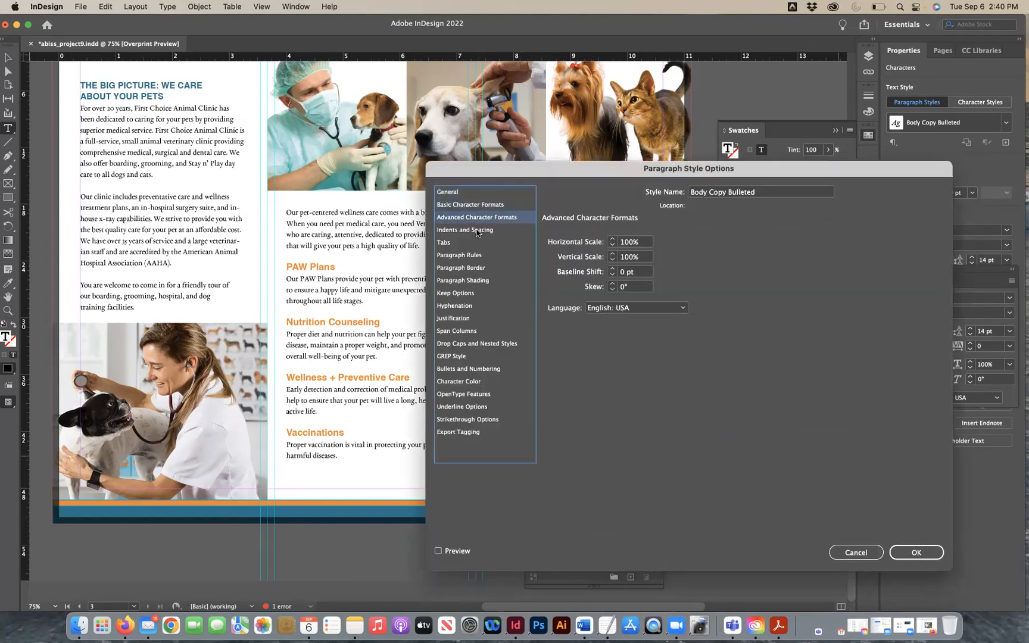
pyautogui.click(477, 231)
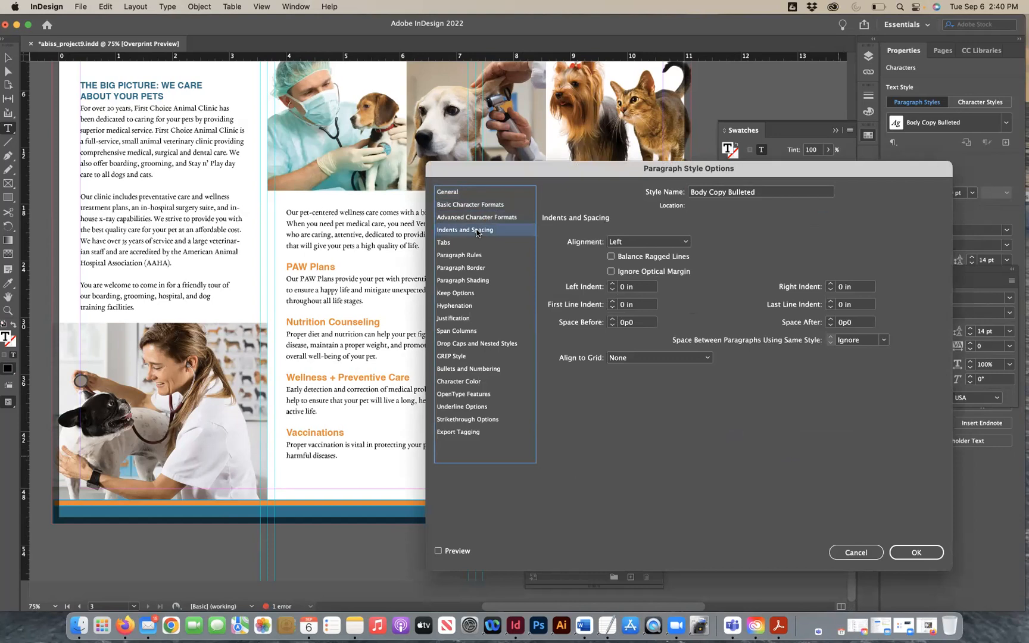
pyautogui.click(474, 369)
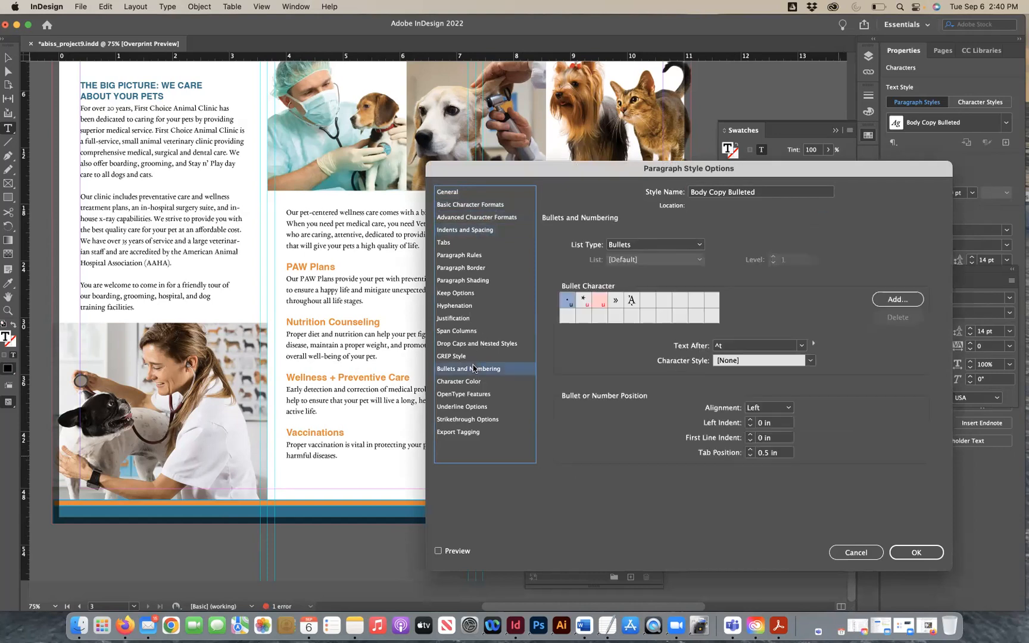
pyautogui.click(750, 455)
pyautogui.click(750, 456)
pyautogui.click(749, 456)
pyautogui.click(438, 551)
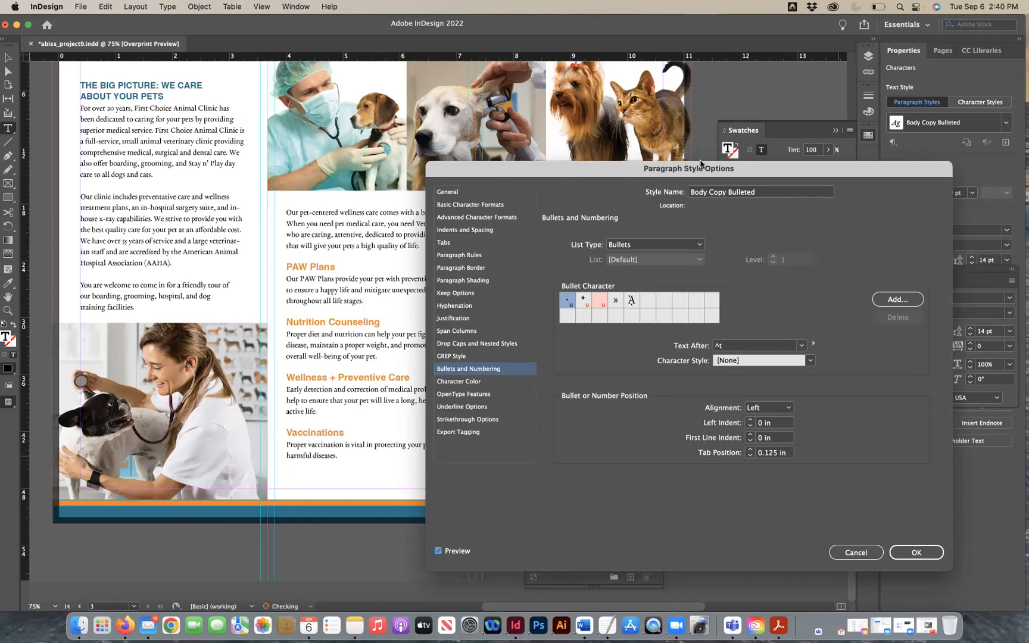
pyautogui.moveTo(749, 172); pyautogui.dragTo(502, 83)
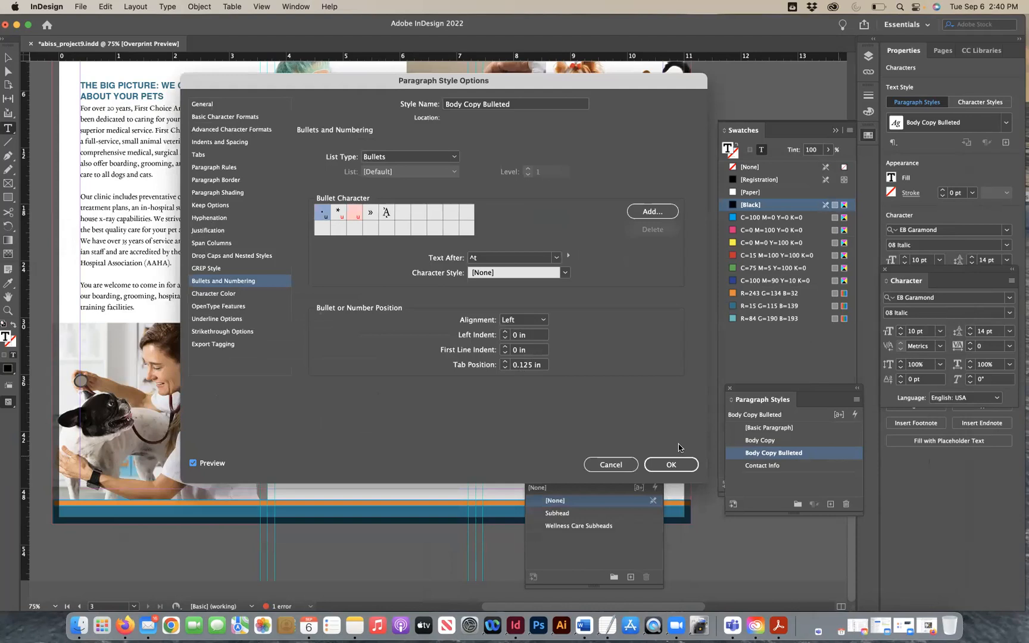
pyautogui.click(671, 467)
pyautogui.click(671, 466)
# Delete the "[bulleted list]" note after Diagnostic Services and apply the Wellness Care Subheads character style to that heading.
pyautogui.click(535, 360)
pyautogui.moveTo(552, 466); pyautogui.dragTo(745, 489)
pyautogui.moveTo(593, 323); pyautogui.dragTo(552, 324)
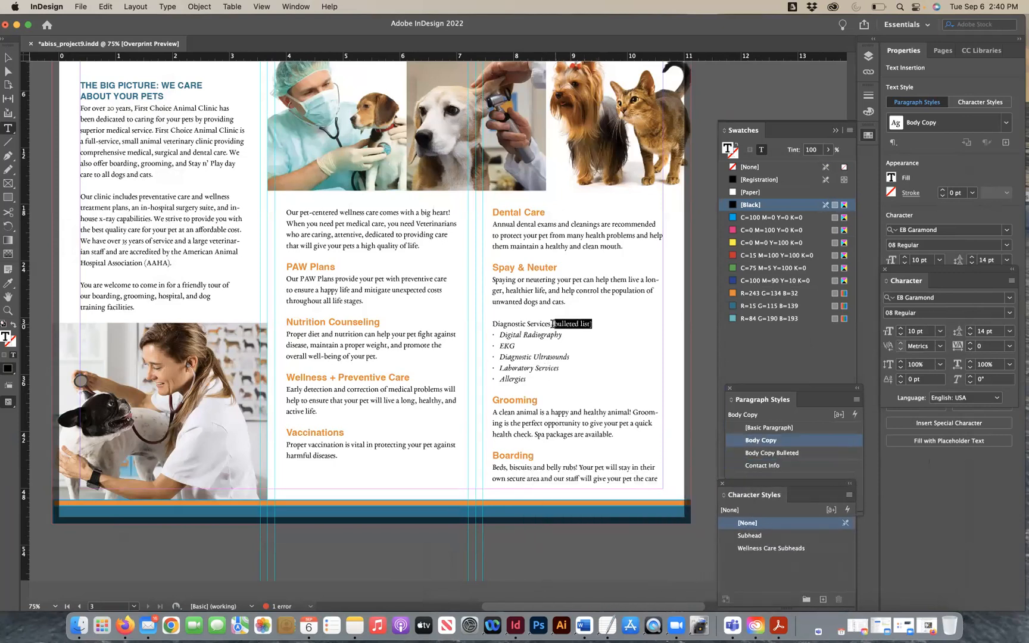
pyautogui.press('BackSpace')
pyautogui.moveTo(552, 323); pyautogui.dragTo(490, 324)
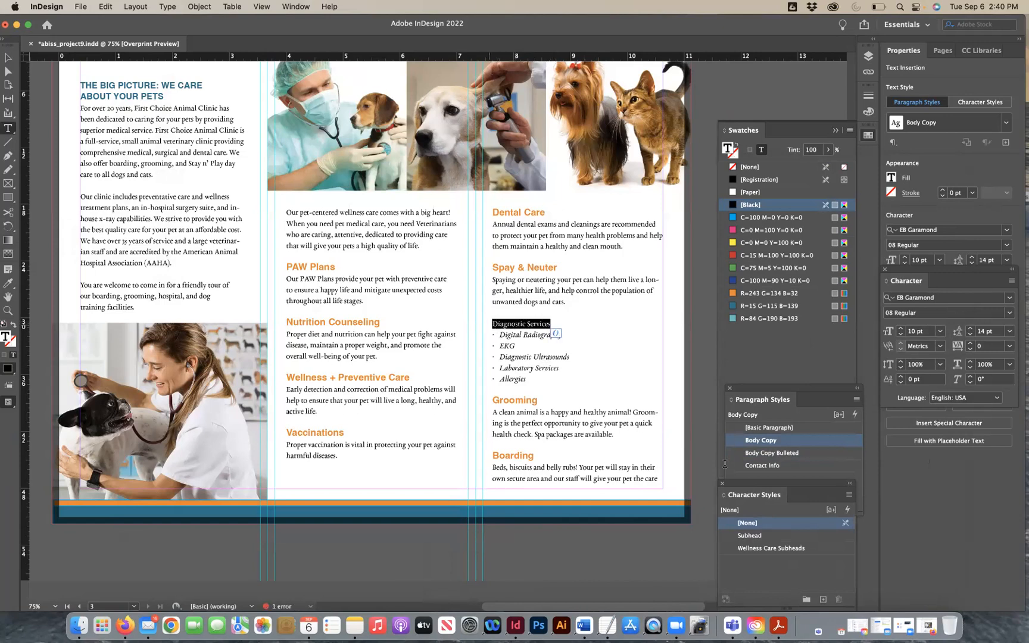
pyautogui.click(766, 548)
pyautogui.click(528, 367)
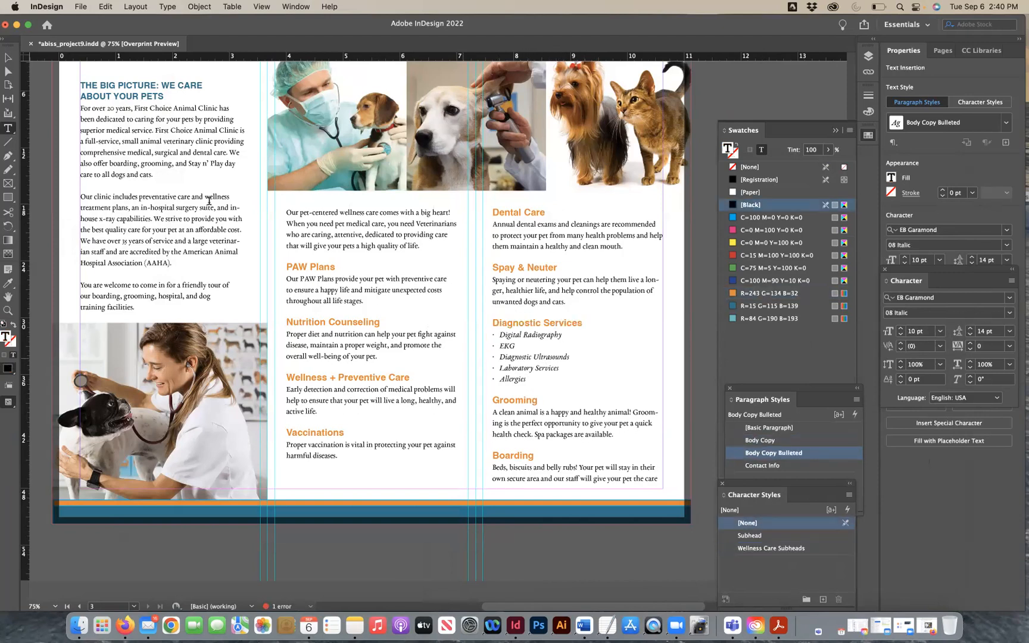
# Extend the services text frame that starts with Dental Care downward past the page's bottom edge to fit the whole Boarding paragraph.
pyautogui.click(8, 58)
pyautogui.moveTo(578, 489); pyautogui.dragTo(582, 543)
pyautogui.click(580, 544)
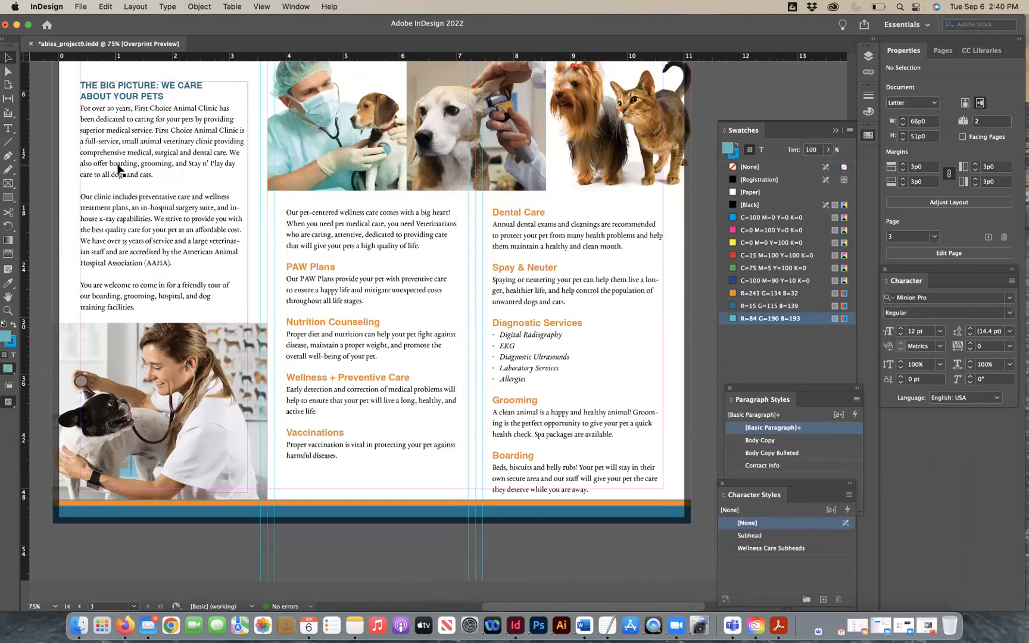
# Copy the "Laboratory Services" and "Allergies" lines and delete them from the Diagnostic Services list.
pyautogui.click(7, 128)
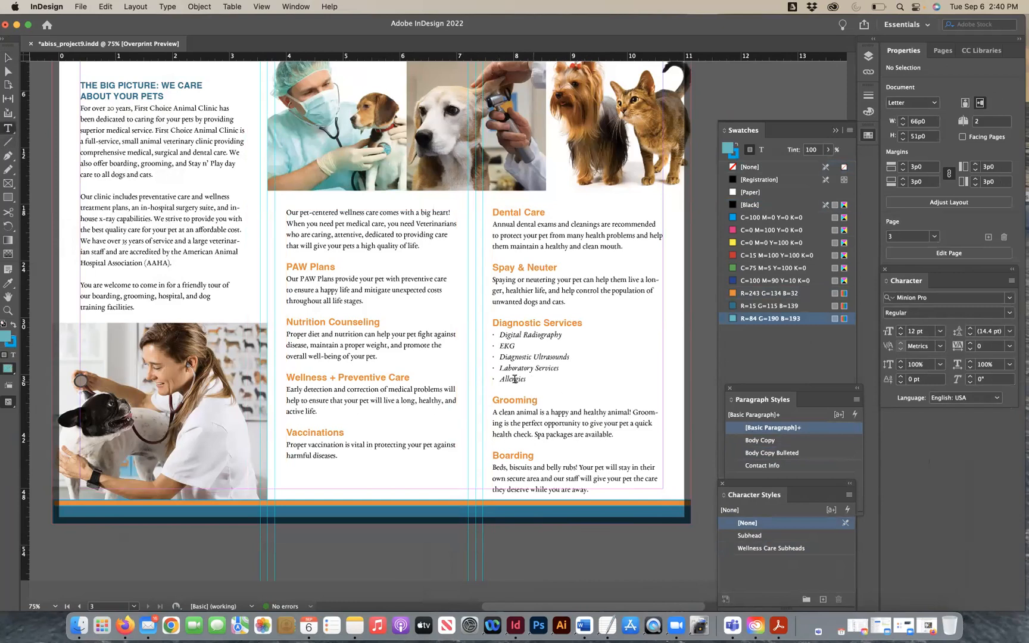
pyautogui.moveTo(526, 379); pyautogui.dragTo(488, 370)
pyautogui.press('super+c')
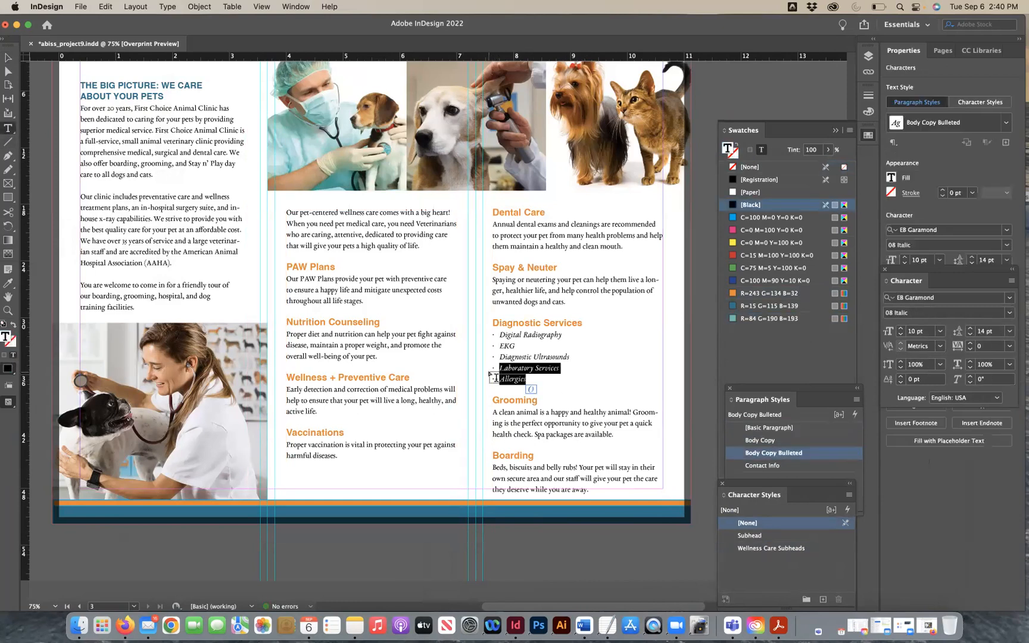
pyautogui.press('BackSpace')
pyautogui.press('BackSpace')
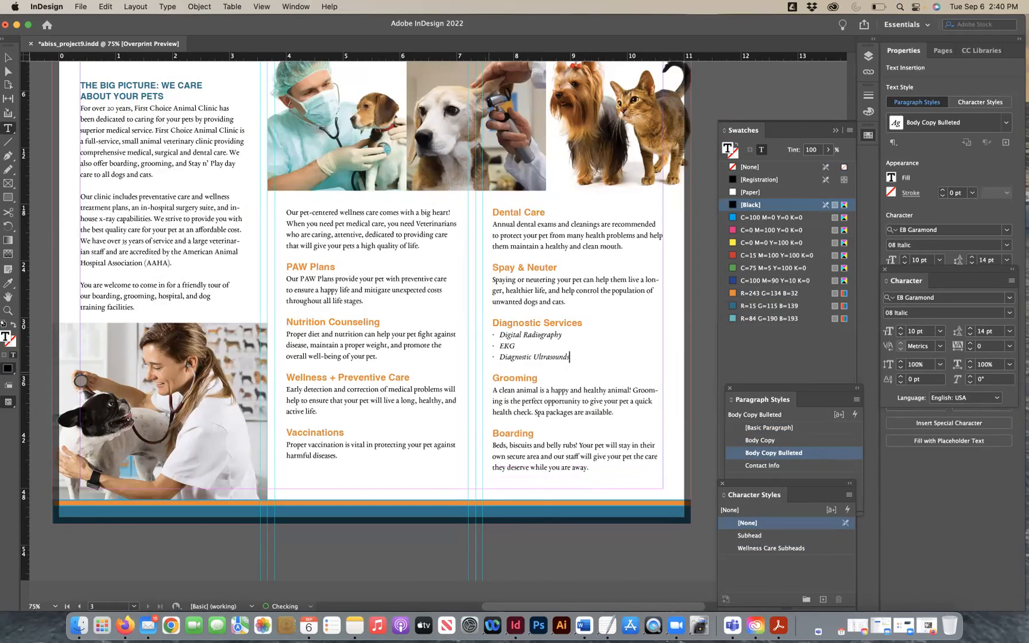
# Draw a new text frame on the pasteboard beside page 3 and paste the Laboratory Services and Allergies lines into it.
pyautogui.click(8, 57)
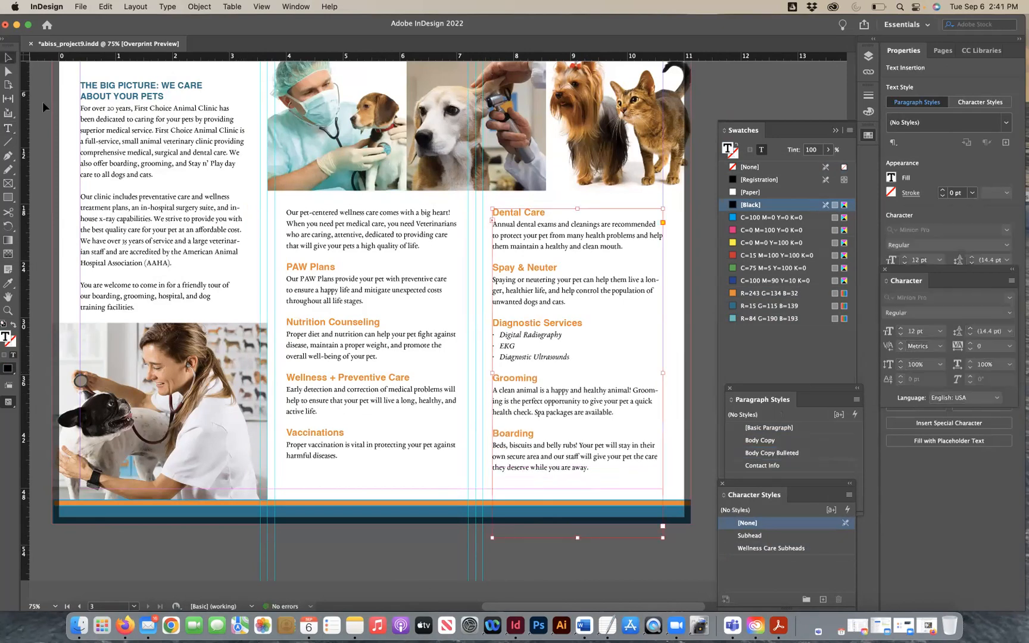
pyautogui.click(44, 106)
pyautogui.click(9, 127)
pyautogui.hscroll(5, 691, 328)
pyautogui.moveTo(559, 326); pyautogui.dragTo(670, 385)
pyautogui.press('super+v')
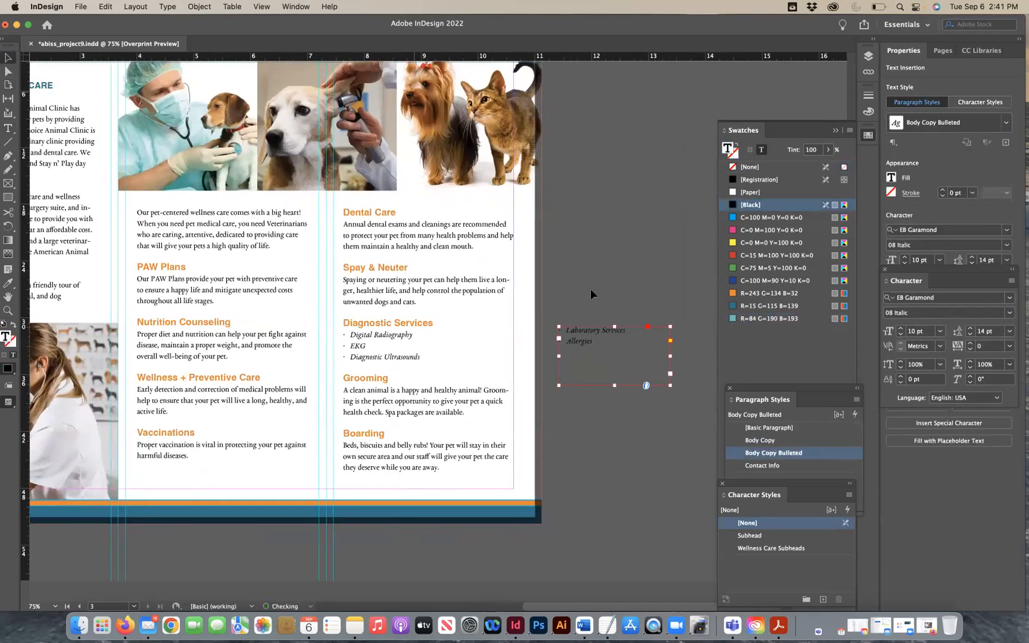
# Reduce the new frame to about 1.33 in wide and align it beside the Diagnostic Services list as a second column.
pyautogui.press('Escape')
pyautogui.moveTo(668, 384); pyautogui.dragTo(463, 352)
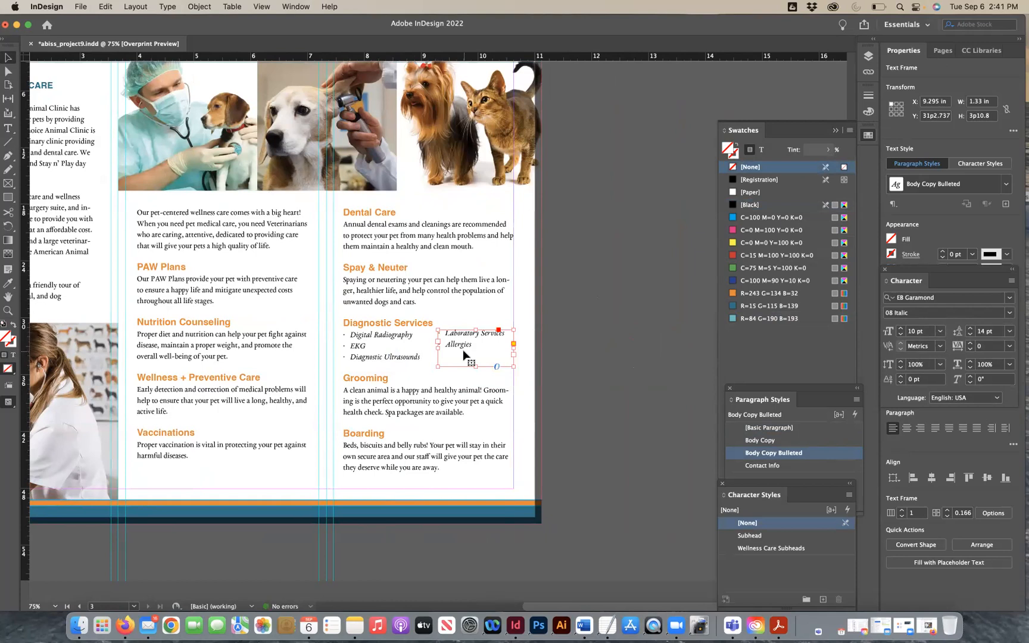
pyautogui.click(613, 373)
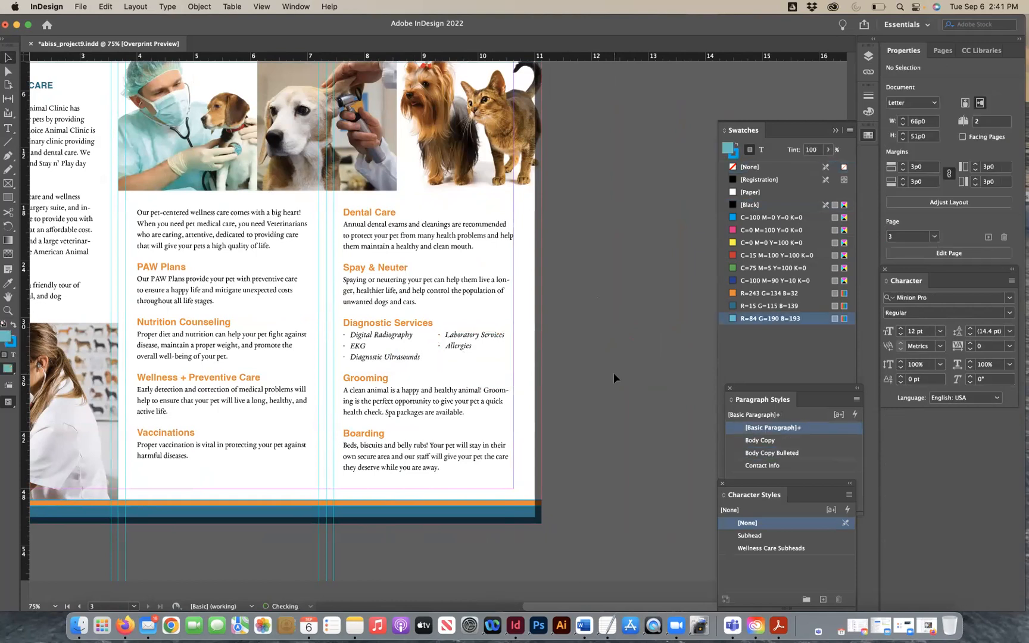
# Break the line before "longer" in the Spay & Neuter paragraph to remove the word's hyphenation.
pyautogui.hscroll(-4, 612, 372)
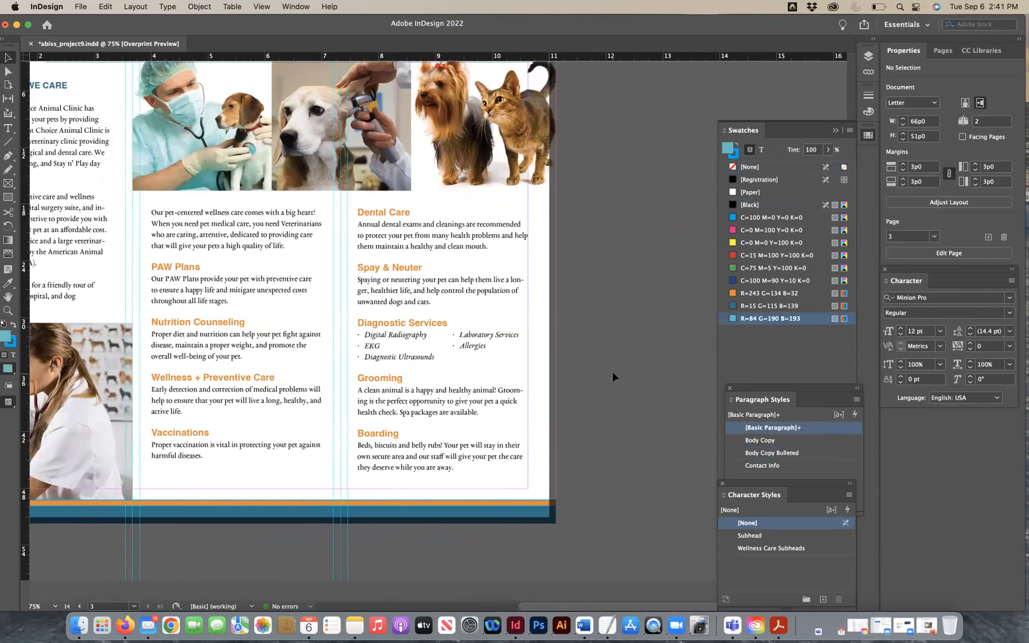
pyautogui.hscroll(-2, 611, 371)
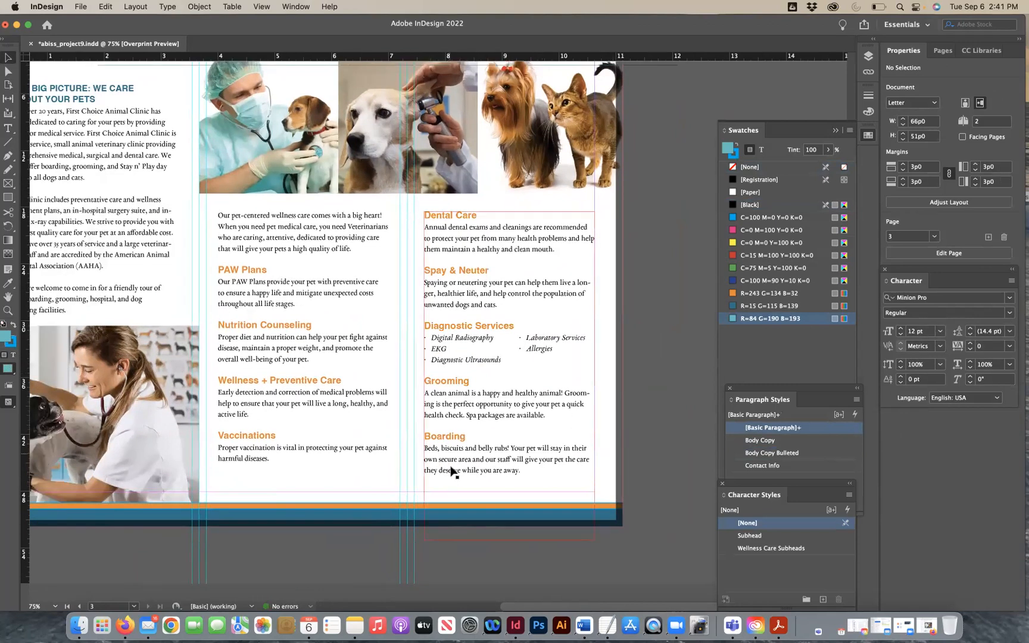
pyautogui.press('t')
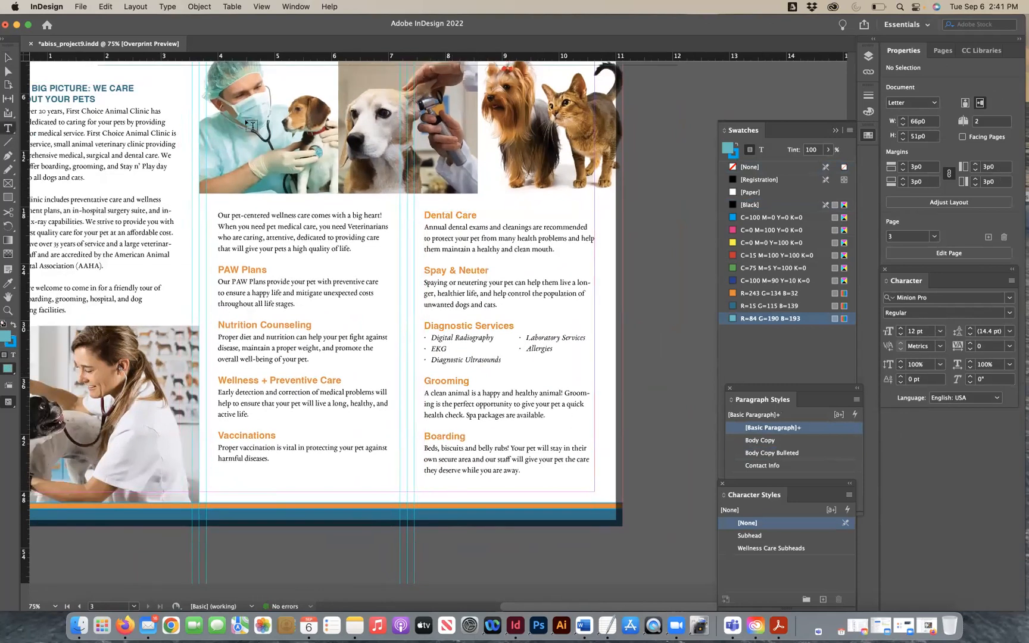
pyautogui.click(577, 282)
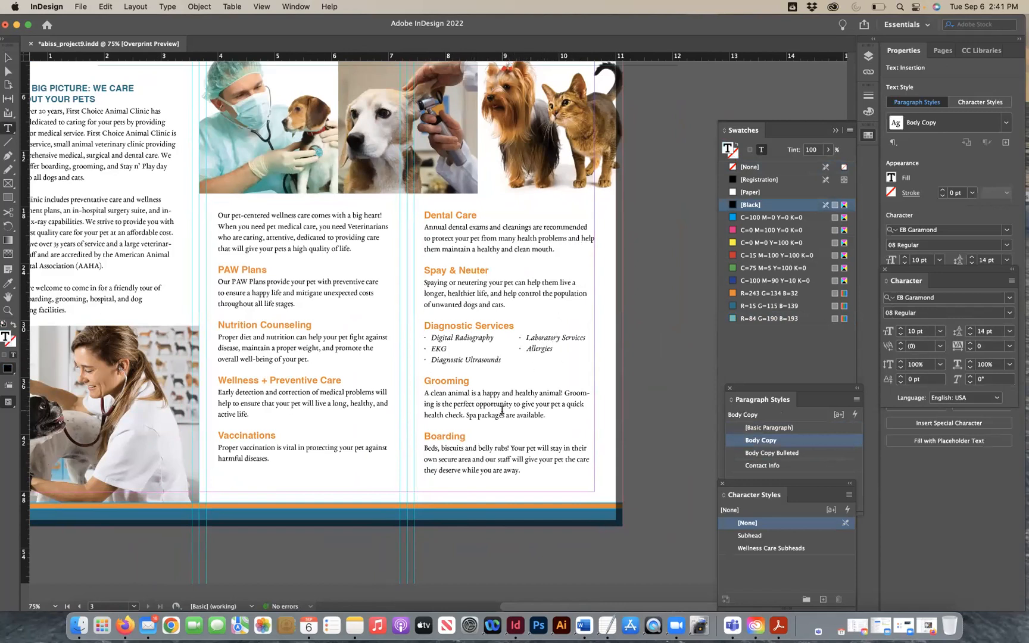
# Hide the document guides and view all of page 3 at 50% zoom.
pyautogui.hscroll(-3, 427, 450)
pyautogui.scroll(2, 427, 450)
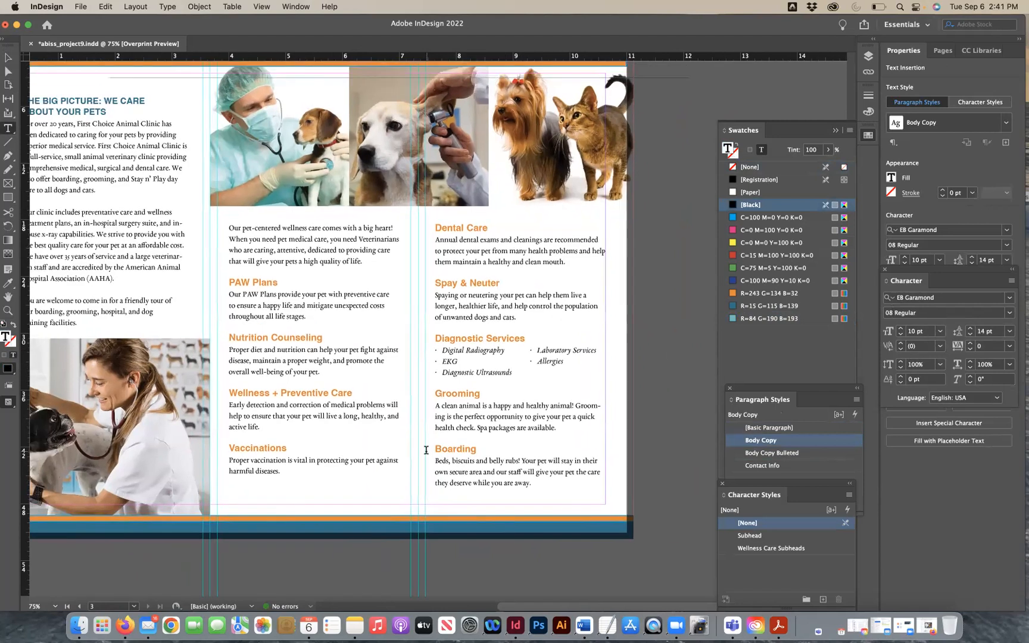
pyautogui.press('super+minus')
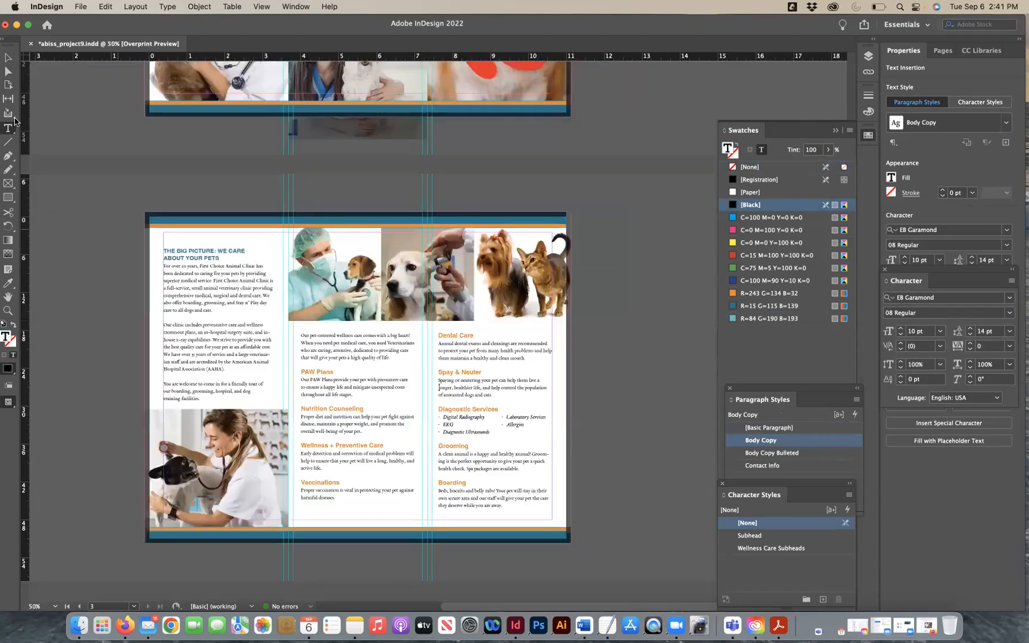
pyautogui.click(8, 57)
pyautogui.click(257, 6)
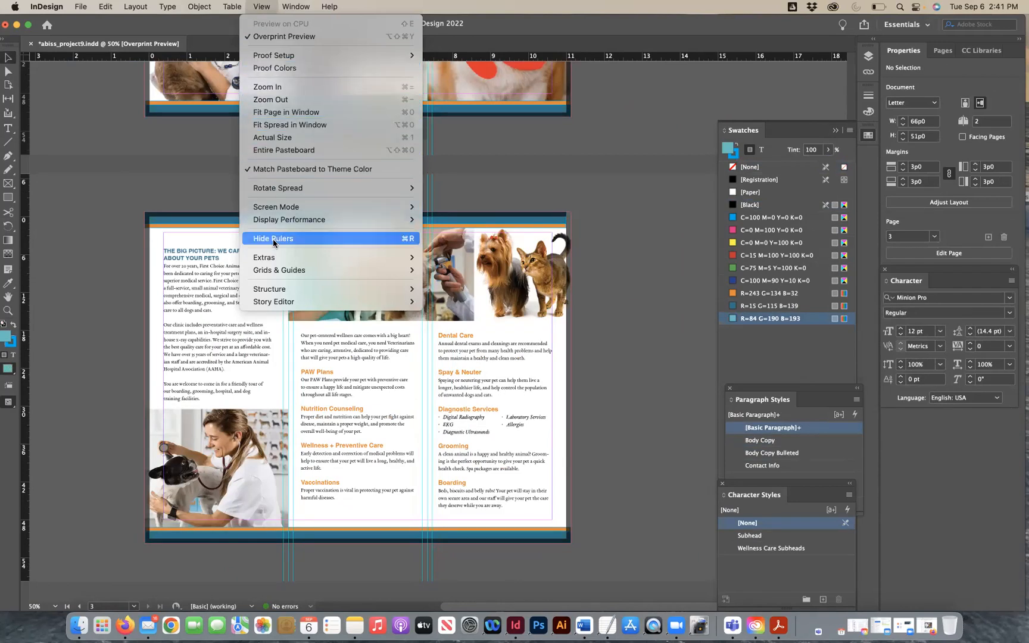
pyautogui.moveTo(387, 270)
pyautogui.click(441, 270)
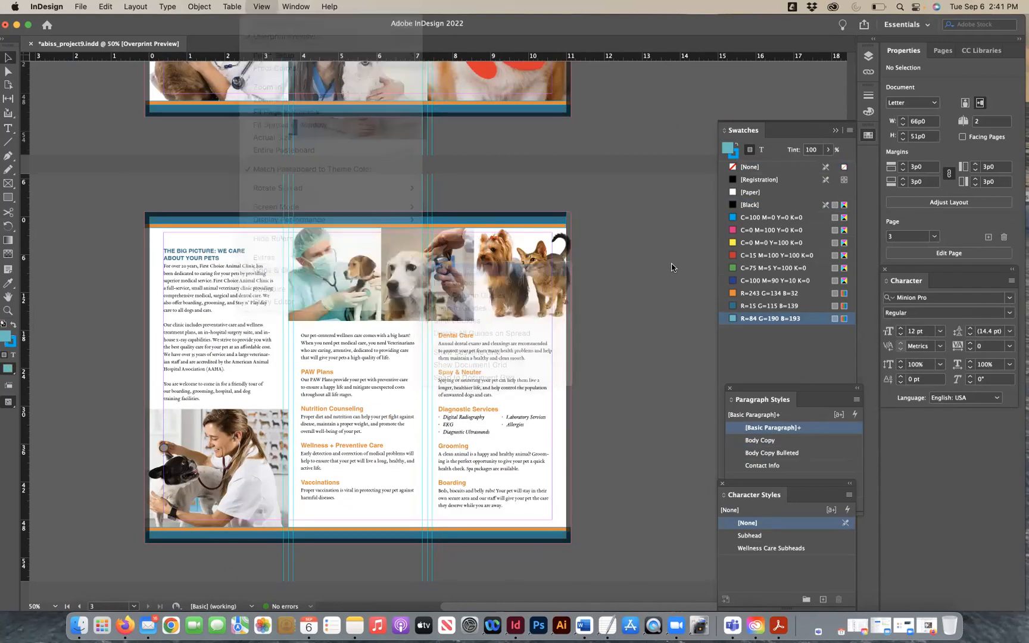
# Collapse the Swatches panel and close the Paragraph Styles and Character Styles panels.
pyautogui.click(836, 130)
pyautogui.click(731, 390)
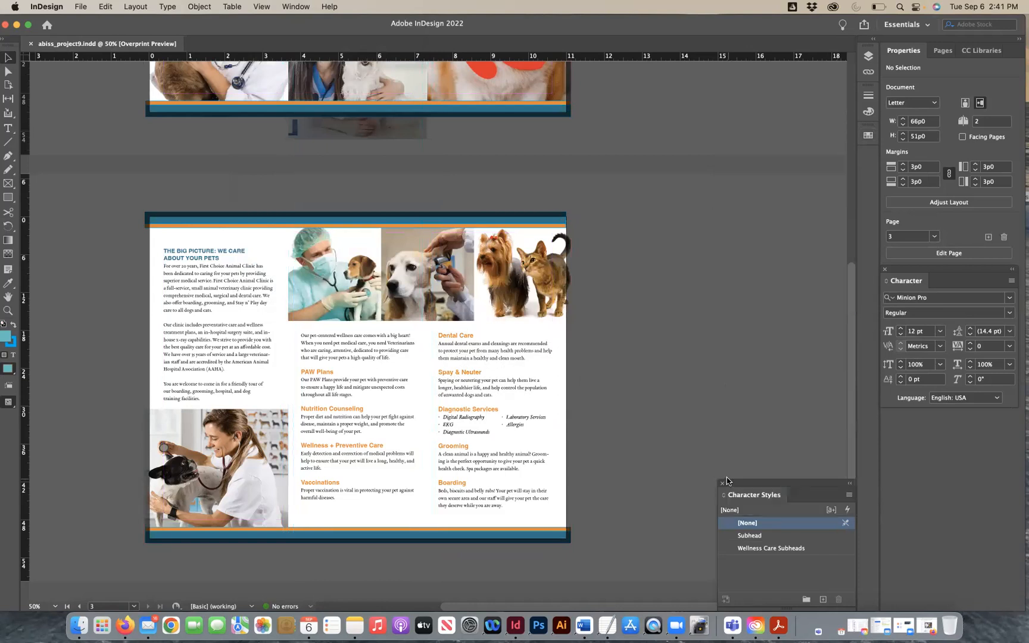
pyautogui.click(722, 484)
# Show the document's layers and turn off the visibility of the Guides layer.
pyautogui.click(288, 7)
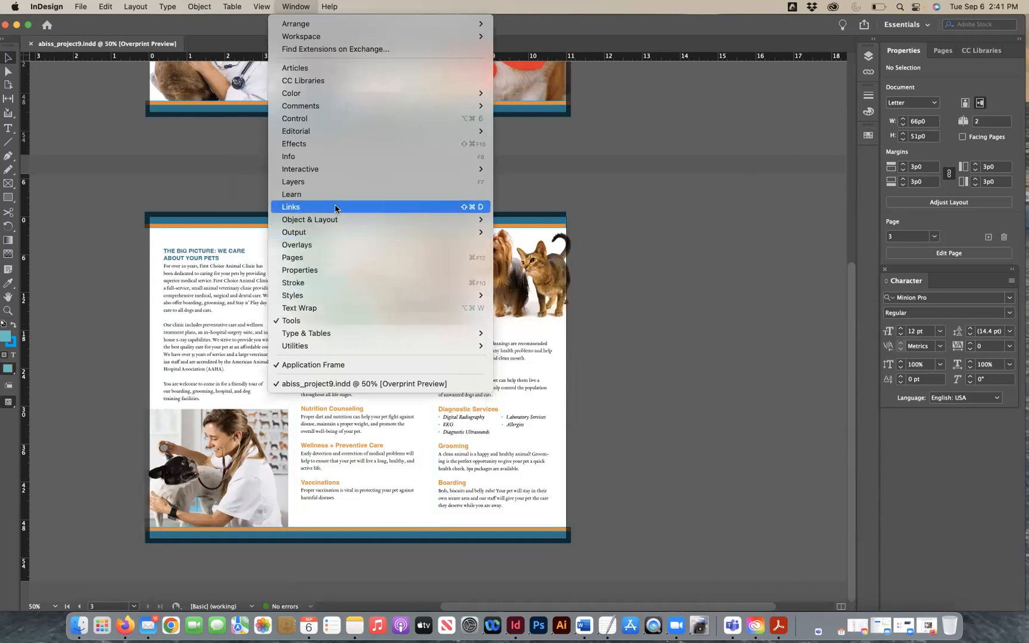
pyautogui.click(778, 74)
pyautogui.click(868, 54)
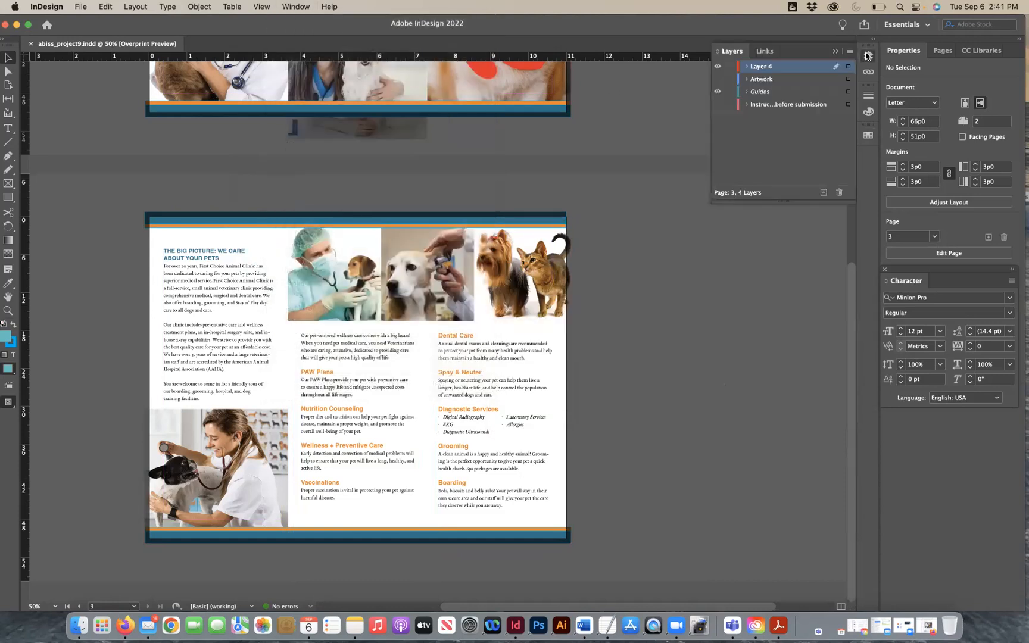
pyautogui.click(717, 94)
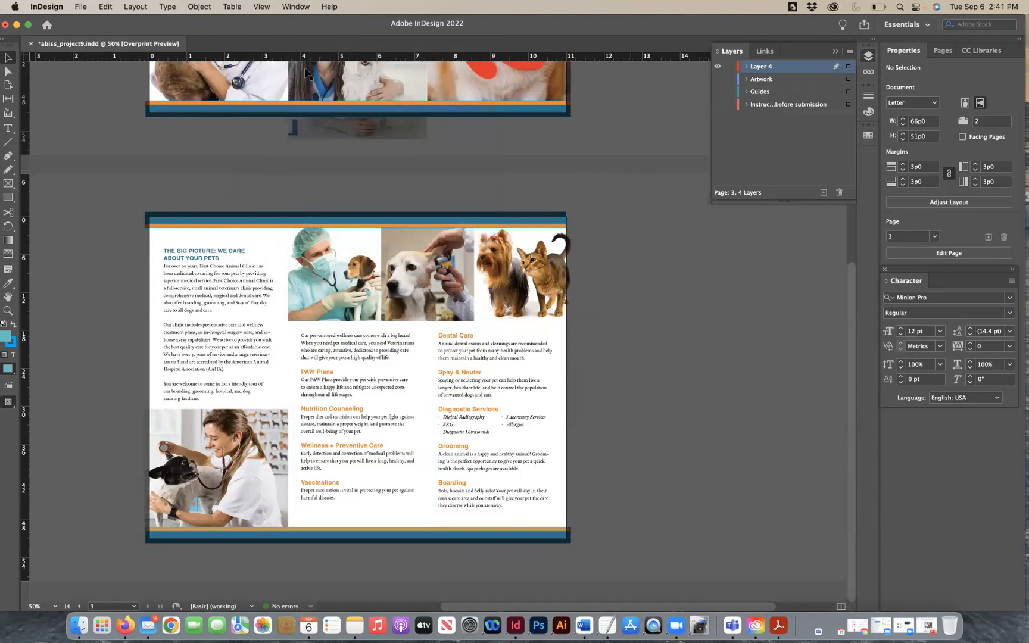
# Switch Overprint Preview off and back on.
pyautogui.click(261, 6)
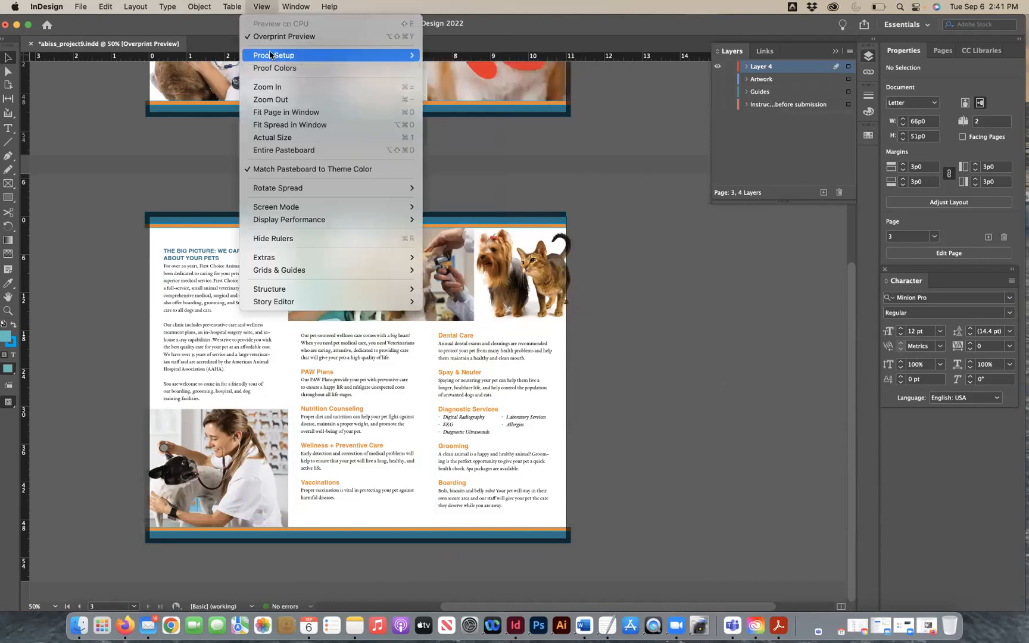
pyautogui.click(468, 186)
pyautogui.press('alt+shift+super+y')
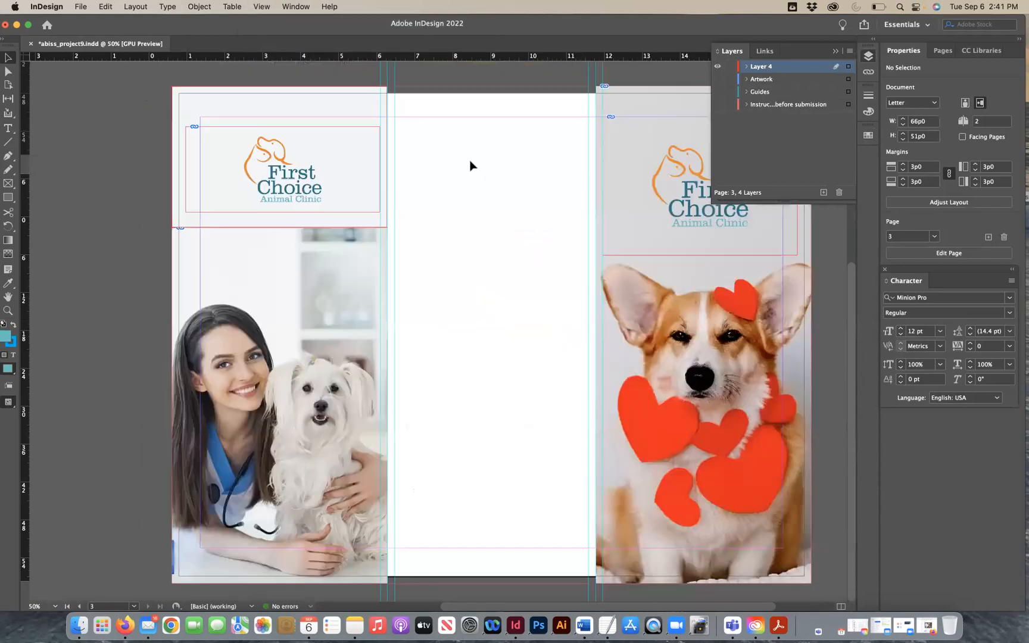
pyautogui.click(261, 7)
pyautogui.click(267, 37)
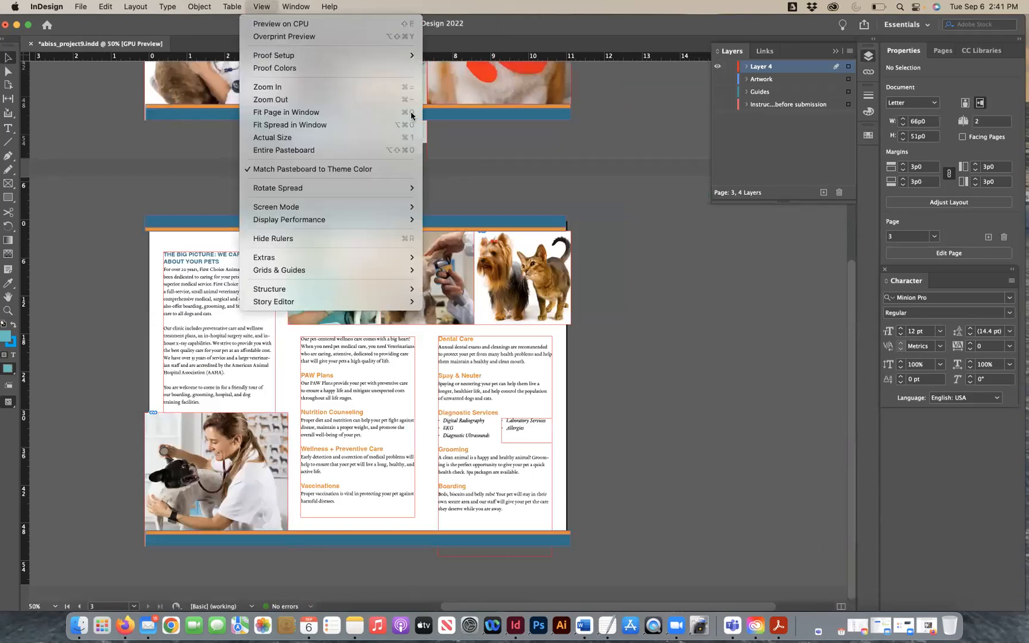
# Show page 2 at 75% zoom and switch the screen mode to Preview.
pyautogui.scroll(8, 530, 226)
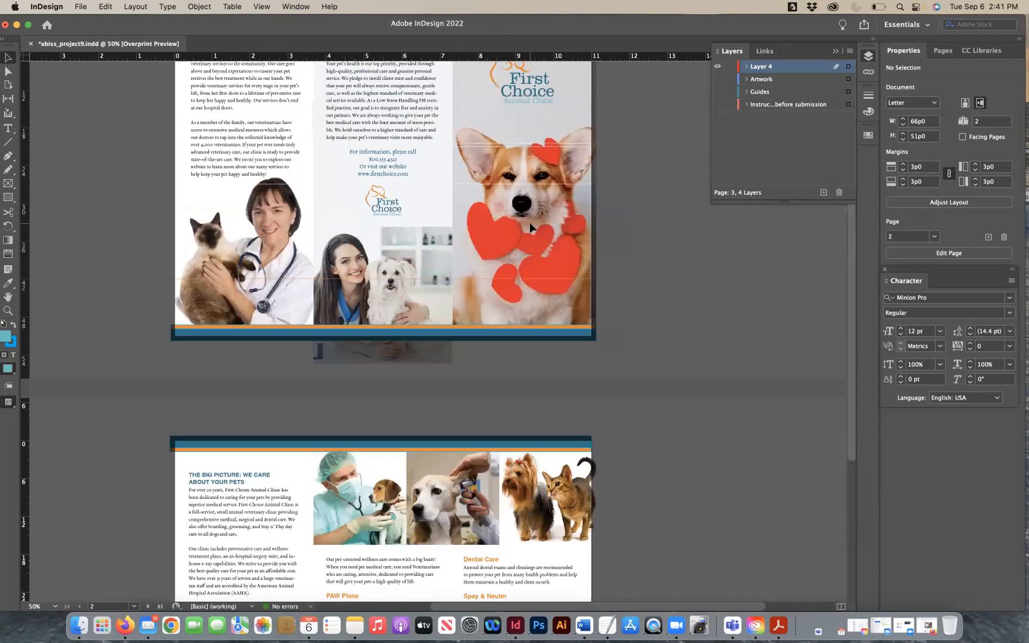
pyautogui.scroll(4, 530, 222)
pyautogui.press('super+equal')
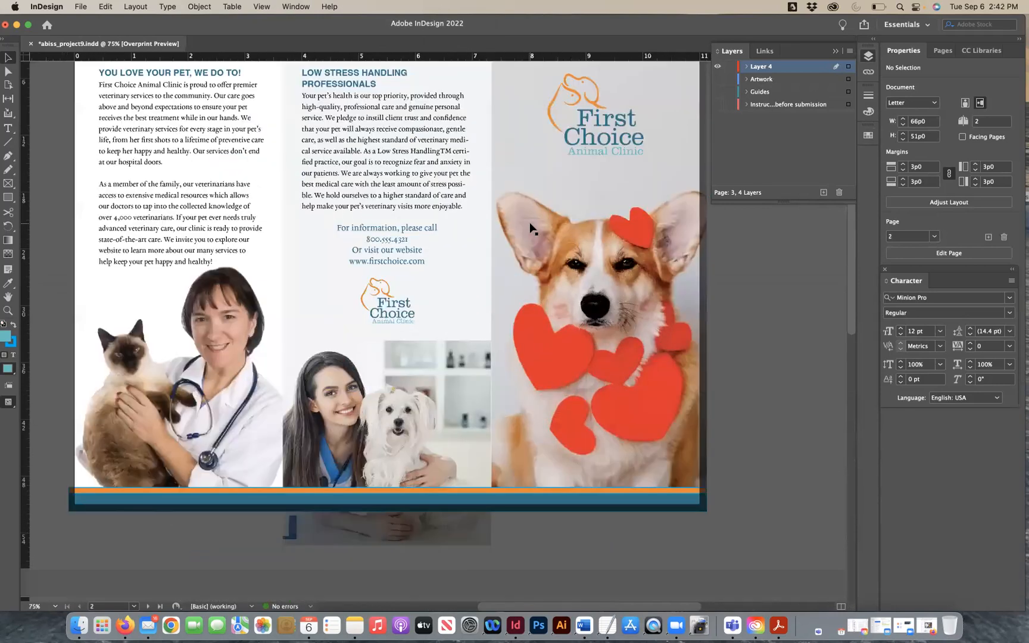
pyautogui.scroll(3, 530, 226)
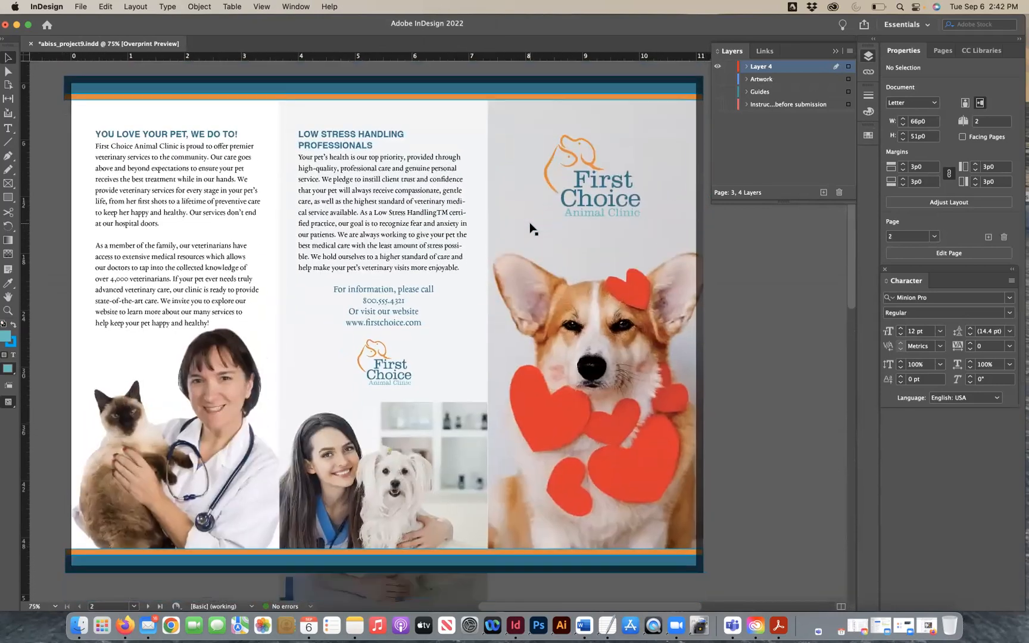
pyautogui.moveTo(10, 406); pyautogui.dragTo(32, 430)
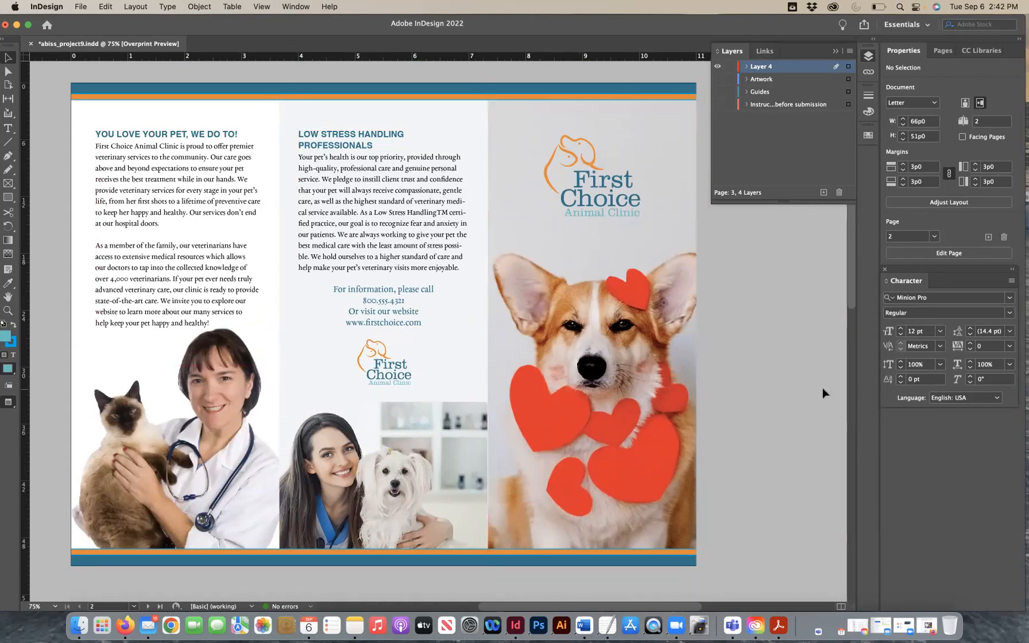
# Widen the vet-and-white-dog photo on page 2's middle panel slightly so it meets the front panel.
pyautogui.scroll(-1, 753, 445)
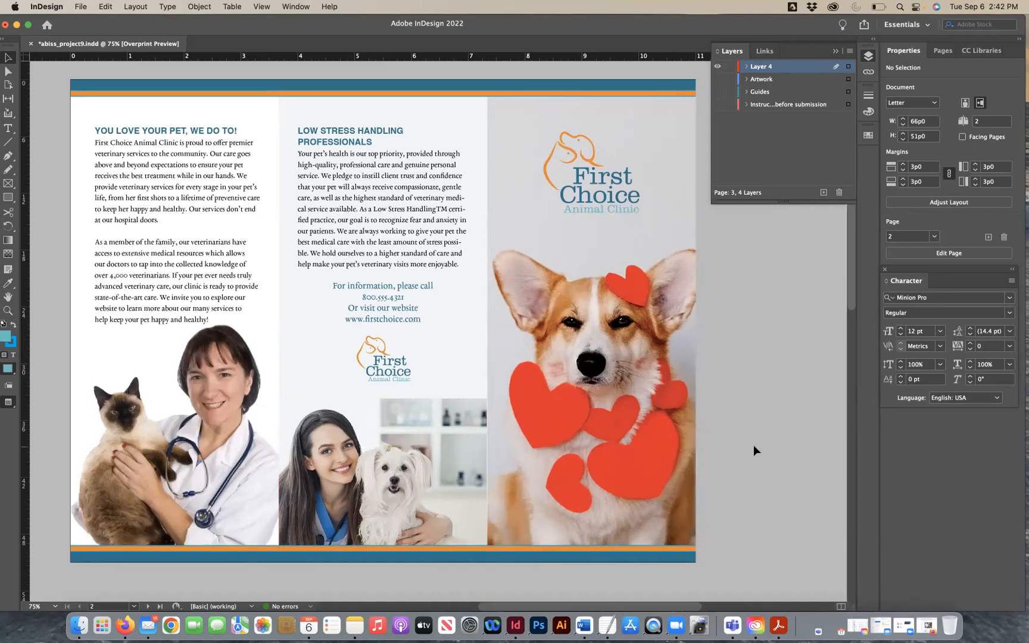
pyautogui.scroll(-5, 754, 450)
pyautogui.click(451, 396)
pyautogui.moveTo(487, 471); pyautogui.dragTo(492, 472)
pyautogui.click(723, 428)
# Review page 3 in the preview and save the brochure document.
pyautogui.scroll(-15, 746, 442)
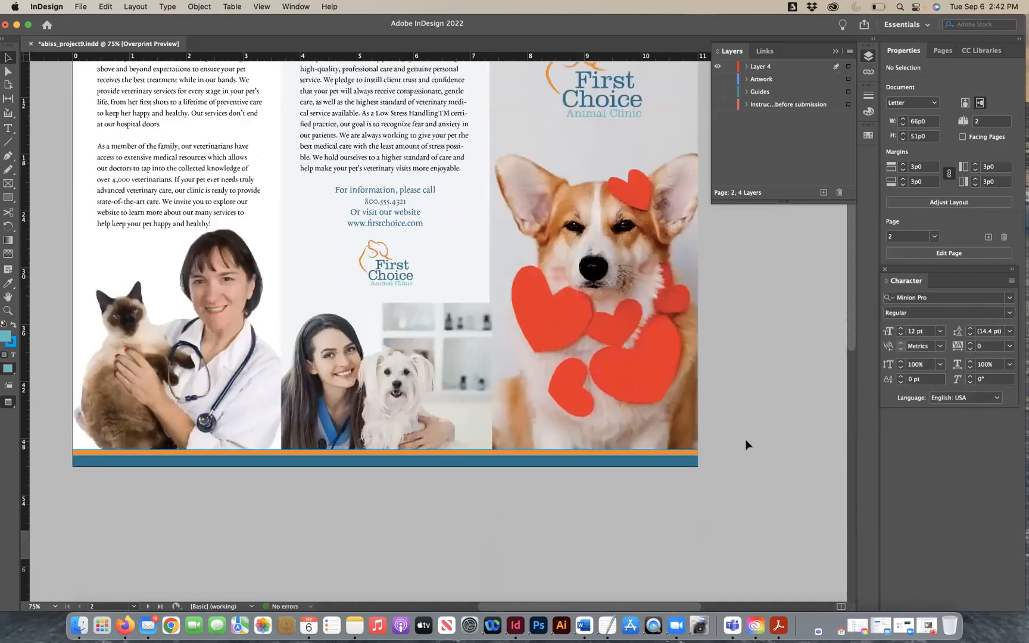
pyautogui.scroll(-5, 744, 444)
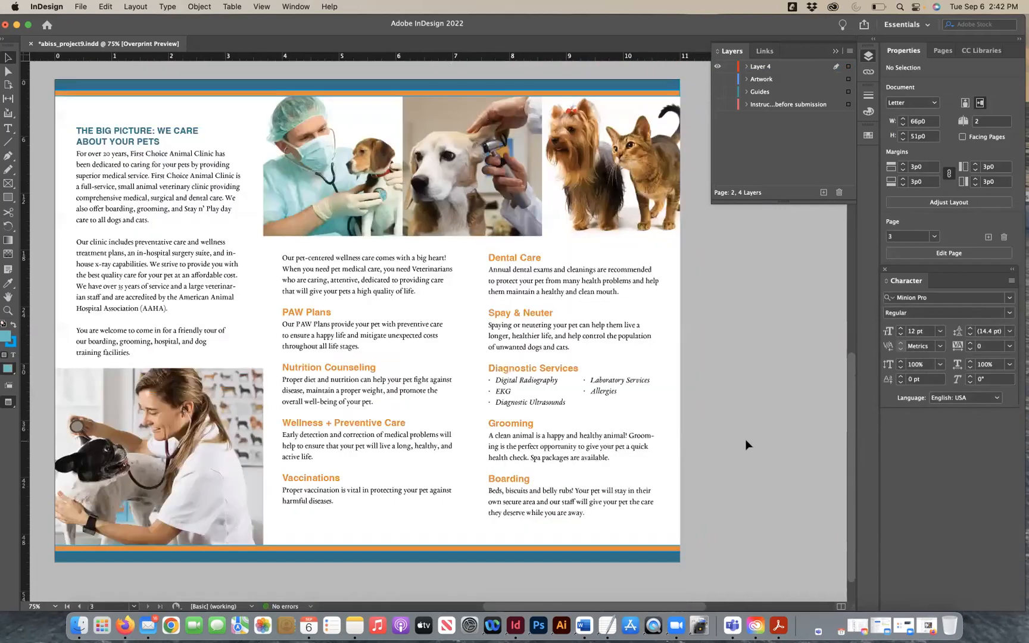
pyautogui.scroll(1, 745, 439)
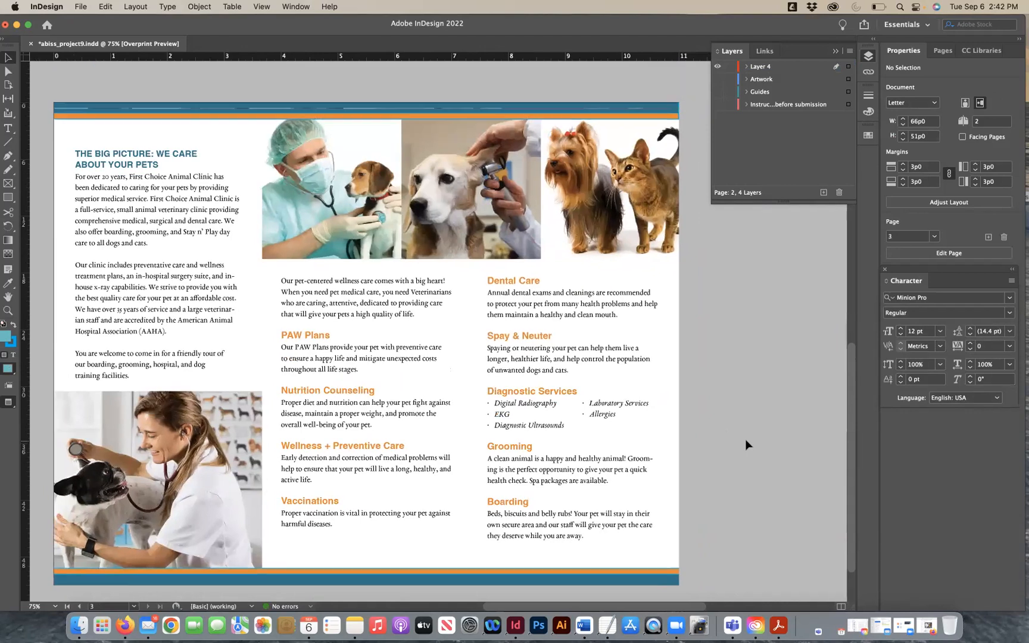
pyautogui.press('super+s')
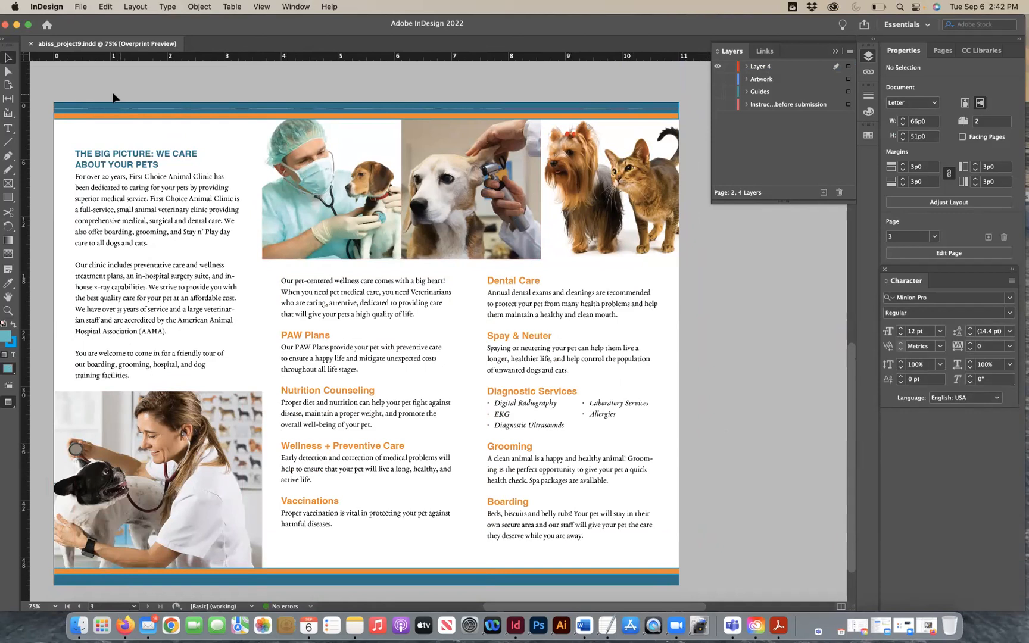
# Switch to Firefox and consult the Module 9 course page and the Week 9 Assignment Checklist for the submission requirements.
pyautogui.click(84, 7)
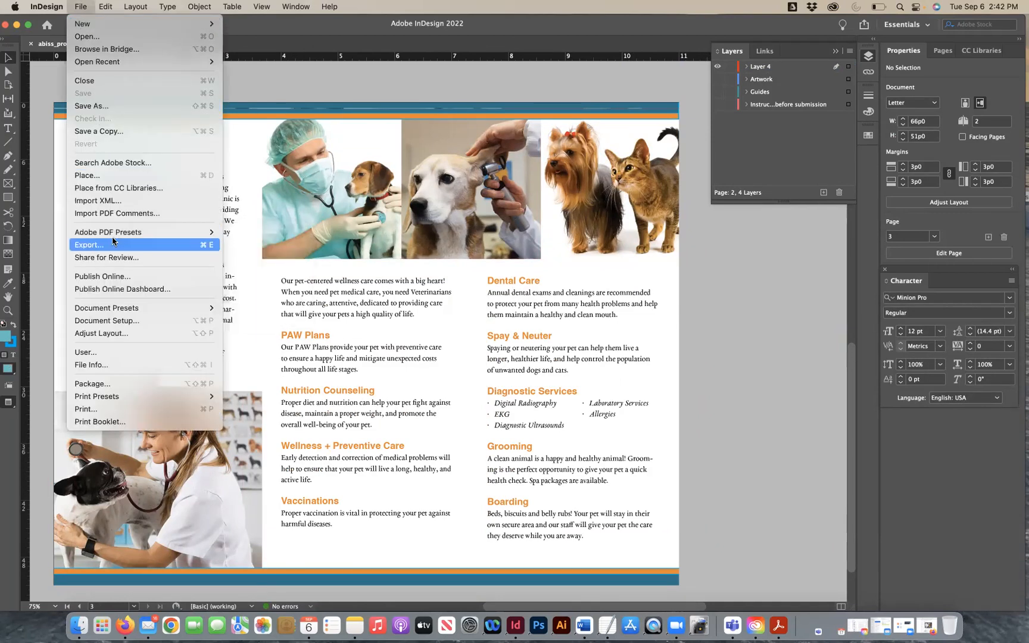
pyautogui.click(127, 631)
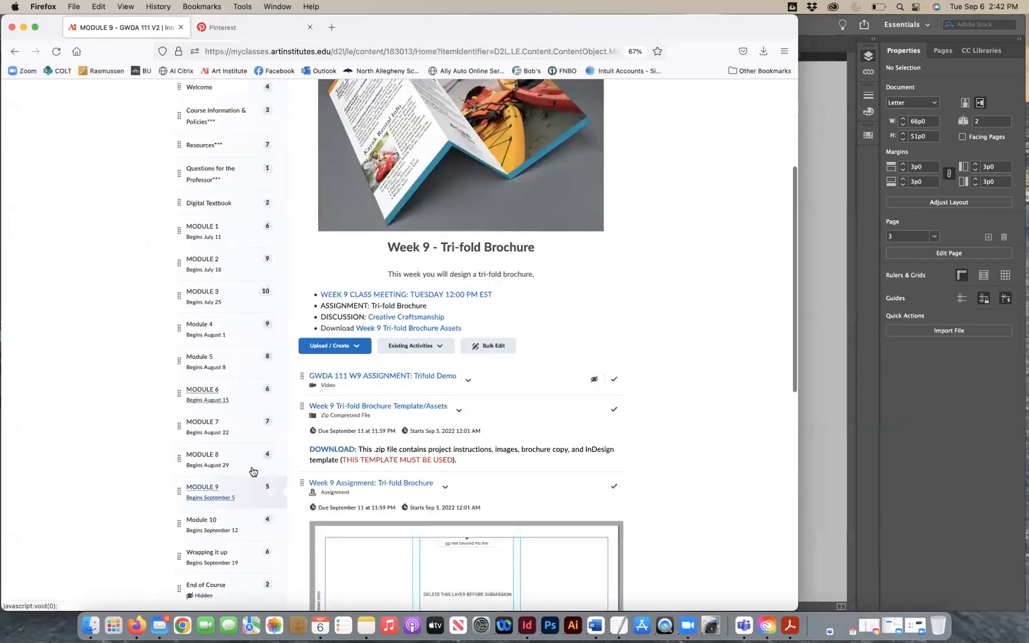
pyautogui.scroll(-10, 253, 472)
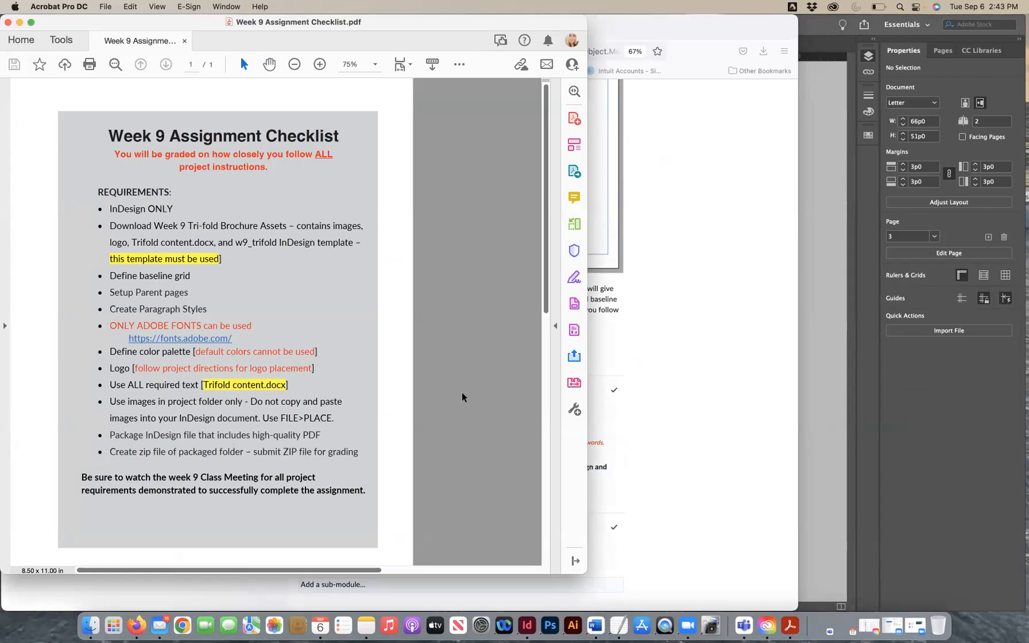
# Package the InDesign document to the Desktop as "abiss_project9 Folder", including the IDML and a High Quality Print PDF.
pyautogui.click(820, 396)
pyautogui.click(80, 6)
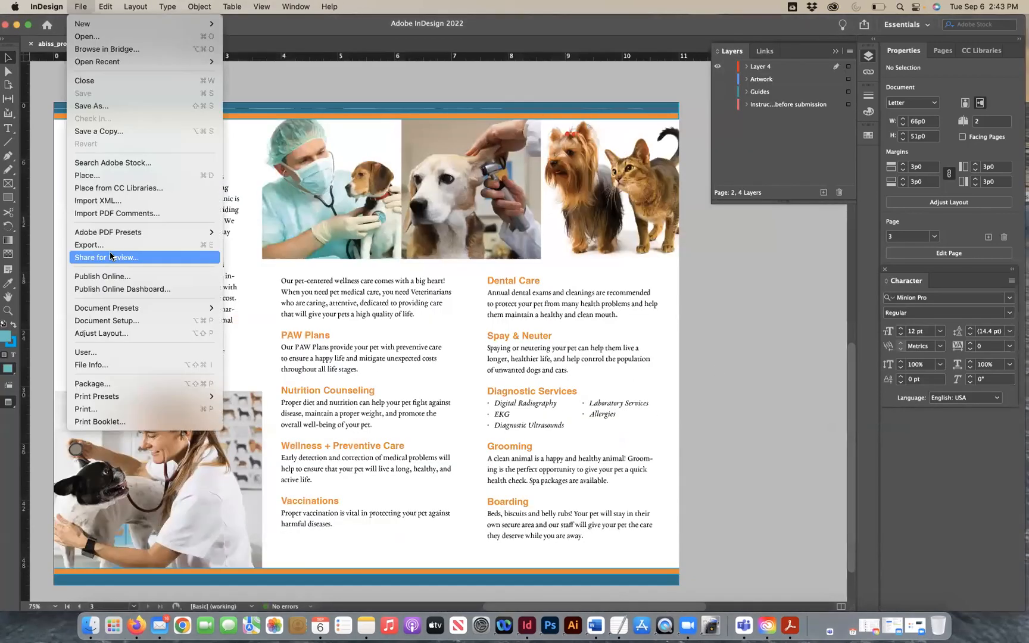
pyautogui.click(110, 383)
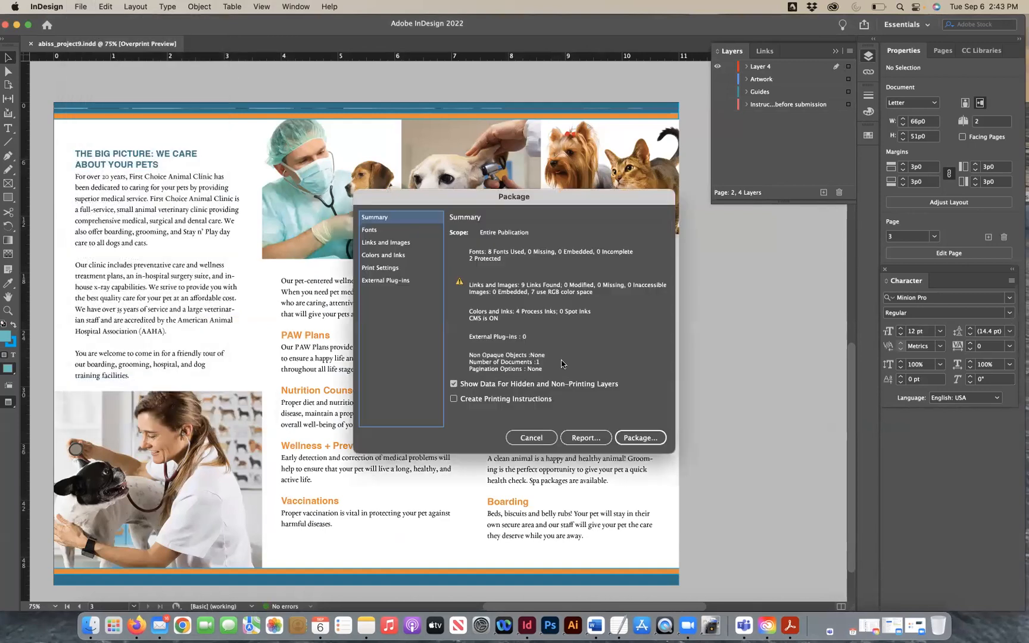
pyautogui.click(641, 441)
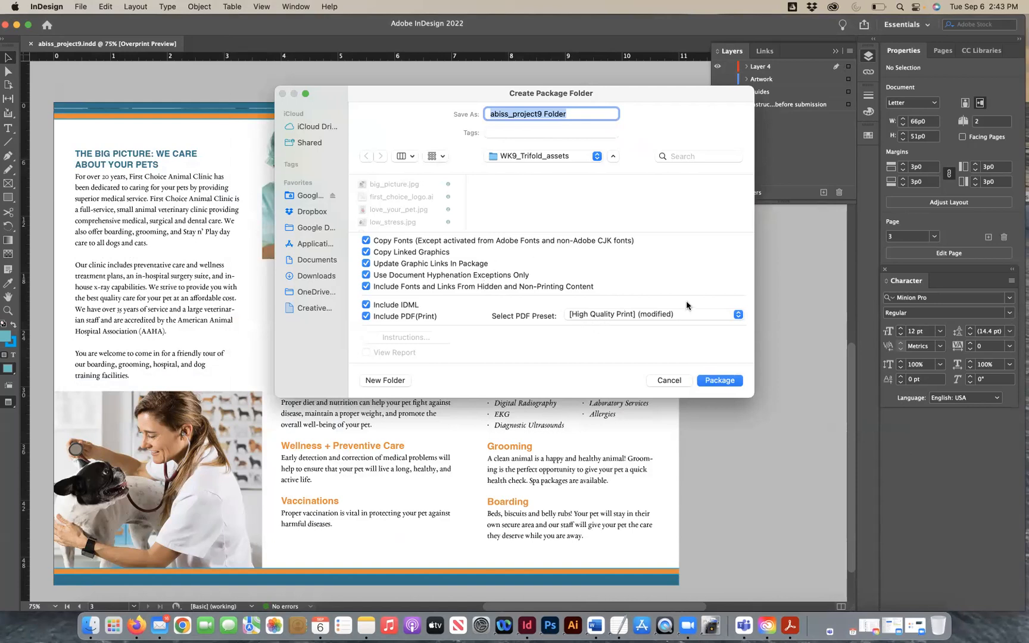
pyautogui.click(553, 156)
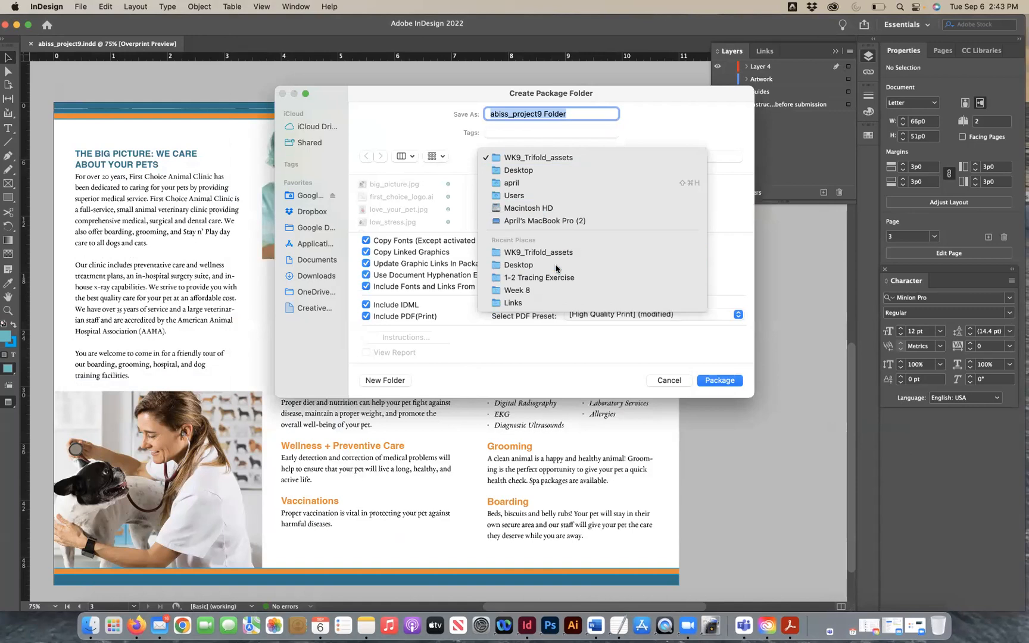
pyautogui.click(554, 265)
pyautogui.click(711, 380)
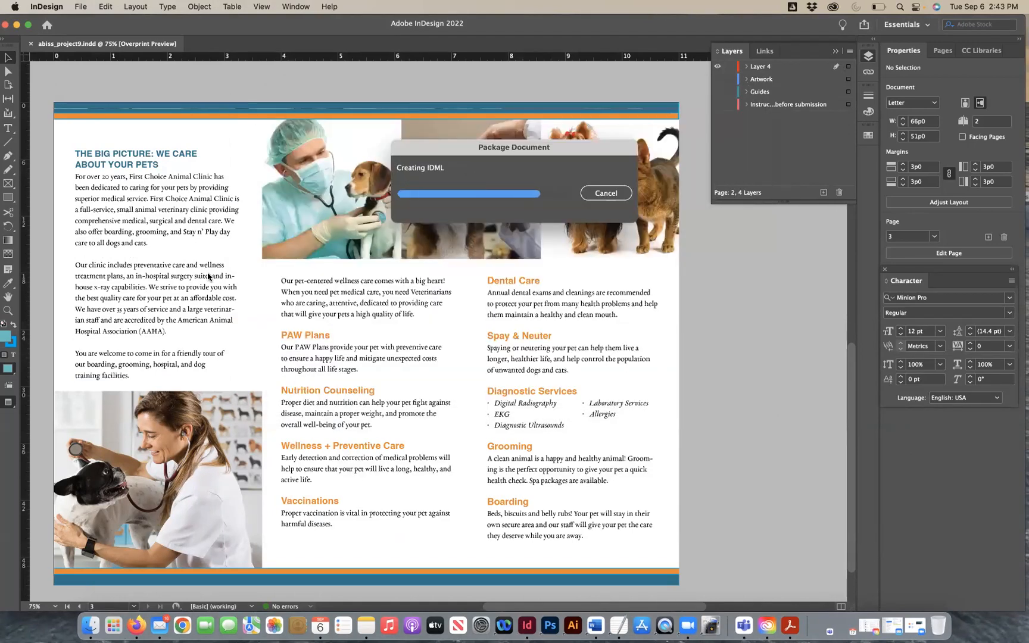
# Minimize the InDesign, checklist and Word windows, and move the WK9_Trifold_assets folder fully into view on the desktop.
pyautogui.click(16, 25)
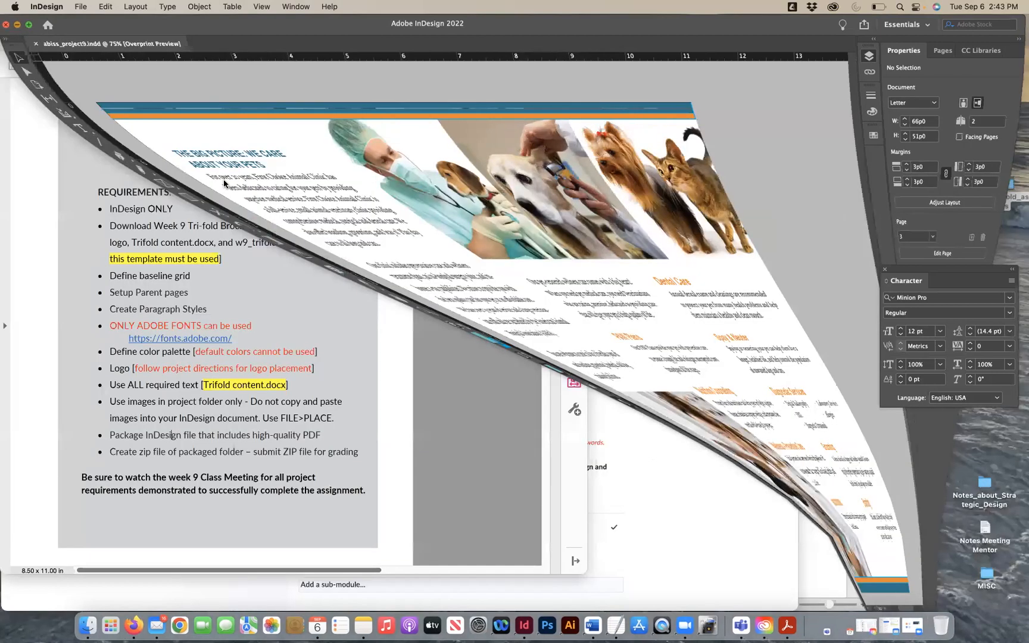
pyautogui.press('super+m')
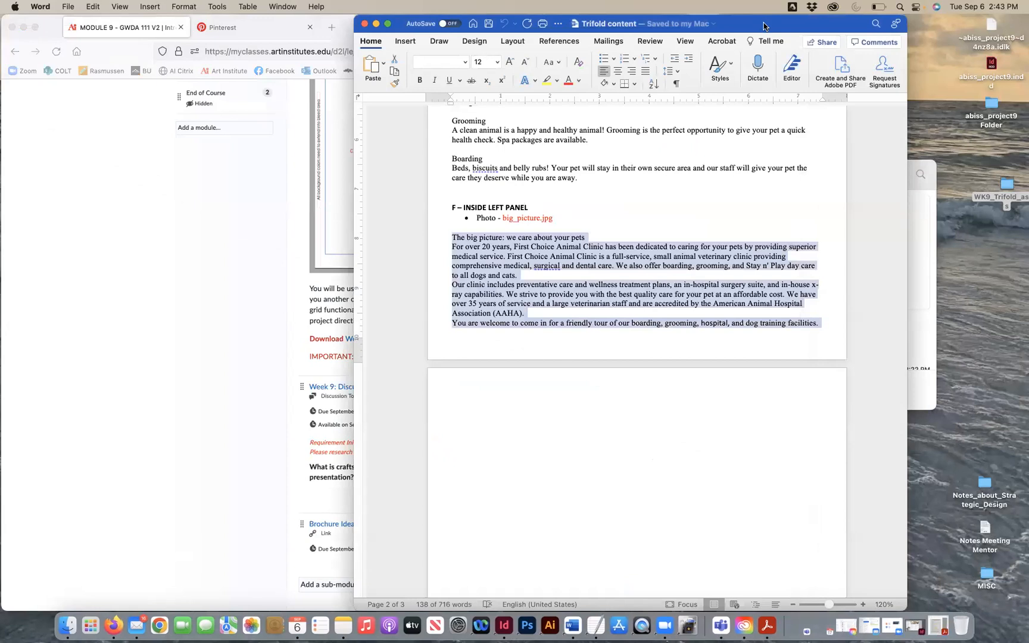
pyautogui.moveTo(381, 23); pyautogui.dragTo(450, 186)
pyautogui.click(447, 185)
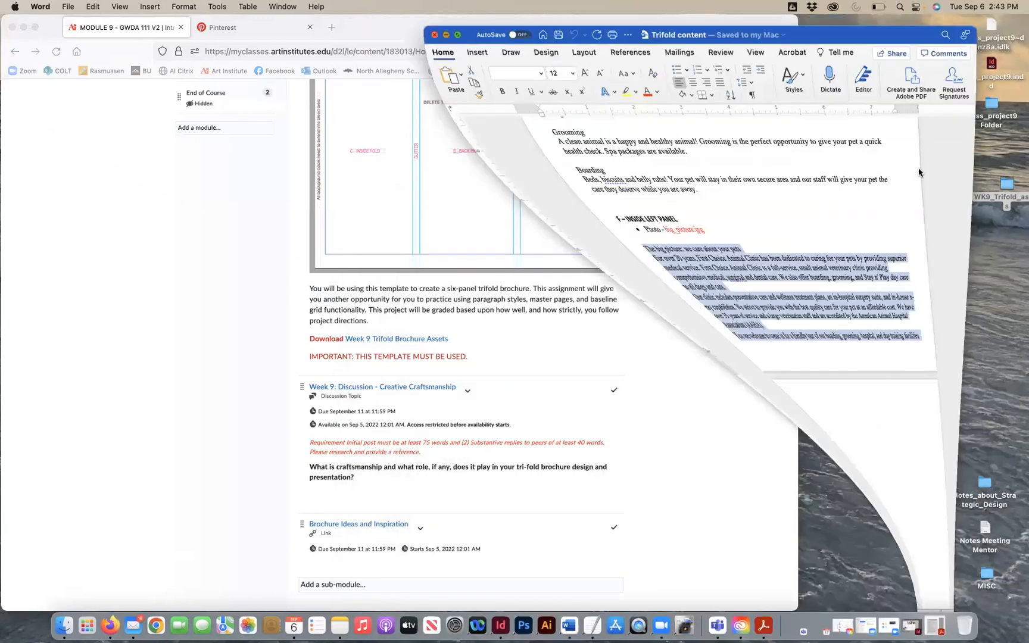
pyautogui.click(422, 175)
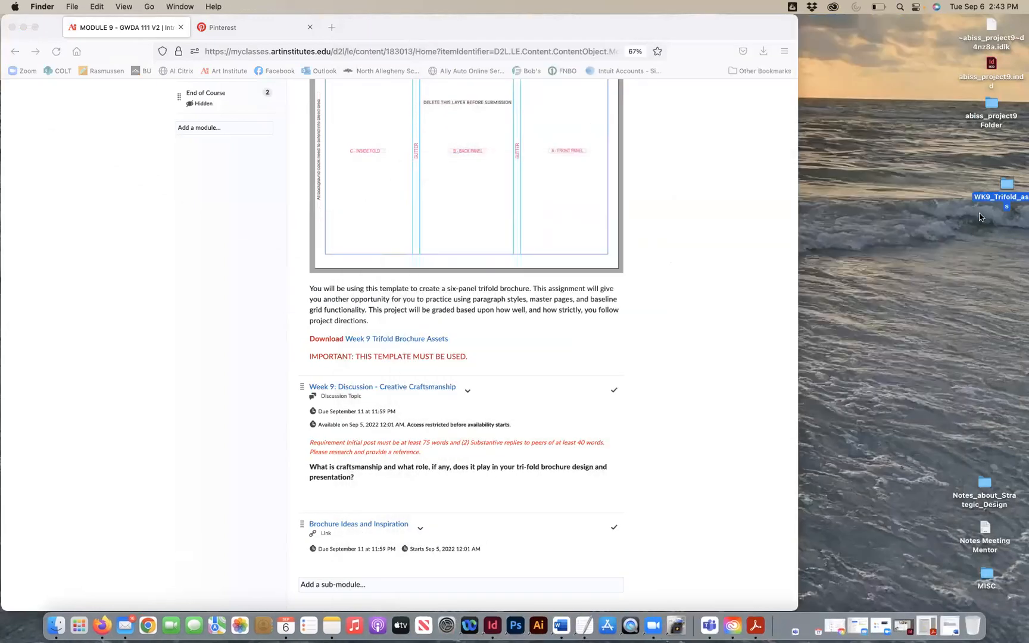
pyautogui.moveTo(1008, 185); pyautogui.dragTo(985, 171)
# Open abiss_project9.pdf from the packaged folder and examine both pages in Single Page View at 66.7% zoom.
pyautogui.doubleClick(991, 105)
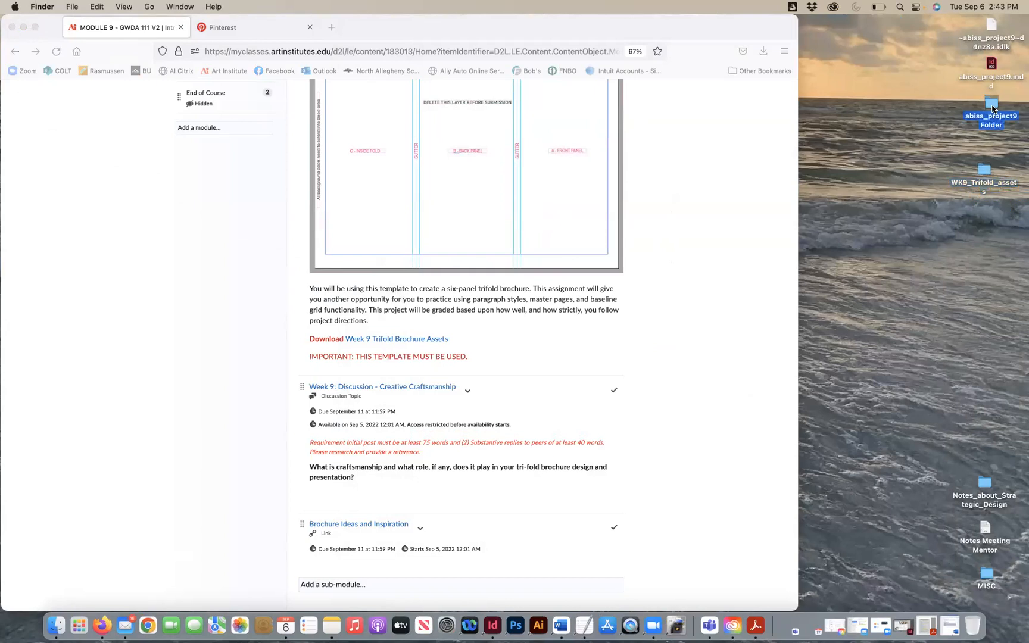
pyautogui.doubleClick(702, 166)
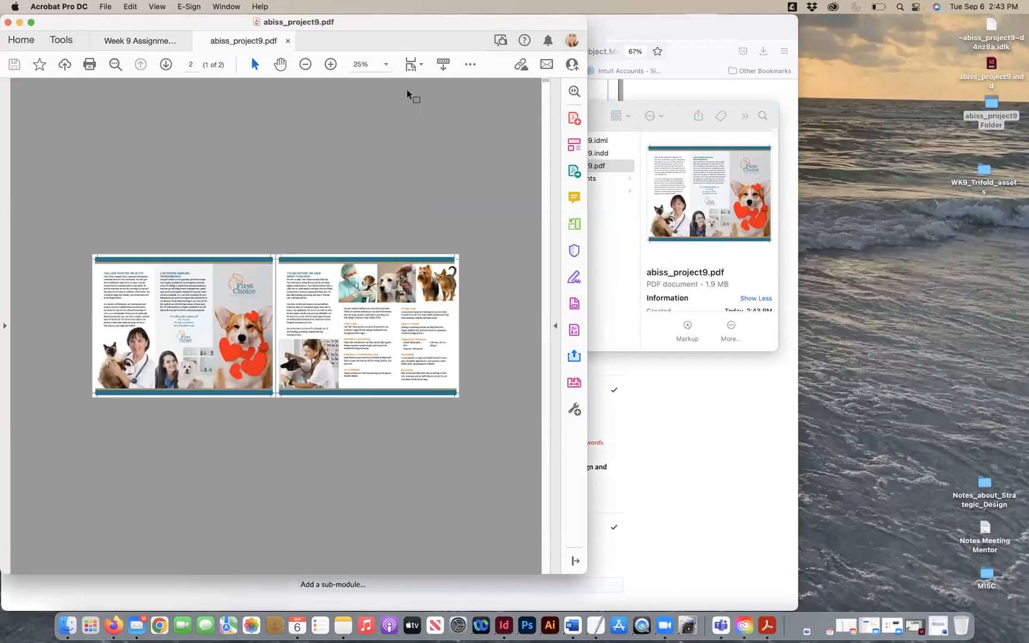
pyautogui.press('super+plus')
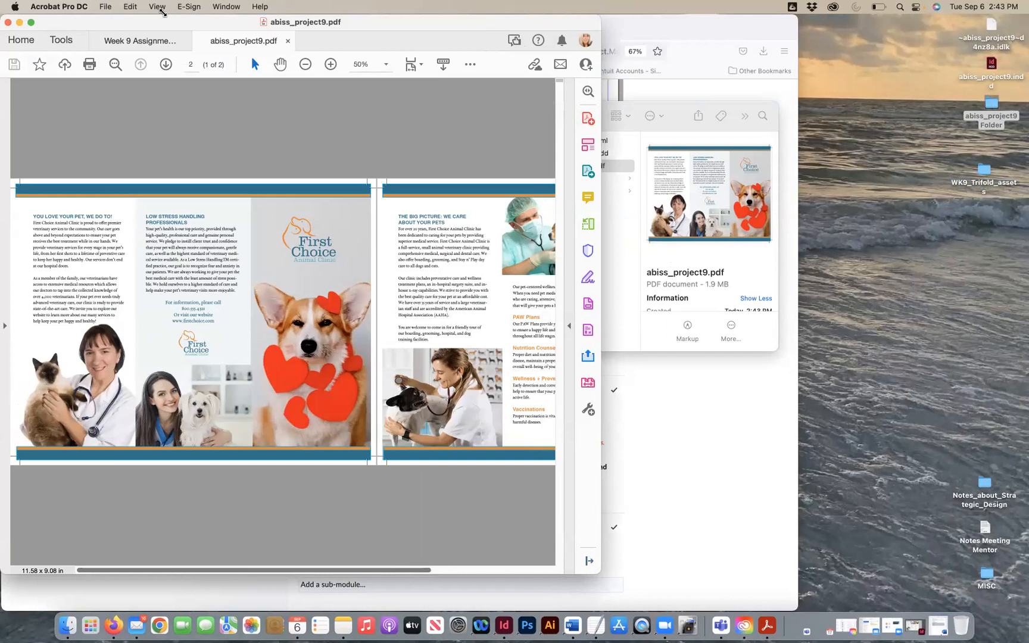
pyautogui.click(158, 6)
pyautogui.moveTo(179, 57)
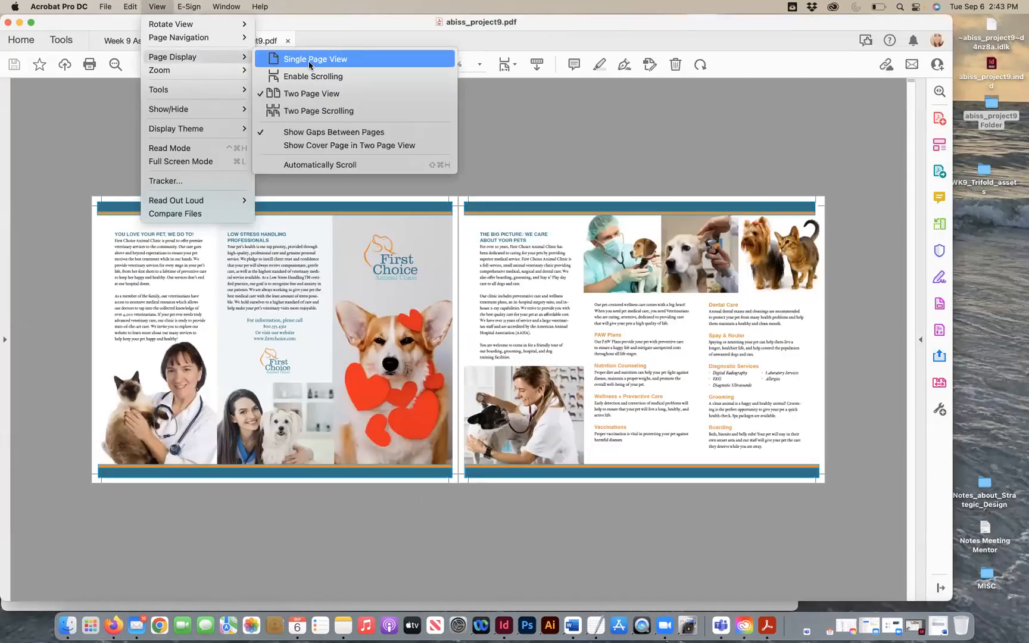
pyautogui.click(309, 59)
pyautogui.scroll(-1, 463, 218)
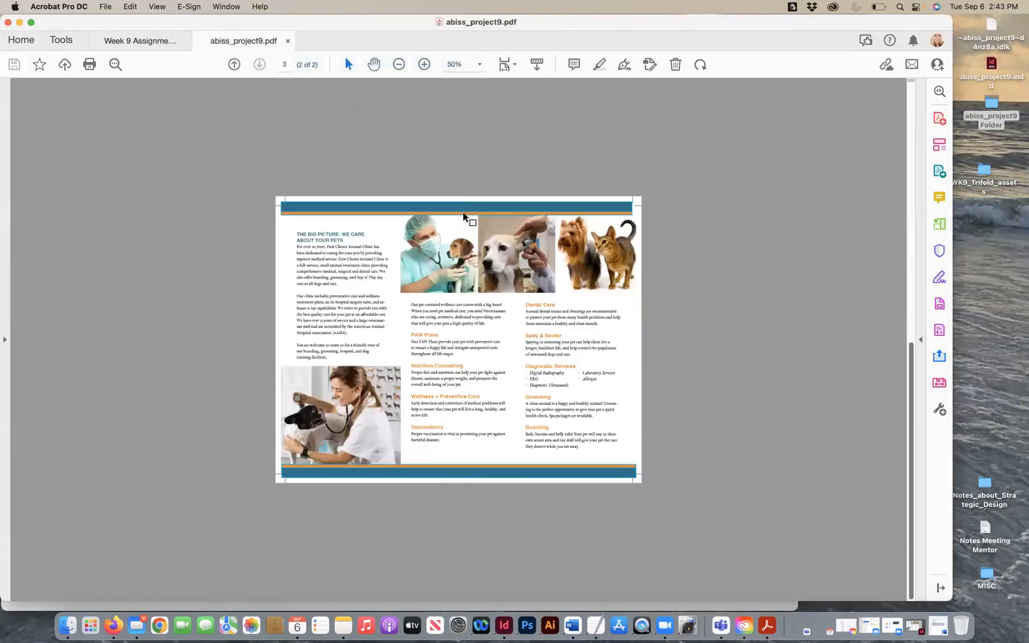
pyautogui.press('super+plus')
pyautogui.scroll(1, 463, 213)
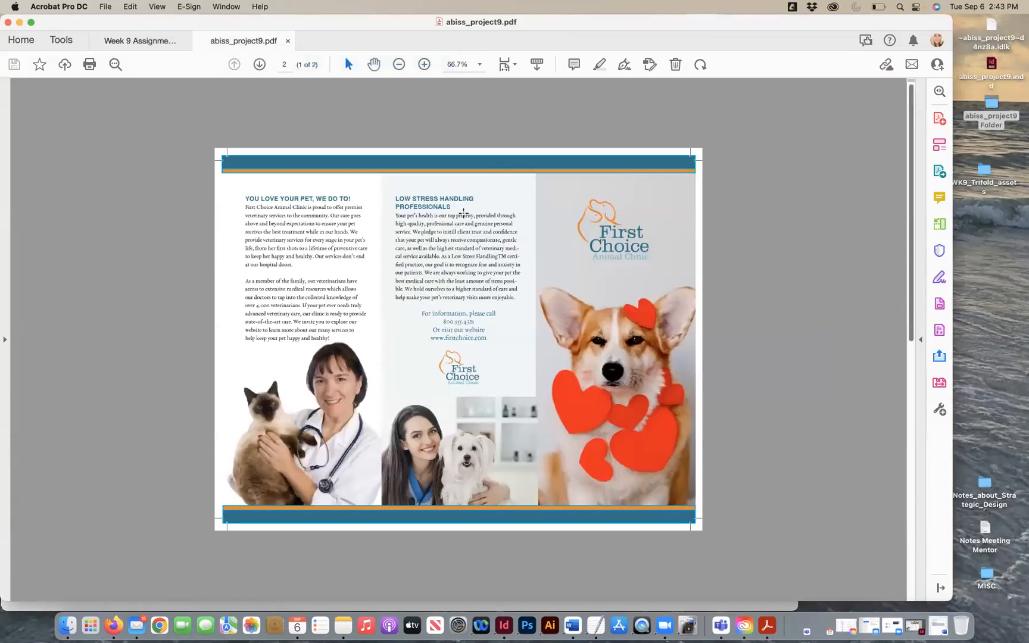
pyautogui.scroll(-1, 464, 212)
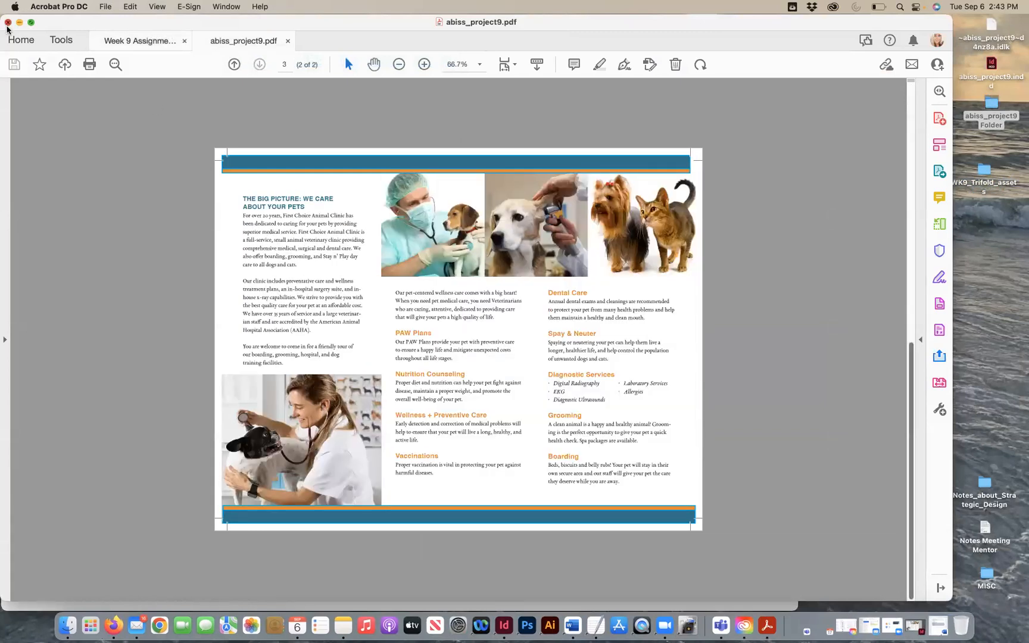
# Close the brochure PDF, check the packaged folder's files in Finder, and close the folder window.
pyautogui.click(7, 23)
pyautogui.click(515, 330)
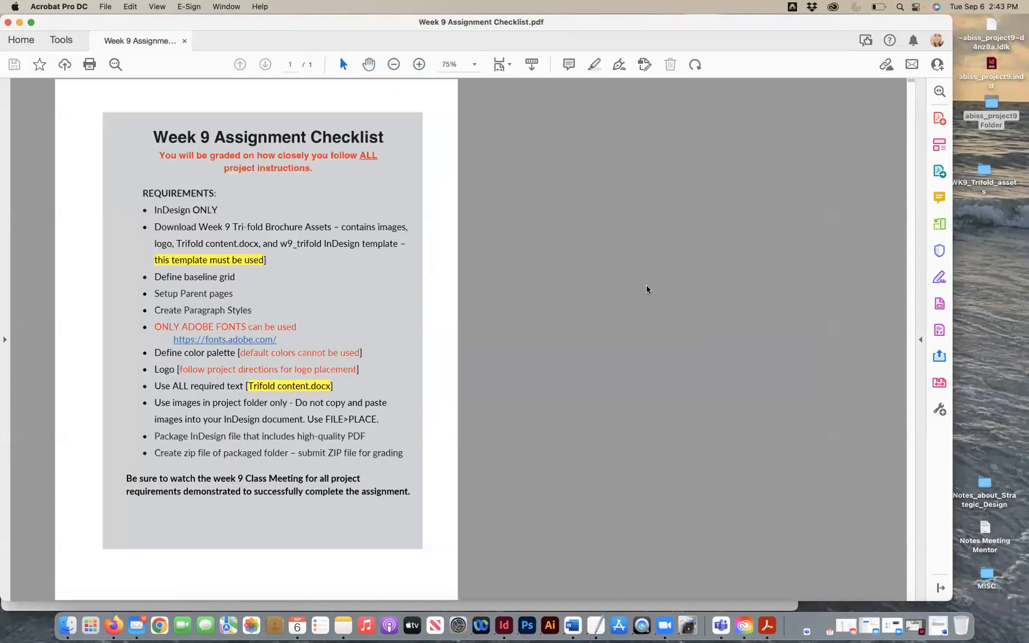
pyautogui.click(568, 143)
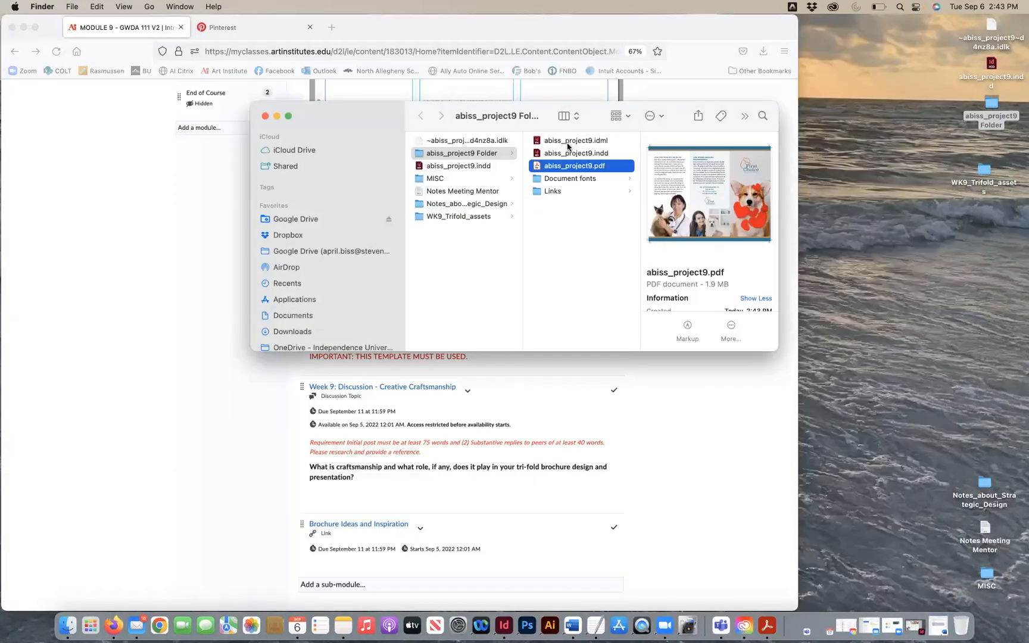
pyautogui.click(564, 156)
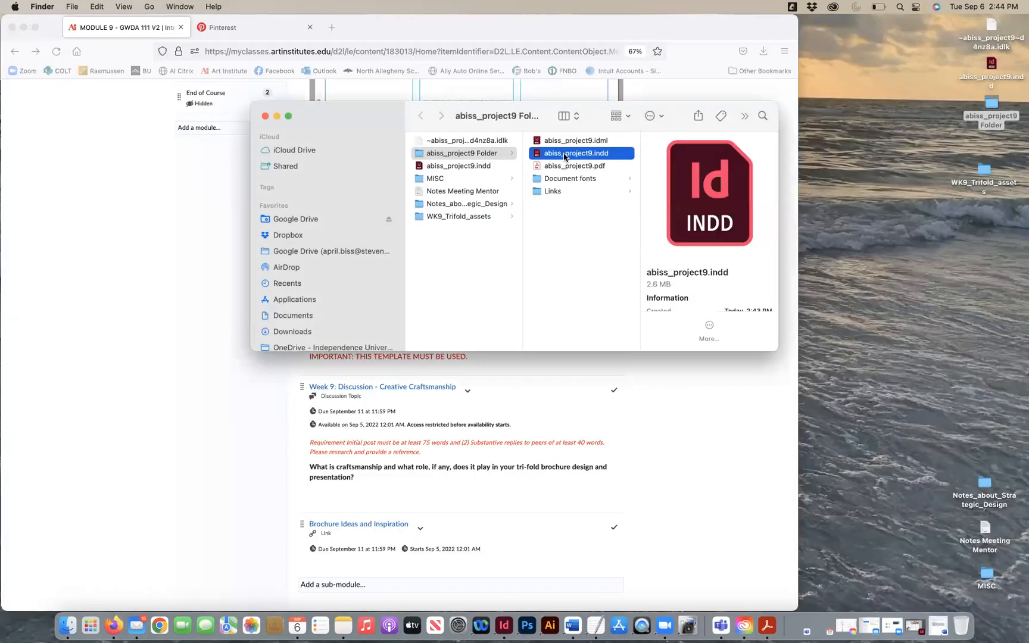
pyautogui.click(418, 155)
pyautogui.click(266, 115)
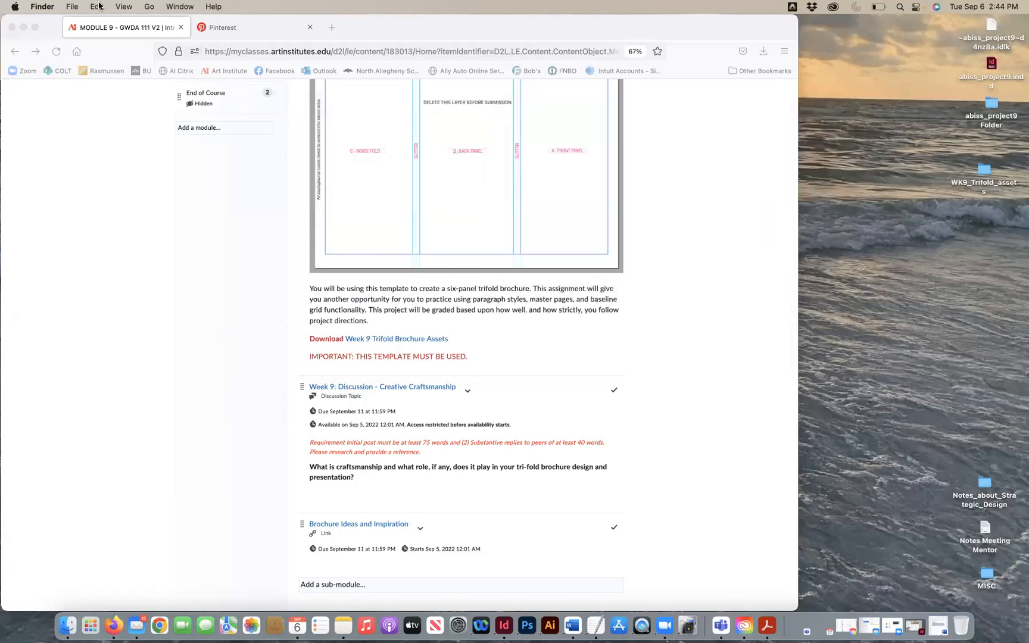
# Compress abiss_project9 Folder into a ZIP file and place the archive beside the folder on the desktop.
pyautogui.click(72, 7)
pyautogui.click(214, 25)
pyautogui.moveTo(987, 105); pyautogui.dragTo(834, 302)
pyautogui.click(67, 5)
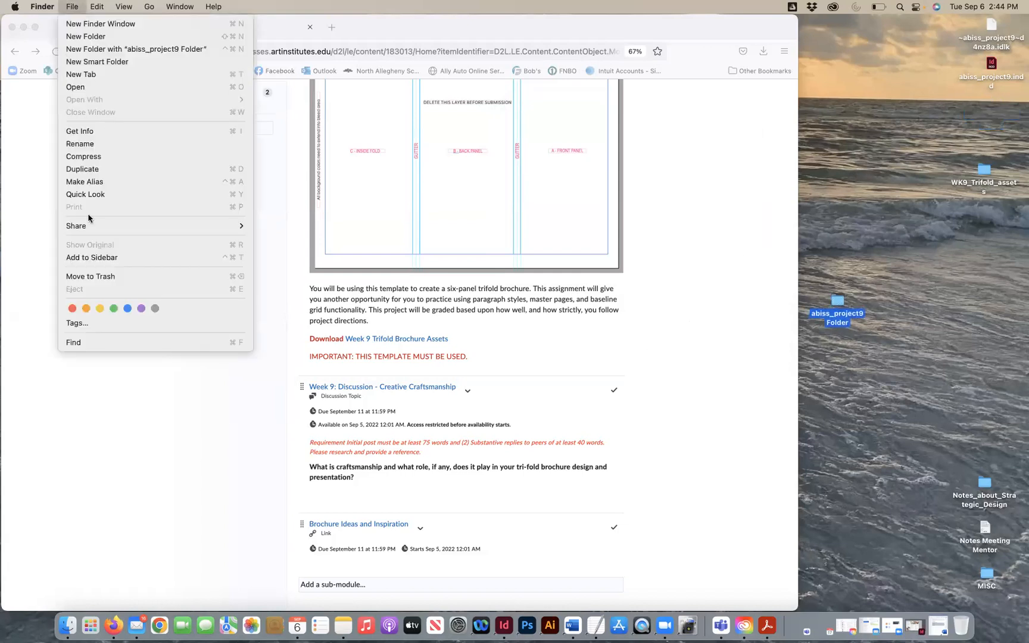
pyautogui.click(88, 157)
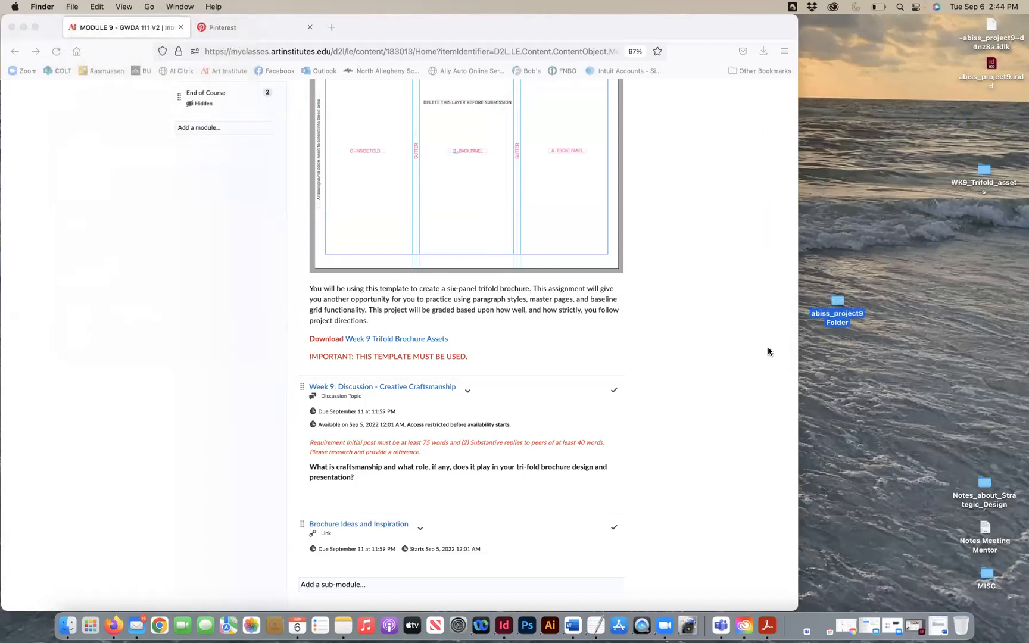
pyautogui.moveTo(850, 308); pyautogui.dragTo(920, 306)
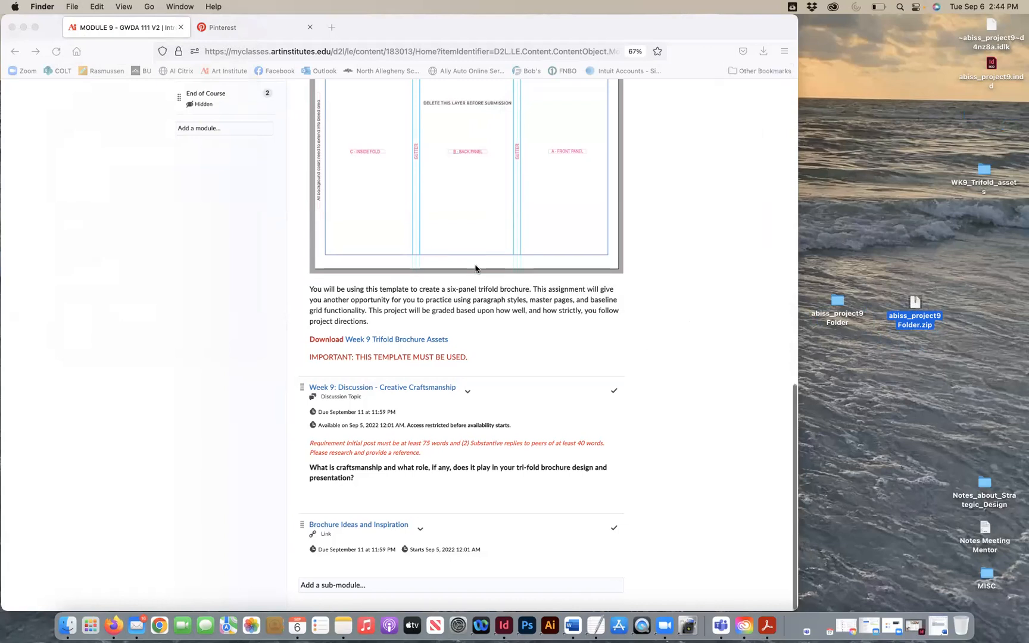
# View the beginning of the Module 9 course page in Firefox.
pyautogui.scroll(15, 470, 271)
pyautogui.scroll(5, 465, 274)
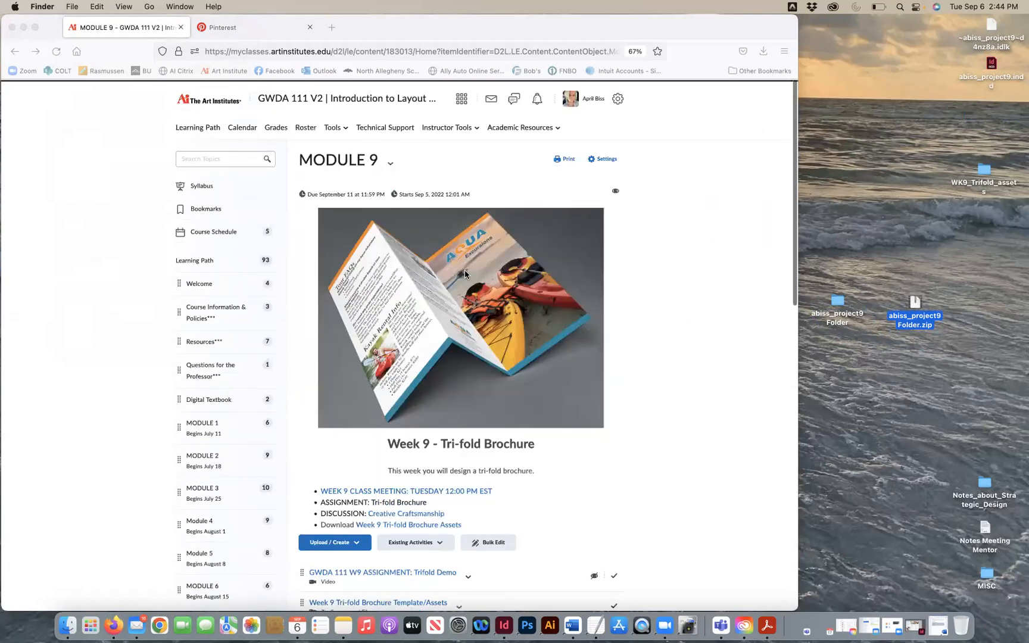